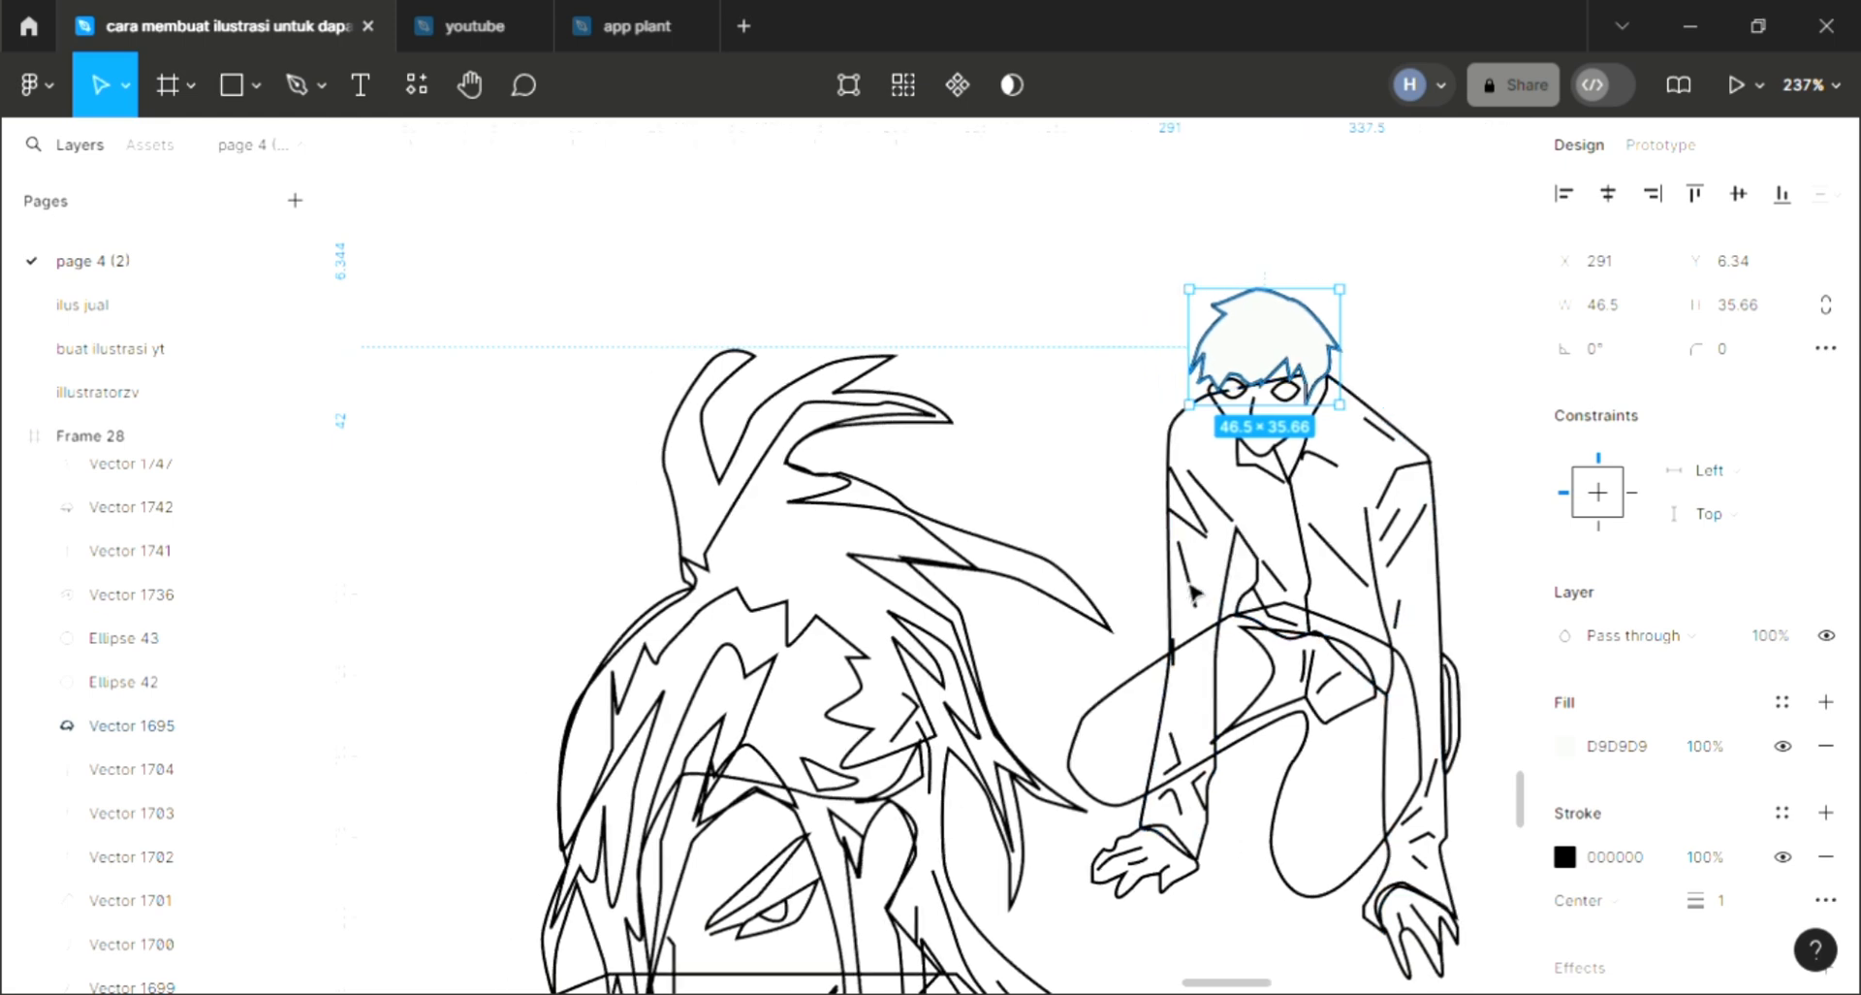
Sample the cream palette swatch for the small figure's hair fill and deepen it to peach EEB69A.
key(i)
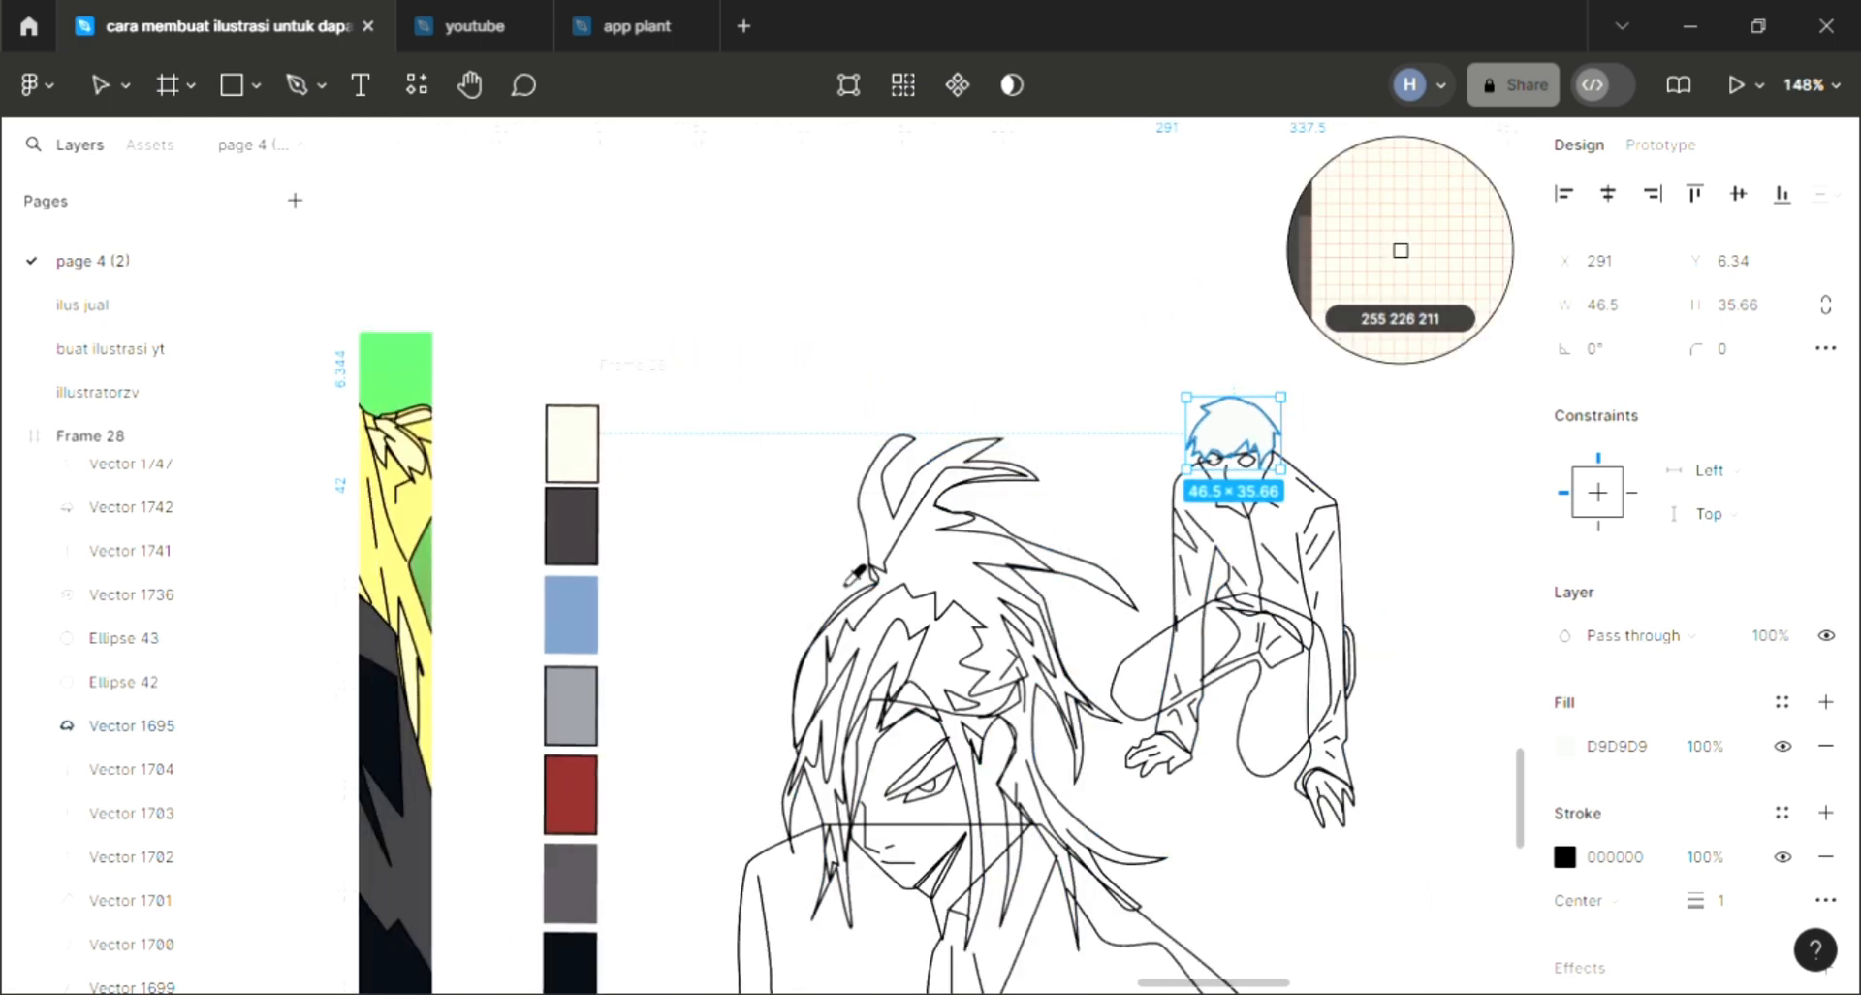
click(572, 448)
scroll(1211, 639, up, 4)
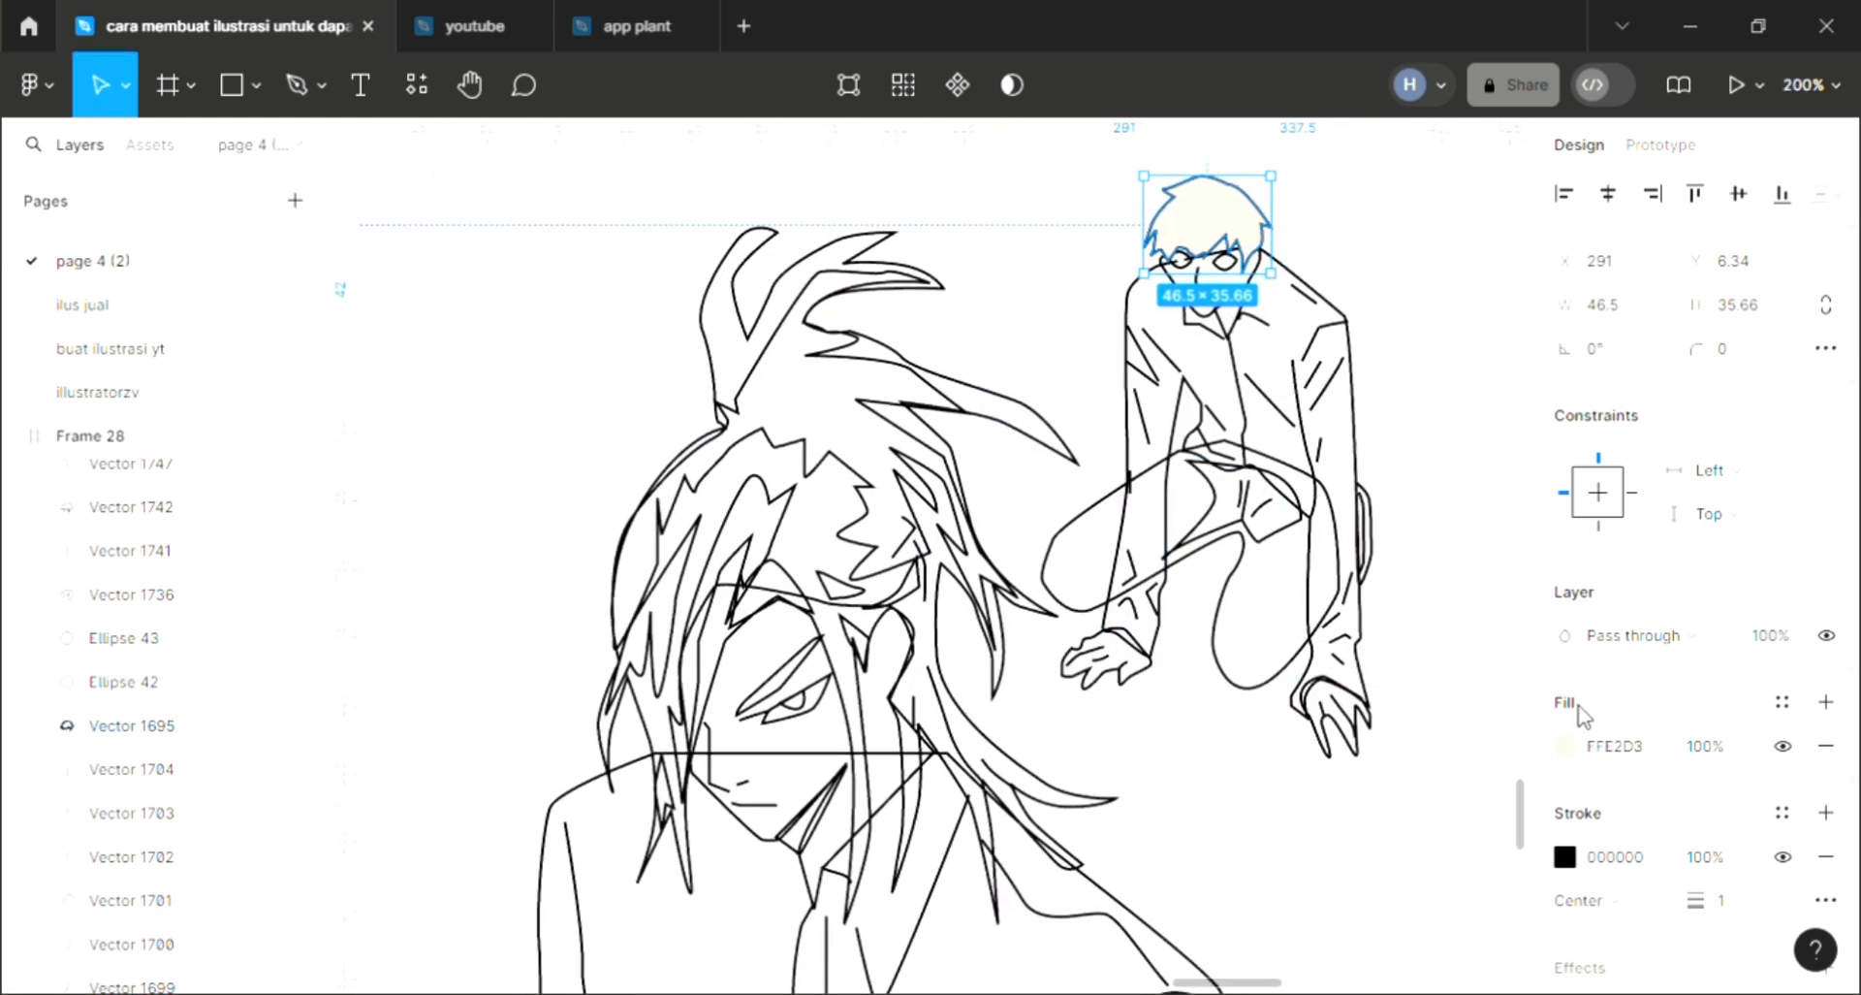
click(1570, 745)
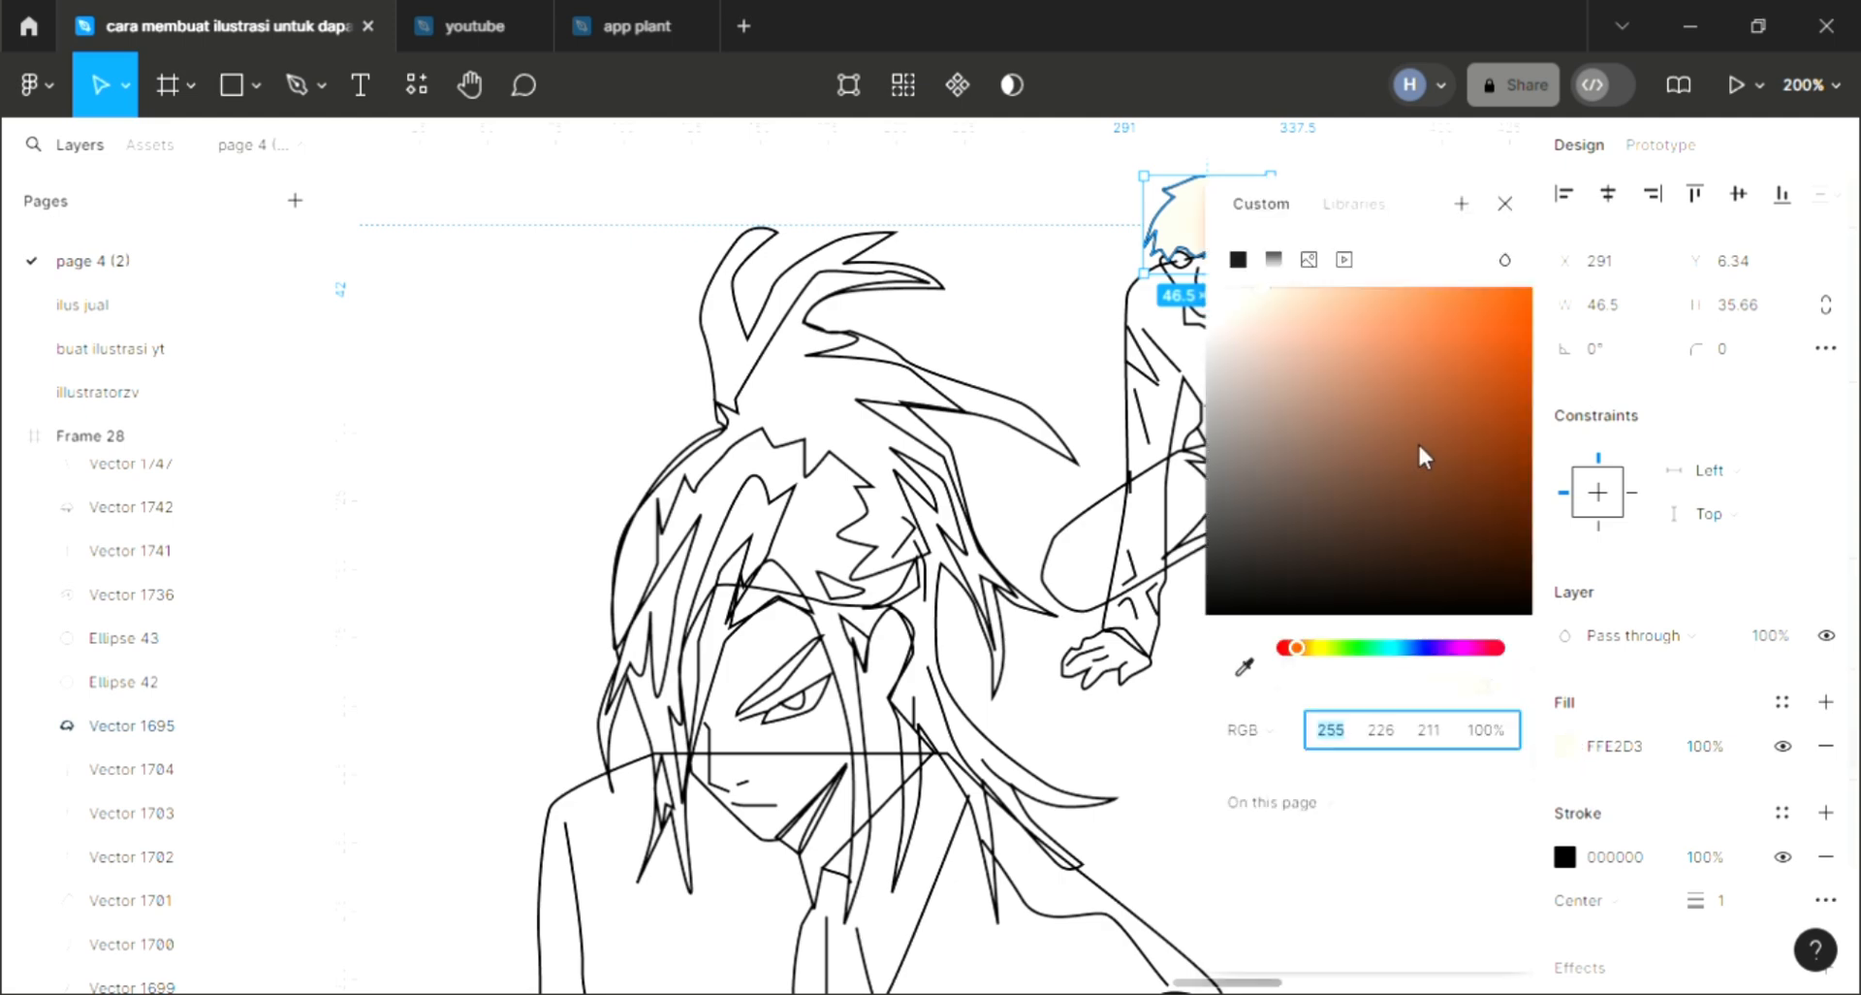
click(1321, 309)
click(1506, 204)
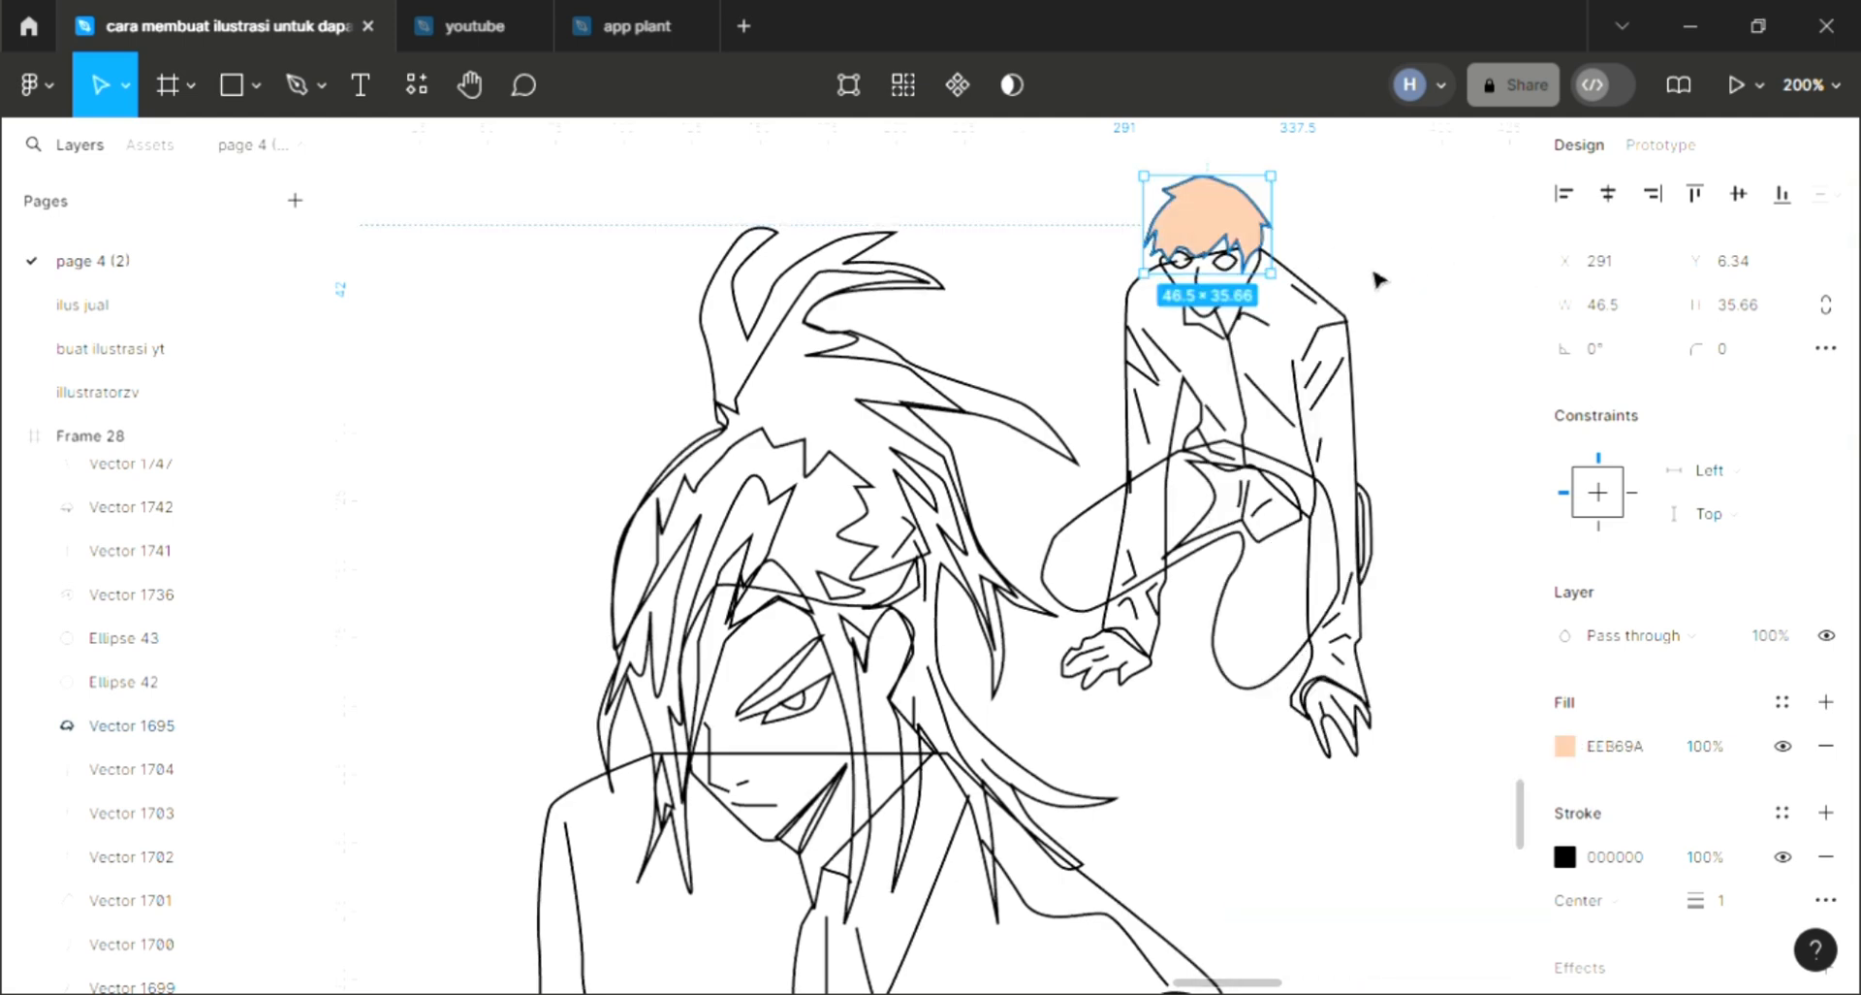
Send the small figure's filled hair shape to the back, behind its strand lines and face, and deselect it.
scroll(1357, 276, up, 2)
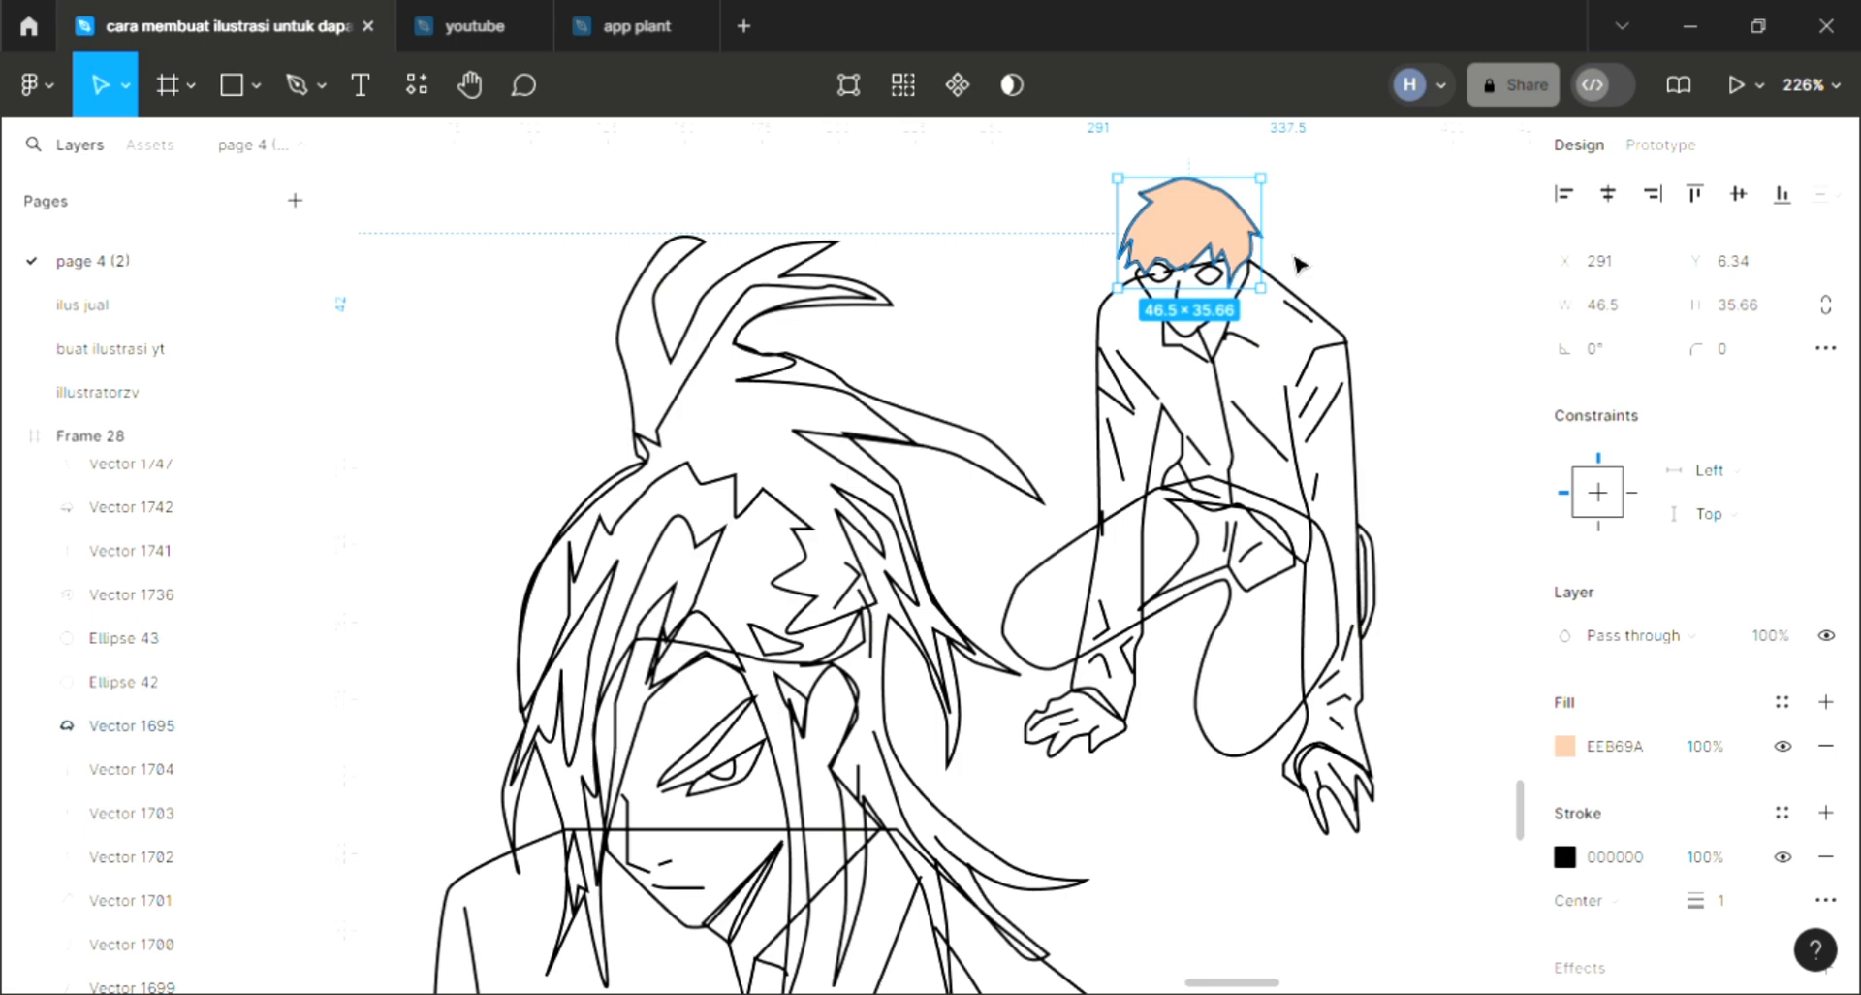
key(ctrl+shift+bracketleft)
click(1345, 310)
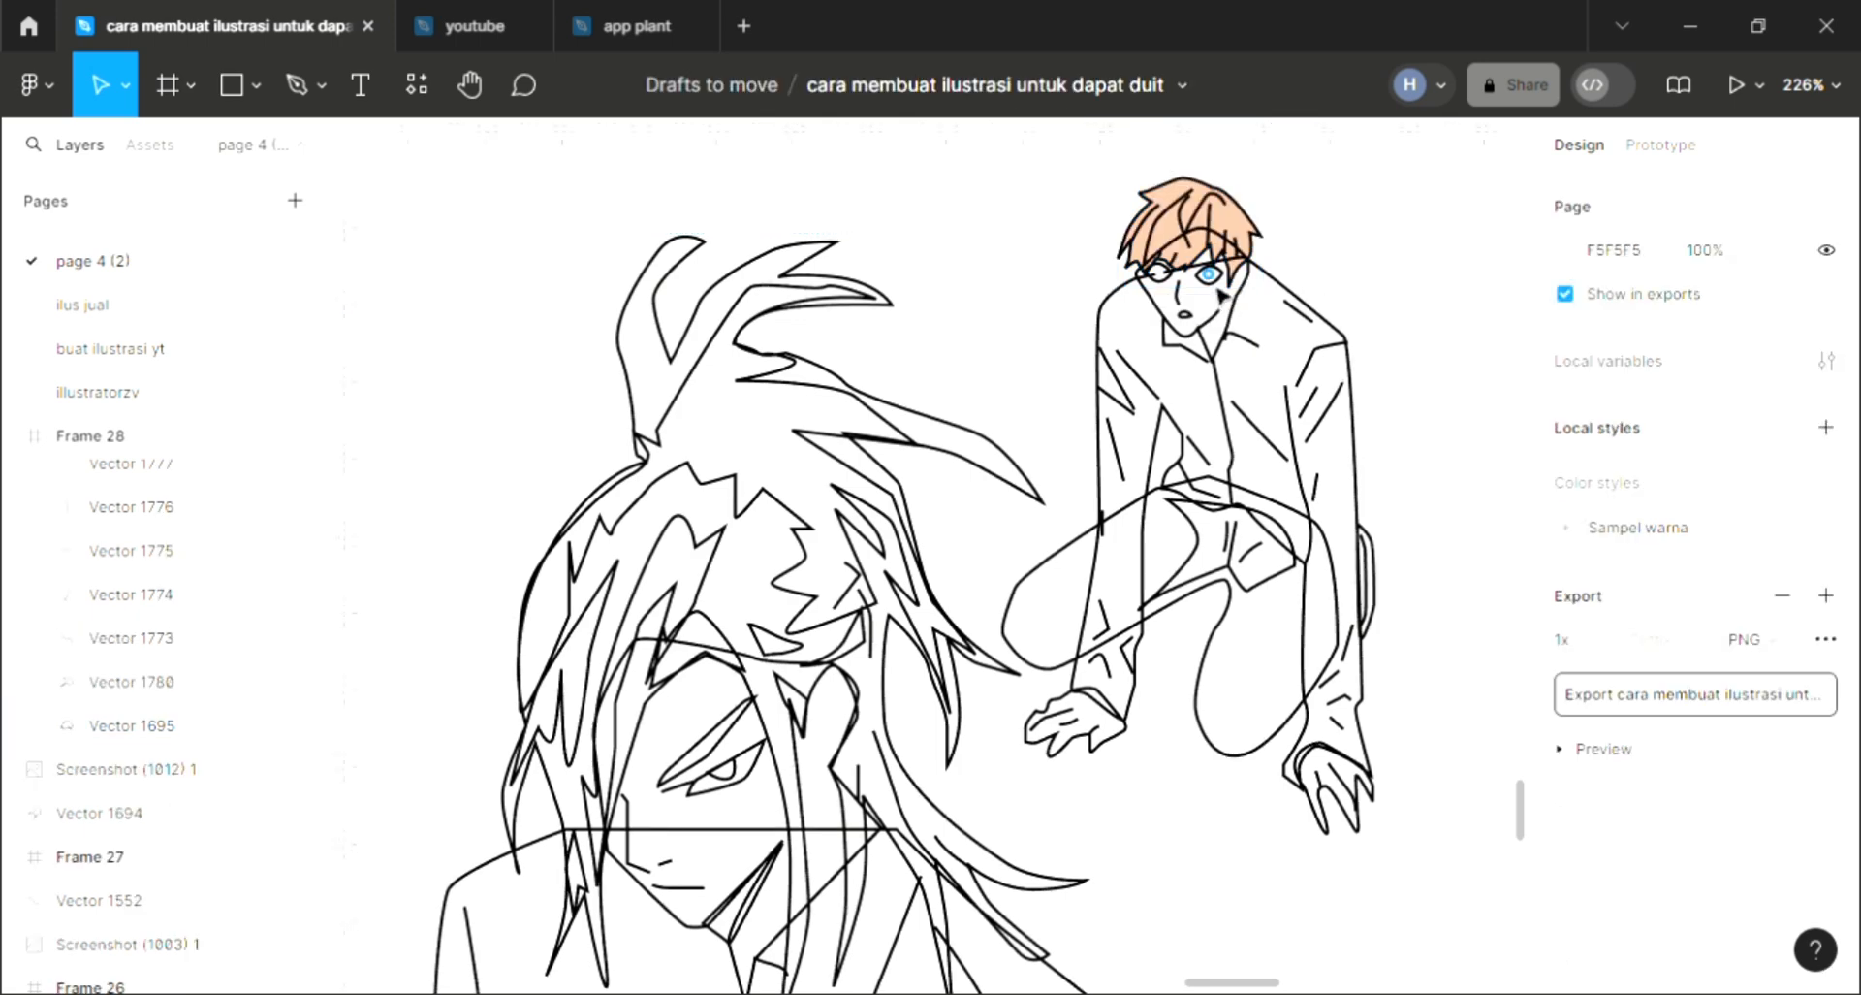
Select both iris ellipses of the small figure and fill them with the hair's peach colour EEB69A.
click(1212, 277)
scroll(1183, 282, up, 5)
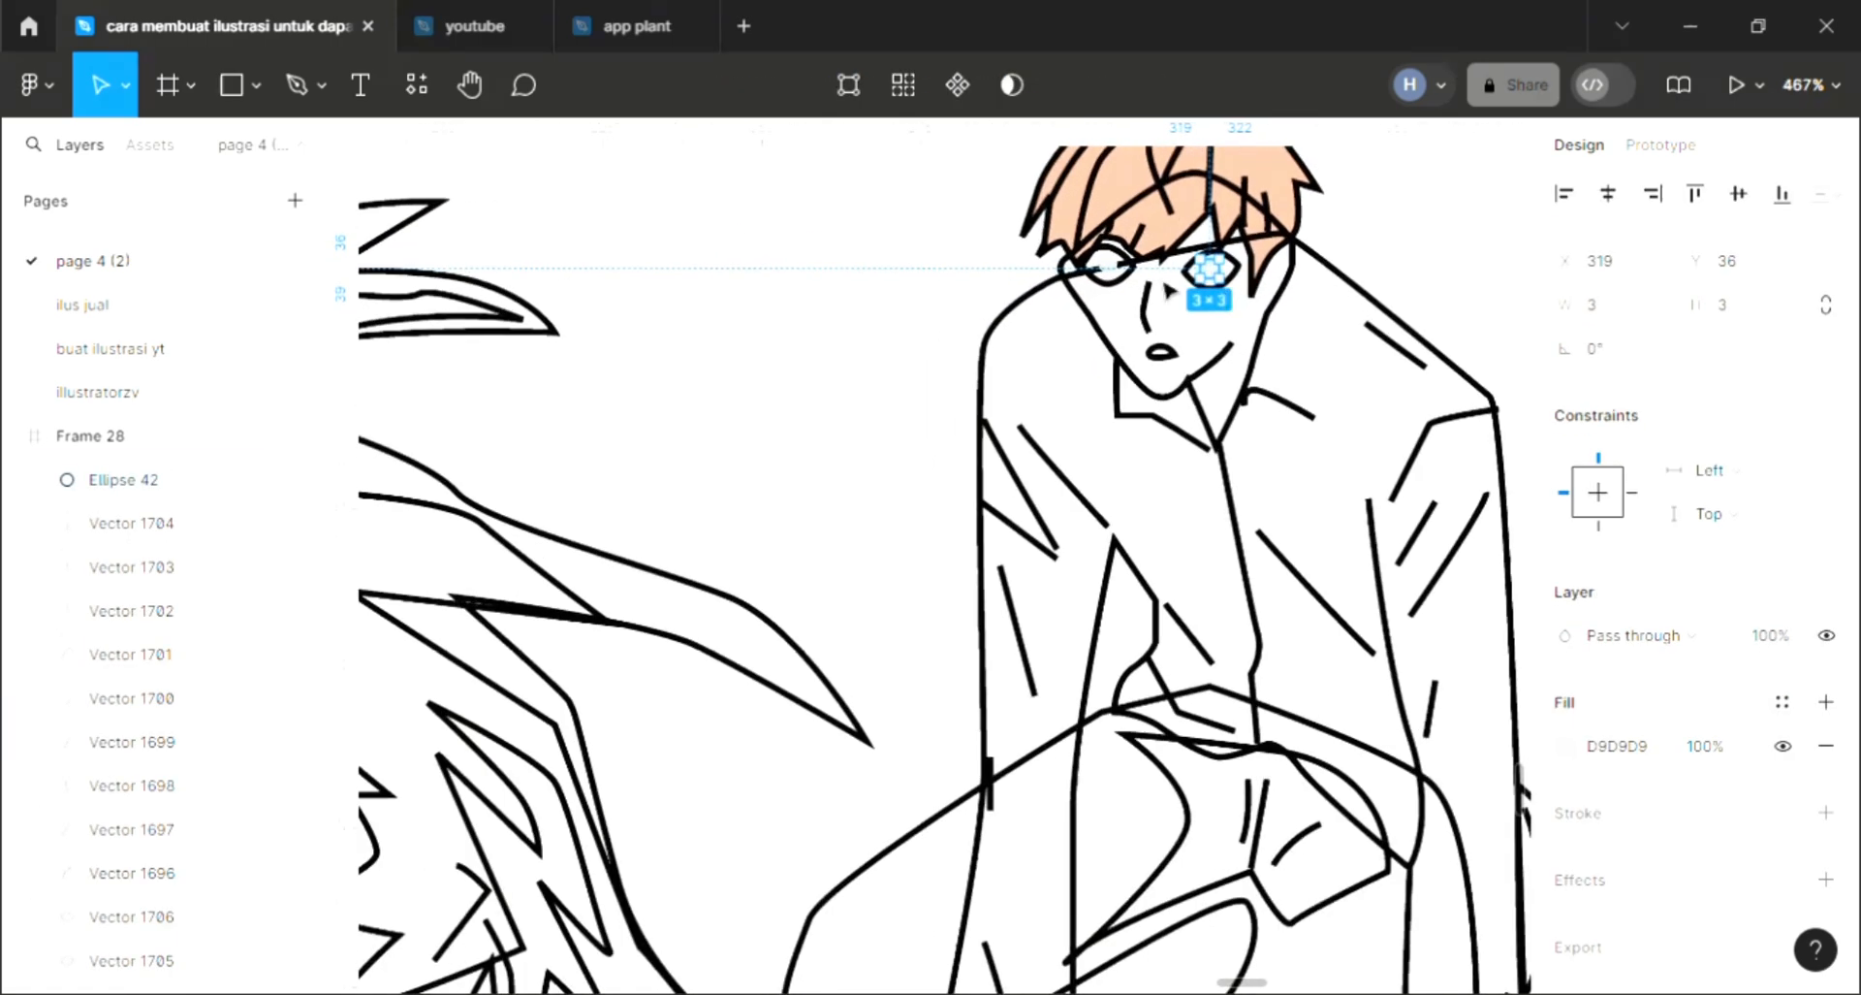
shift+click(1115, 269)
scroll(1135, 311, down, 3)
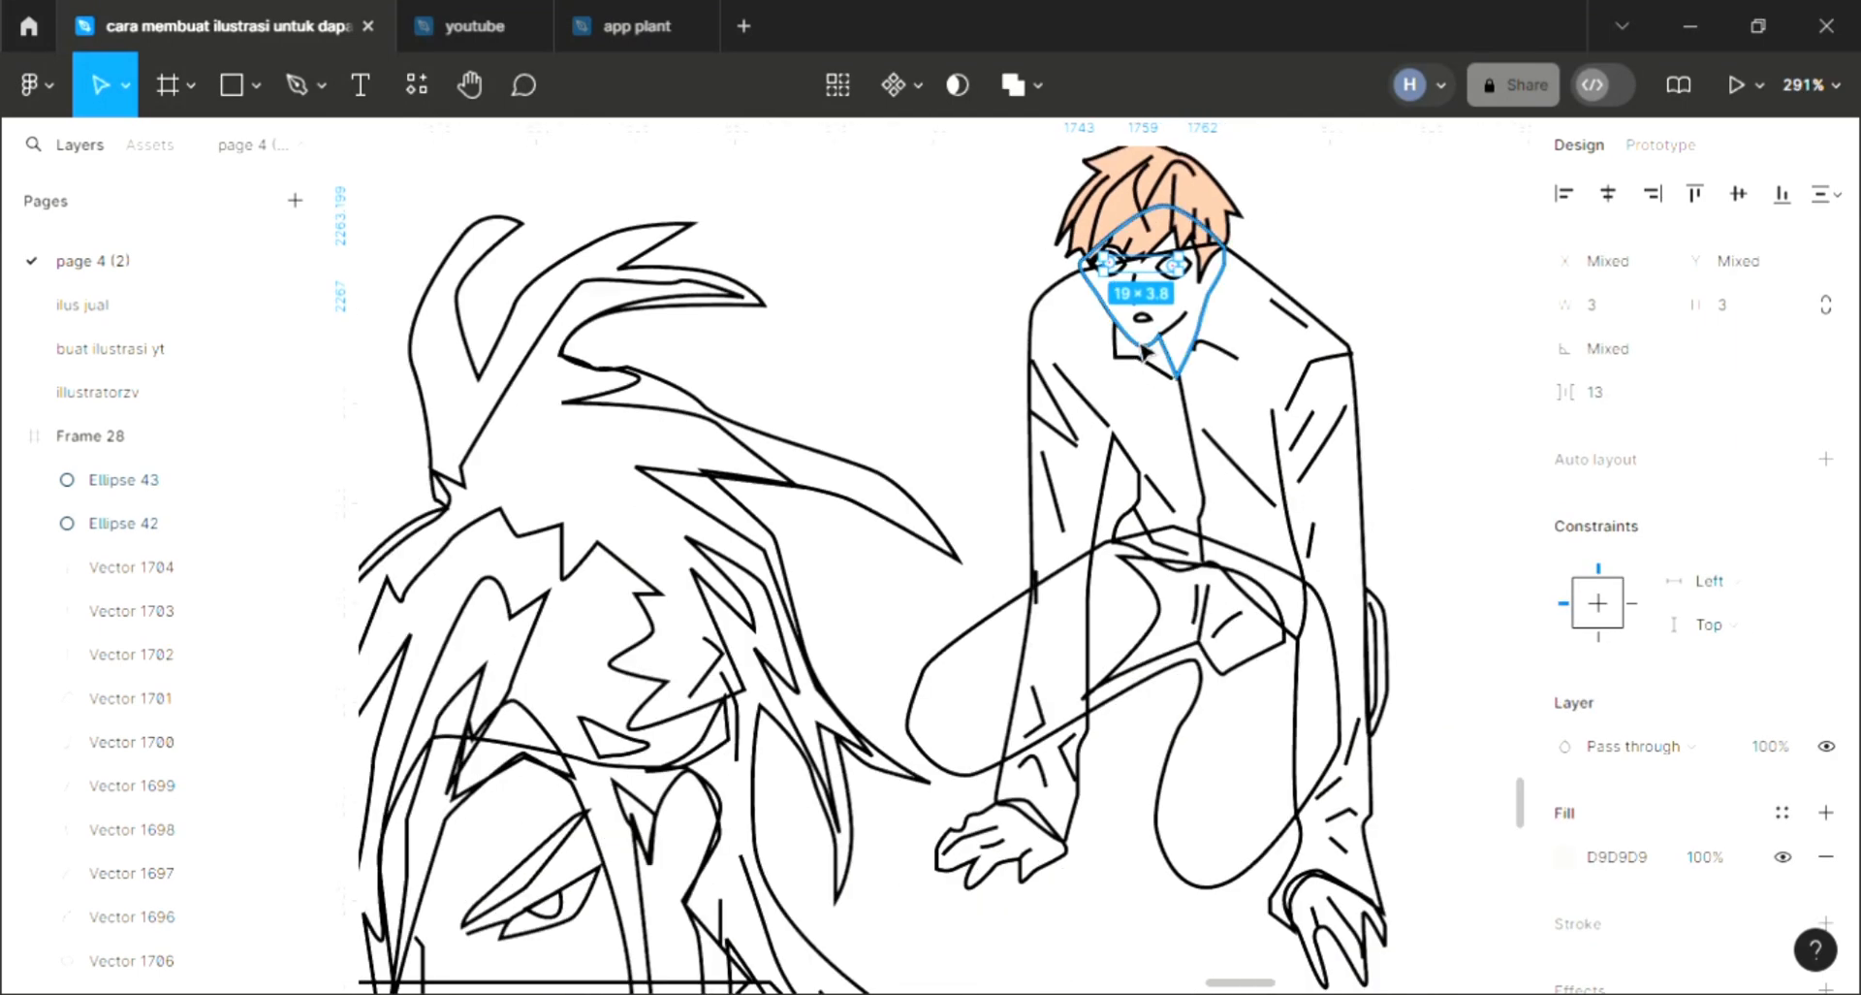
scroll(1154, 361, down, 3)
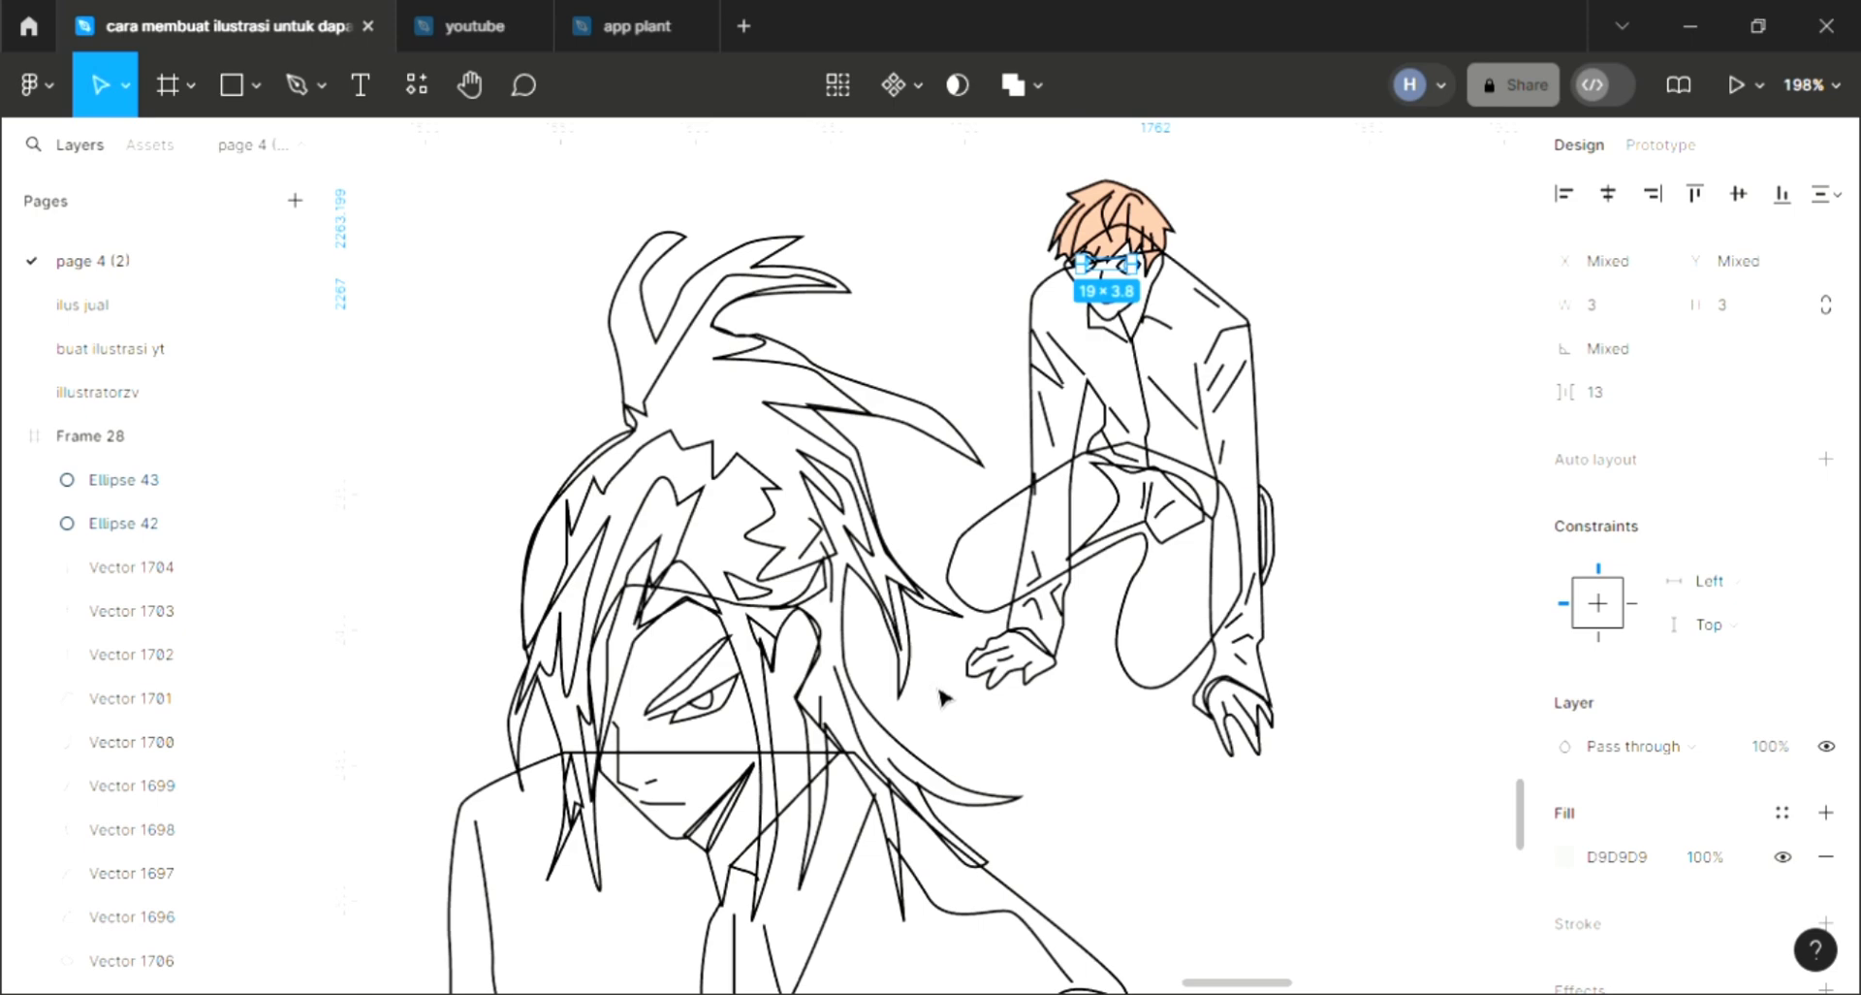
scroll(964, 657, down, 2)
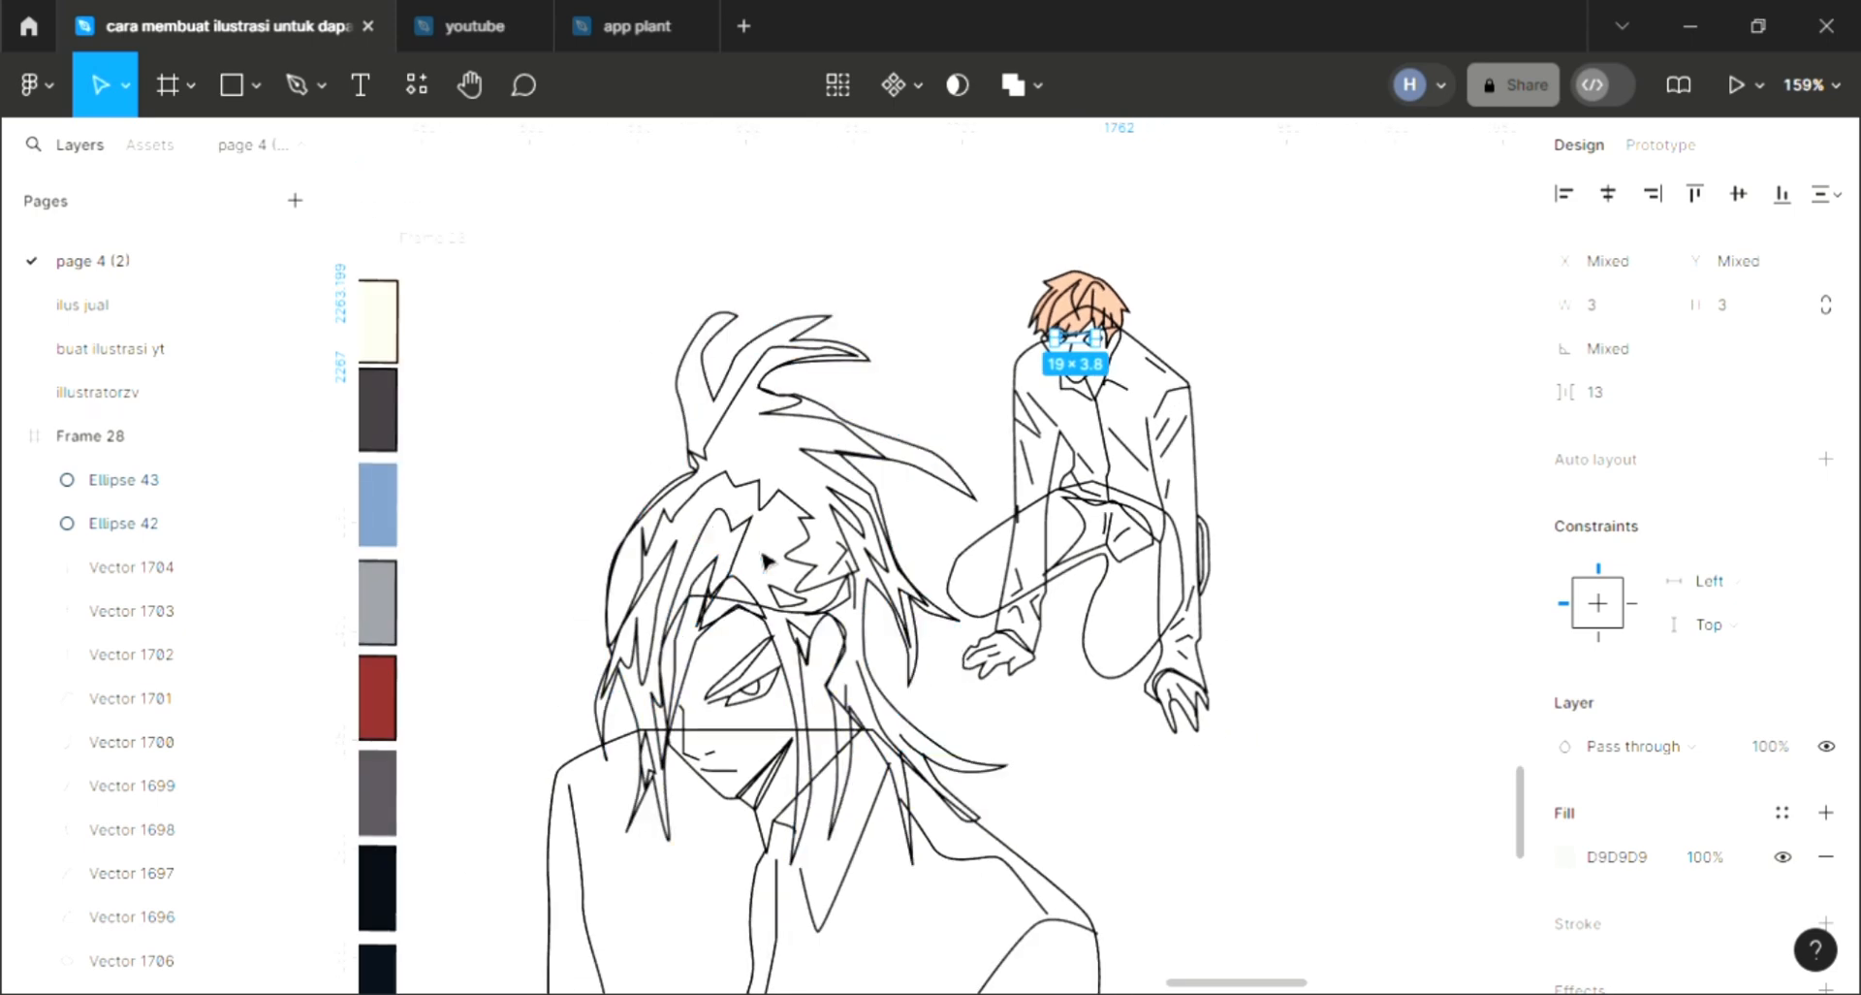
click(1106, 295)
click(1231, 416)
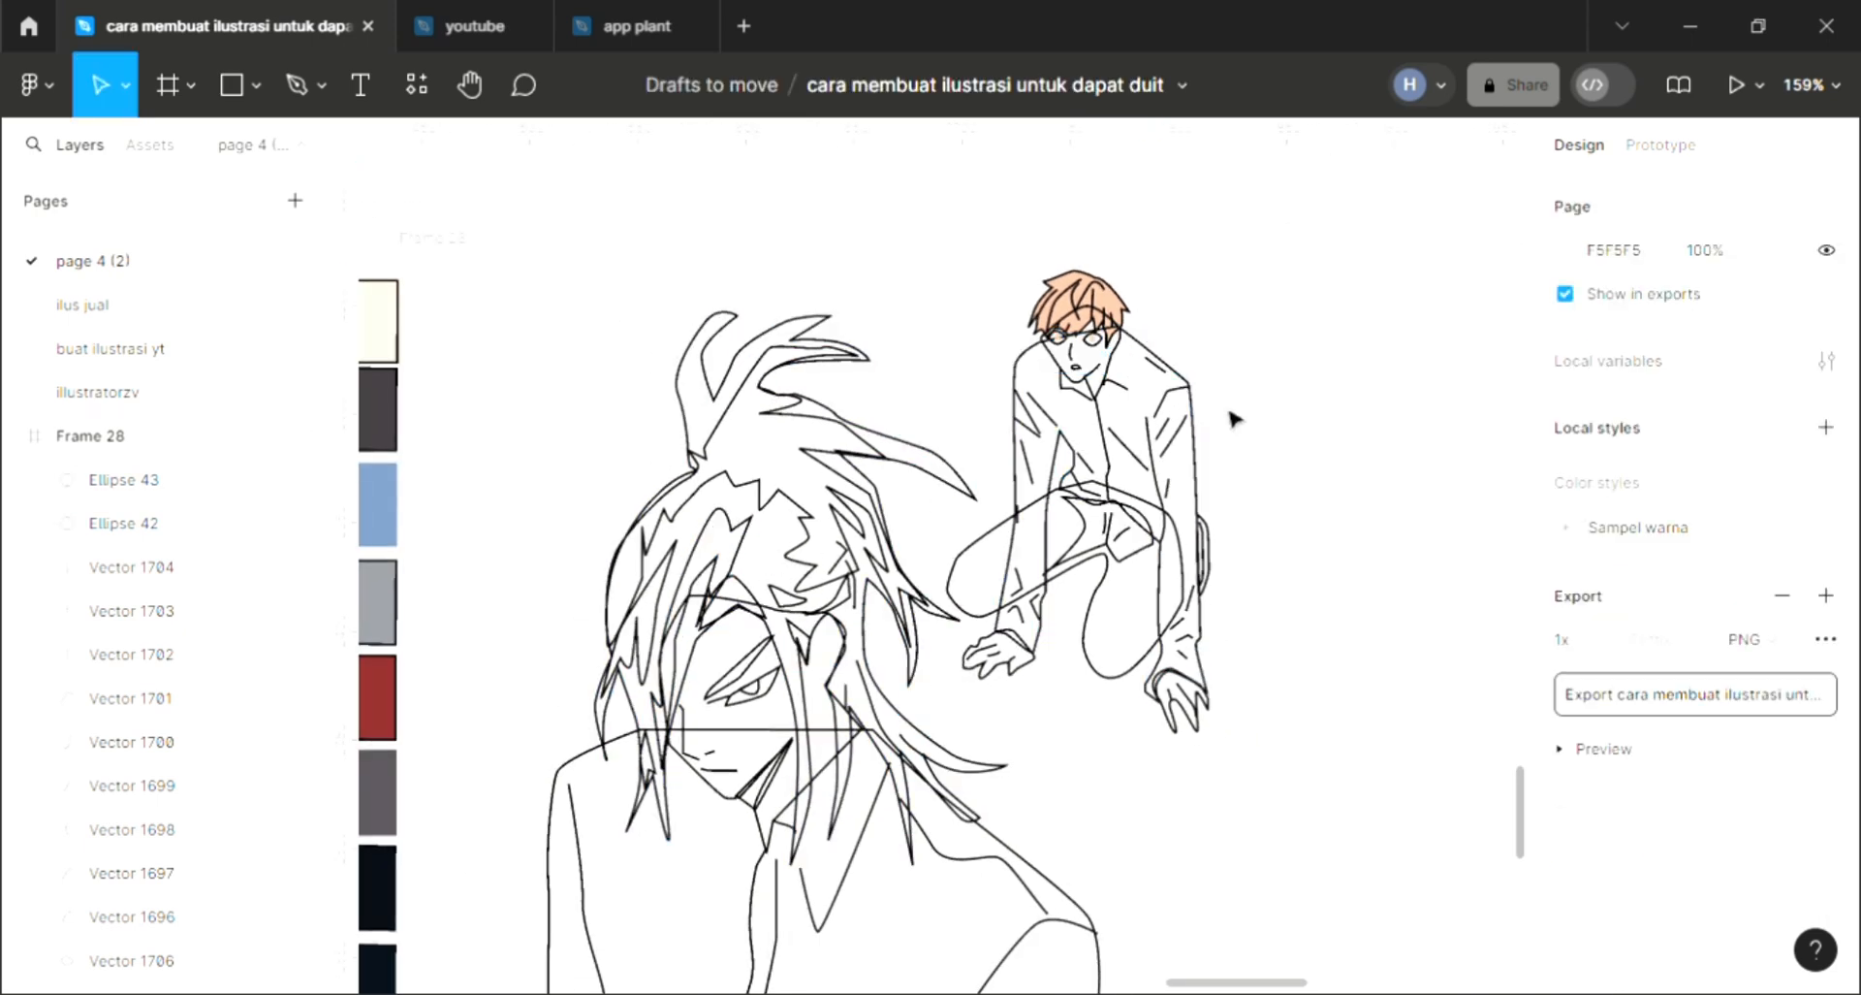
Fill the outline of the small figure's right-hand eye with white FFFFFF.
scroll(1141, 349, up, 3)
click(1081, 348)
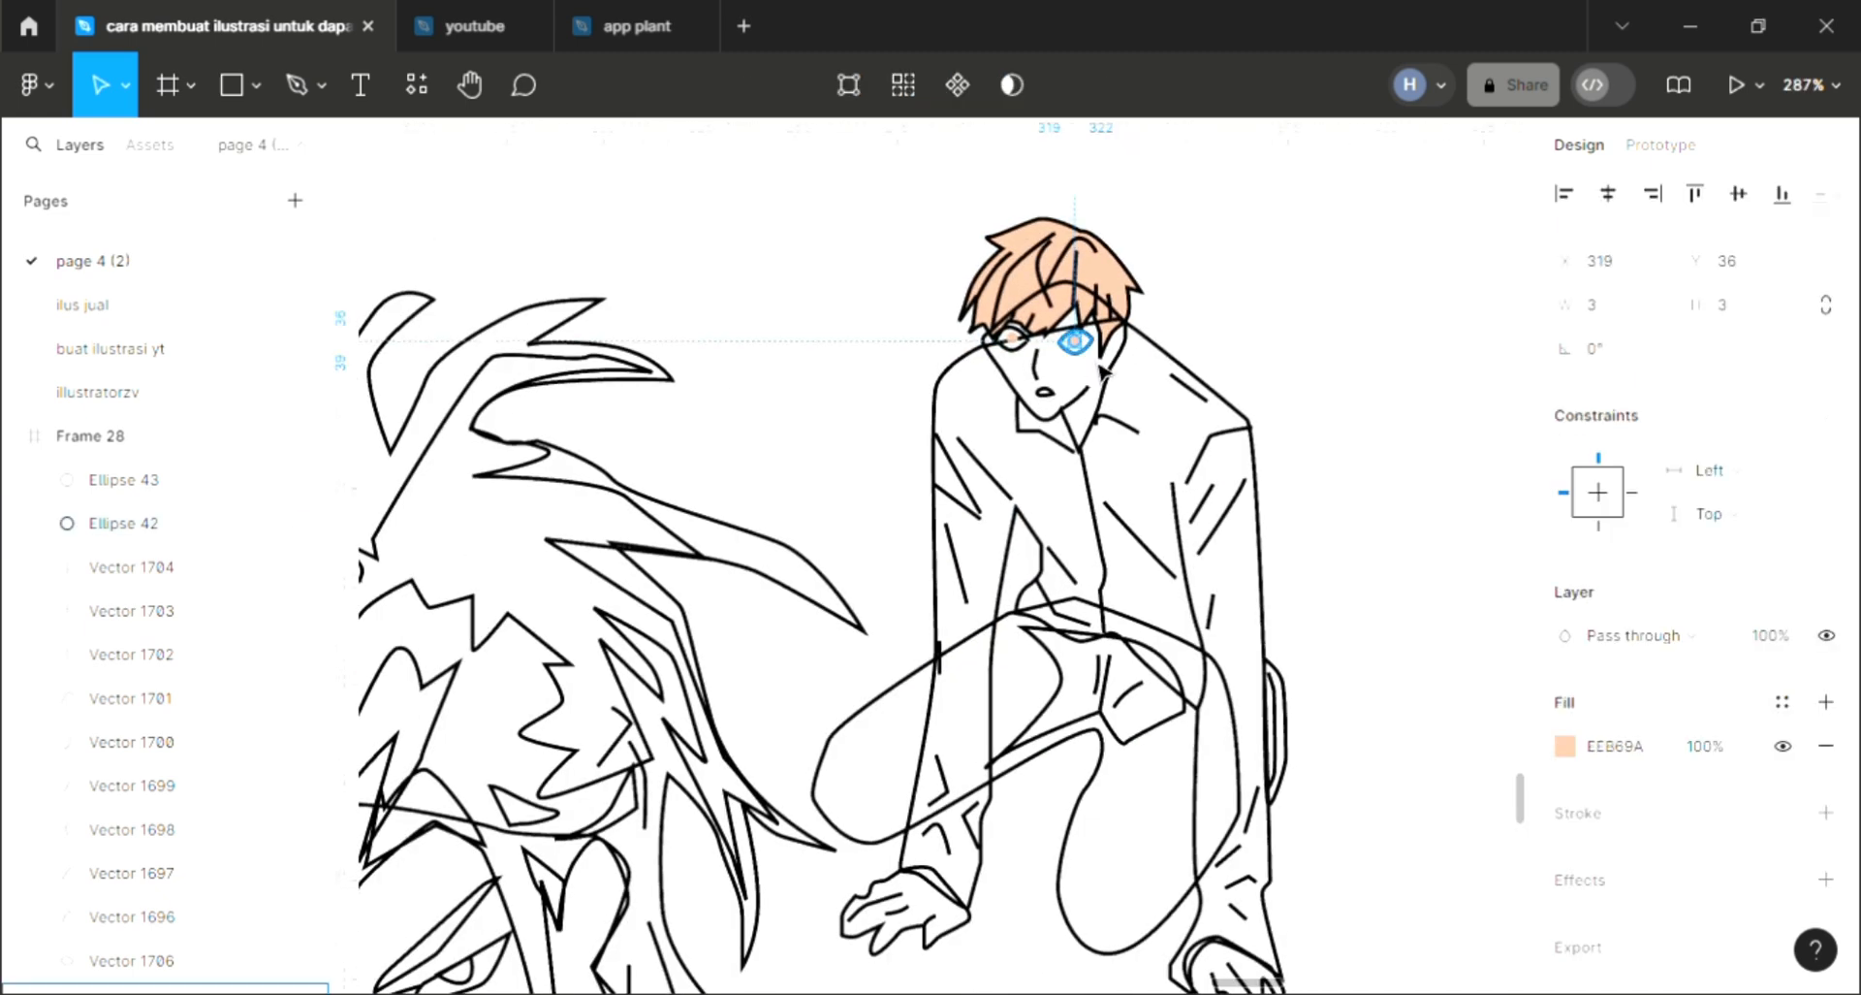
scroll(1102, 371, up, 4)
click(1088, 356)
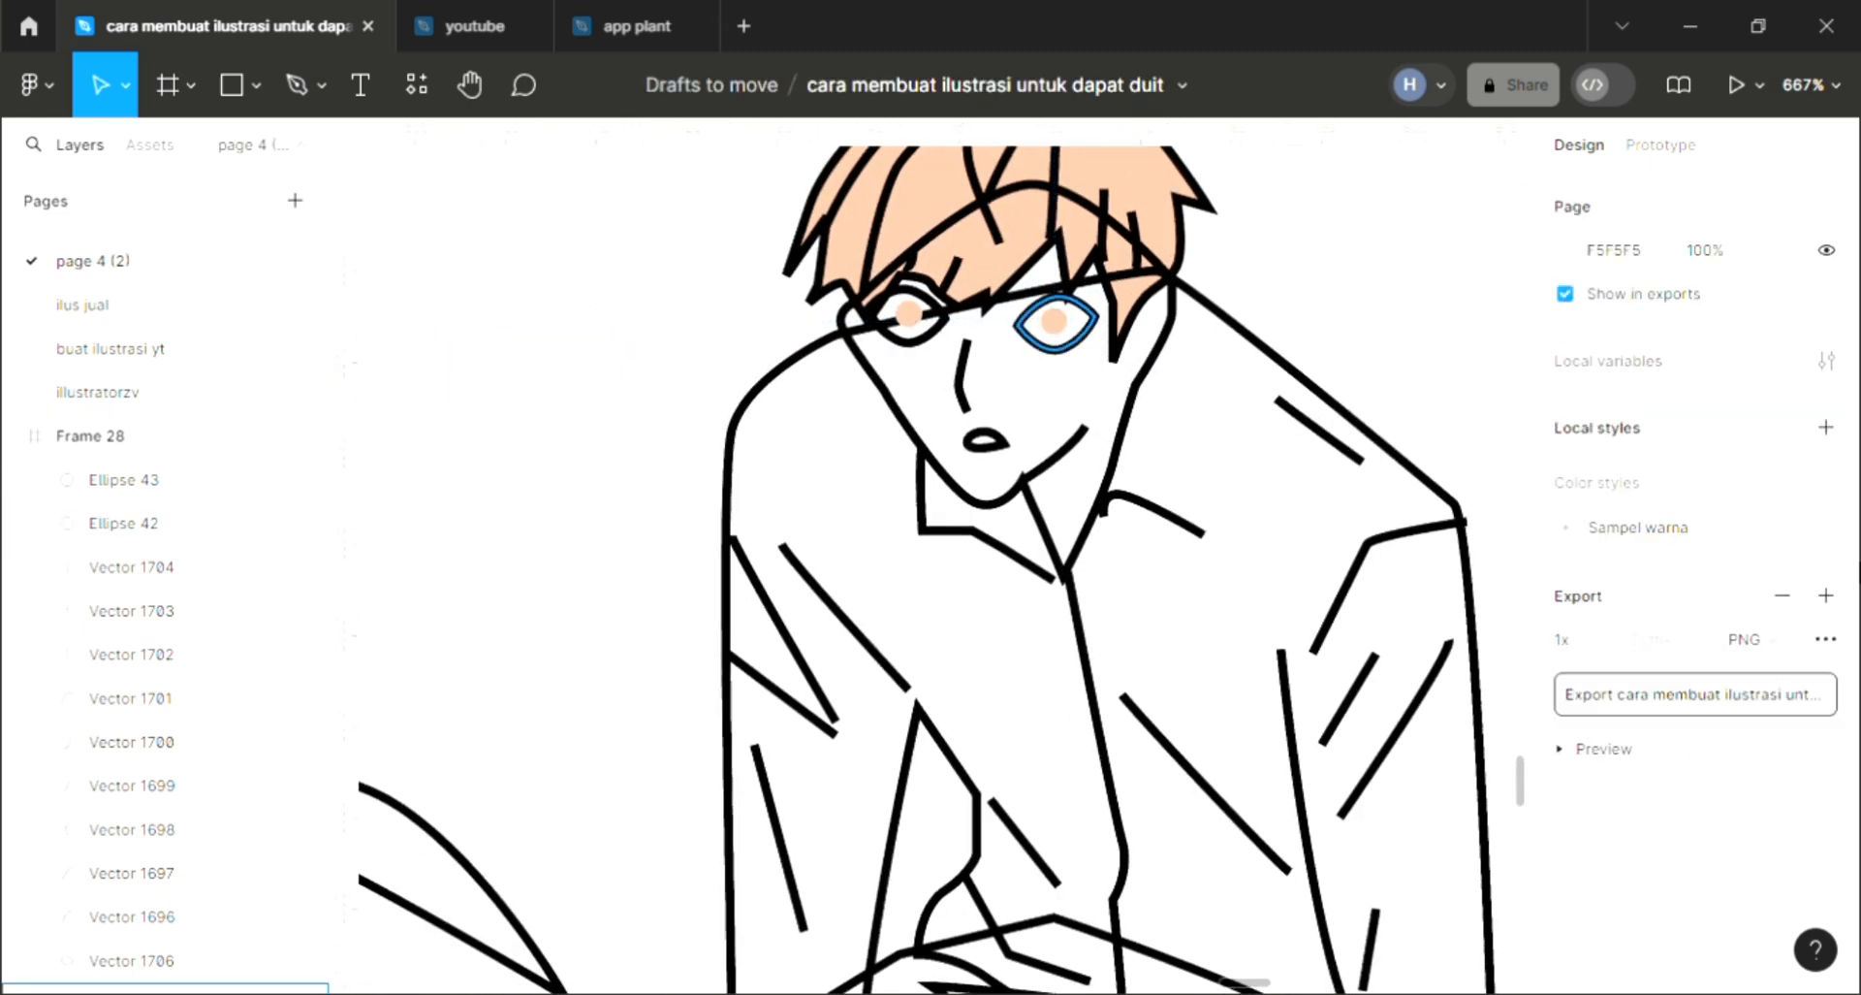
click(1084, 341)
scroll(1047, 572, up, 1)
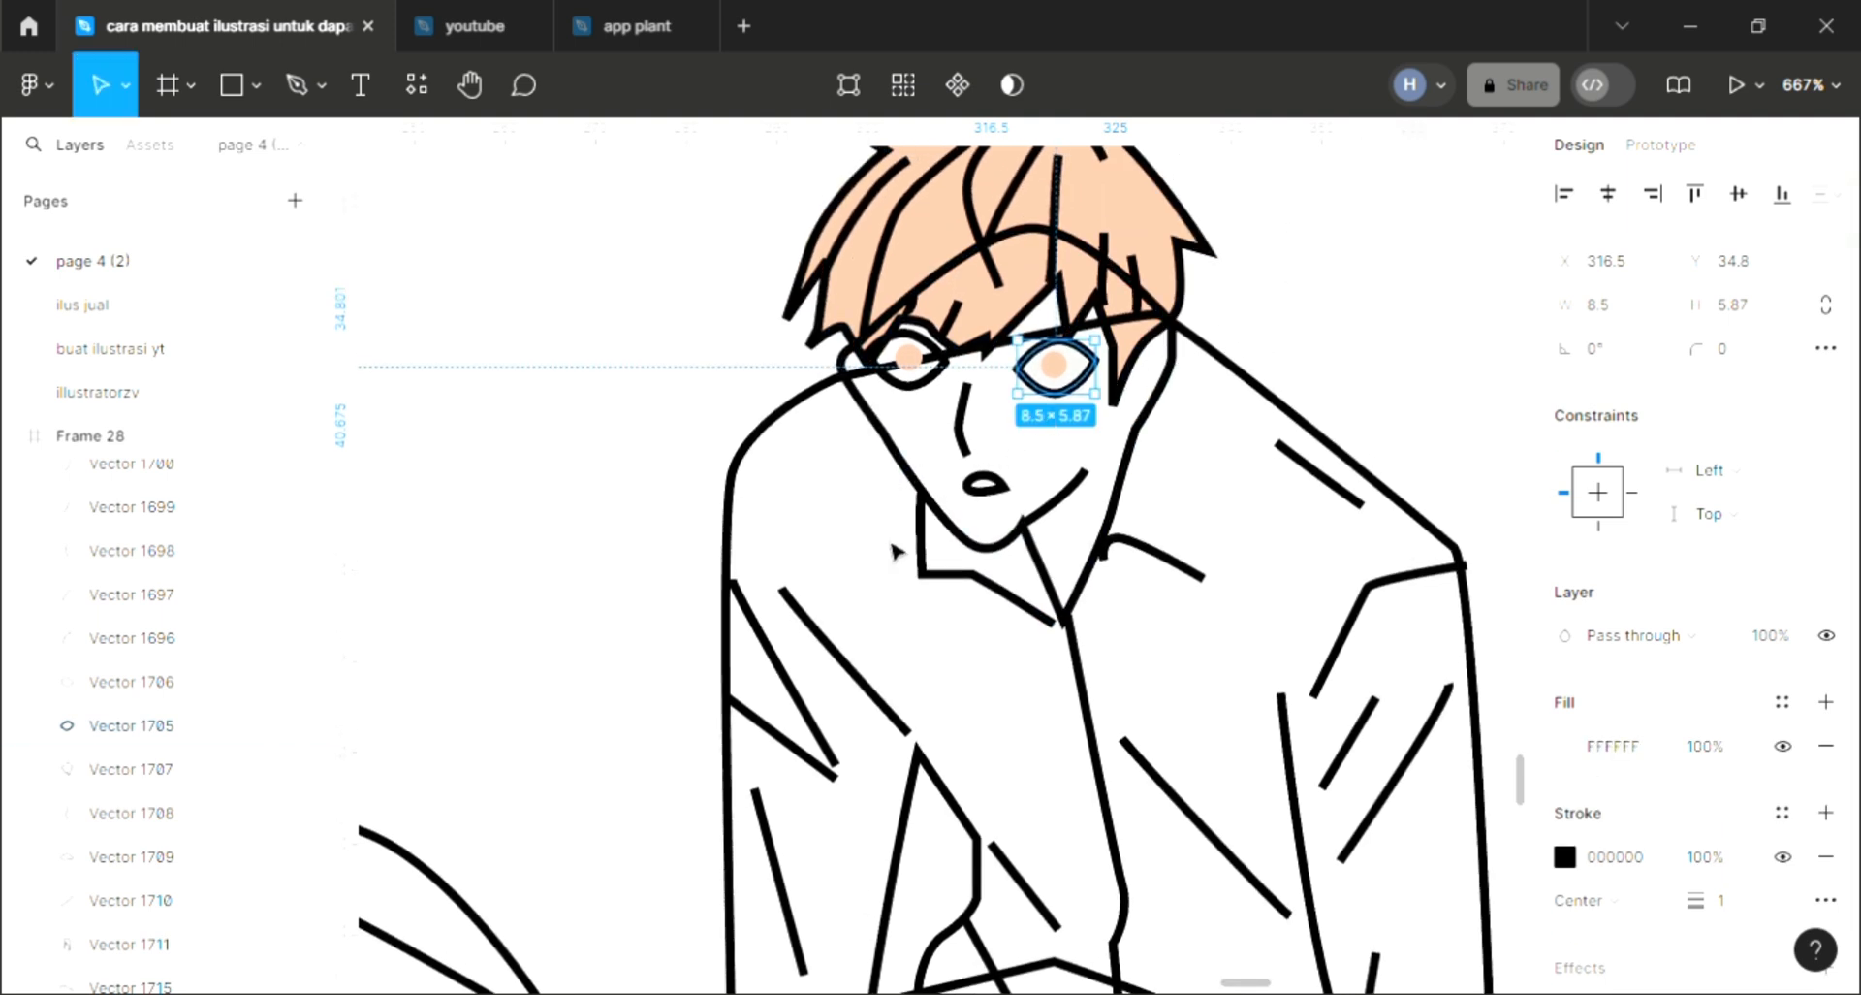
Add a fill to the small figure's face outline and send the shape to the back behind the hair.
click(985, 483)
click(971, 543)
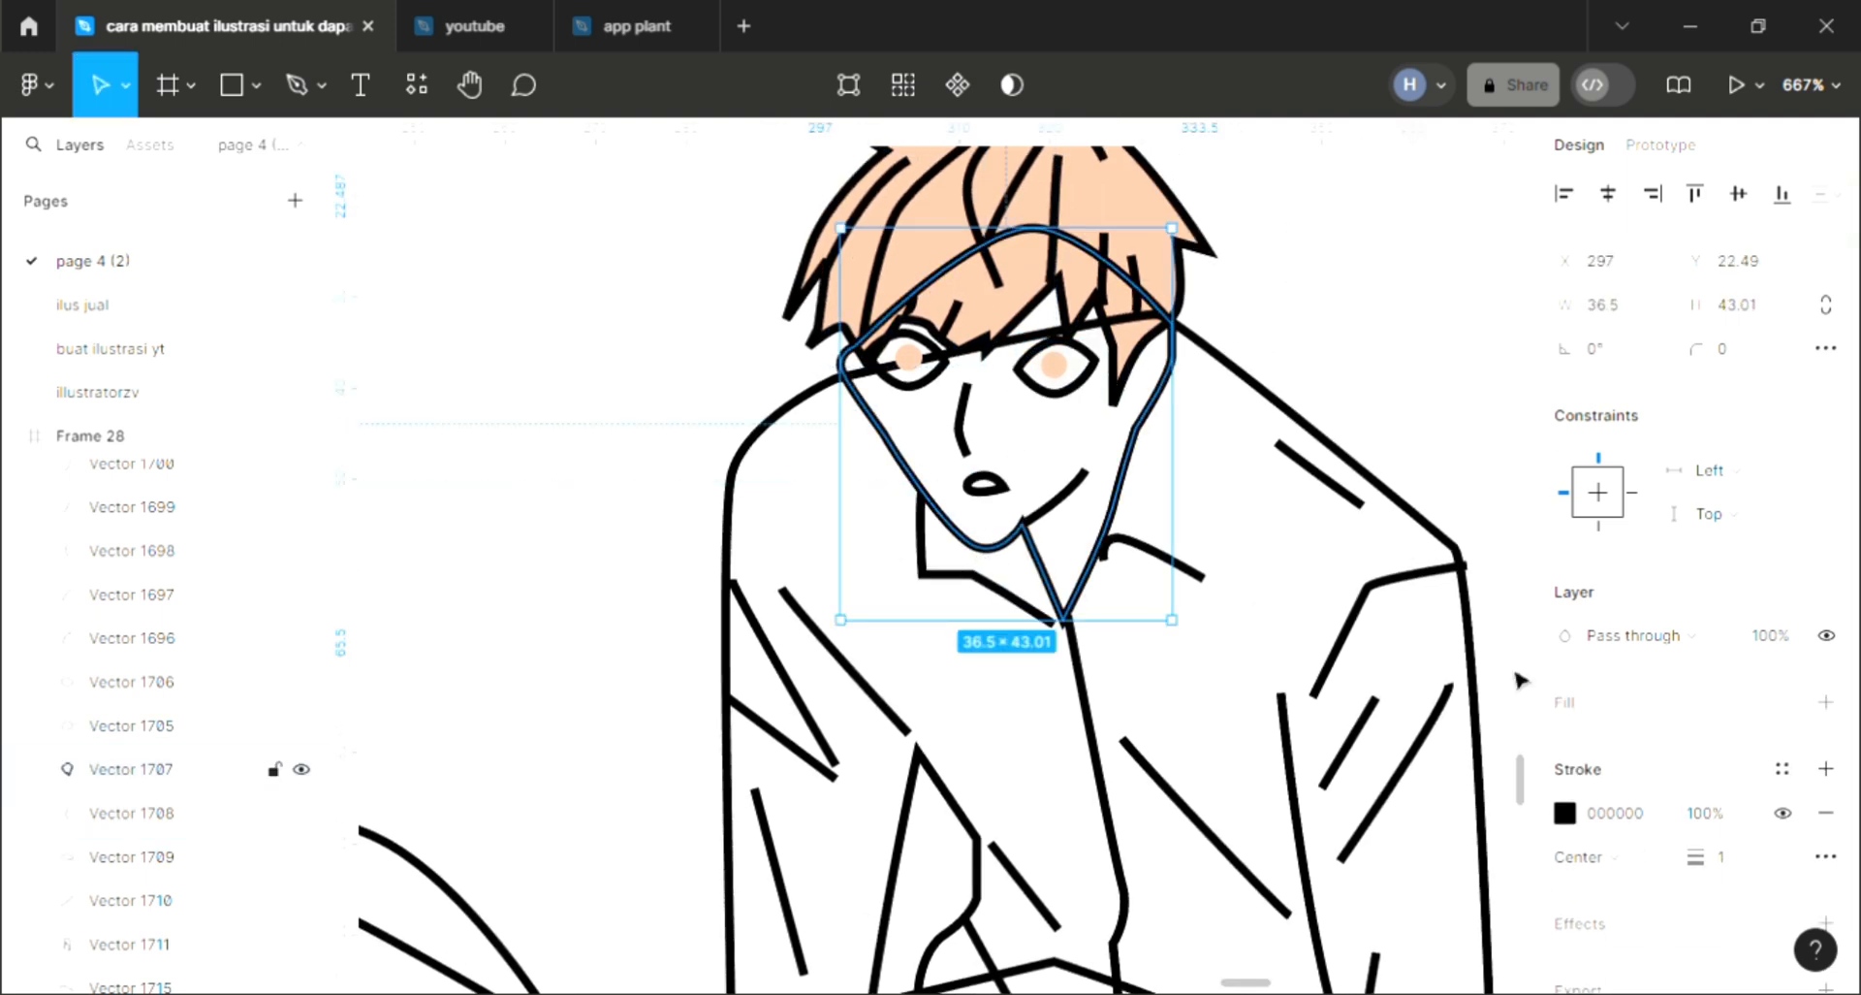
click(1825, 700)
scroll(1493, 654, down, 5)
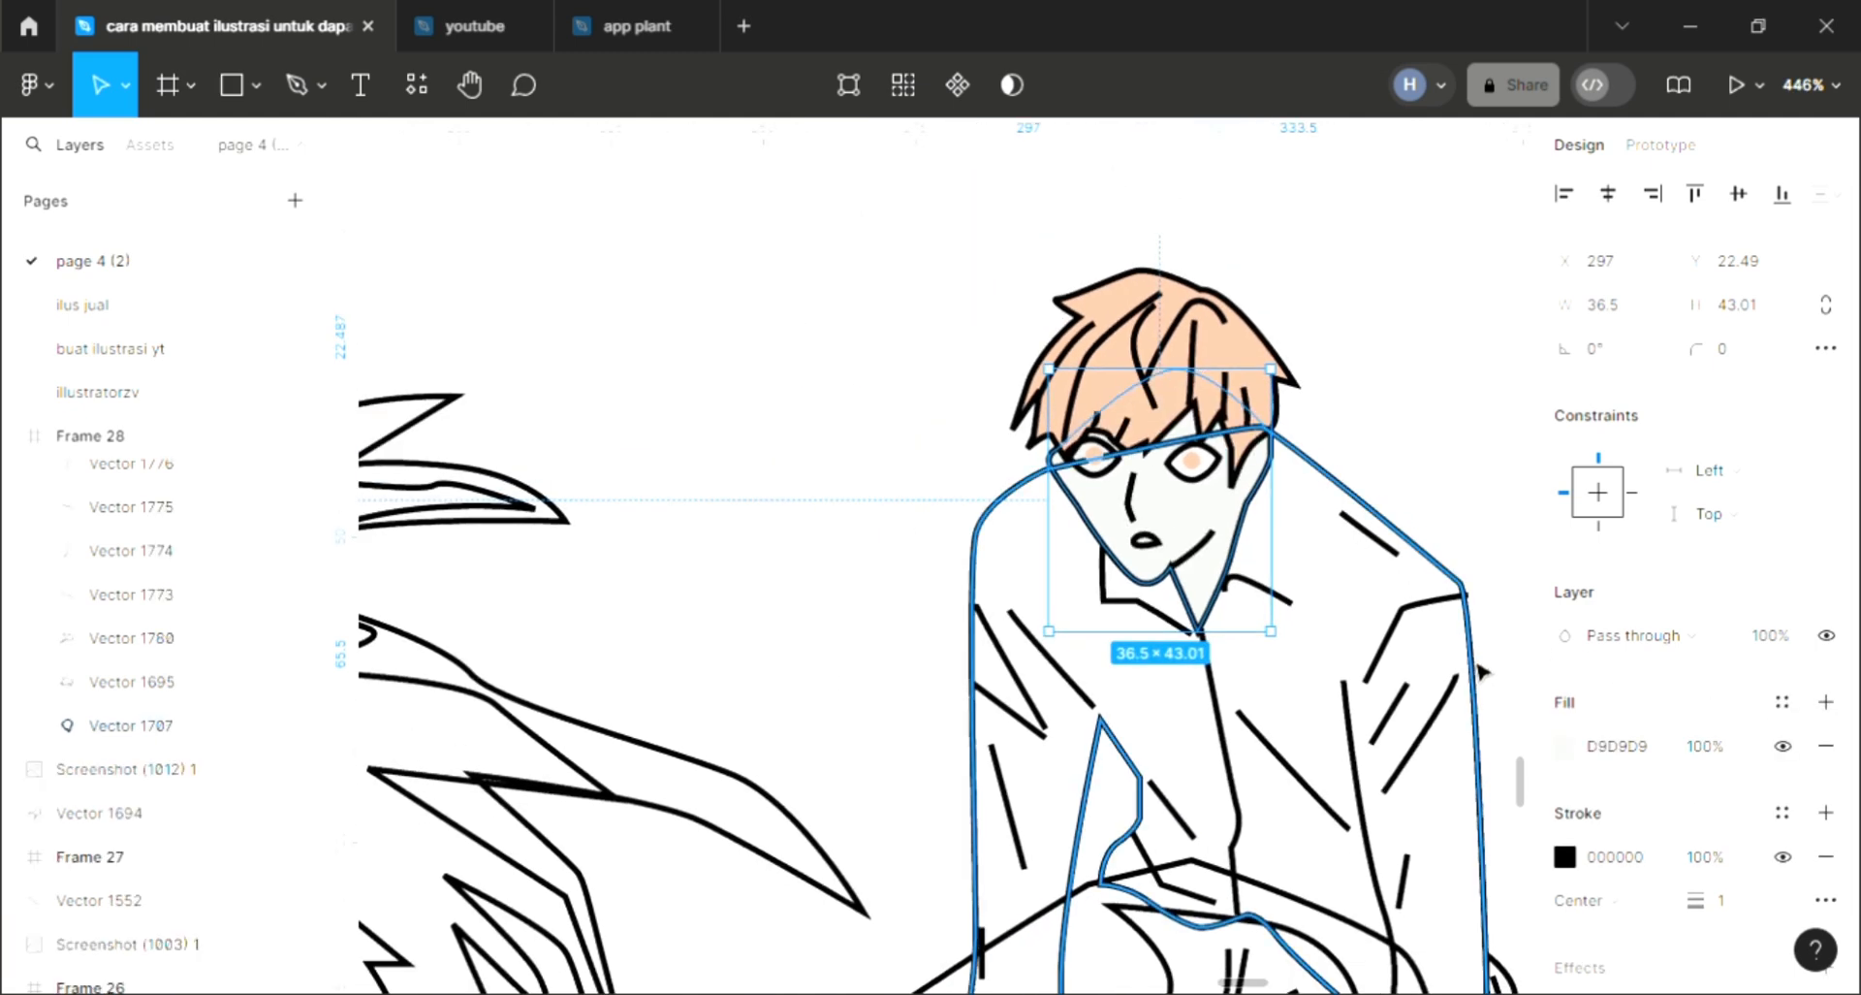
Sample the cream palette swatch for the face fill, darken it to skin tone F6D1BE and deselect the face.
scroll(1481, 671, down, 2)
scroll(922, 714, left, 3)
scroll(920, 718, down, 3)
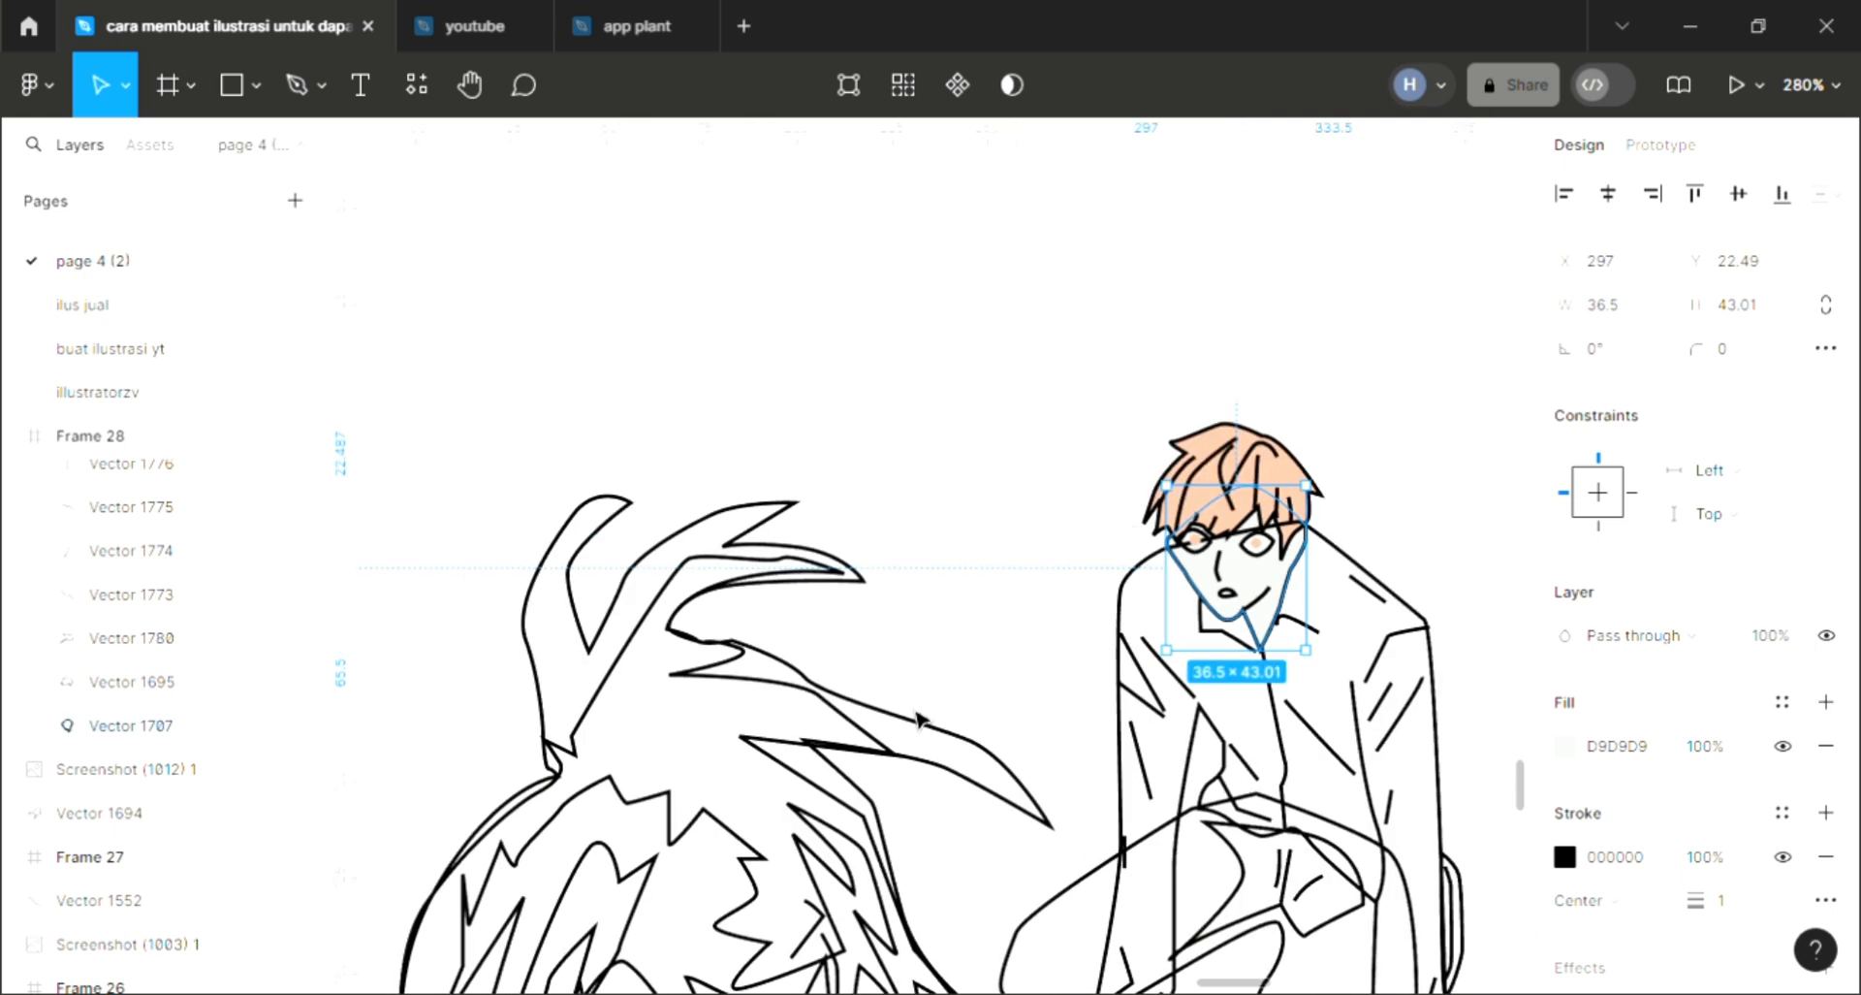
scroll(920, 718, left, 1)
scroll(920, 719, down, 3)
scroll(920, 718, down, 2)
scroll(920, 719, left, 2)
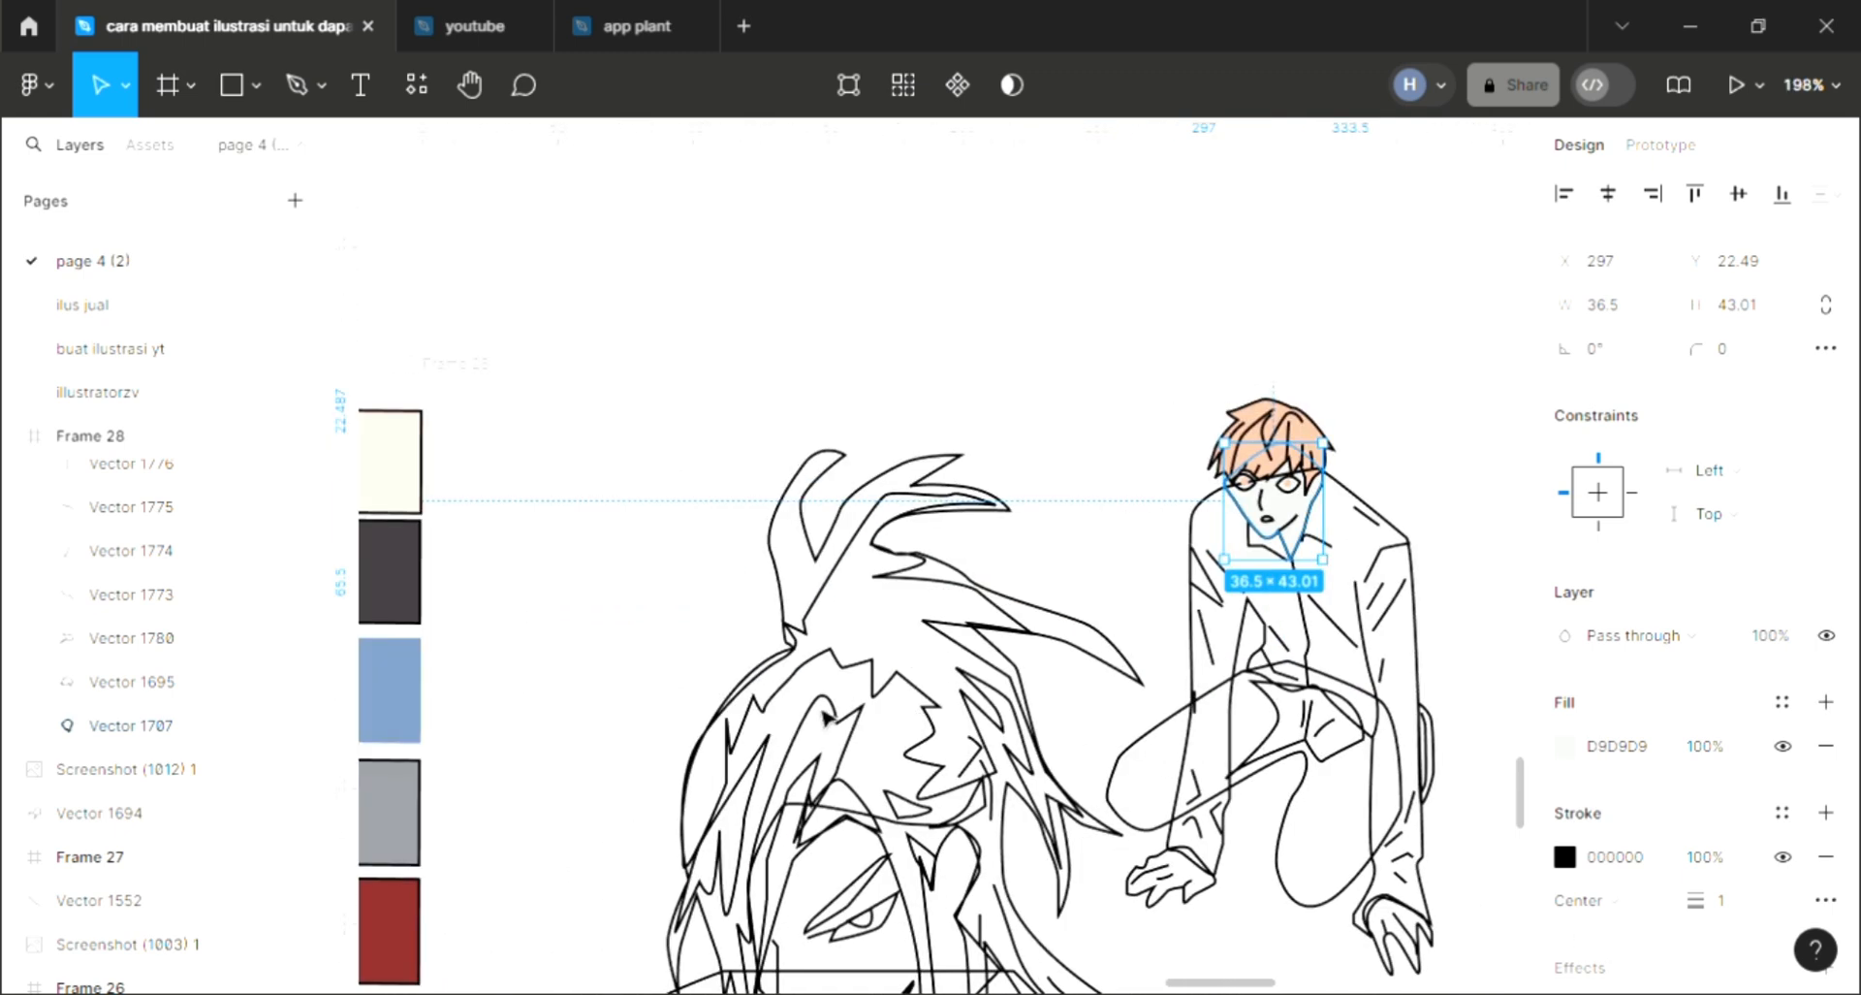
click(406, 504)
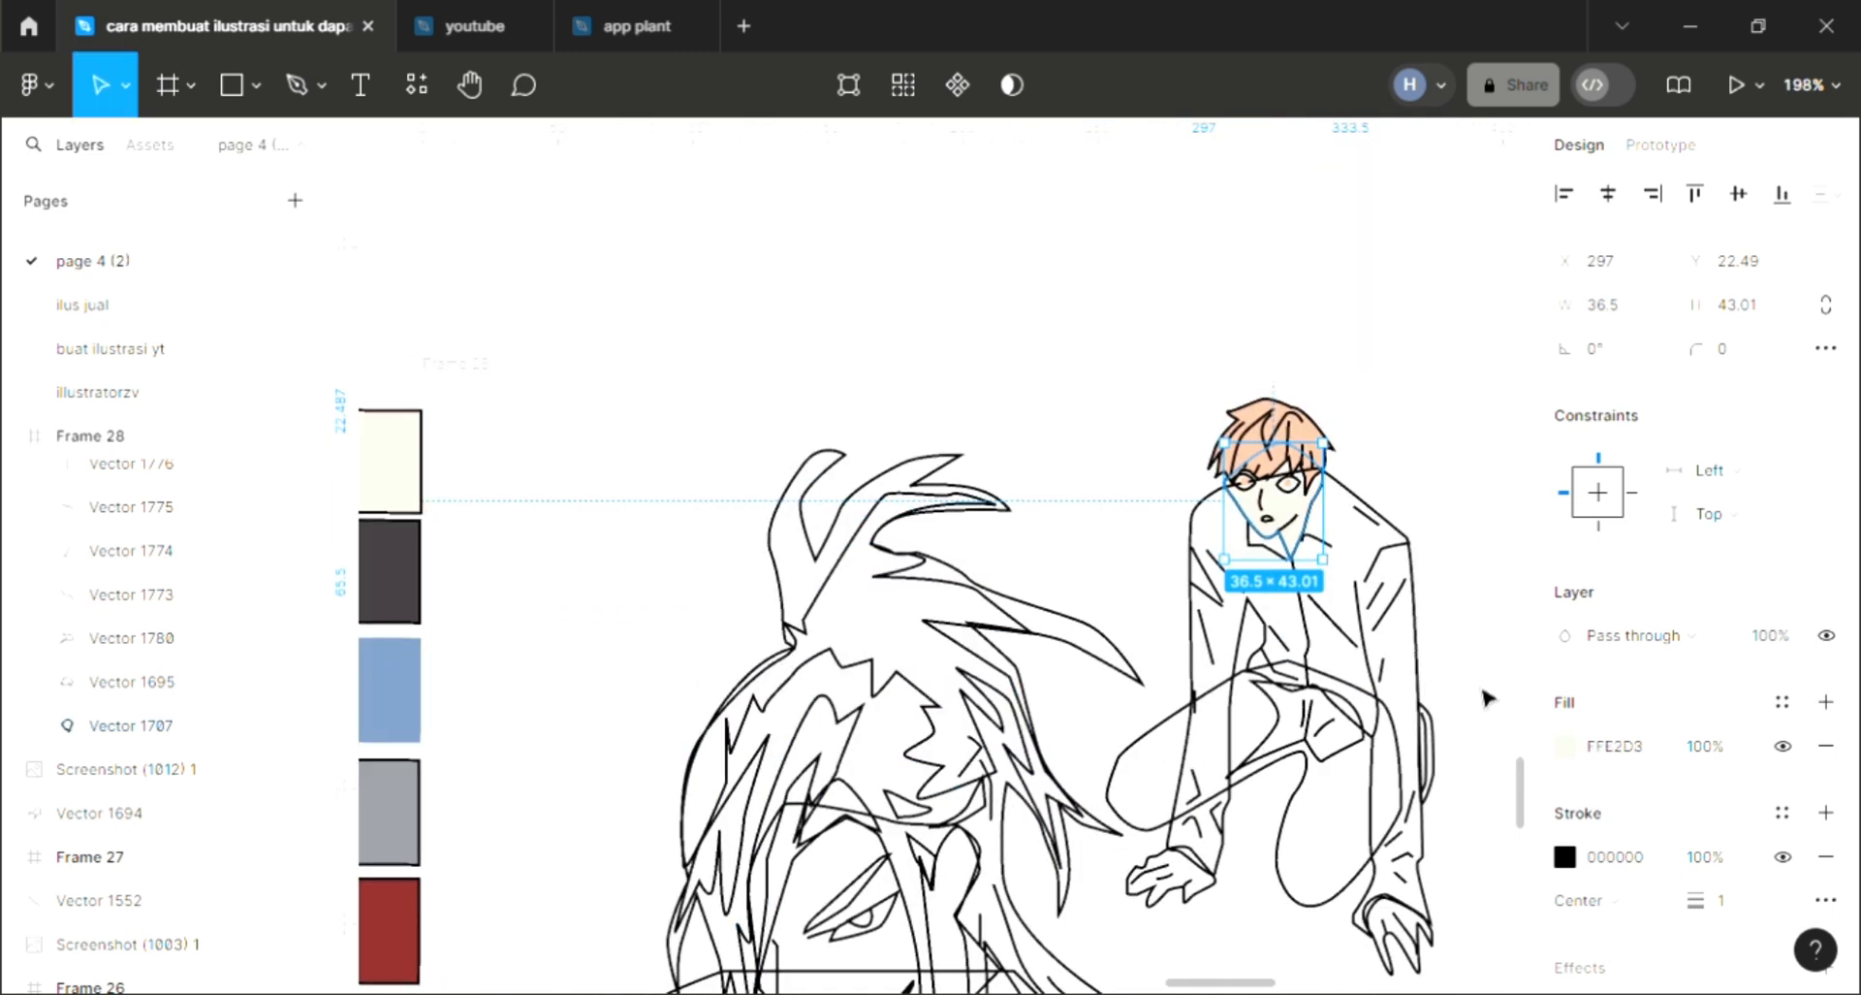
scroll(1483, 679, up, 2)
click(1567, 747)
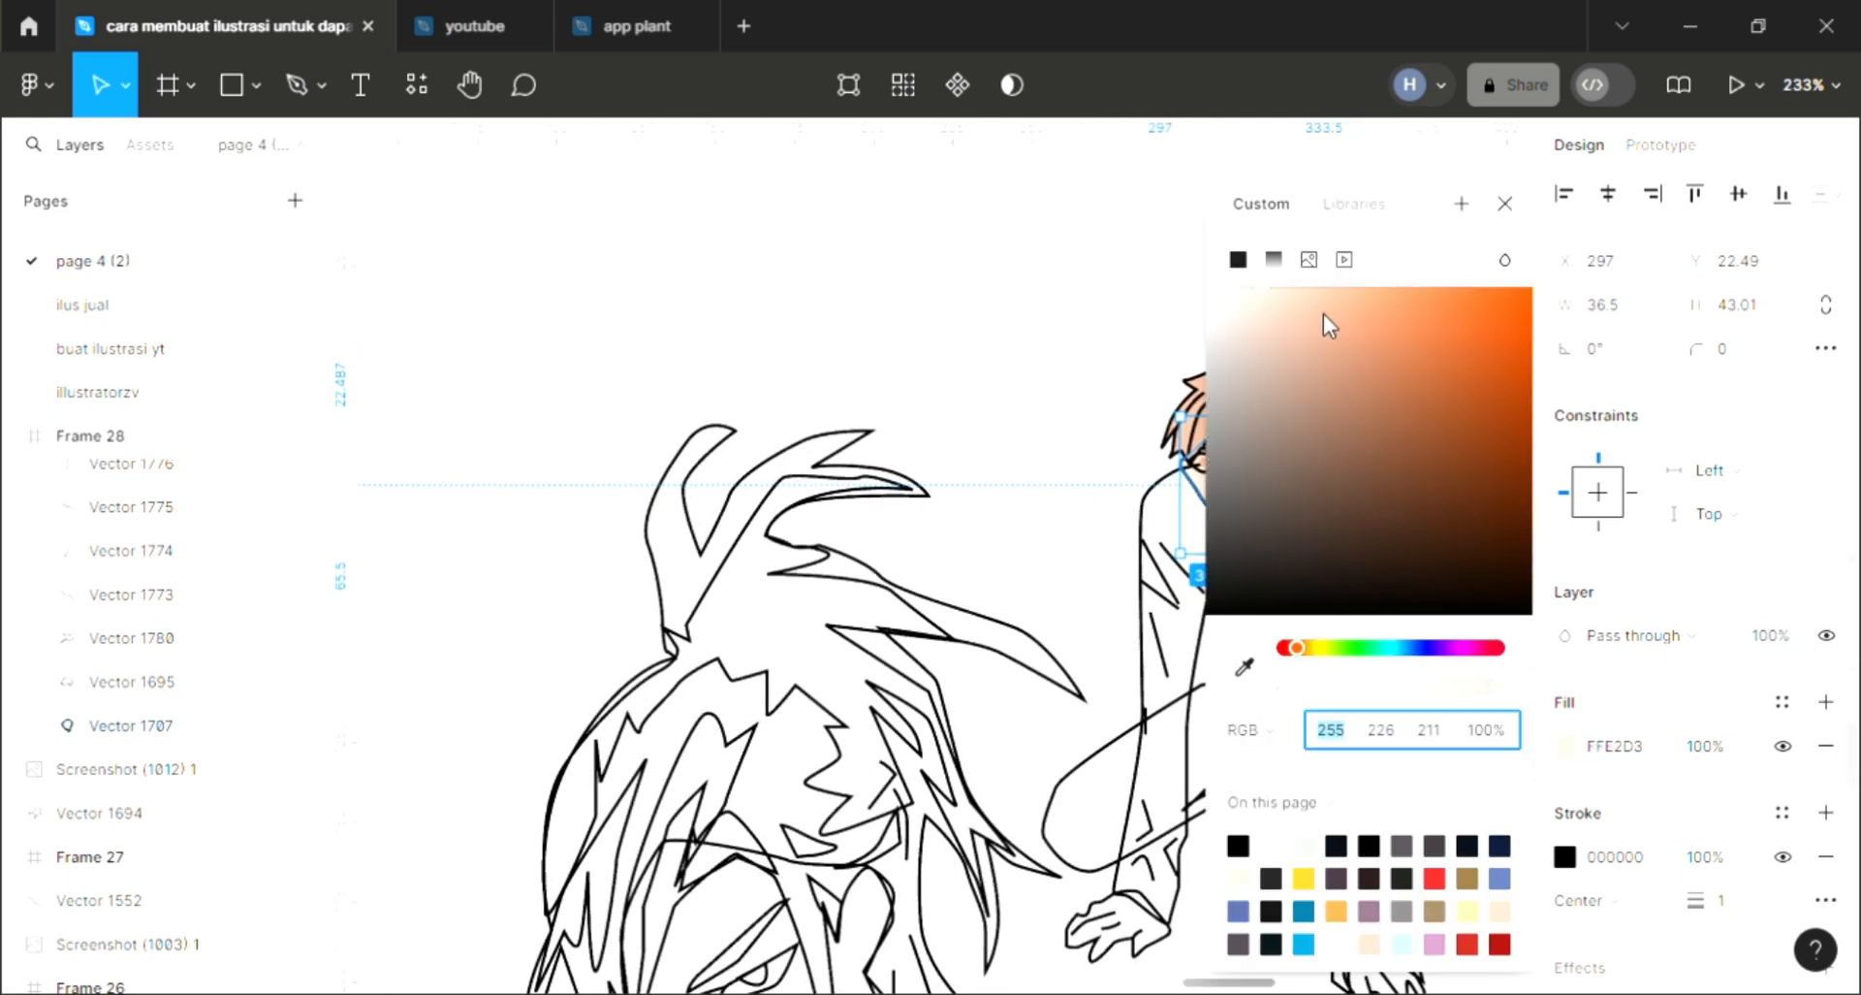
click(1282, 306)
click(1505, 203)
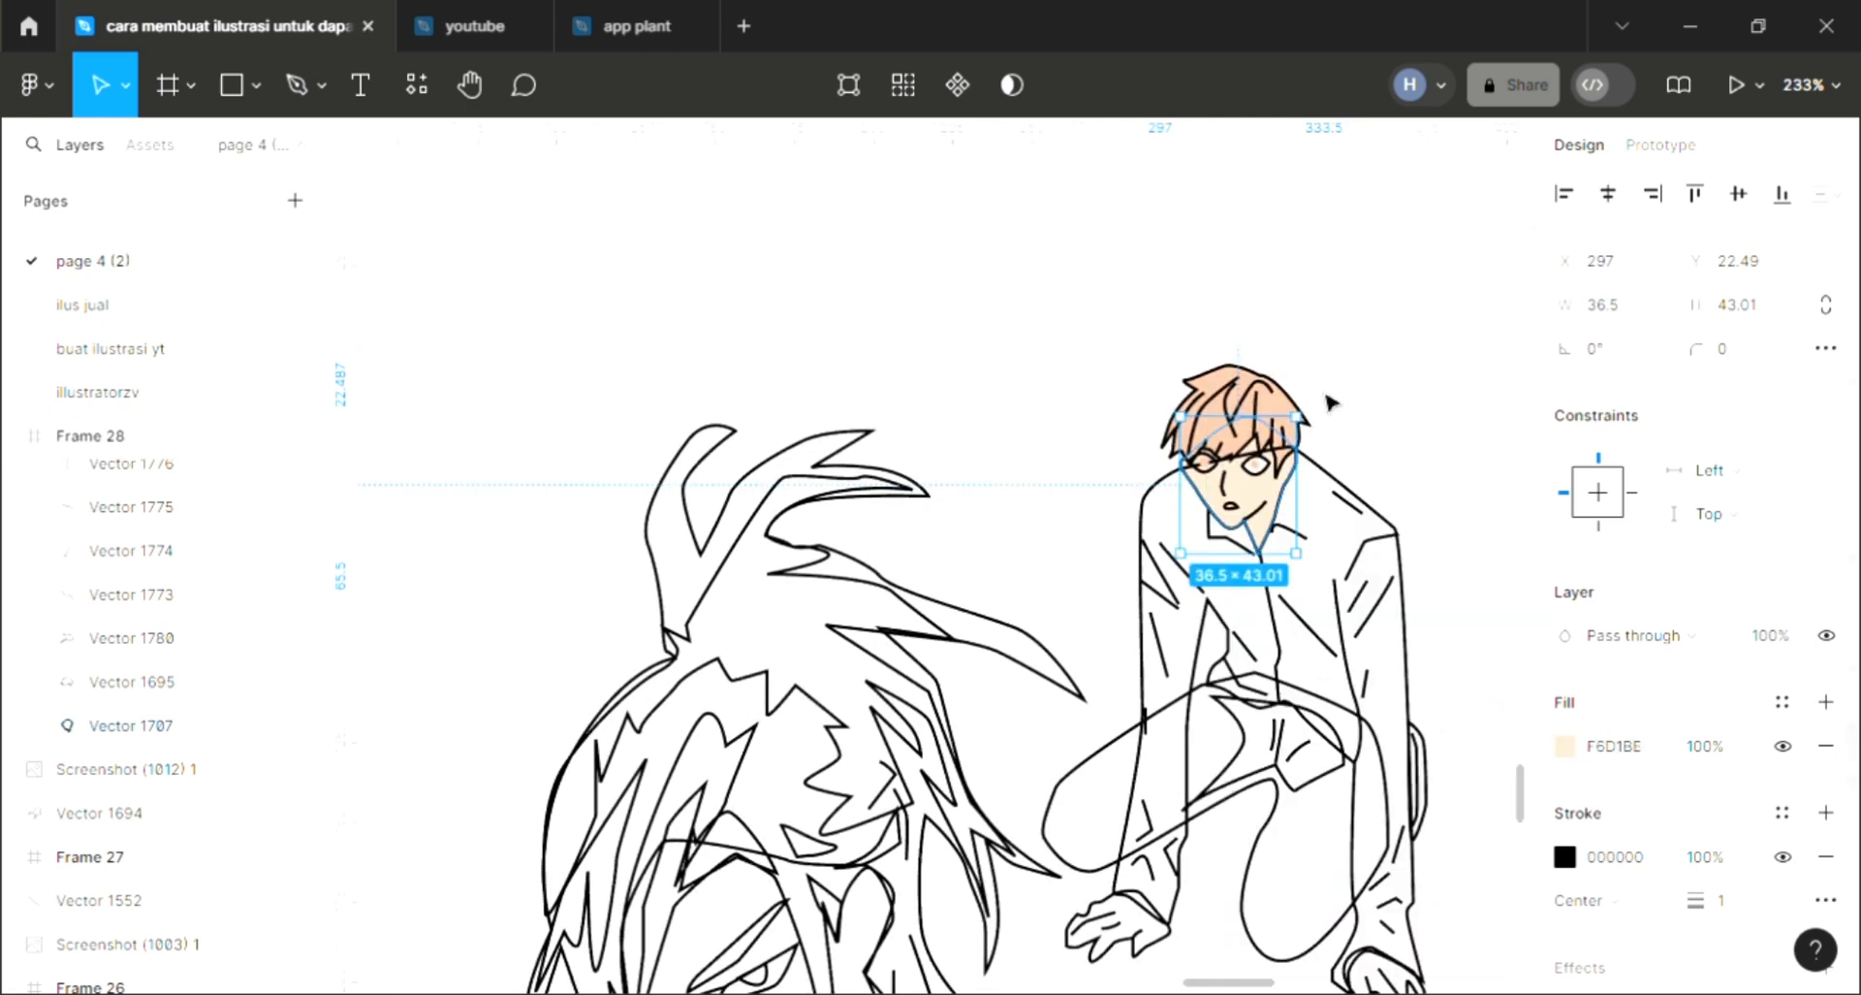
scroll(1333, 408, up, 2)
scroll(1336, 412, up, 1)
key(Escape)
scroll(1149, 543, up, 1)
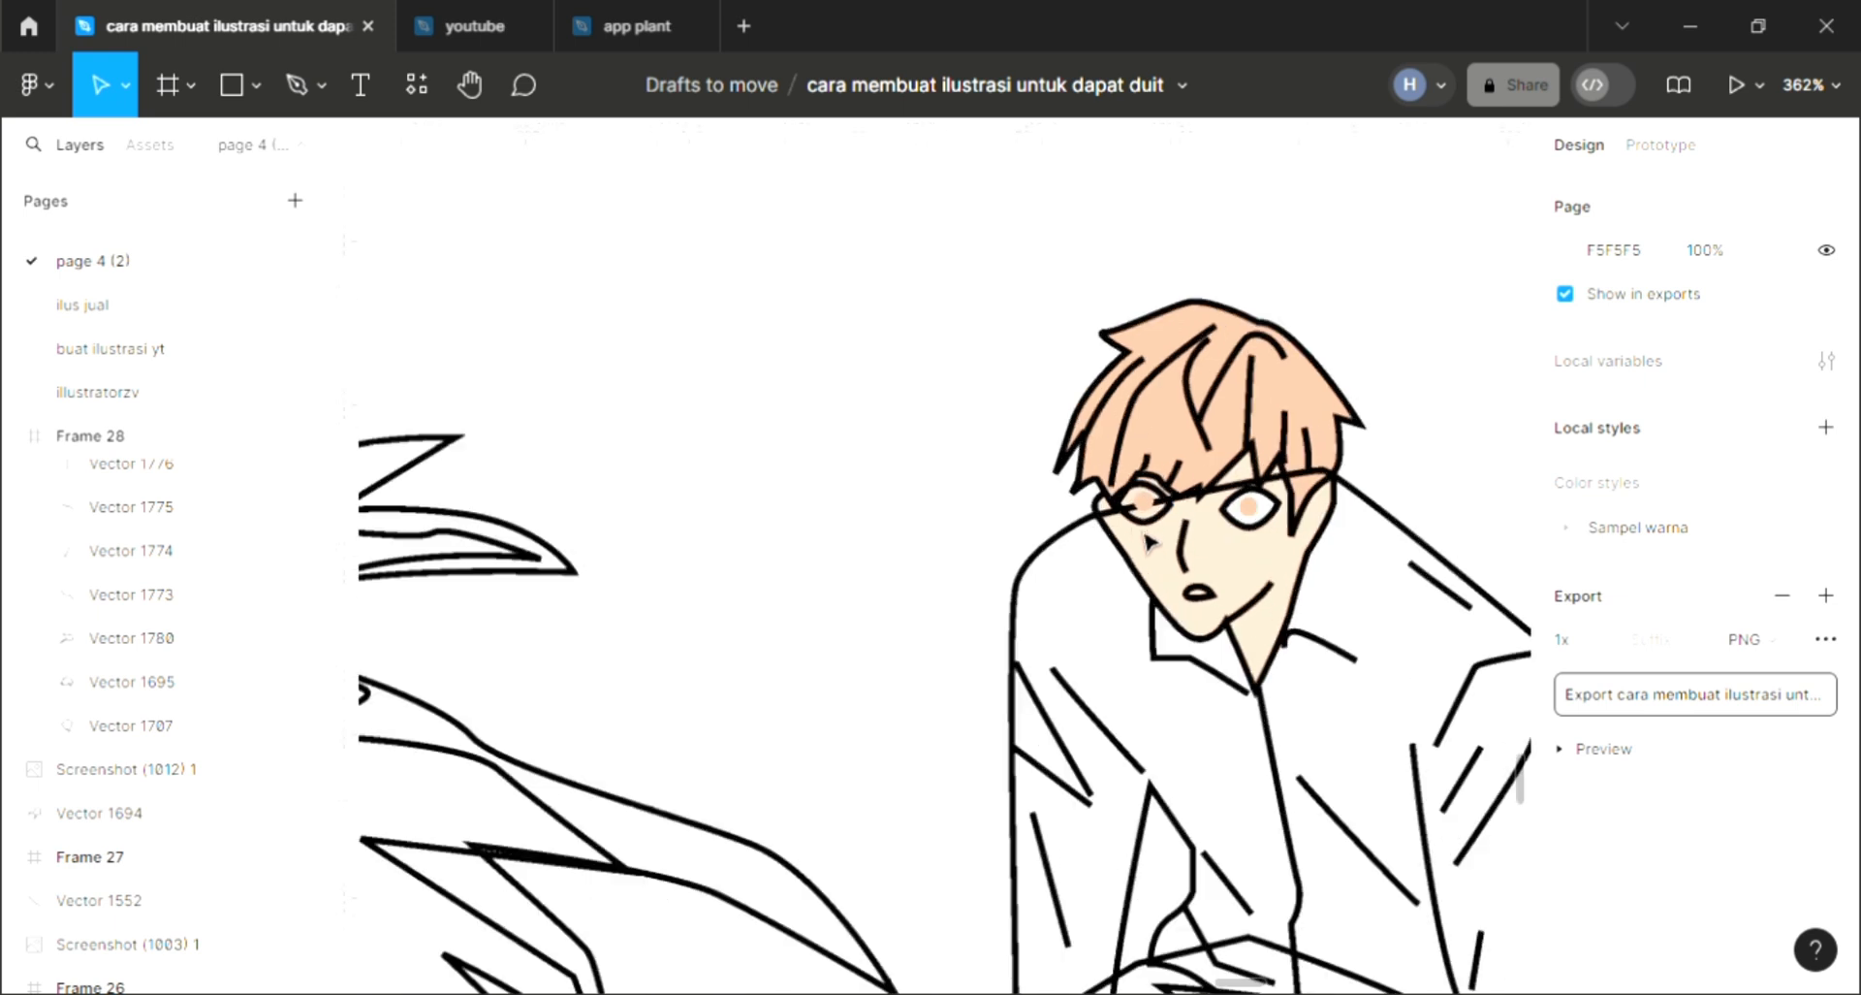
Add a fill to the outline of the small figure's left-hand eye and colour it white sampled from the canvas.
click(1166, 548)
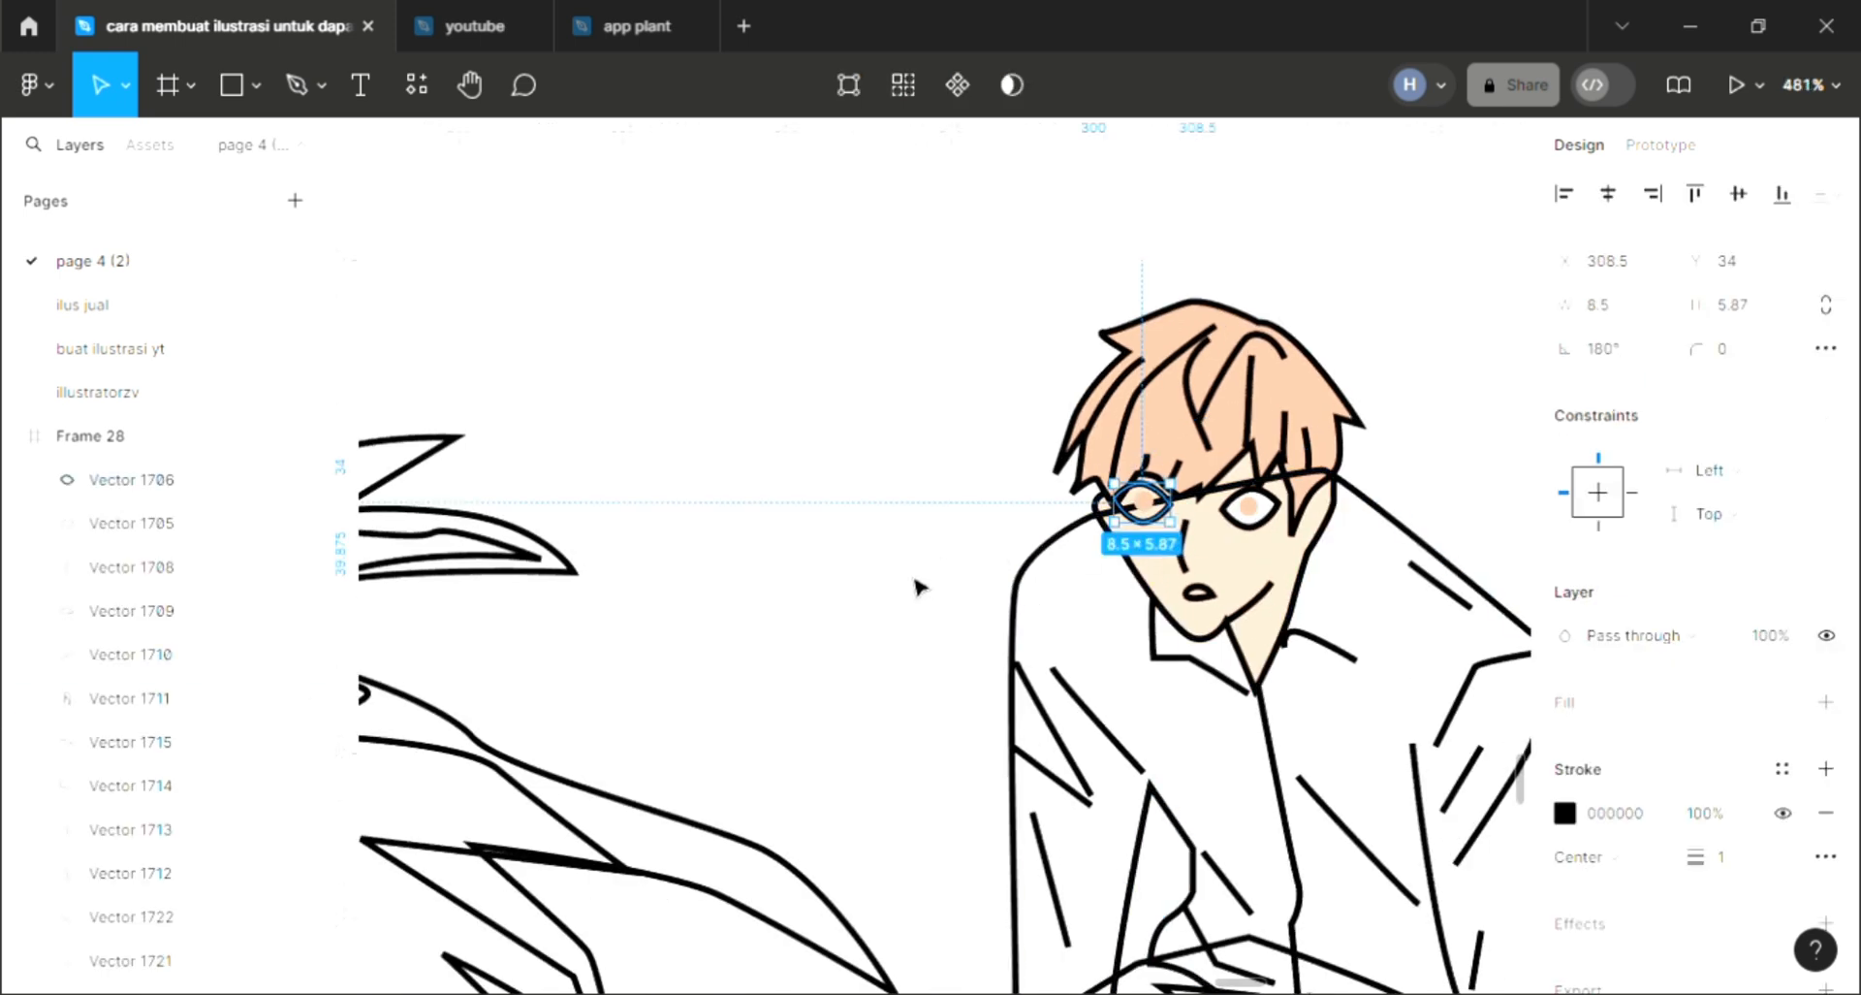
click(1199, 592)
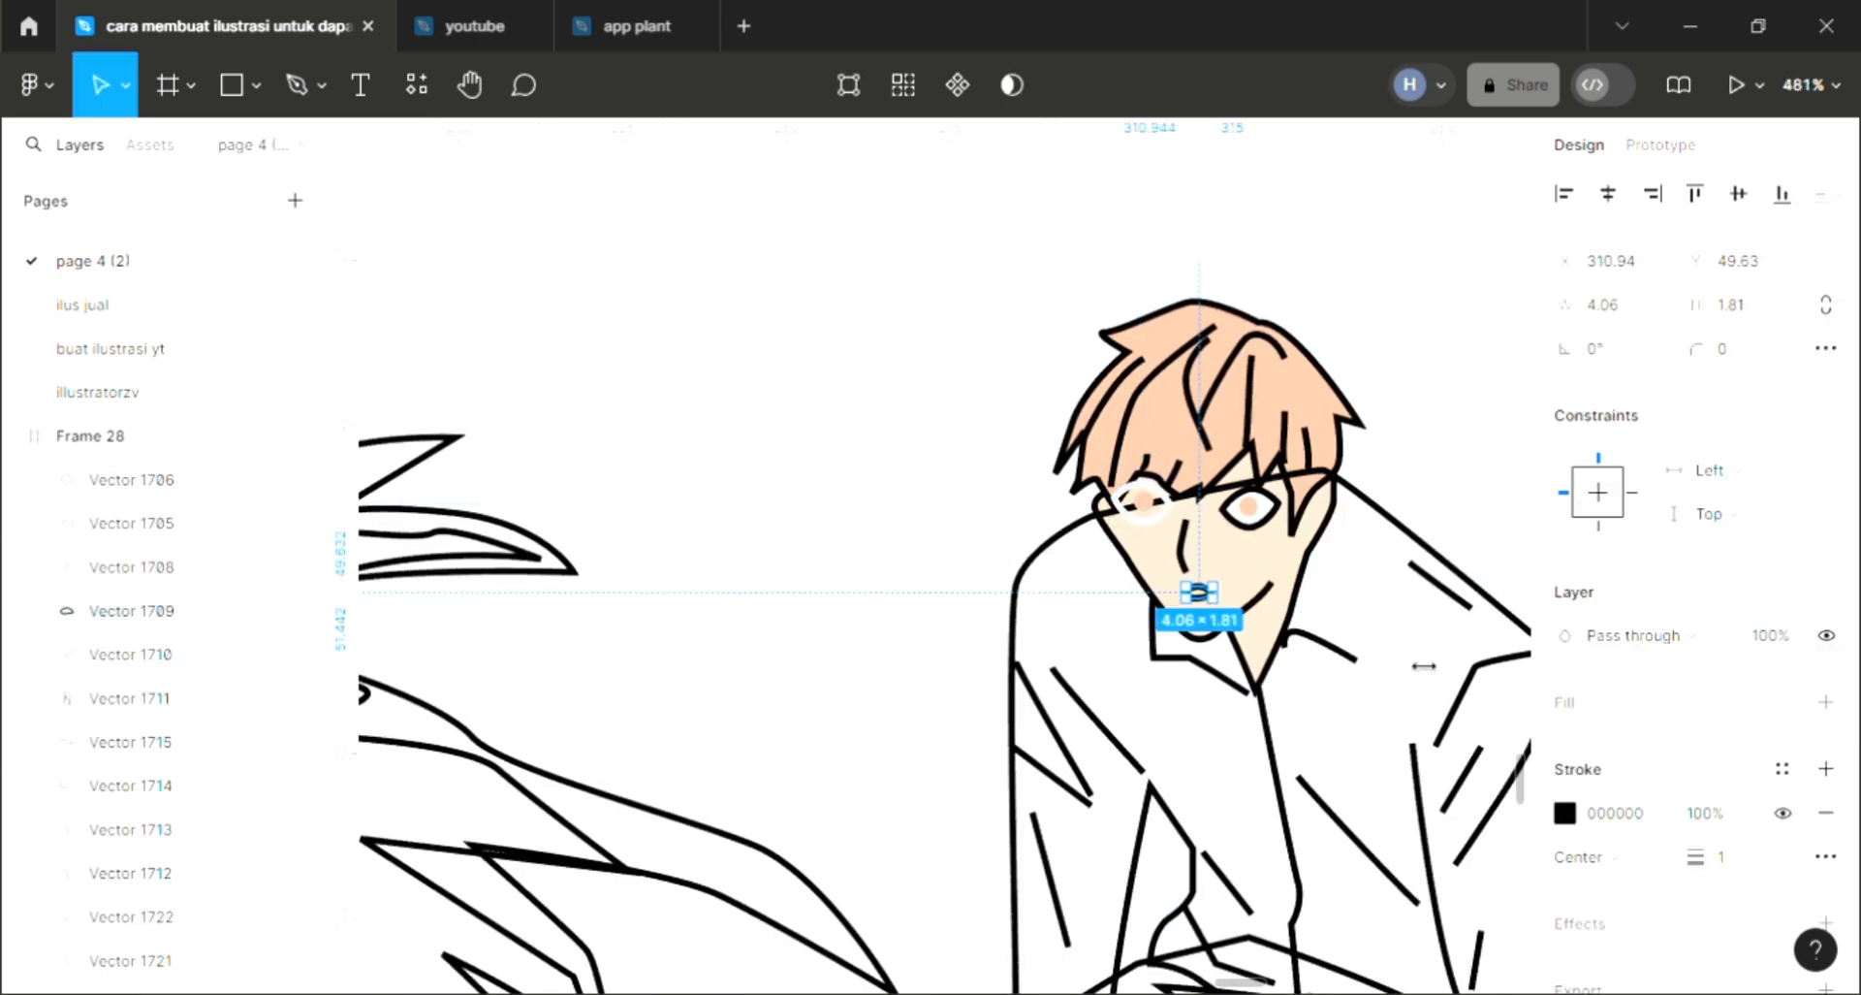
click(1144, 502)
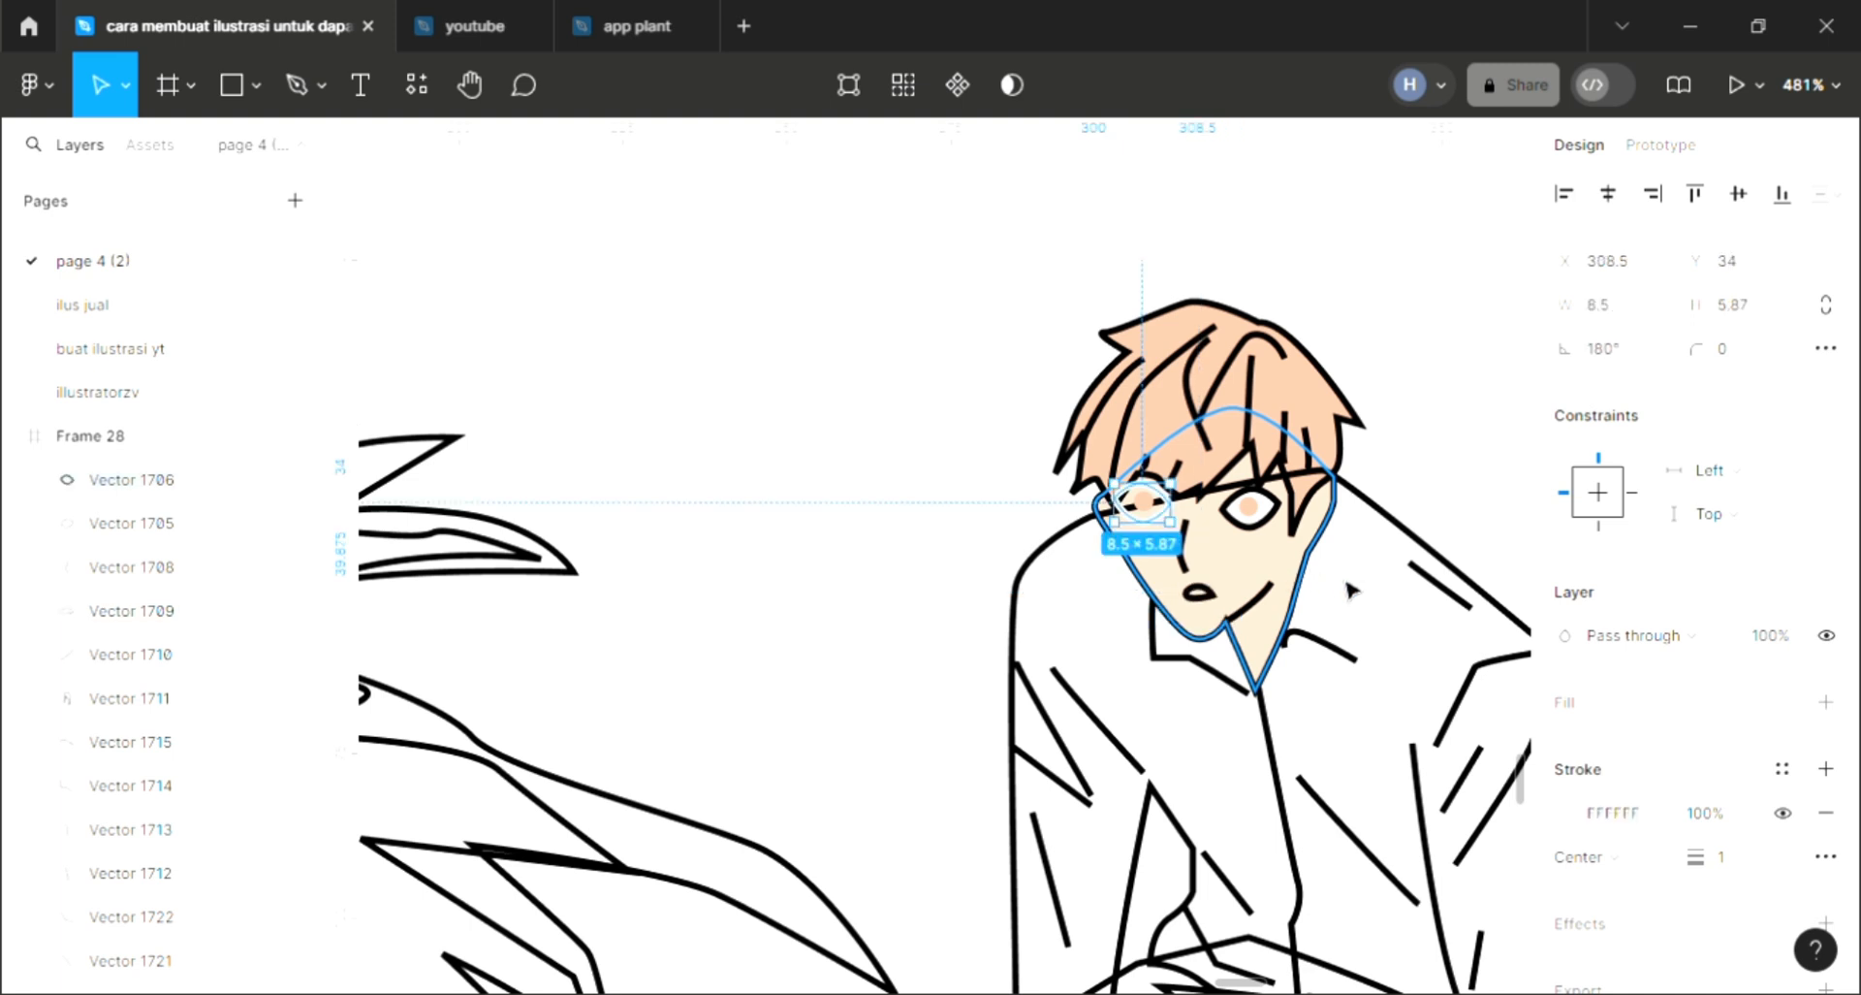
click(1827, 706)
key(i)
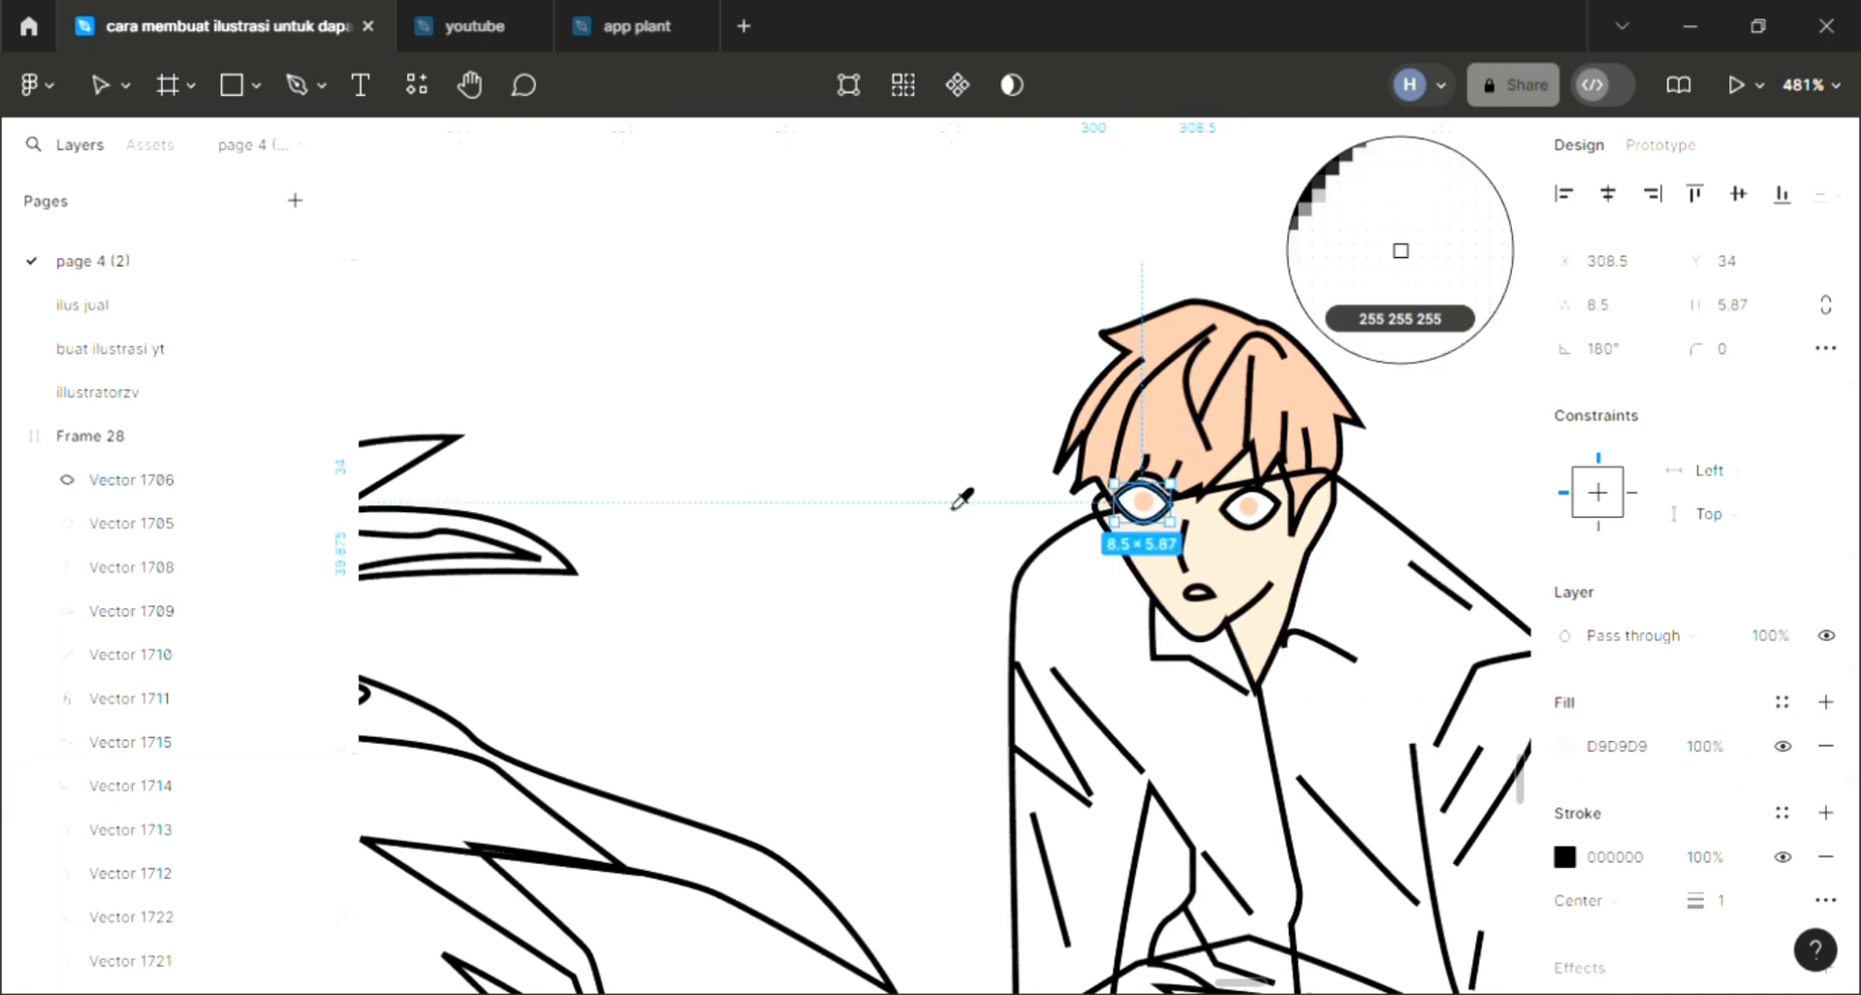
click(1200, 648)
Add a fill to the small figure's mouth, sample white FFFFFF from the canvas for it and deselect.
click(1199, 593)
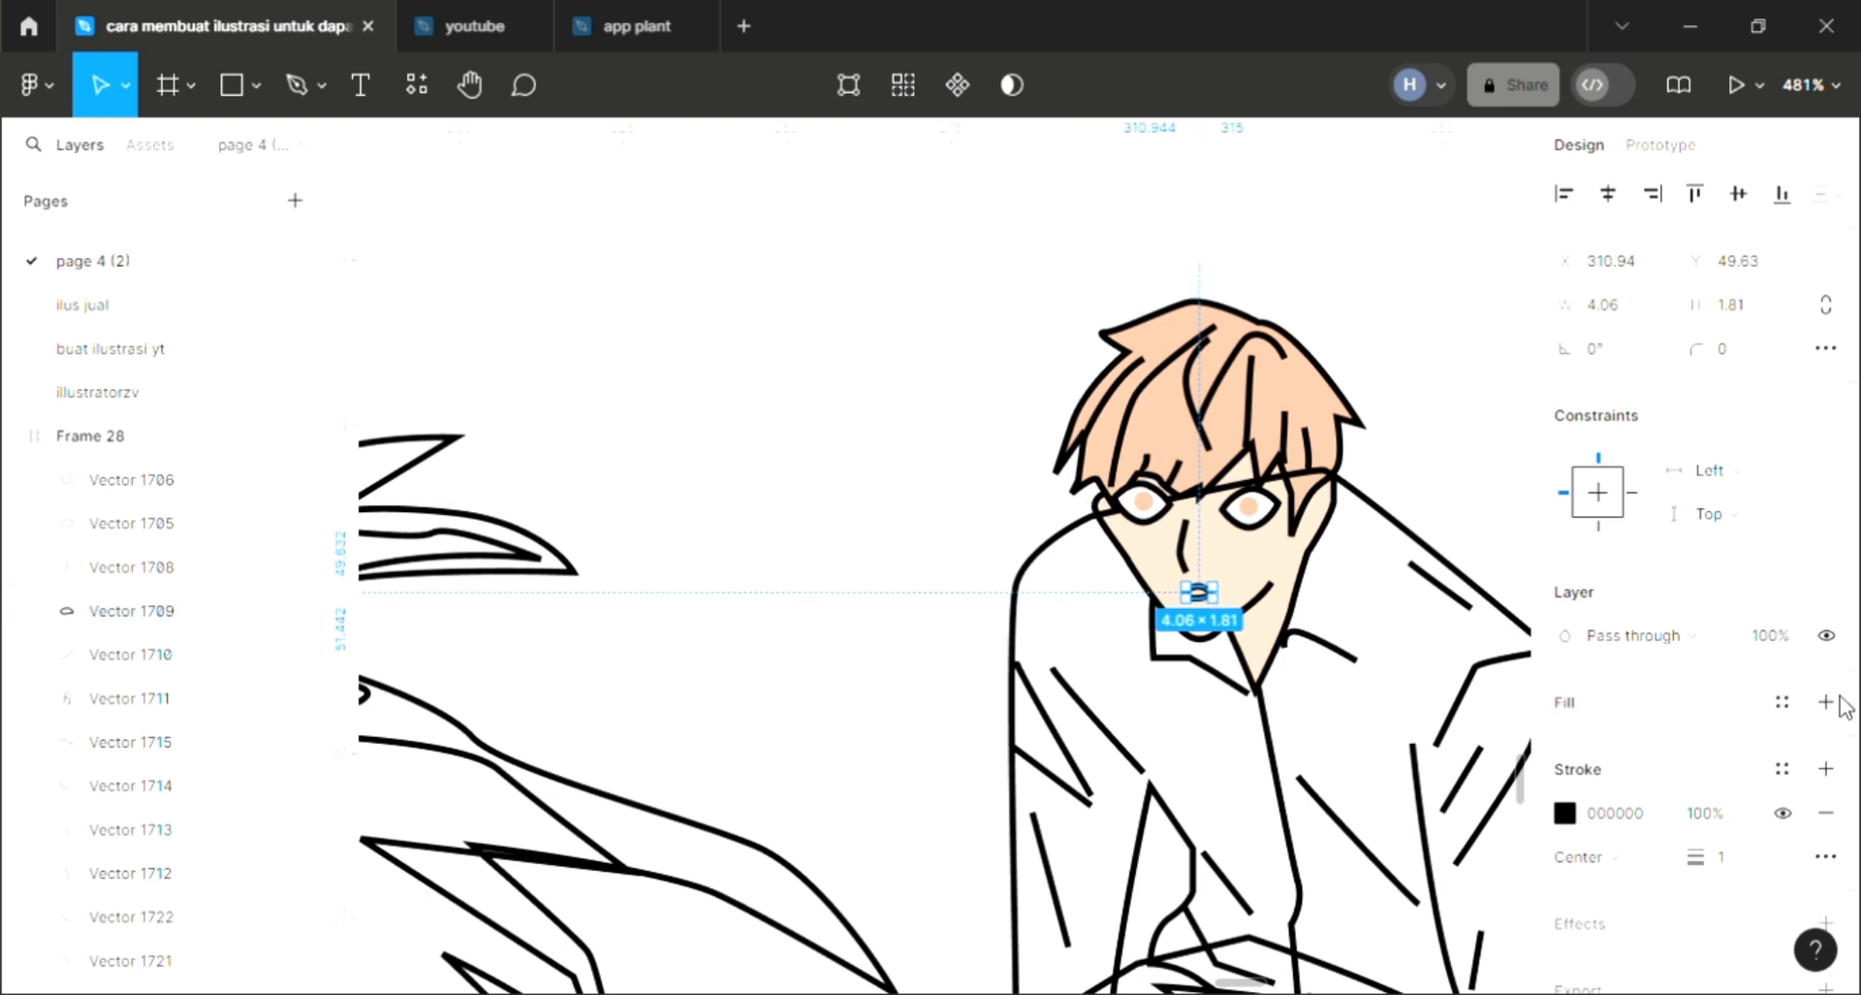
click(1828, 702)
key(i)
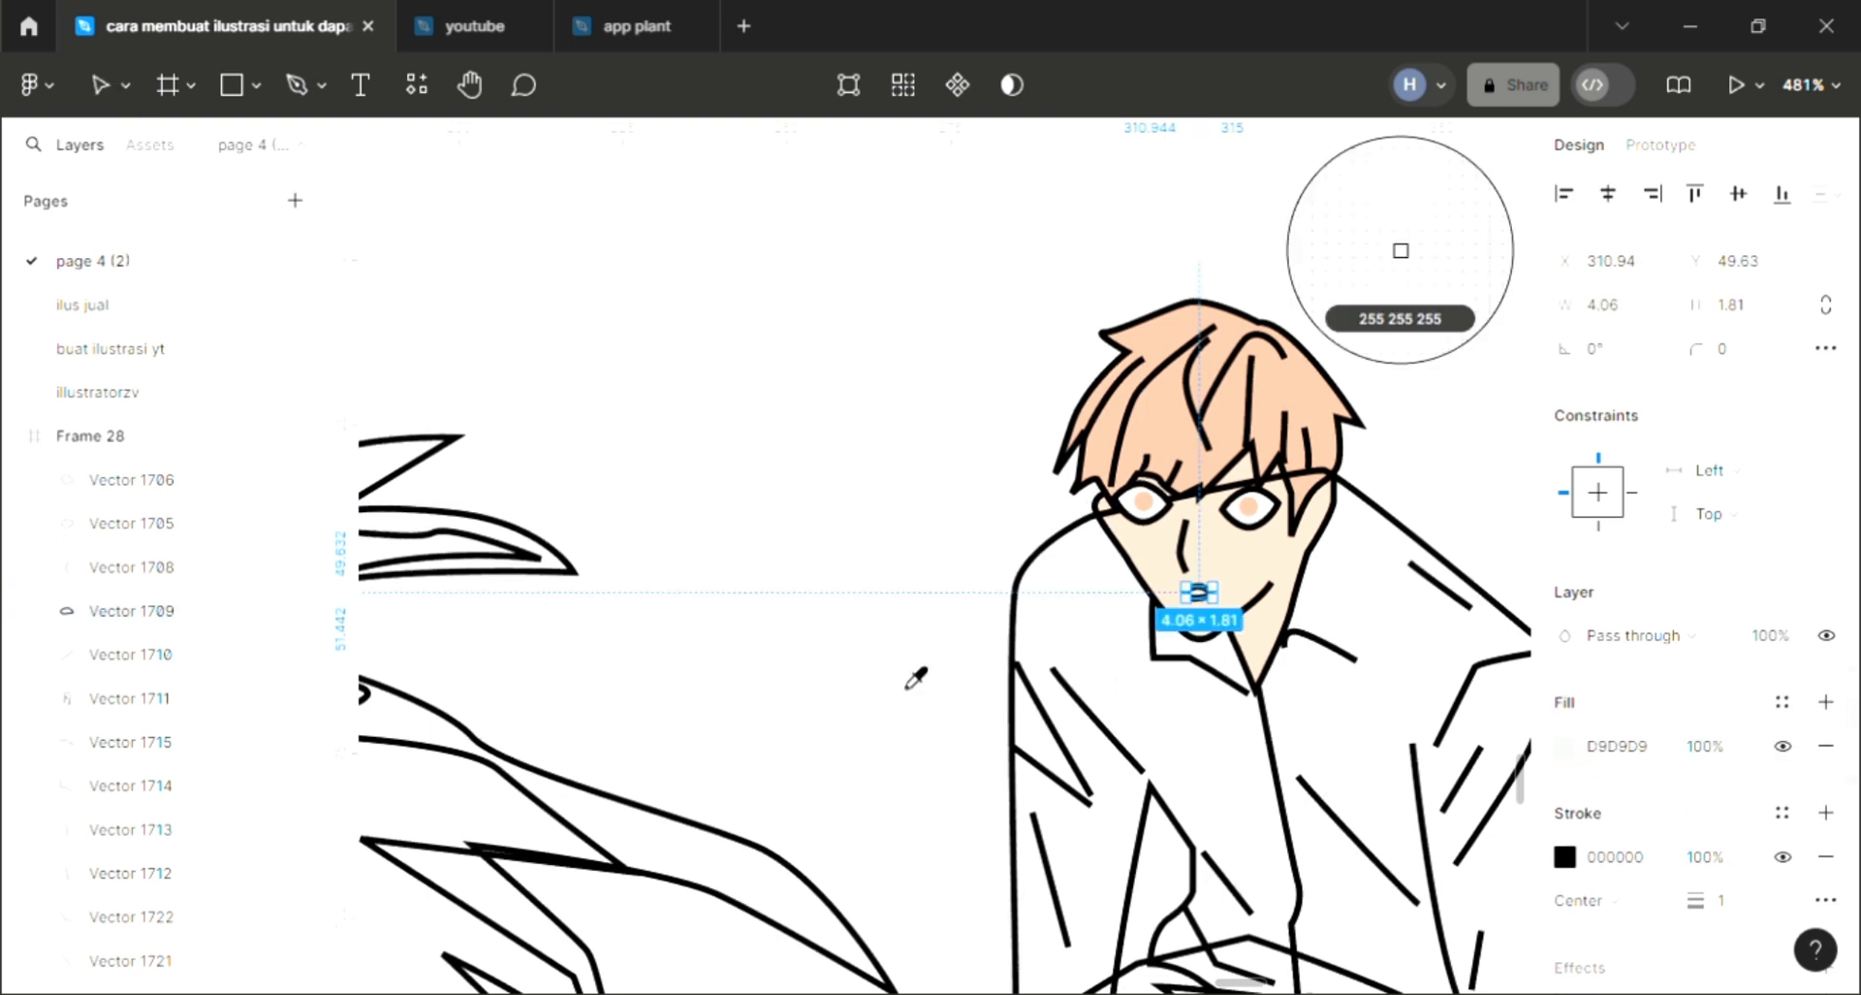
click(1207, 695)
scroll(1217, 743, down, 2)
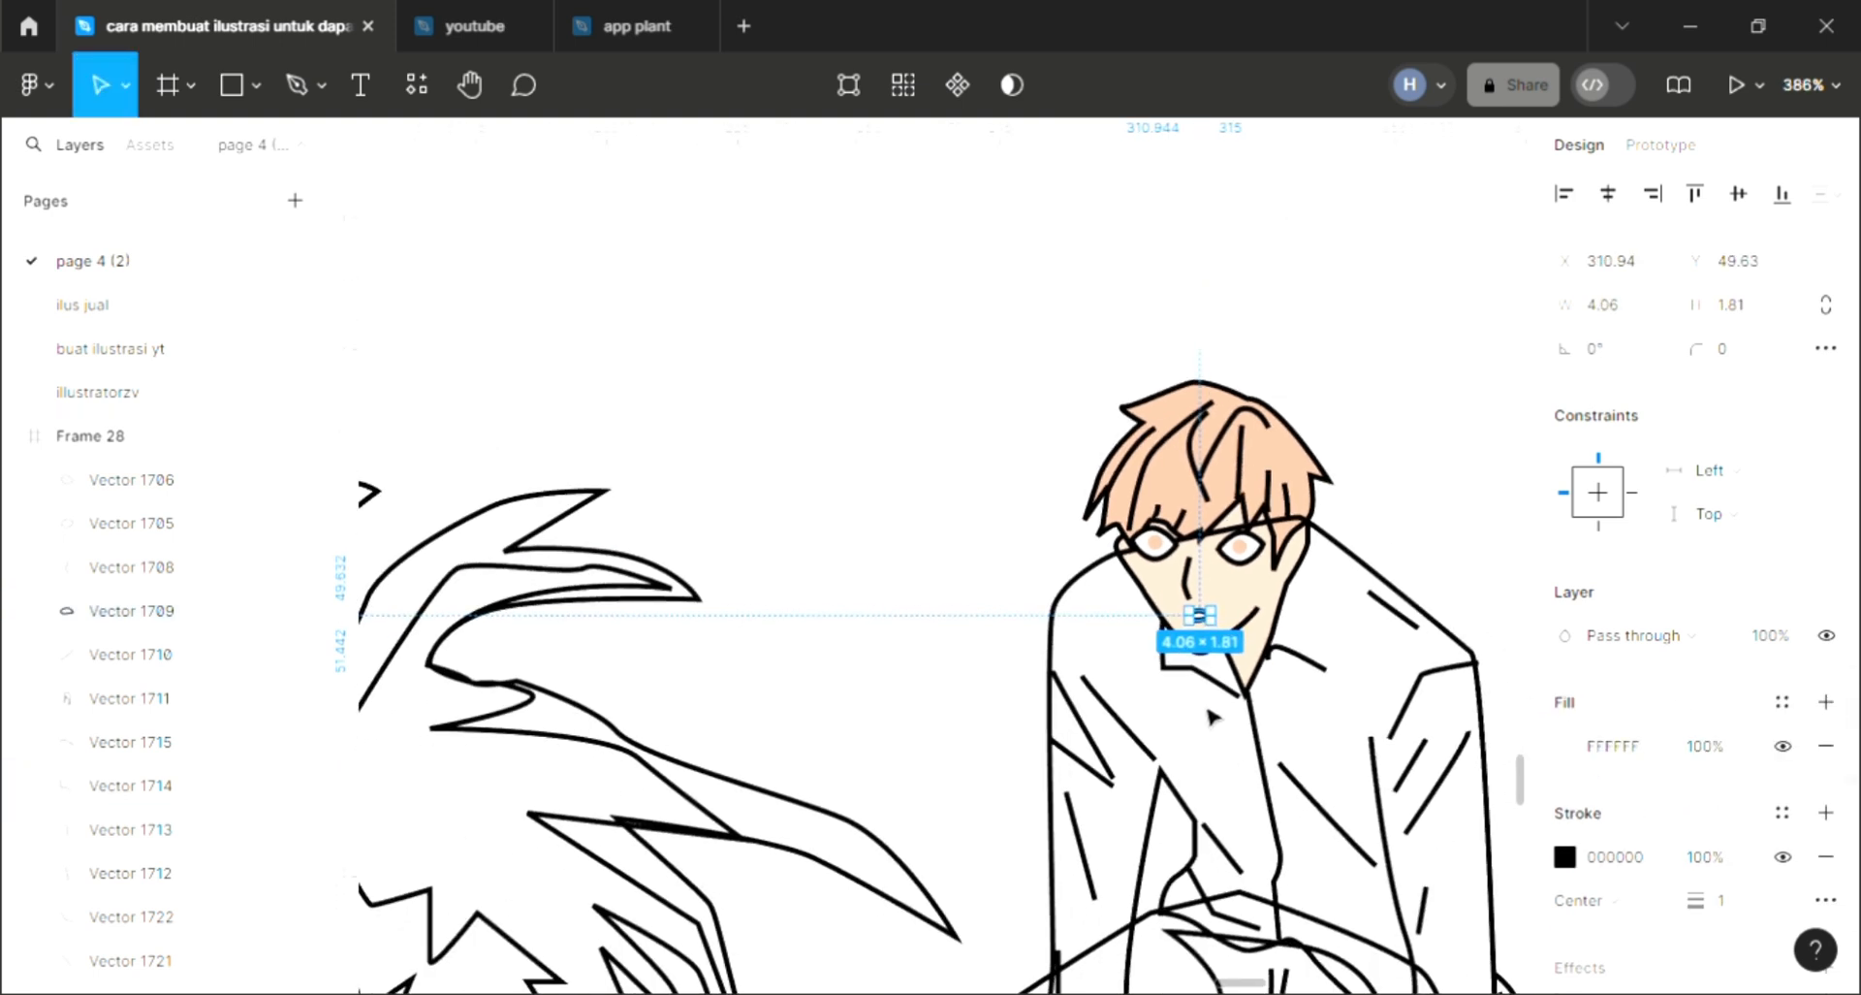
click(1464, 455)
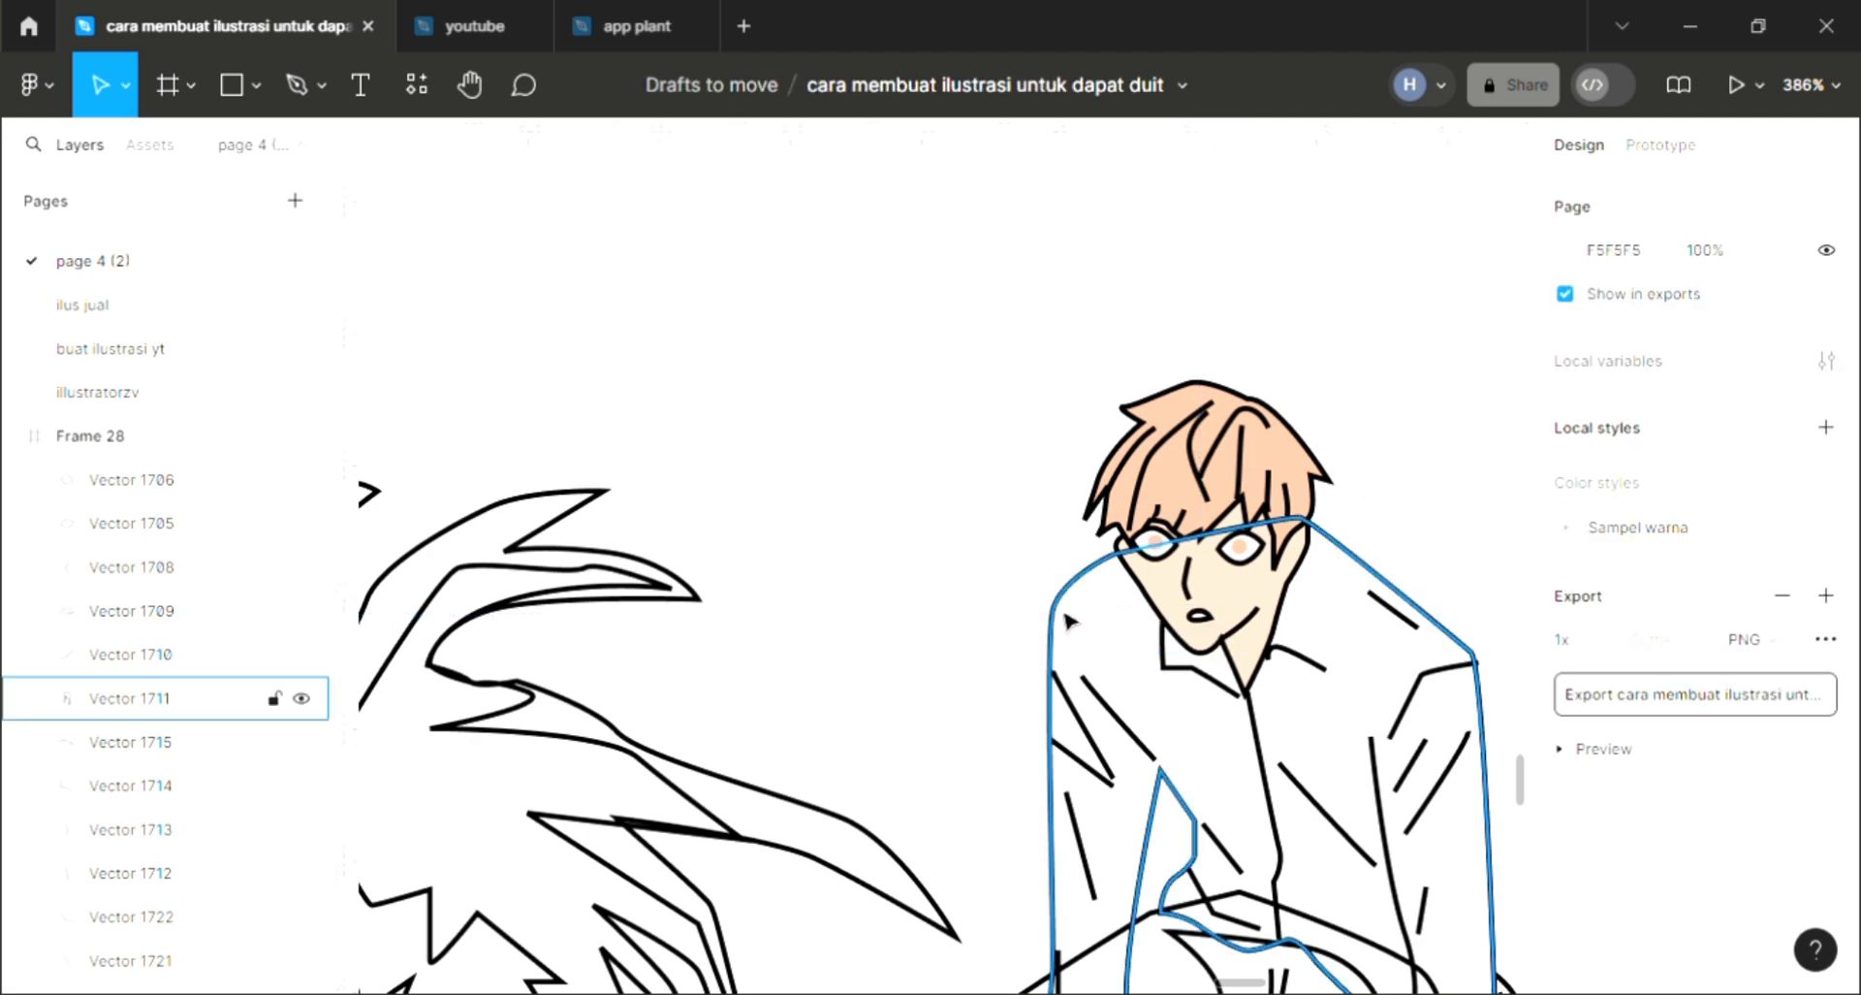
Add a D9D9D9 fill to the small figure's jacket outline and send it behind the face and fold lines.
click(1073, 620)
scroll(1471, 708, down, 2)
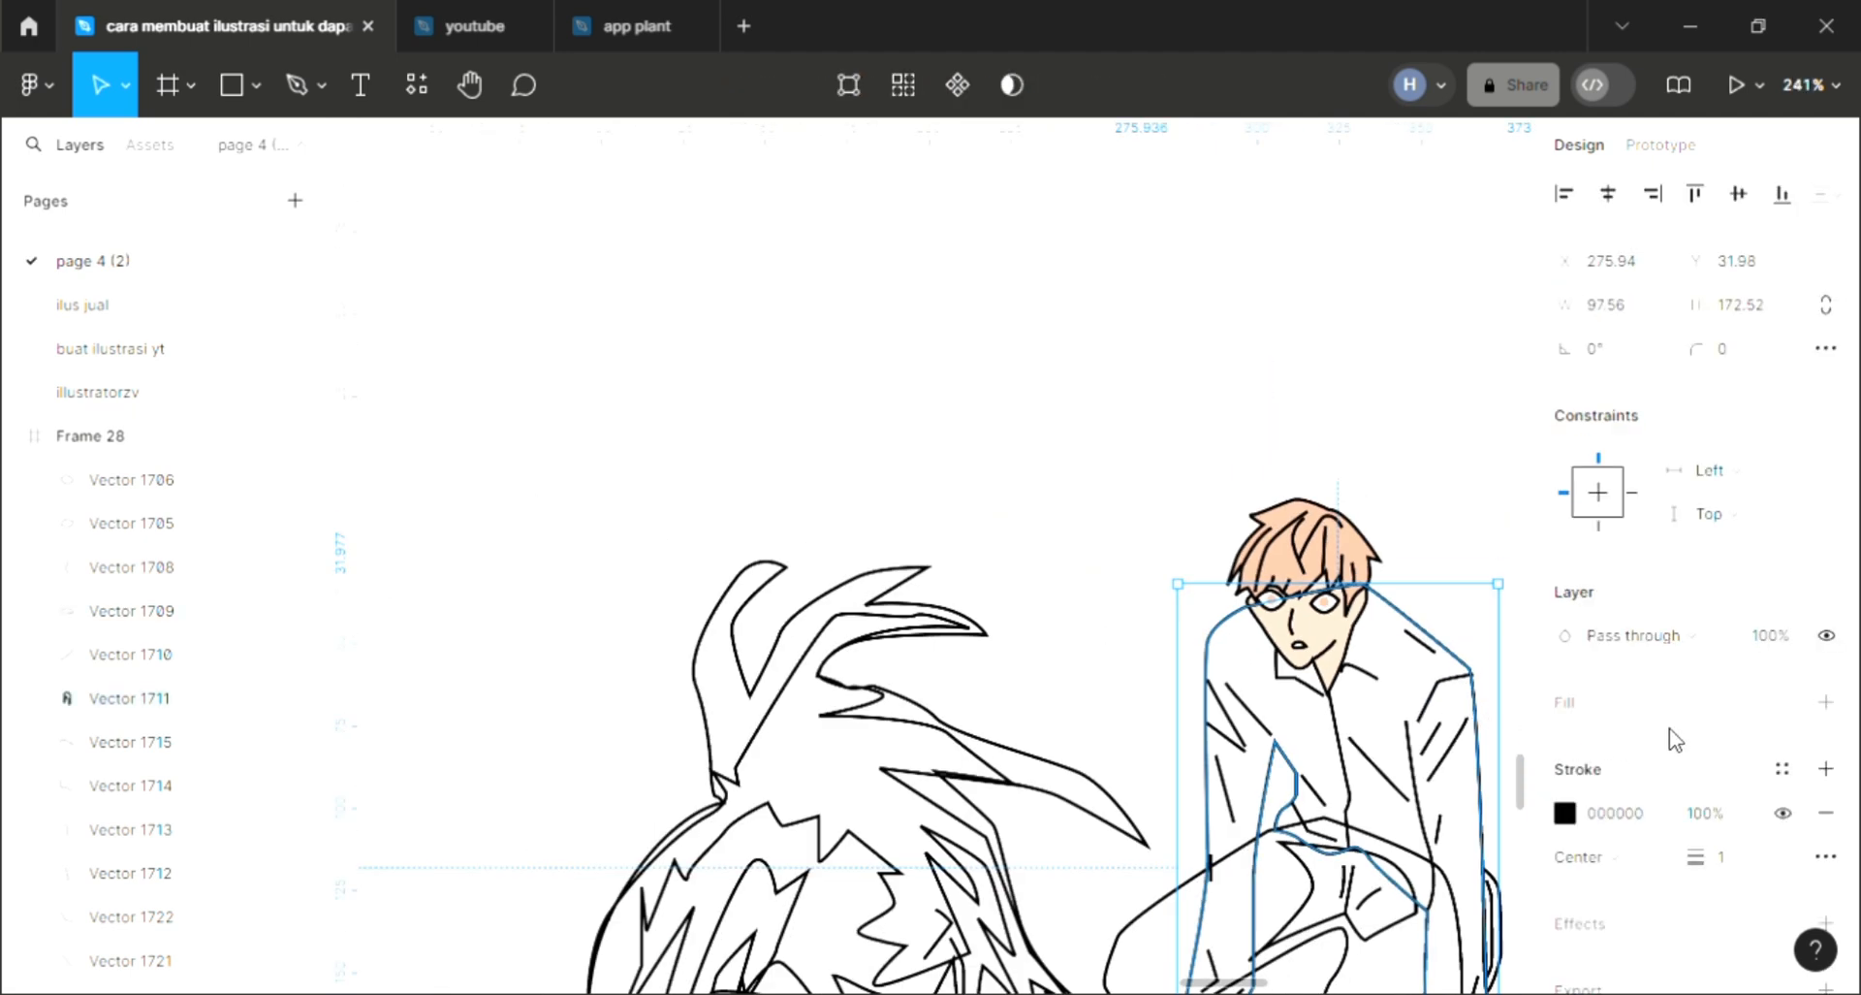
click(1825, 701)
scroll(1195, 740, down, 3)
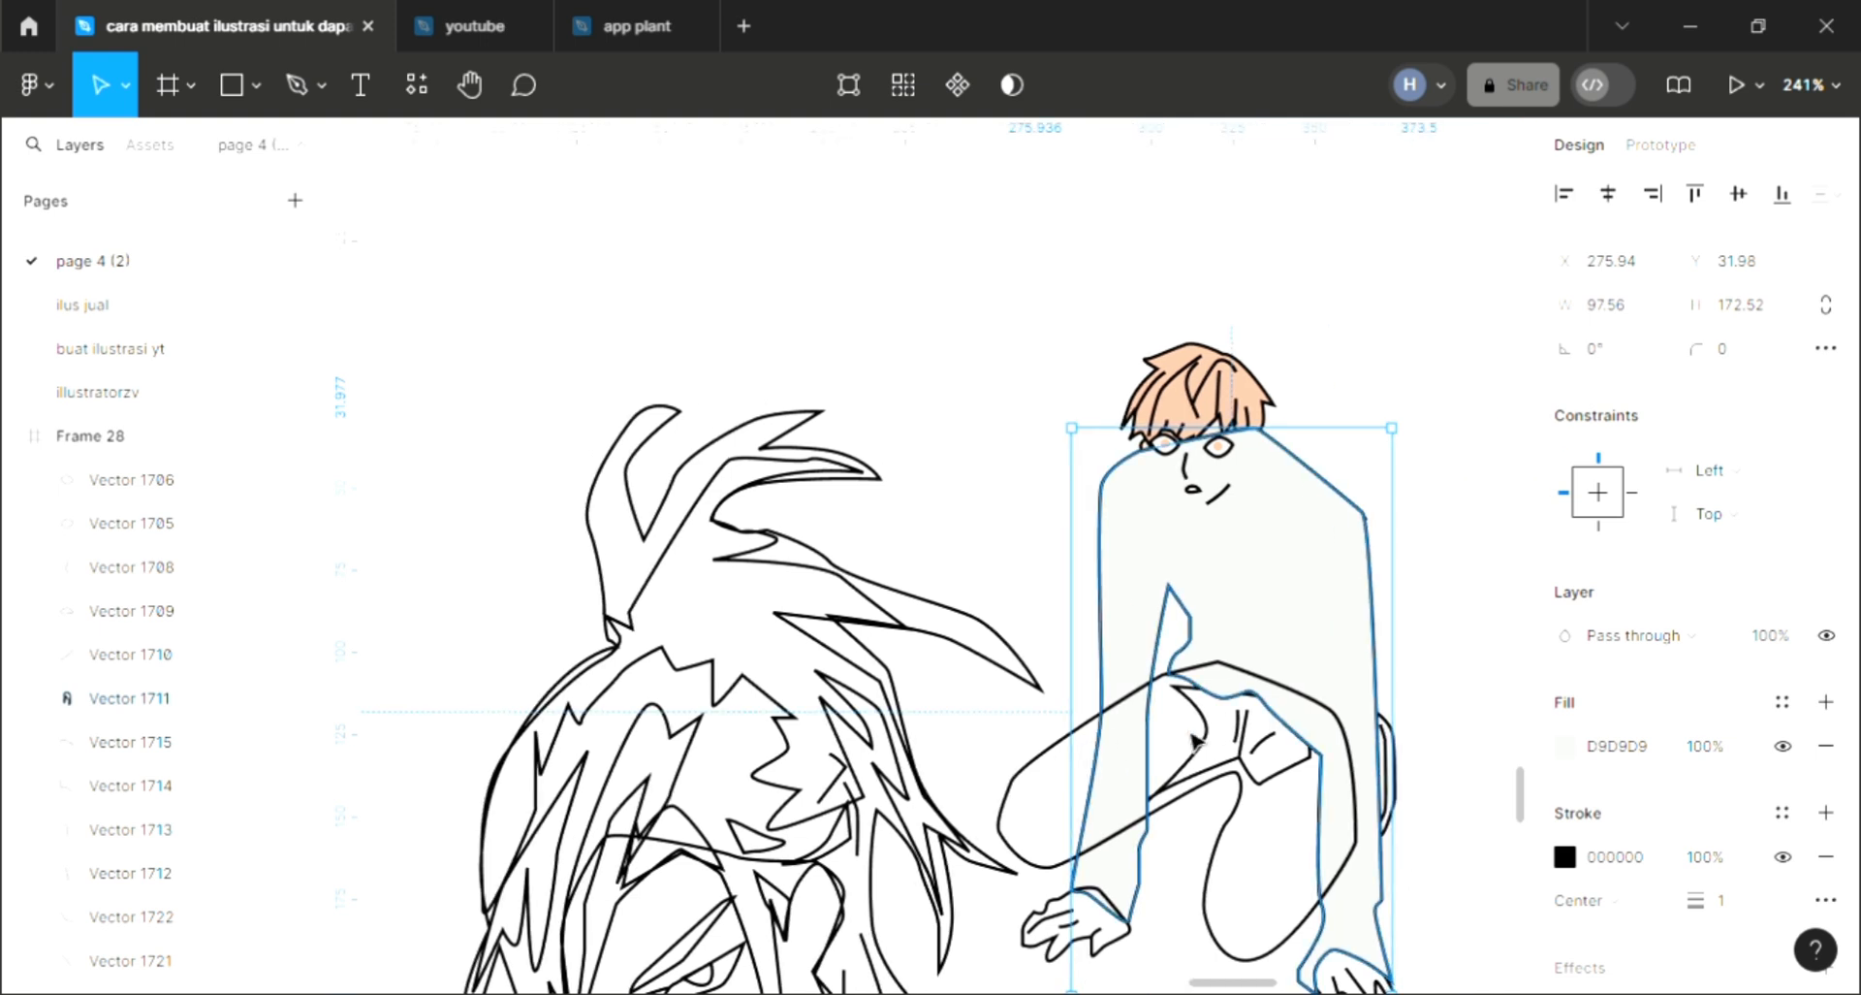
key([)
scroll(1185, 640, down, 1)
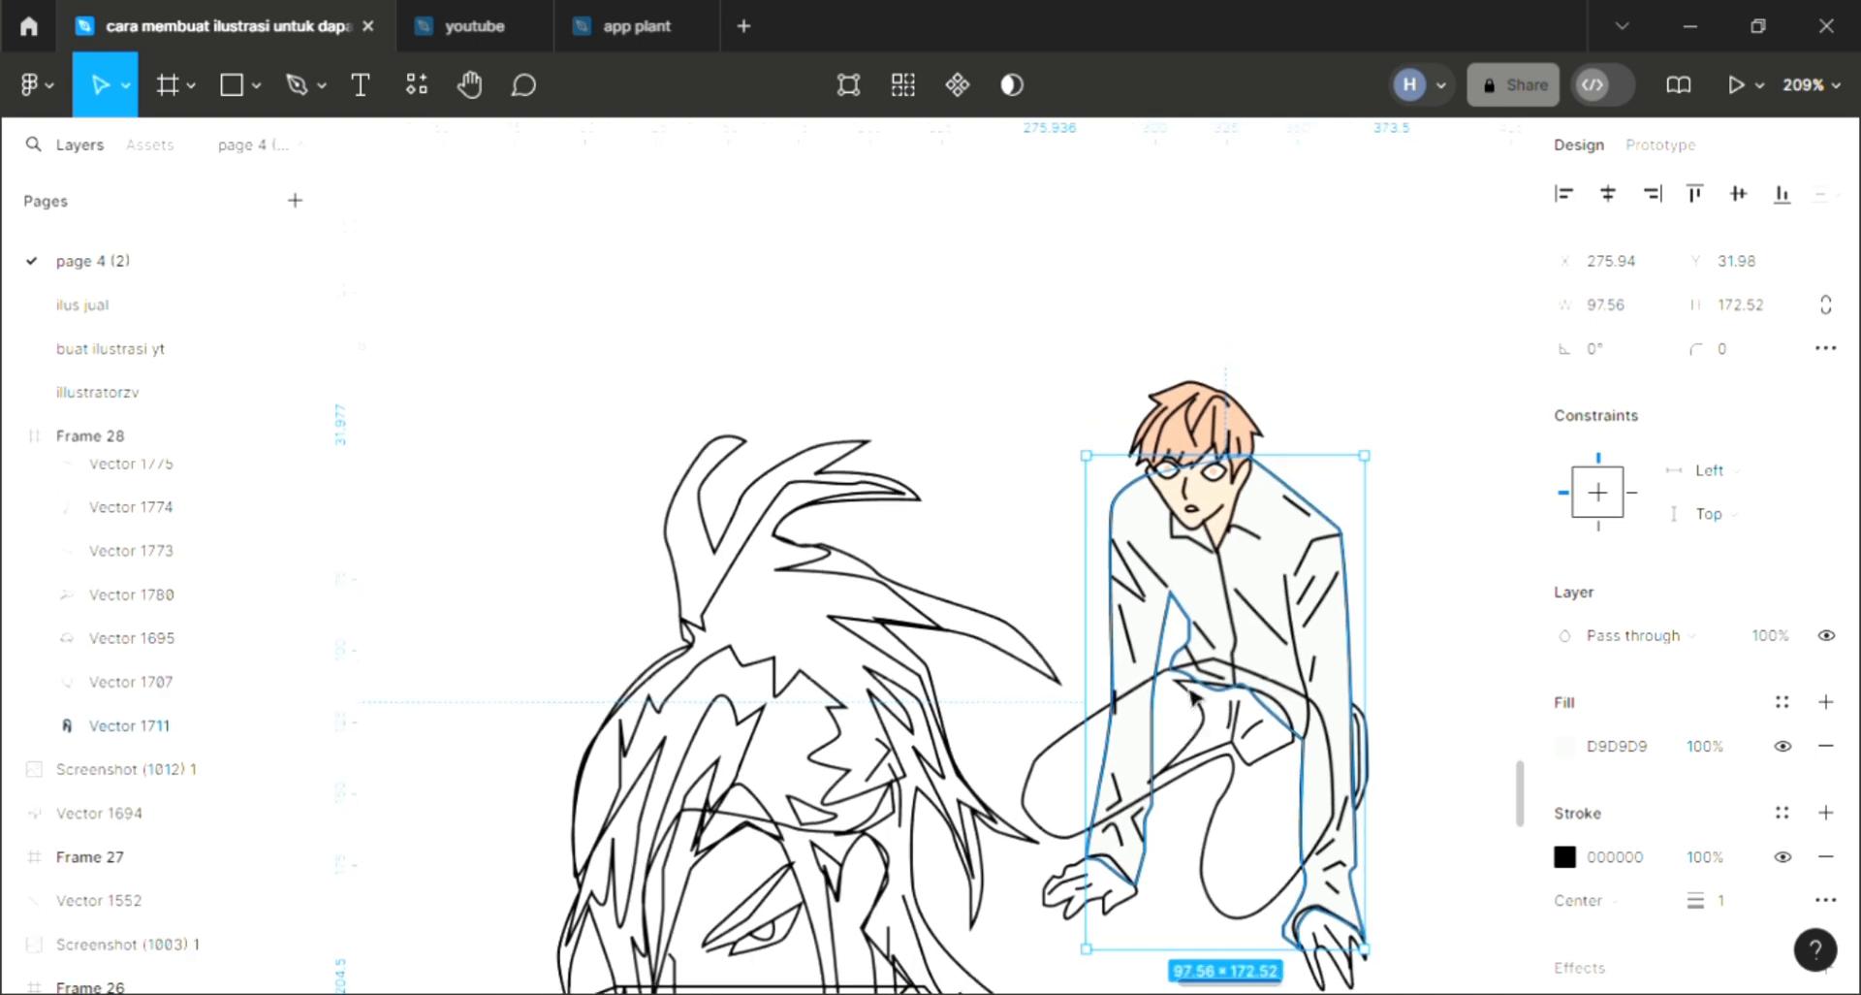
scroll(1185, 640, down, 1)
click(1444, 602)
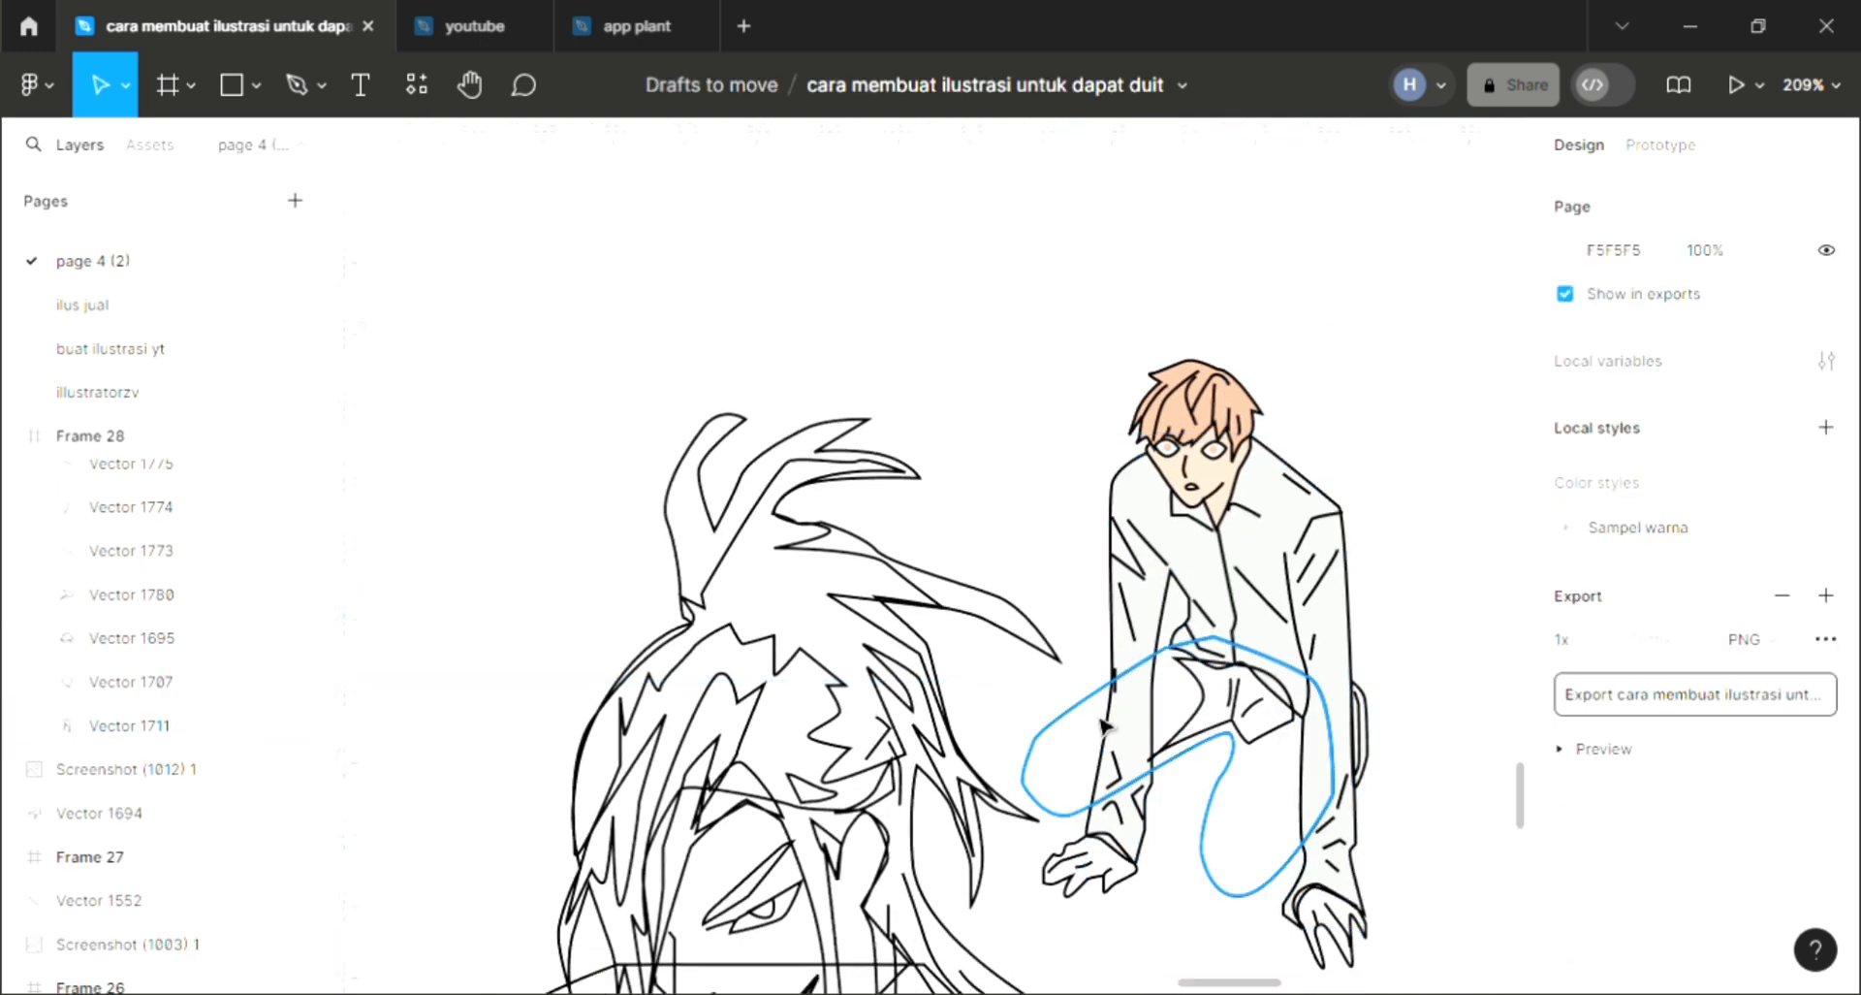
Add a fill to the small figure's trouser outline, send it behind the other shapes and colour it 8B8E94 from the grey palette swatch.
click(1051, 744)
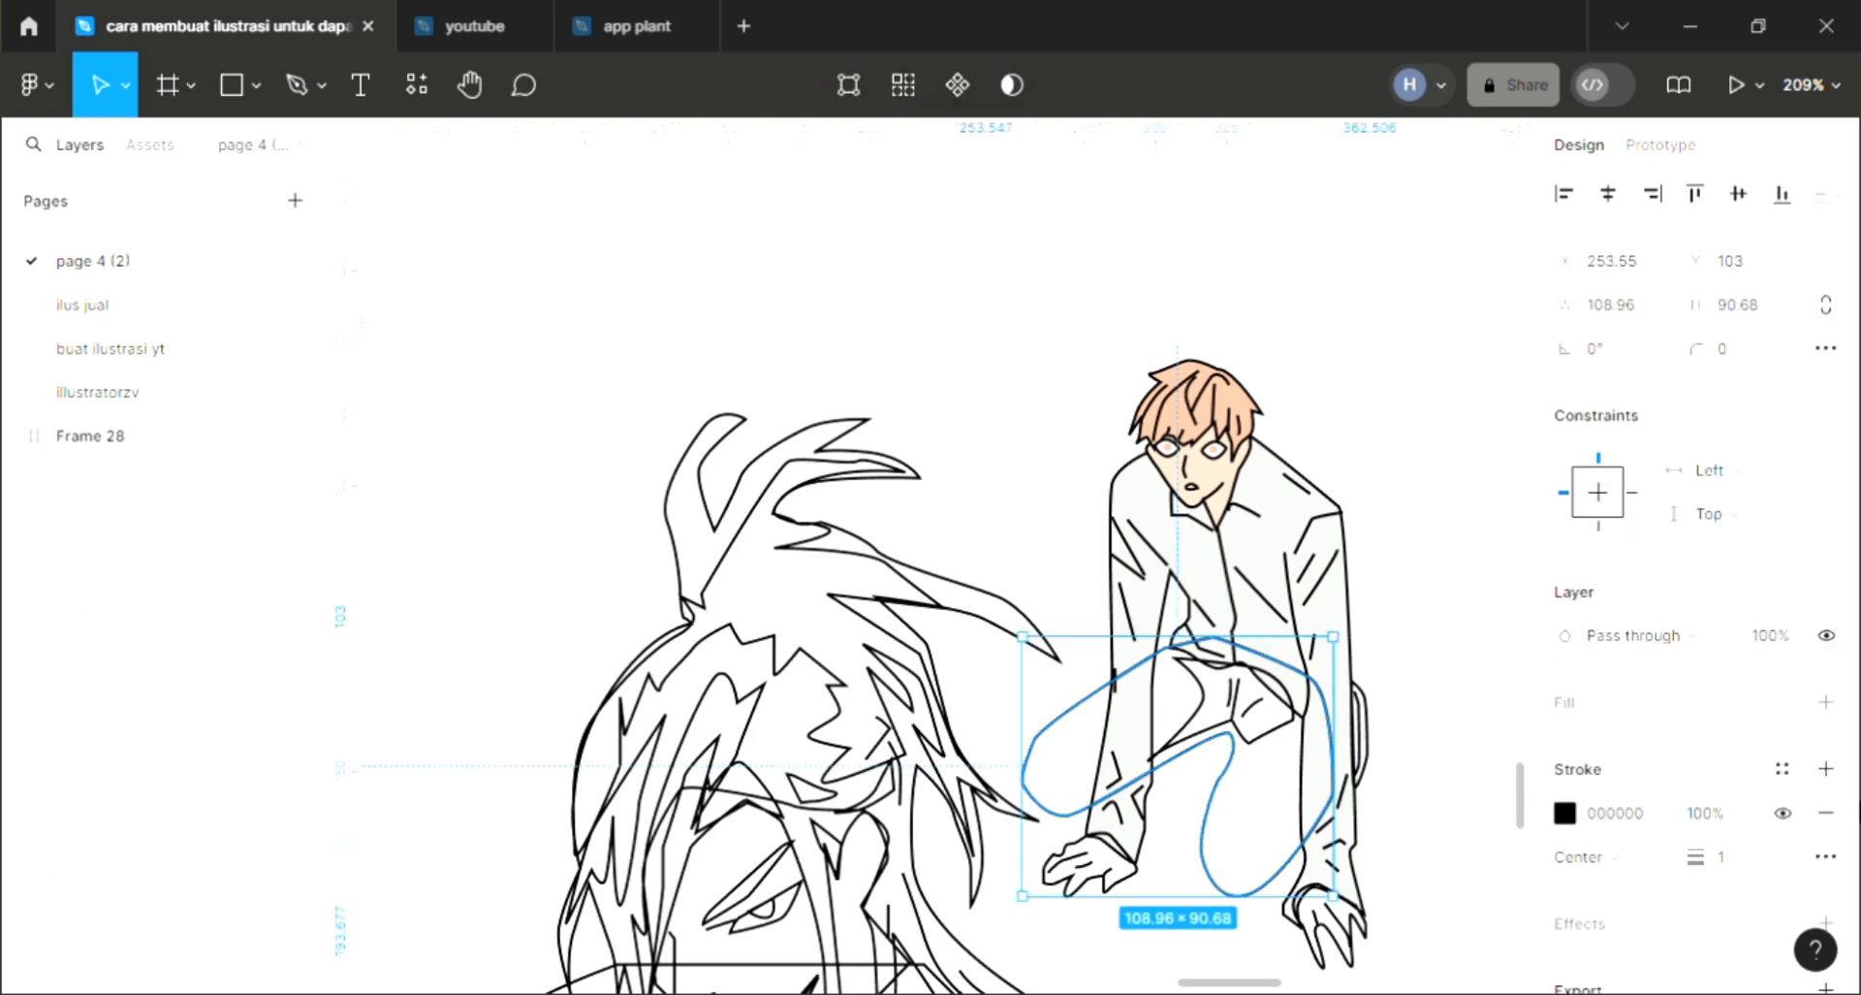
click(1827, 701)
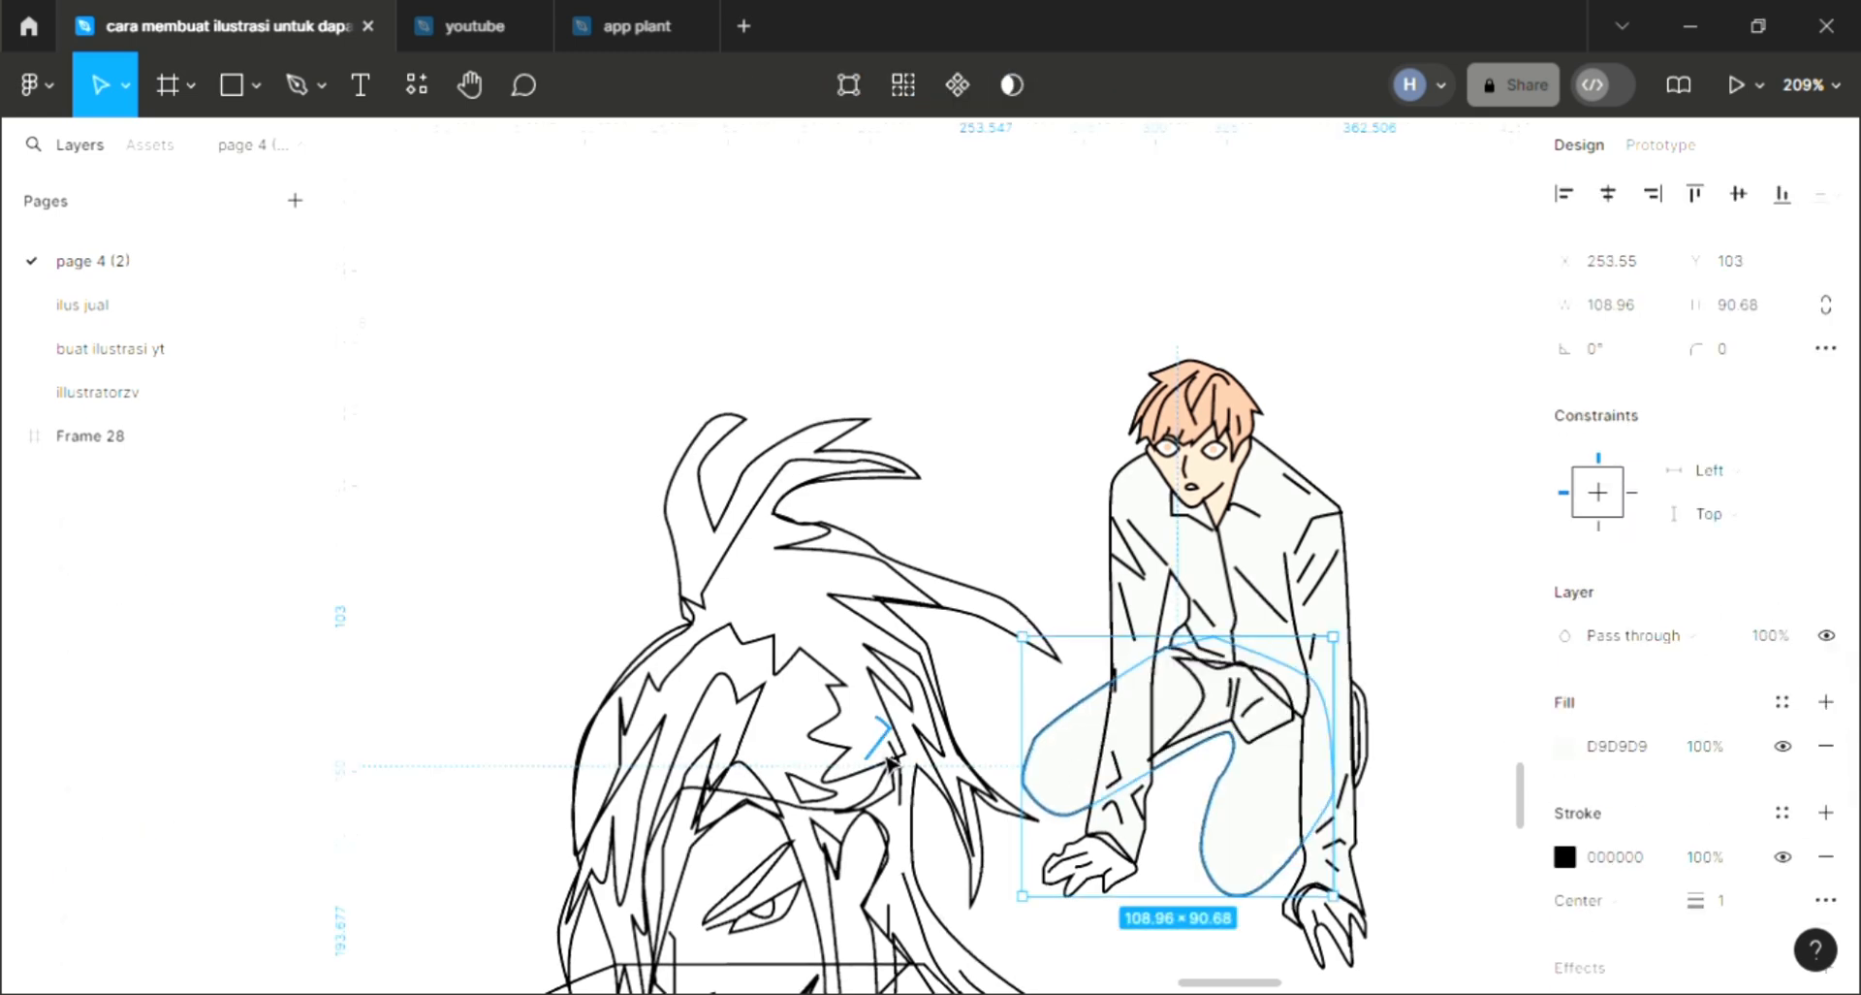
scroll(890, 763, down, 3)
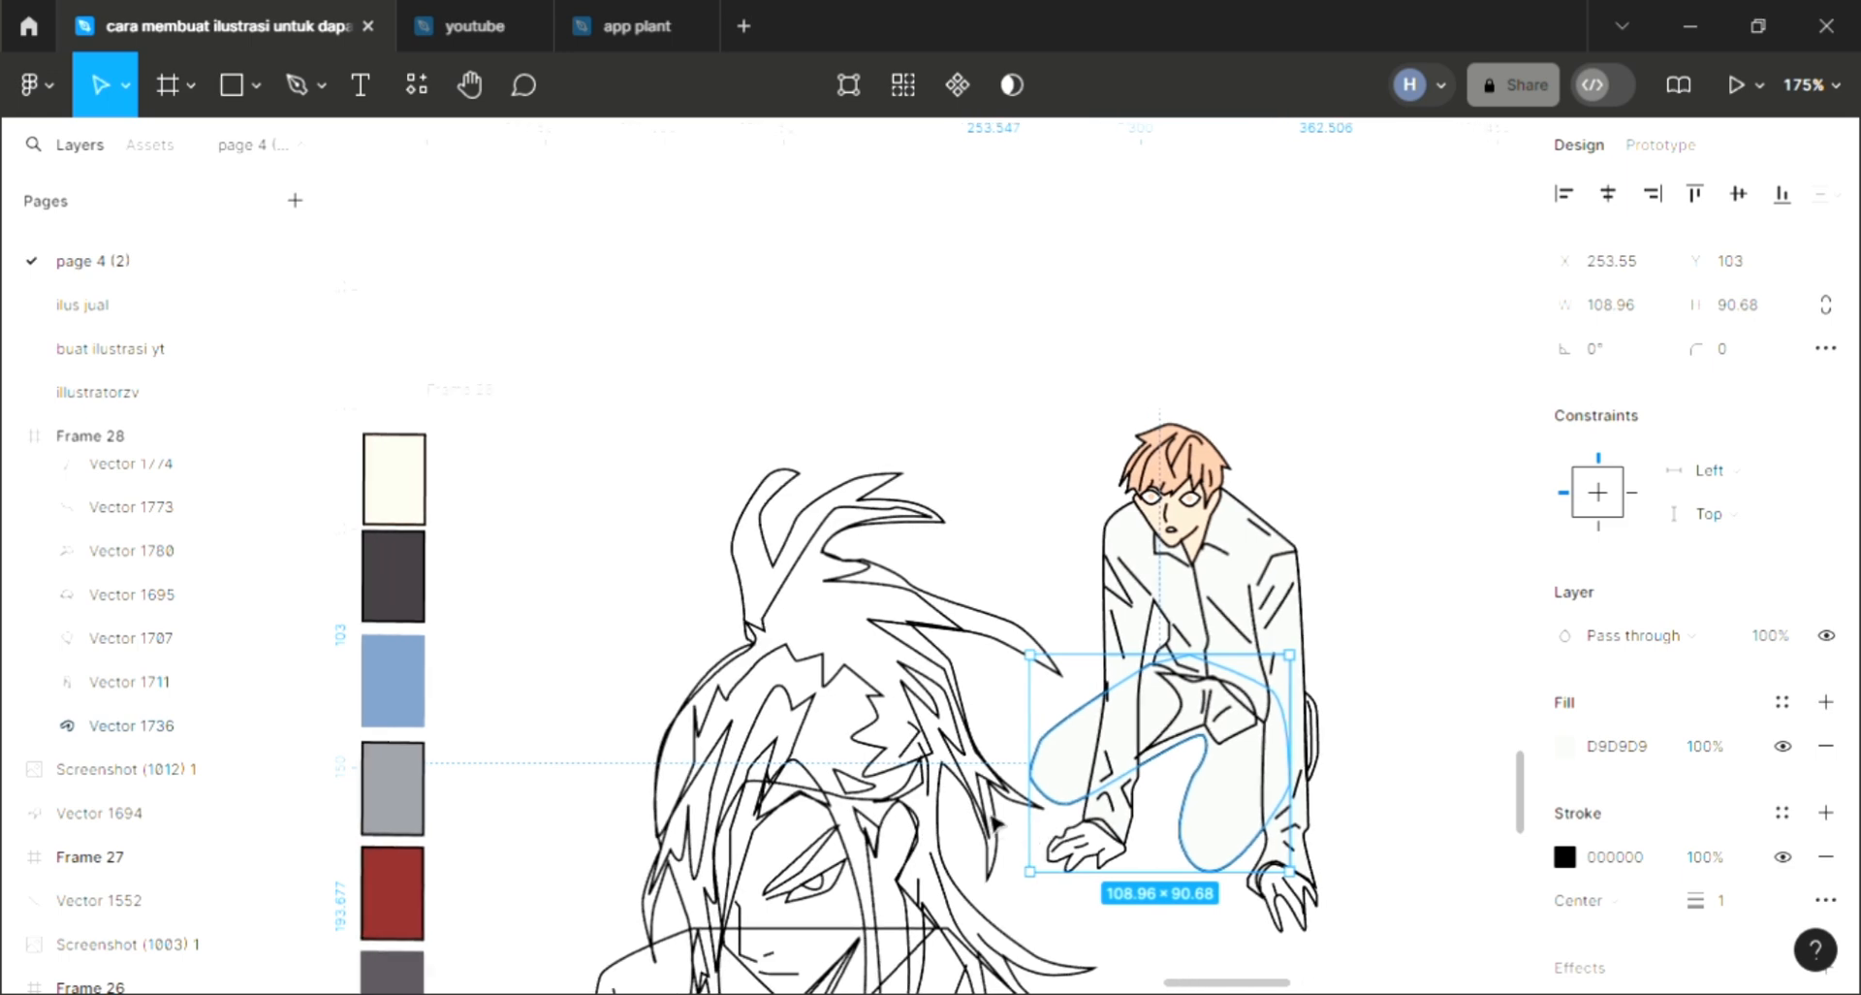
key(i)
click(415, 813)
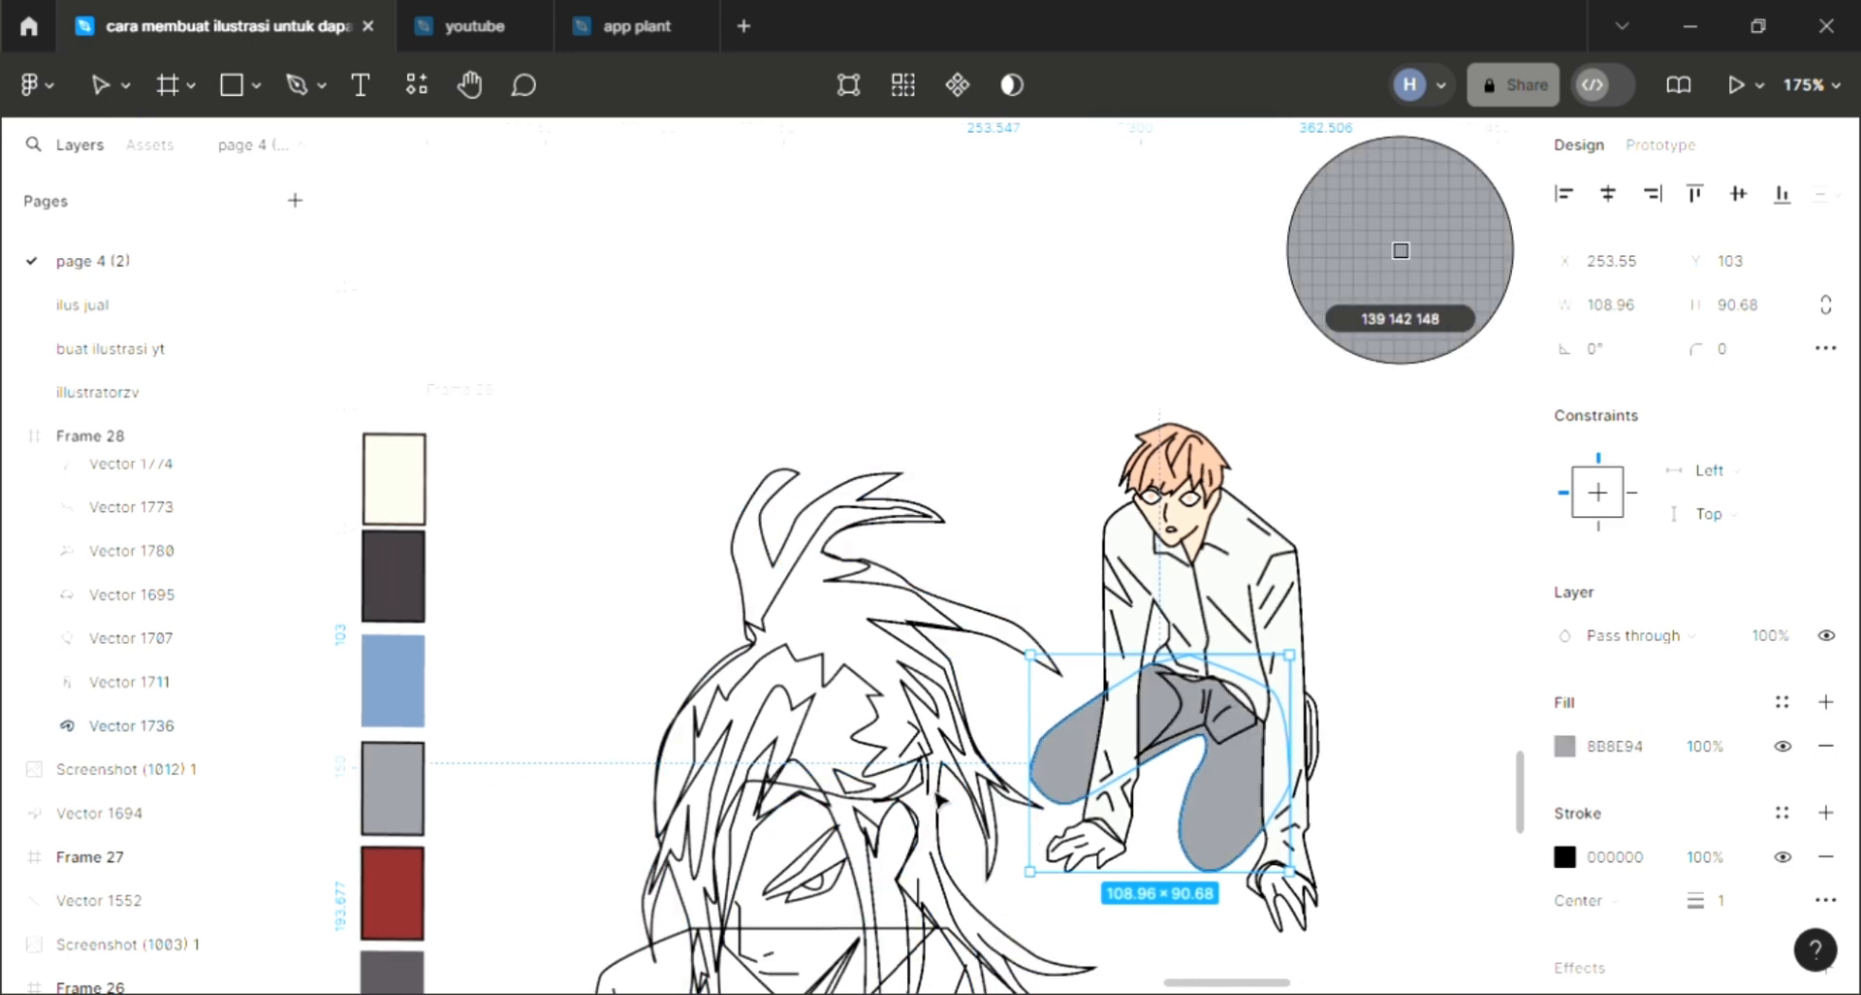
Add a fill to the shape between the small figure's thighs, colour it from the dark charcoal palette swatch and deselect.
click(1245, 746)
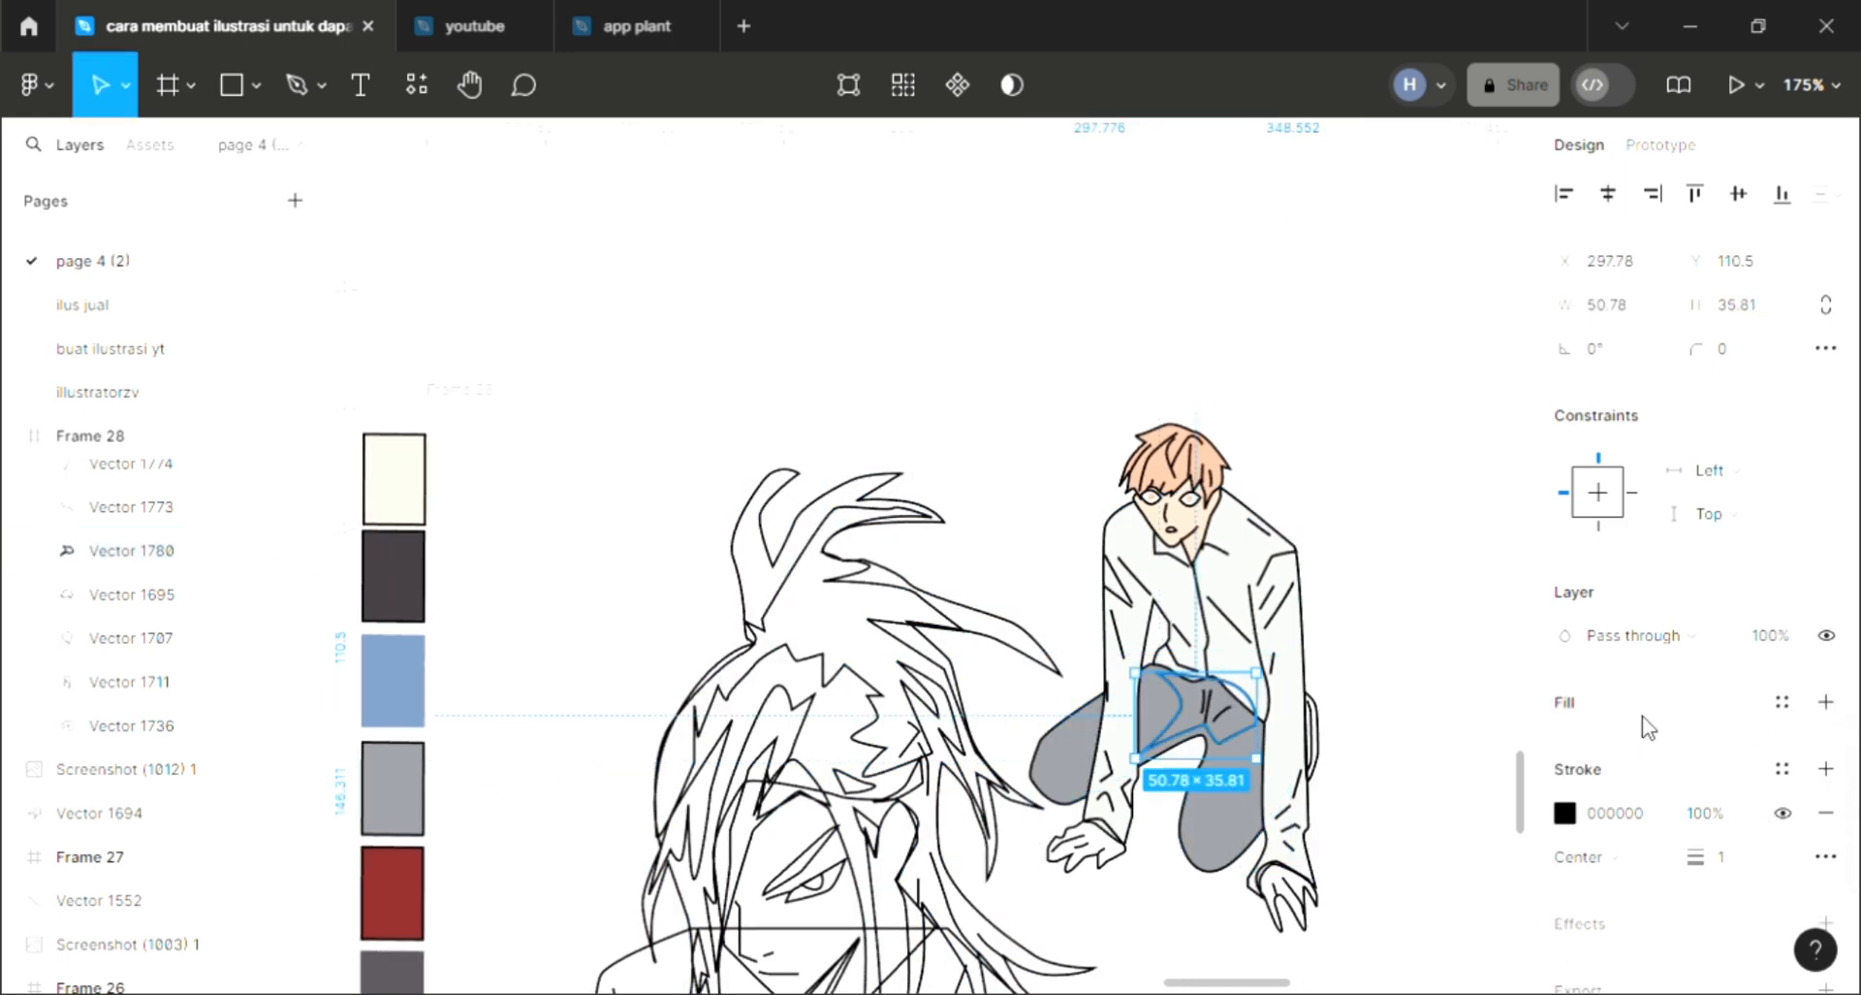
click(1826, 701)
key(i)
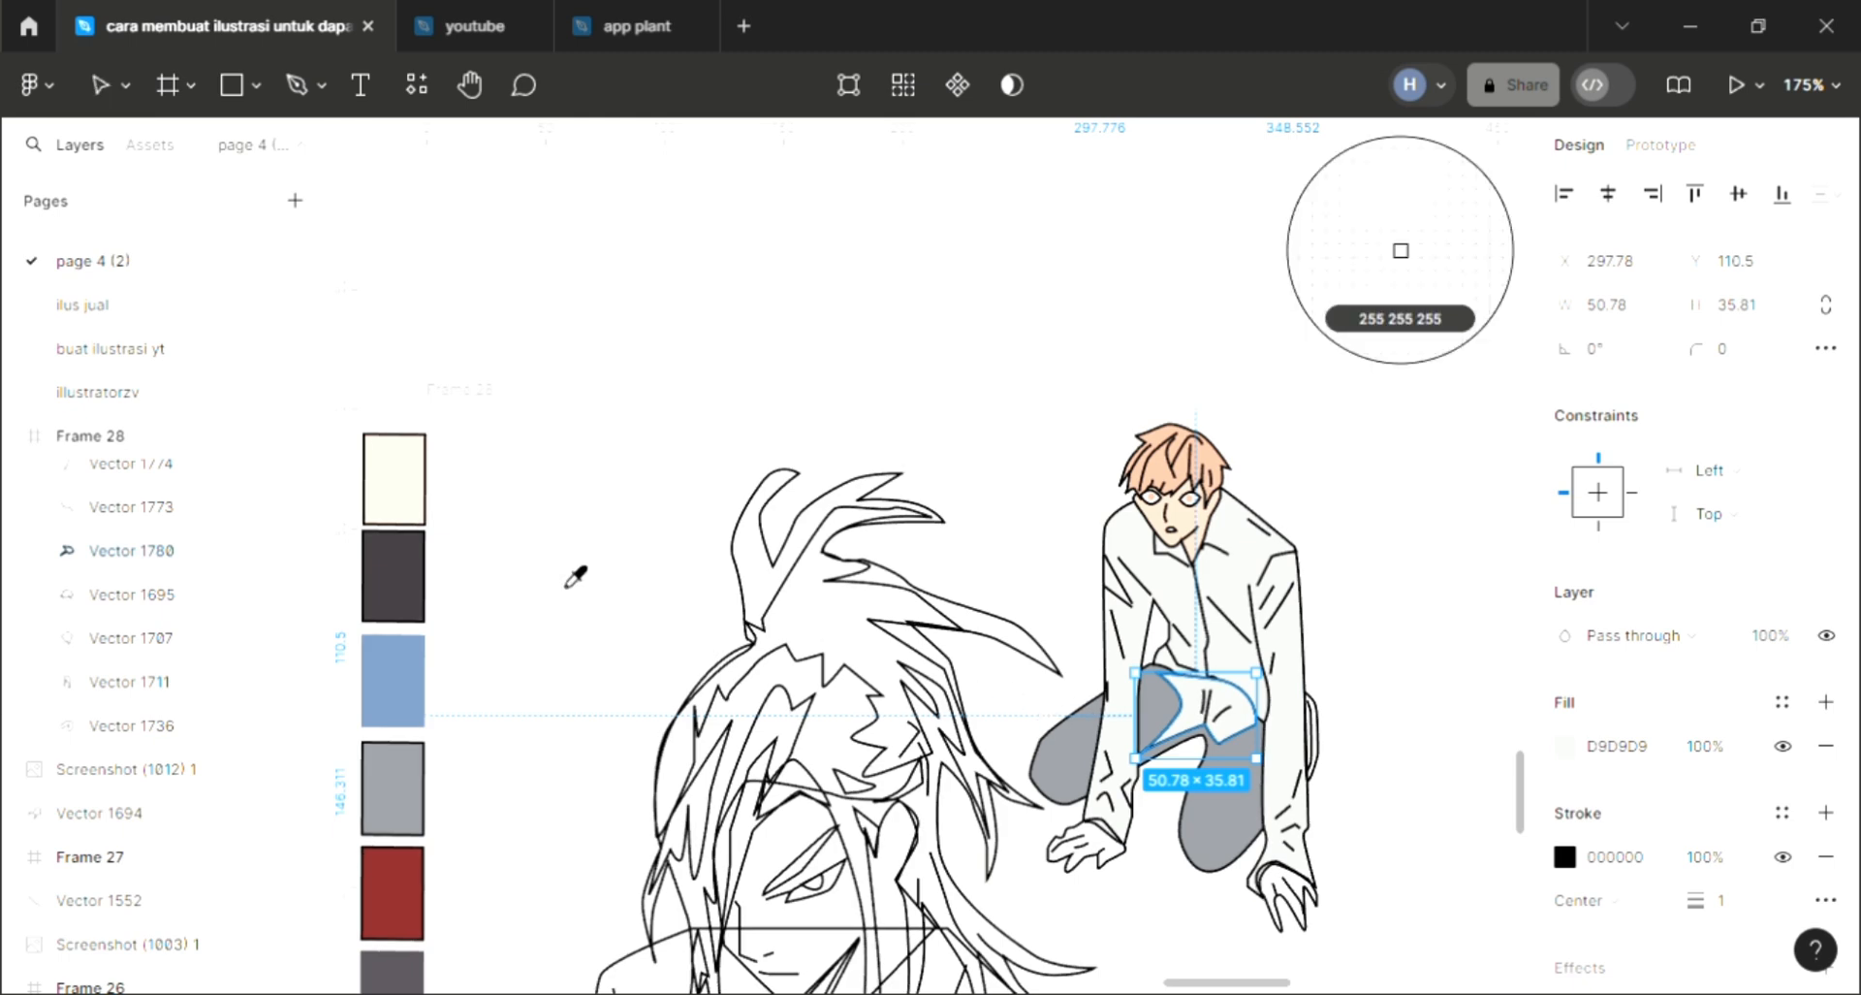
click(404, 606)
click(1421, 646)
Add a D9D9D9 fill to the narrow shape beside the small figure's right-hand sleeve and deselect it.
scroll(1398, 701, up, 4)
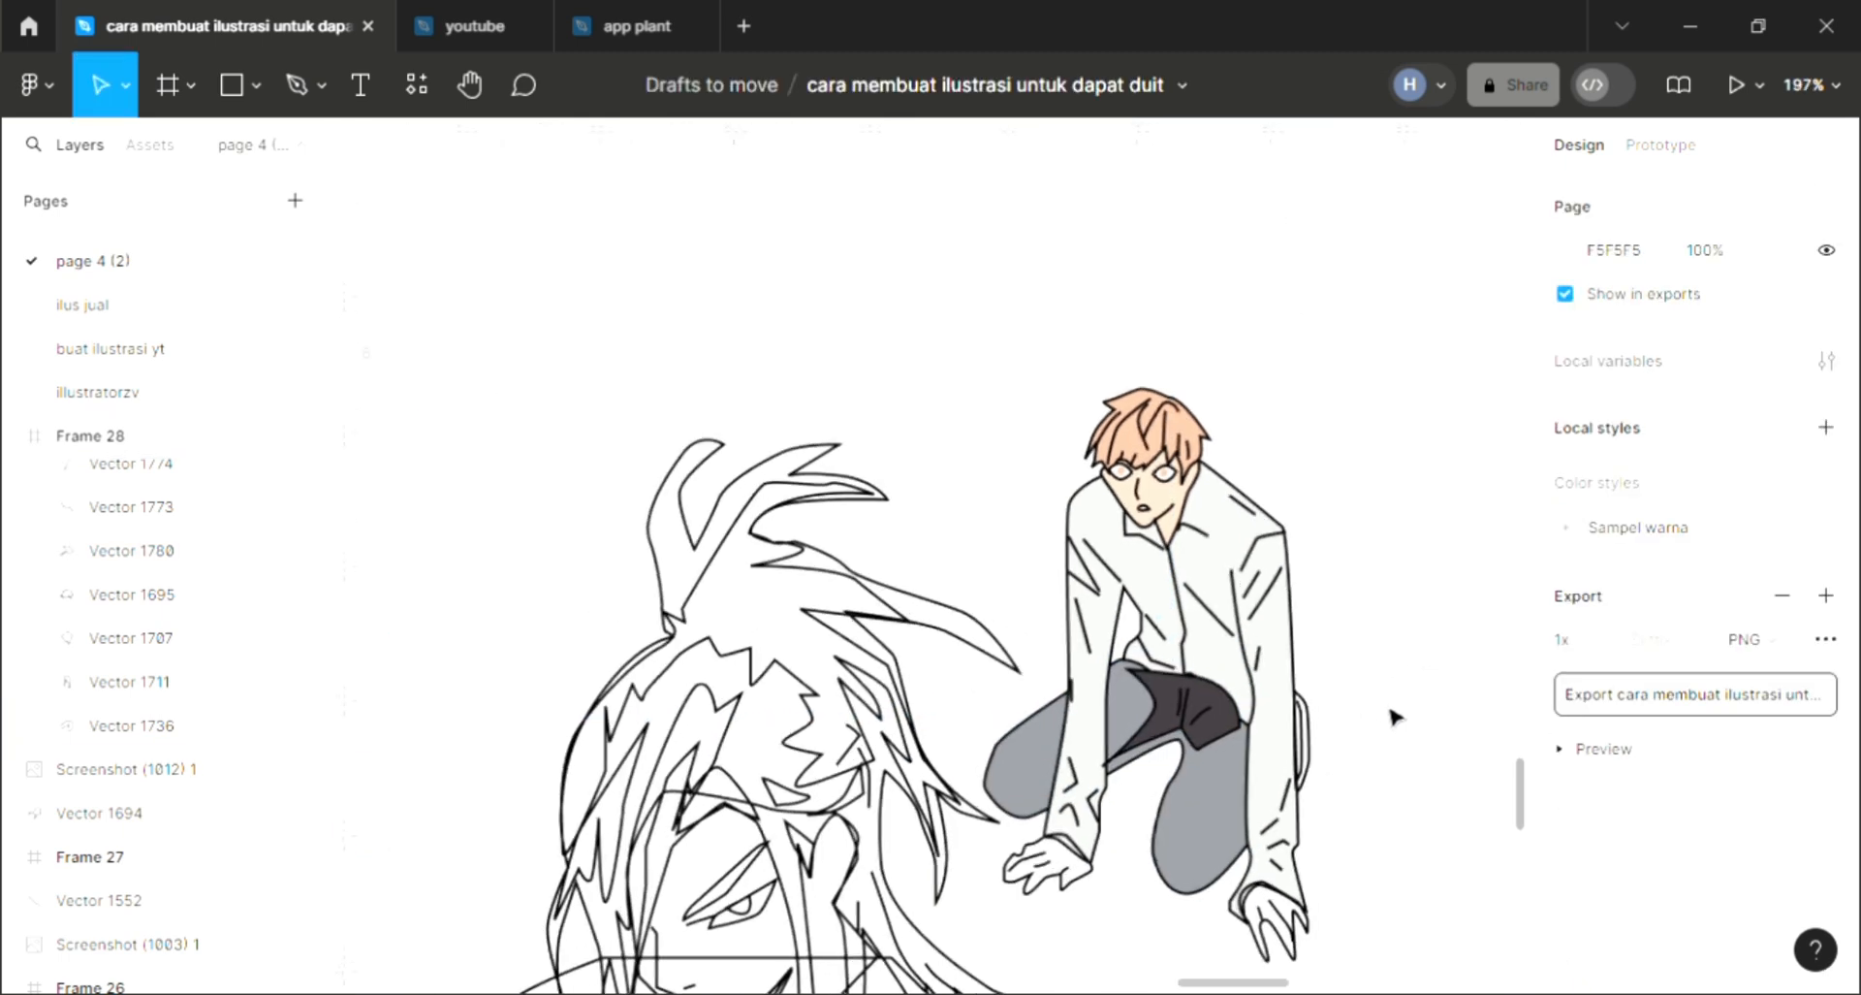
scroll(1286, 786, right, 1)
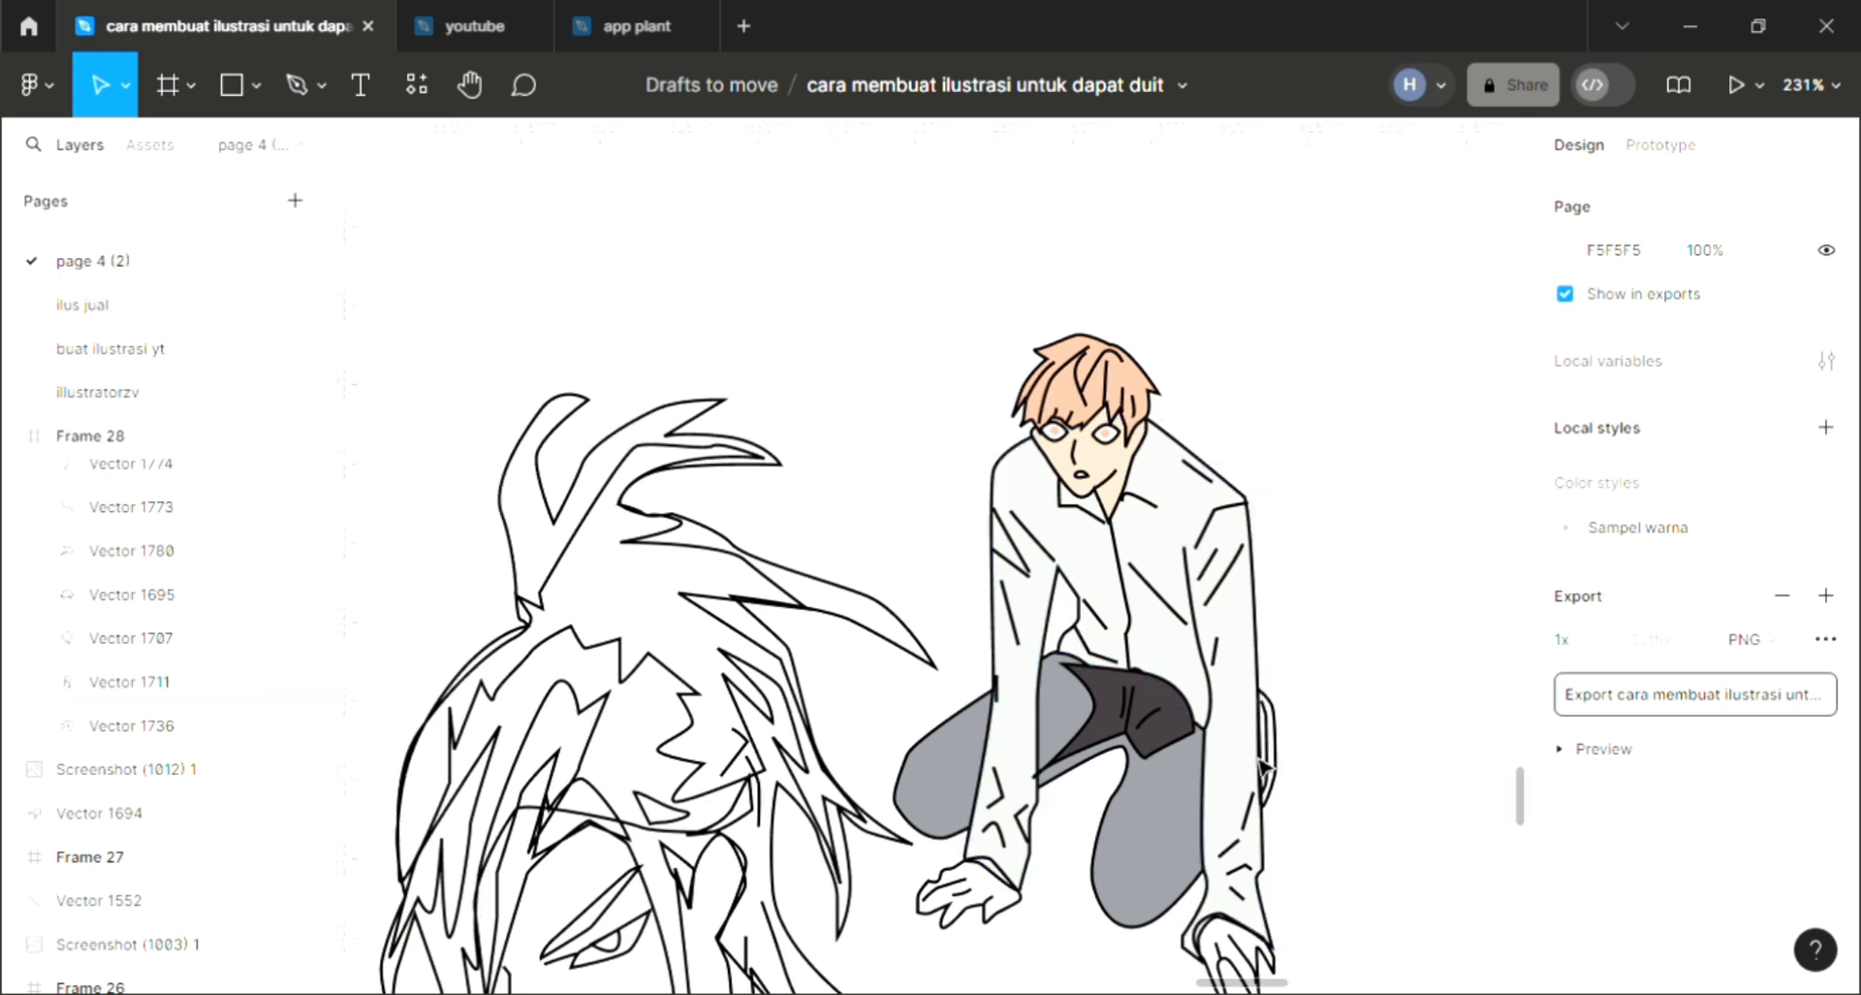
click(1286, 763)
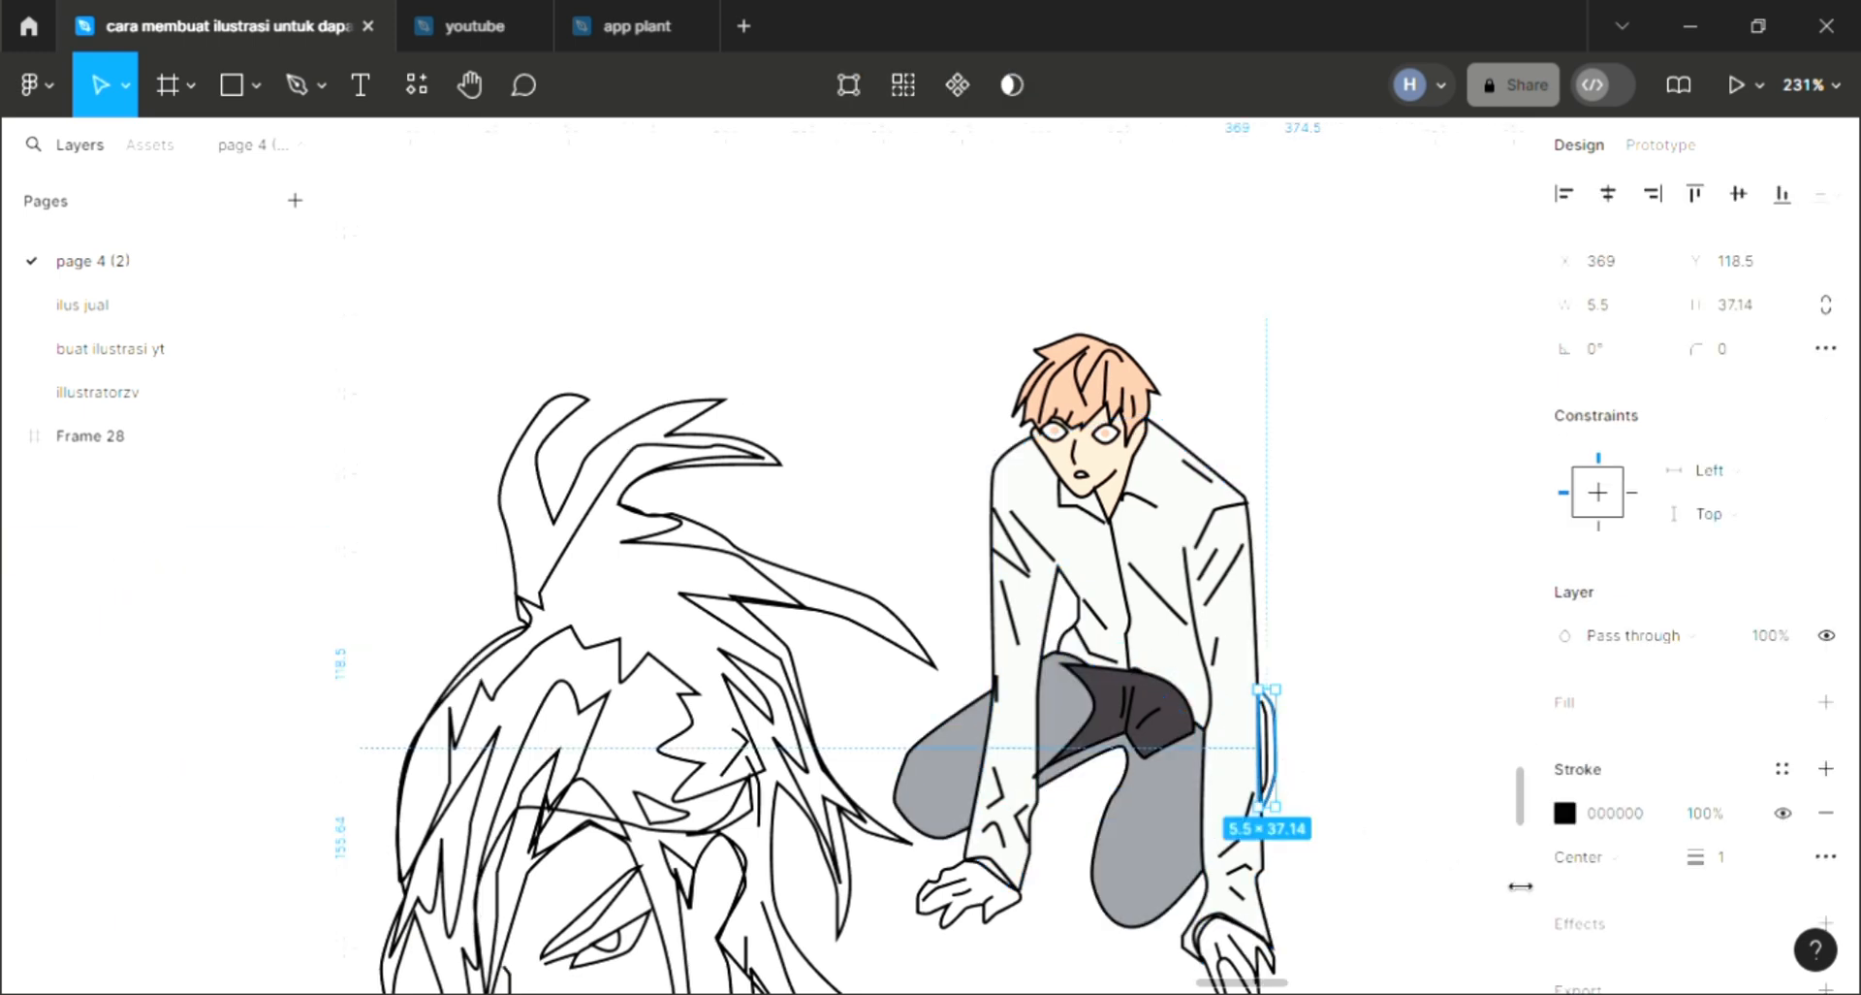
click(1825, 703)
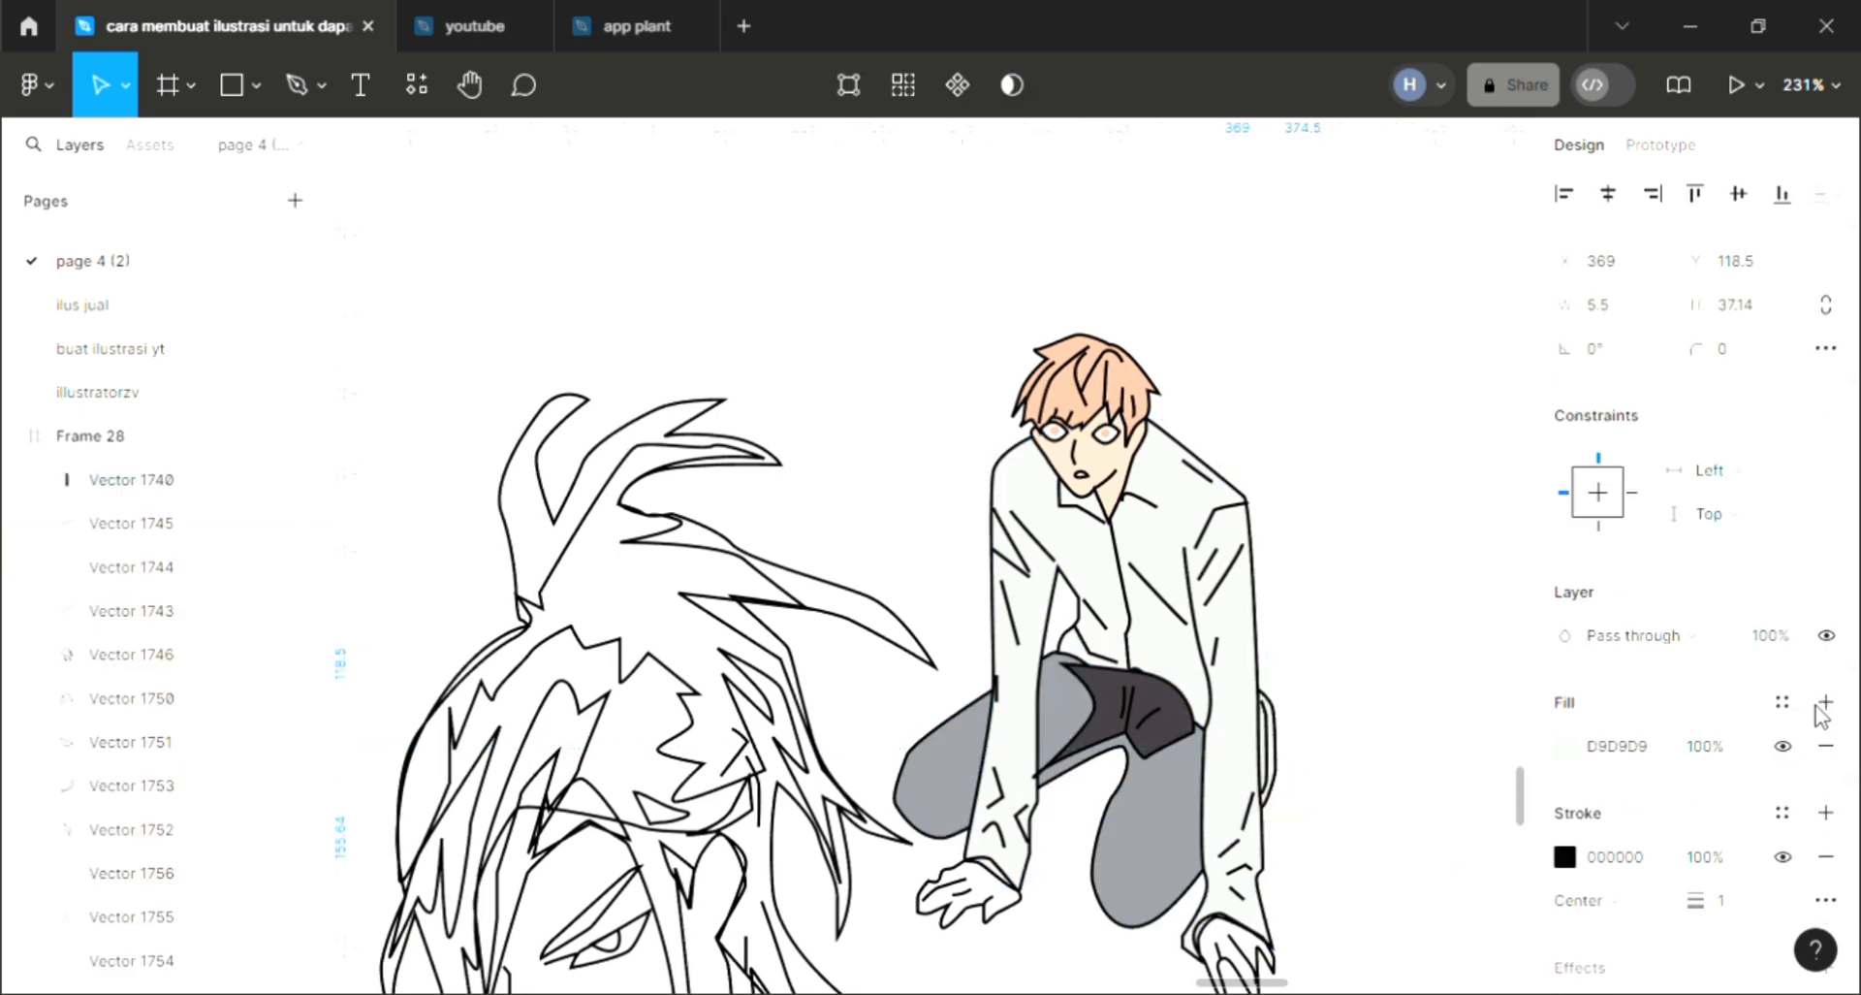
click(1375, 819)
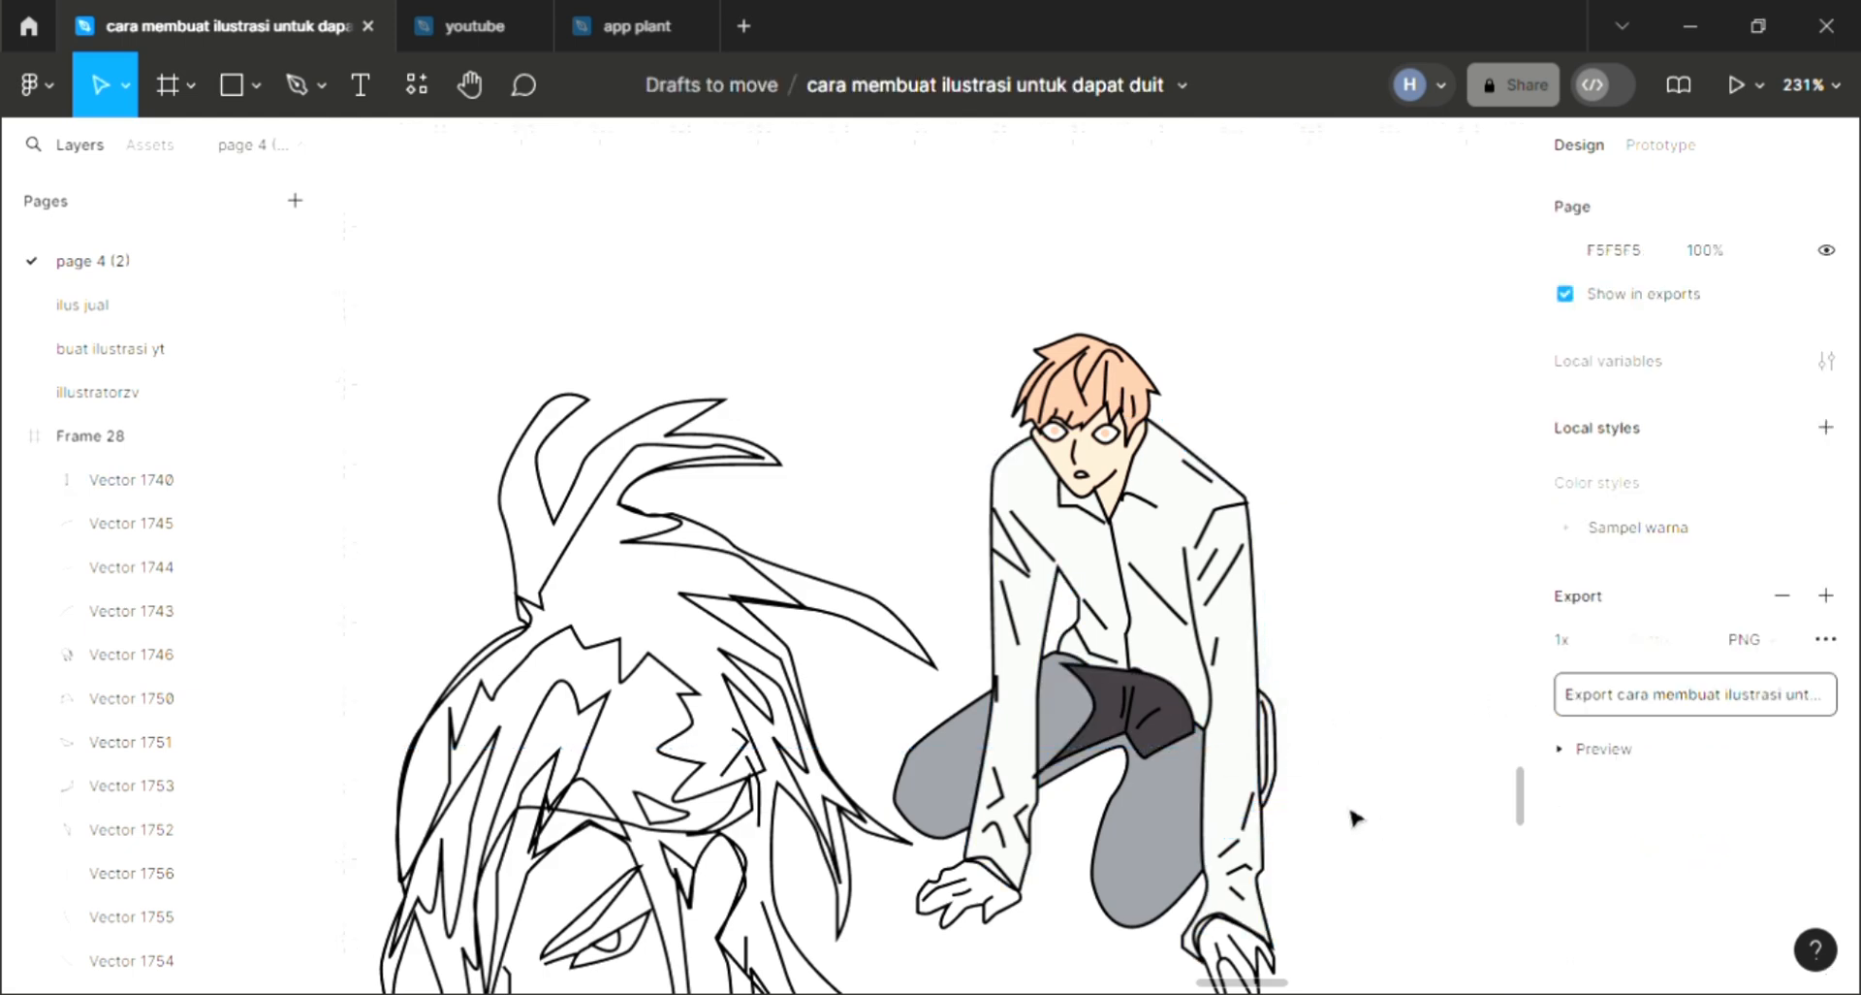
Add a fill to the small figure's left-hand hand, send it to the back and sample the face's skin tone for it.
scroll(1147, 883, down, 3)
scroll(1144, 873, left, 3)
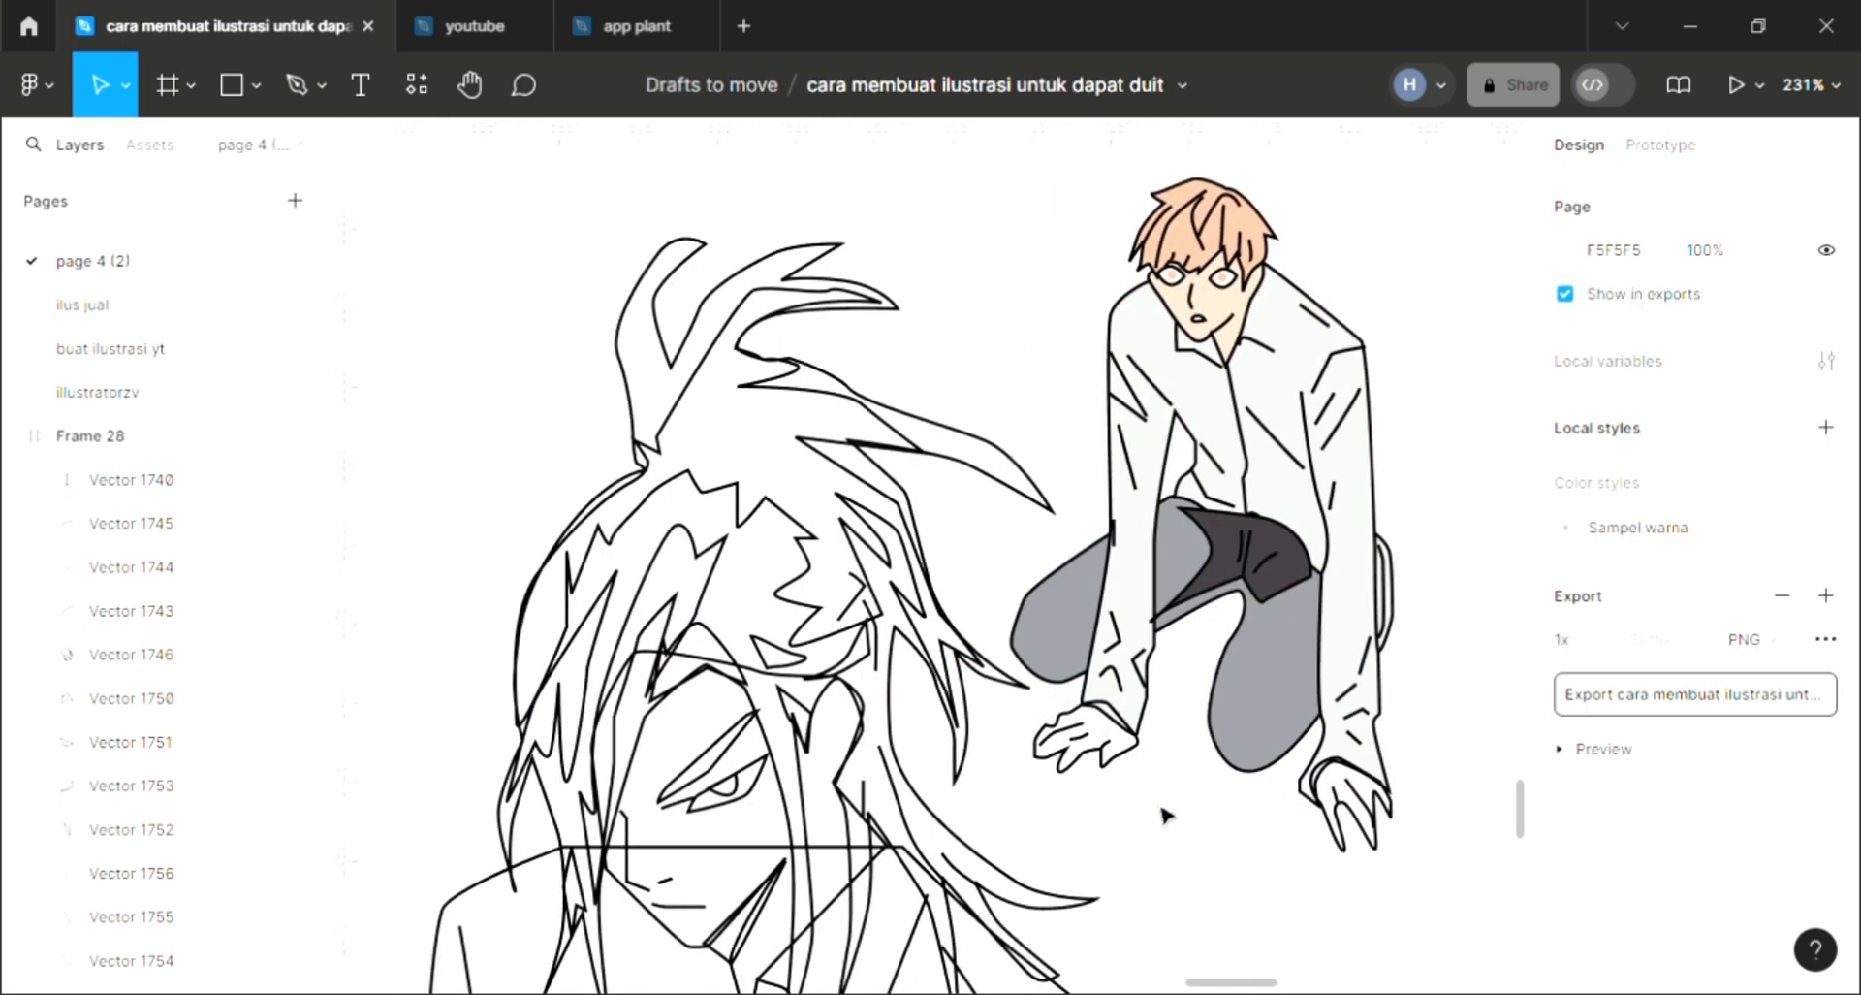
click(1132, 767)
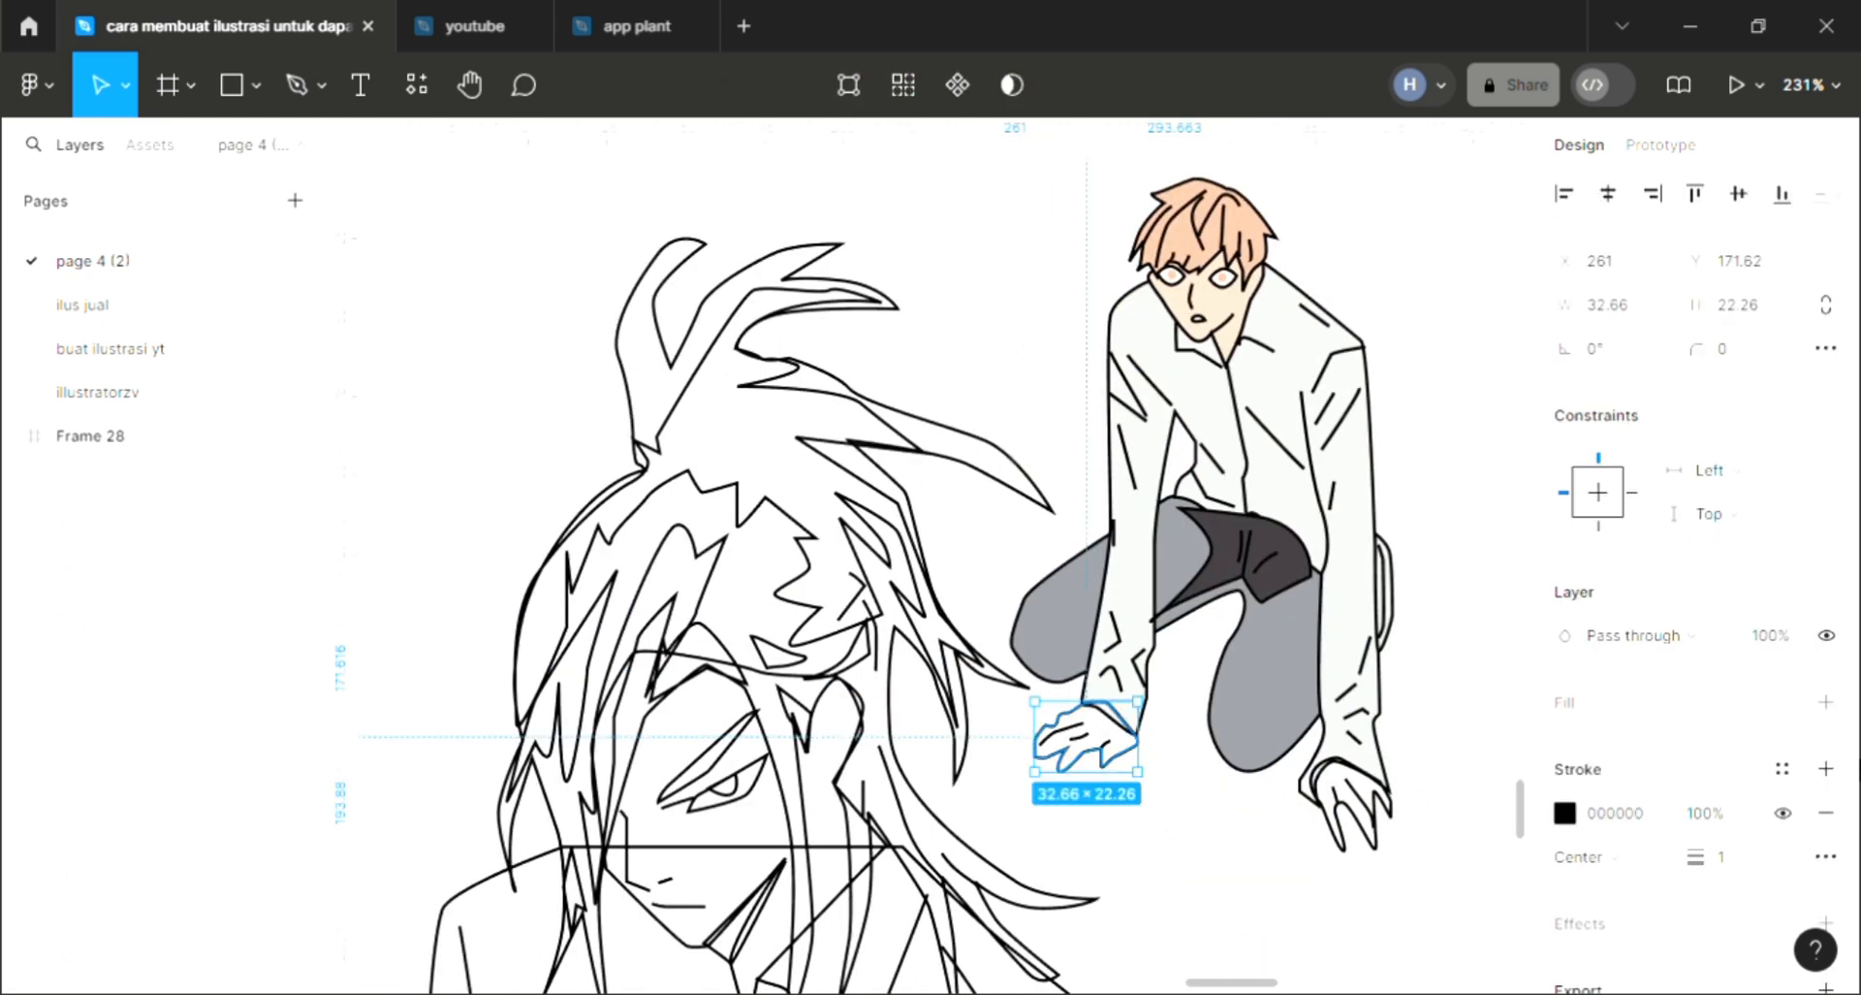
click(1826, 701)
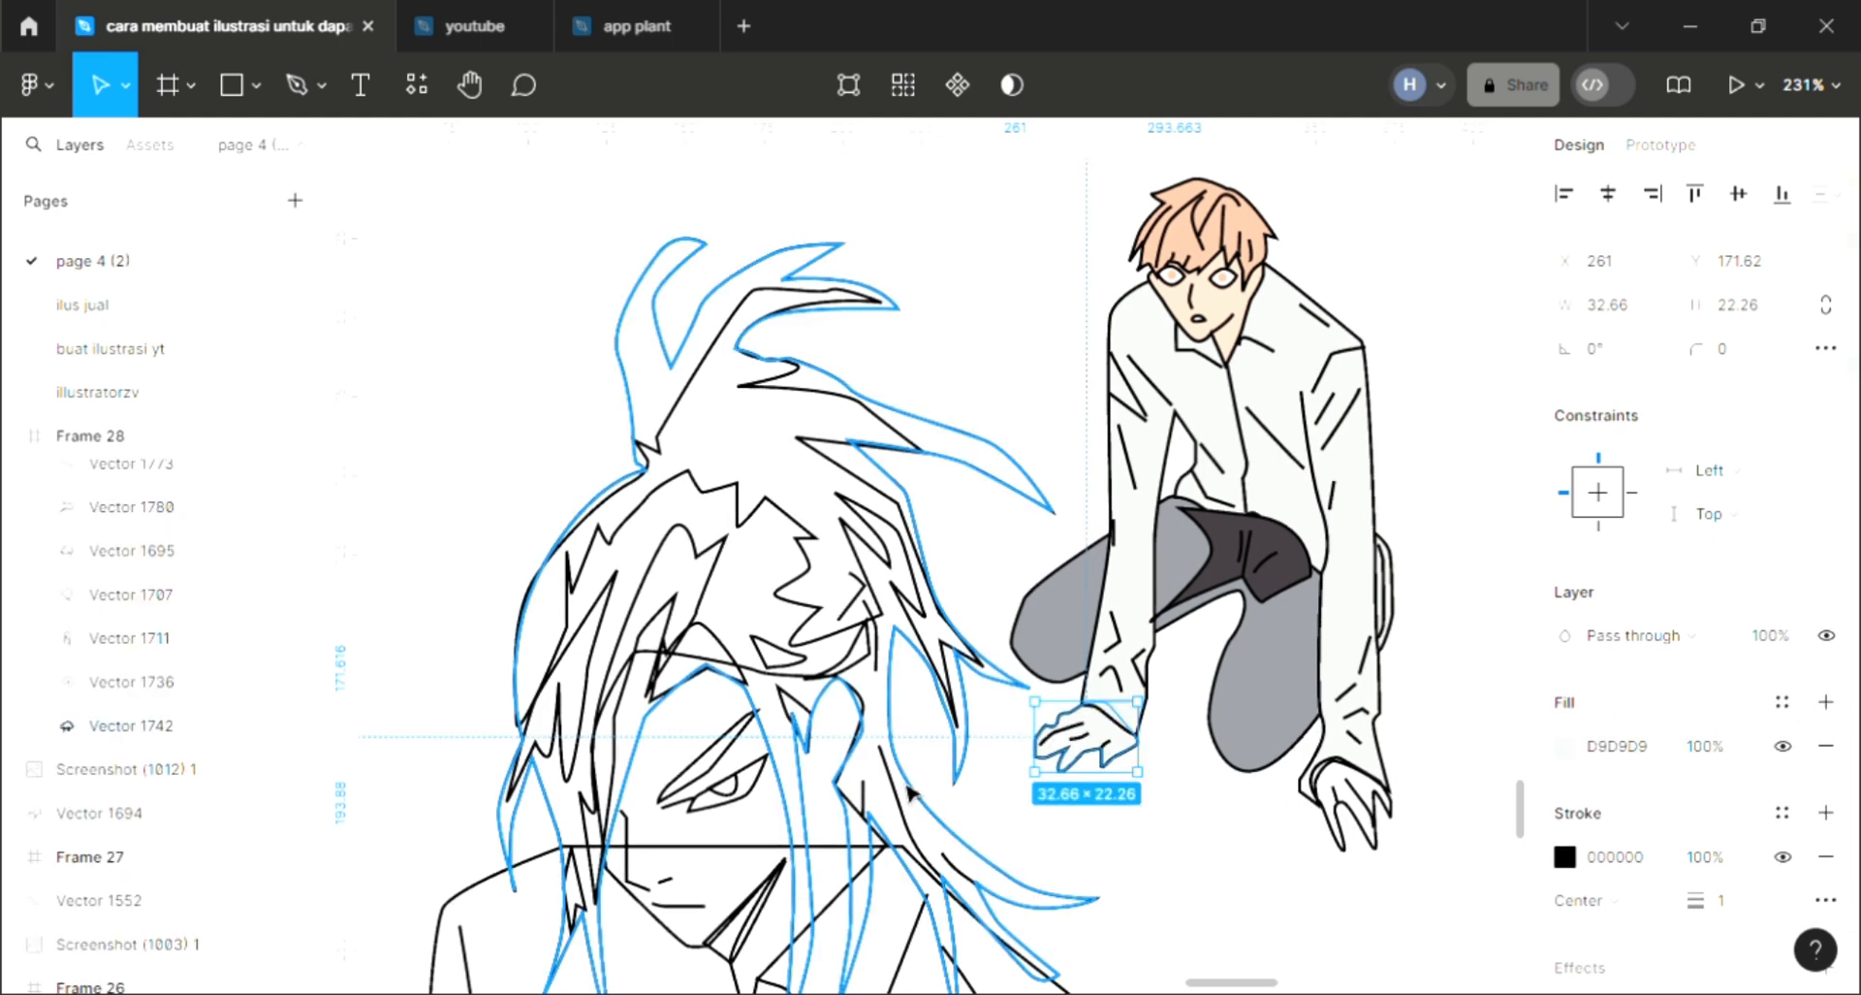
key(i)
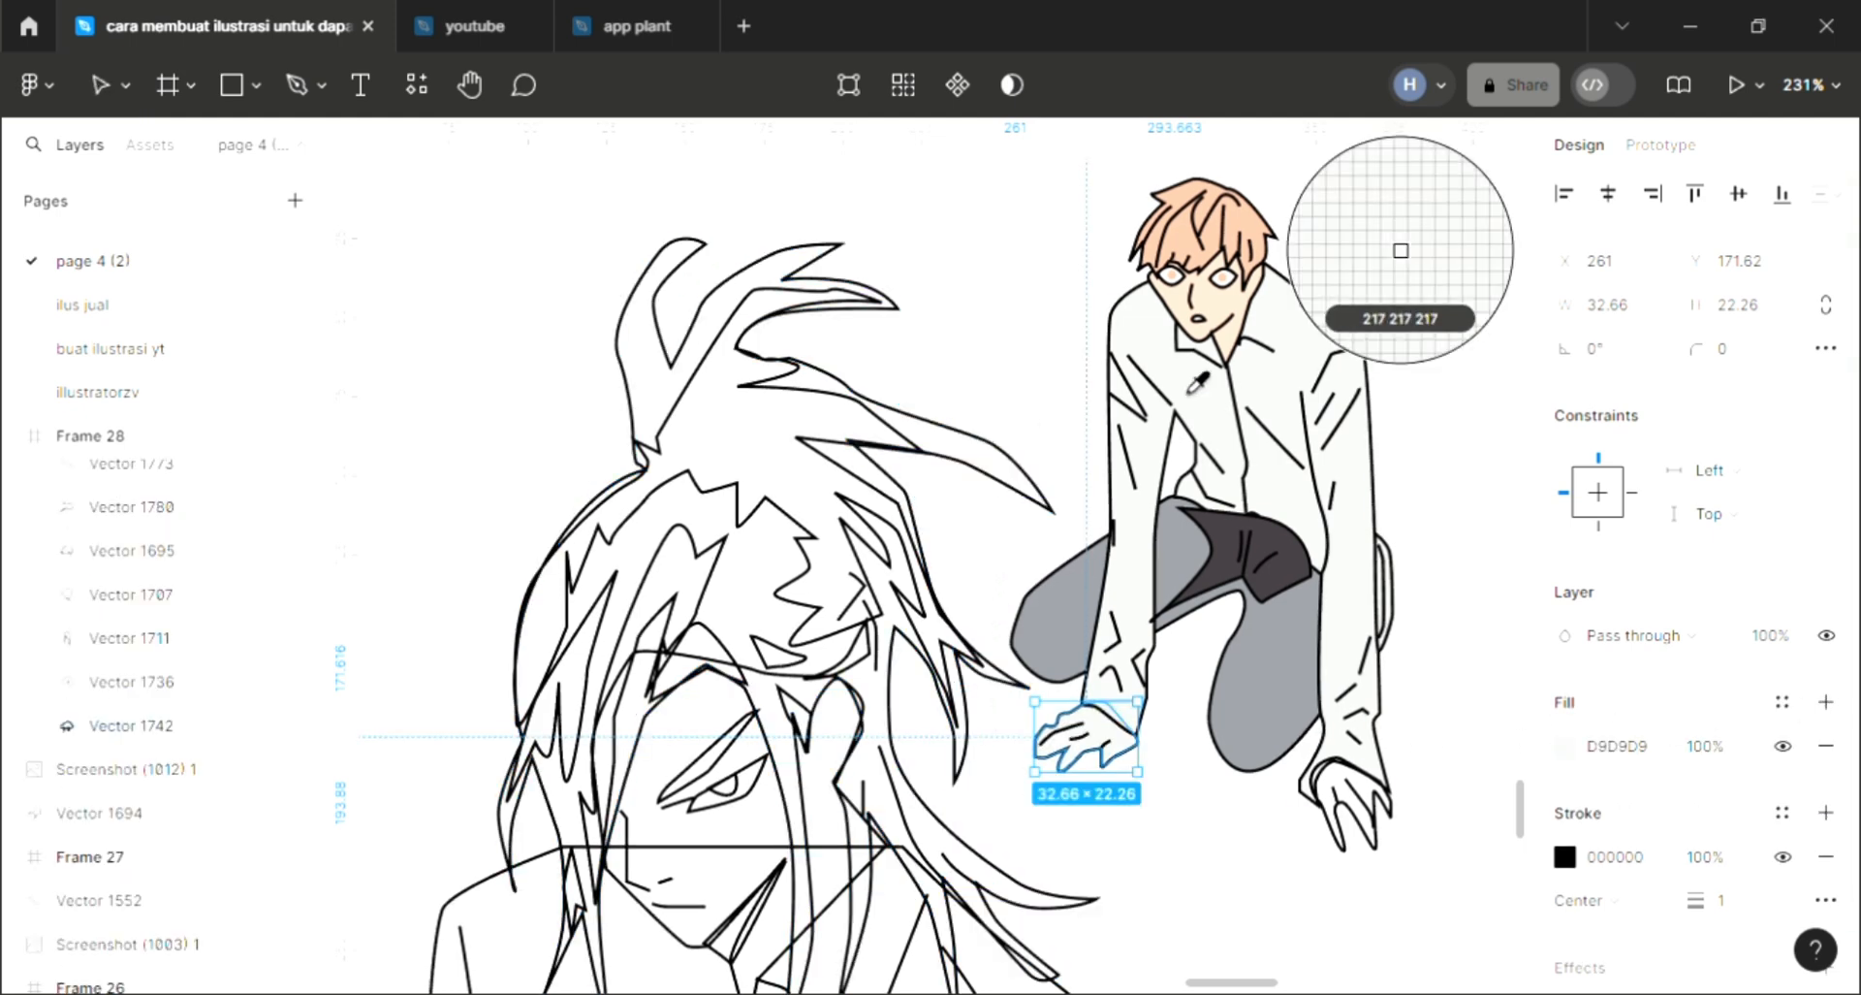
click(1202, 320)
Add a fill to the small figure's other hand, sample skin tone F6D1BE for it and deselect.
click(1349, 850)
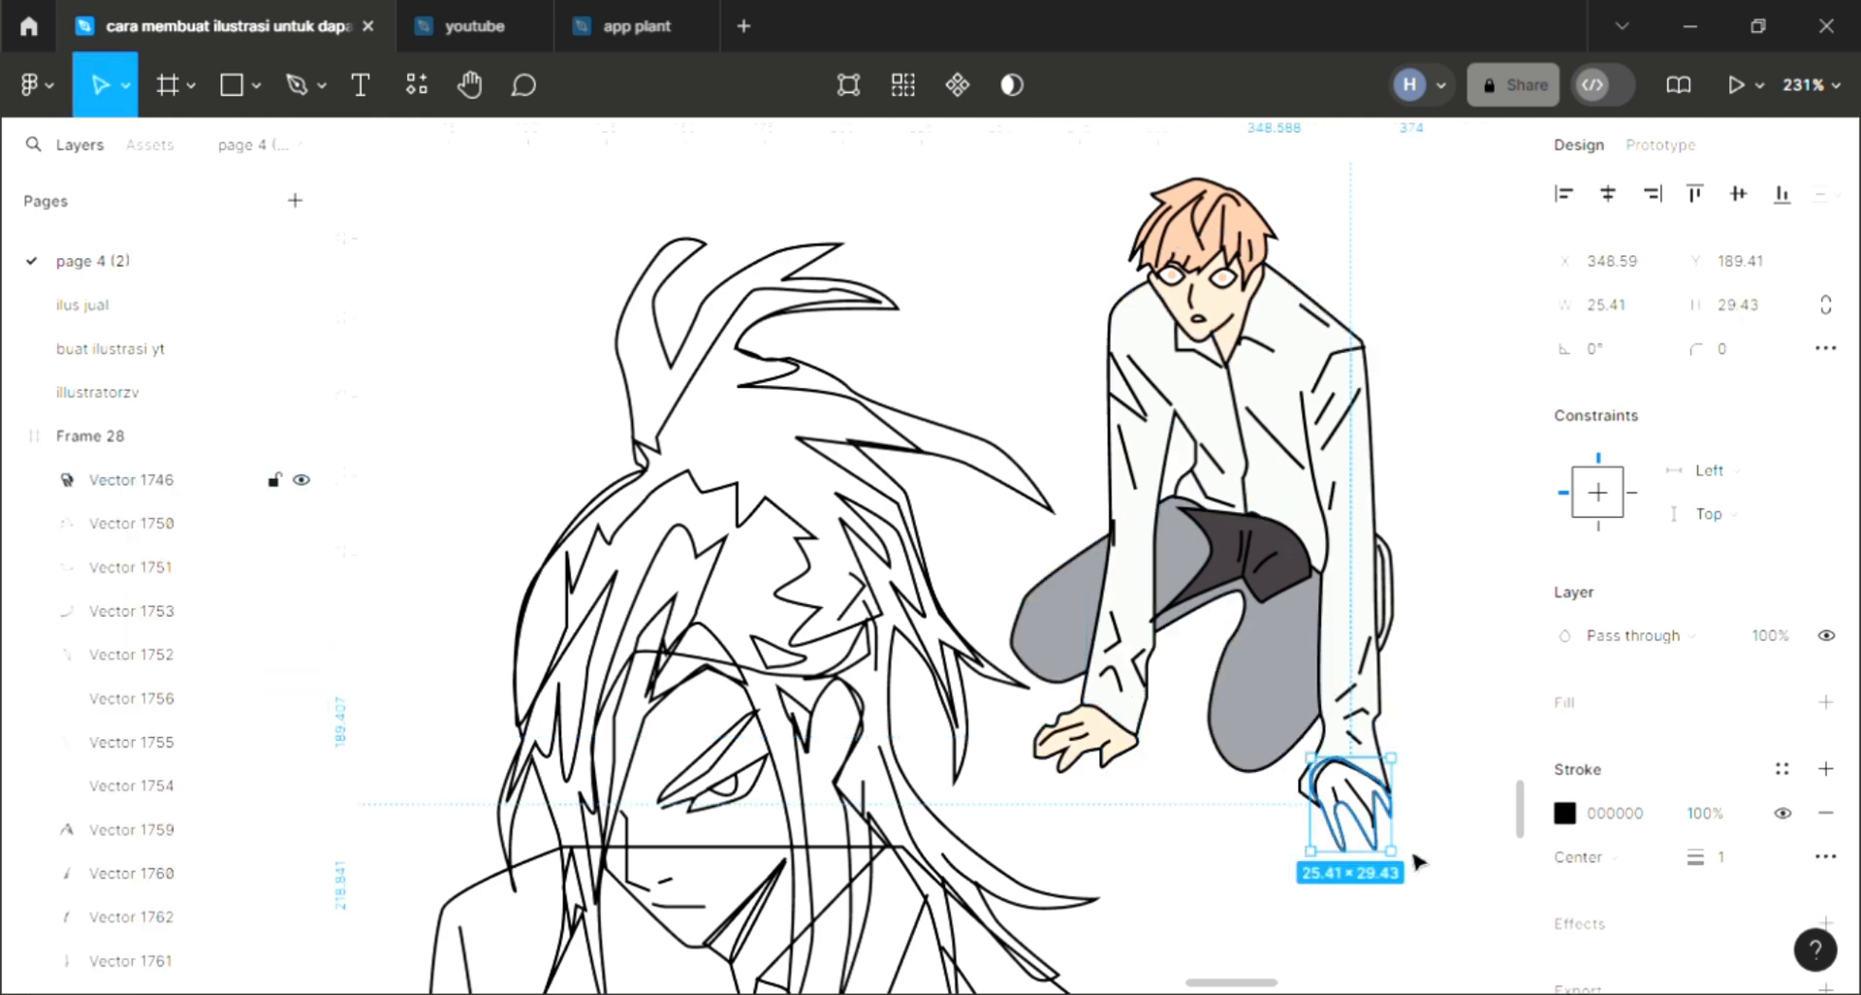
click(1826, 702)
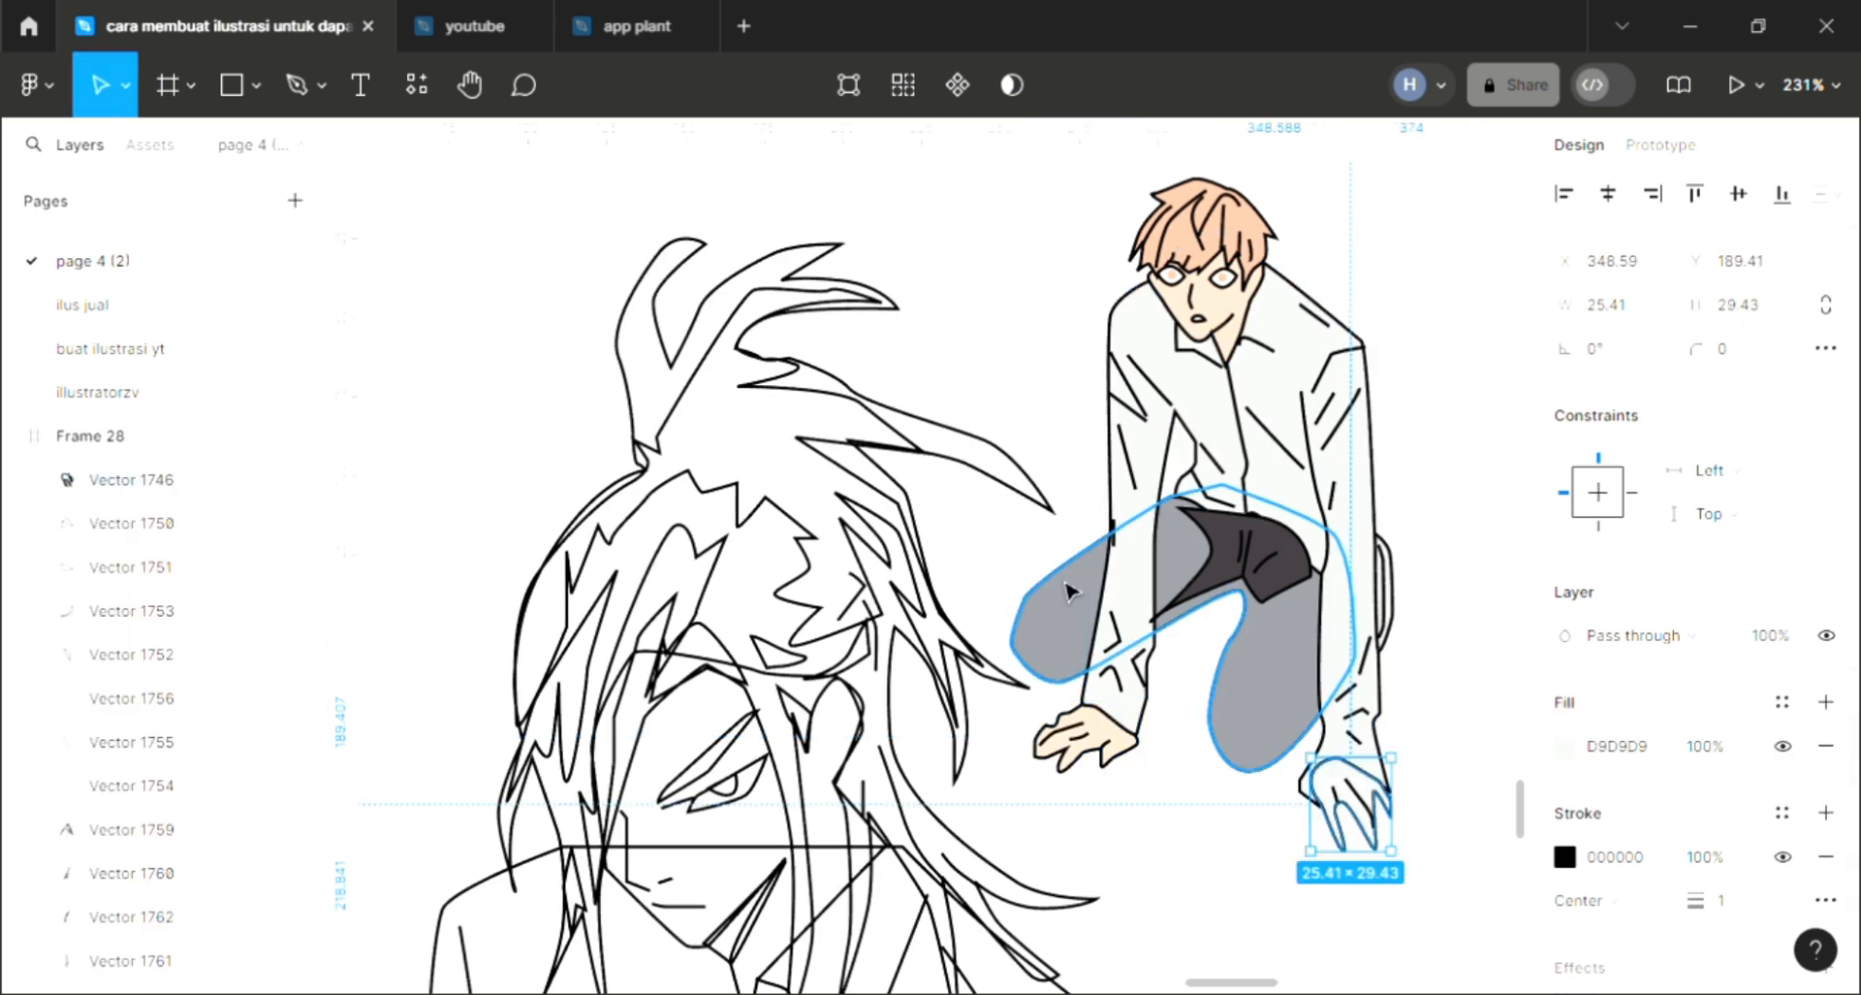
key(i)
click(1401, 250)
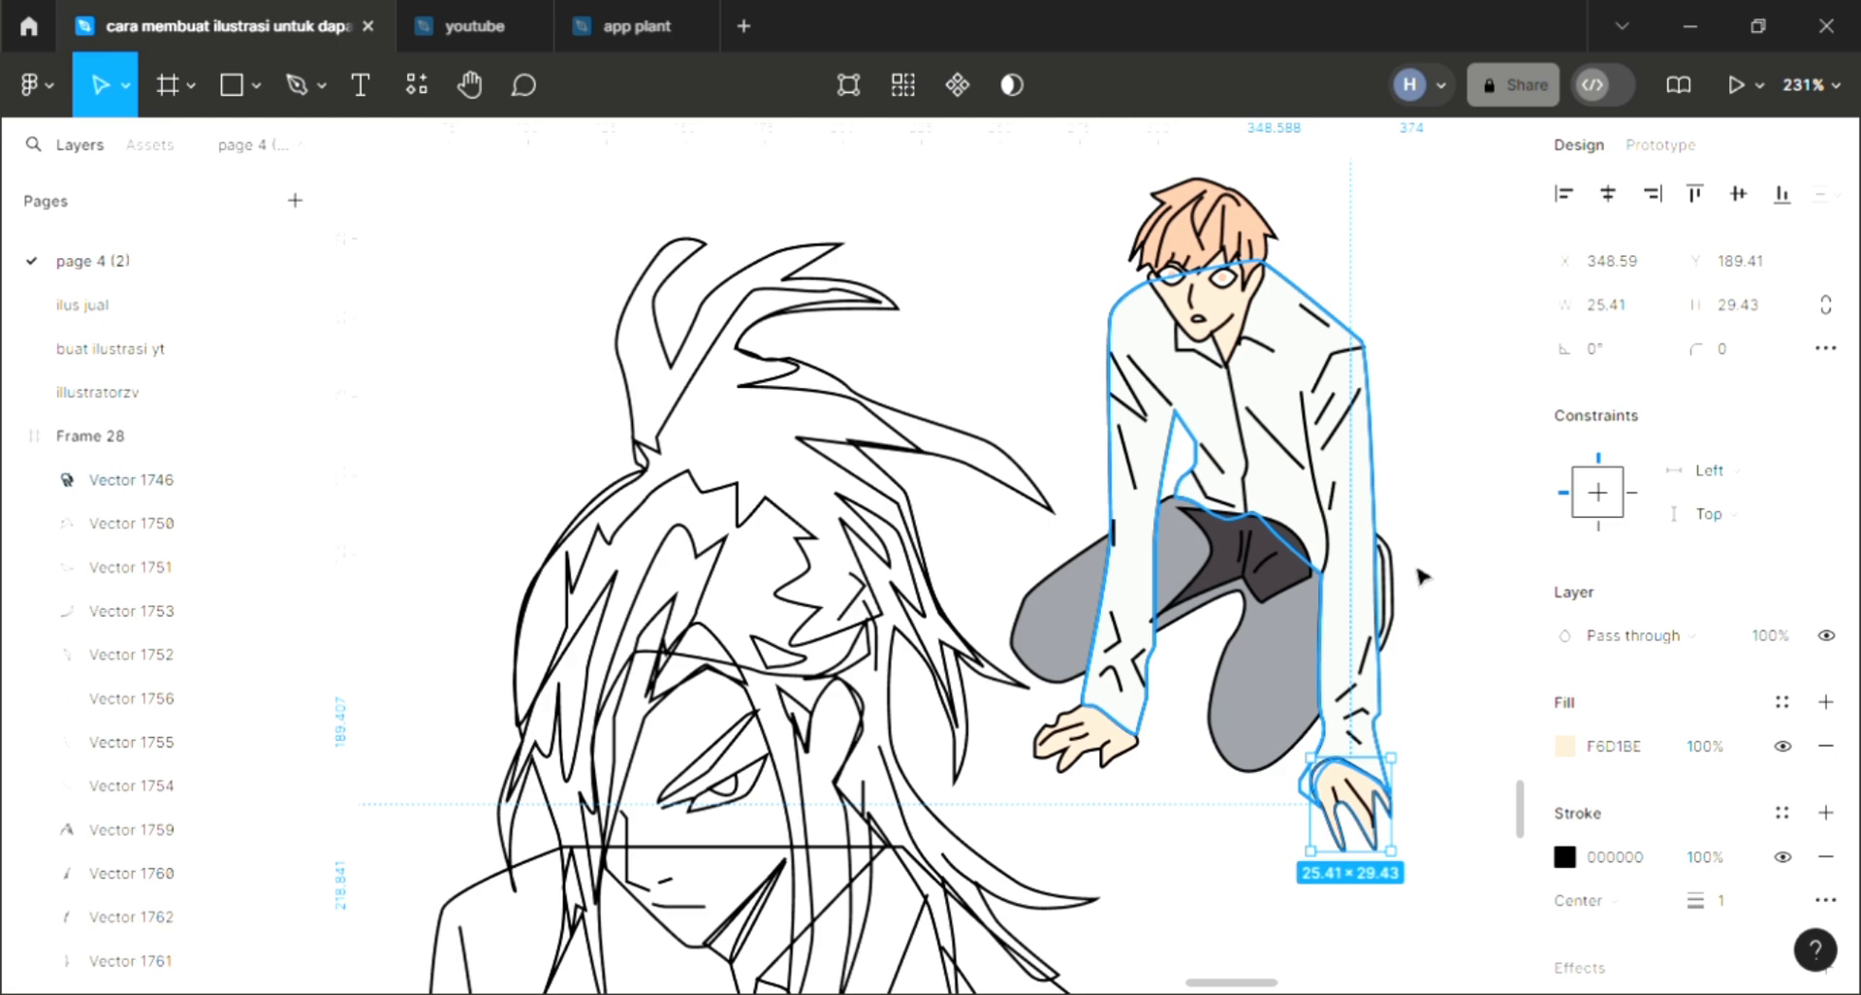
click(1446, 623)
Add a fill to the large figure's main hair shape, colour it 403A3E from the dark palette swatch and deselect it.
scroll(959, 855, left, 1)
scroll(965, 858, left, 2)
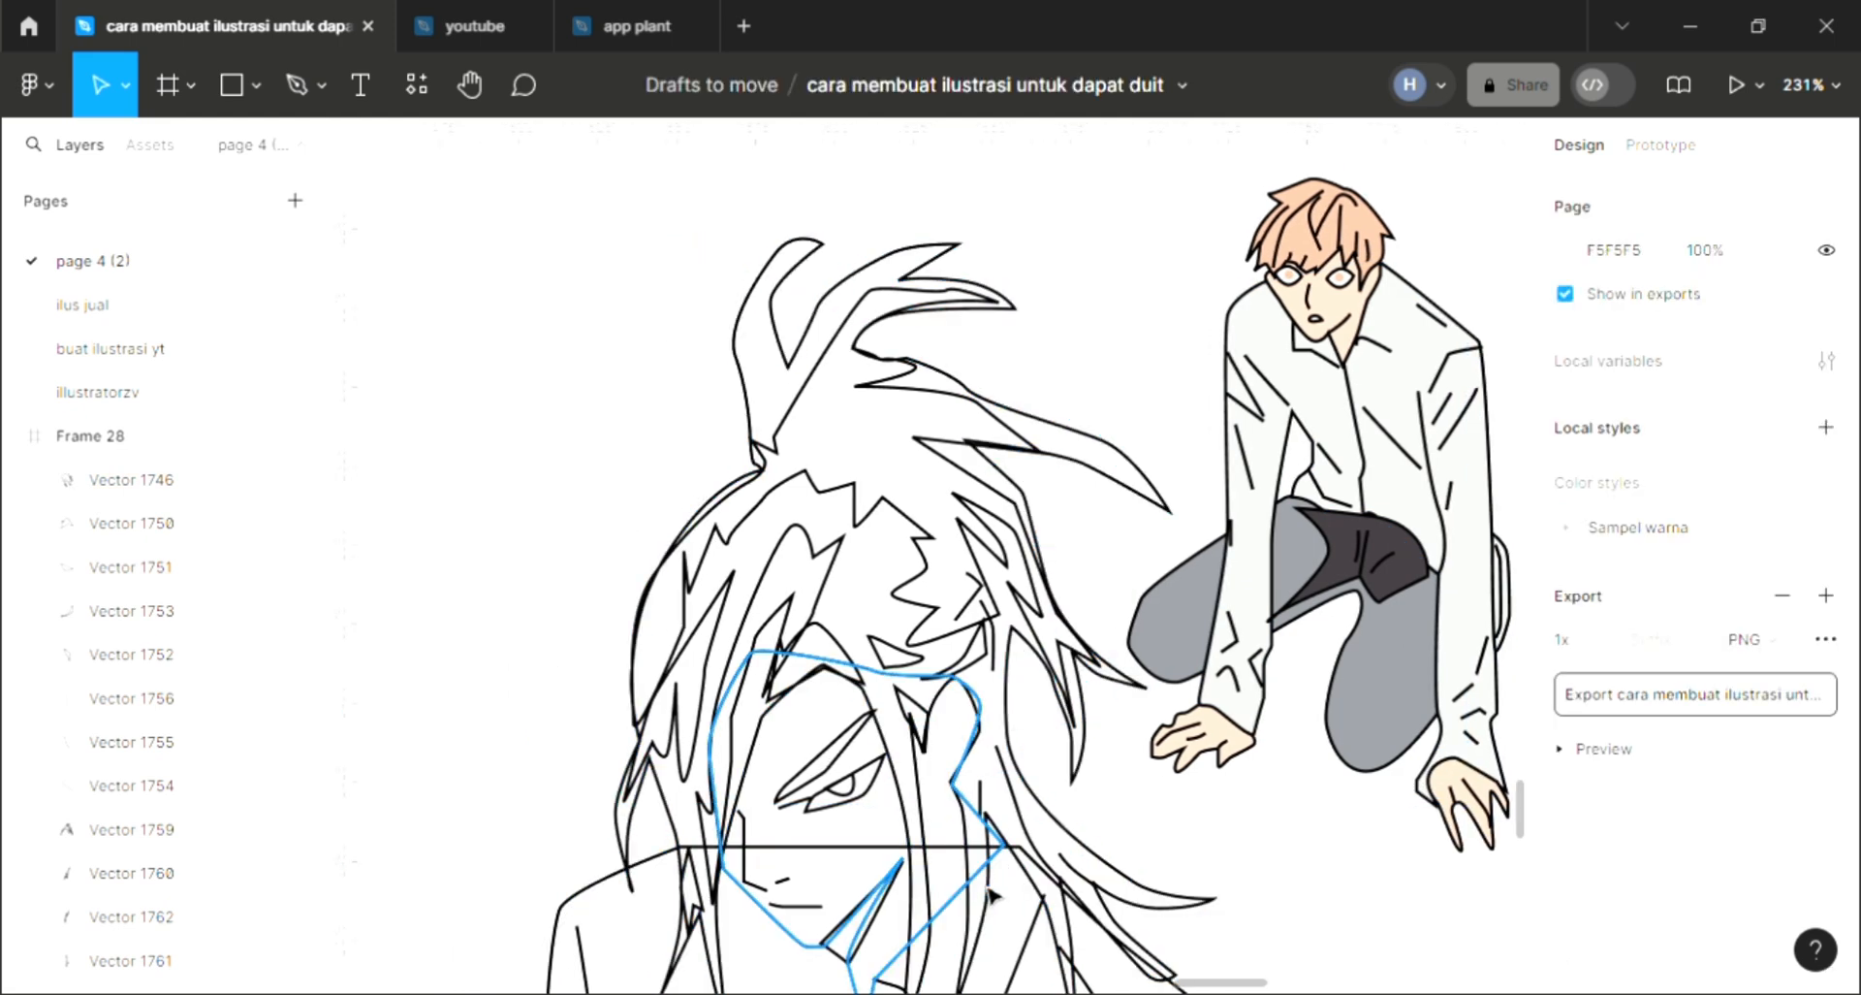
scroll(988, 877, down, 1)
scroll(989, 878, down, 1)
scroll(987, 880, down, 2)
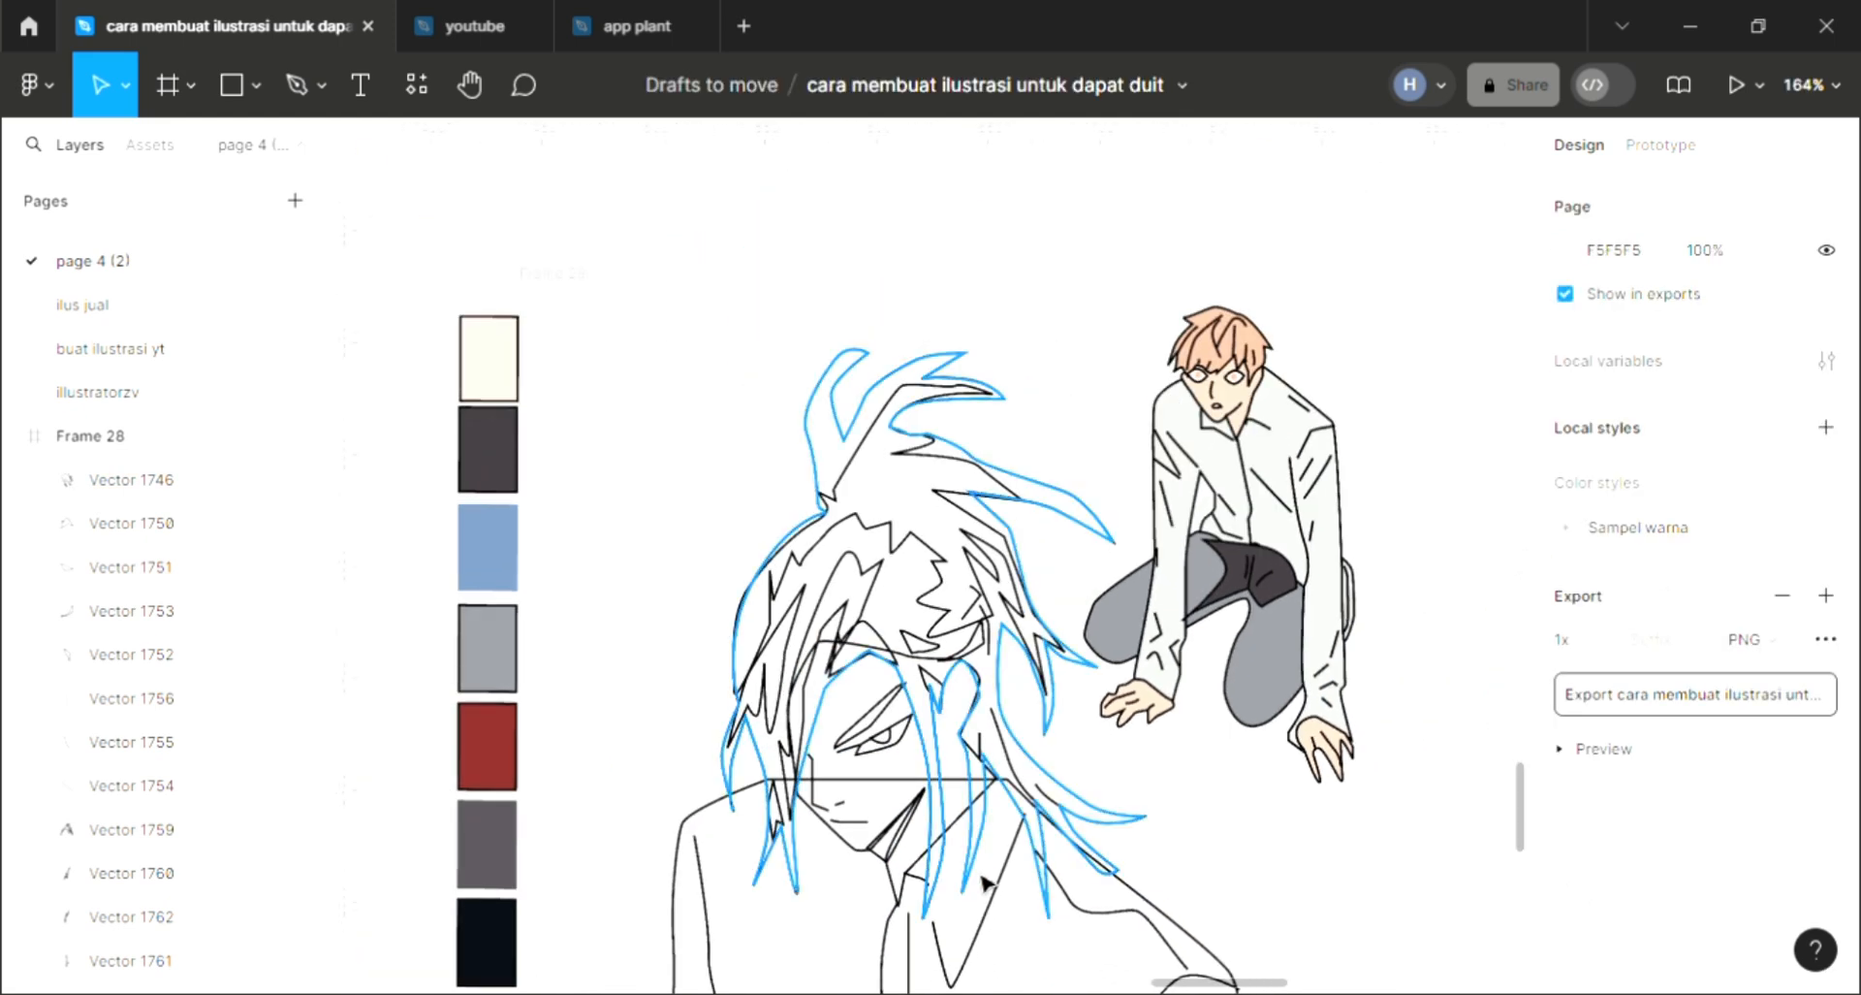
scroll(960, 883, down, 3)
scroll(798, 387, up, 2)
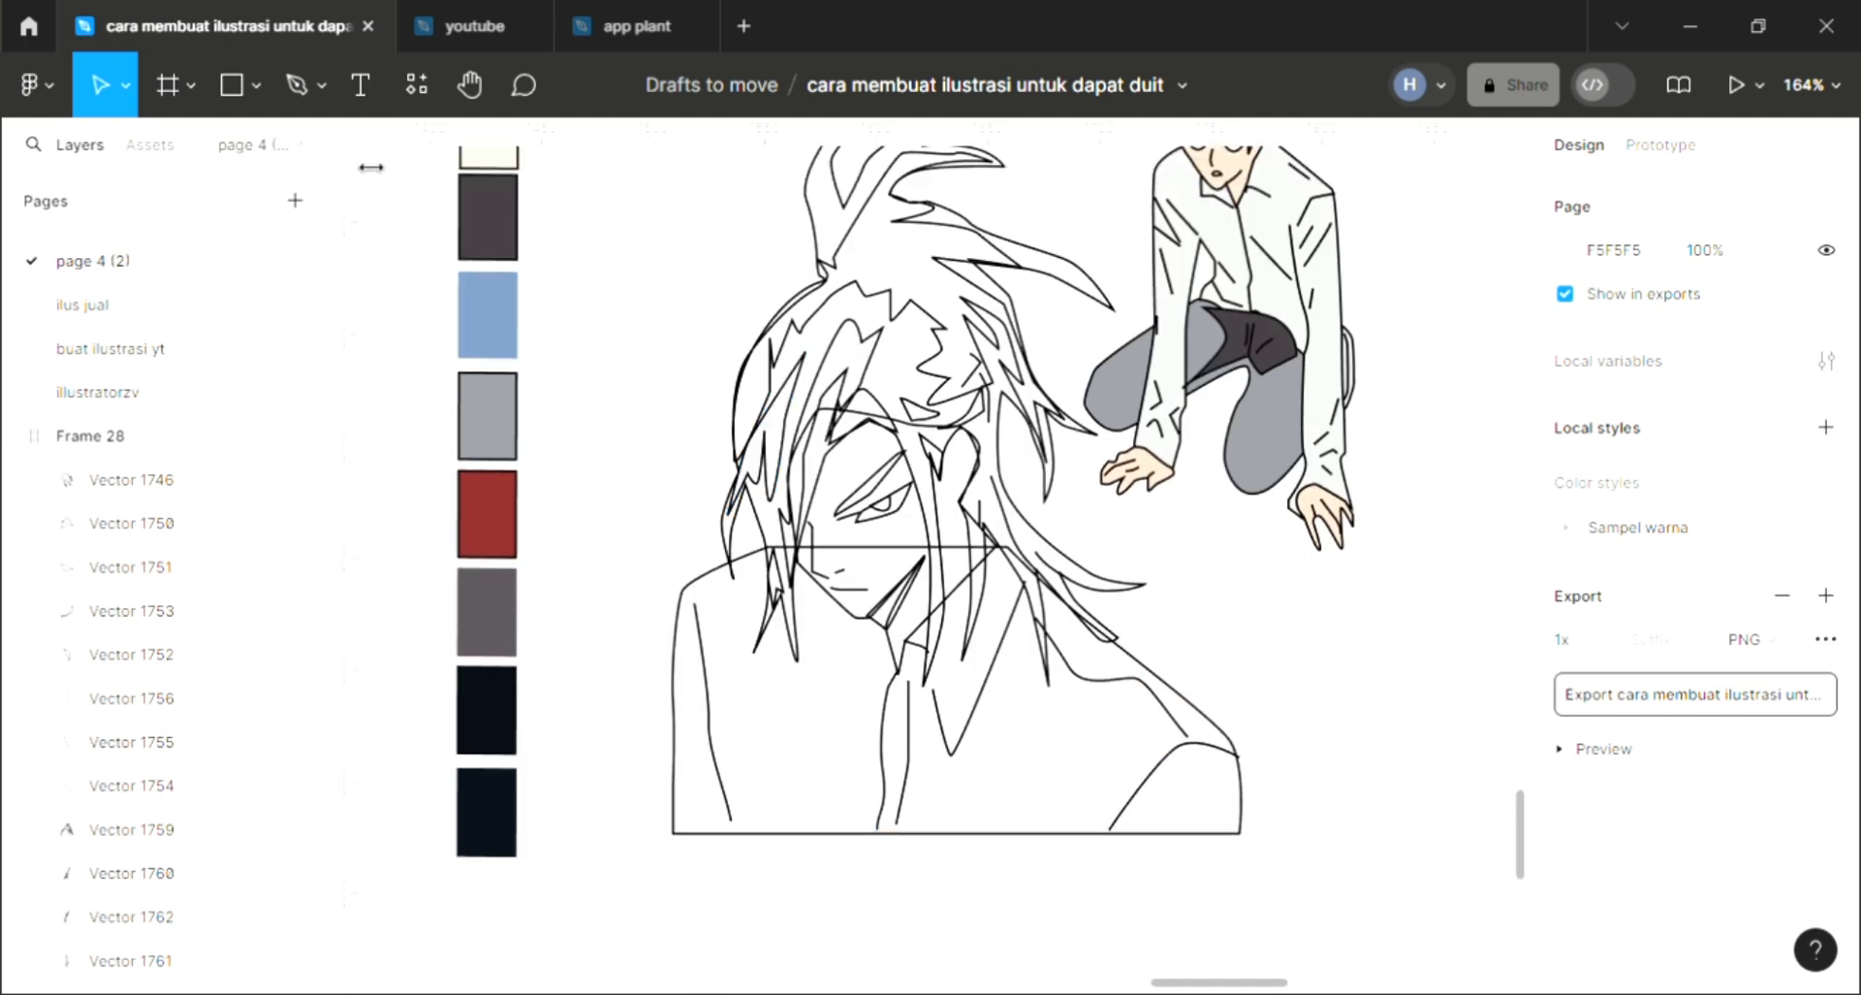
click(909, 373)
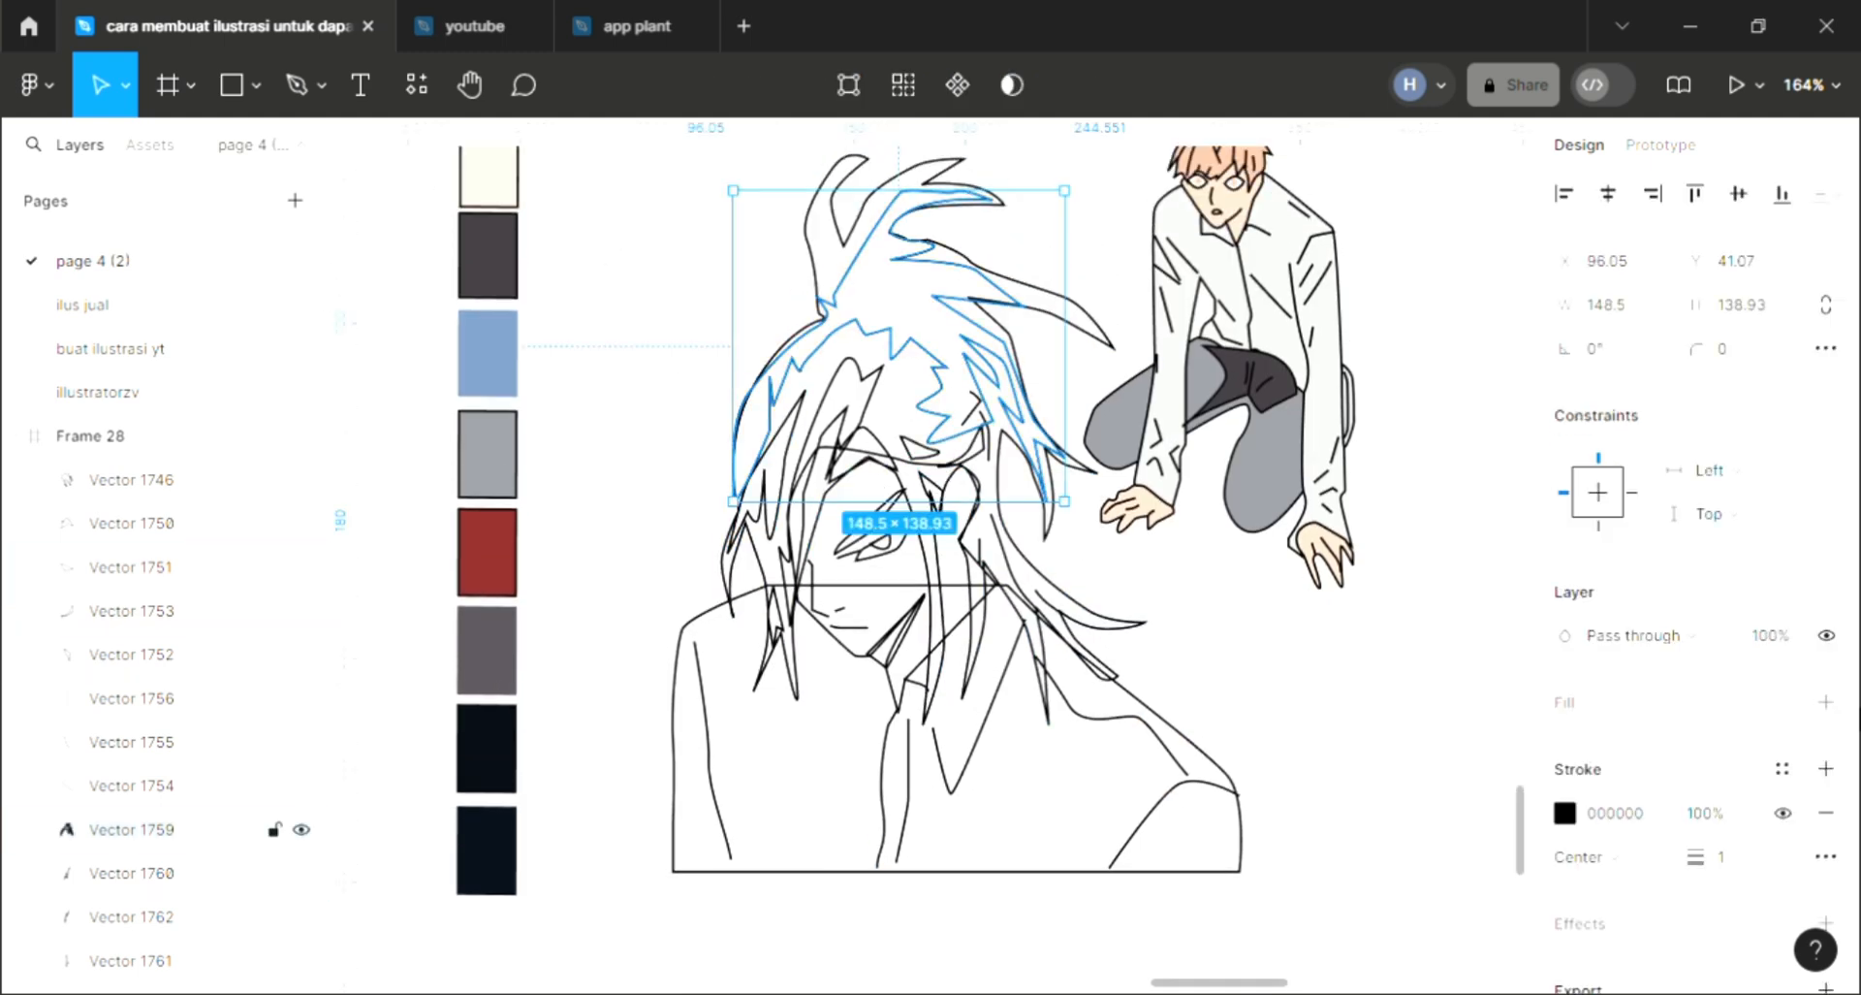
click(1621, 697)
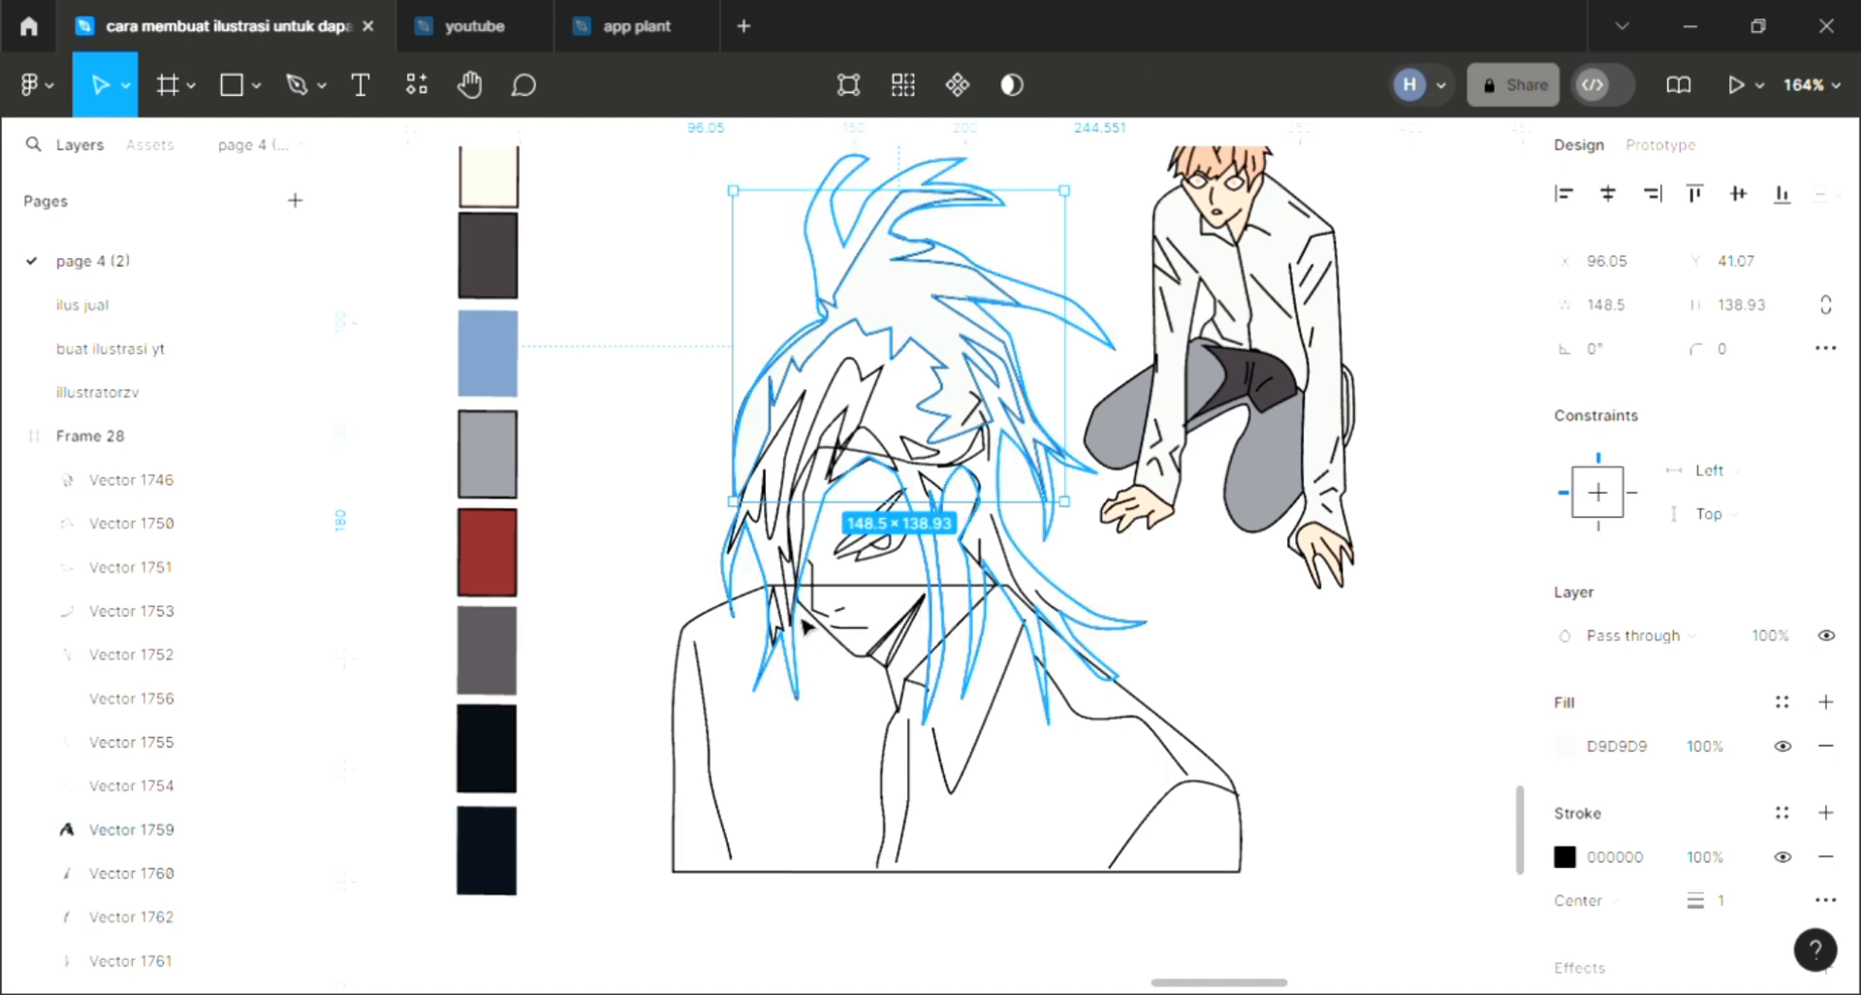
key(i)
click(512, 270)
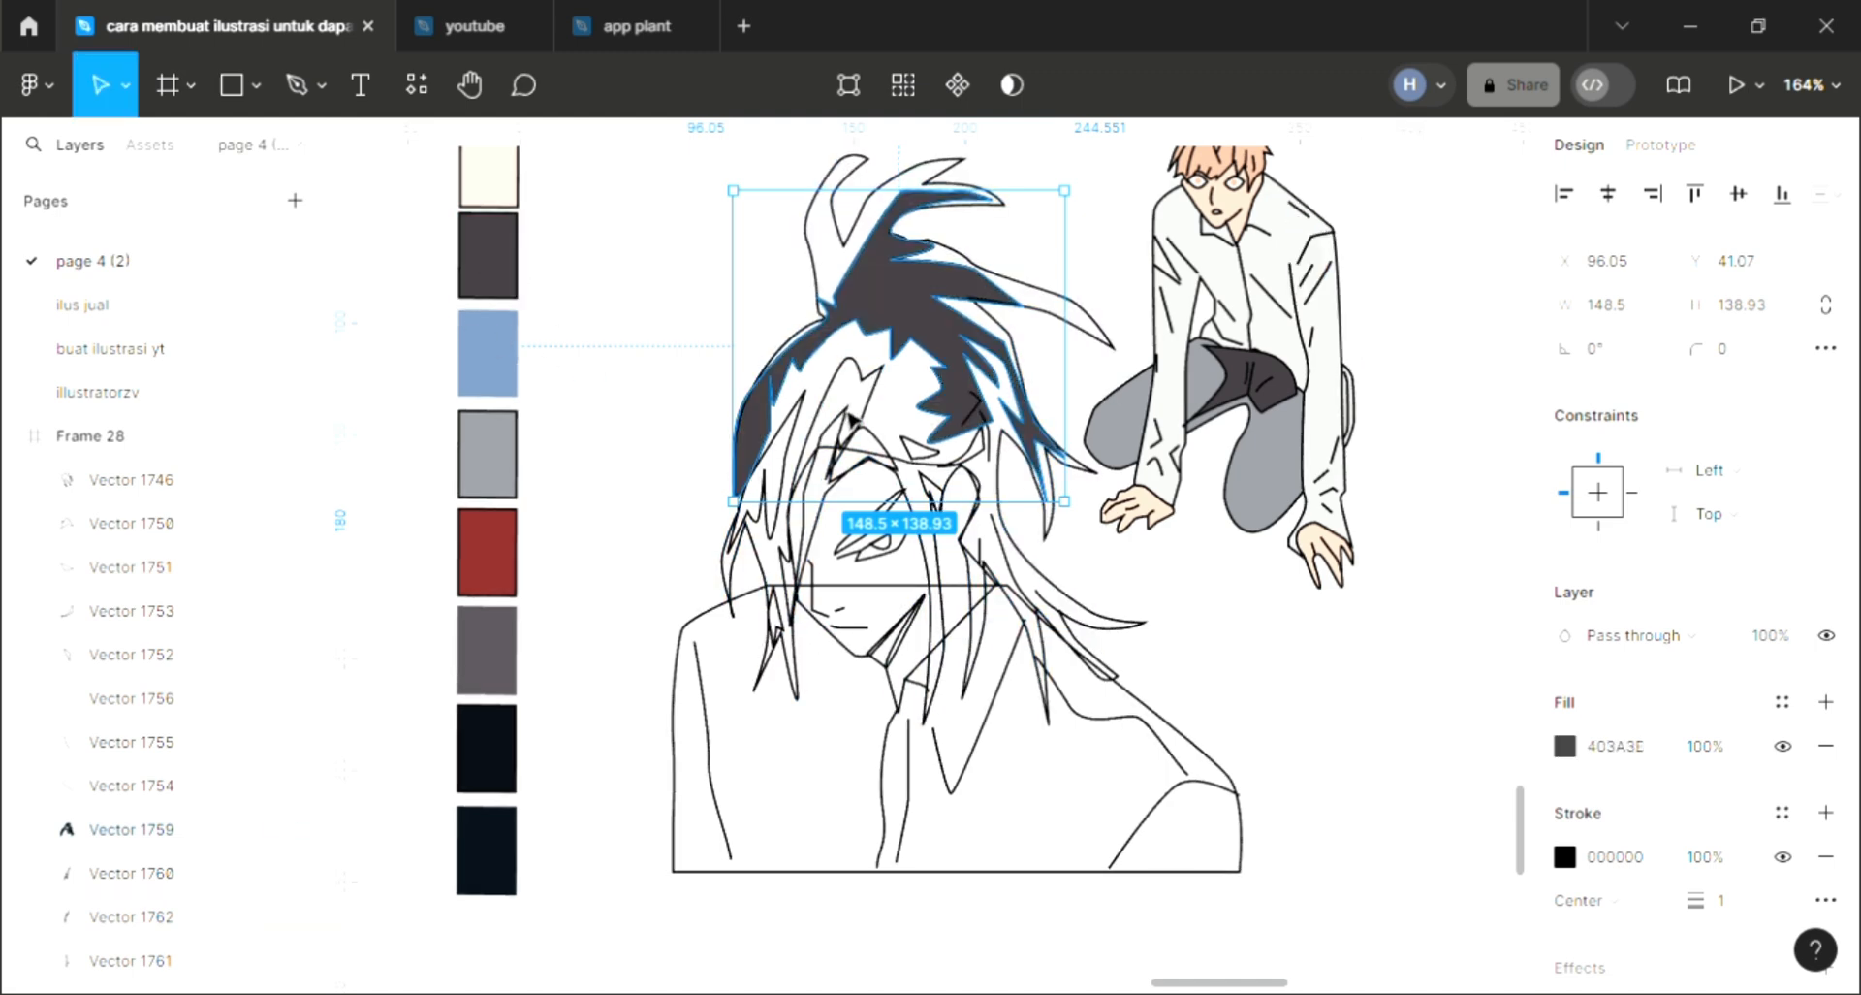
key(Escape)
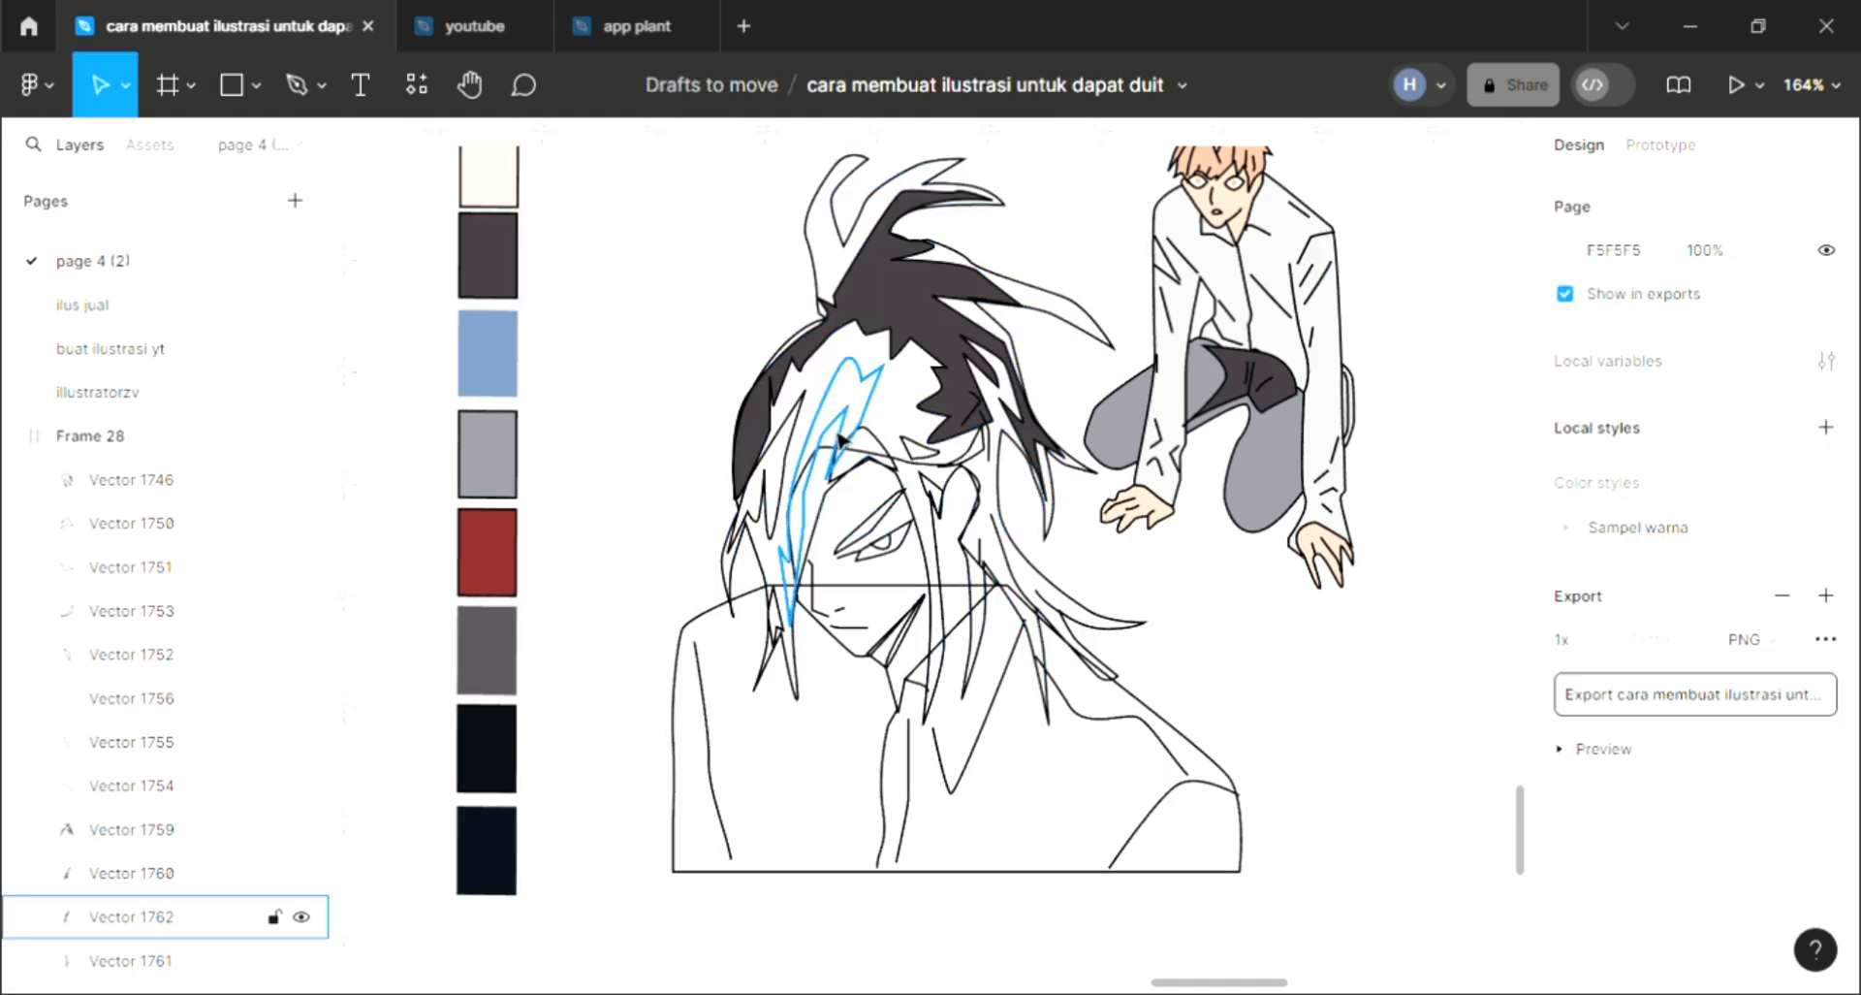
Fill the long front hair strand falling over the large figure's forehead with 403A3E from the dark palette swatch.
click(842, 439)
click(1826, 704)
scroll(937, 628, up, 1)
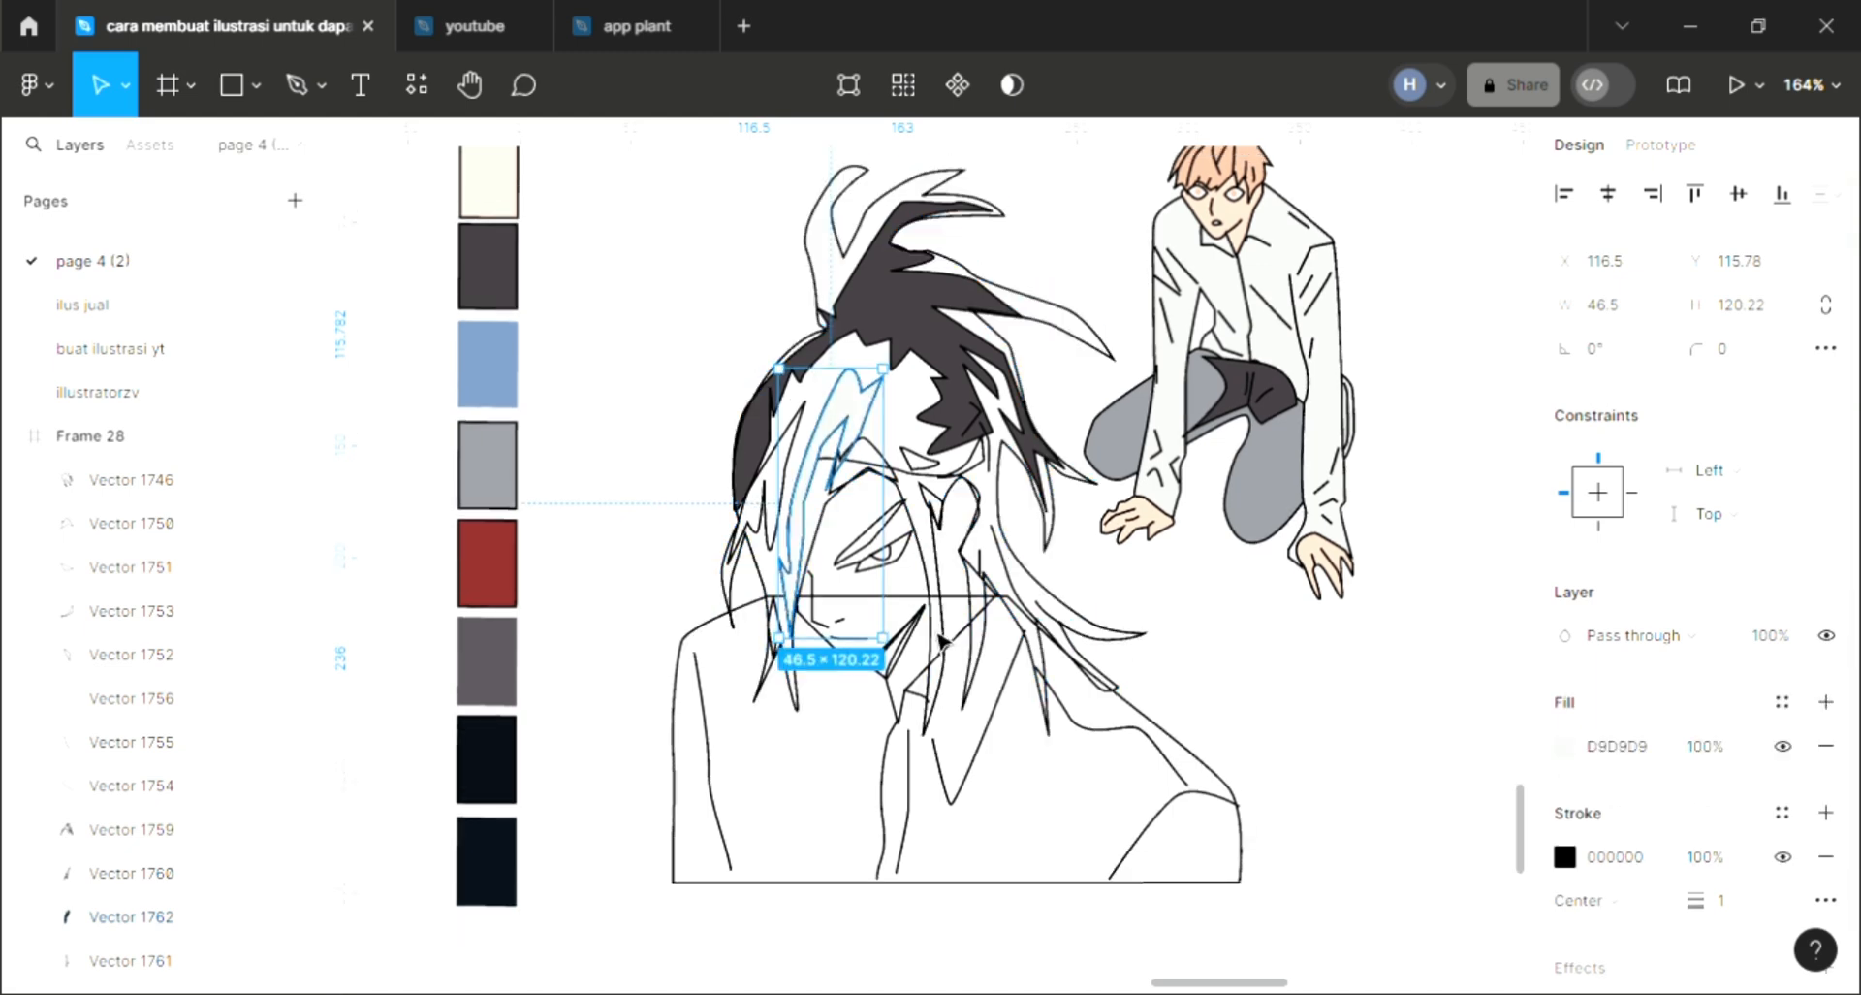
key(i)
click(509, 351)
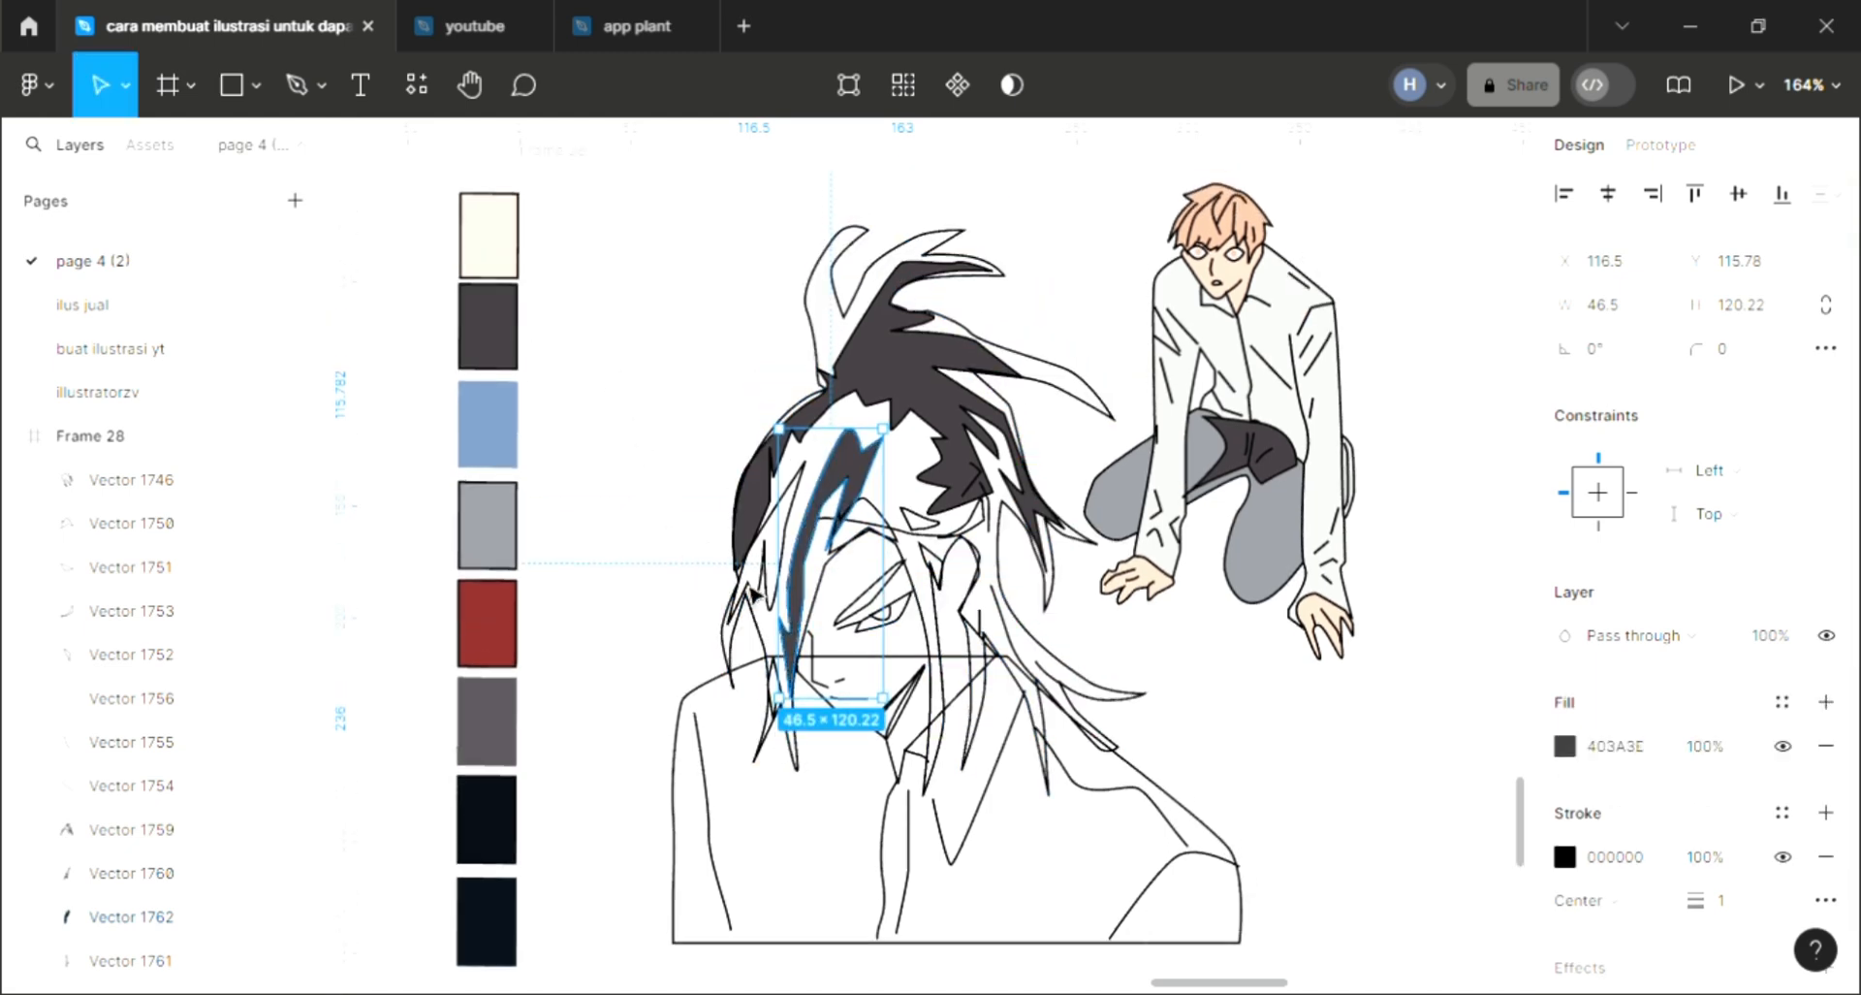
Fill the jagged strand at the left-hand side of the large figure's hair with the dark palette swatch colour.
click(797, 591)
click(782, 568)
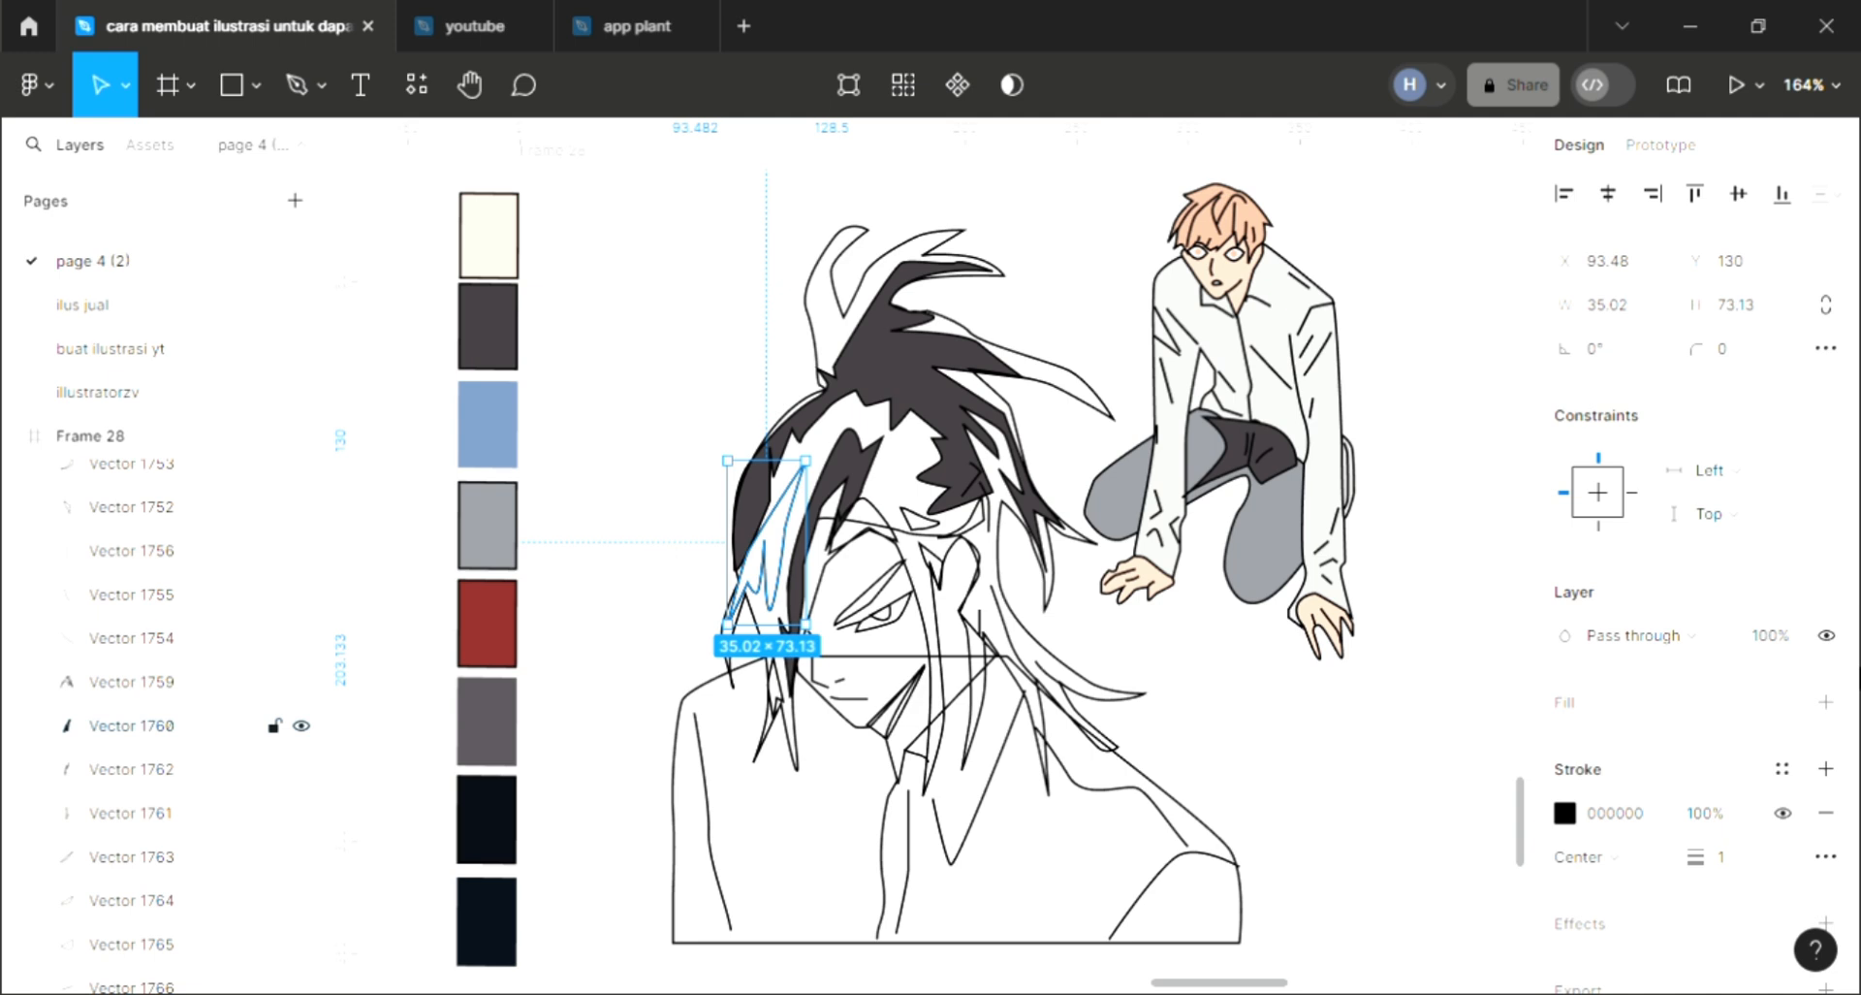
click(1825, 702)
key(i)
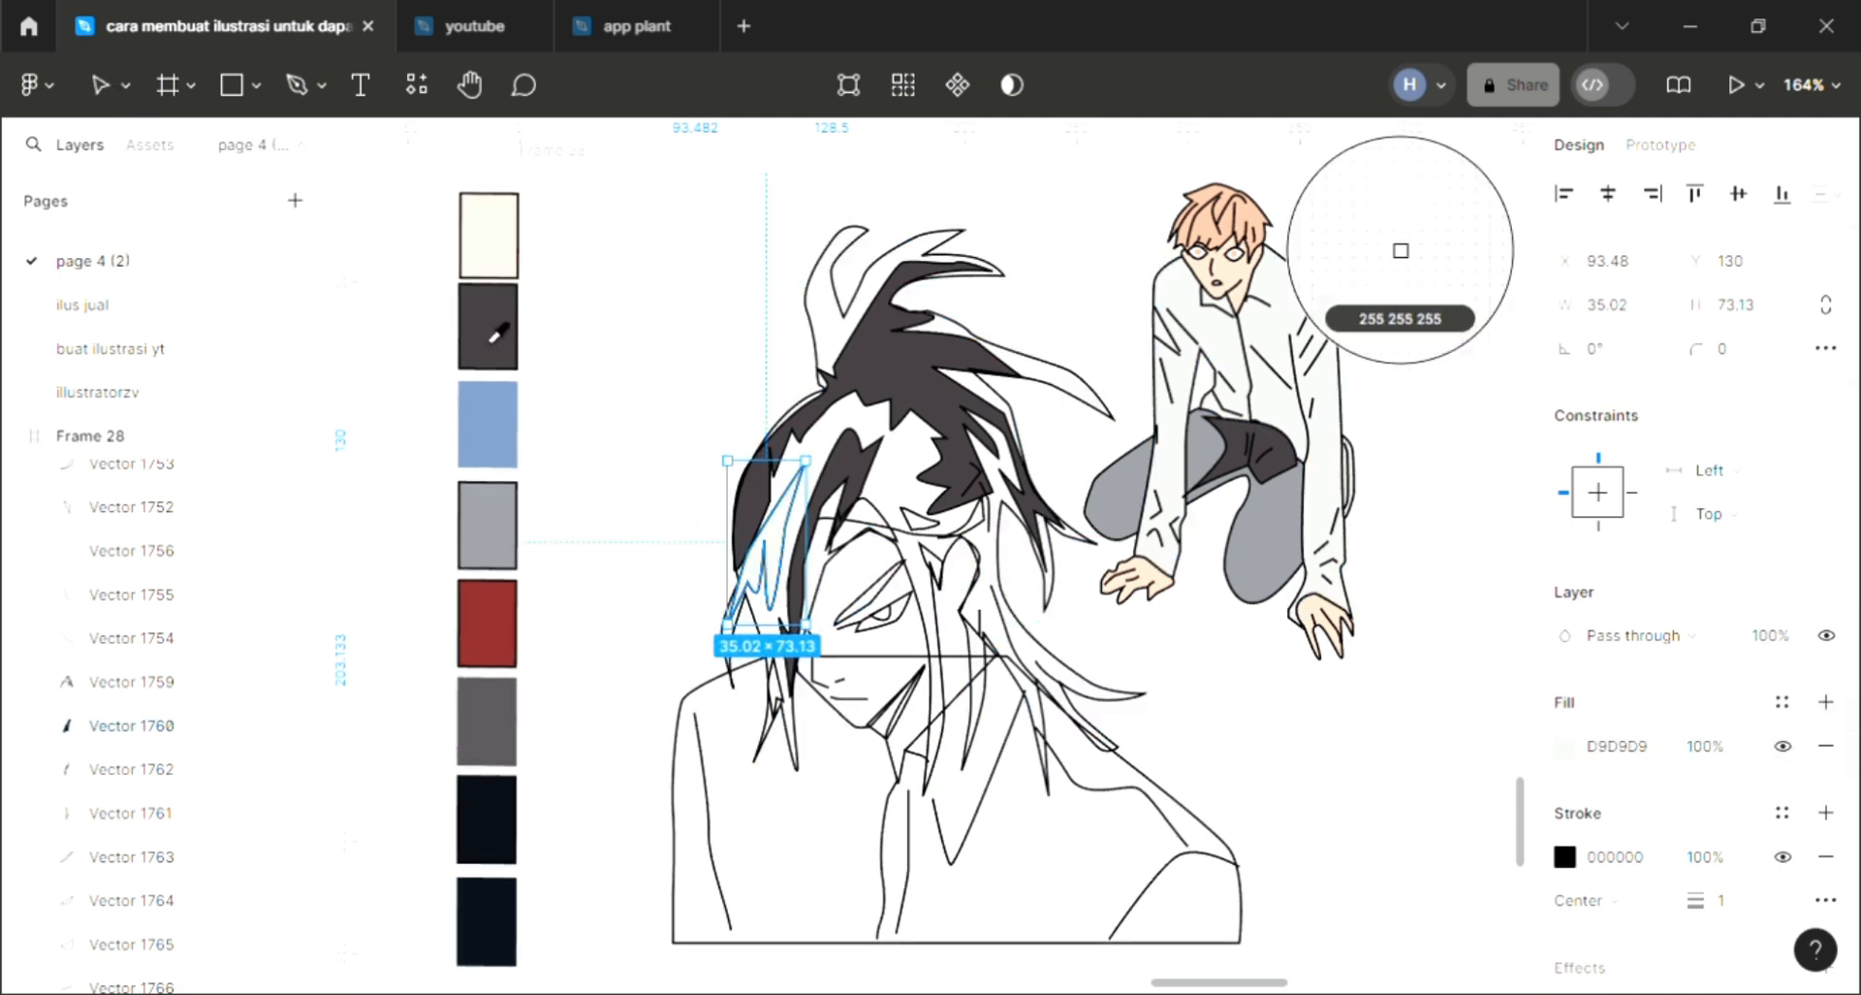
click(489, 326)
Fill the small pointed shape at the large figure's hairline with 403A3E from the dark palette swatch and deselect it.
click(933, 522)
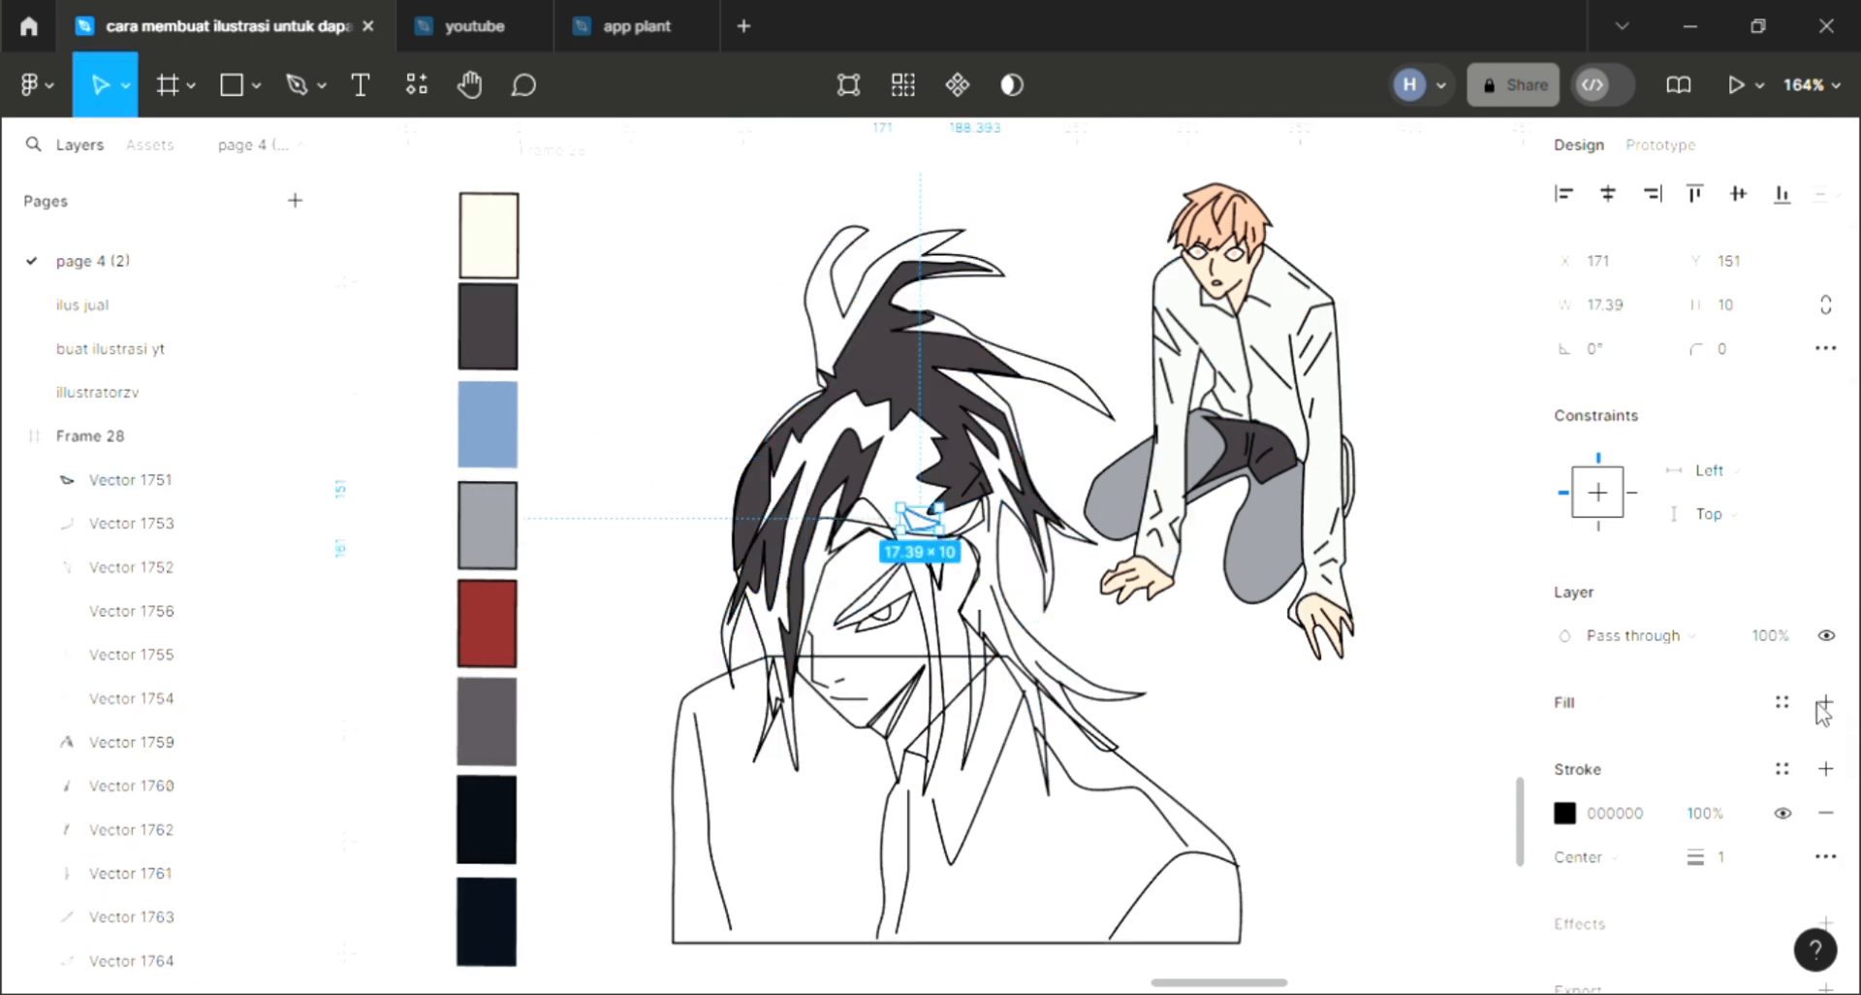
click(1826, 702)
key(i)
click(488, 329)
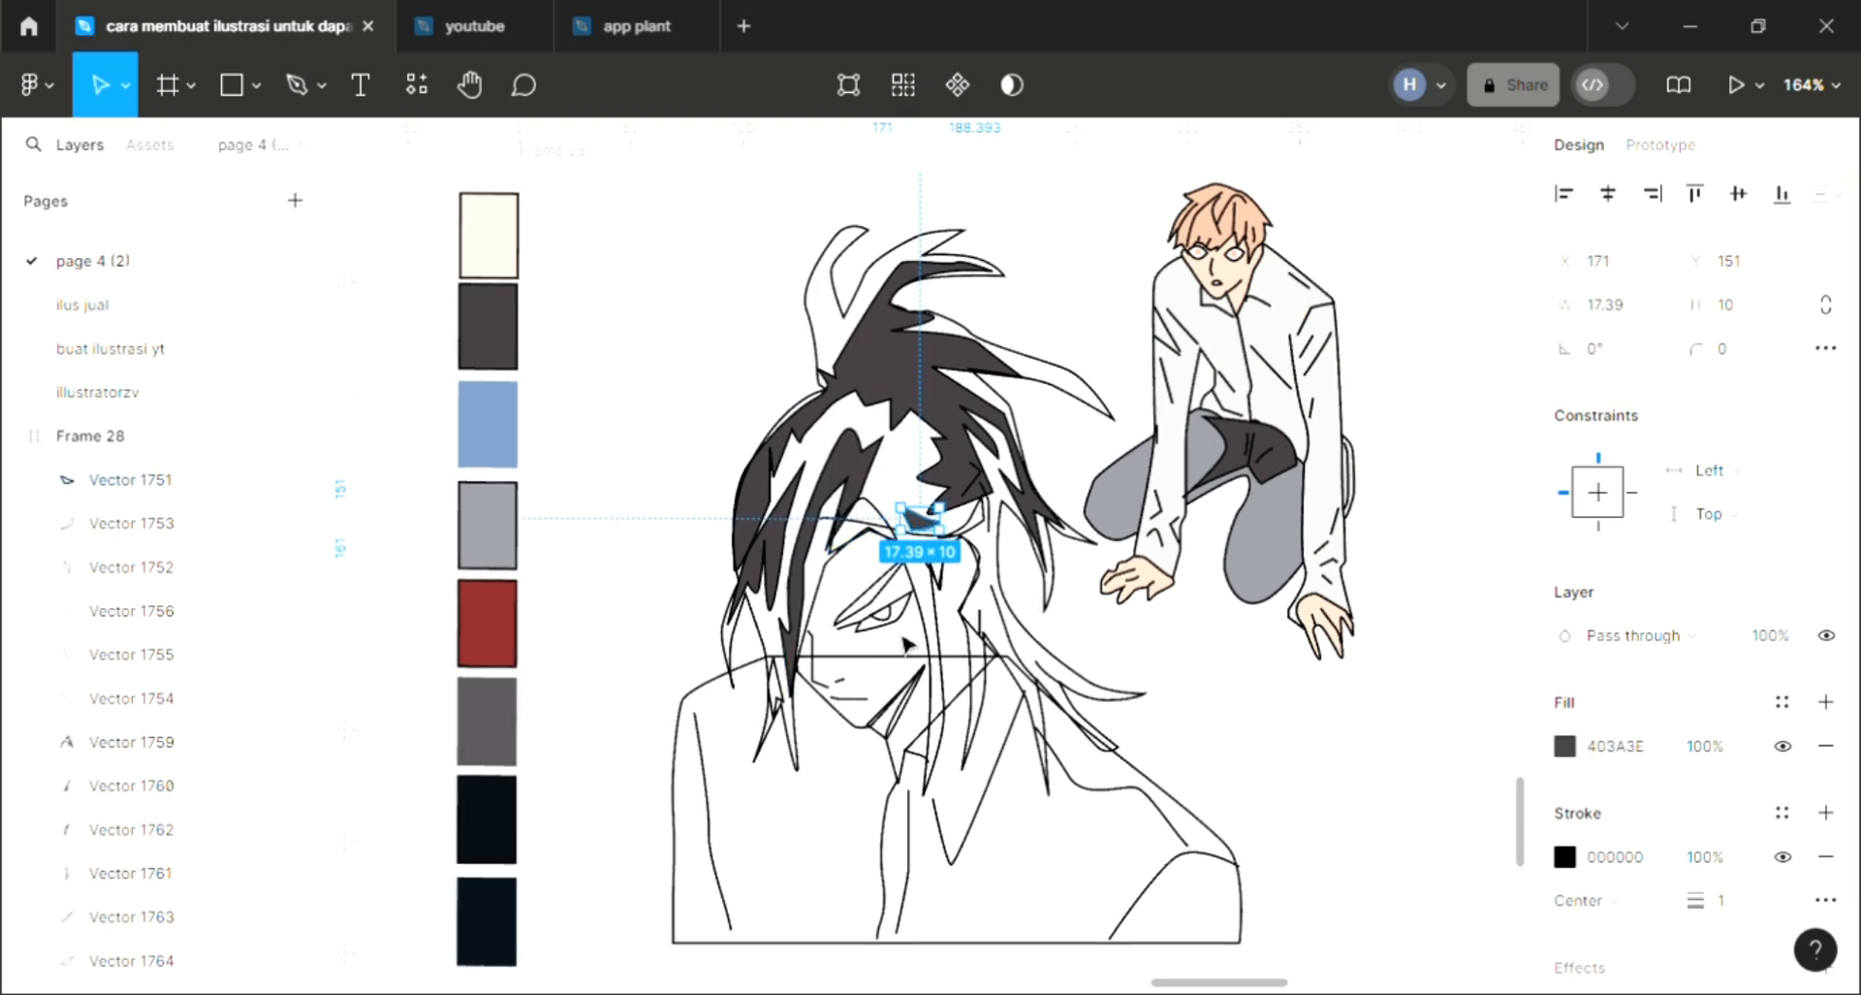
key(Escape)
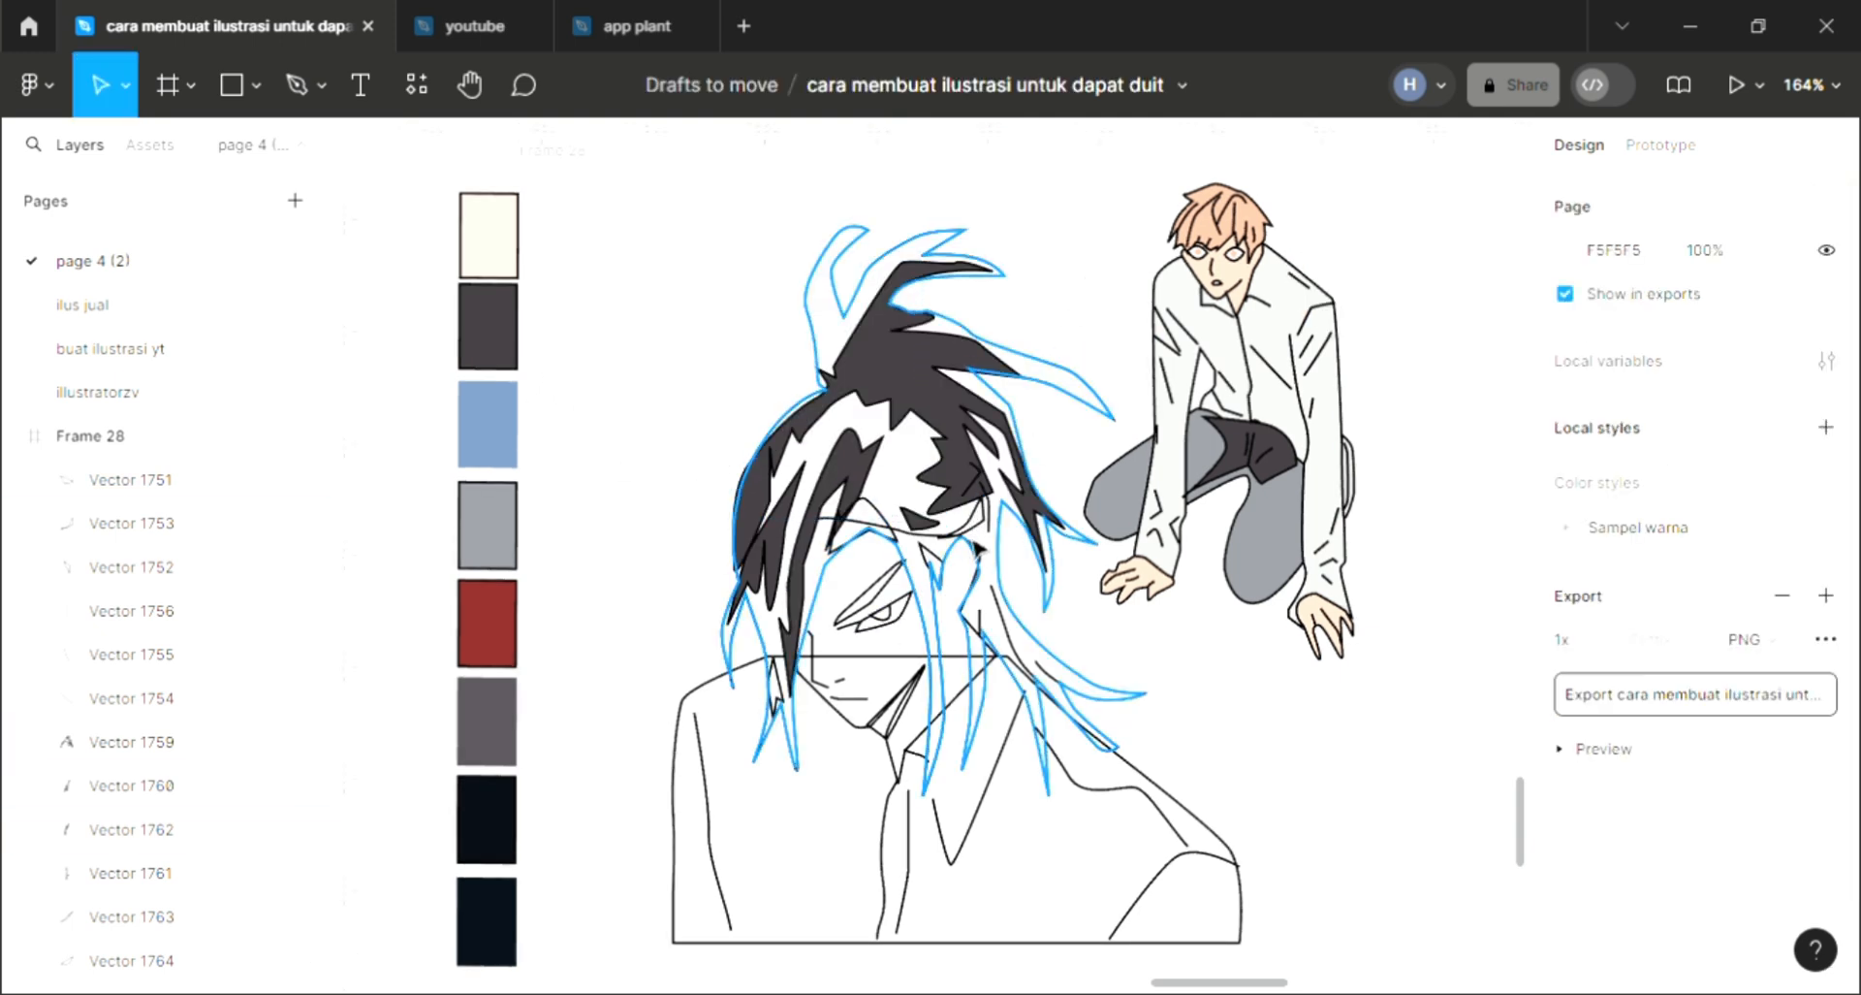
Add a D9D9D9 fill to the small curved strand beside the pointed hairline shape and deselect it.
click(975, 549)
click(974, 525)
click(1825, 702)
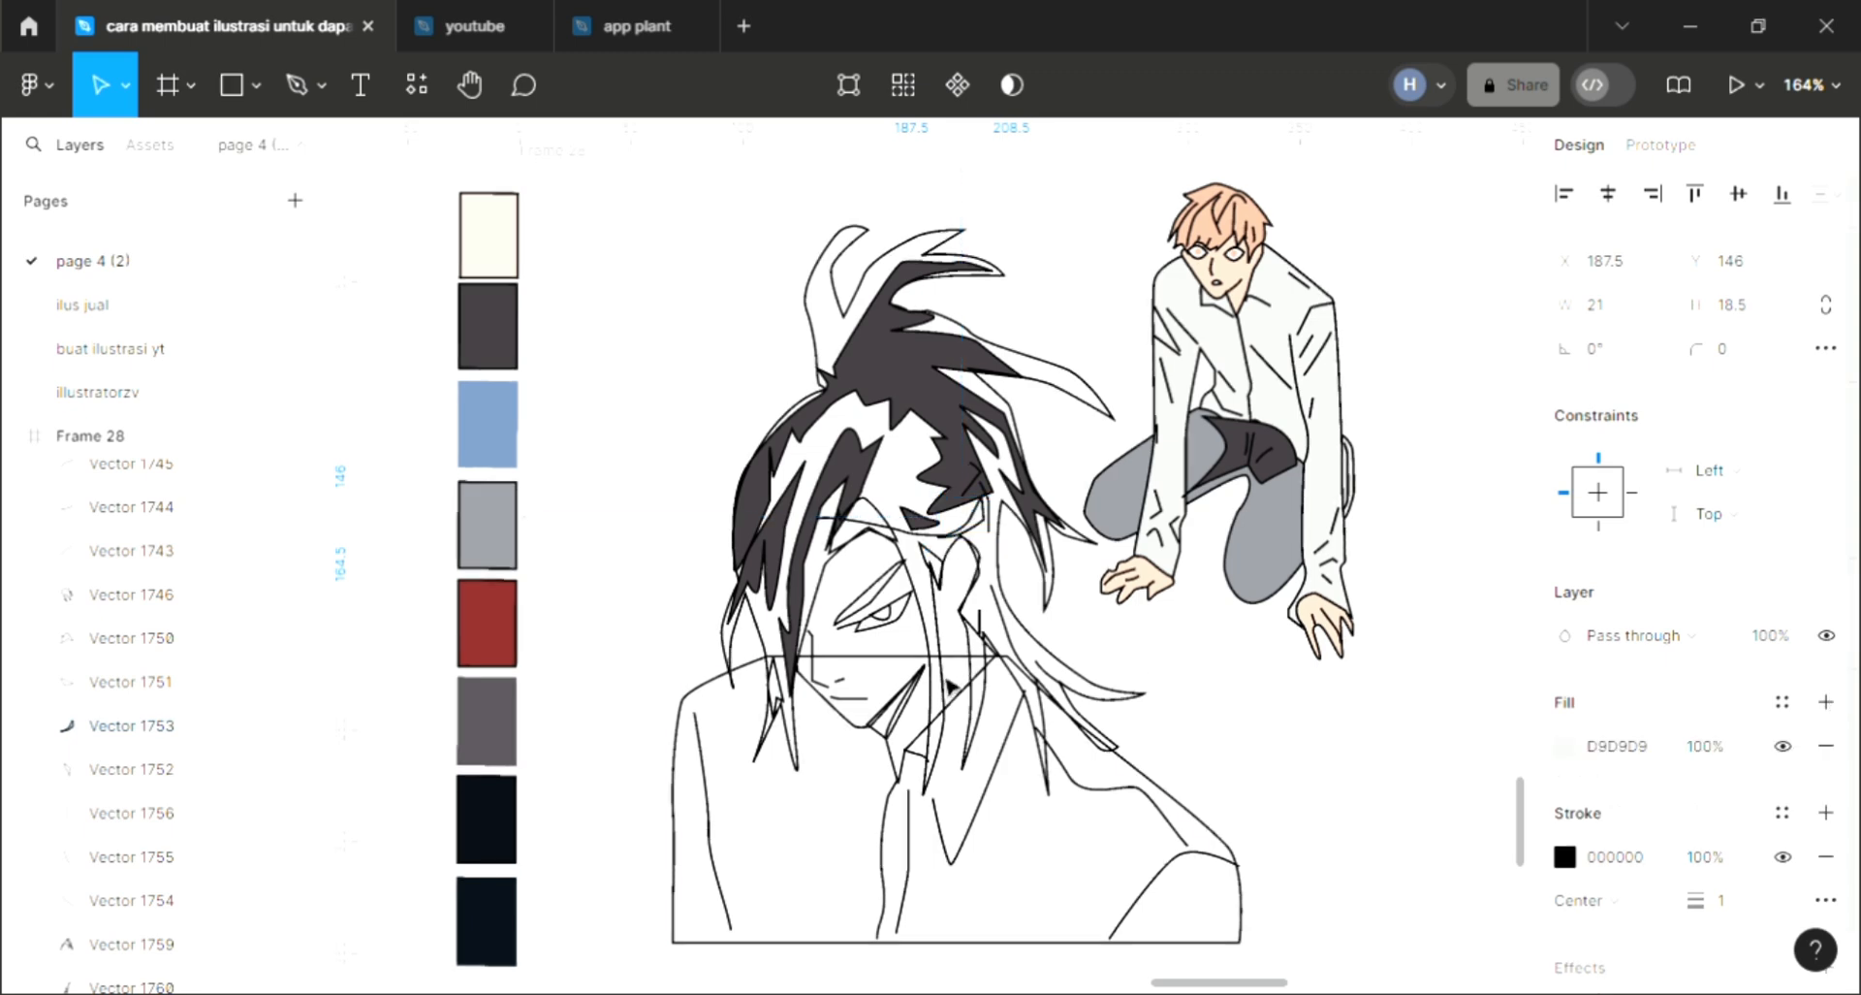
key(i)
key(Escape)
key(Escape)
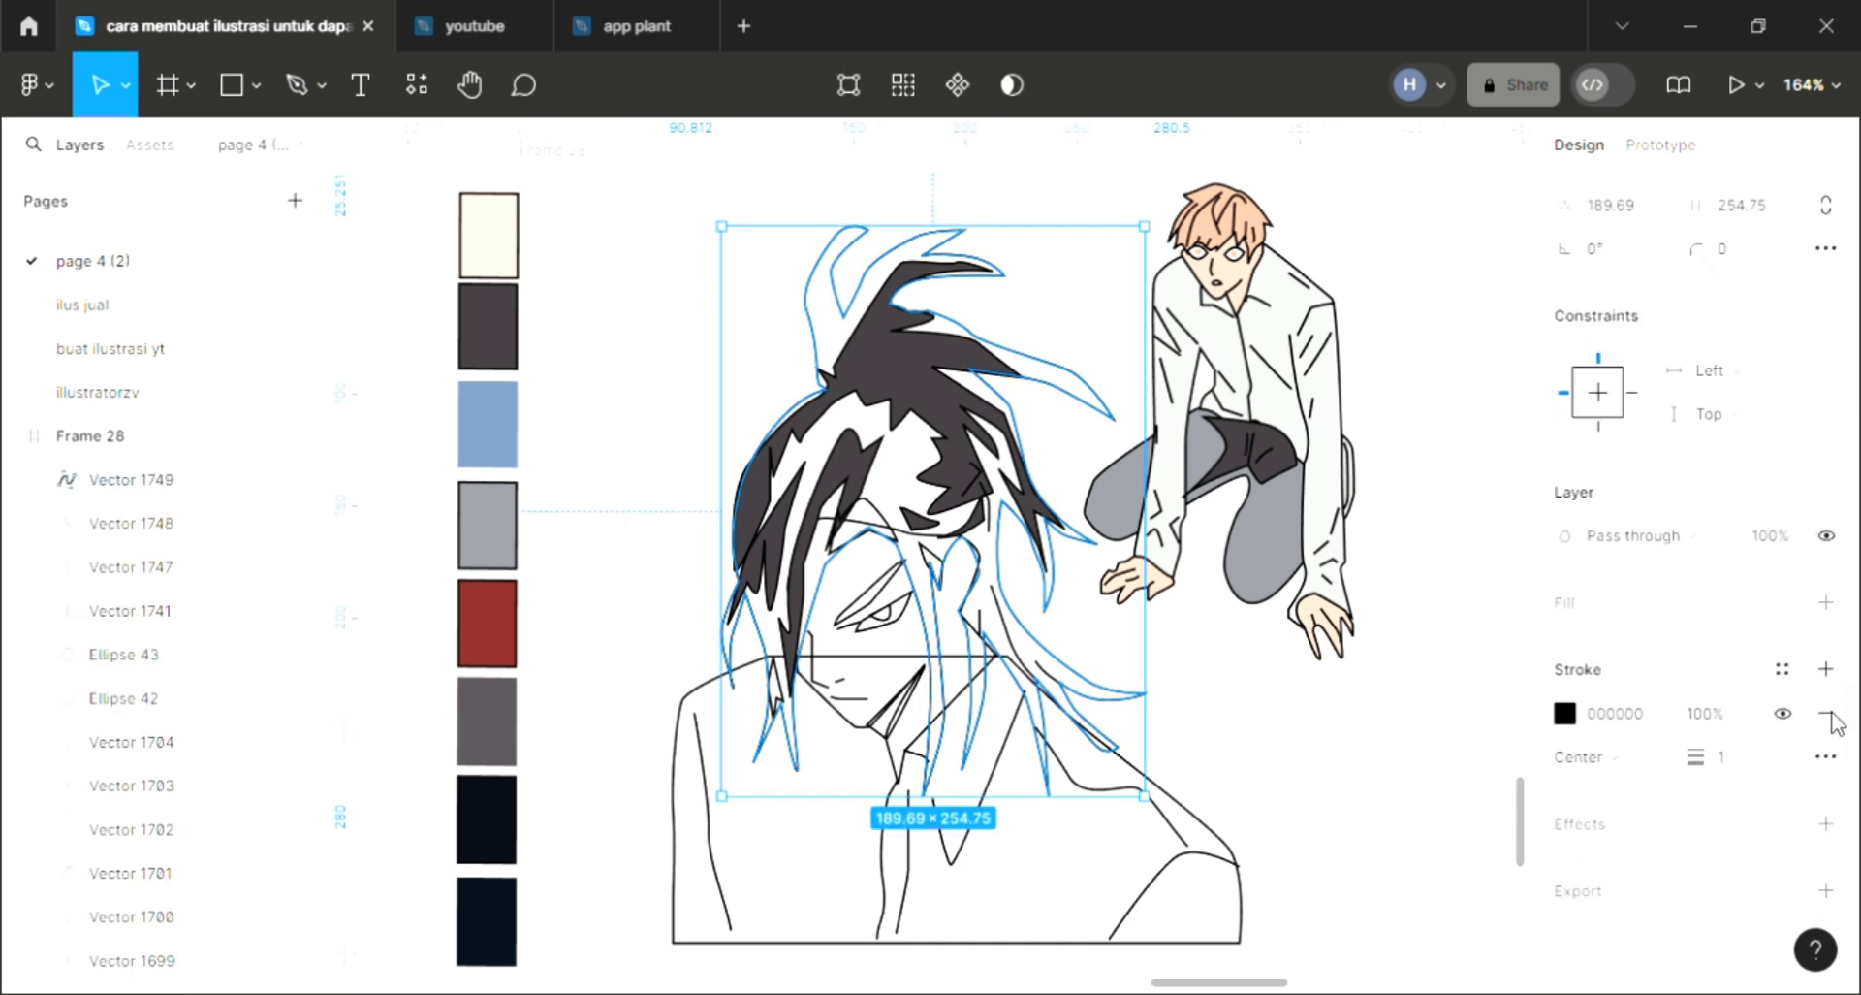
Add a D9D9D9 fill to the large figure's overall hair outline and send it behind the dark hair shapes.
click(1828, 603)
key(ctrl+shift+bracketleft)
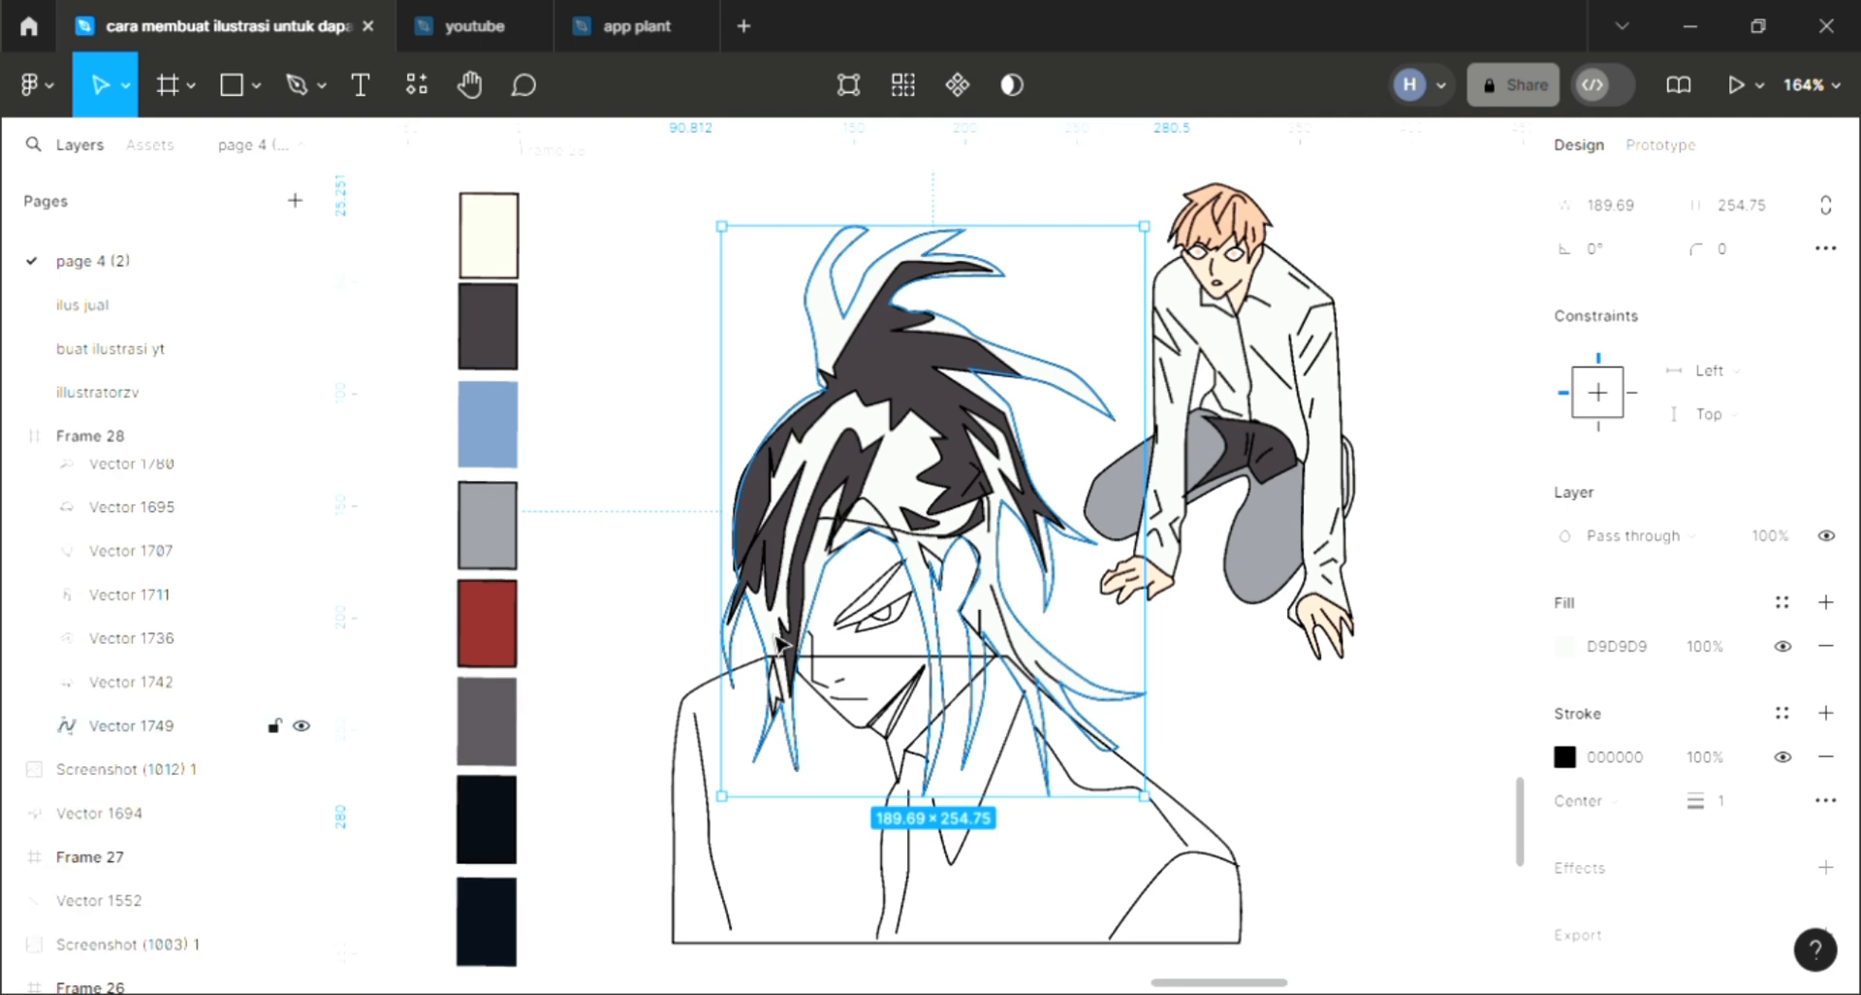
Fill the large figure's overall hair outline with 8B8E94 from the grey palette swatch and deselect it.
key(i)
click(498, 533)
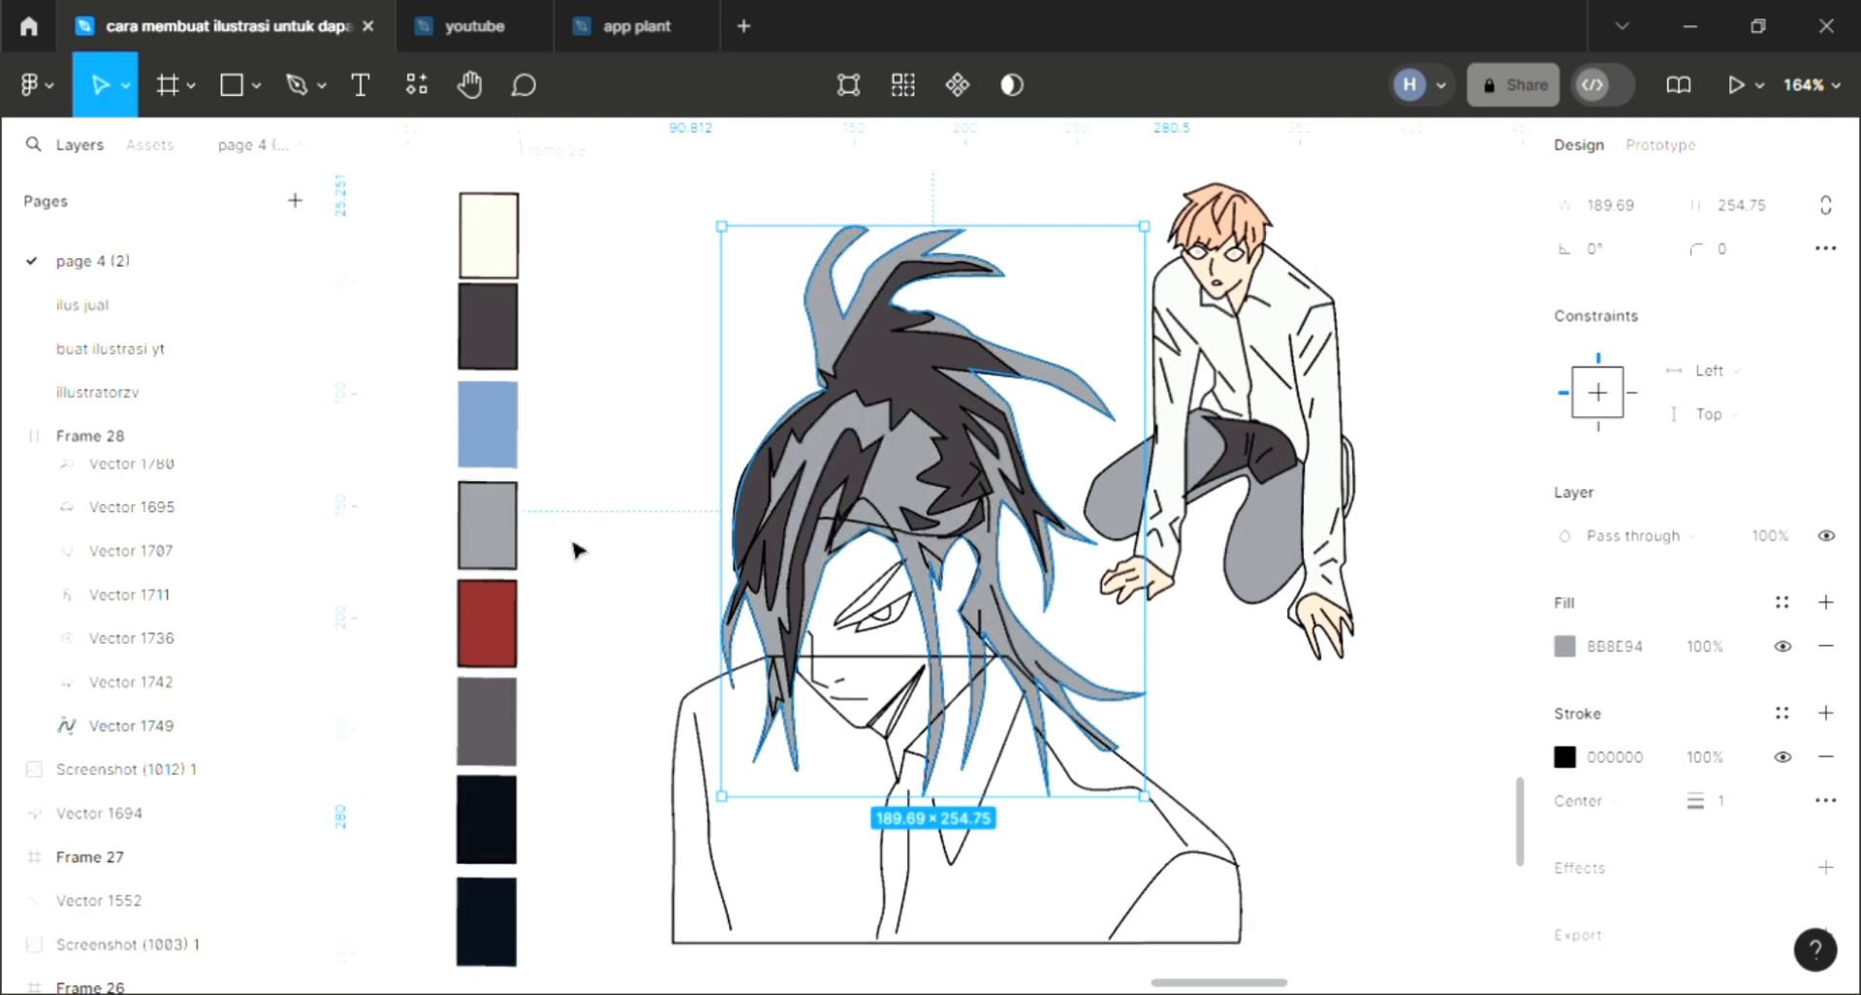
key(Escape)
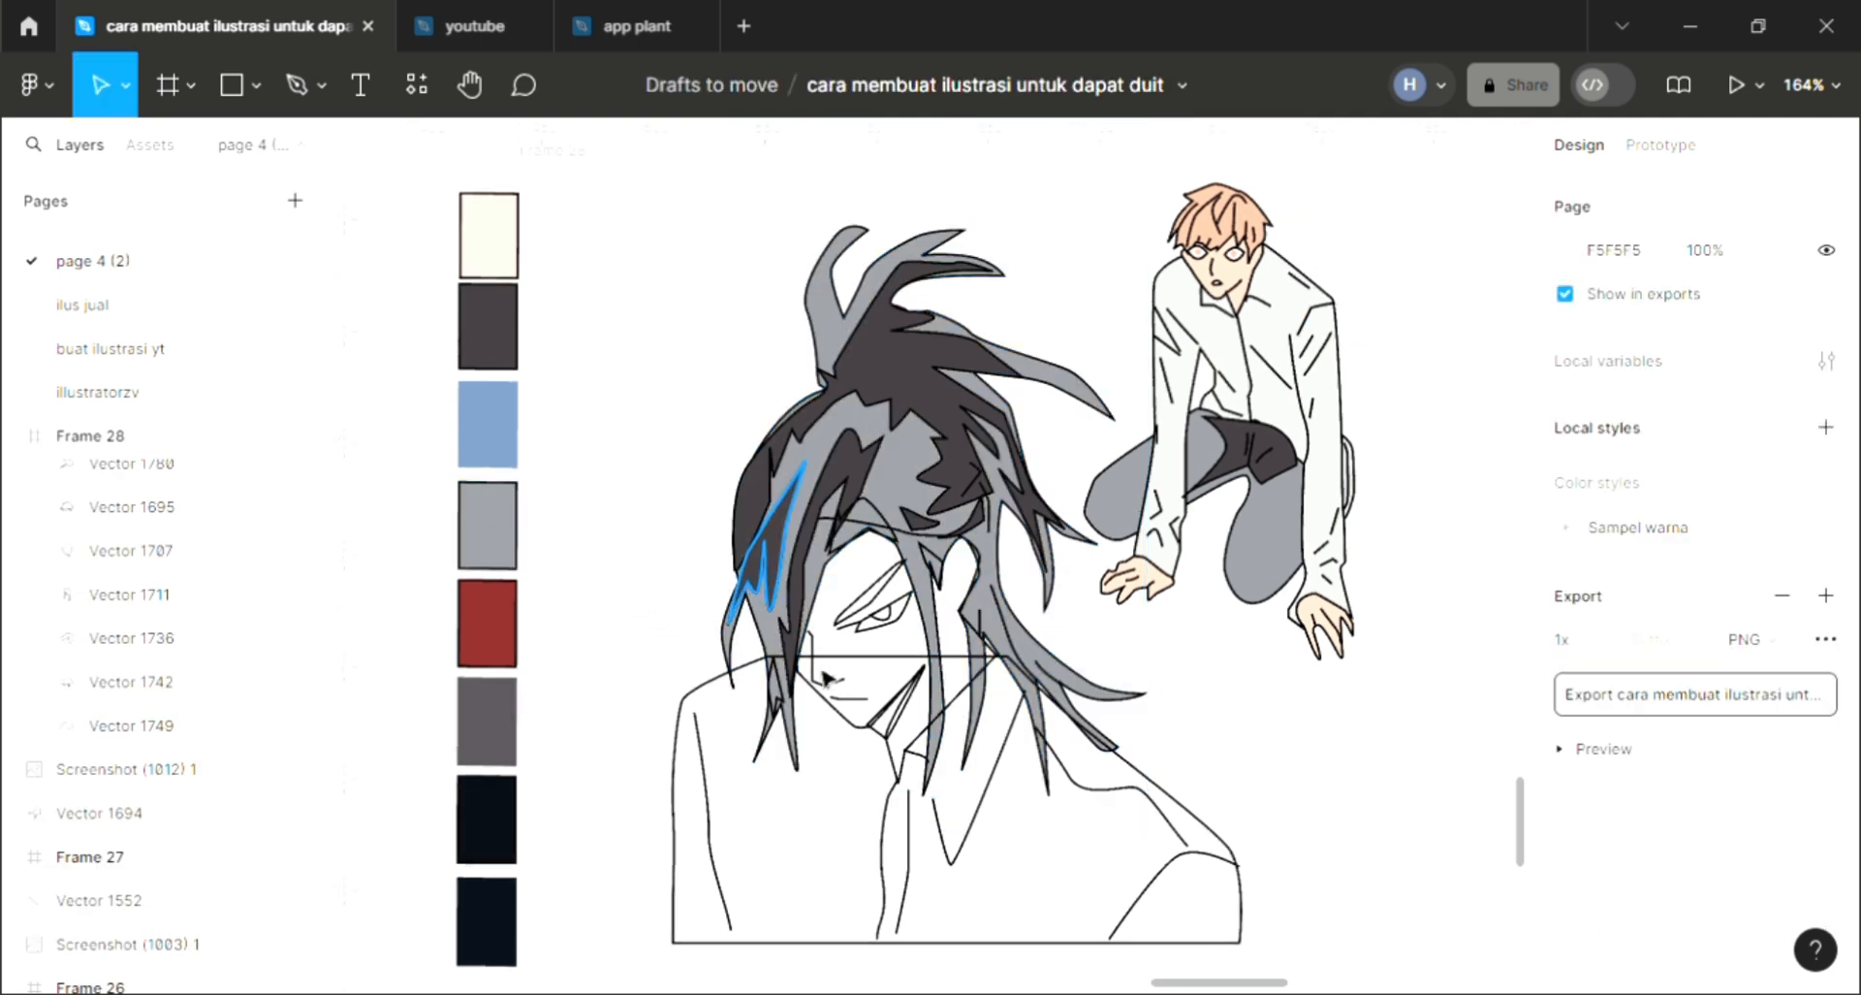
Fill the large figure's overall hair outline with the blue palette swatch colour and deselect it.
click(977, 610)
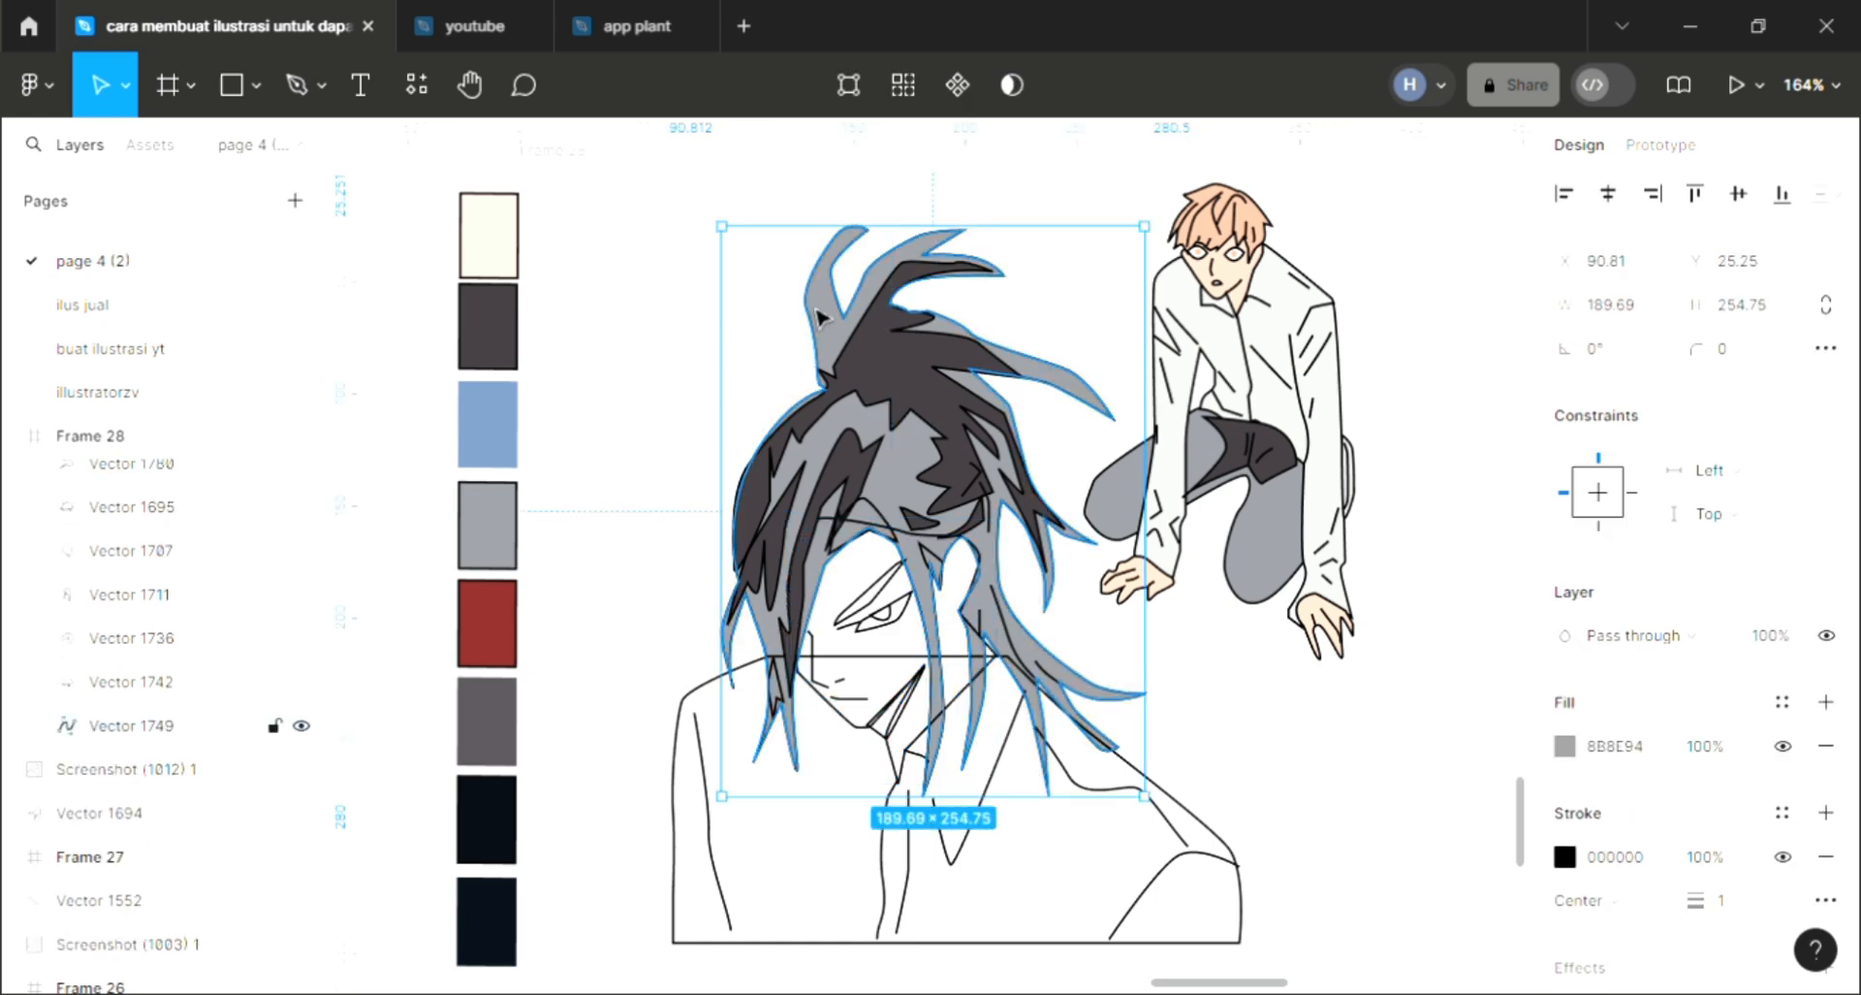
click(563, 434)
click(1210, 766)
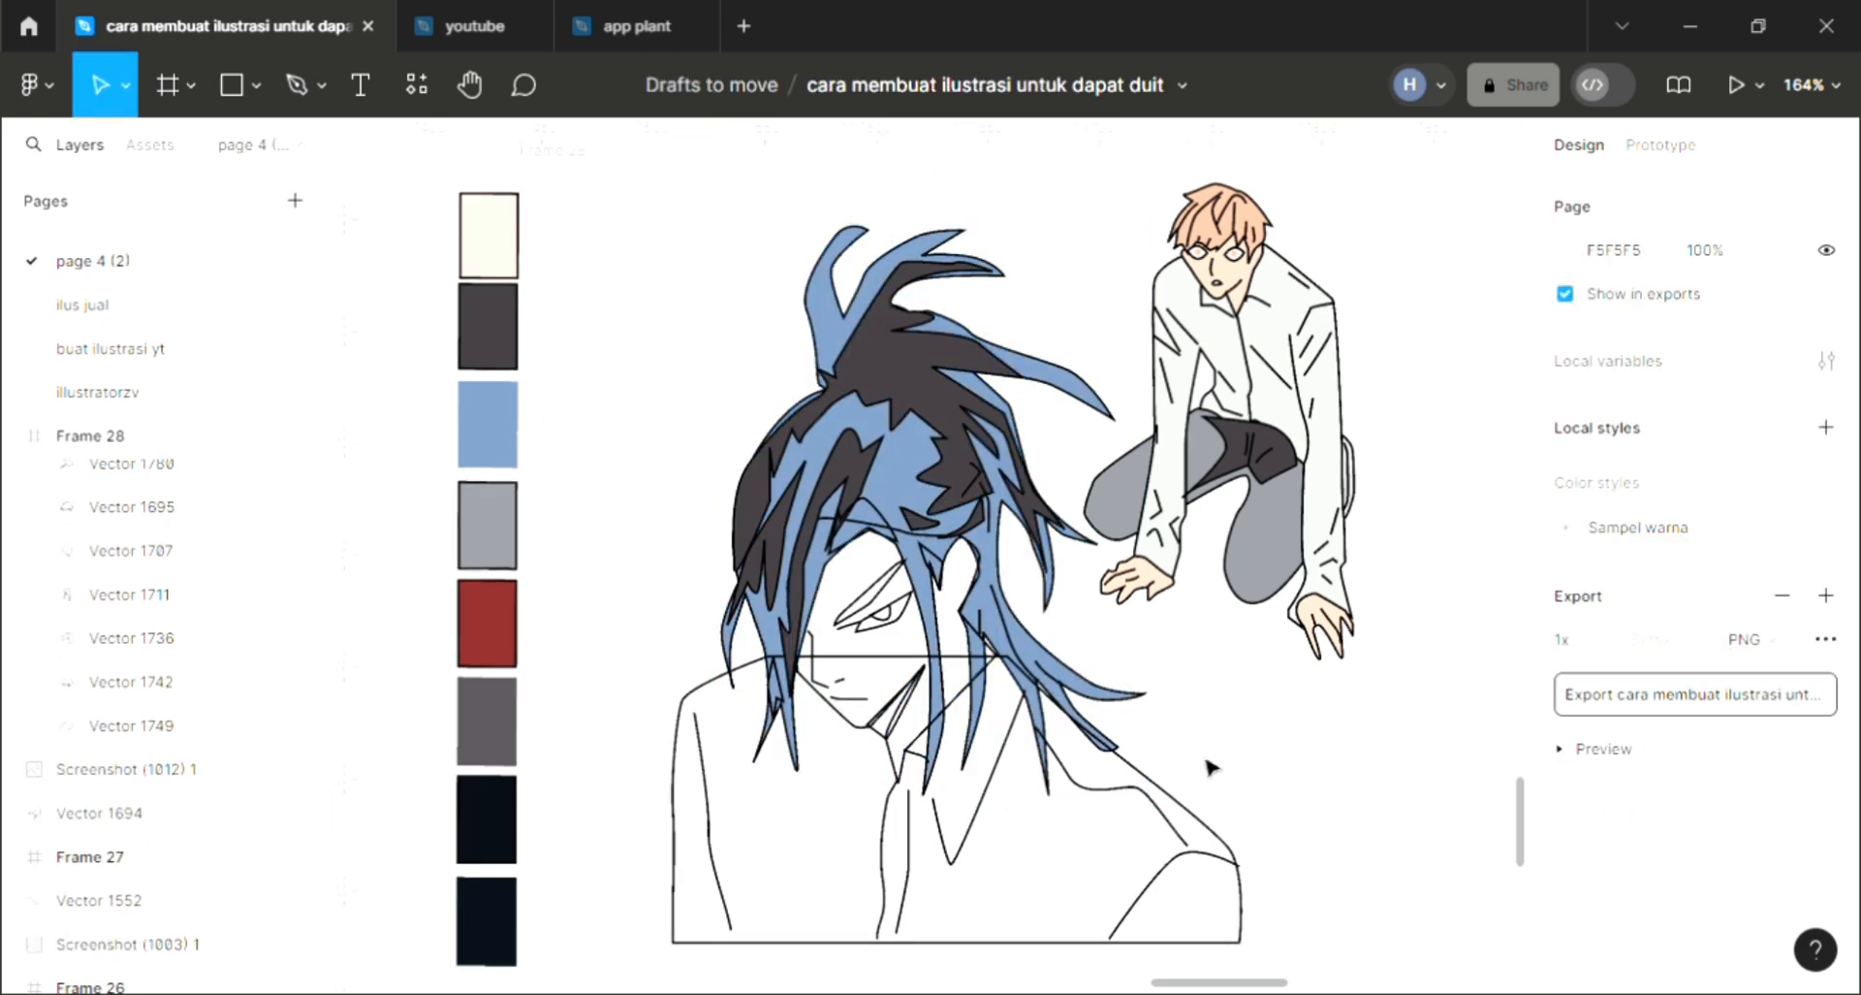
Add a fill to the tiny narrow strand beside the large figure's cheek and set it to the dark hair colour 403A3E.
scroll(1214, 766, up, 1)
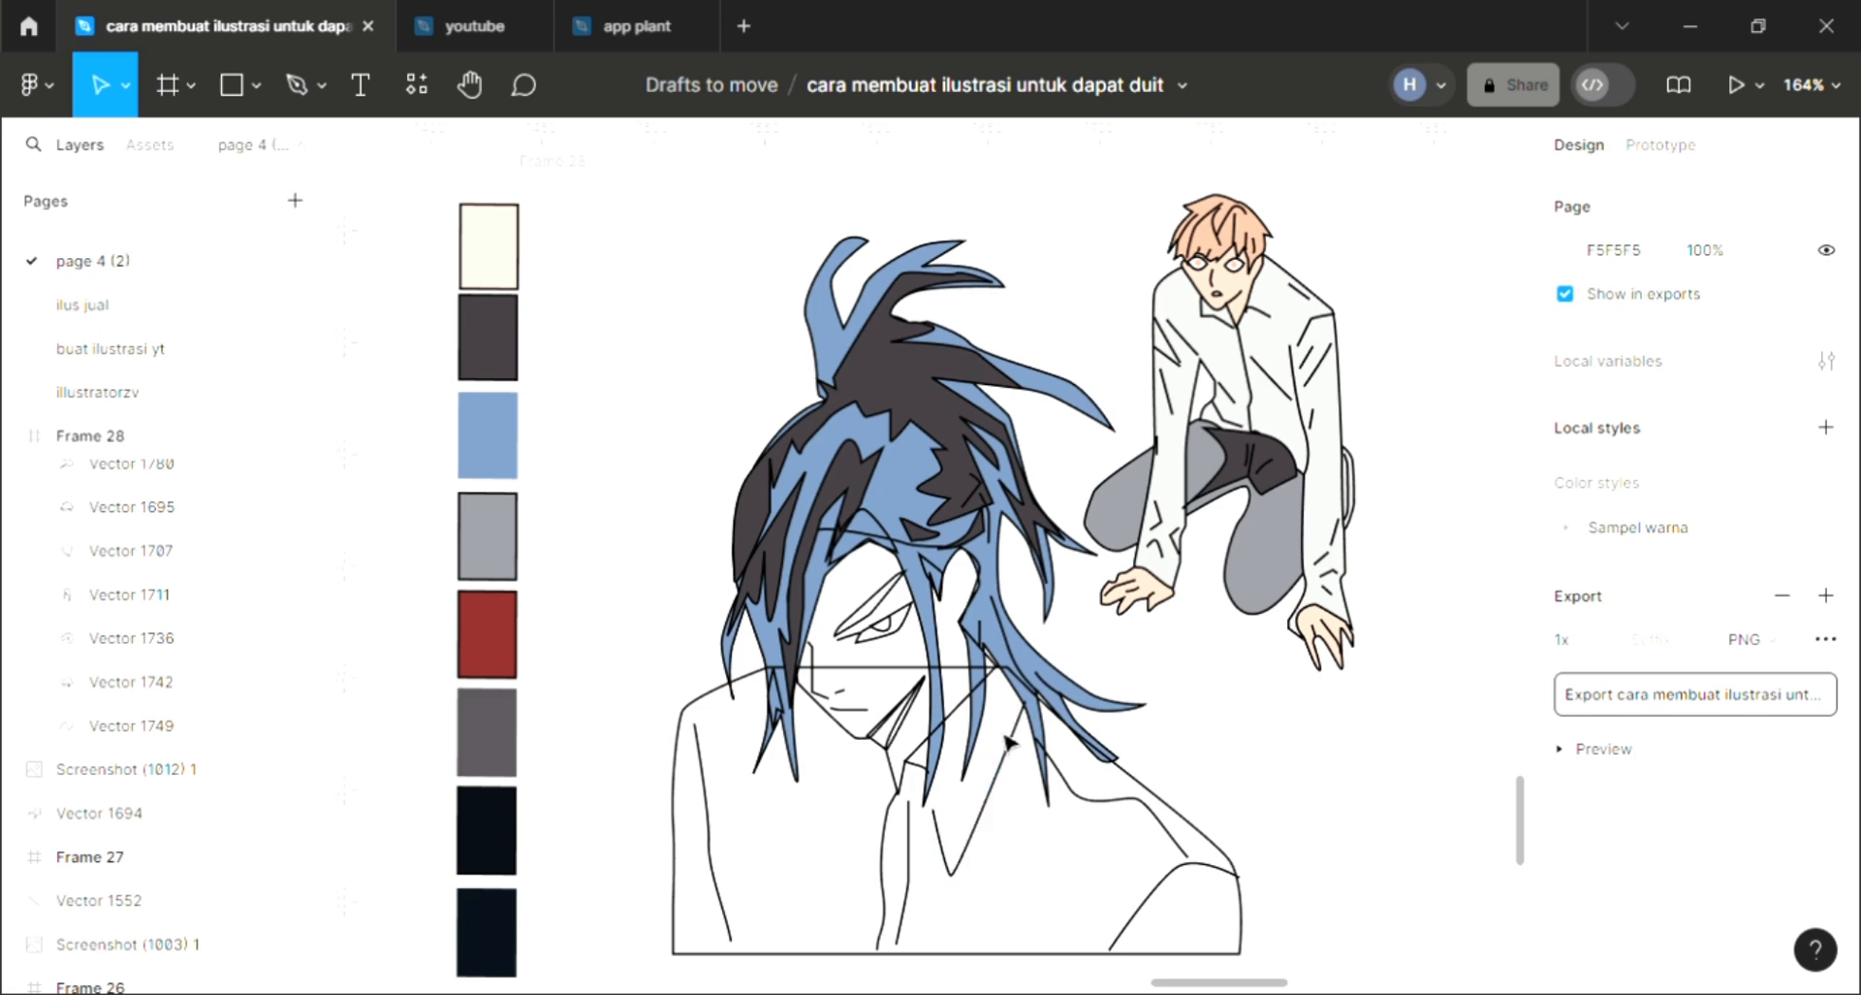
ctrl+scroll(940, 667, up, 3)
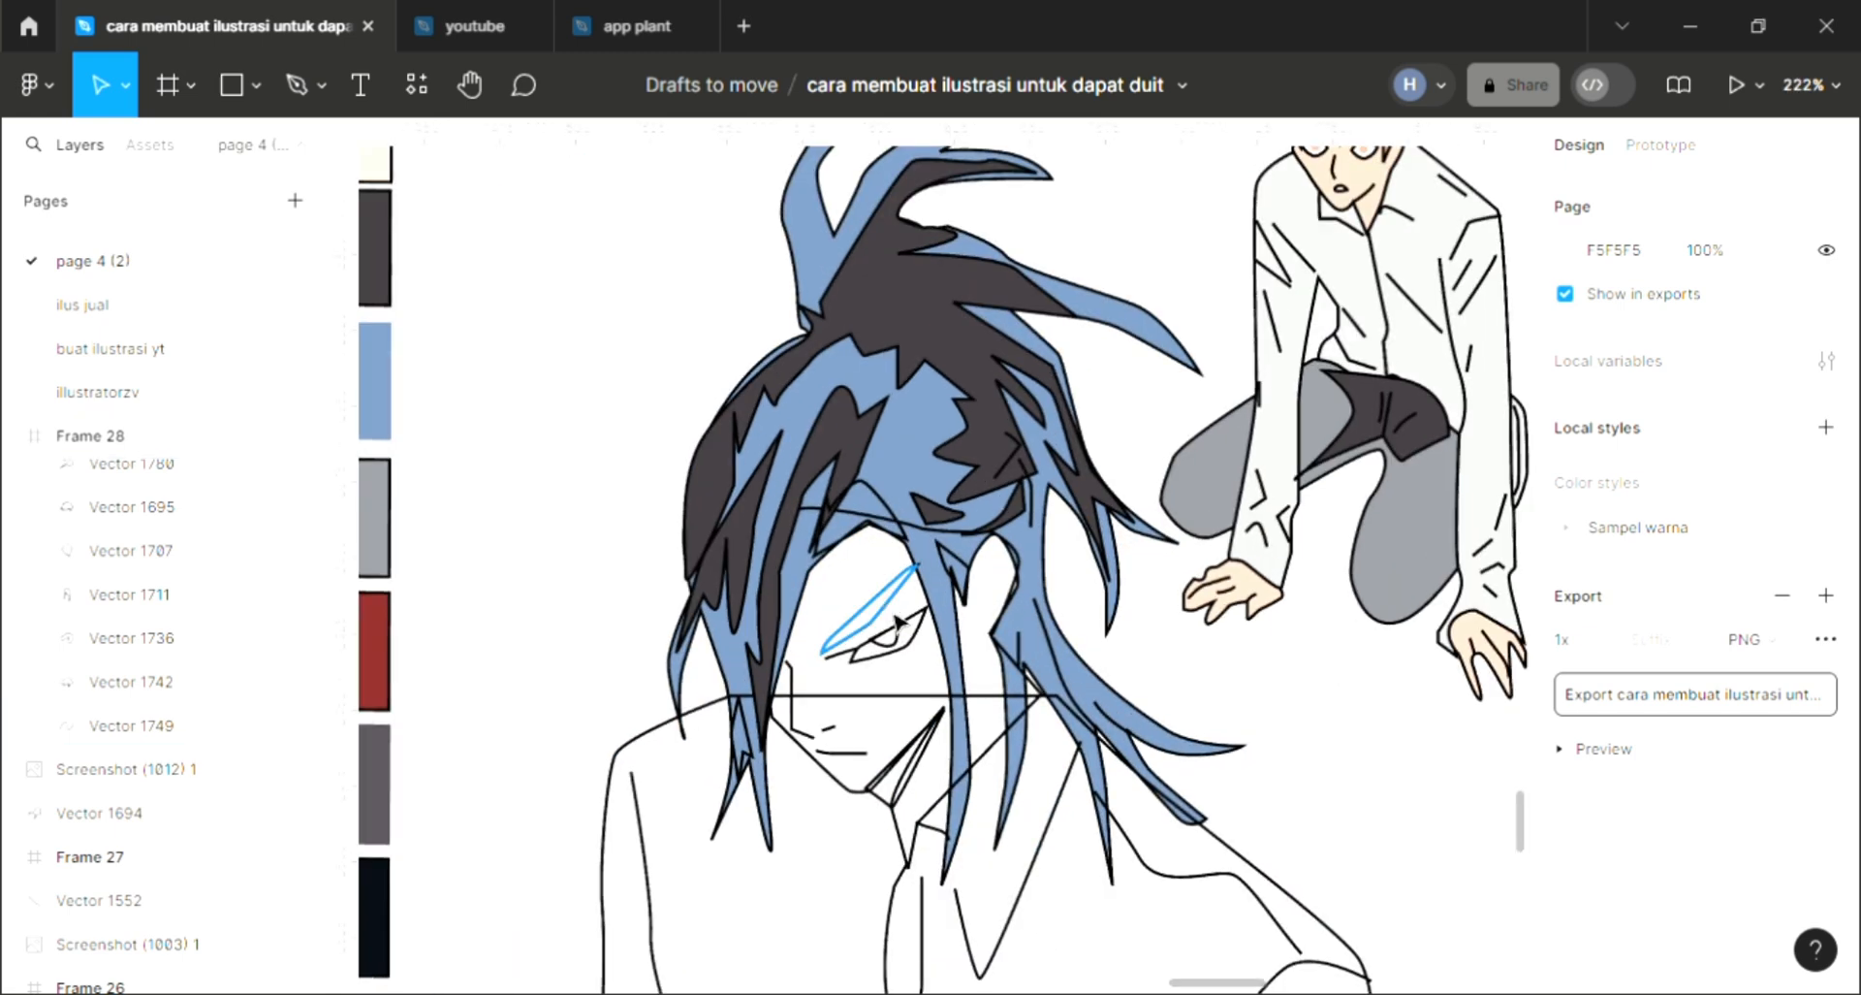
click(899, 621)
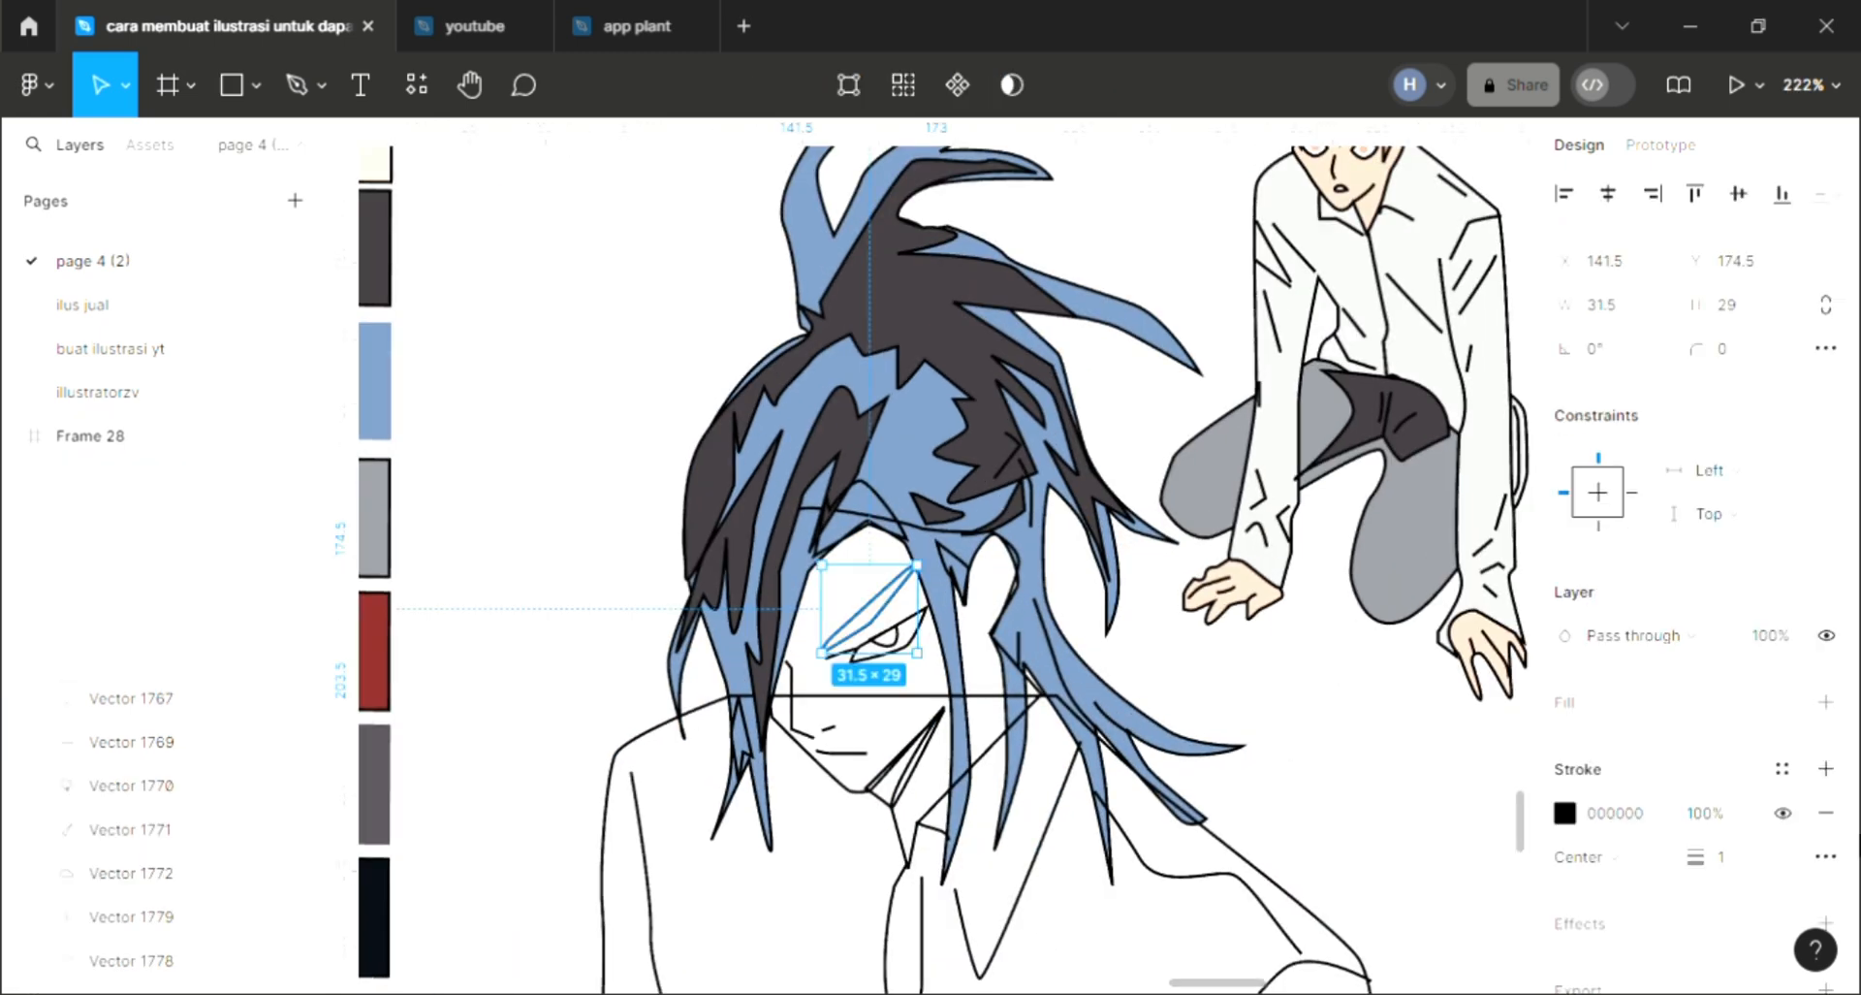
click(751, 754)
click(1827, 701)
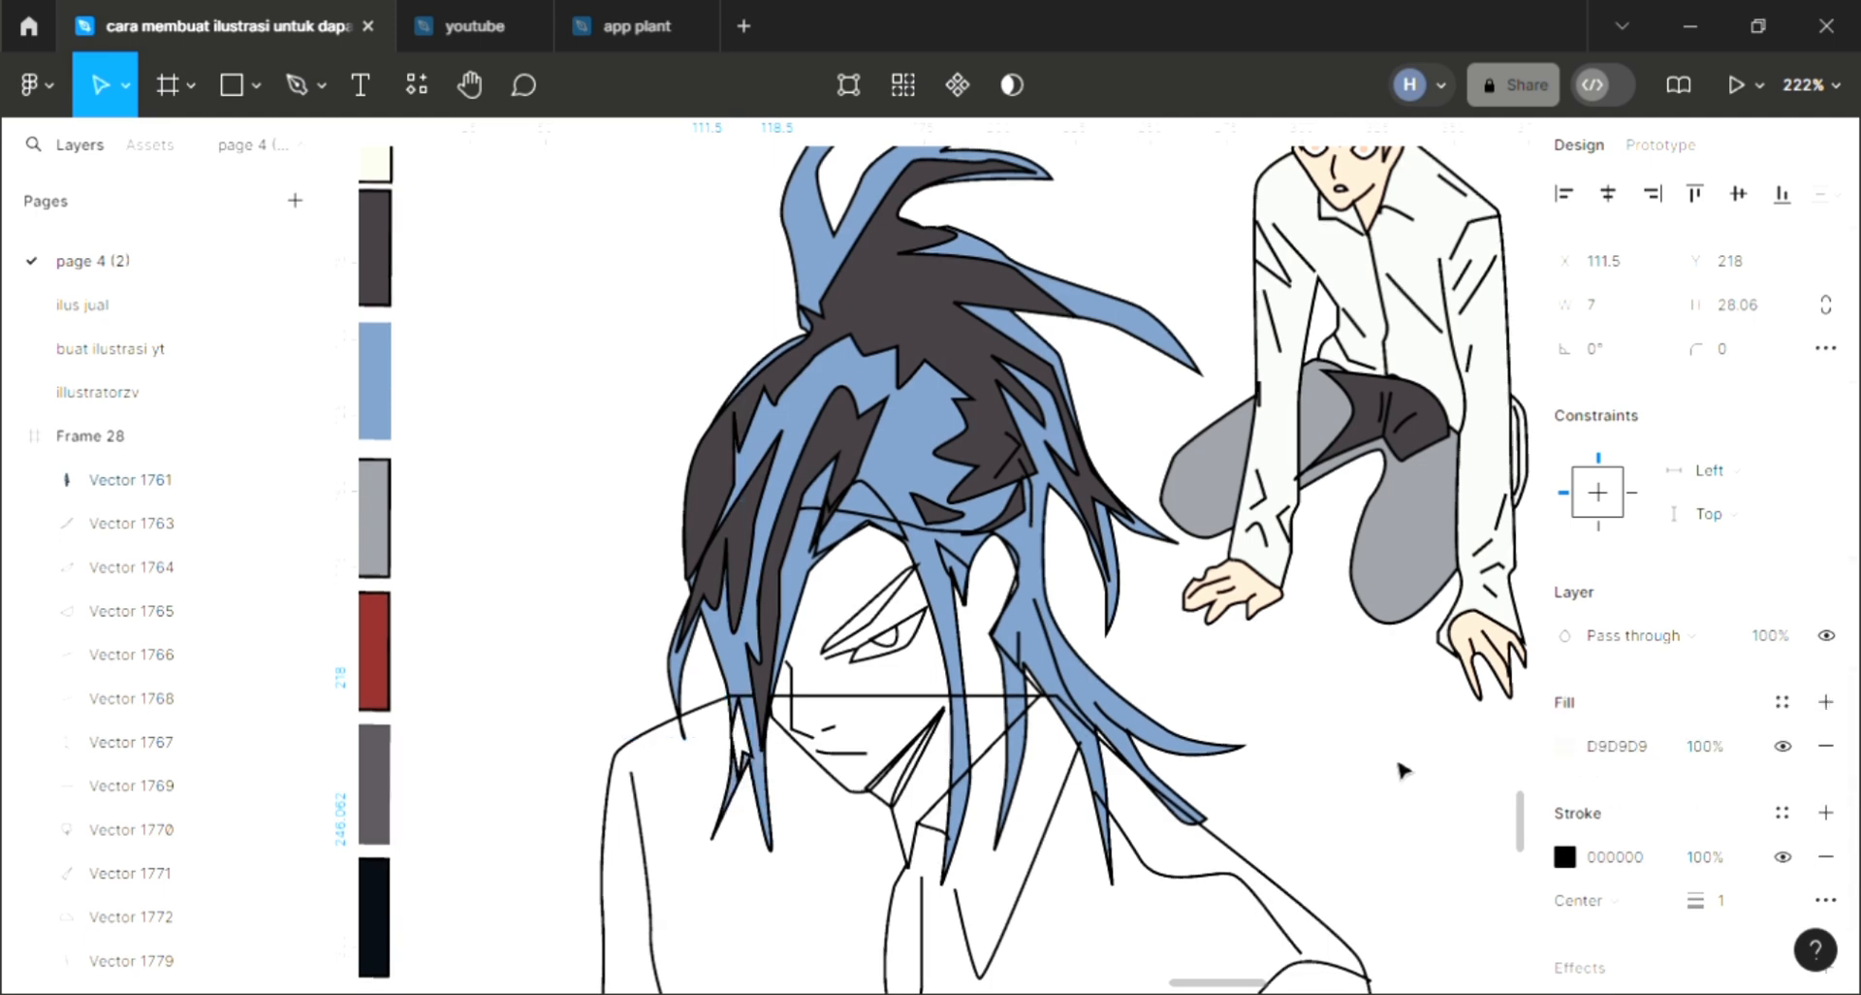
key(i)
key(Escape)
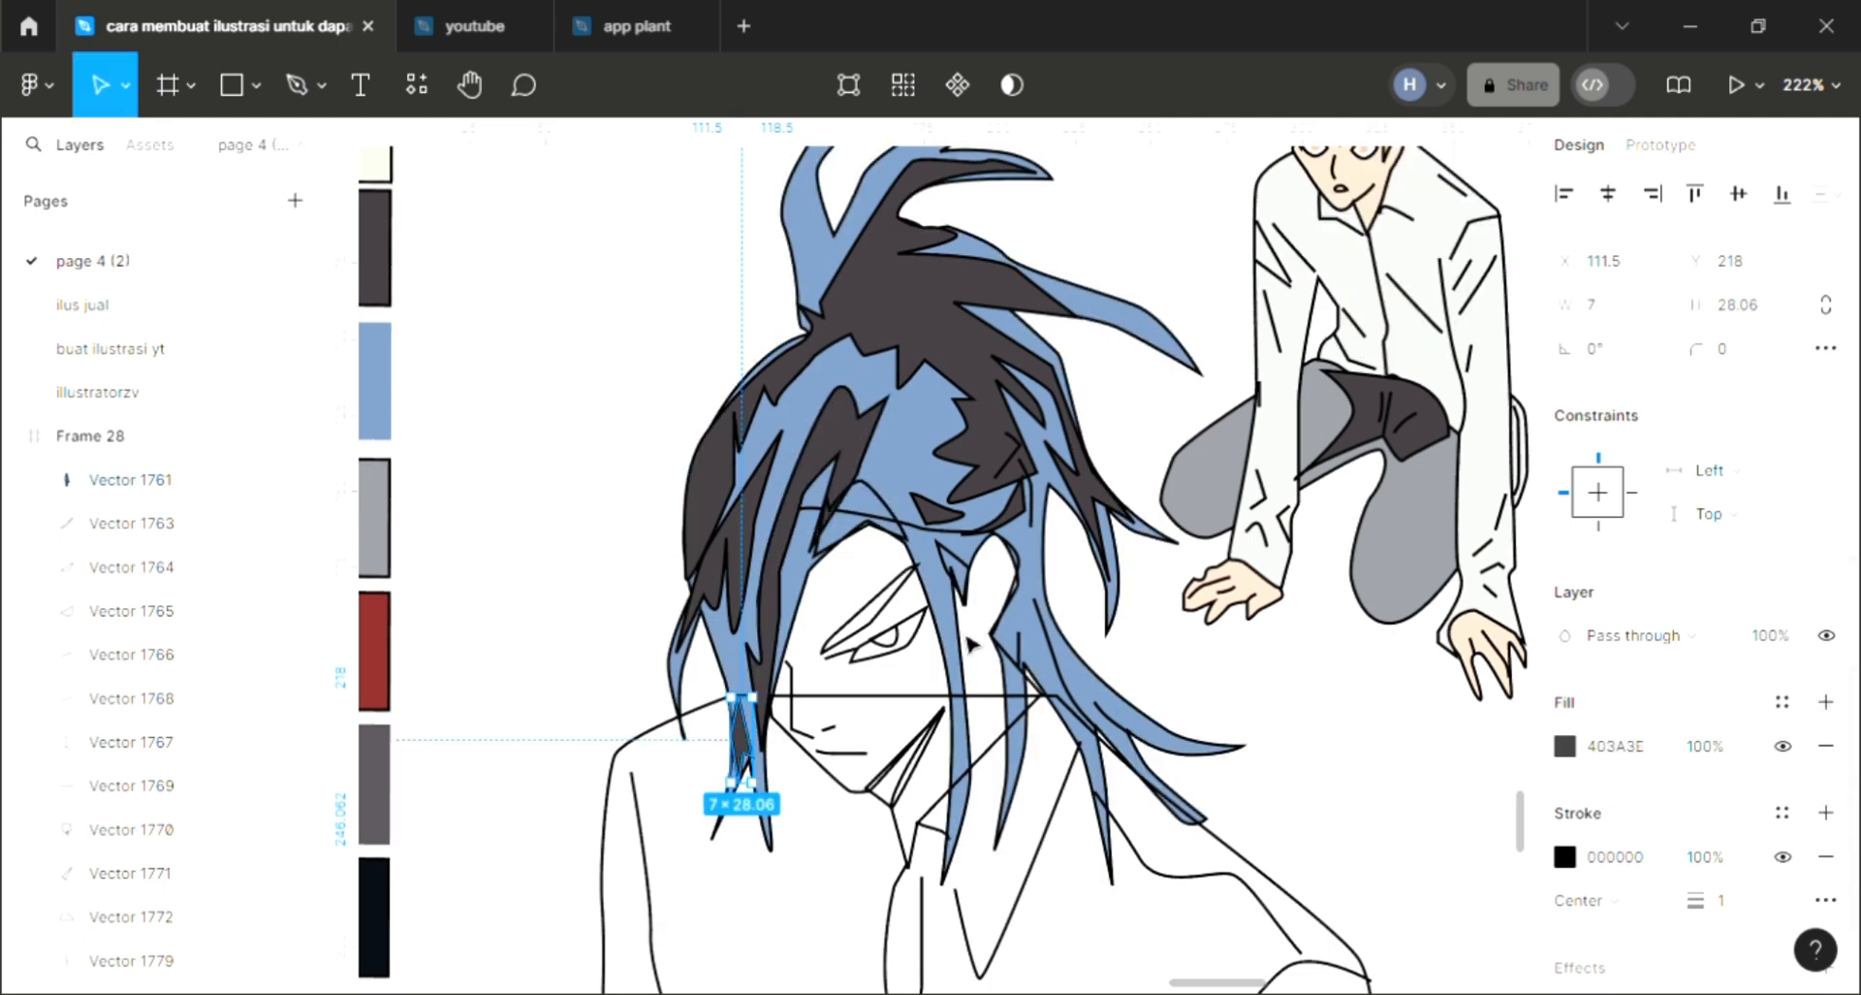
Fill the arched hair shape above the large figure's forehead with the dark hair colour 403A3E and deselect it.
click(131, 523)
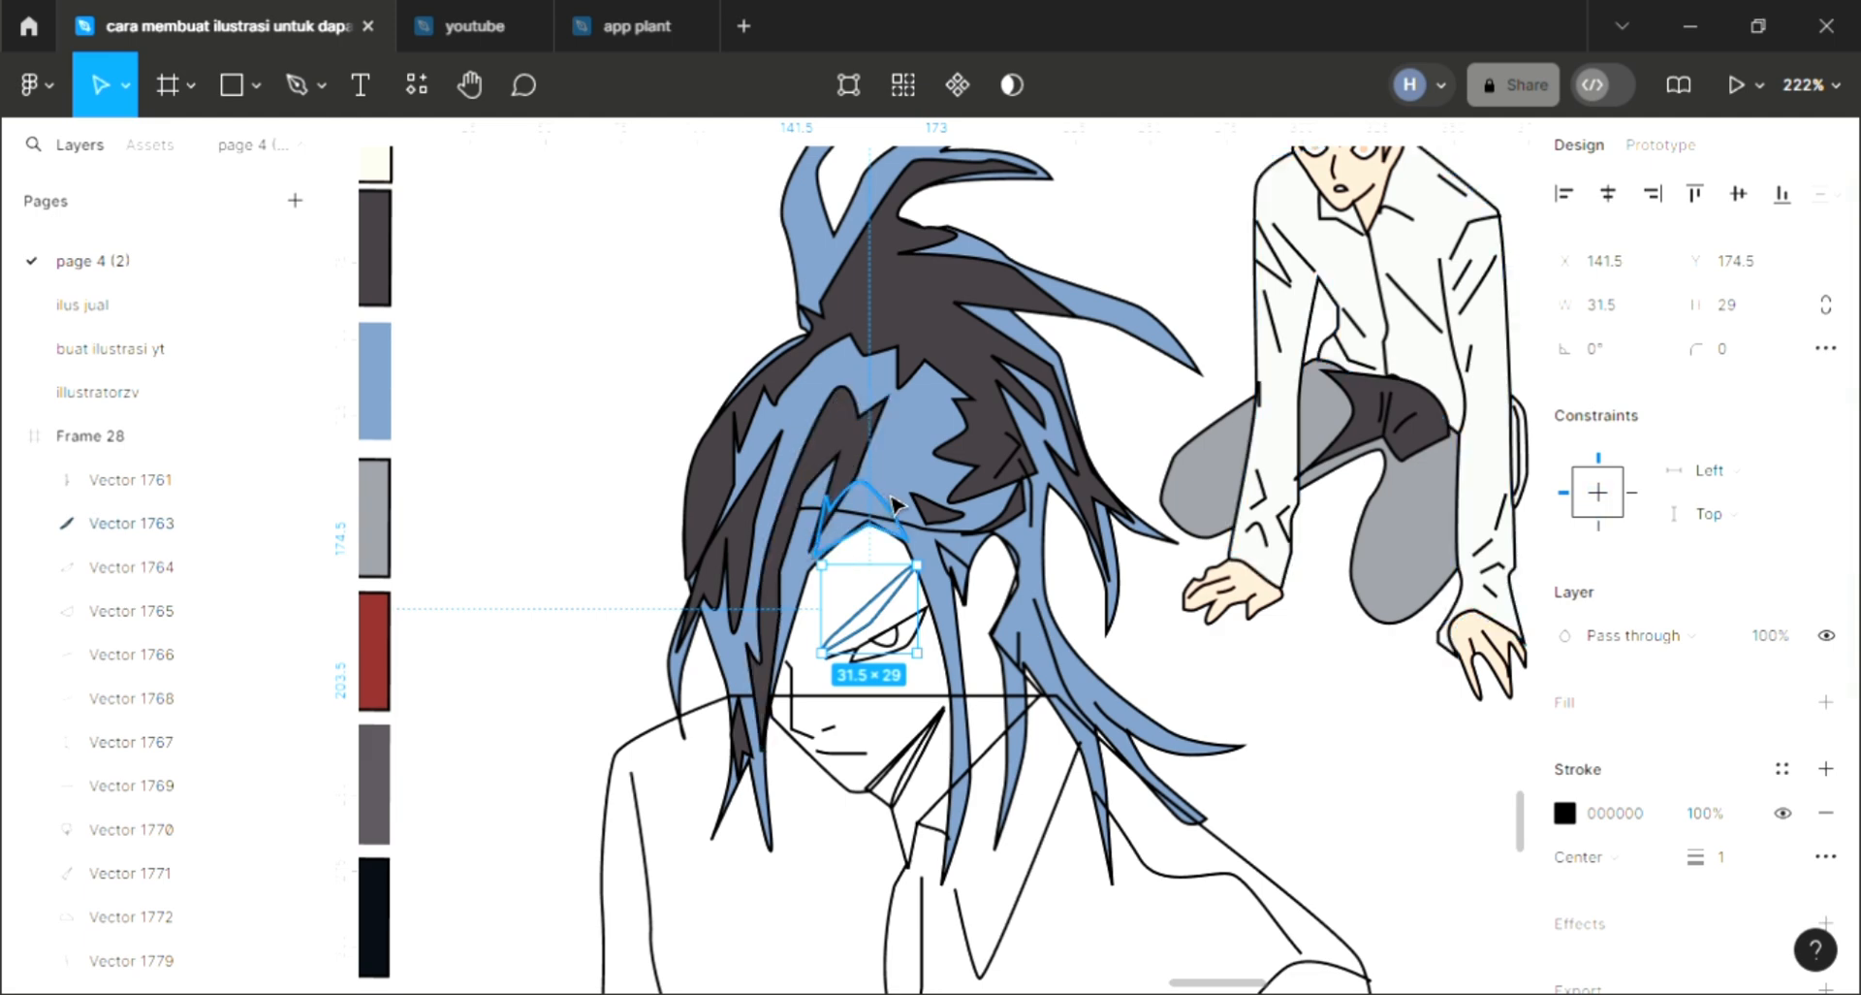
click(857, 490)
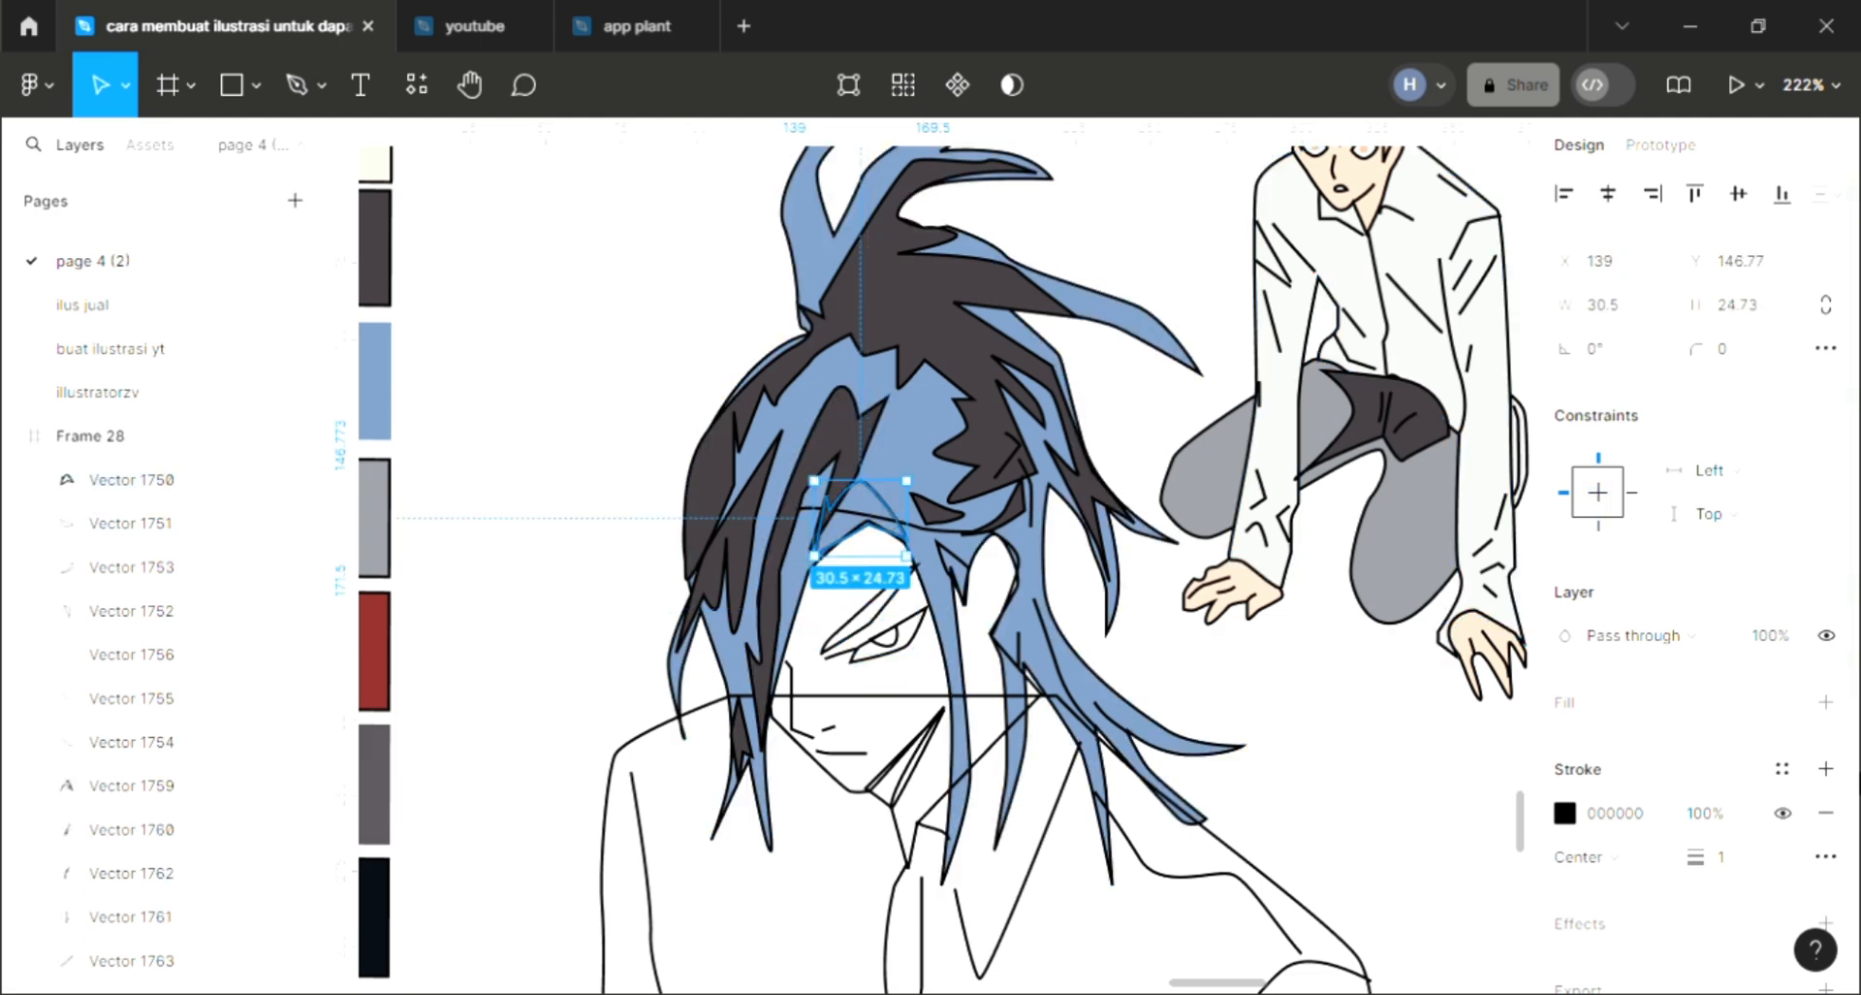
click(1828, 703)
scroll(1072, 698, up, 1)
key(i)
click(754, 436)
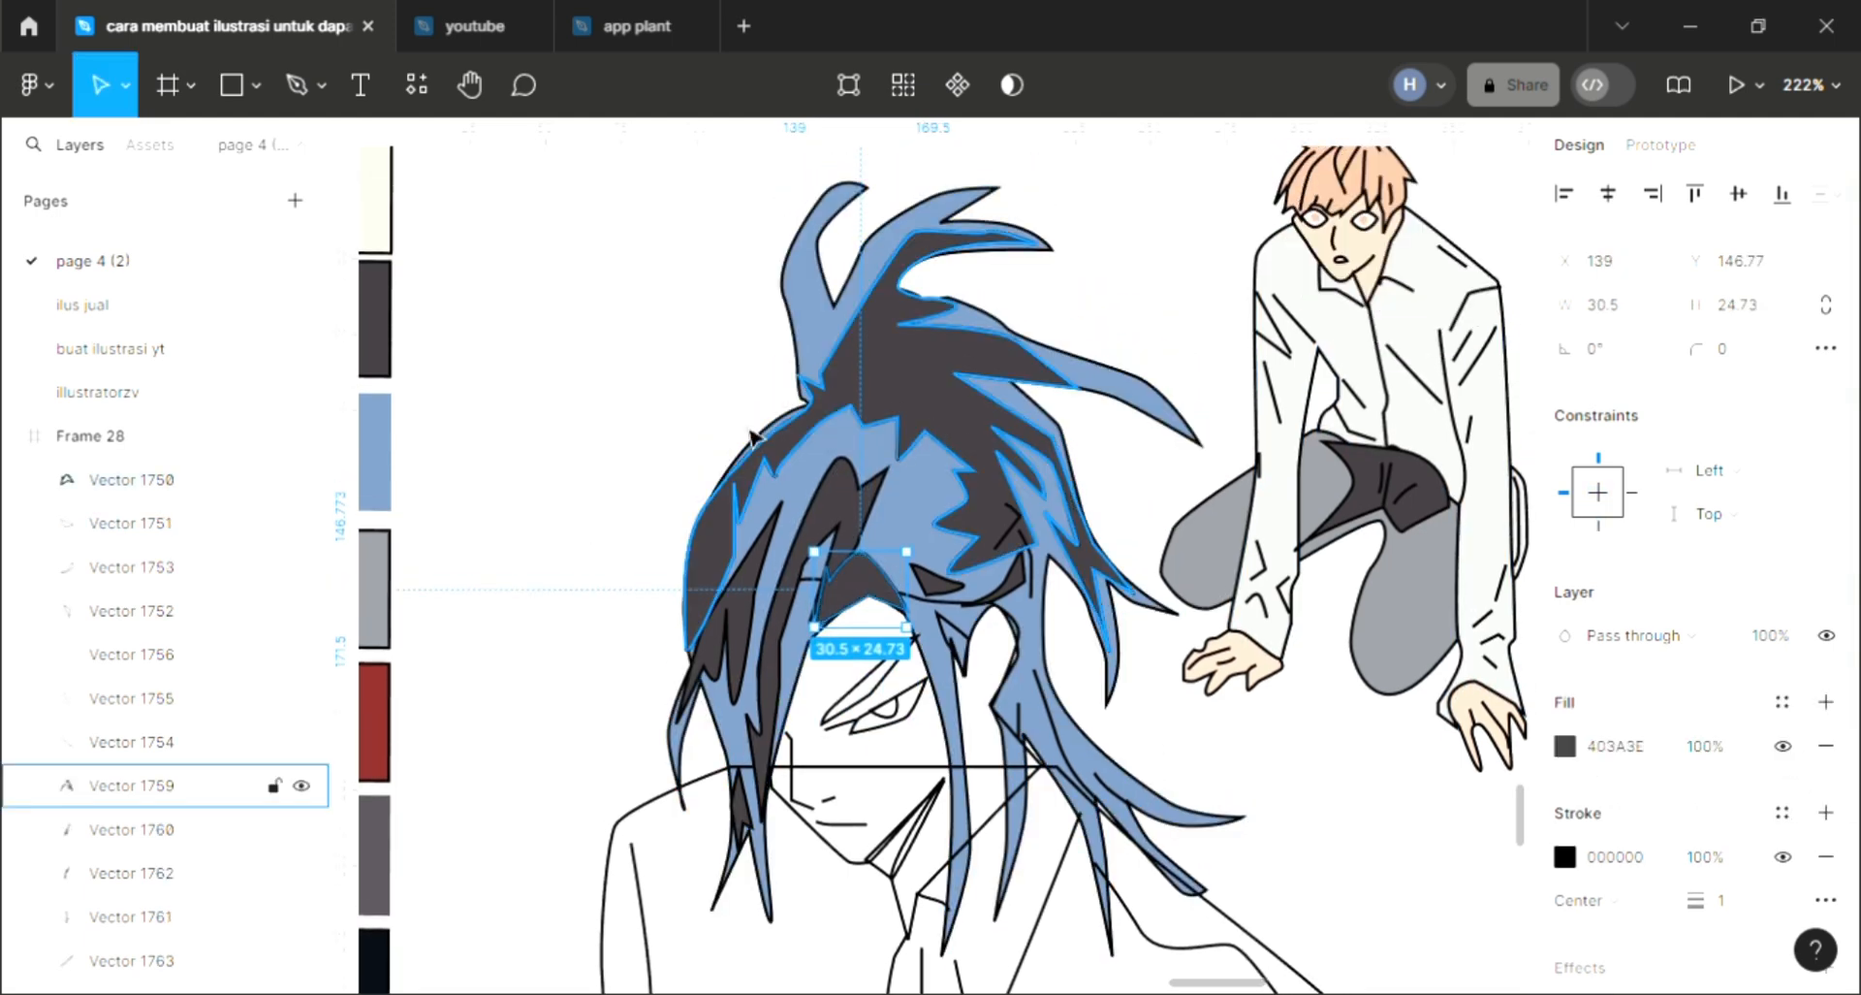
key(Escape)
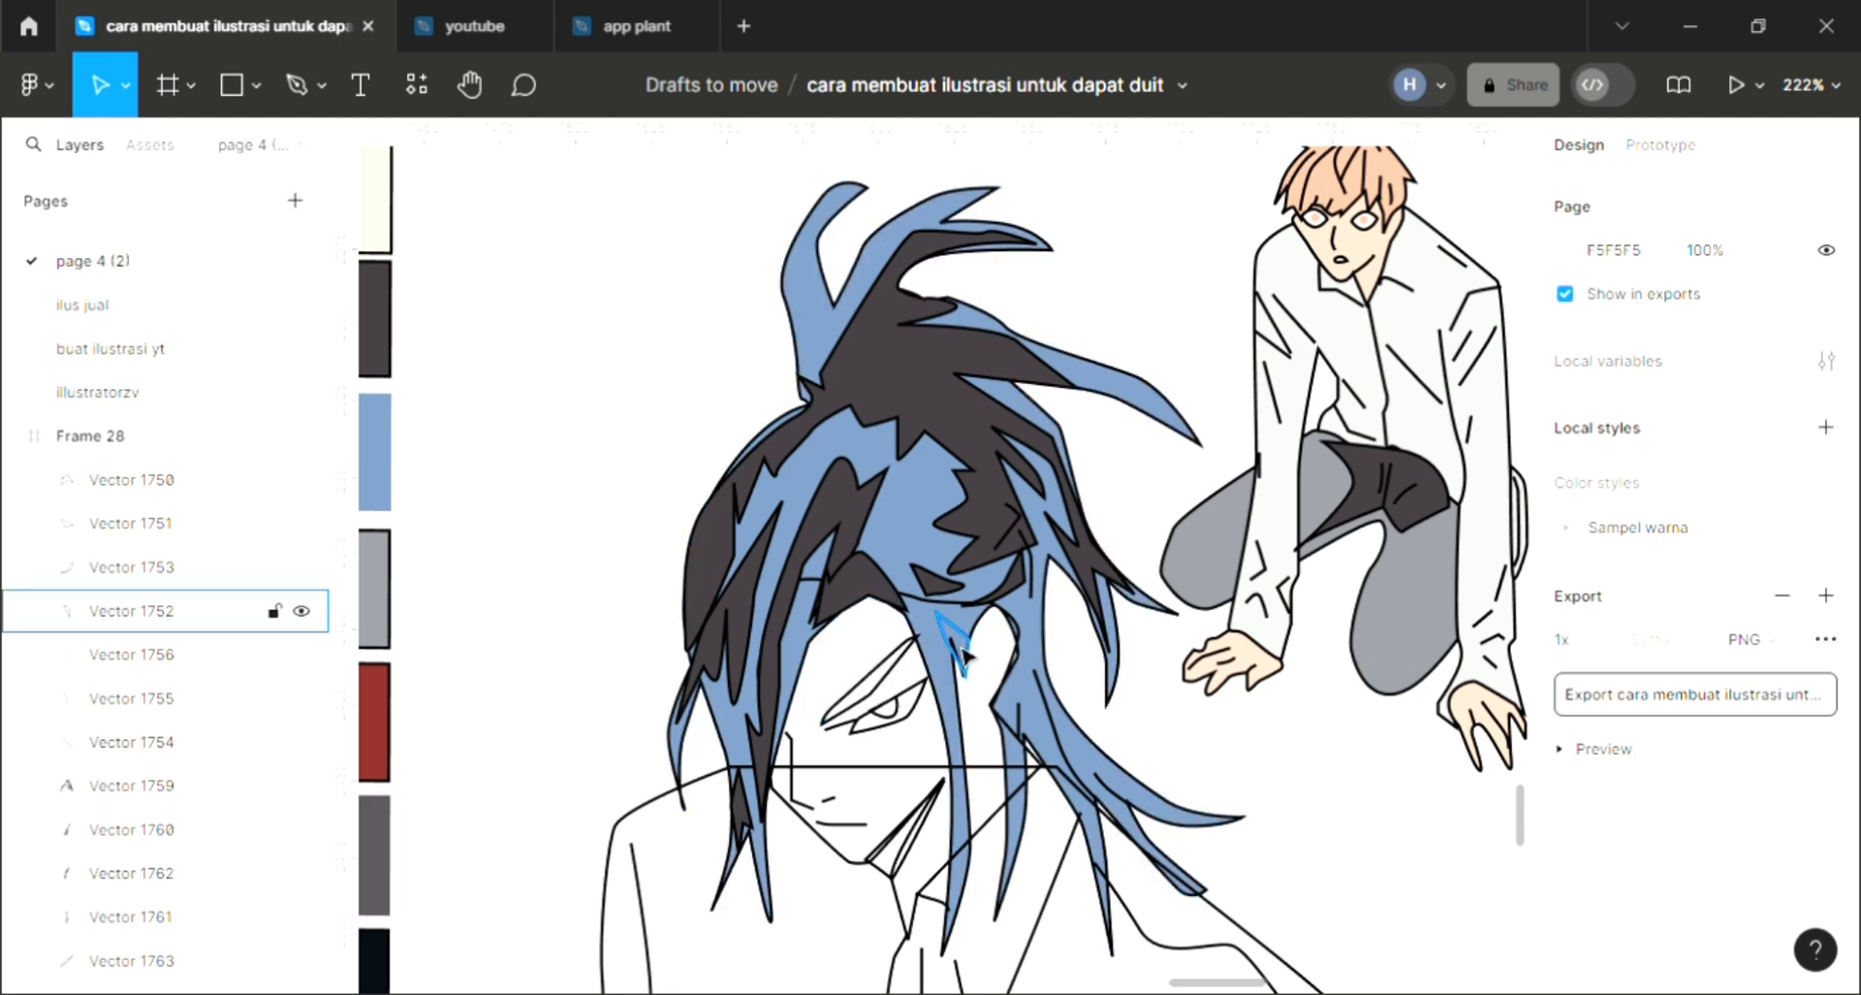
Fill the small pointed strand between the large figure's forehead and ear with the dark hair colour and deselect it.
click(965, 657)
click(1824, 702)
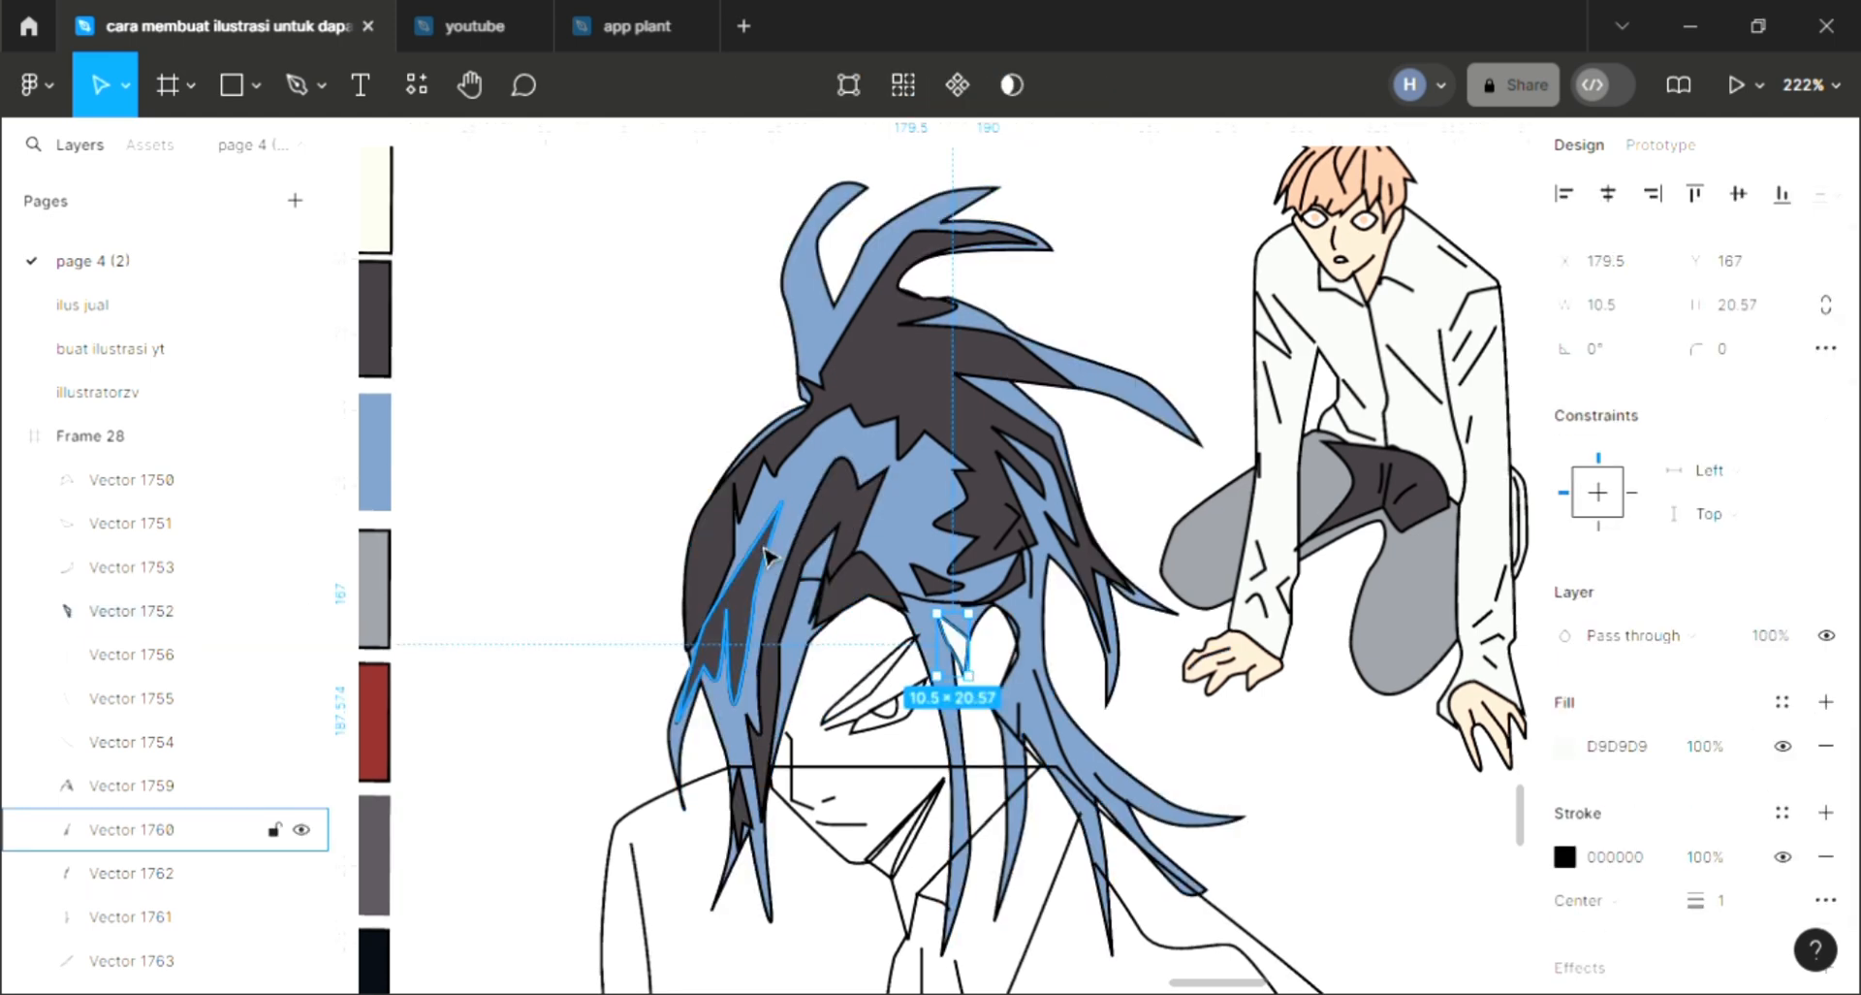
key(i)
click(1400, 250)
key(Escape)
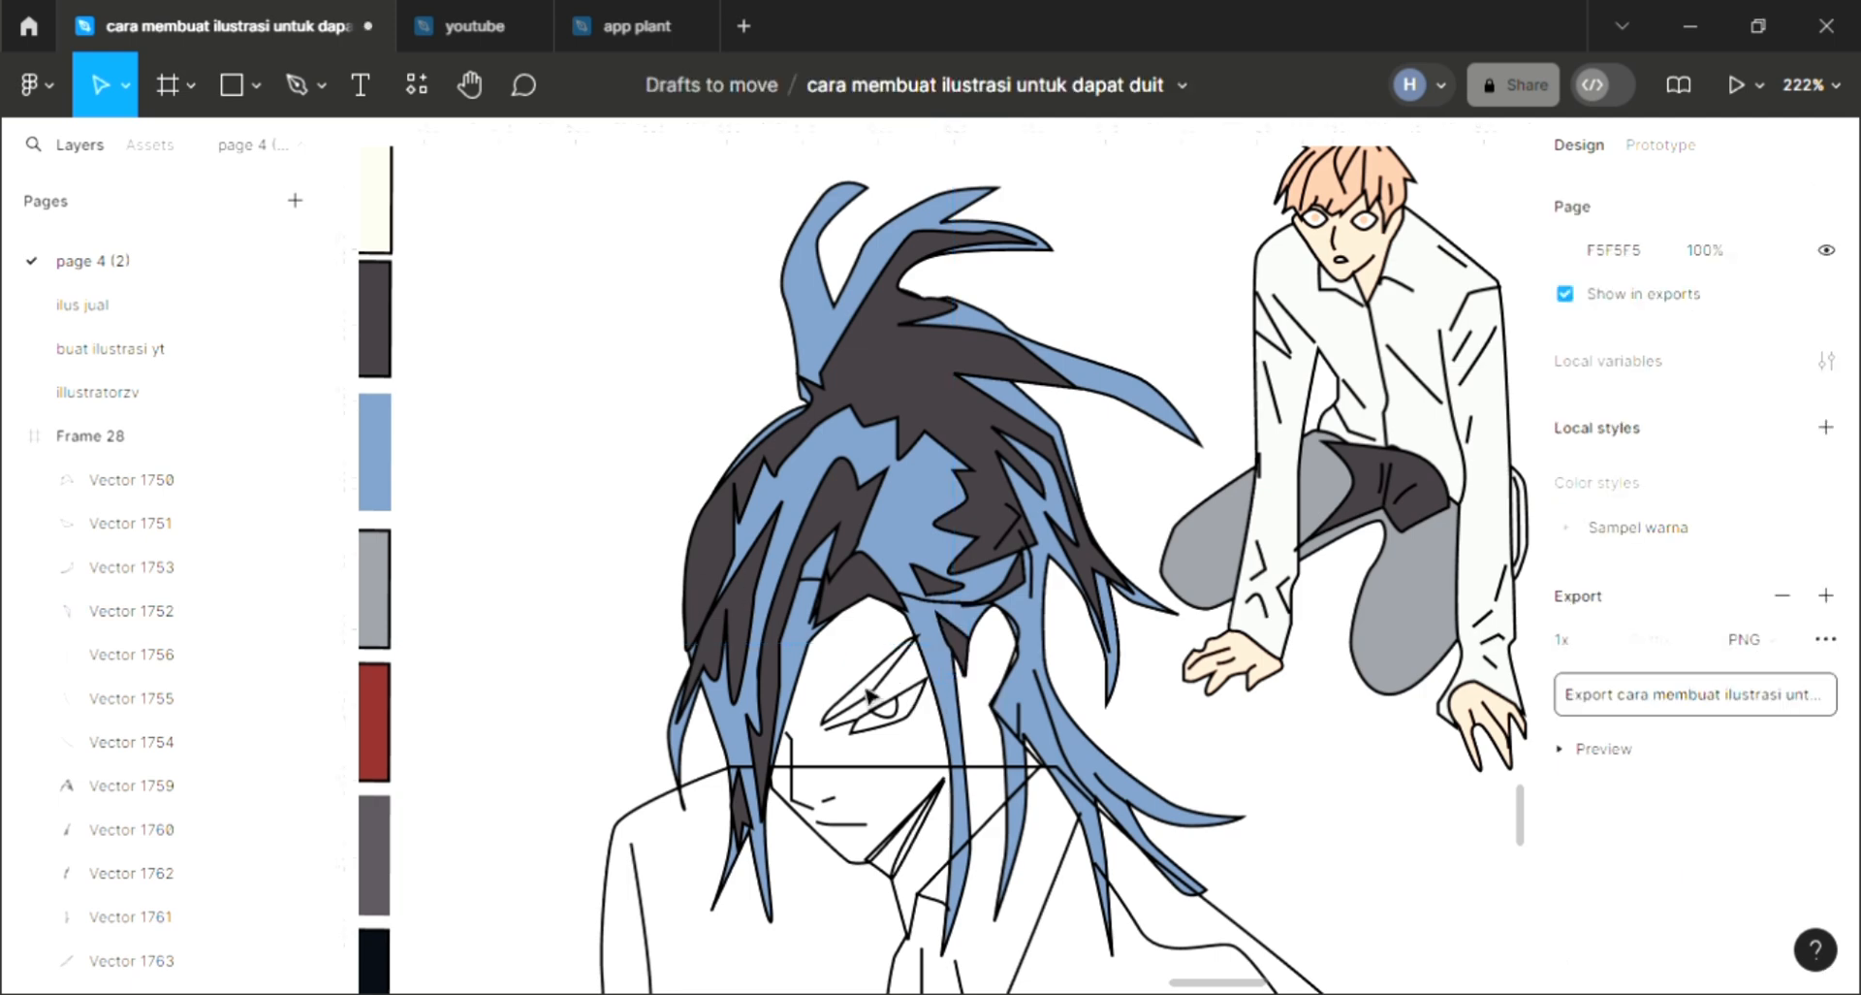
Add a fill to the large figure's slanted eyebrow and set it to the blue 728EB3.
click(880, 706)
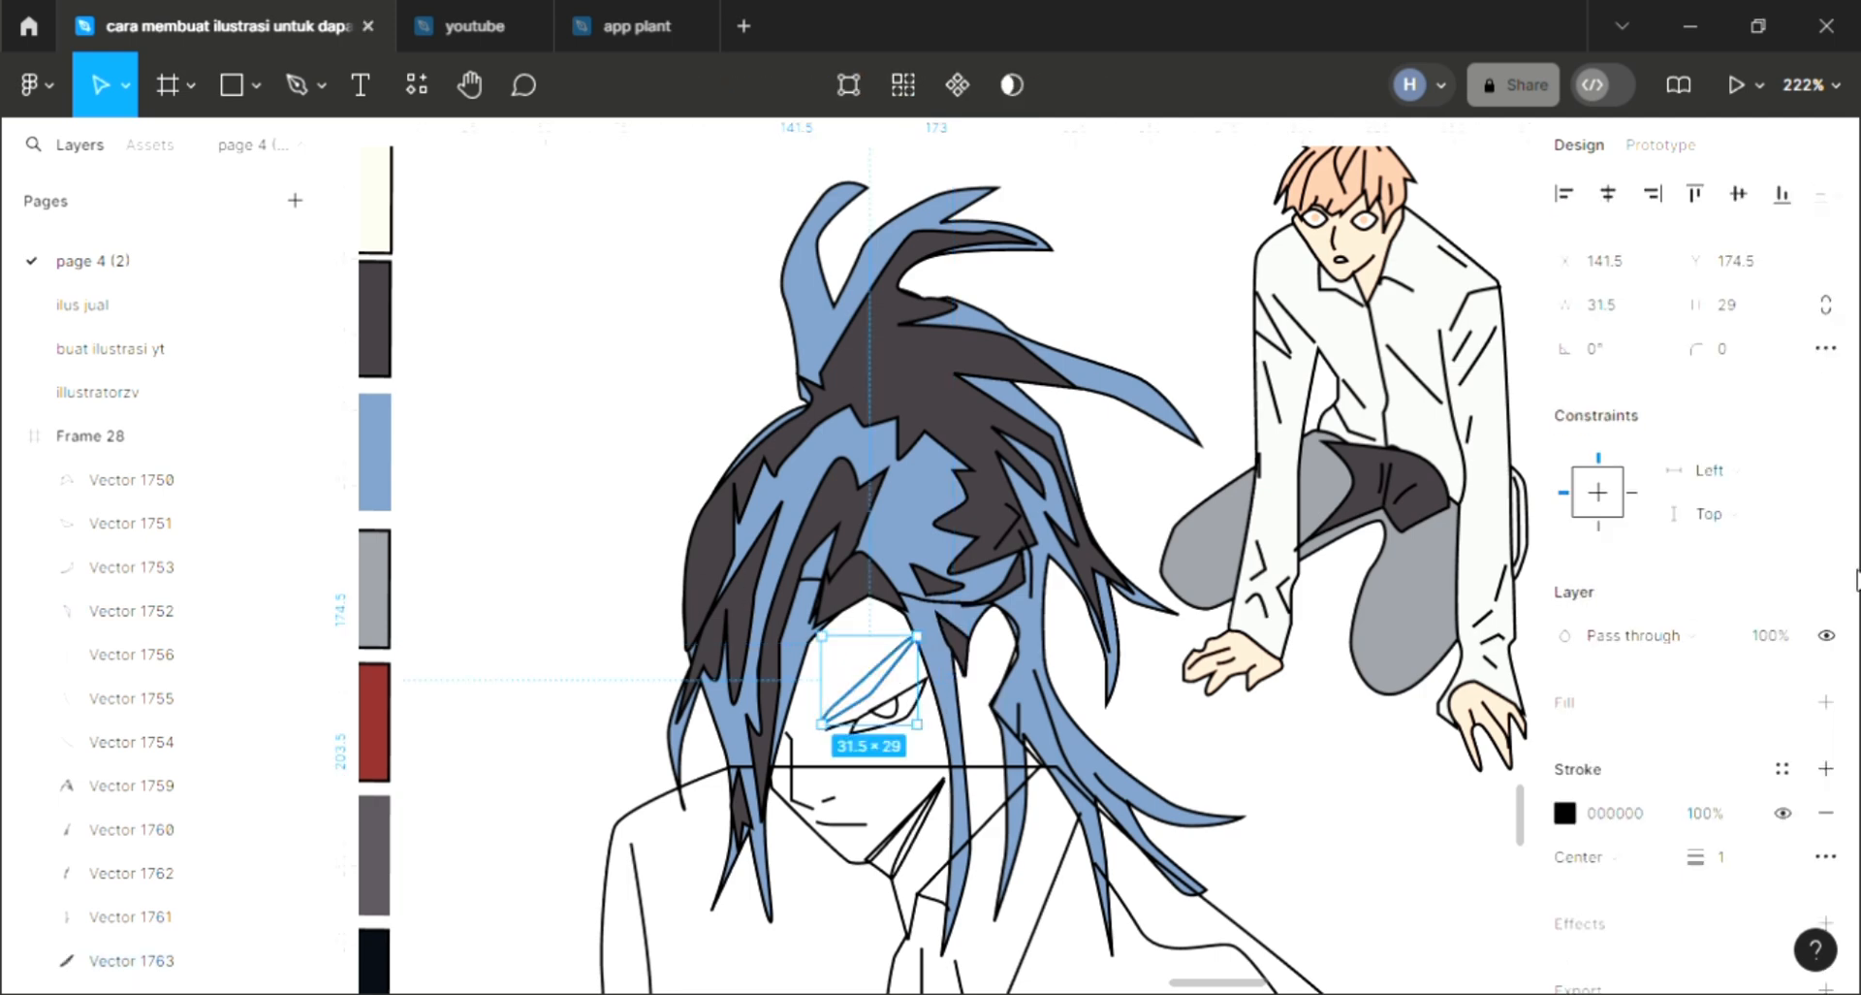
click(1824, 702)
key(i)
click(914, 734)
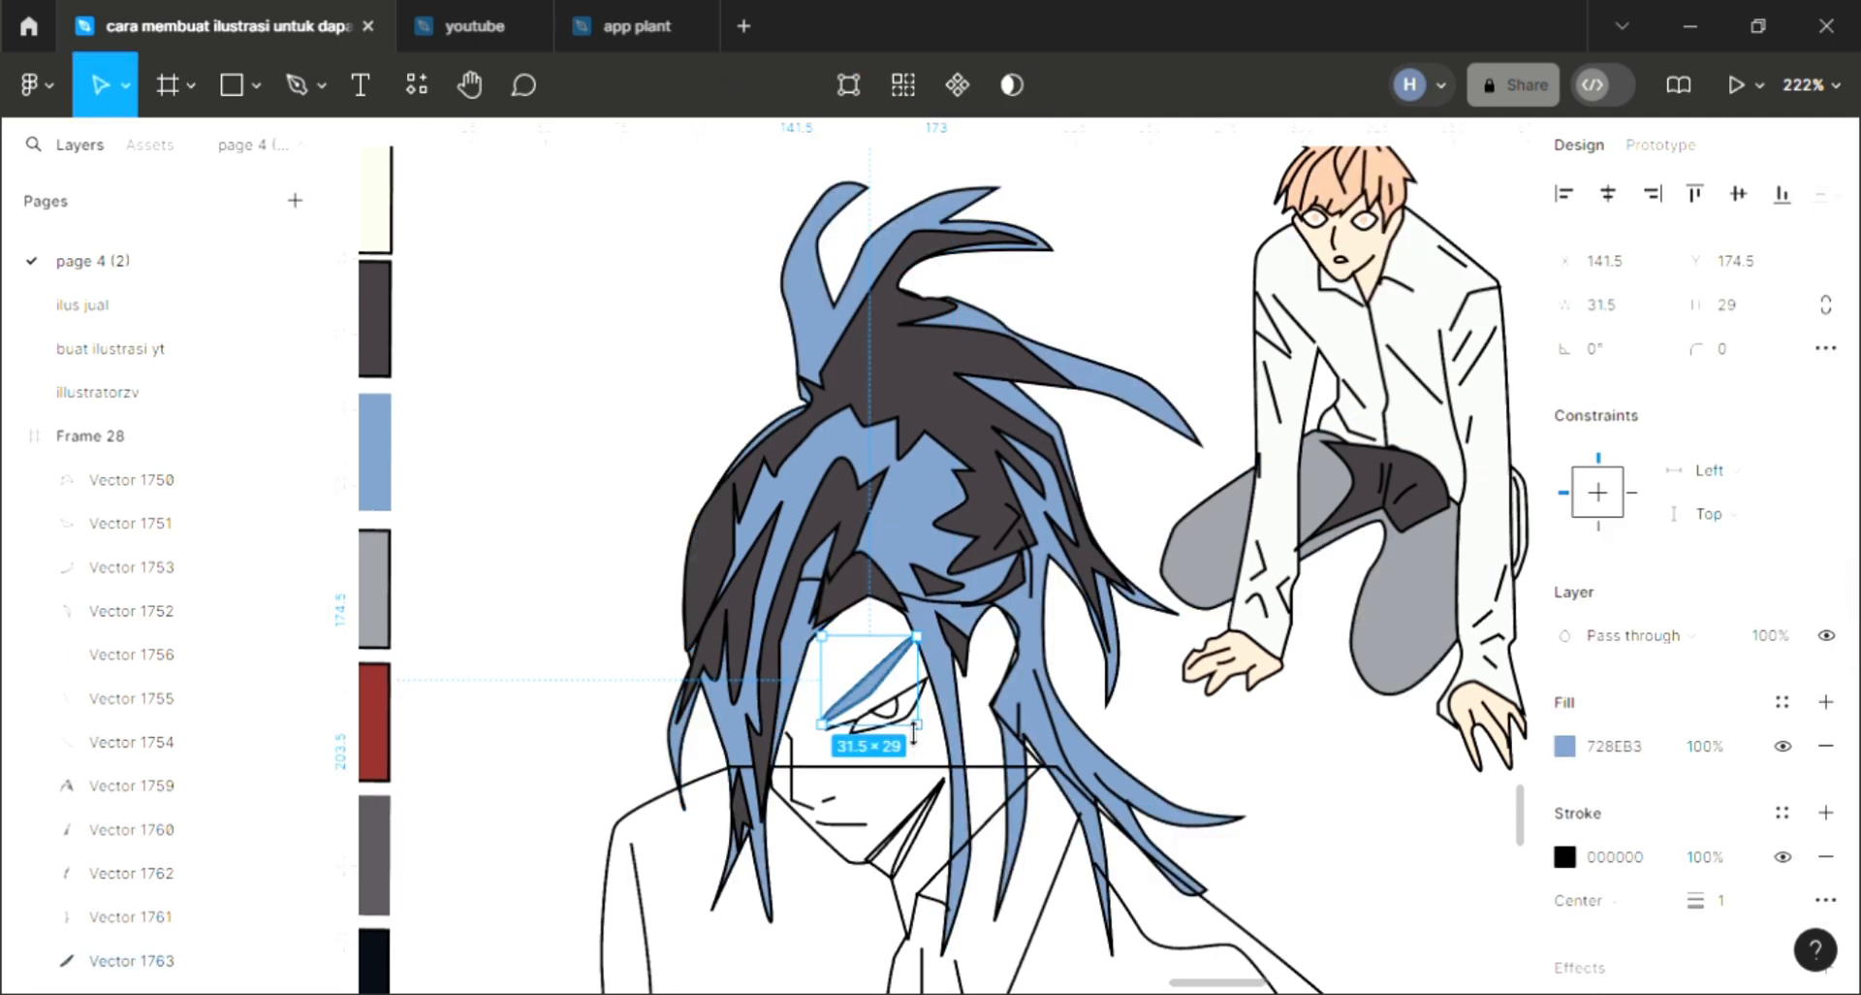
Add a fill to the iris of the large figure's eye and set it to the blue 728EB3.
click(882, 706)
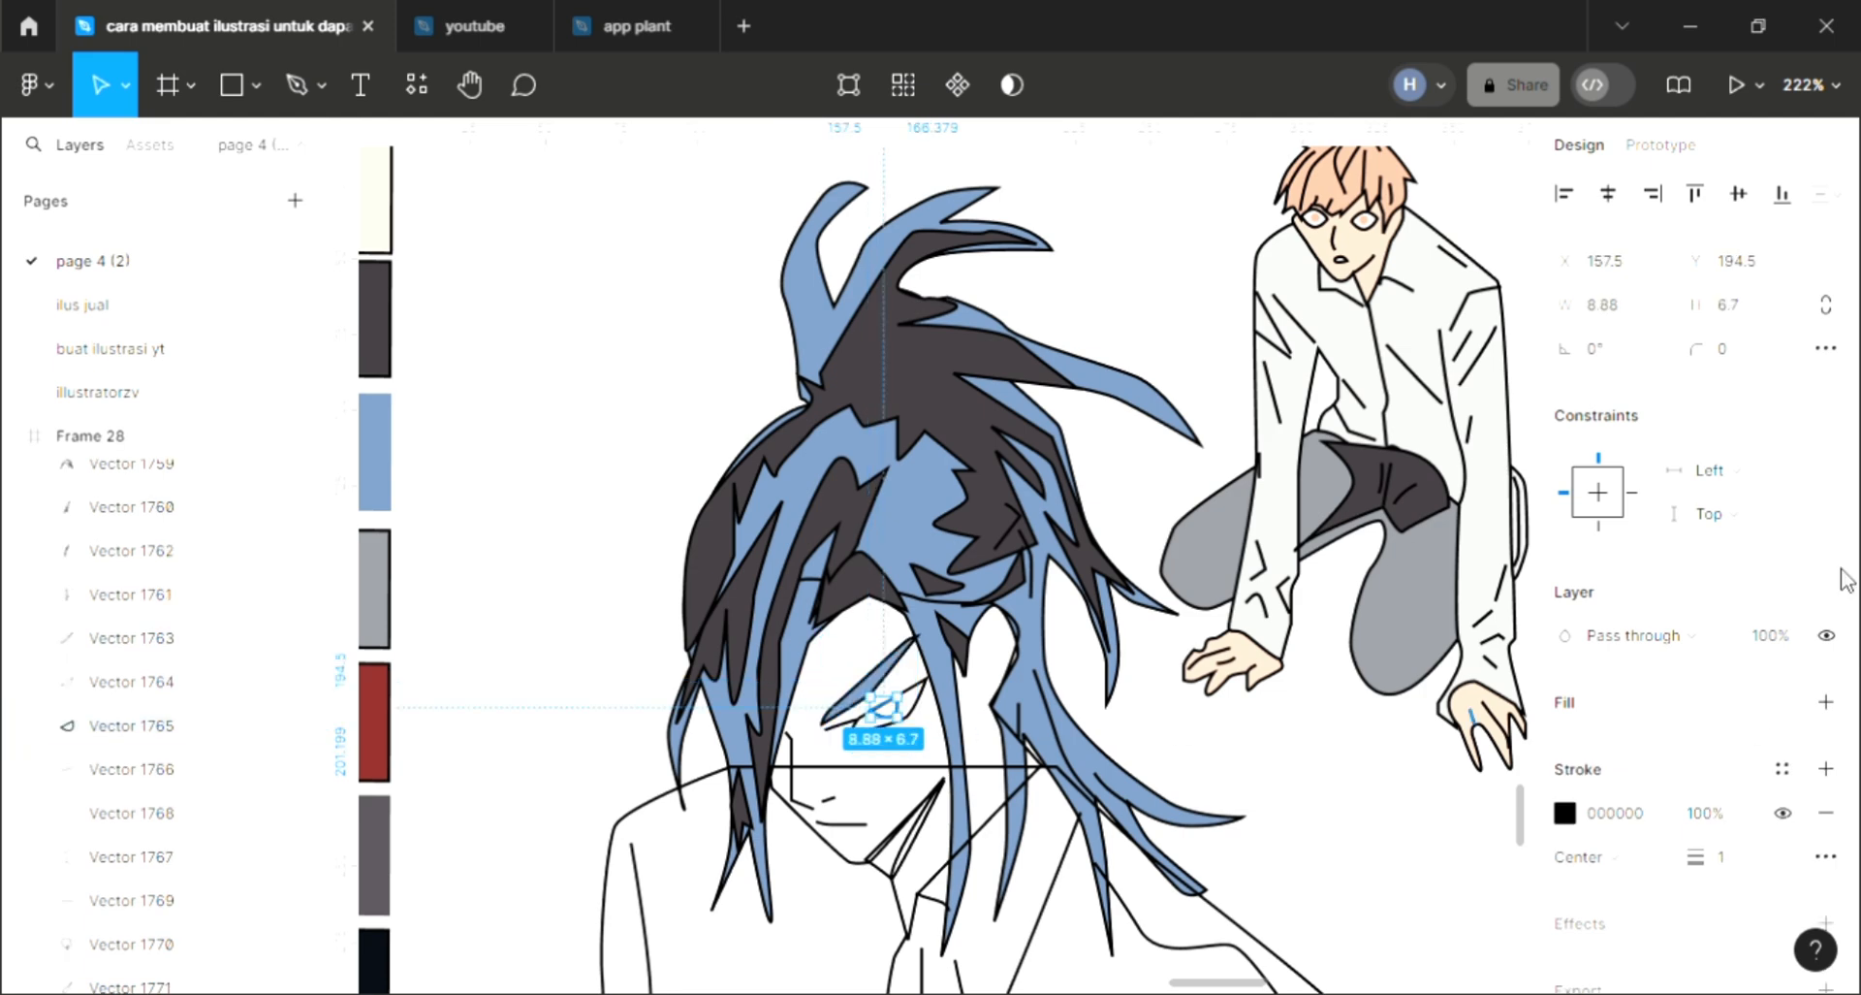
click(1824, 702)
scroll(901, 756, up, 1)
key(i)
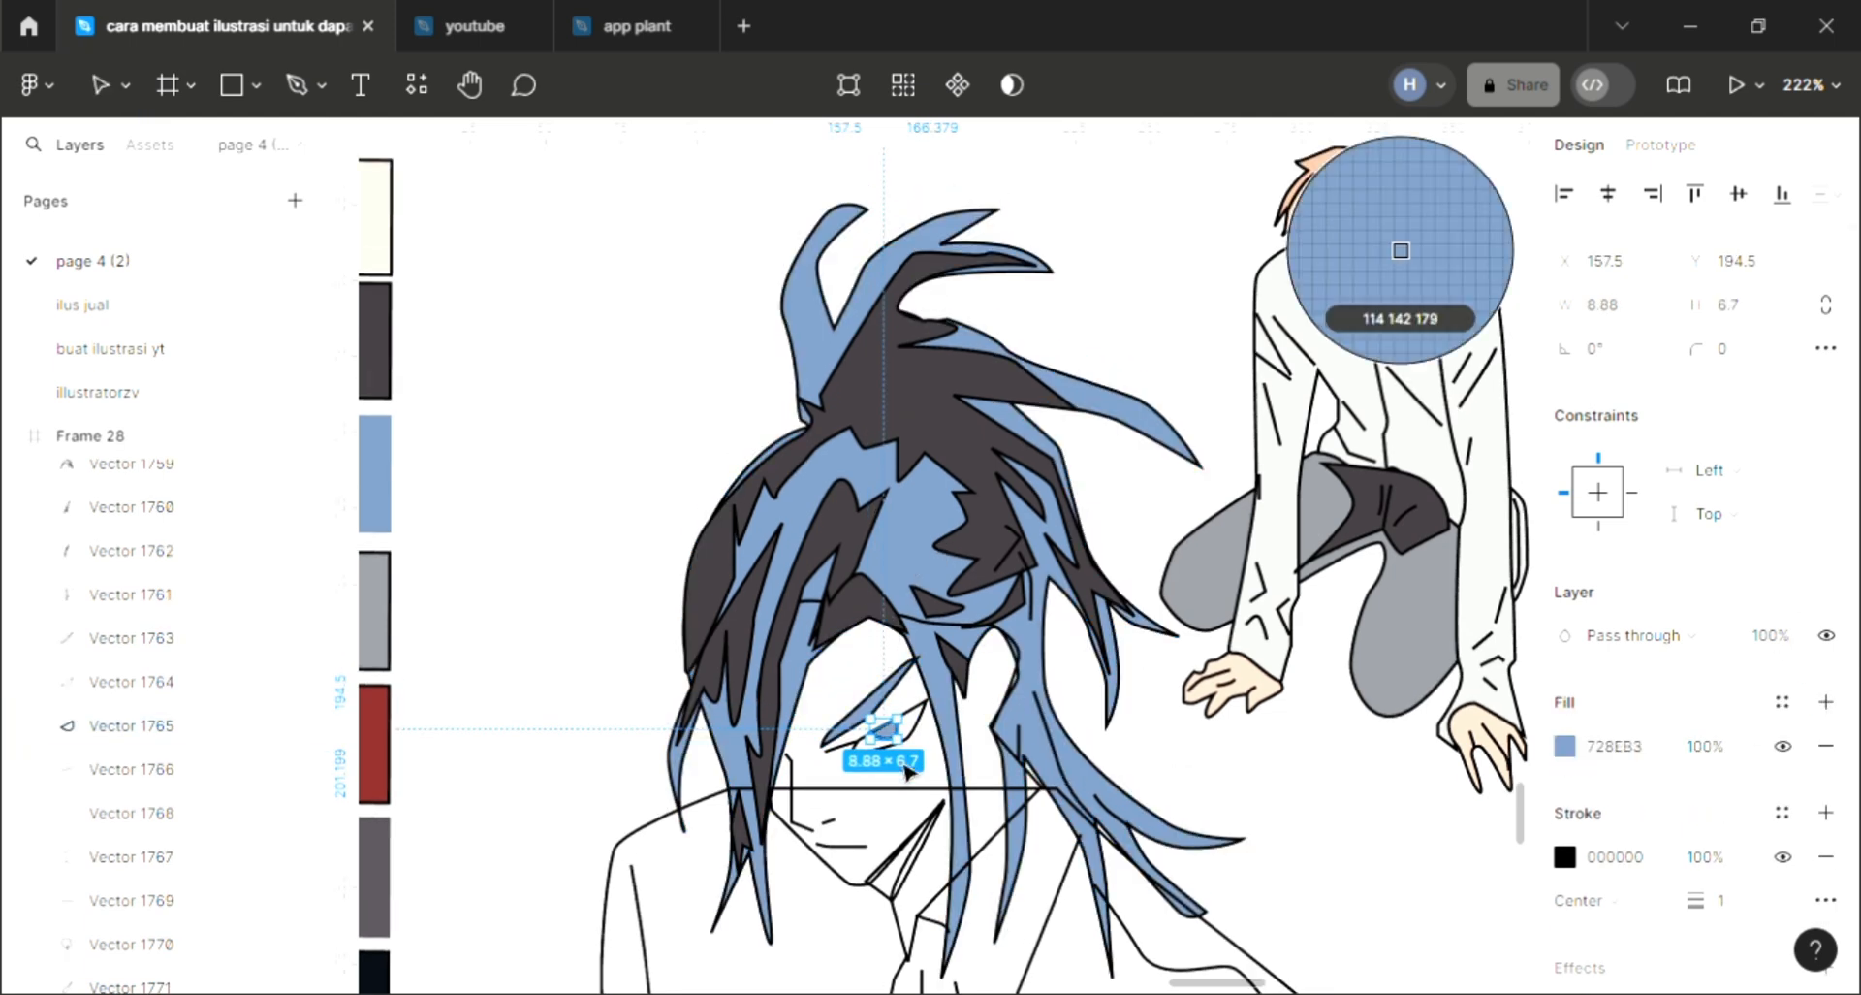
Fill the large figure's face and neck shape with the skin colour F6D1BE, sending it behind the hair and facial features.
click(899, 872)
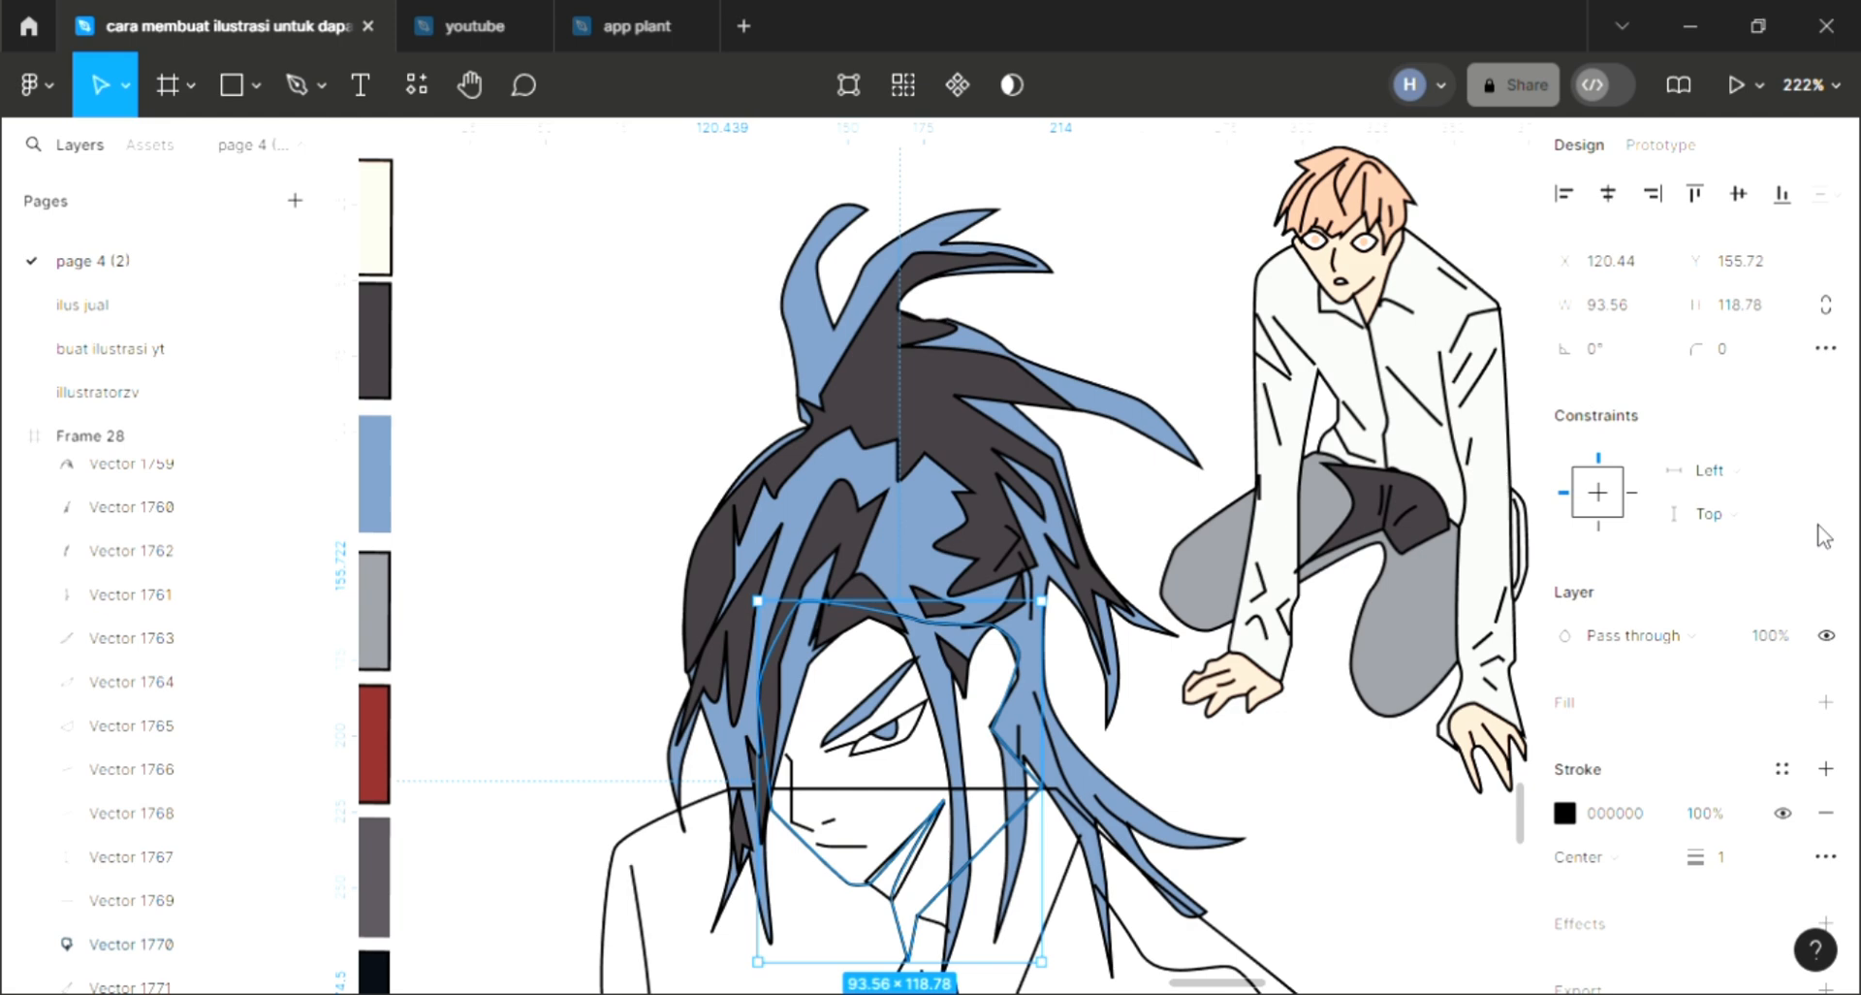
click(1825, 702)
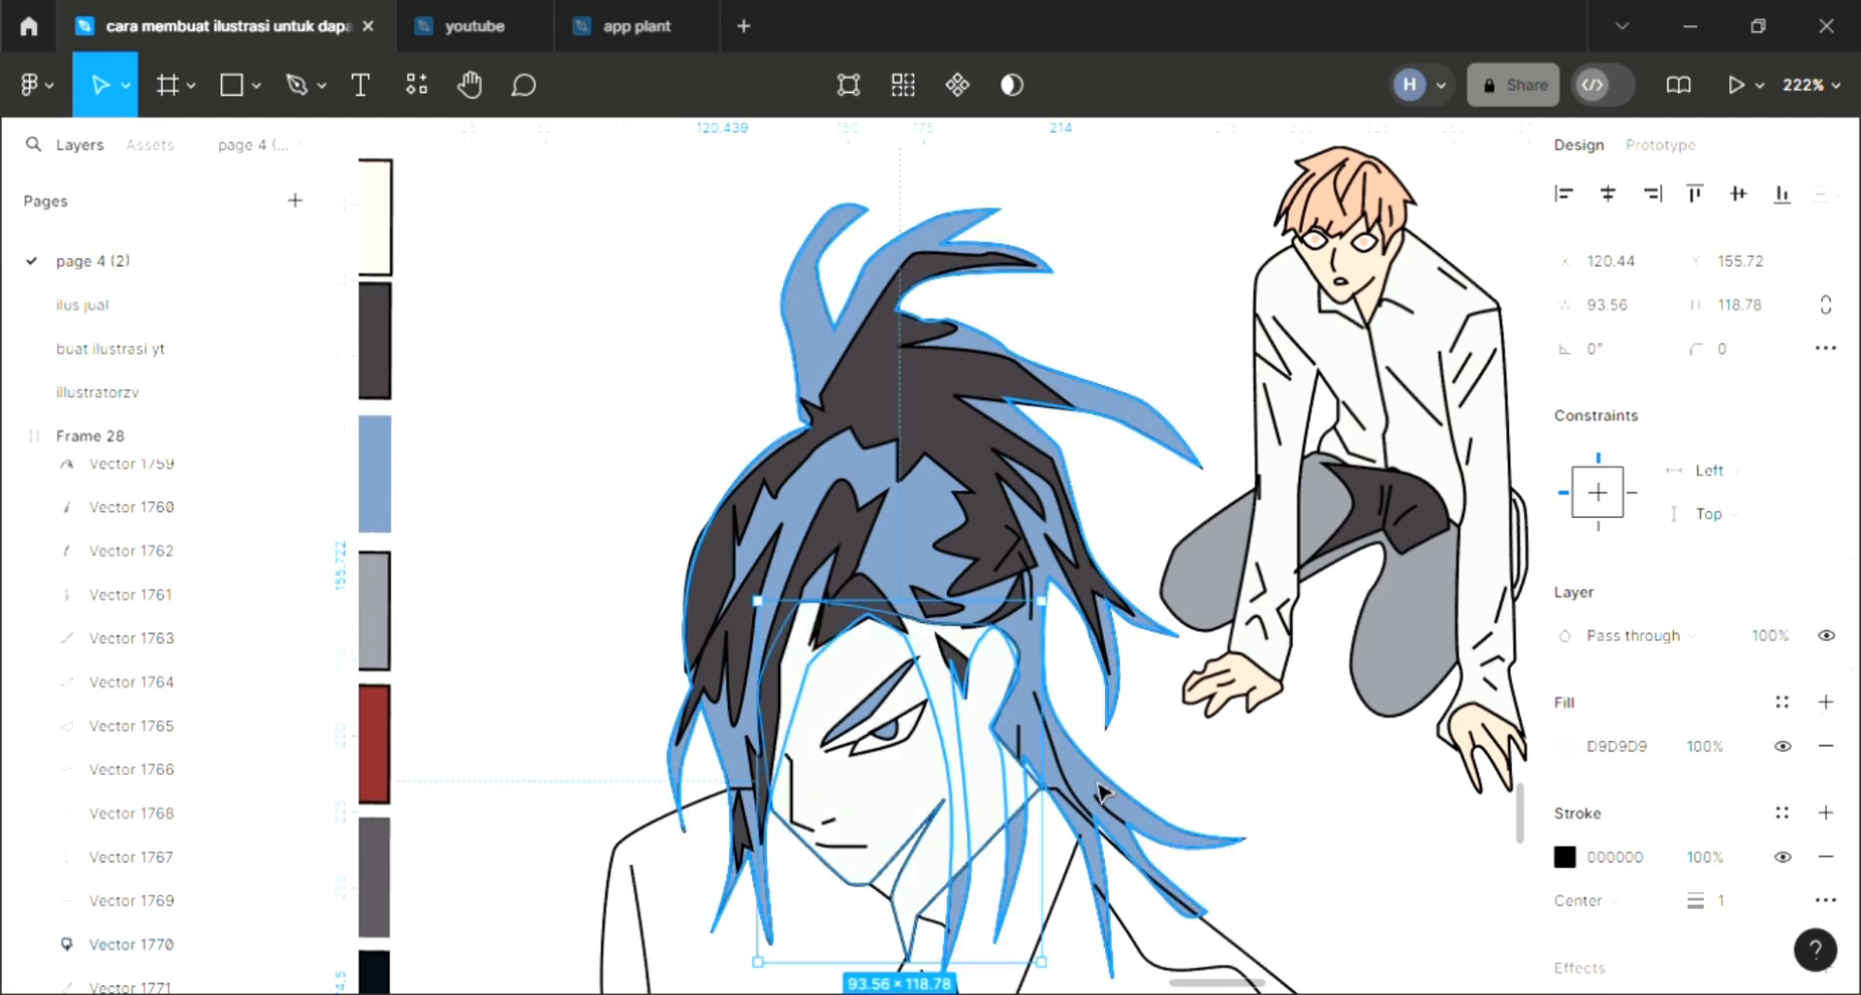
key(i)
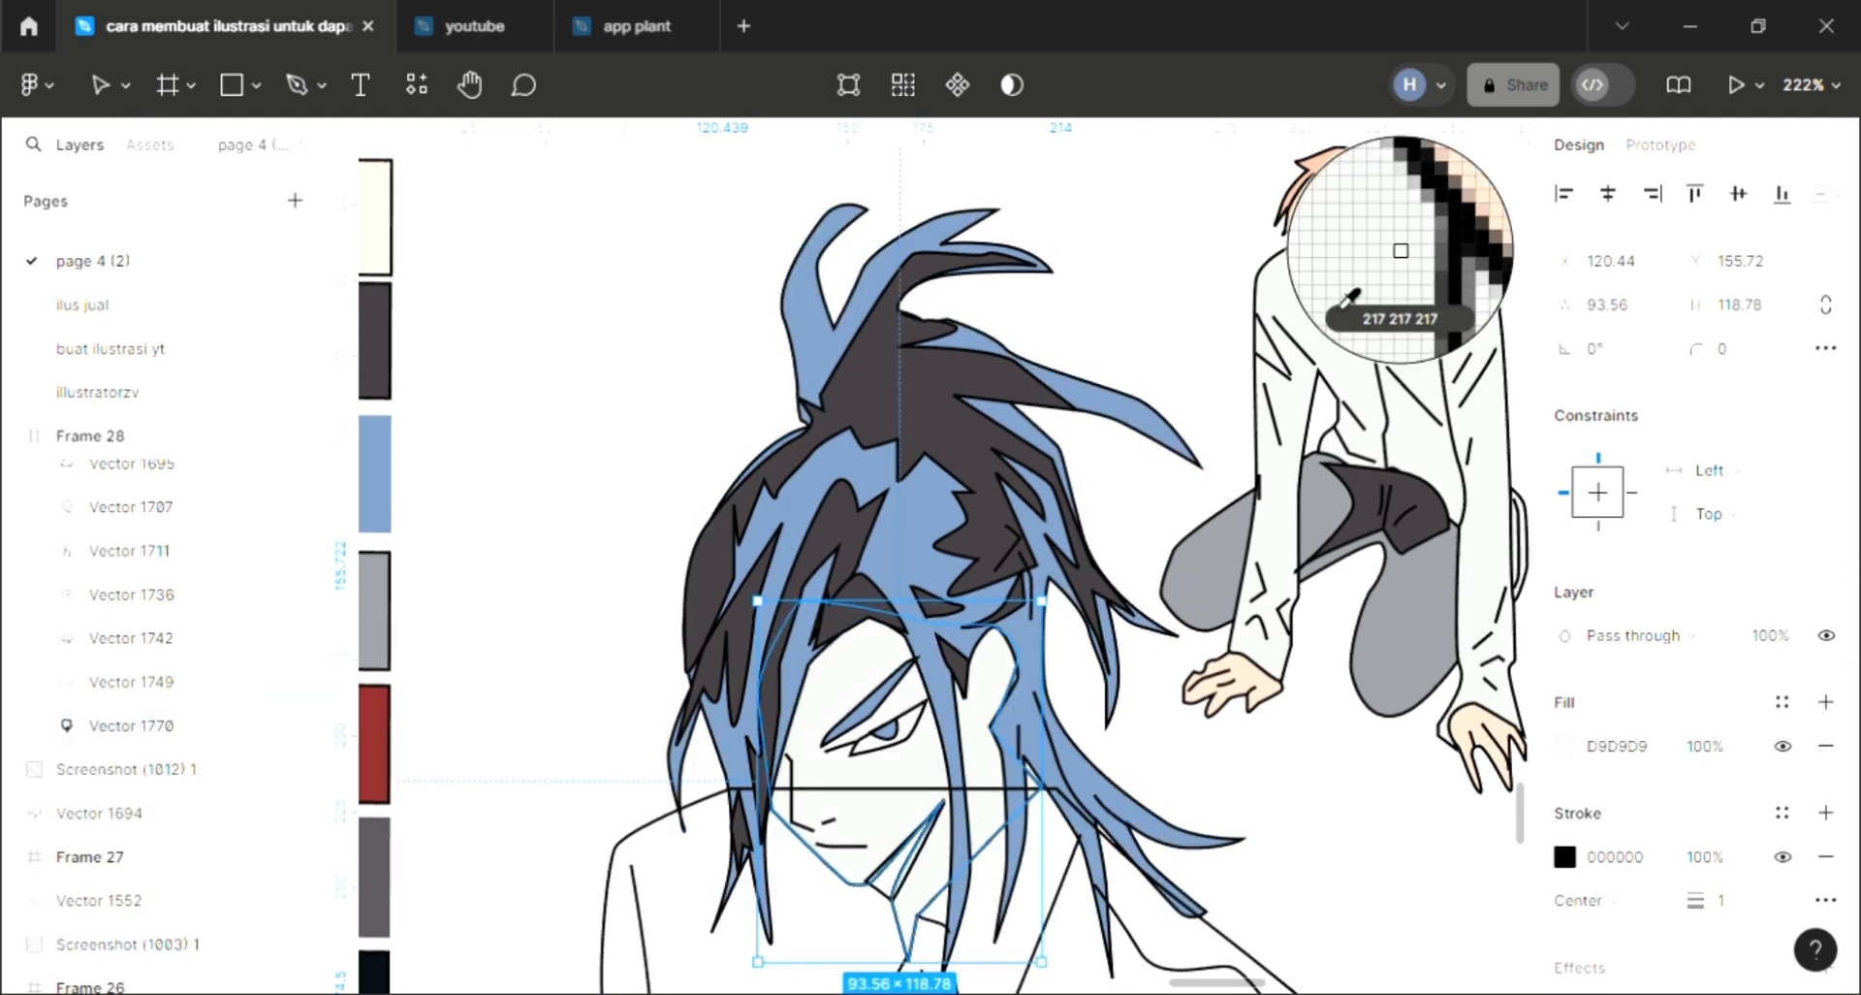
click(1401, 251)
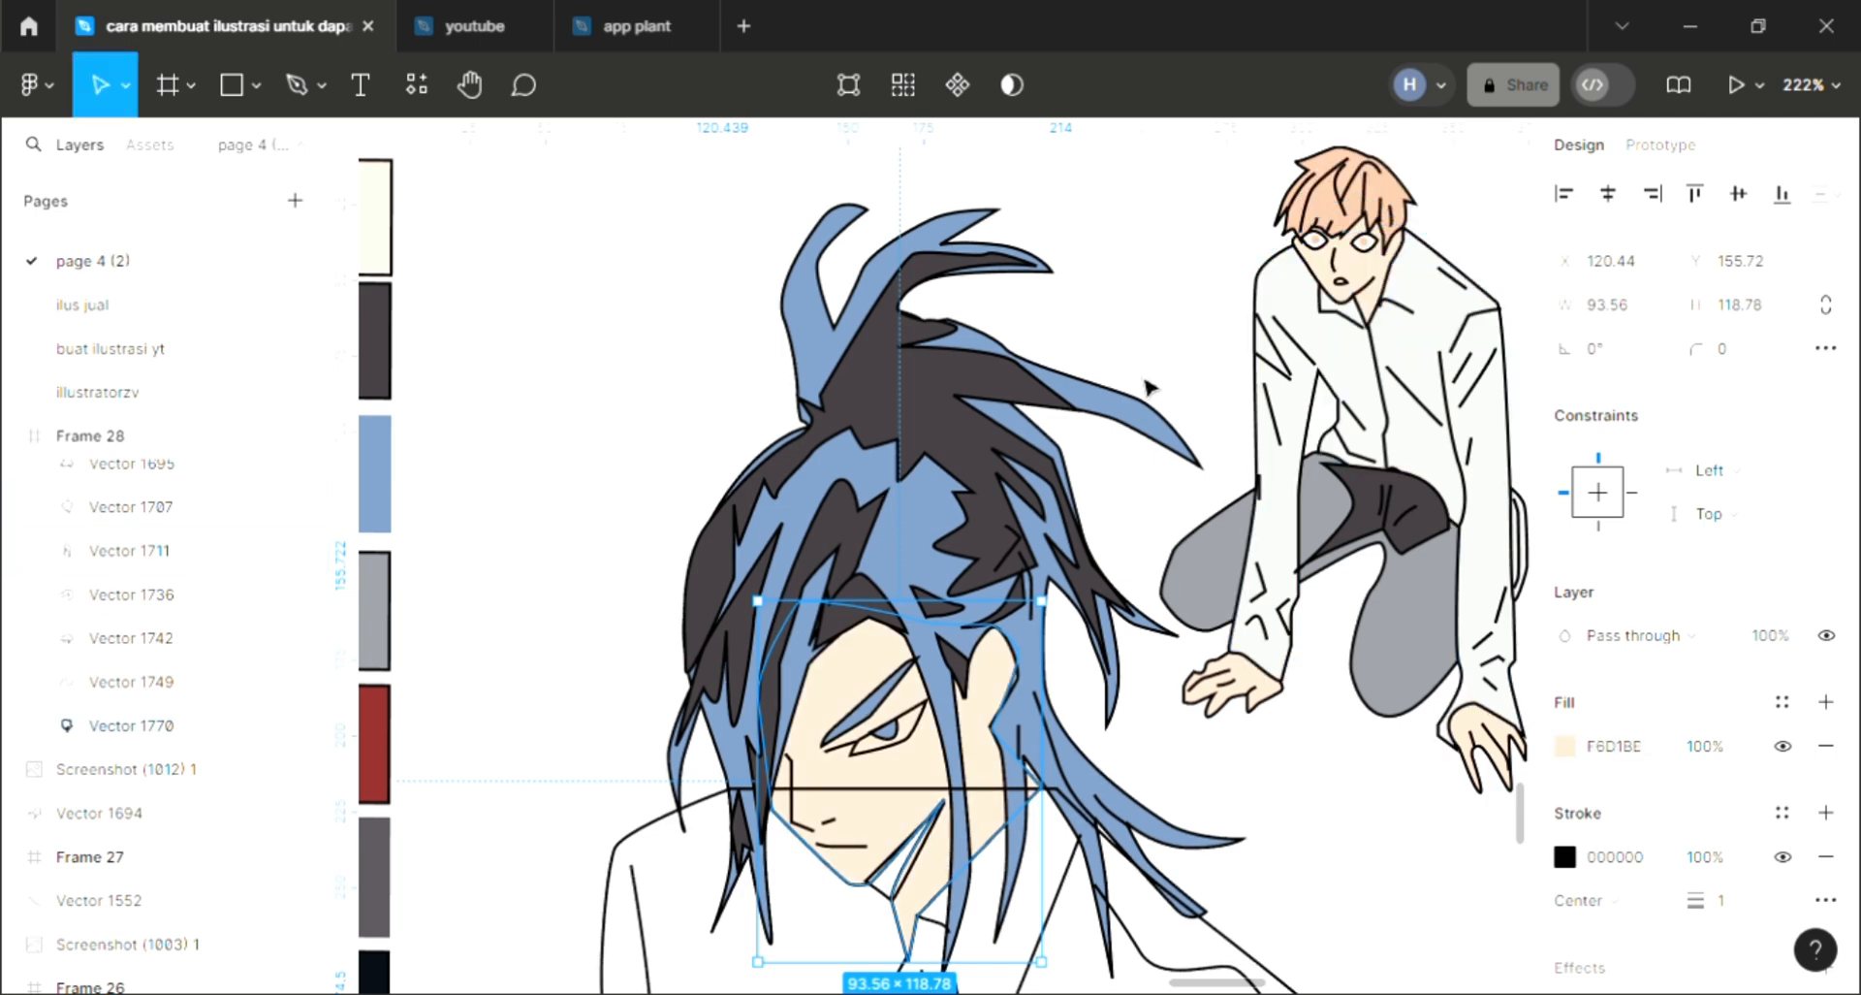
key(Escape)
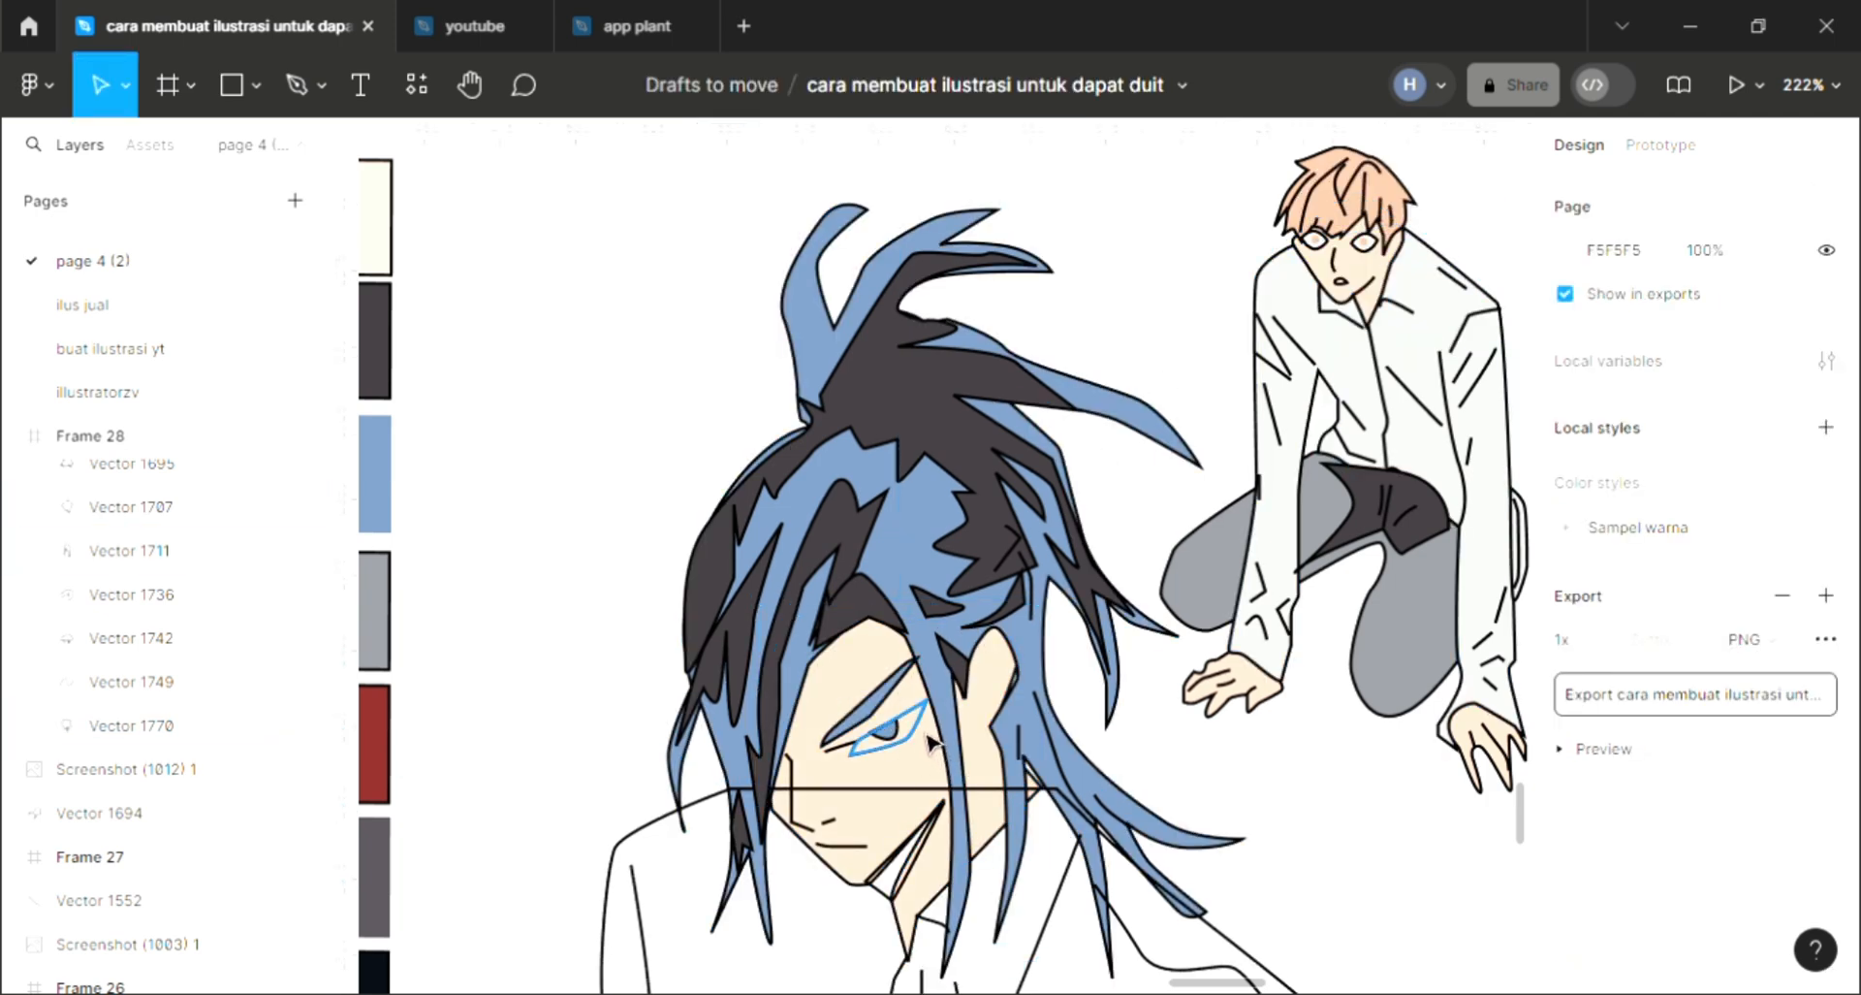
Fill the large figure's eye outline with white FFFFFF and send it behind the iris.
click(925, 739)
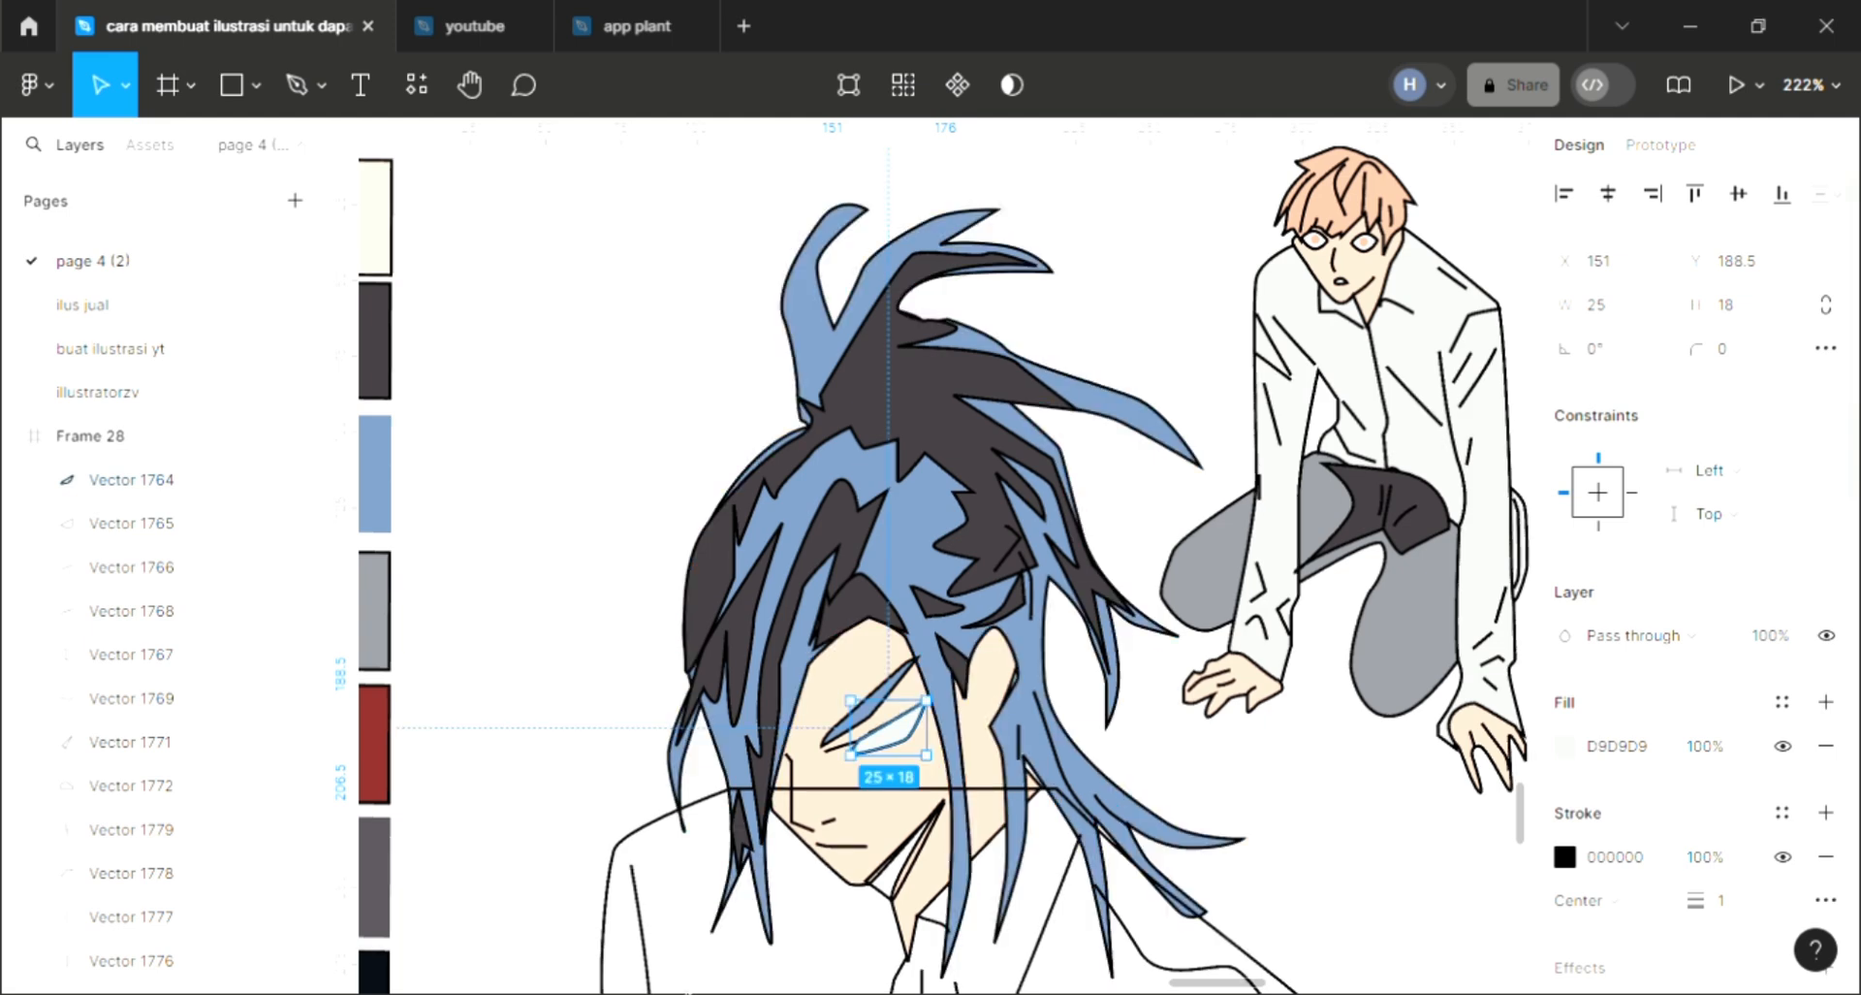
key([)
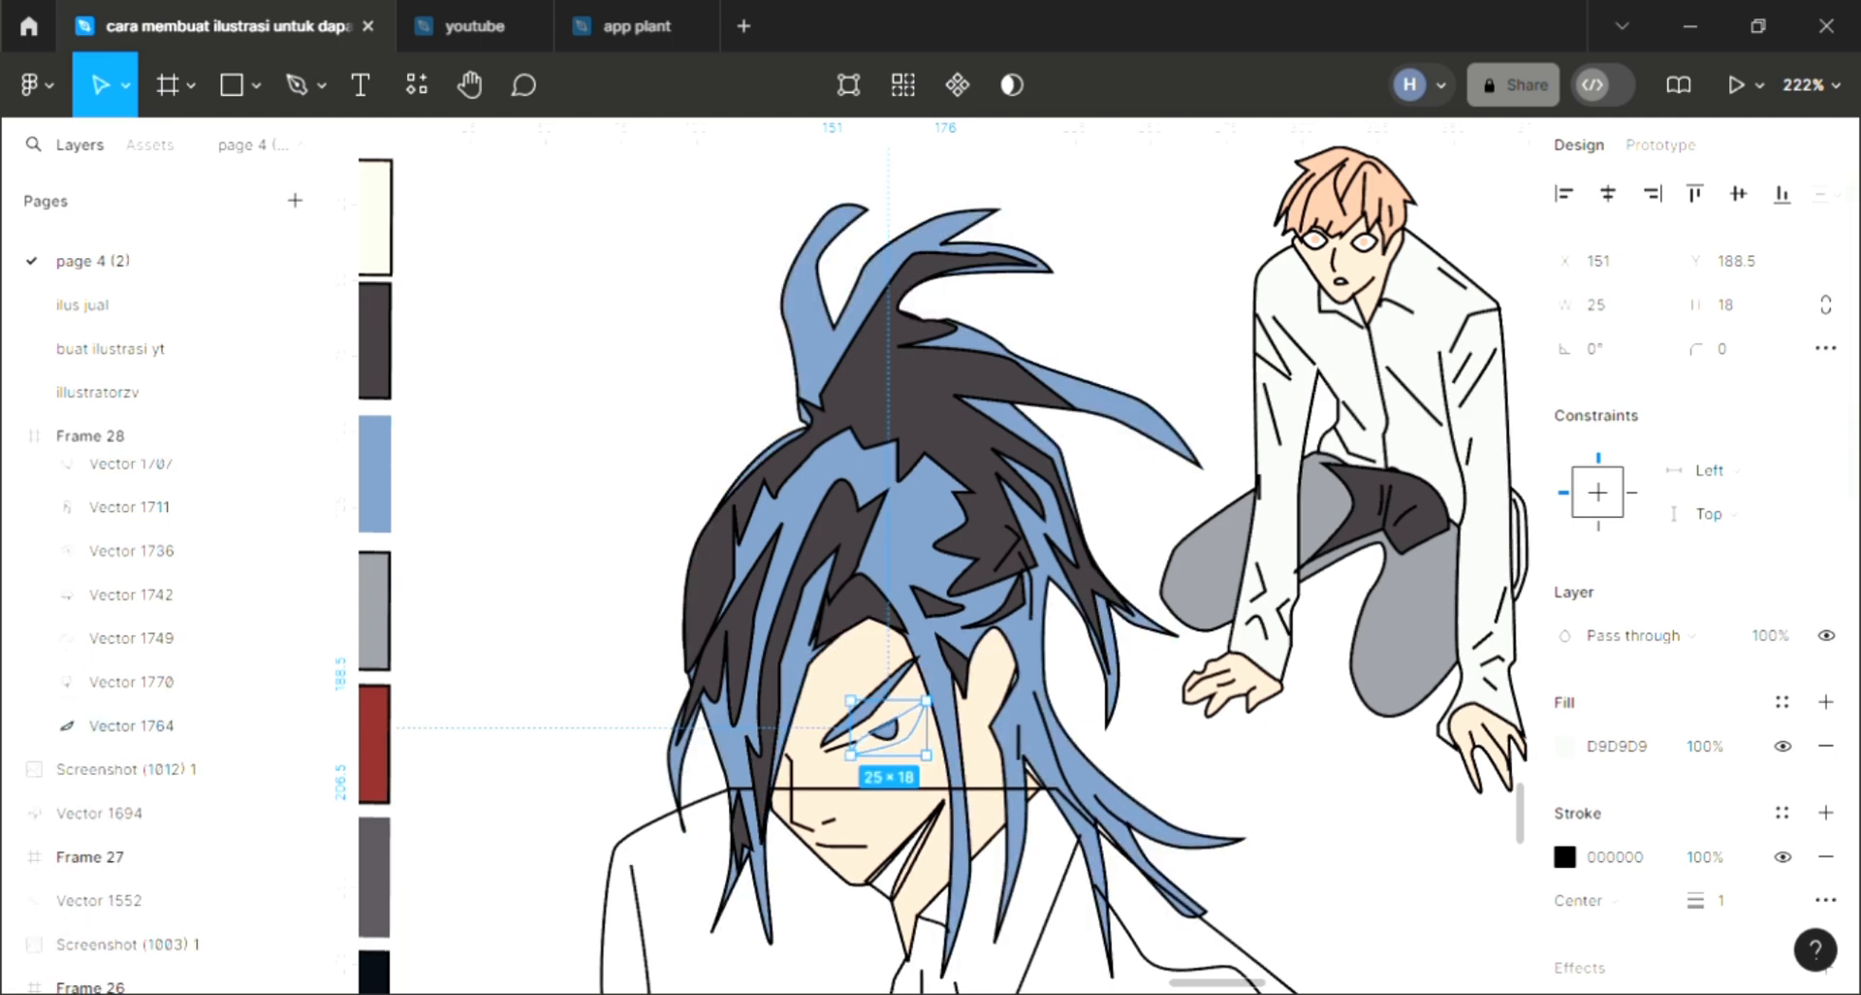
key(i)
click(1399, 248)
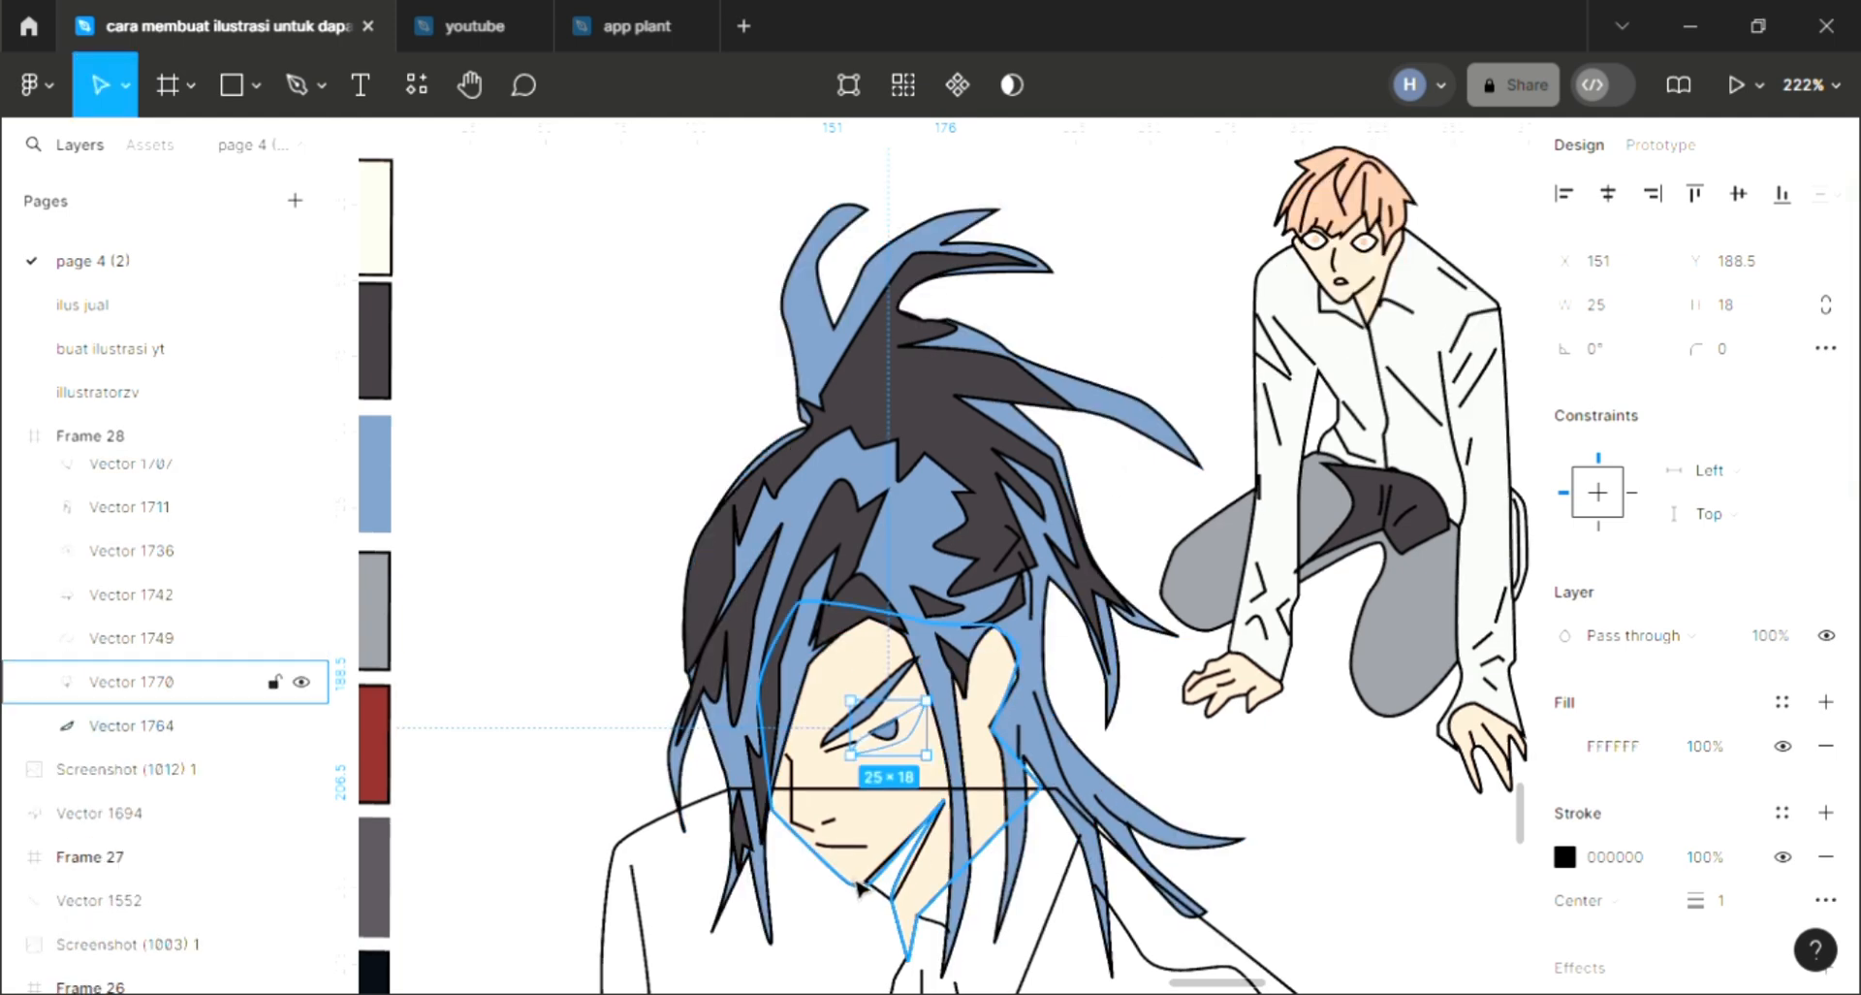
Send the large figure's face and neck shape behind the white eye shape and deselect it.
click(857, 884)
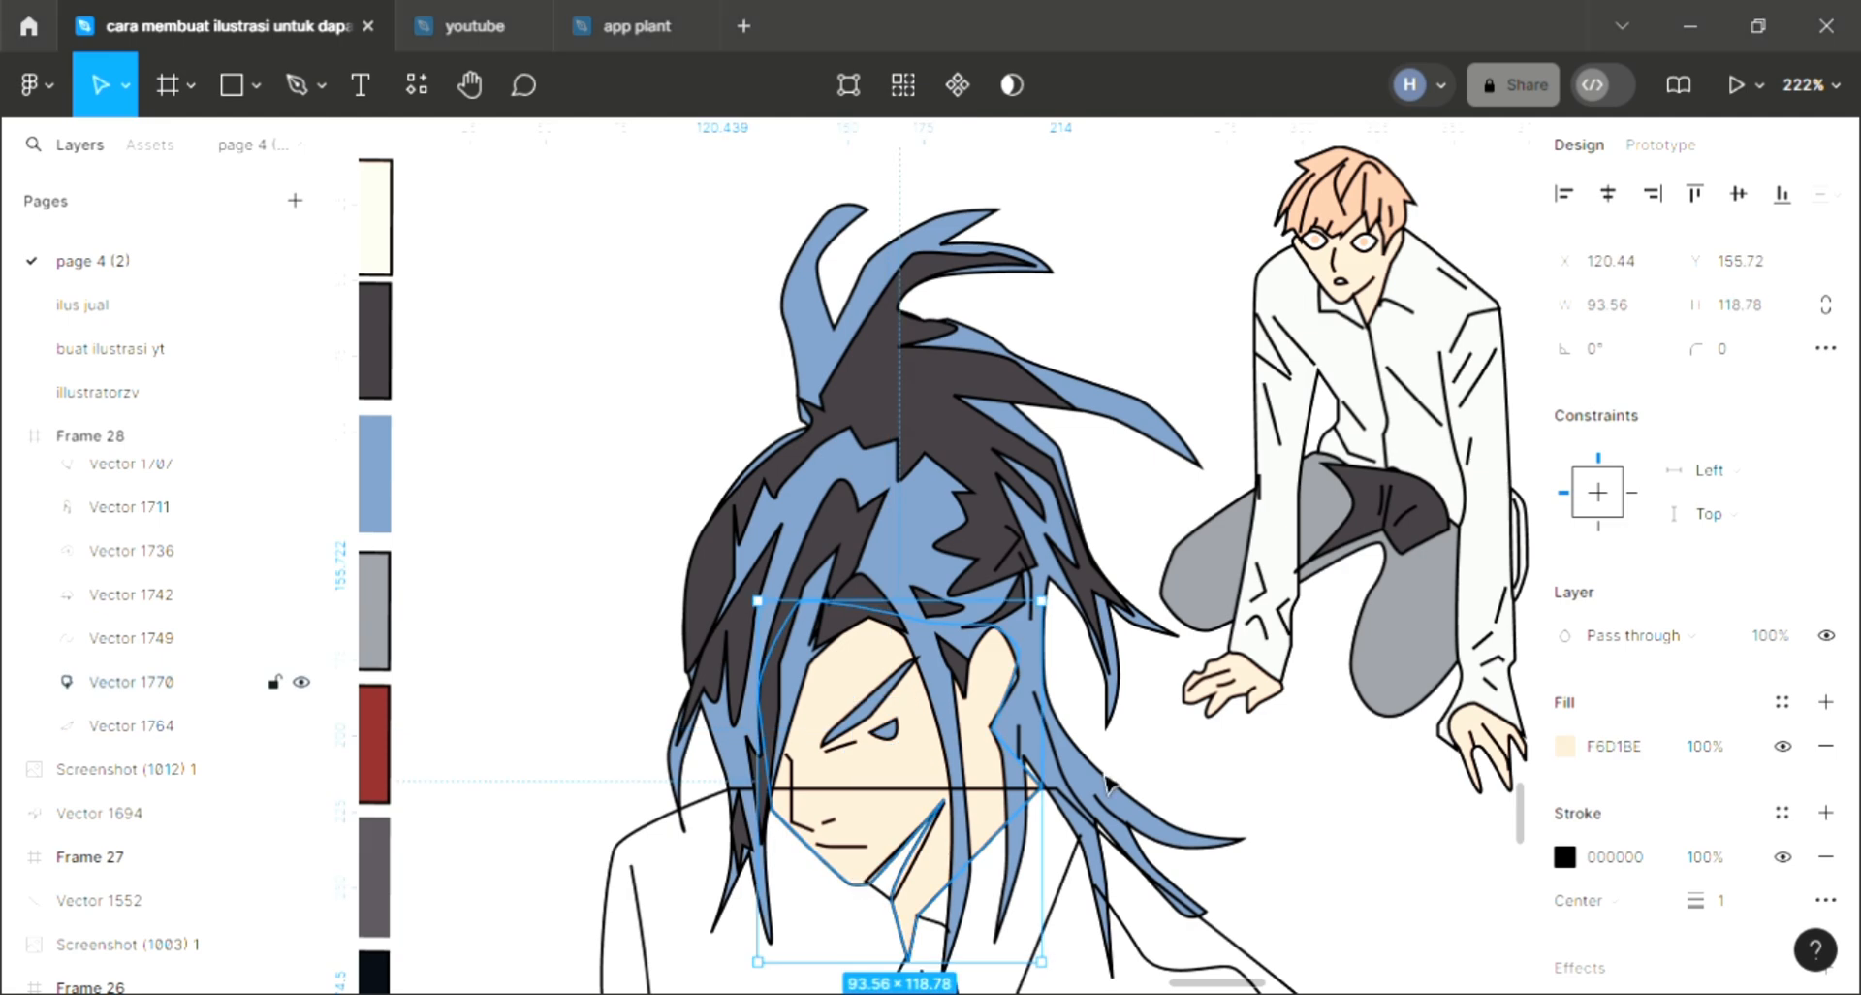
scroll(1108, 783, down, 2)
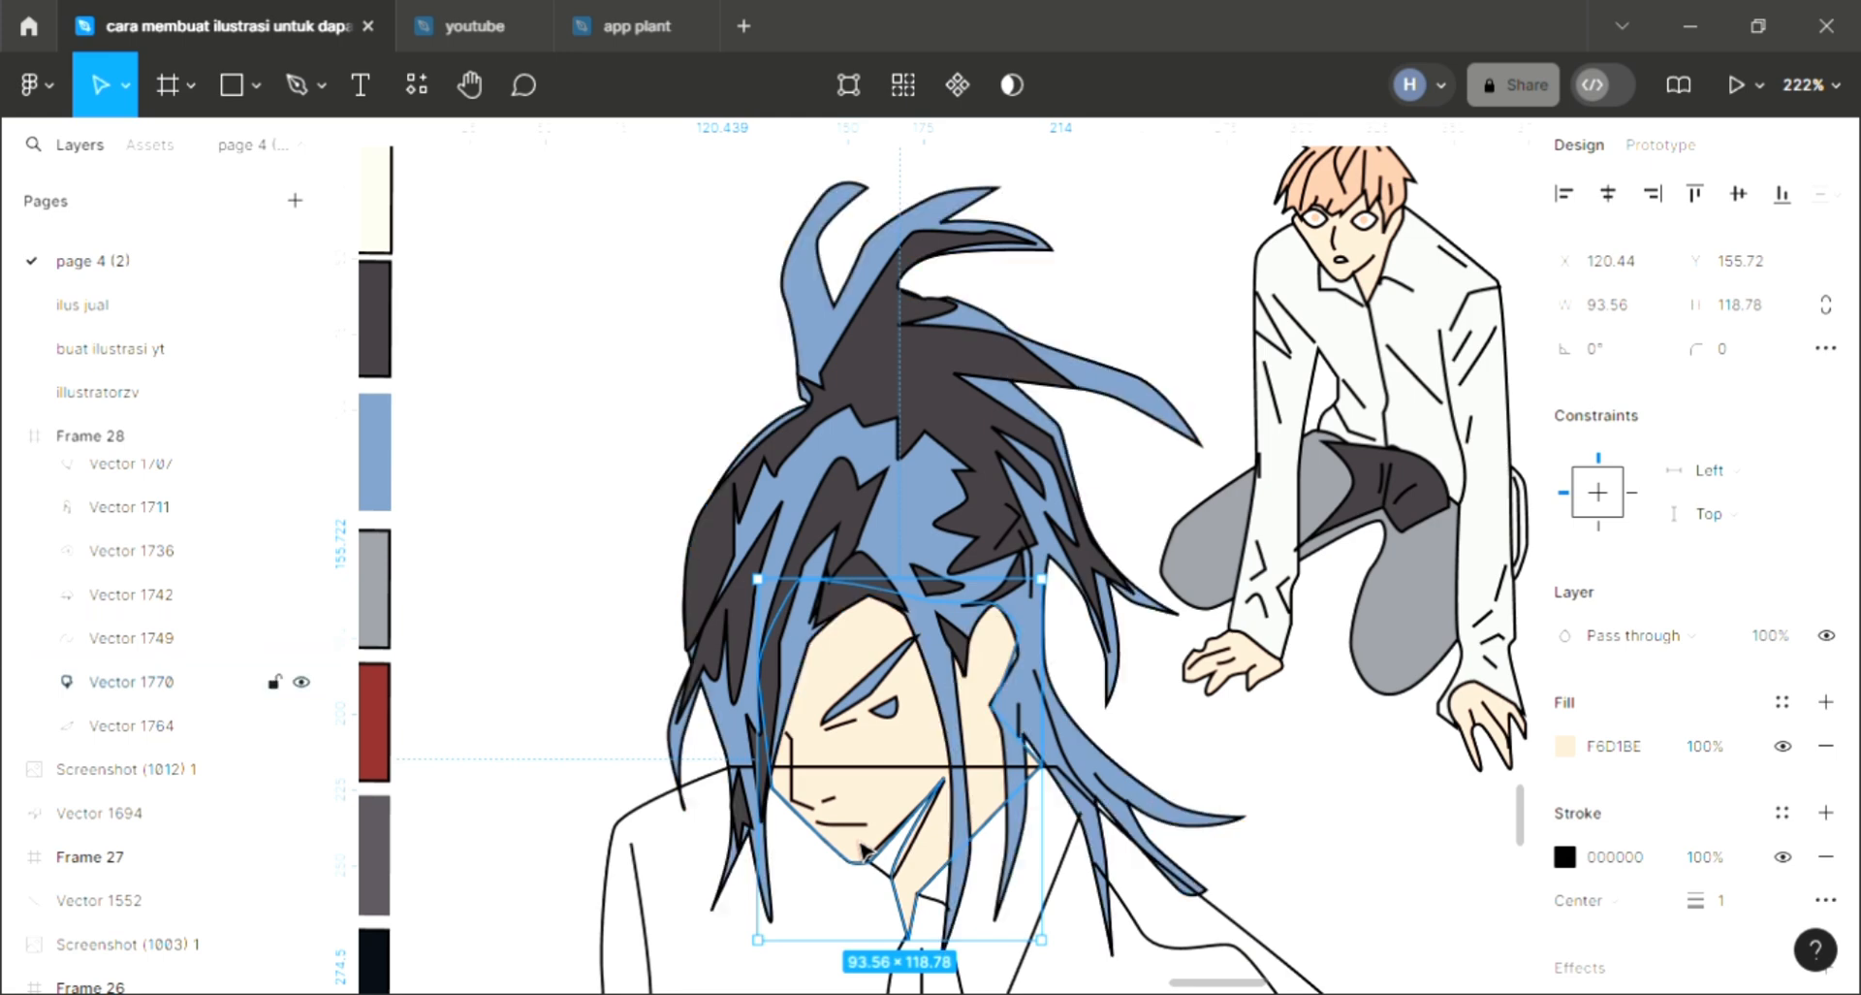
key(Escape)
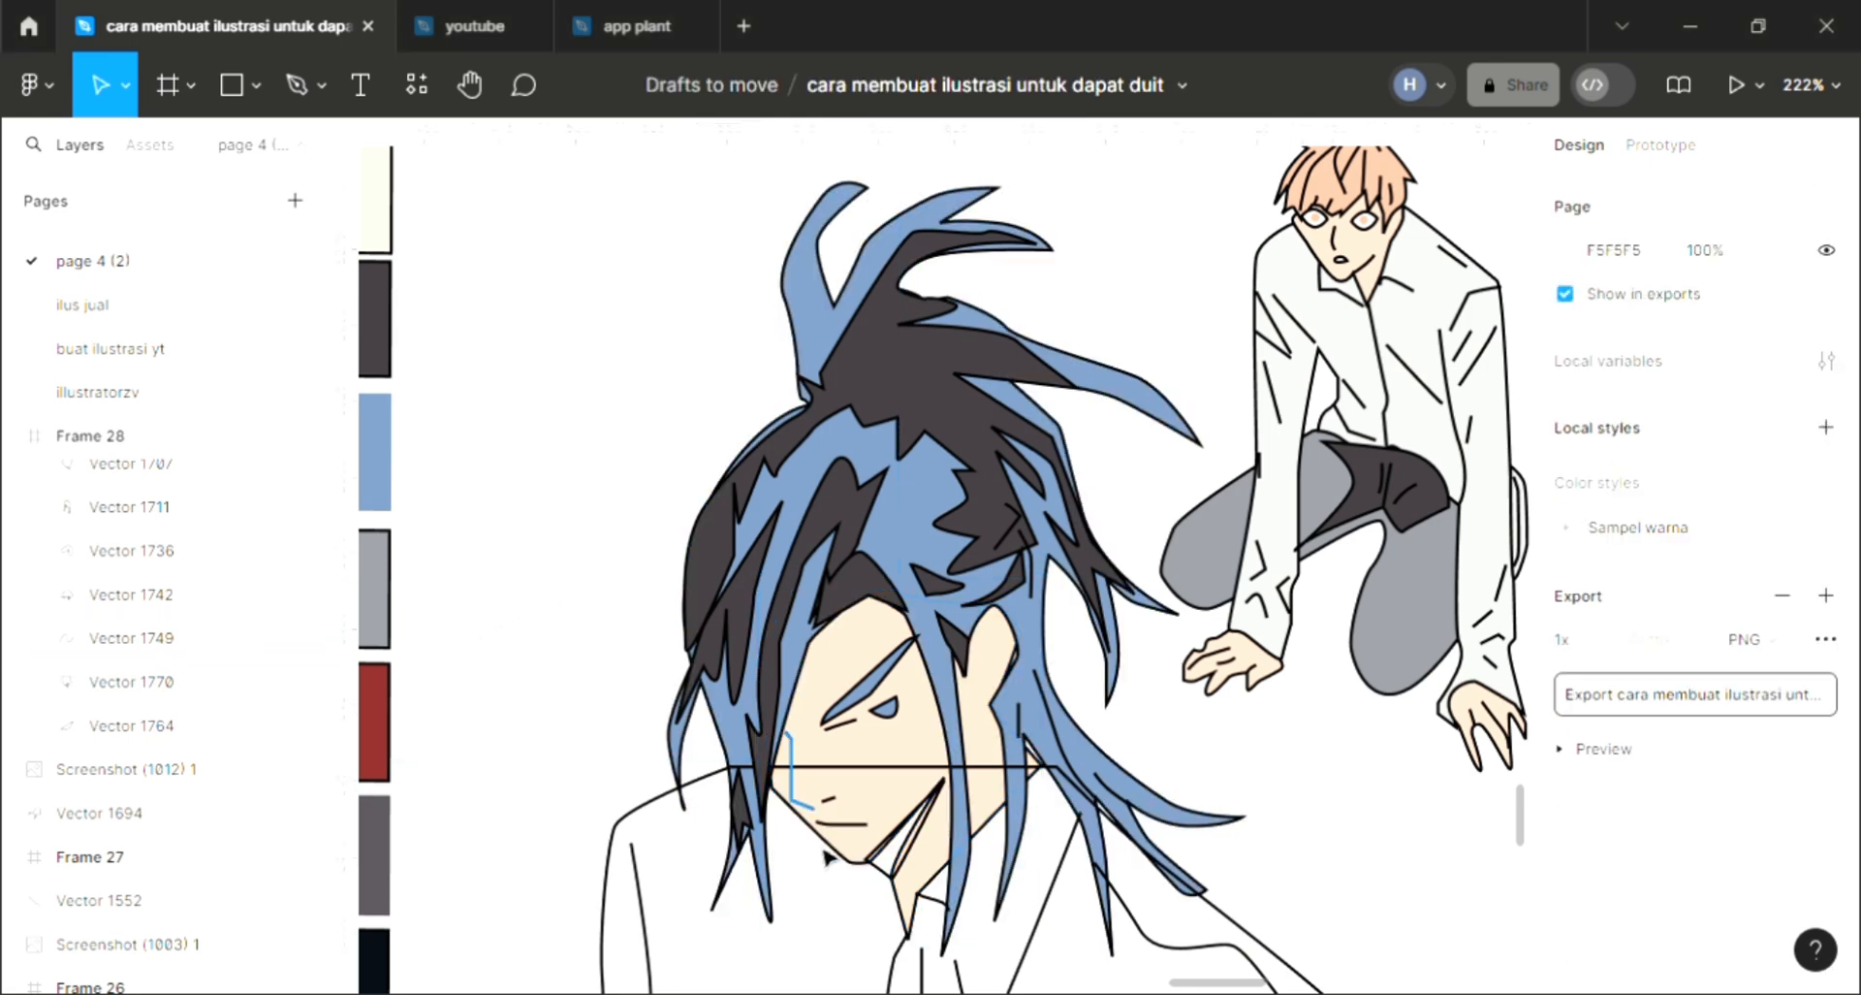
click(822, 840)
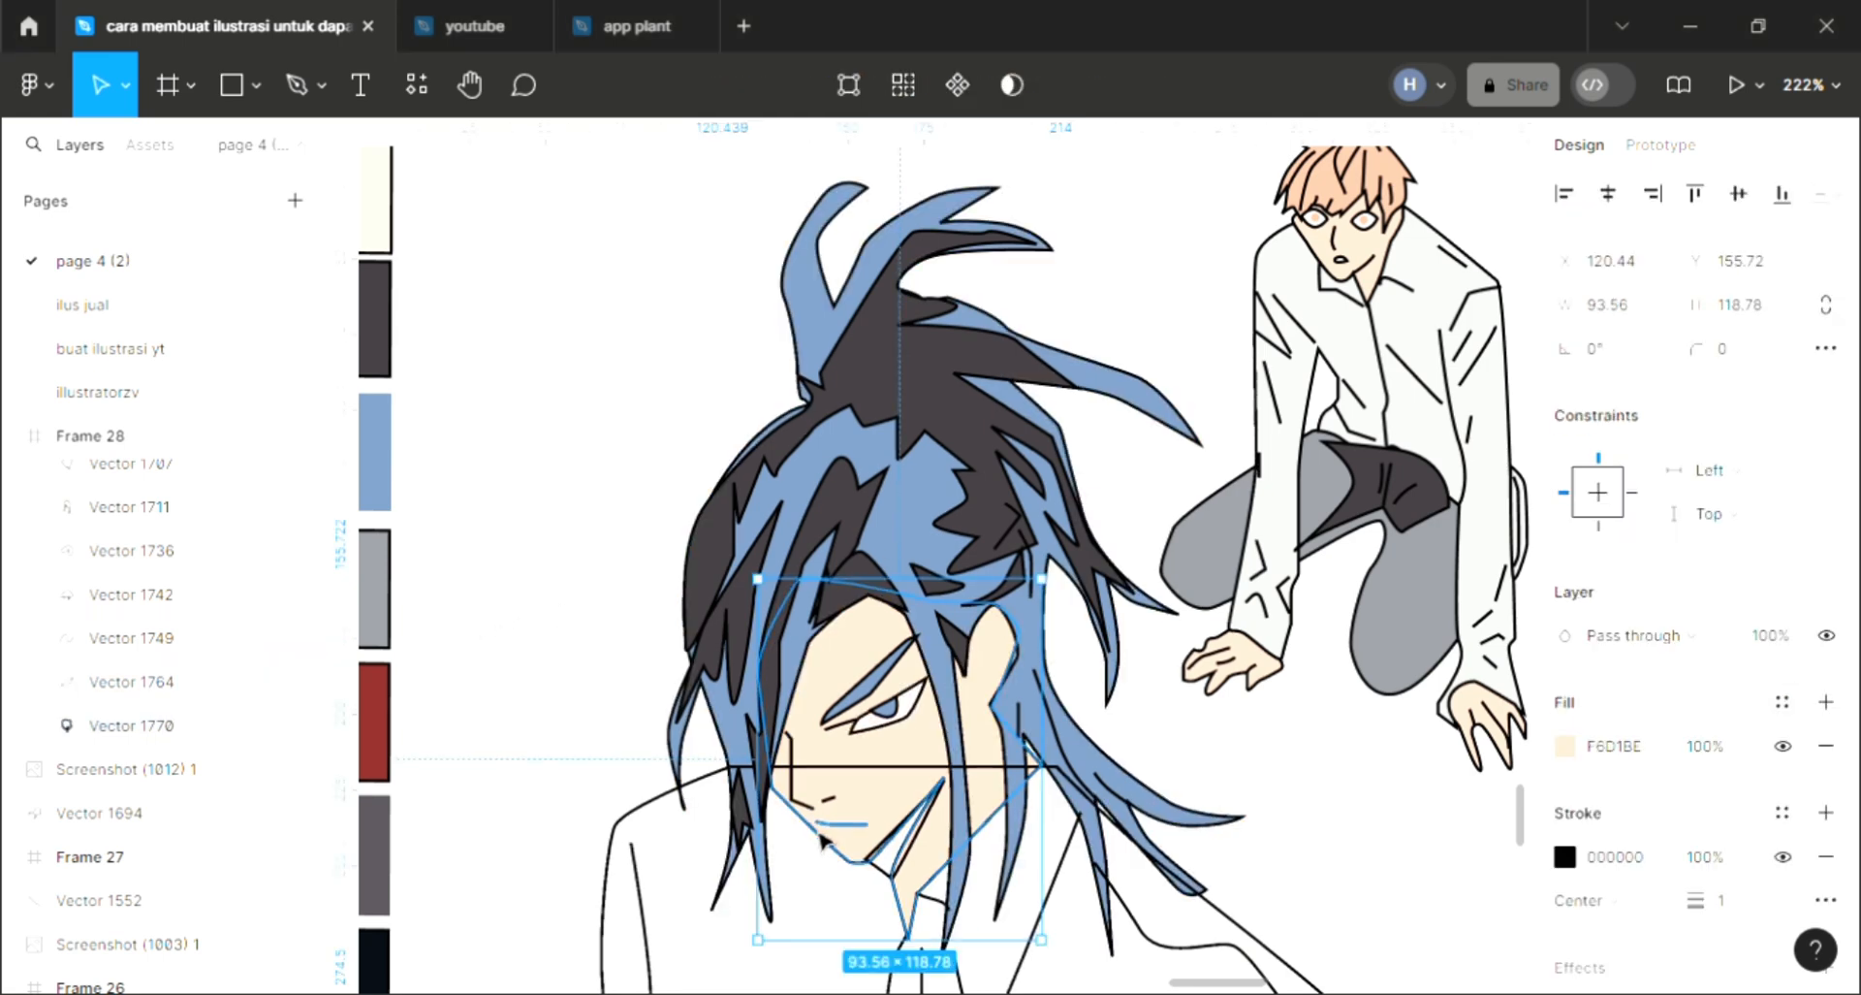
key(Escape)
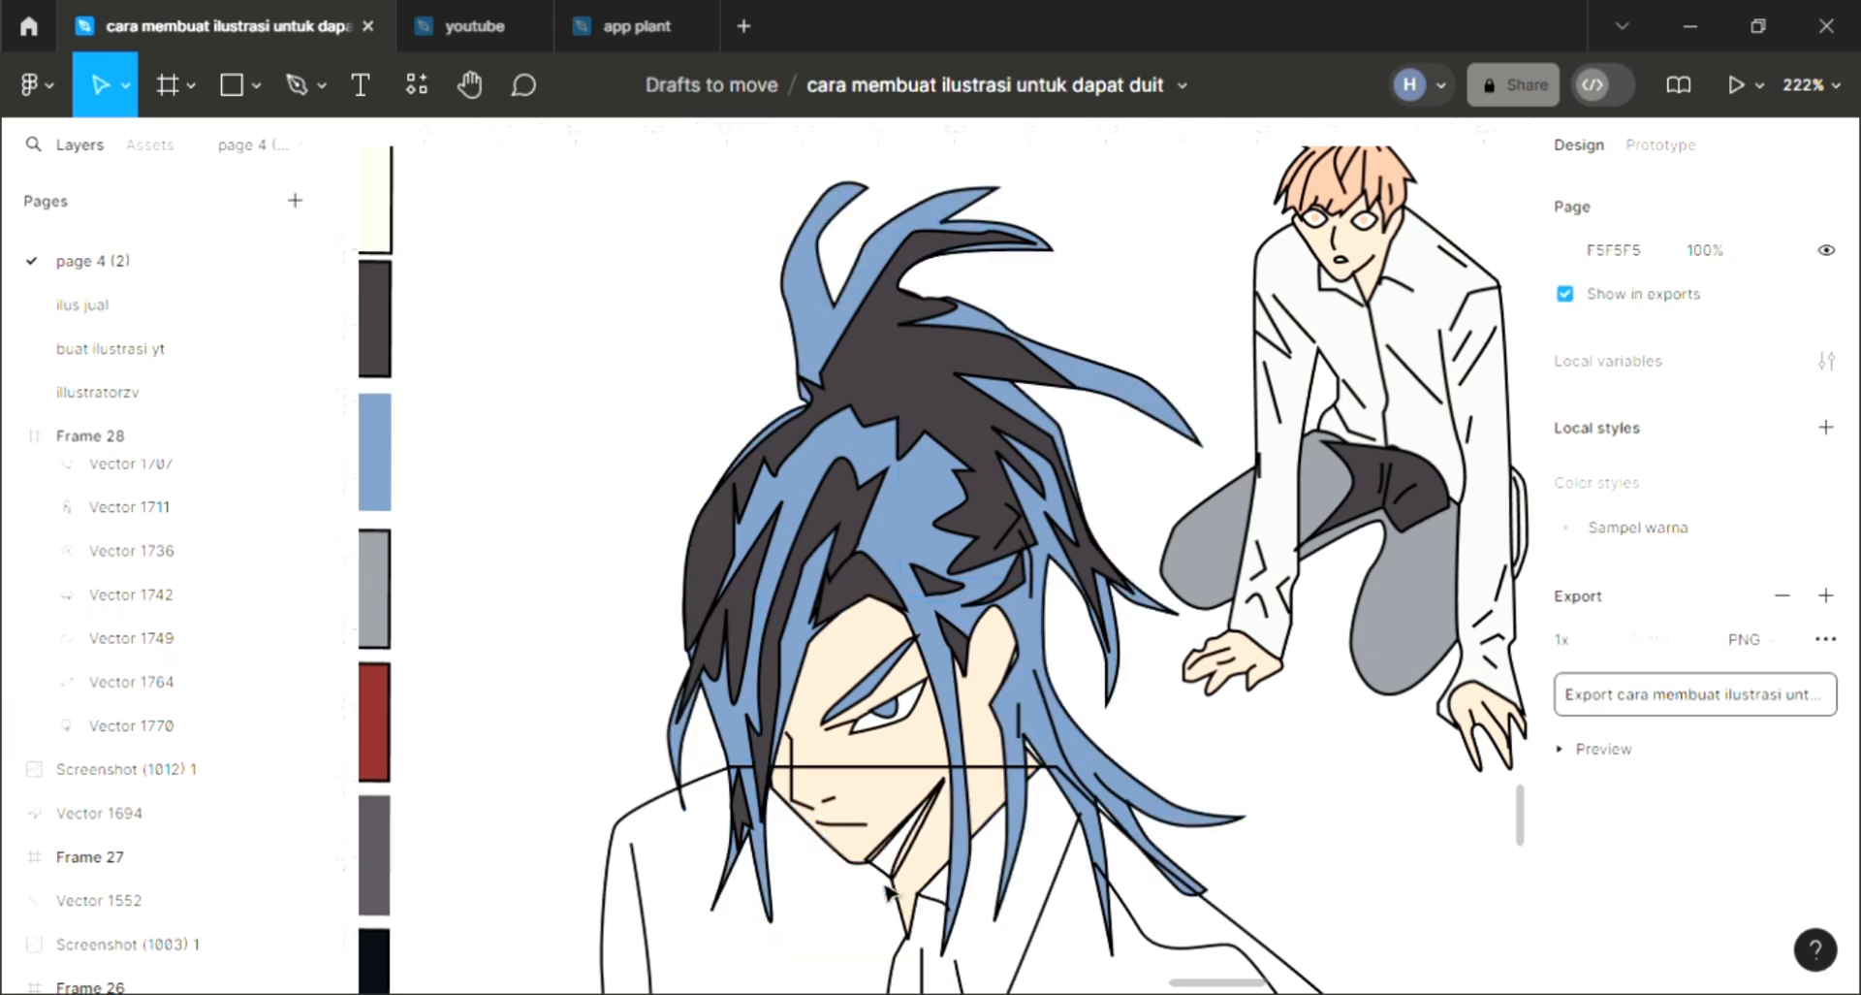
Add a fill to the triangular shadow shape on the large figure's jaw and sample the dark charcoal colour for it.
click(900, 882)
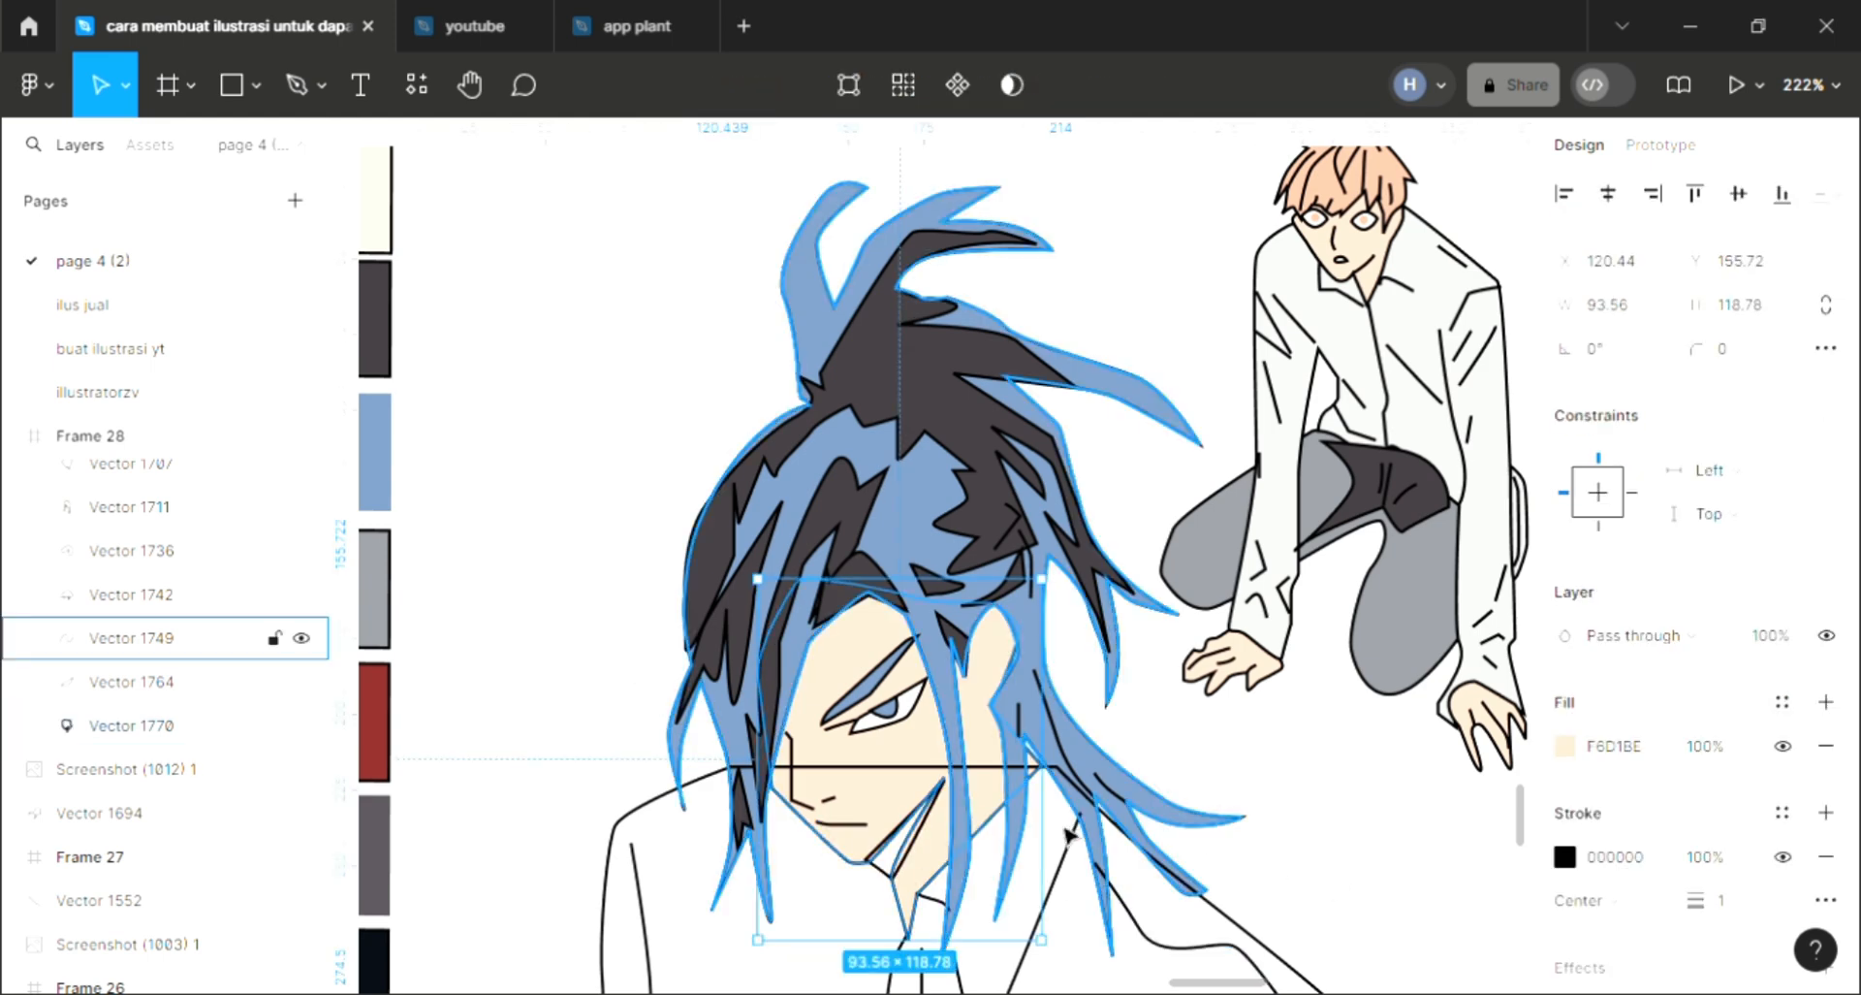
click(889, 877)
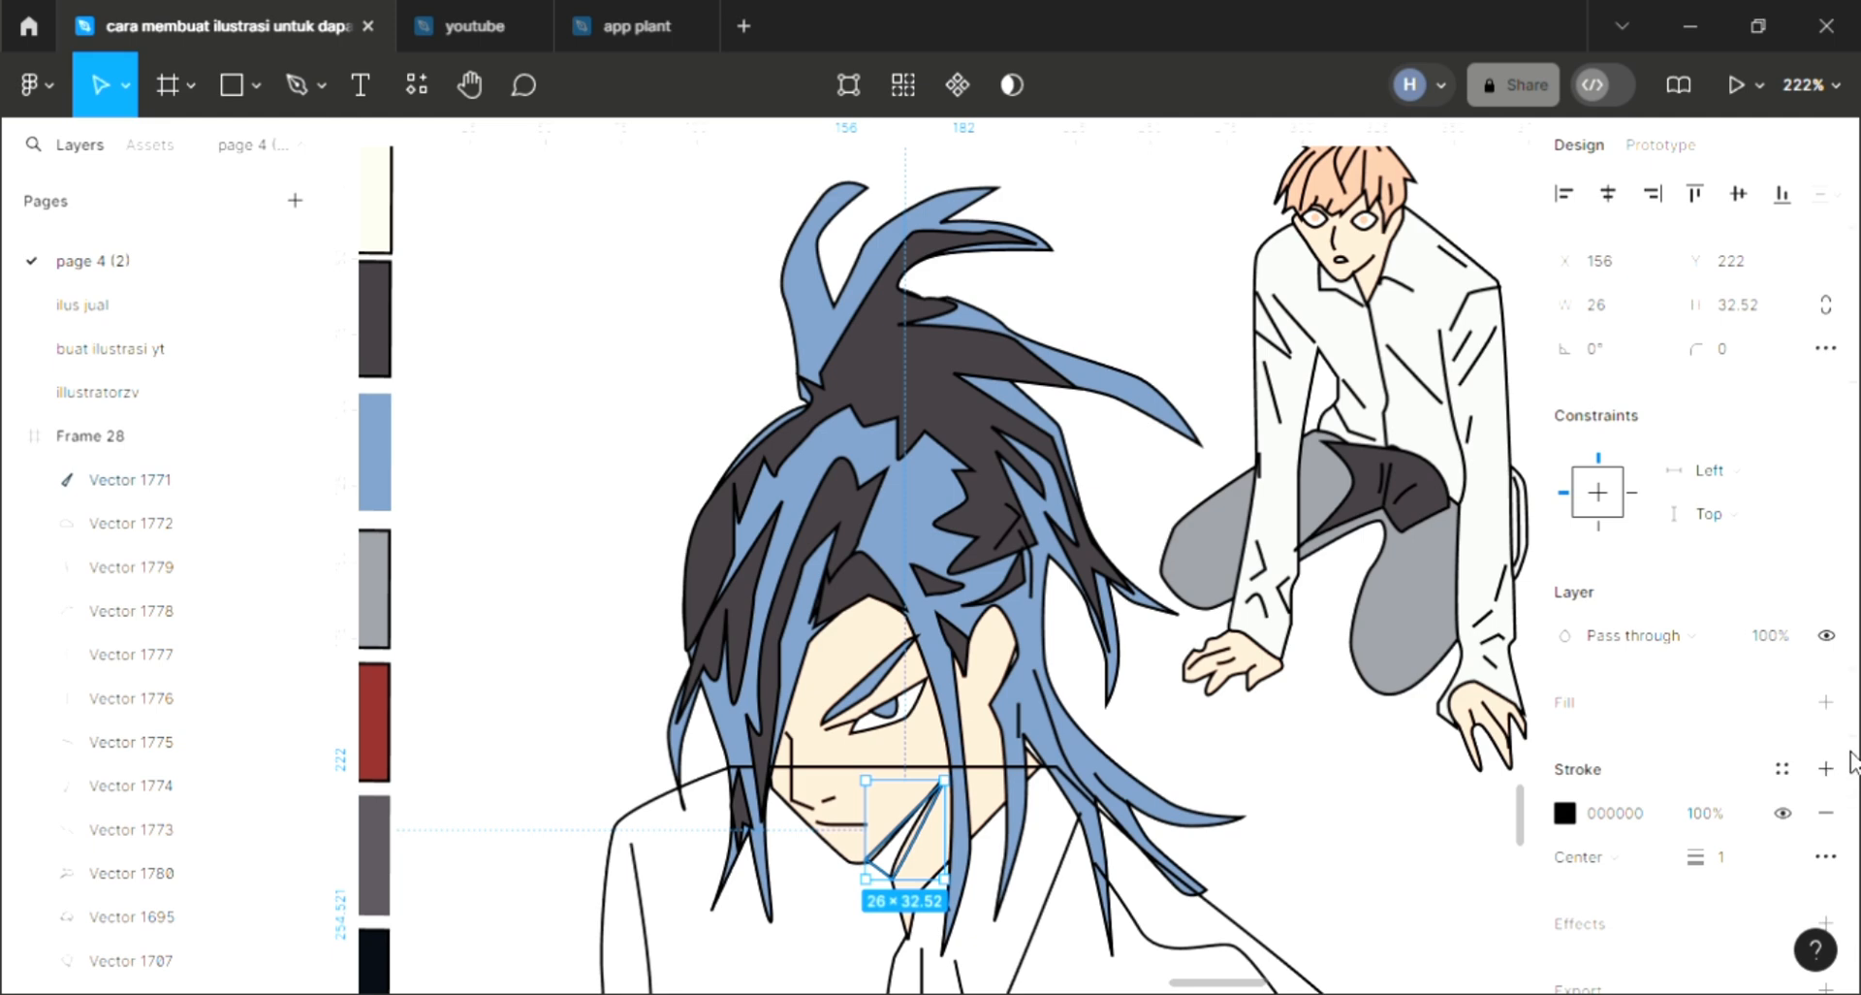
click(1826, 701)
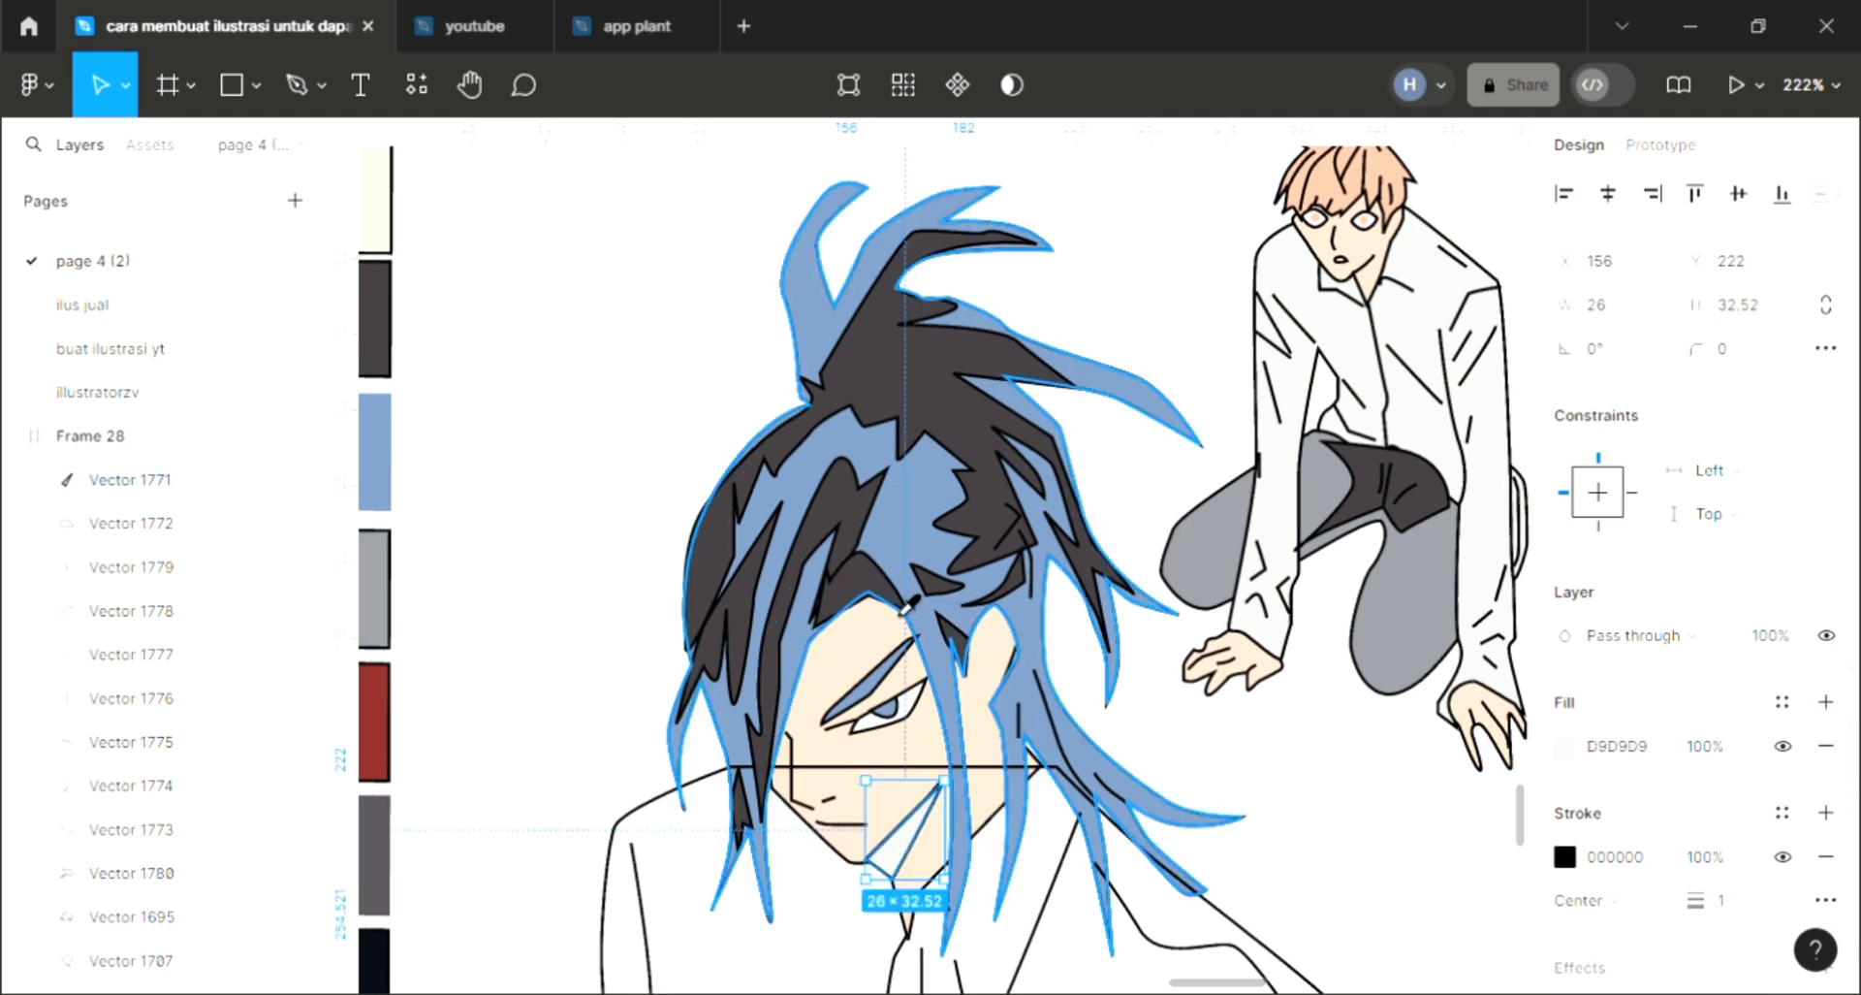
key(i)
key(Escape)
key(Escape)
Fill the large figure's shirt shape with the grey 8B8E94 and deselect it.
scroll(815, 839, down, 3)
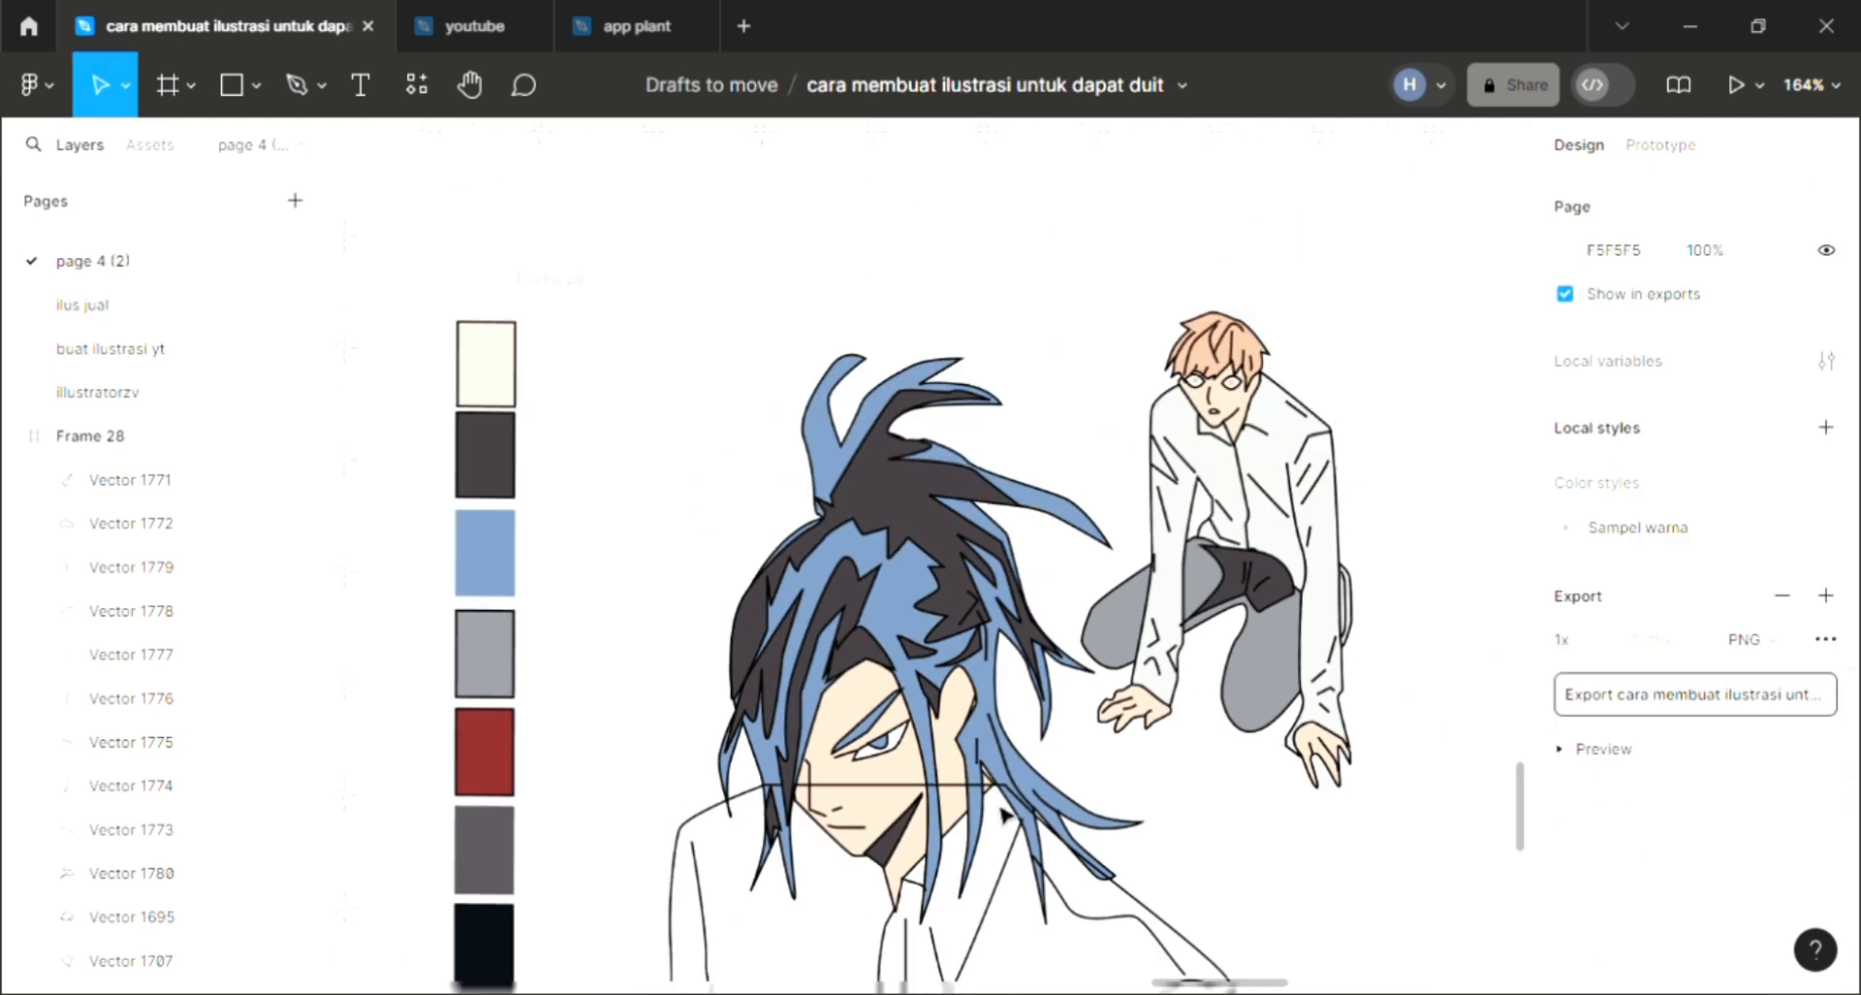
scroll(1001, 839, down, 3)
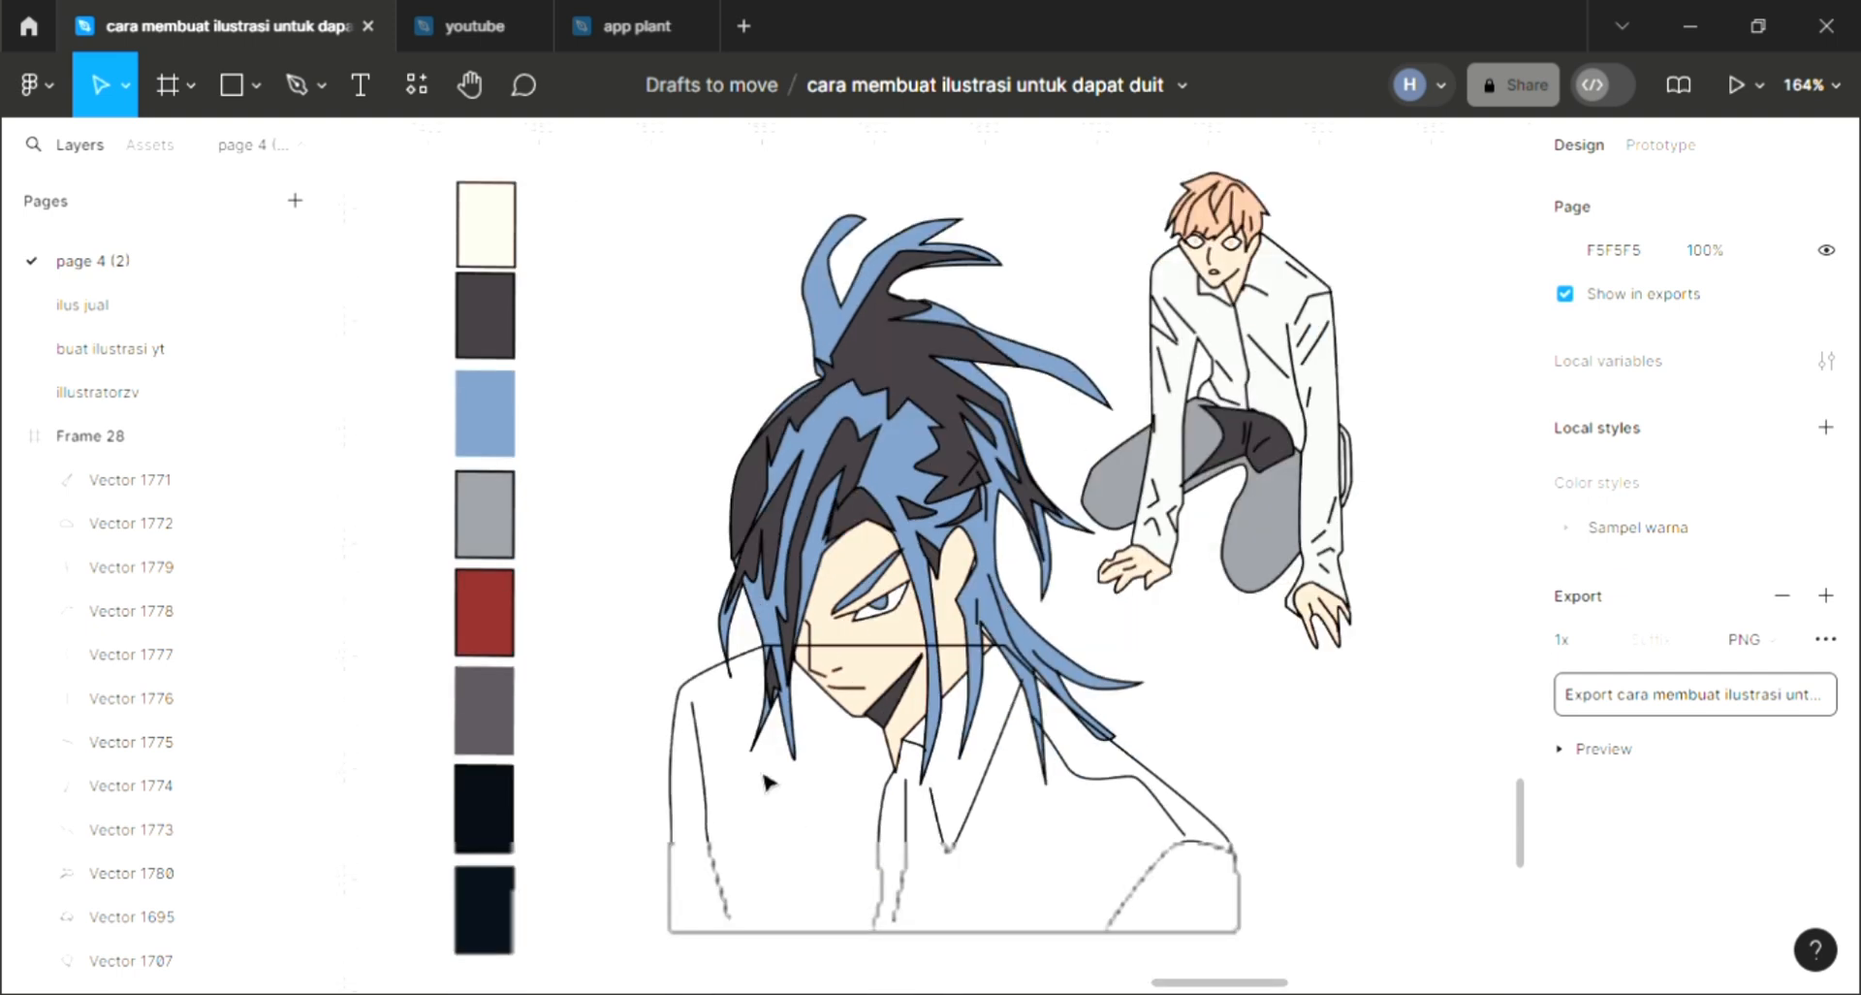
click(696, 696)
click(1827, 702)
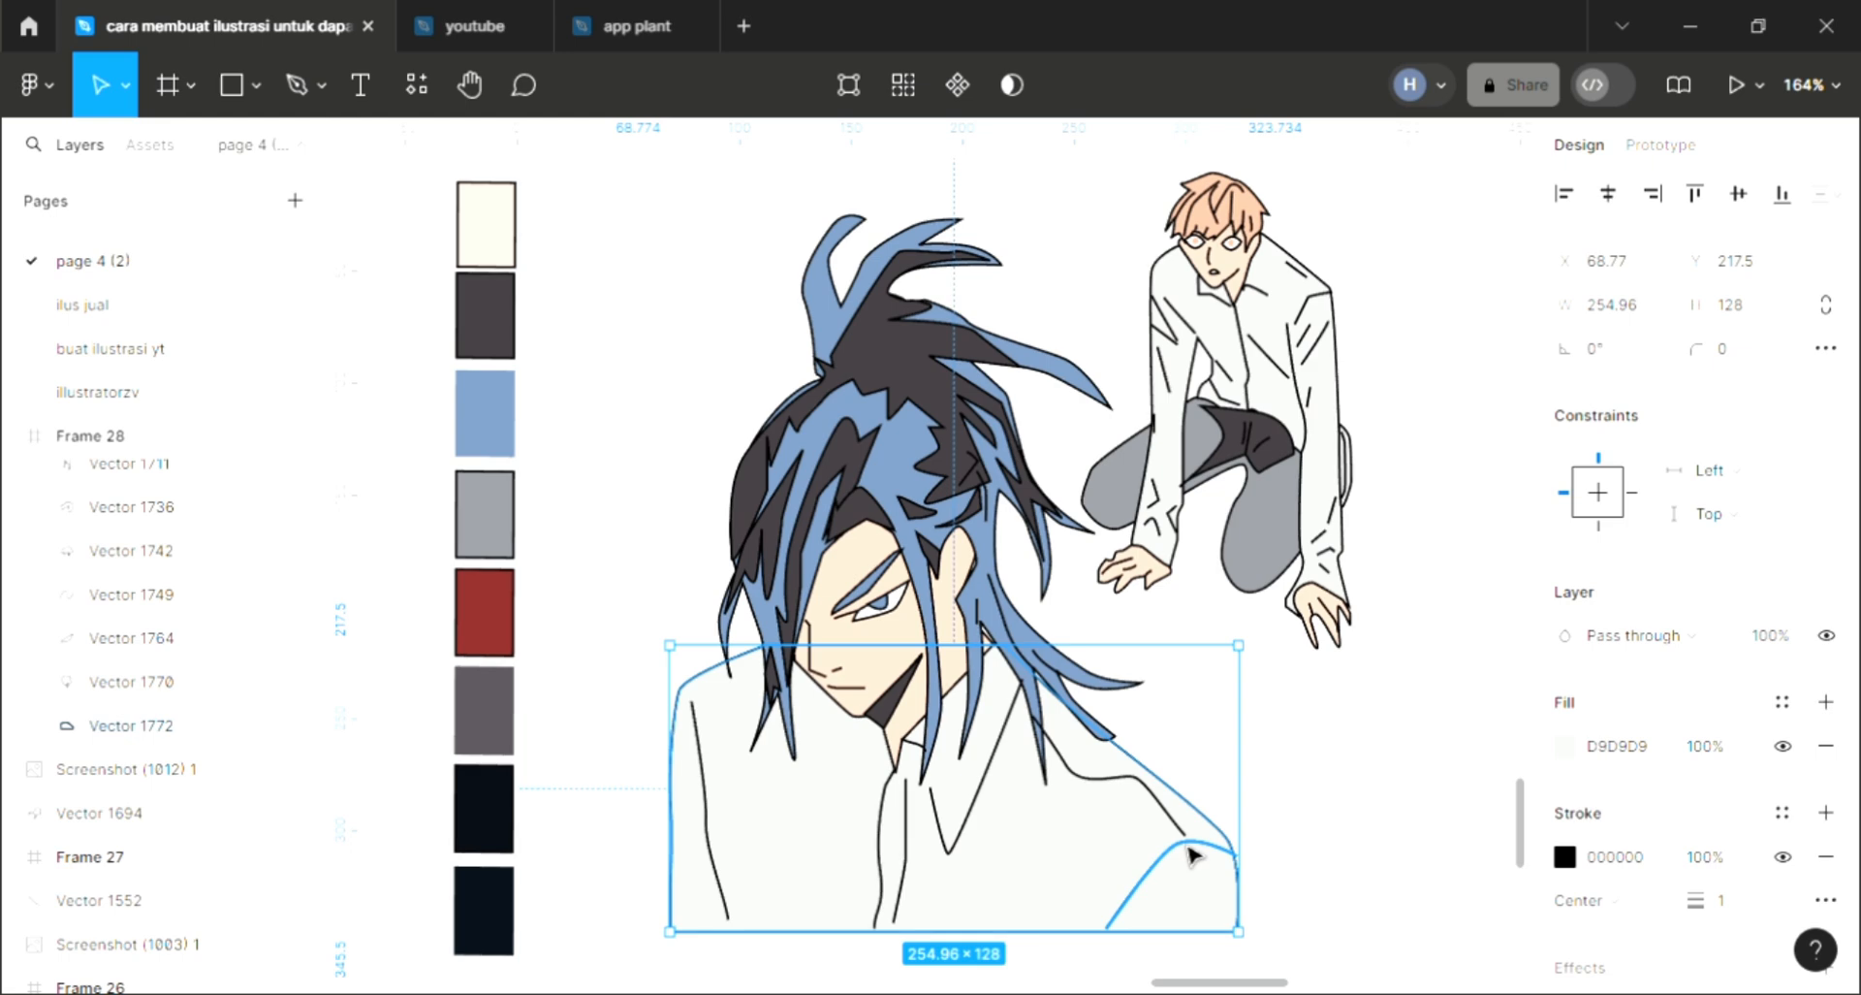
key(i)
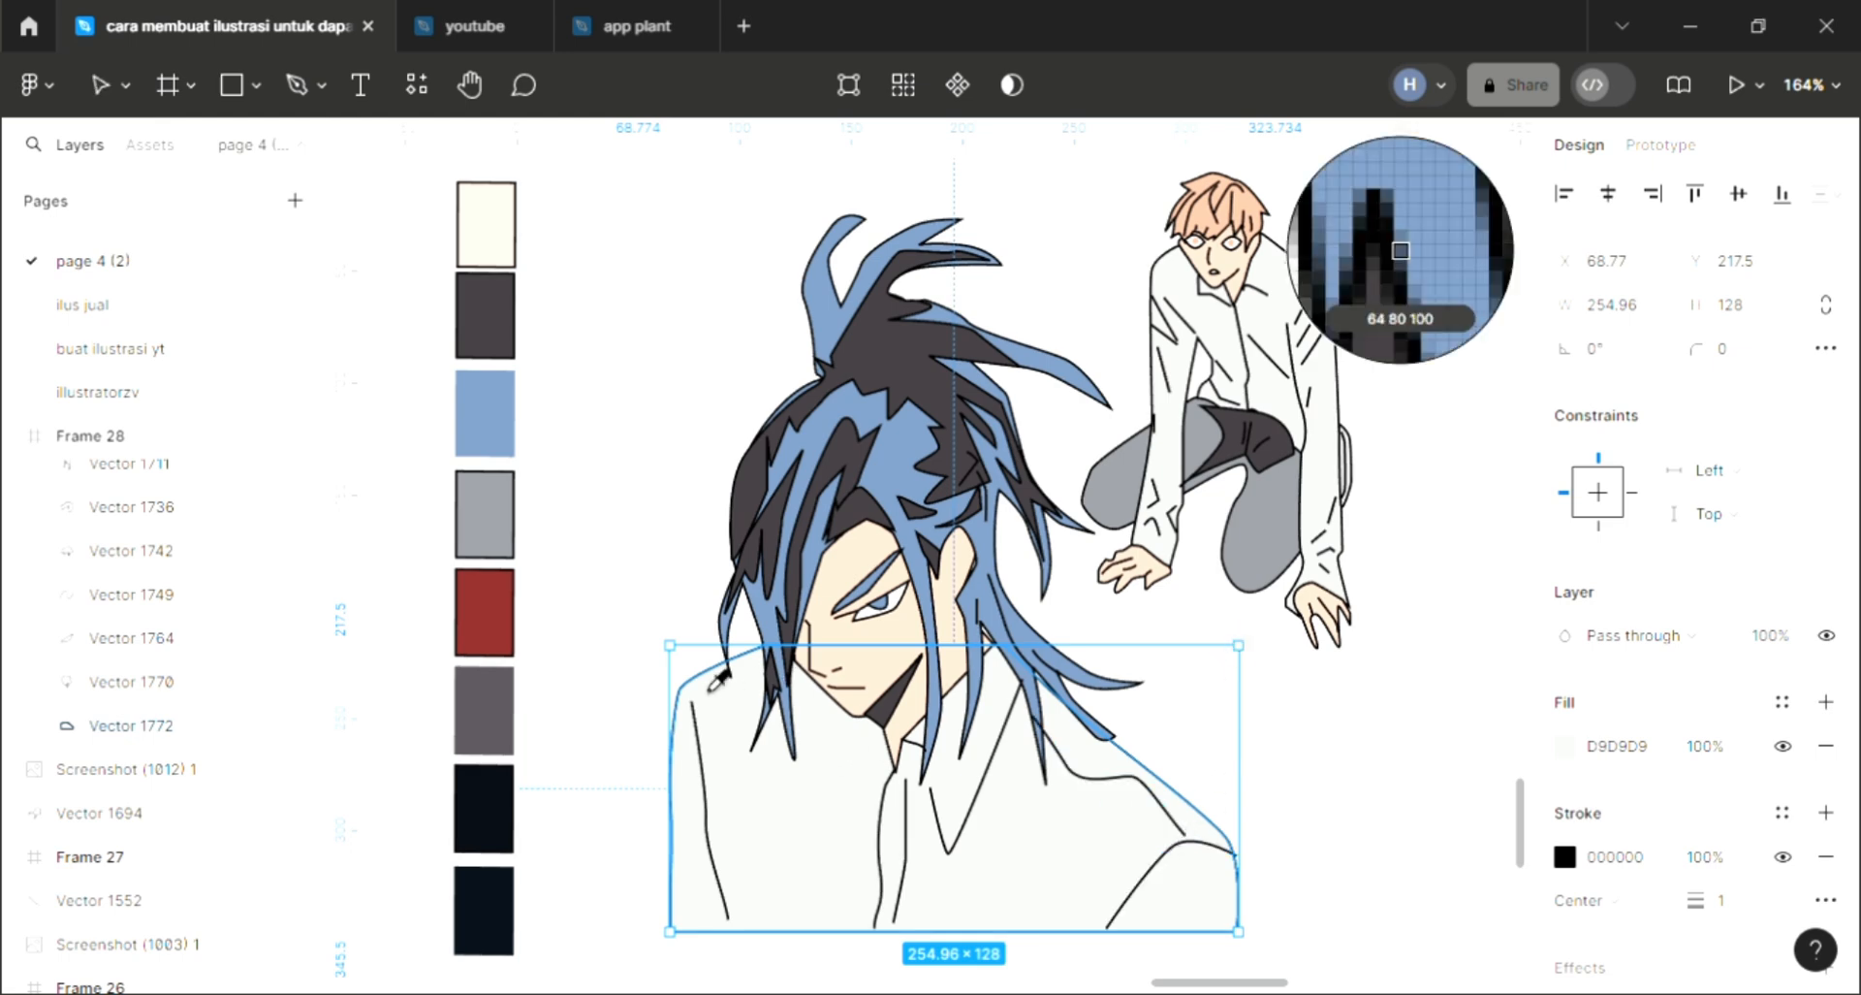
click(1128, 500)
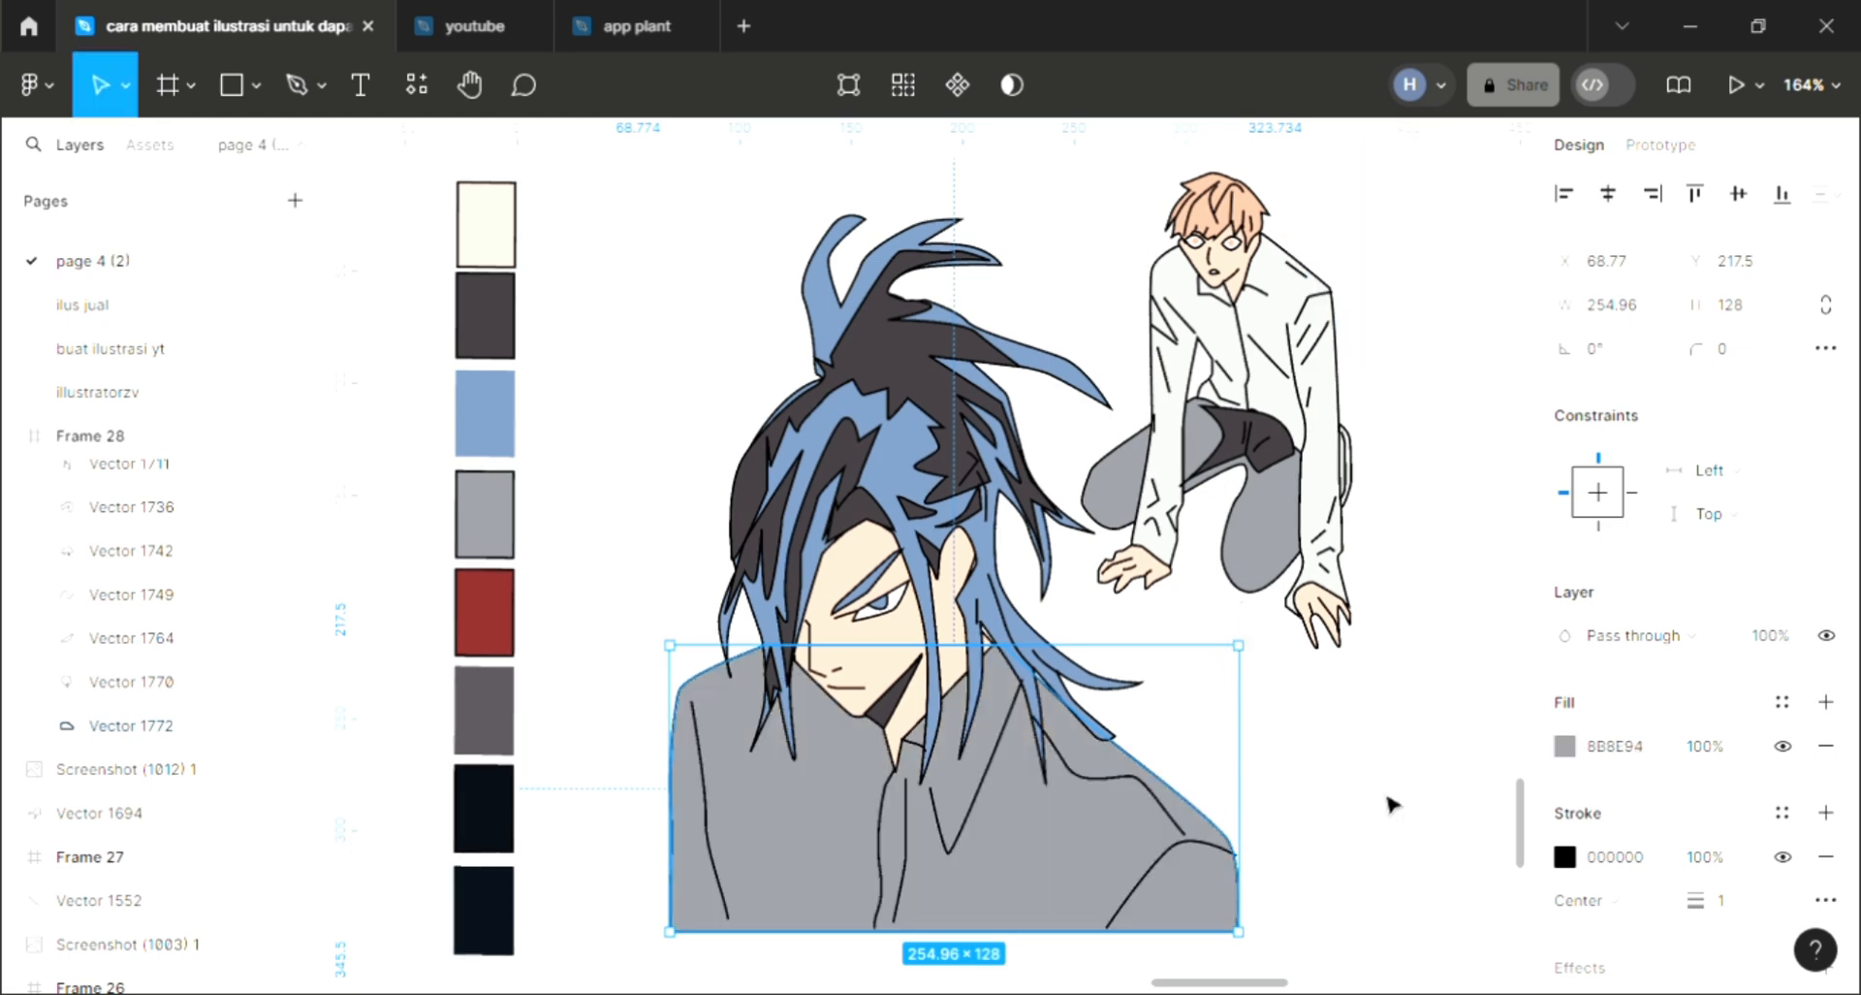
click(1388, 815)
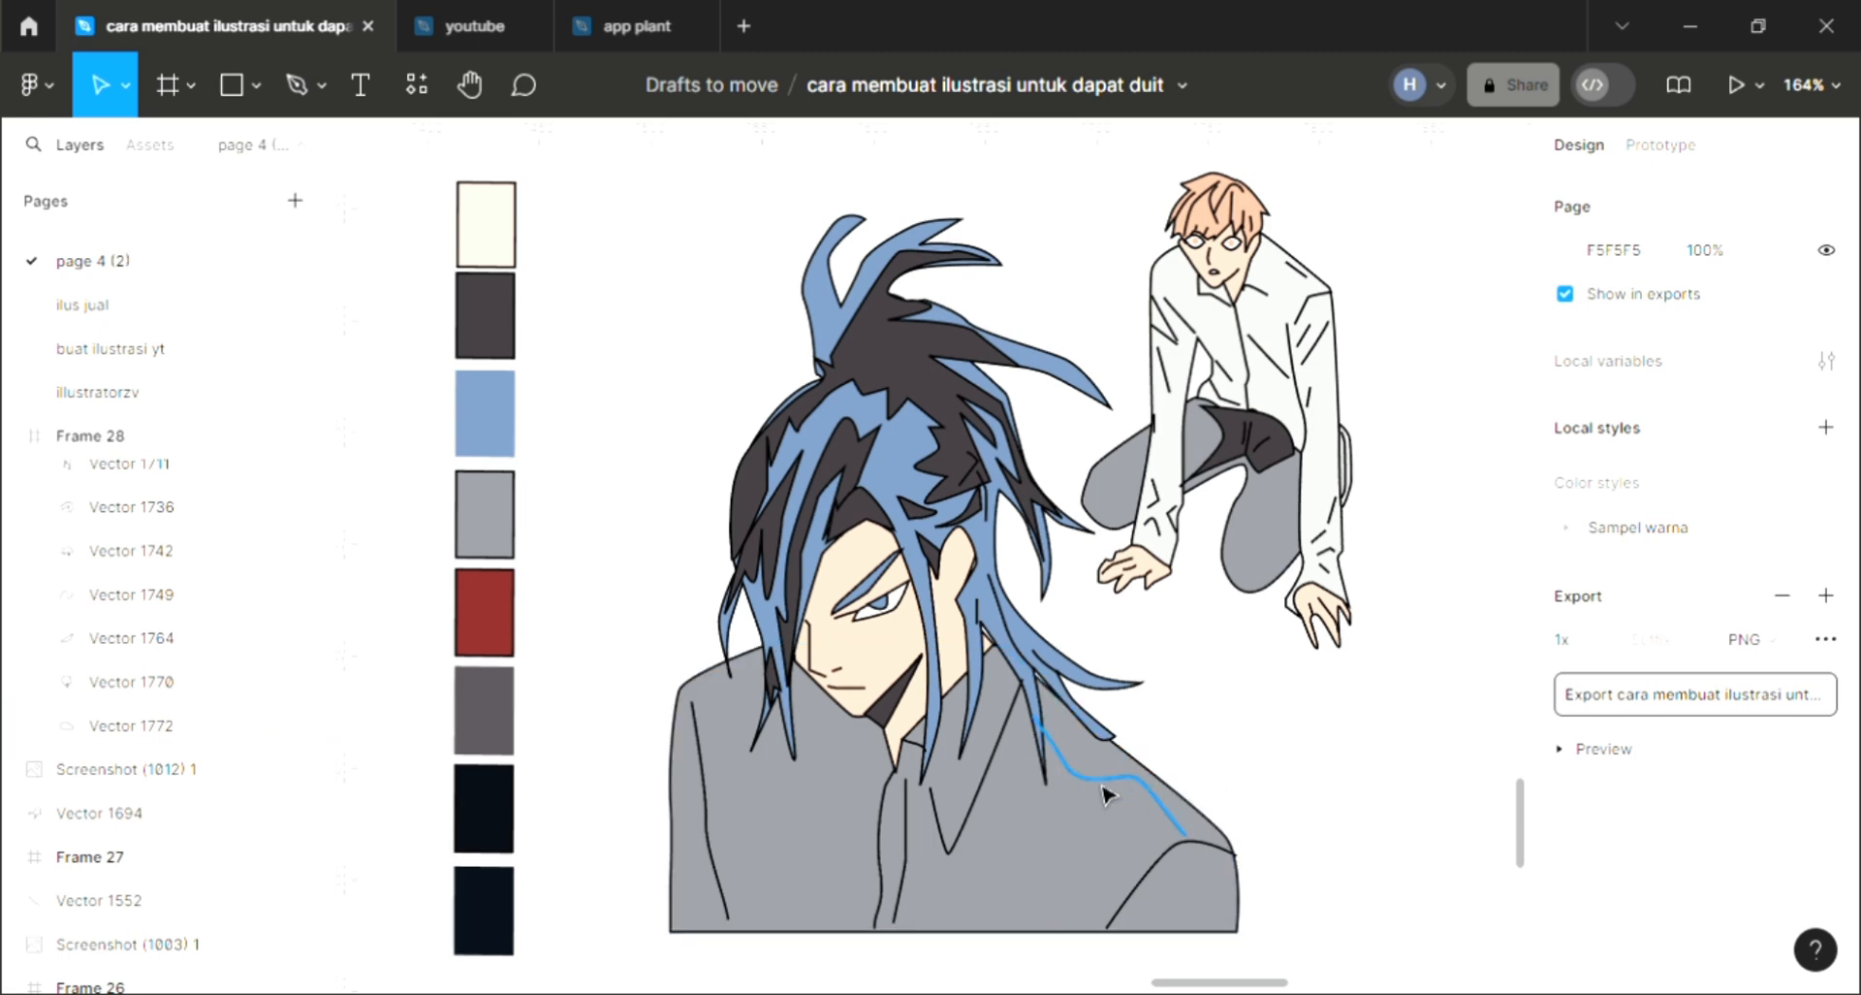
Draw a curved inner-ear line about 6 × 18 inside the large figure's ear with the Pen tool.
scroll(1105, 829, up, 1)
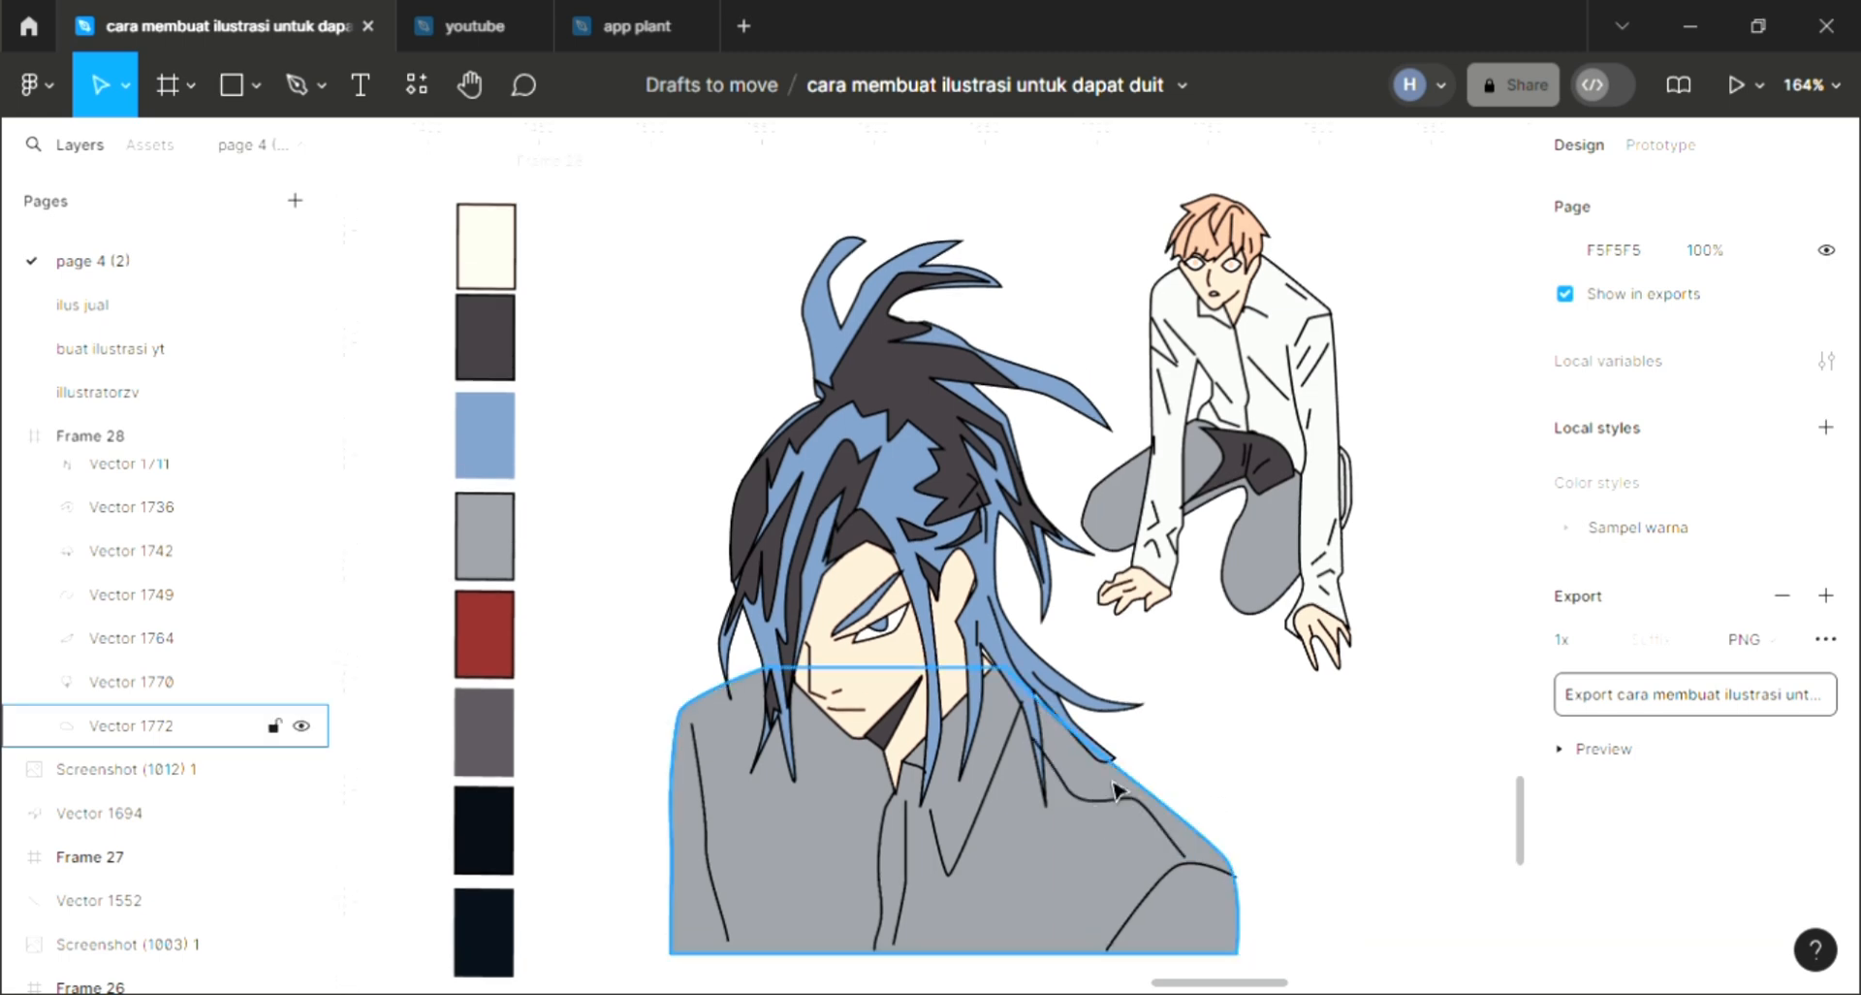
scroll(1012, 650, up, 1)
scroll(1012, 650, up, 2)
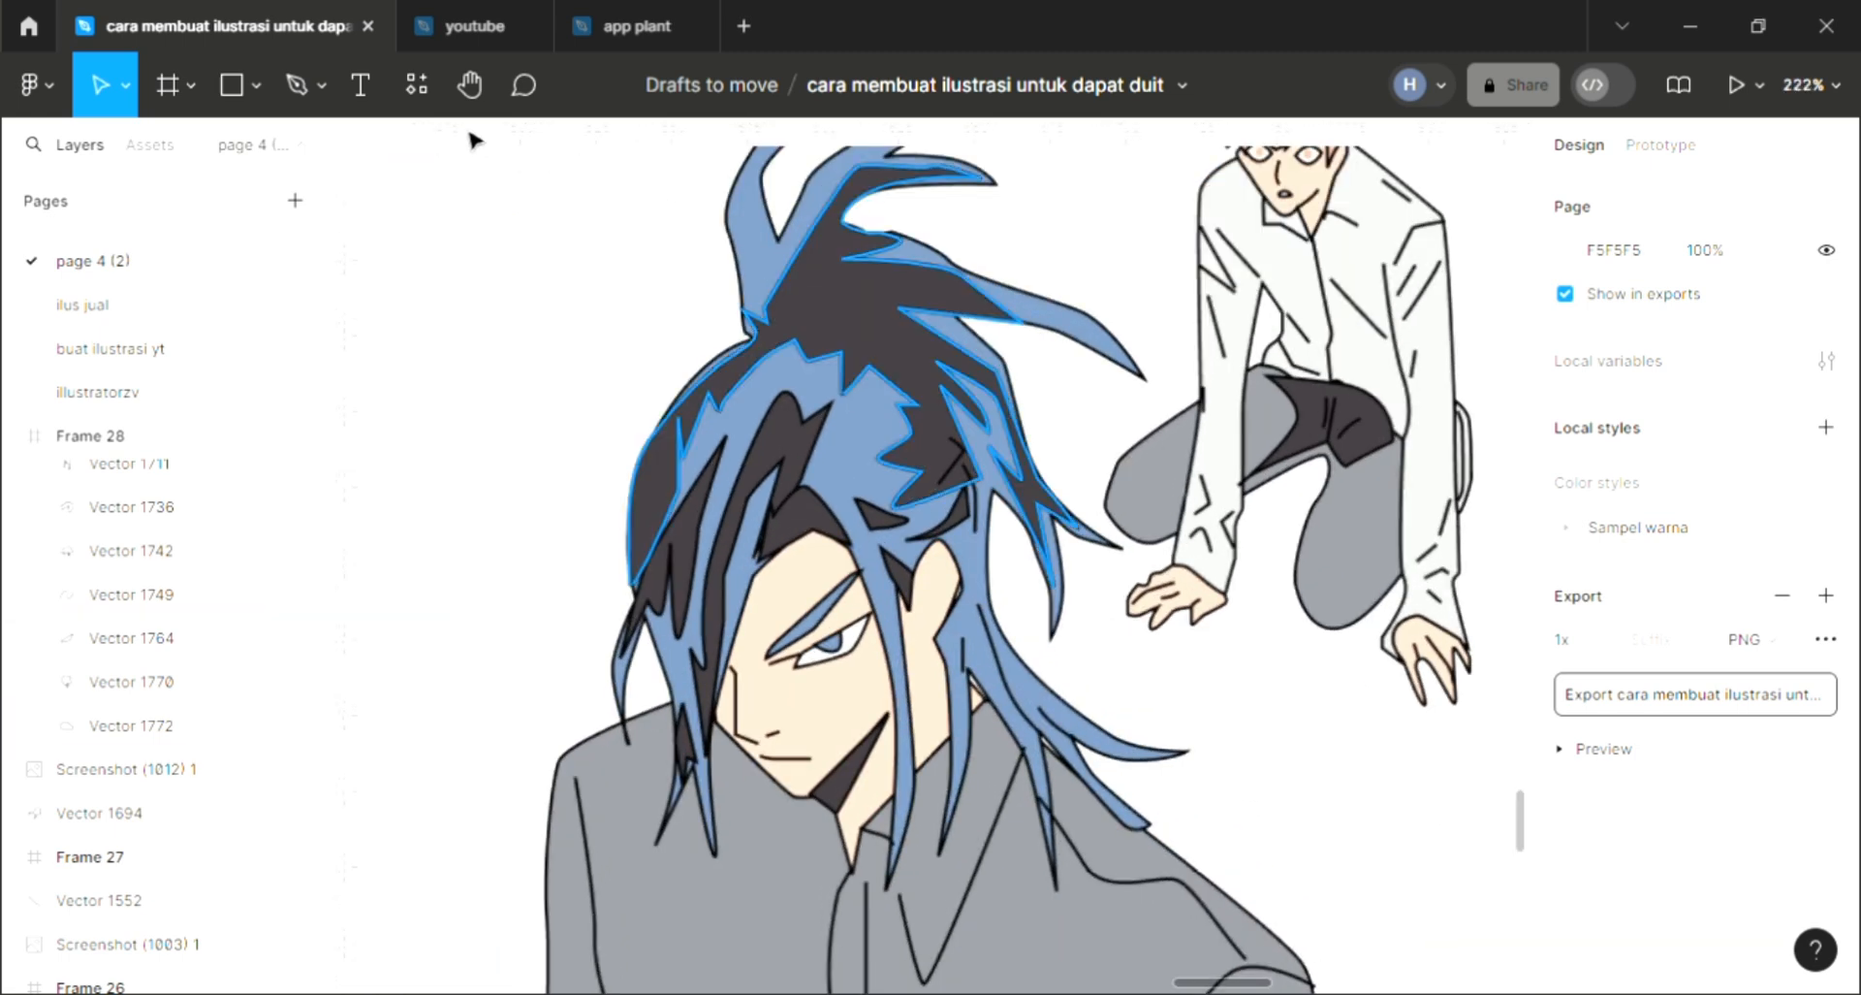
click(294, 87)
scroll(974, 611, up, 4)
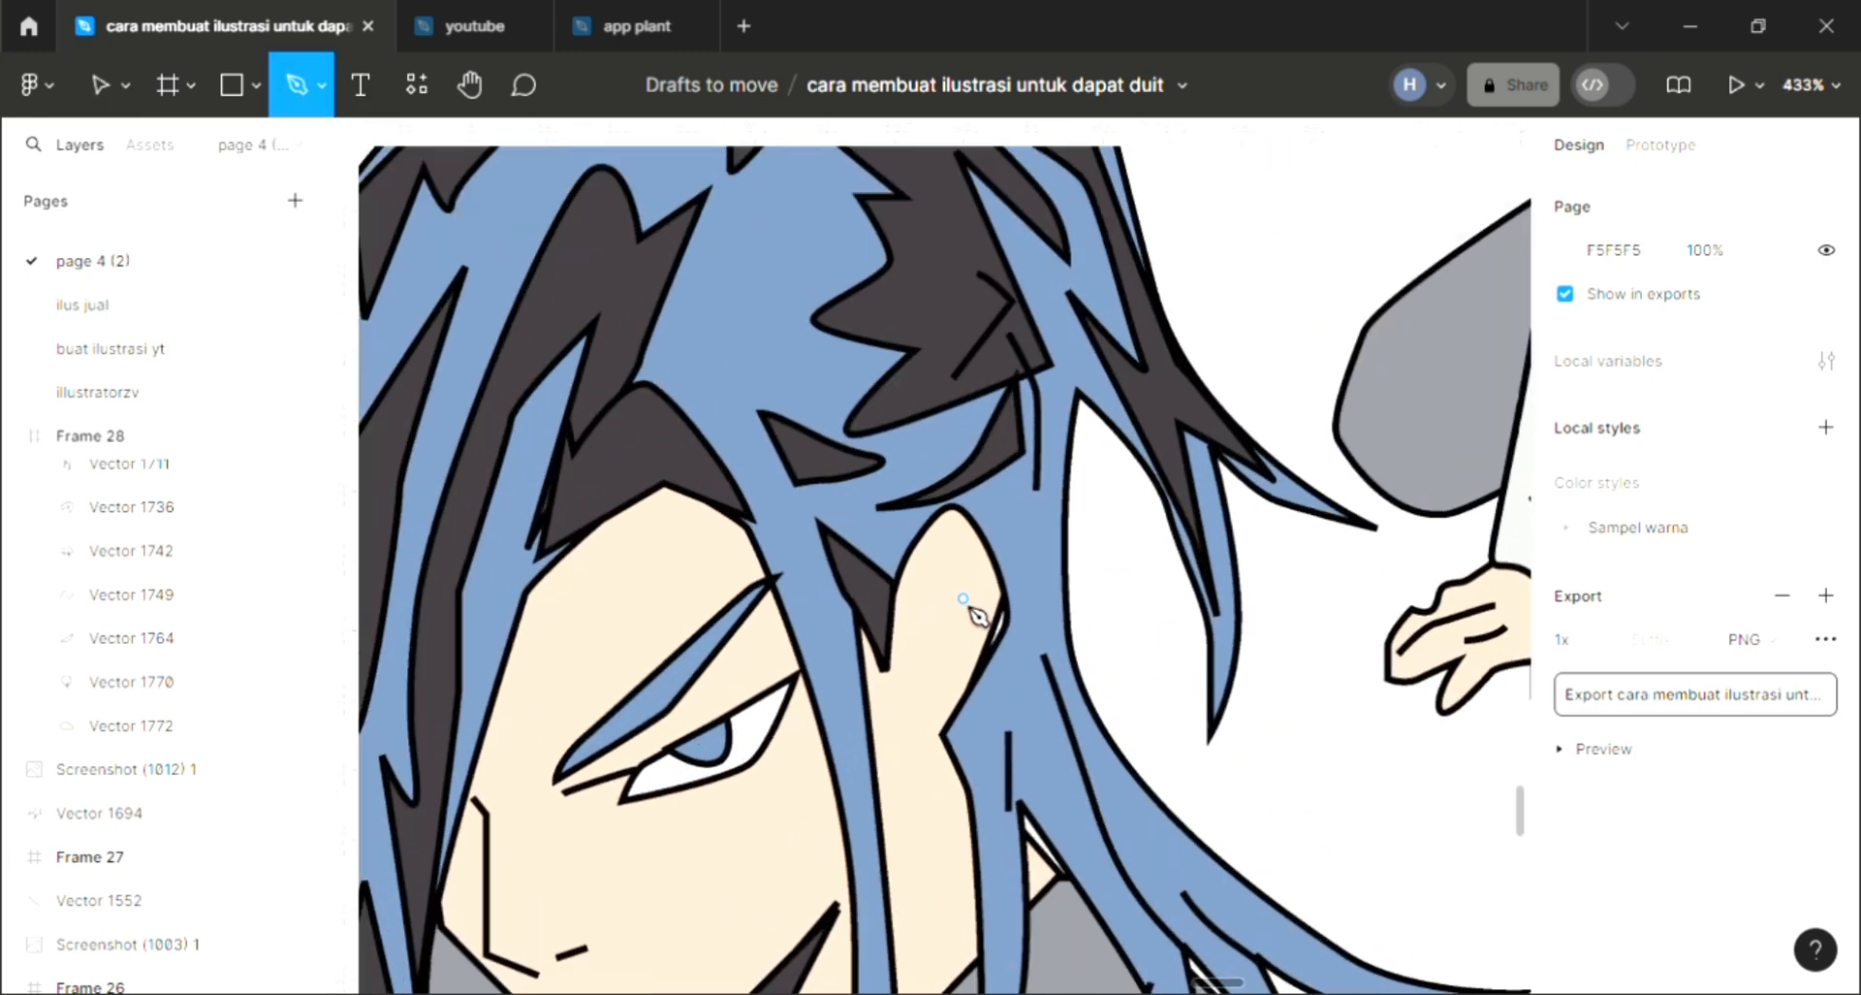
click(932, 543)
drag(960, 584, 907, 684)
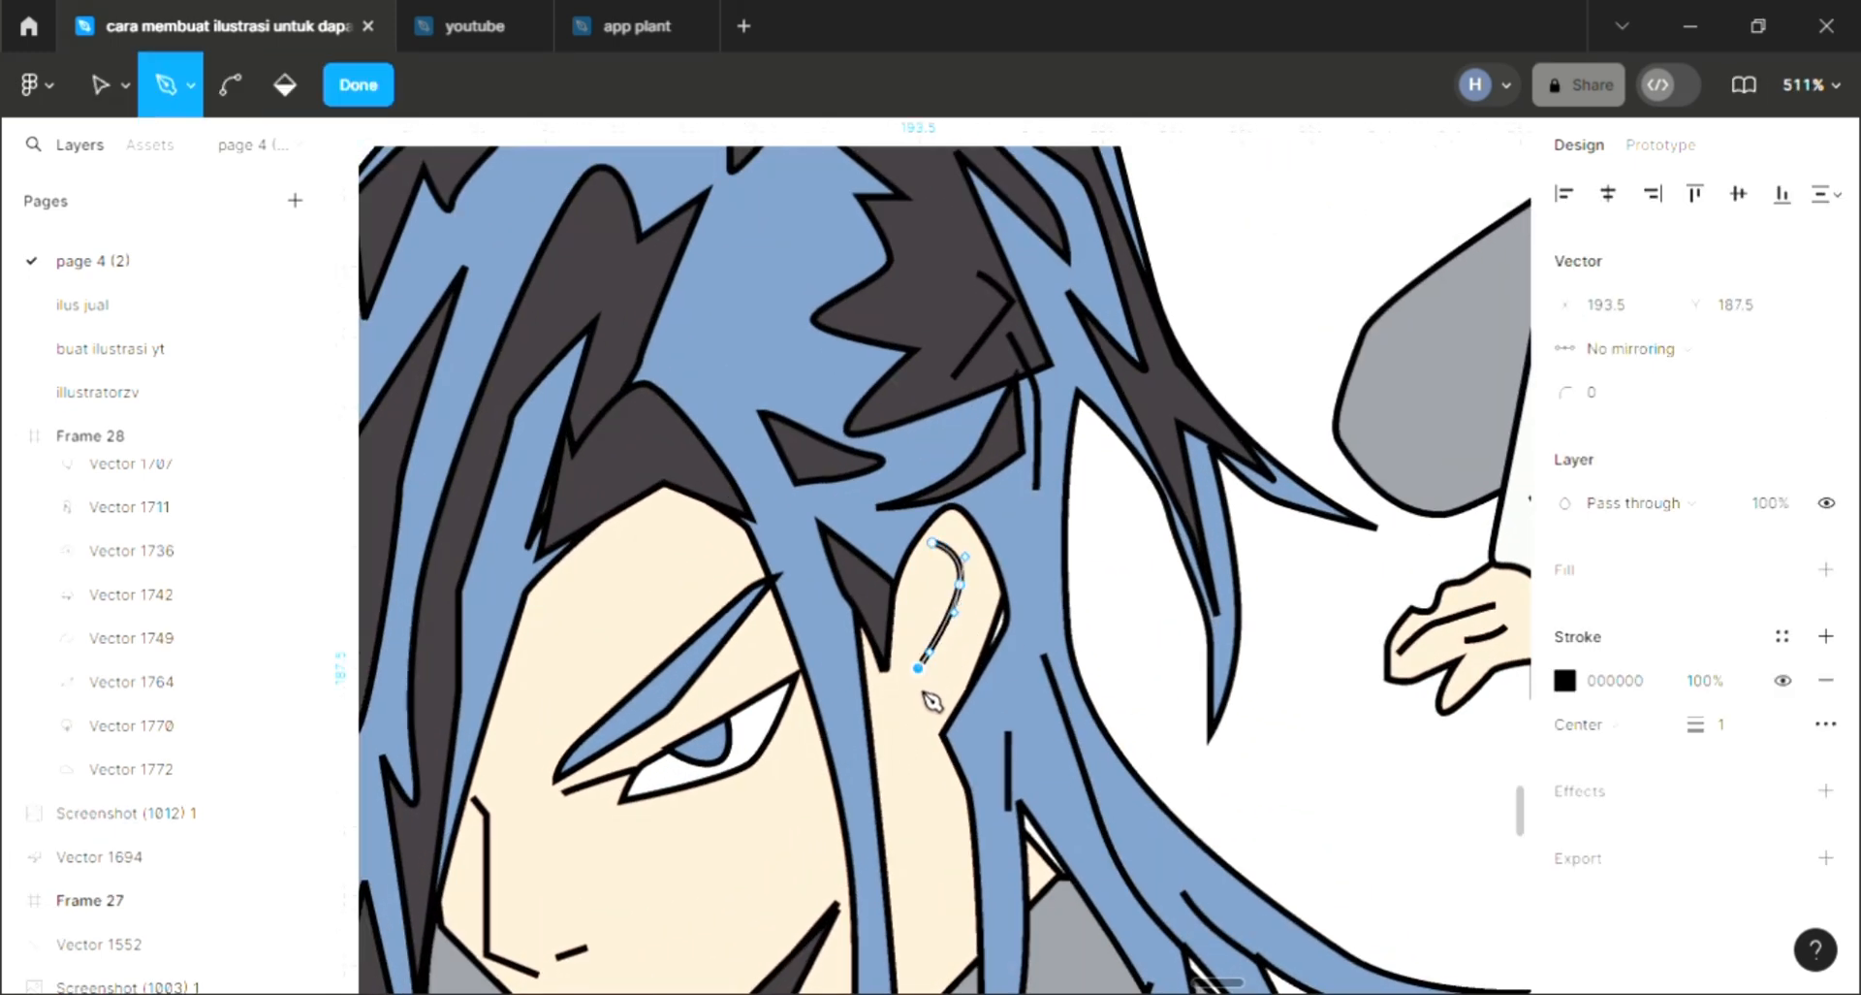
key(Escape)
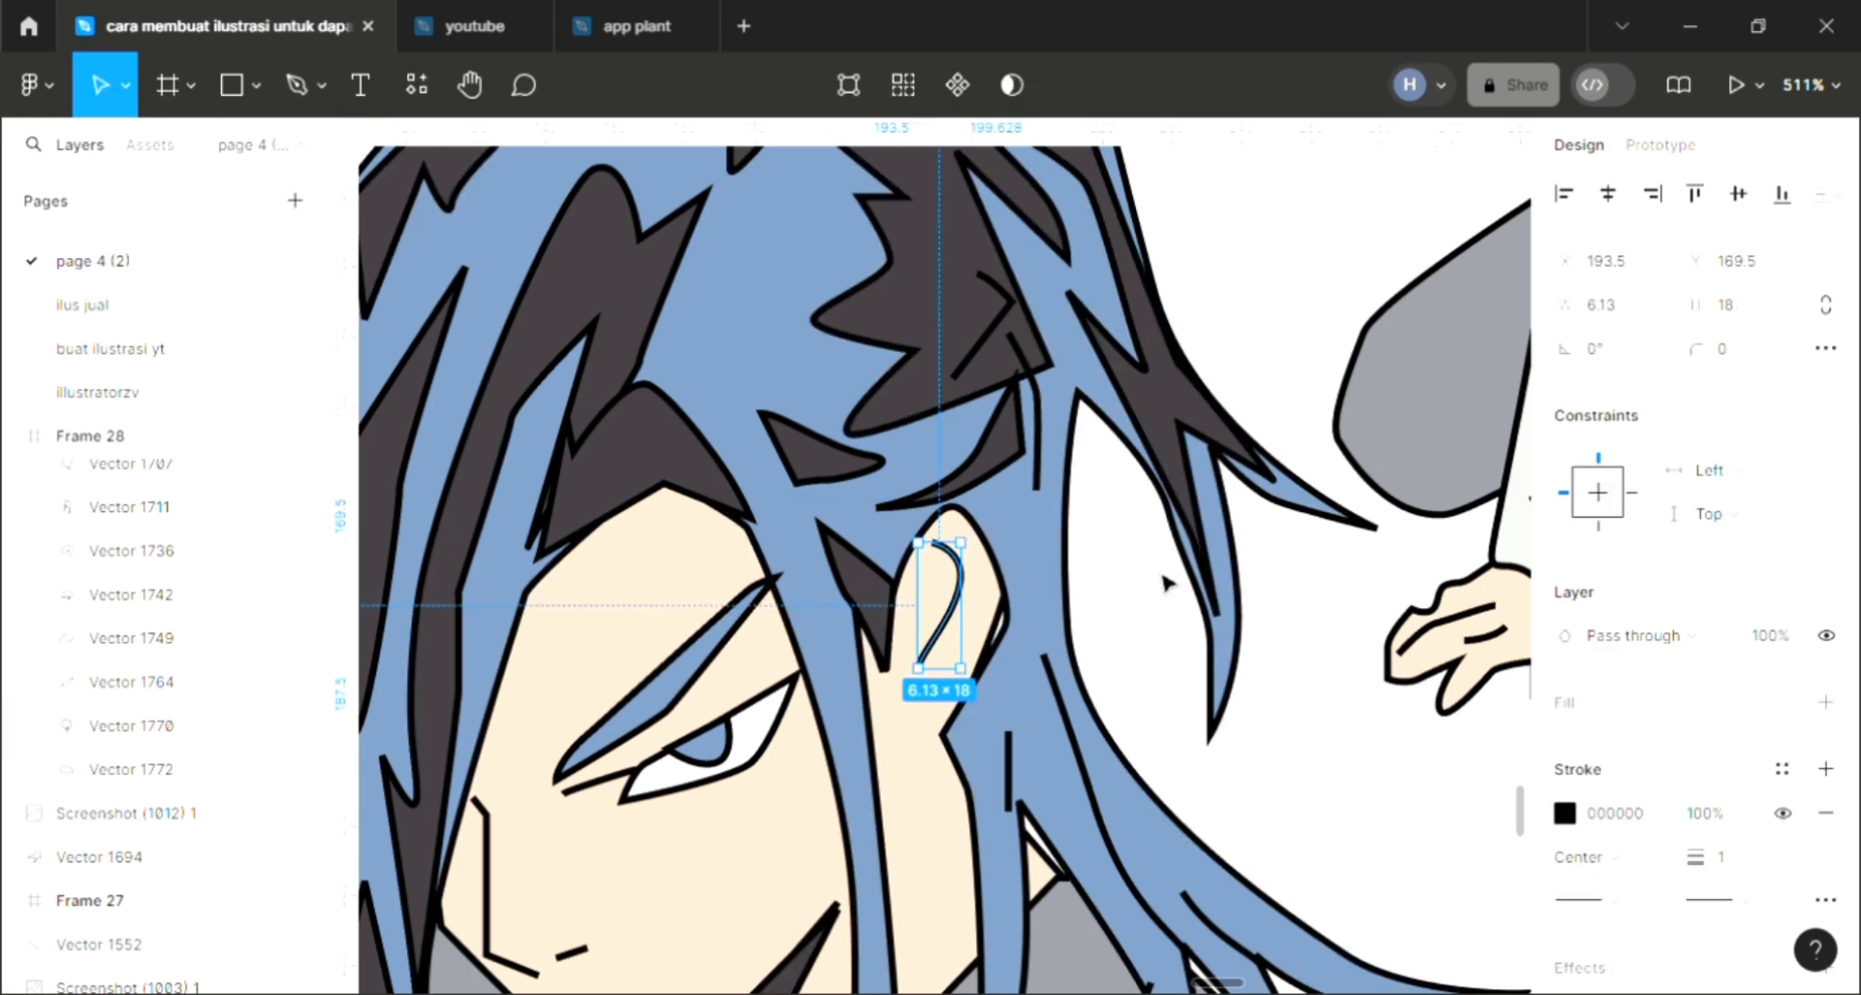
key(Escape)
Draw the upper zigzag edge of a jagged shape across the crouching figure's white shirt, from the chest to the outer sleeve.
scroll(1167, 582, down, 5)
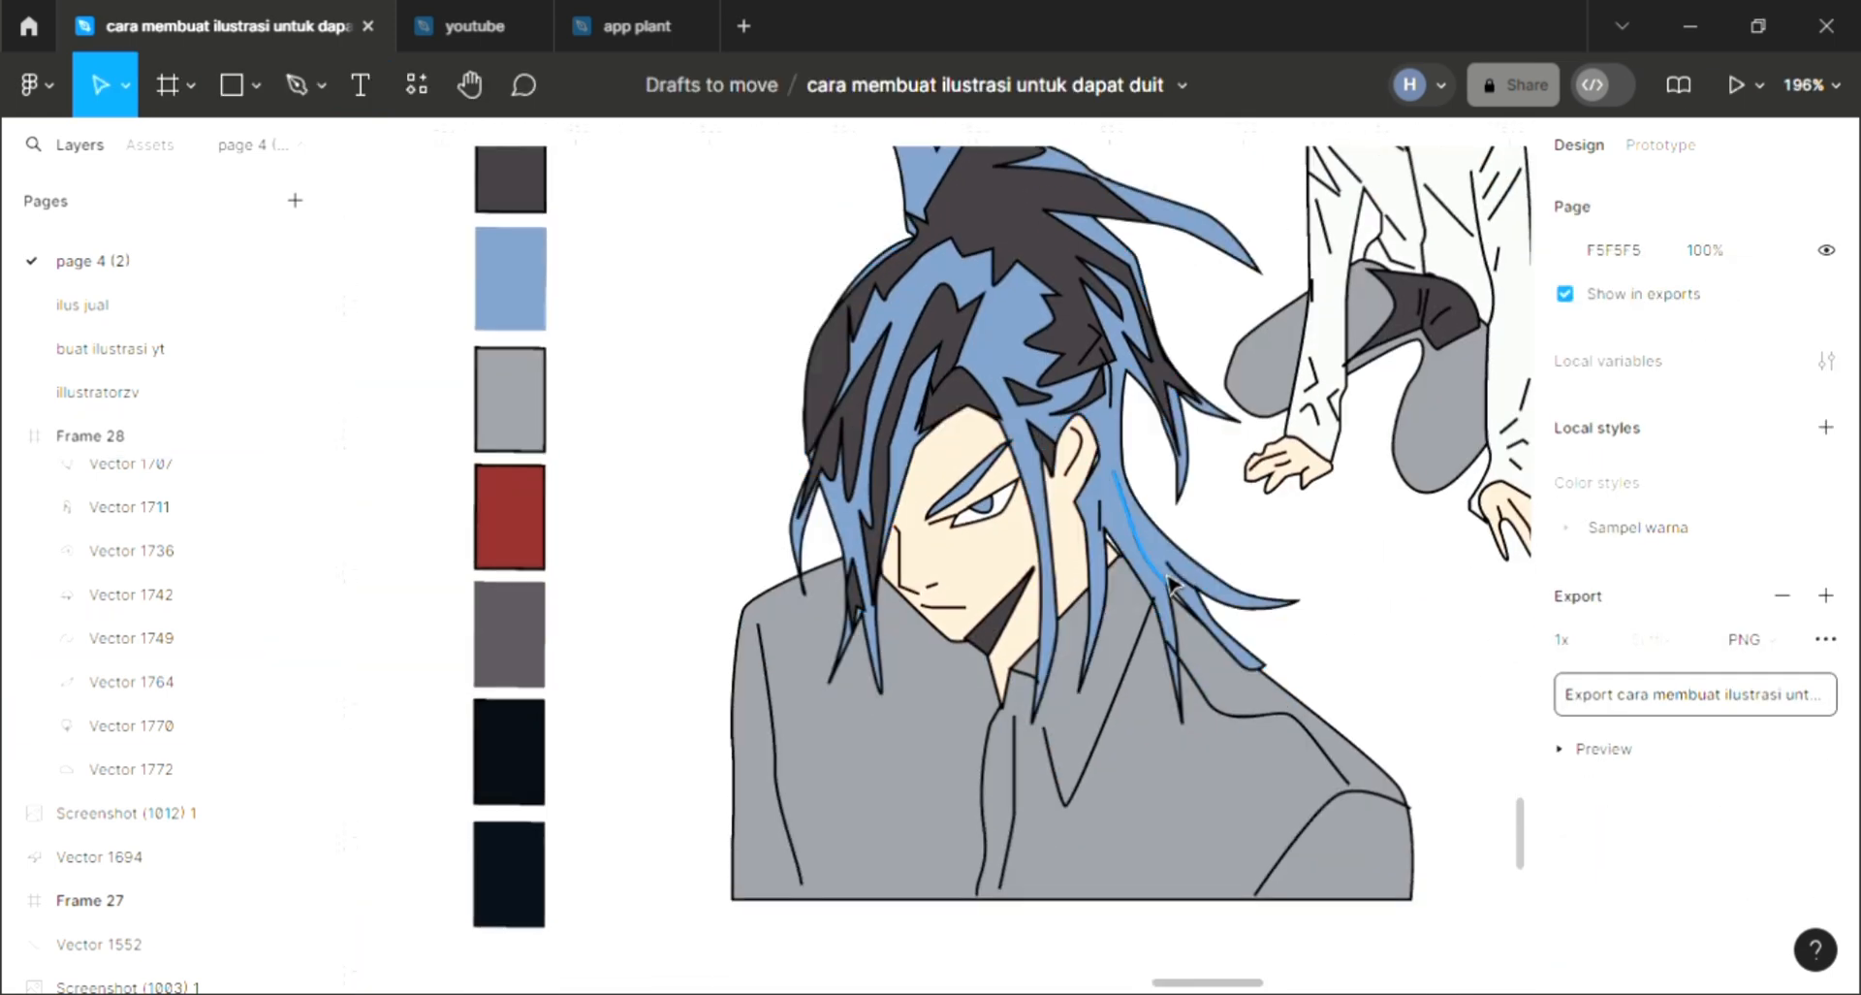
scroll(1170, 583, down, 1)
click(283, 97)
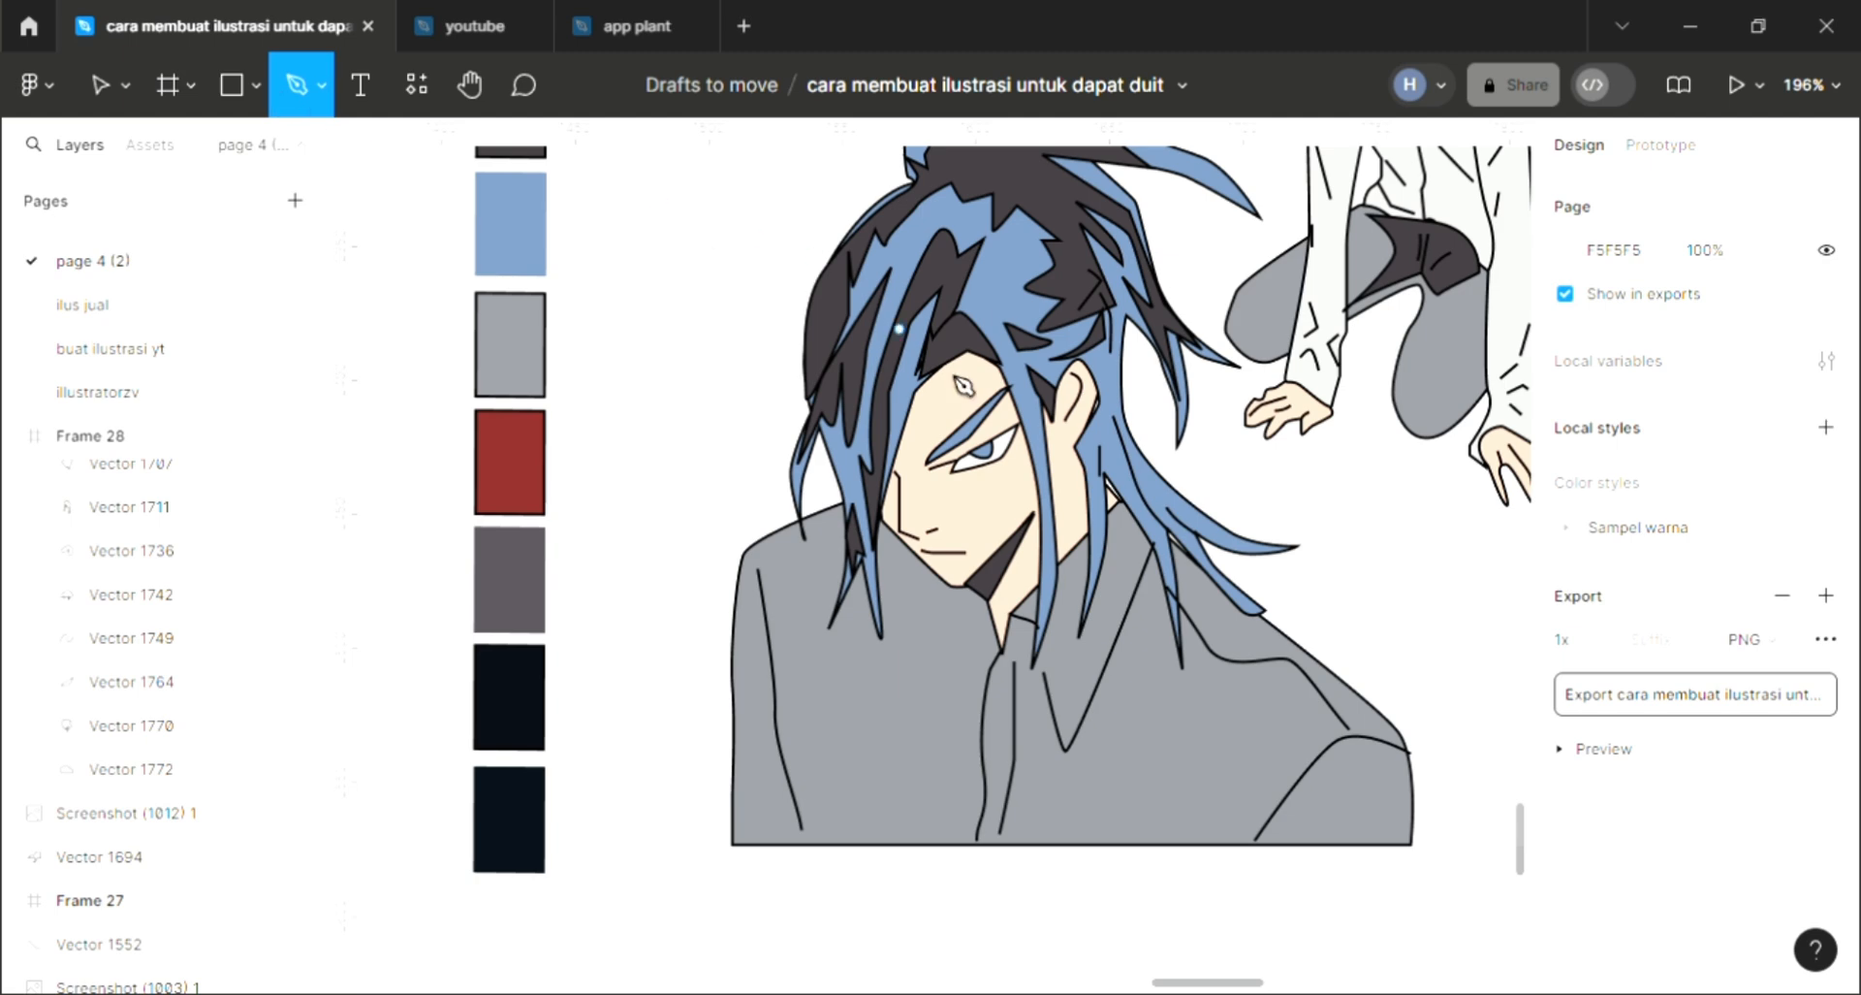
scroll(962, 386, up, 2)
scroll(1288, 431, right, 2)
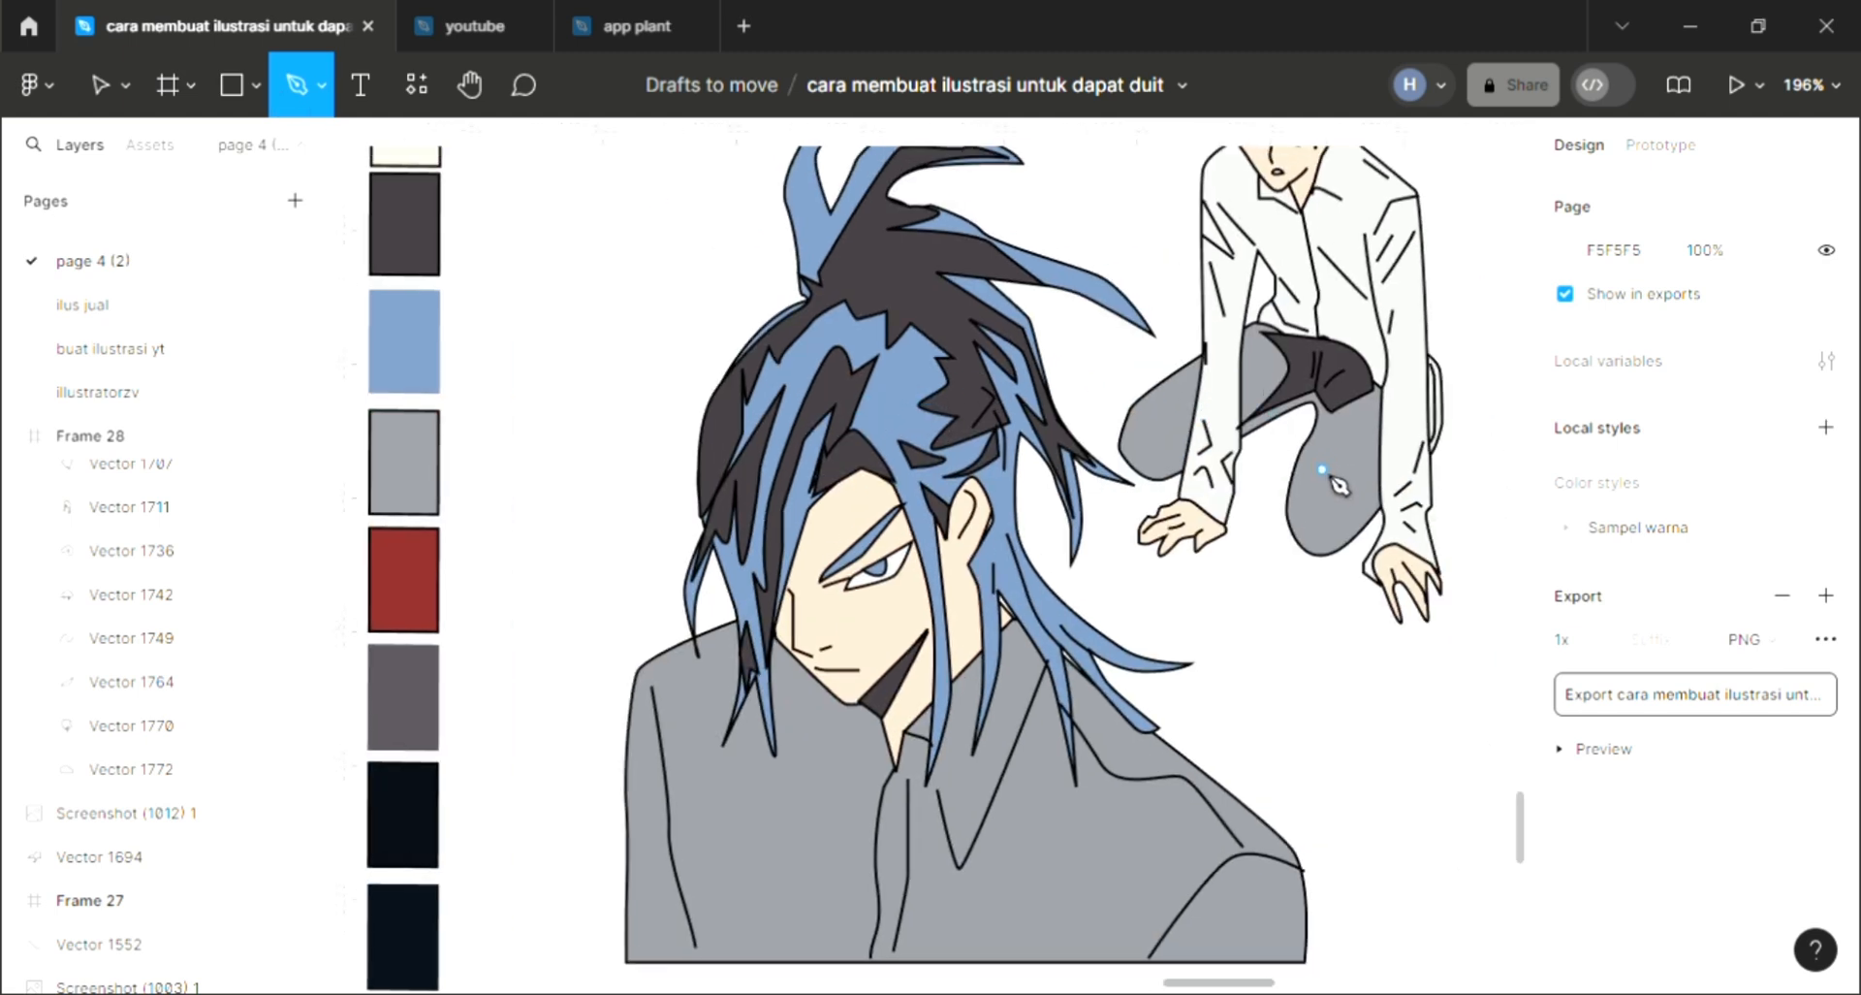
scroll(1333, 475, up, 2)
scroll(1333, 475, right, 1)
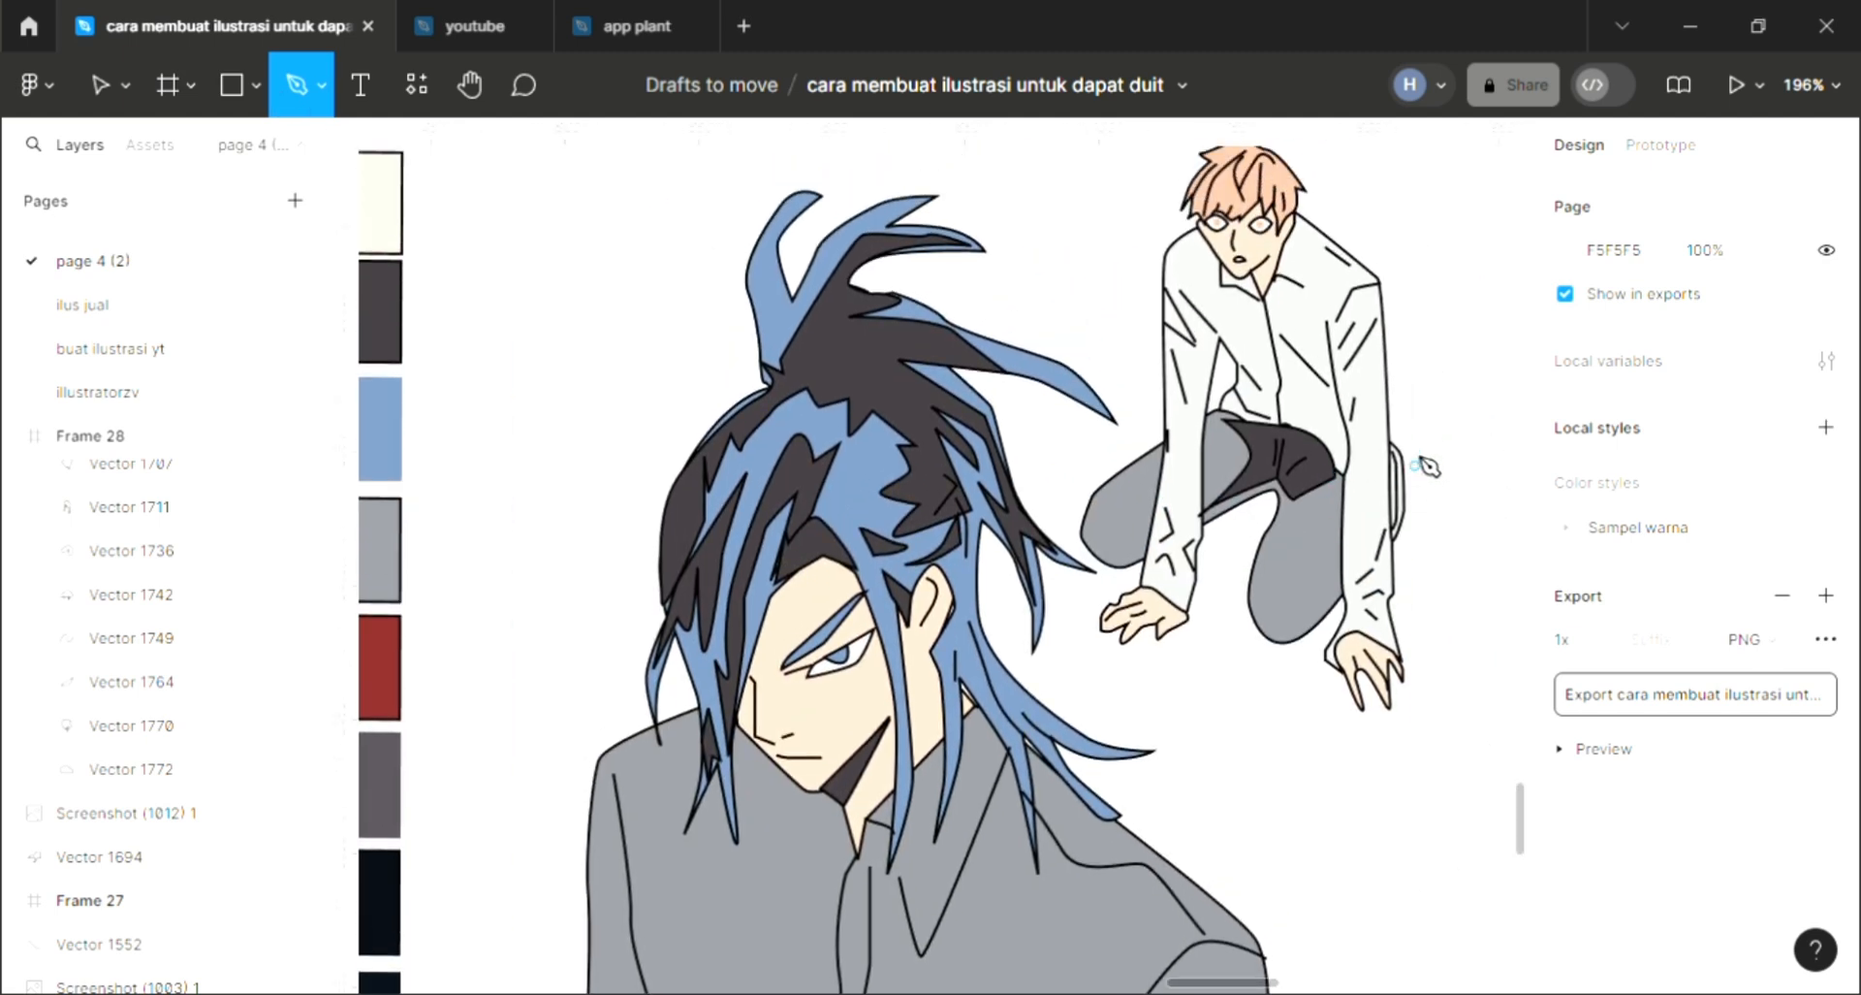
scroll(1427, 467, up, 5)
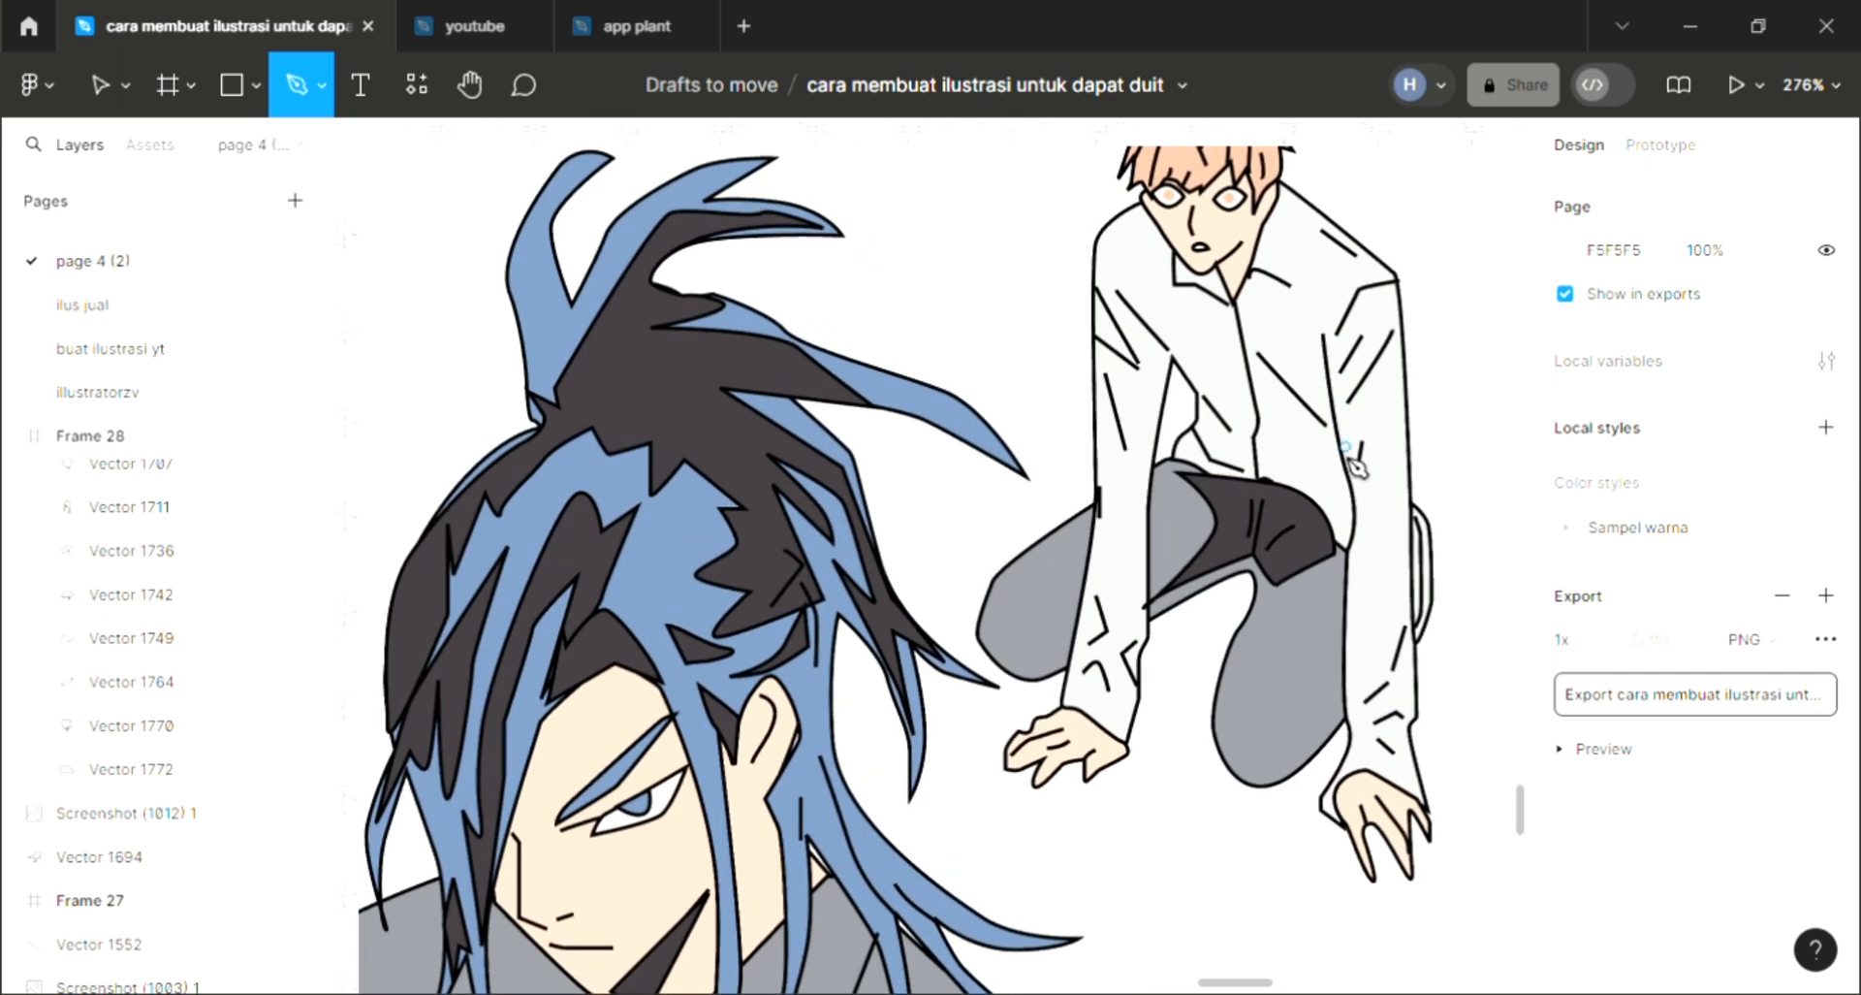
scroll(1135, 316, up, 1)
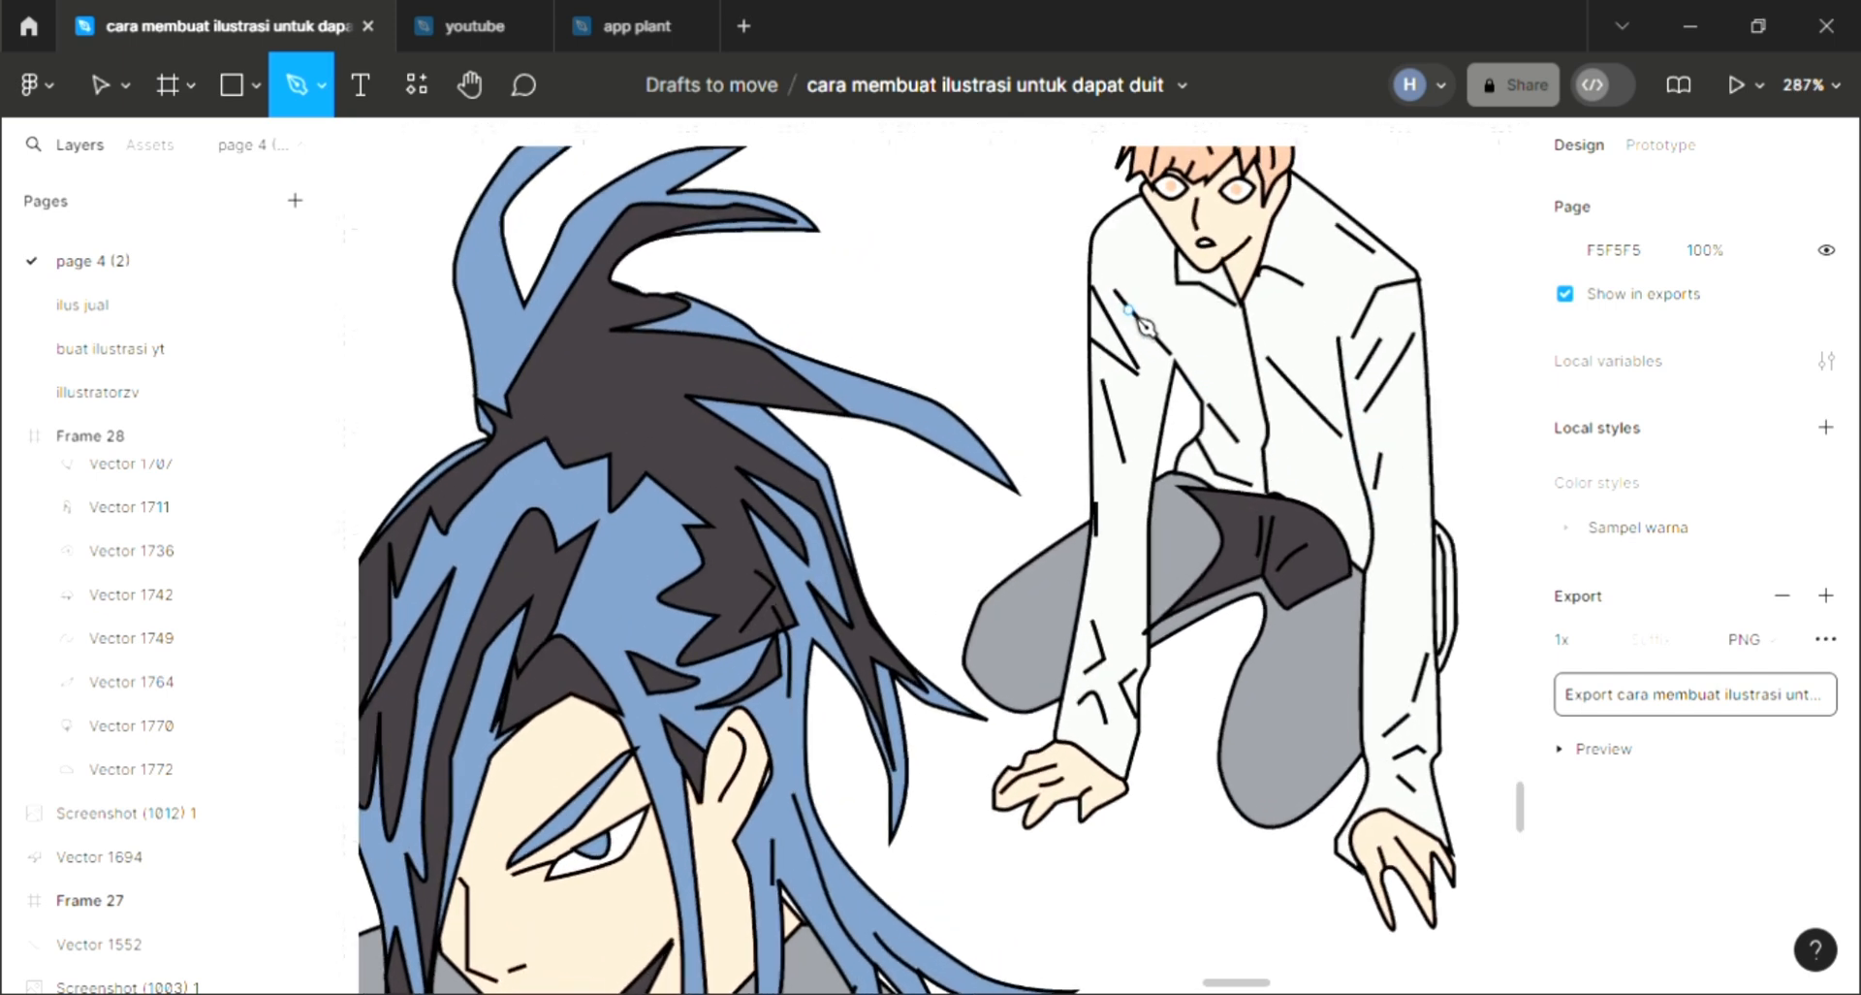
click(1198, 355)
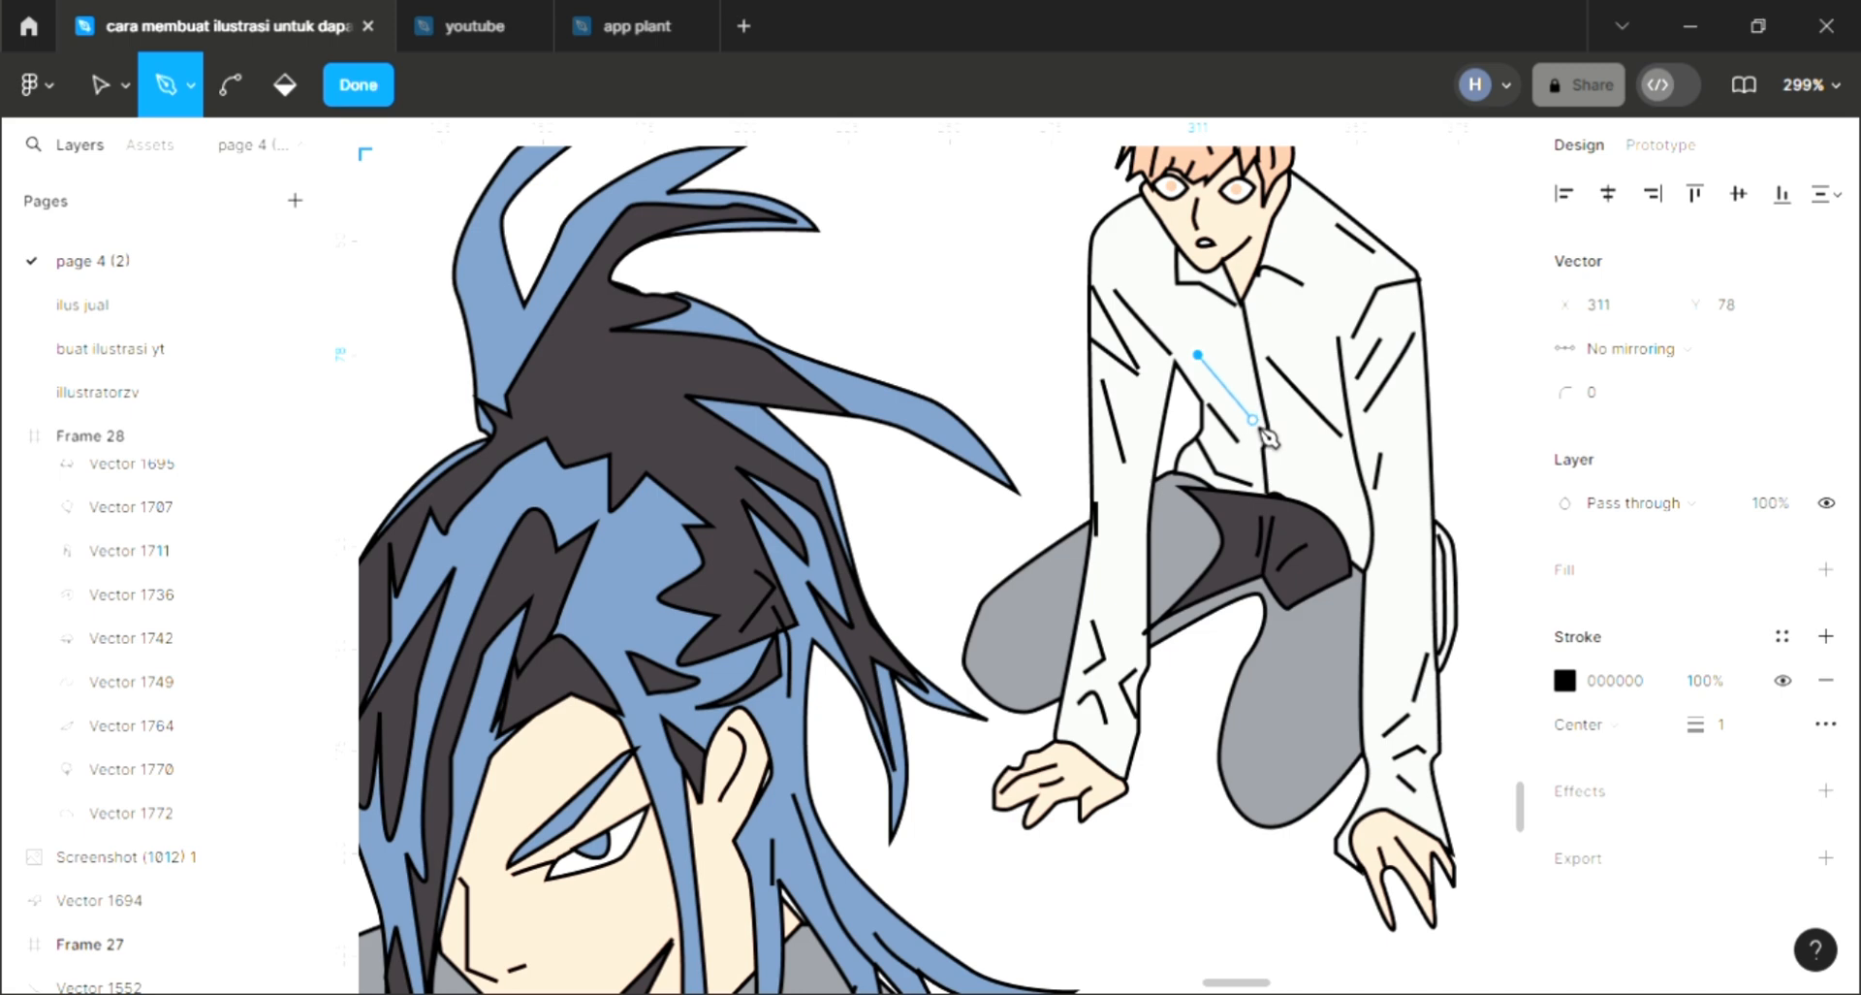
click(1253, 420)
click(1215, 354)
click(1344, 421)
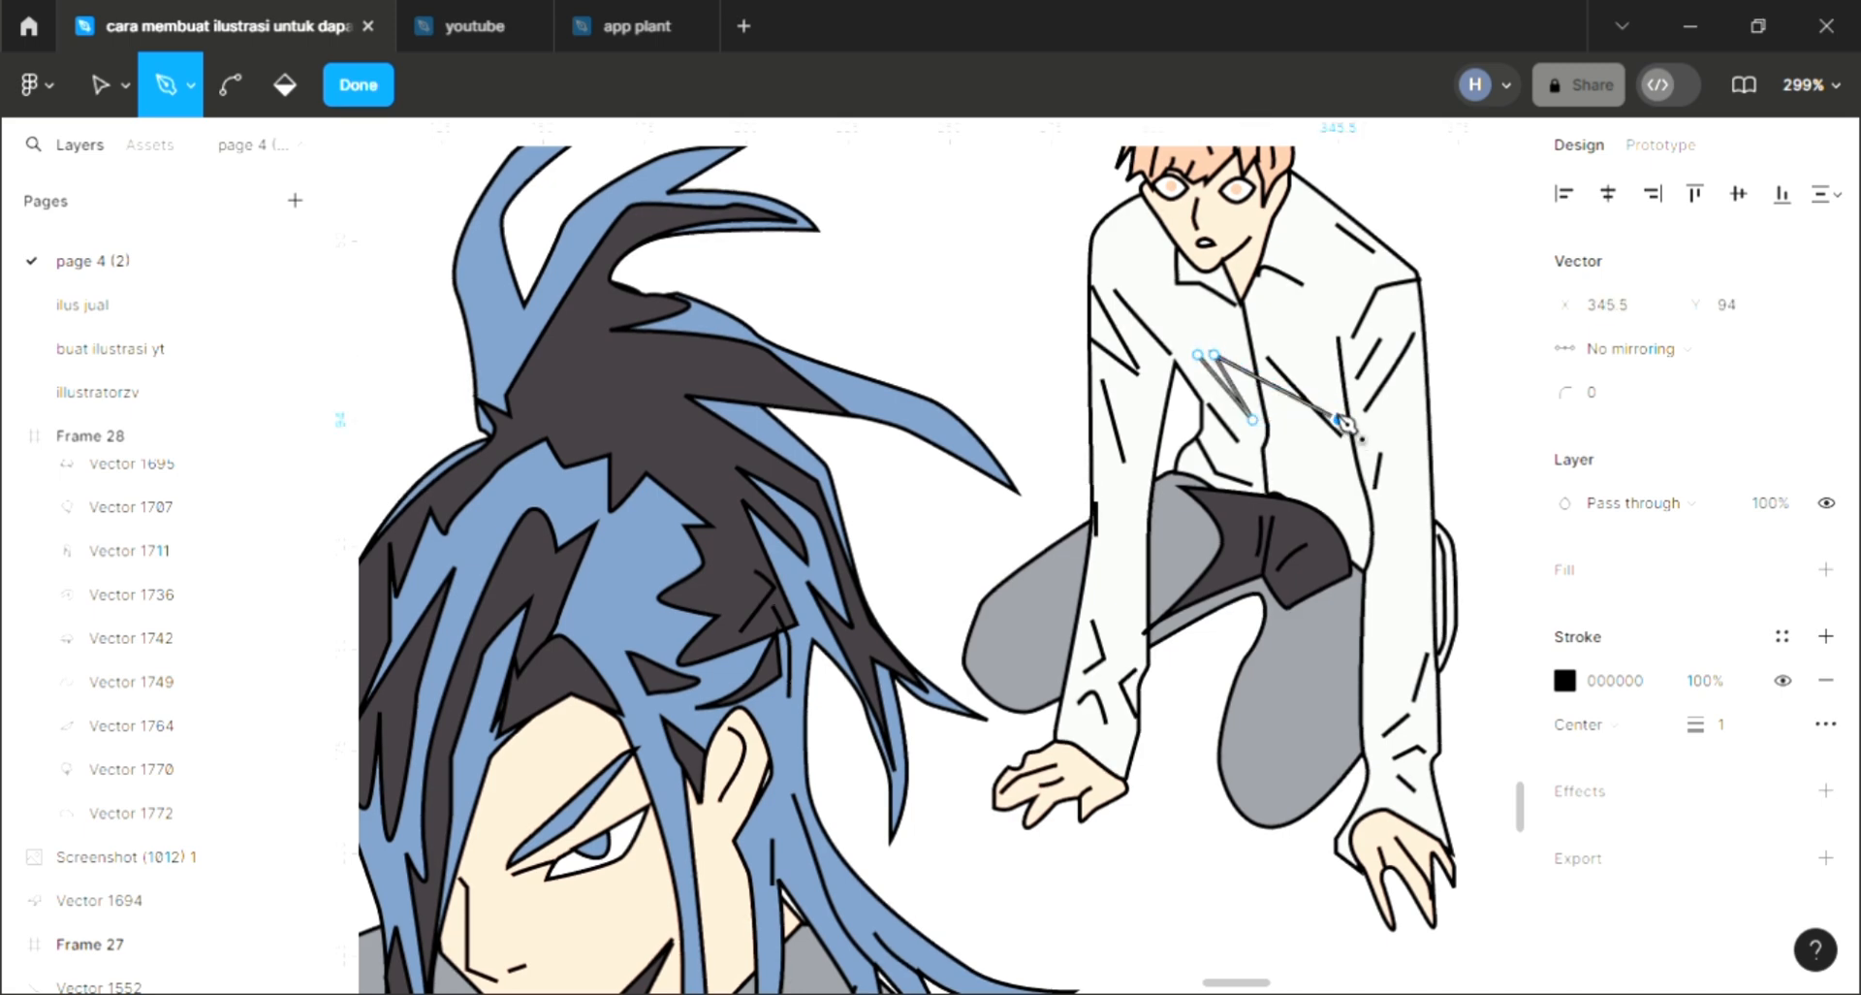
click(1280, 338)
click(1322, 355)
click(1337, 302)
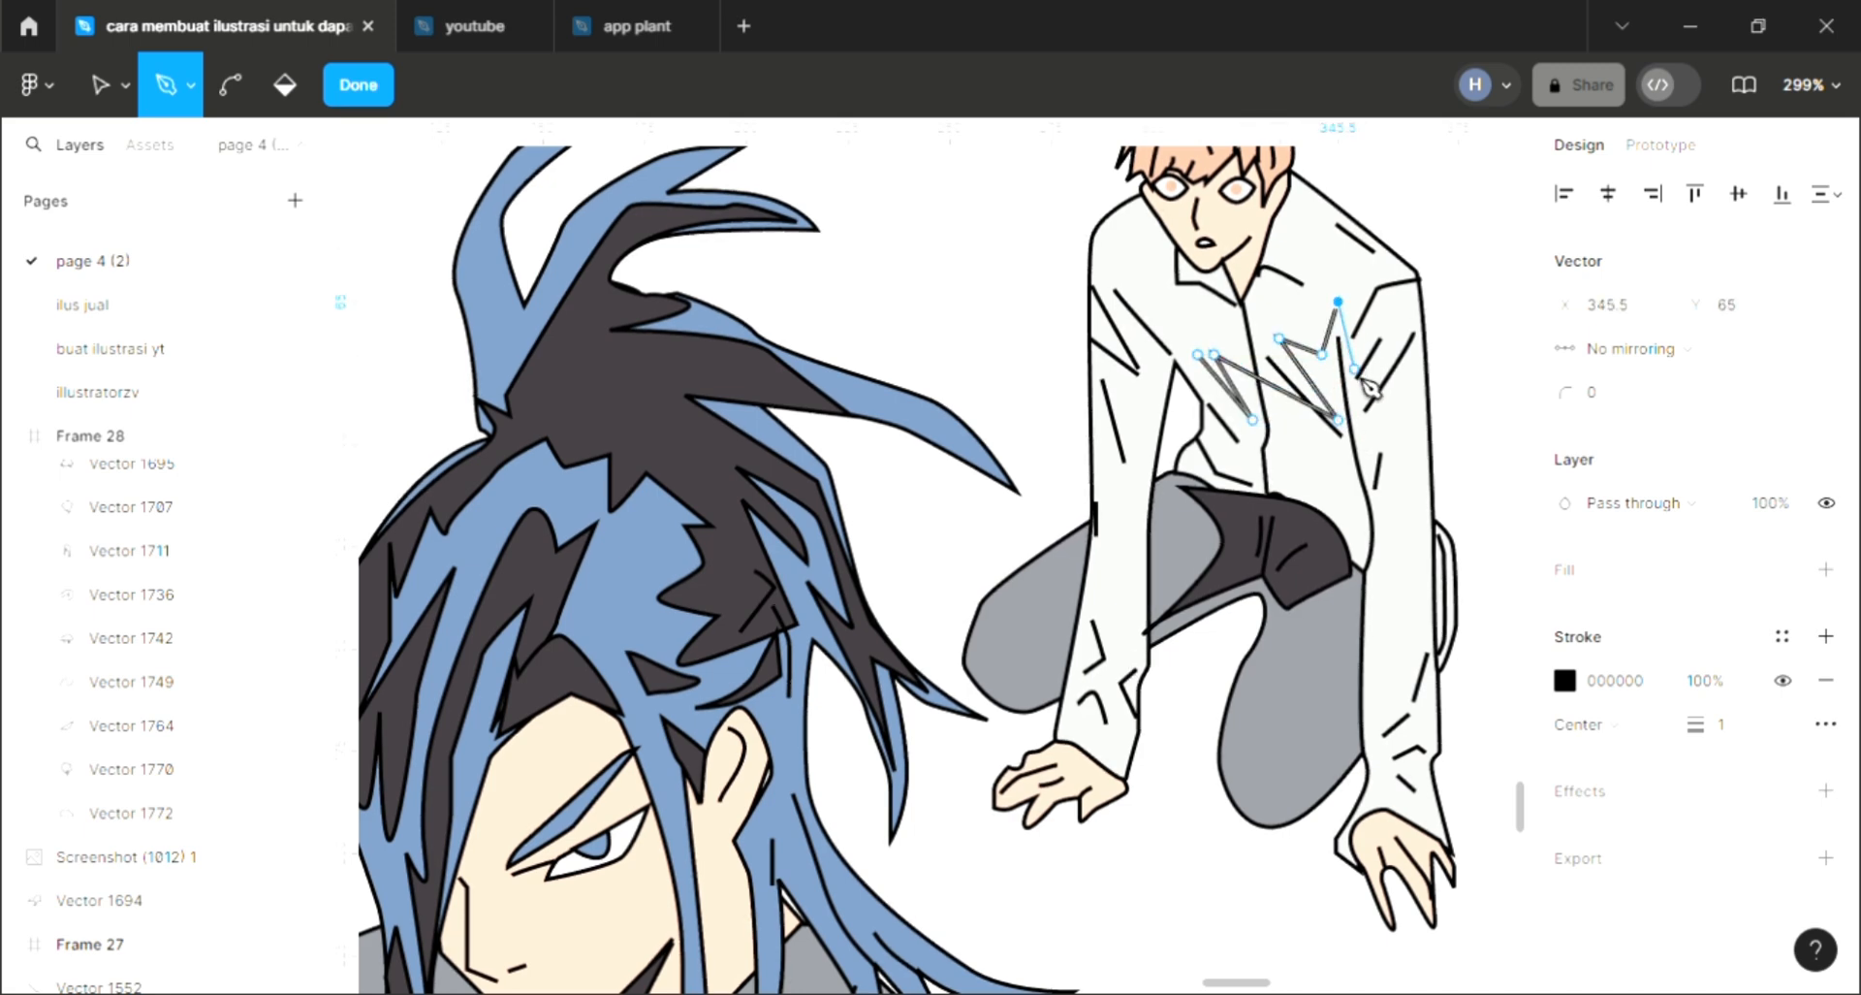
click(1350, 378)
click(1365, 363)
click(1364, 448)
click(1398, 434)
click(1432, 420)
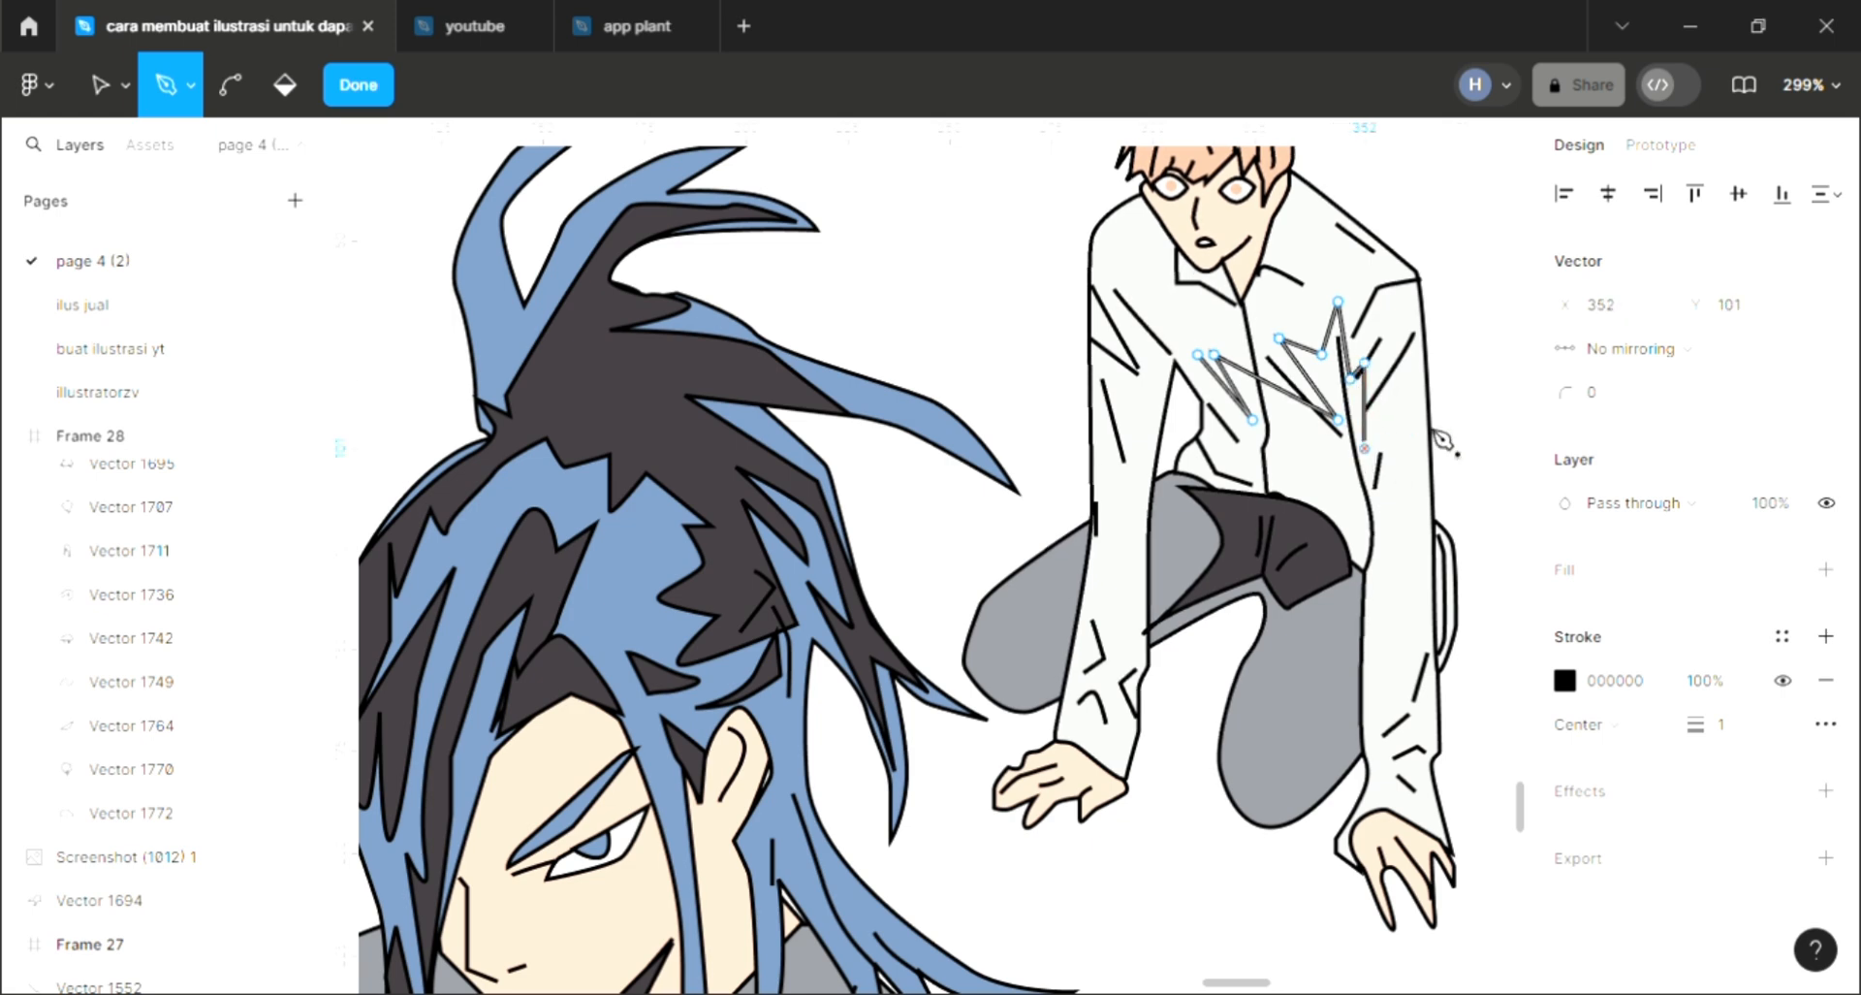
Continue the jagged outline back along the crouching figure's shirt hem and close it, about 60.5 × 51.5 overall.
click(1365, 493)
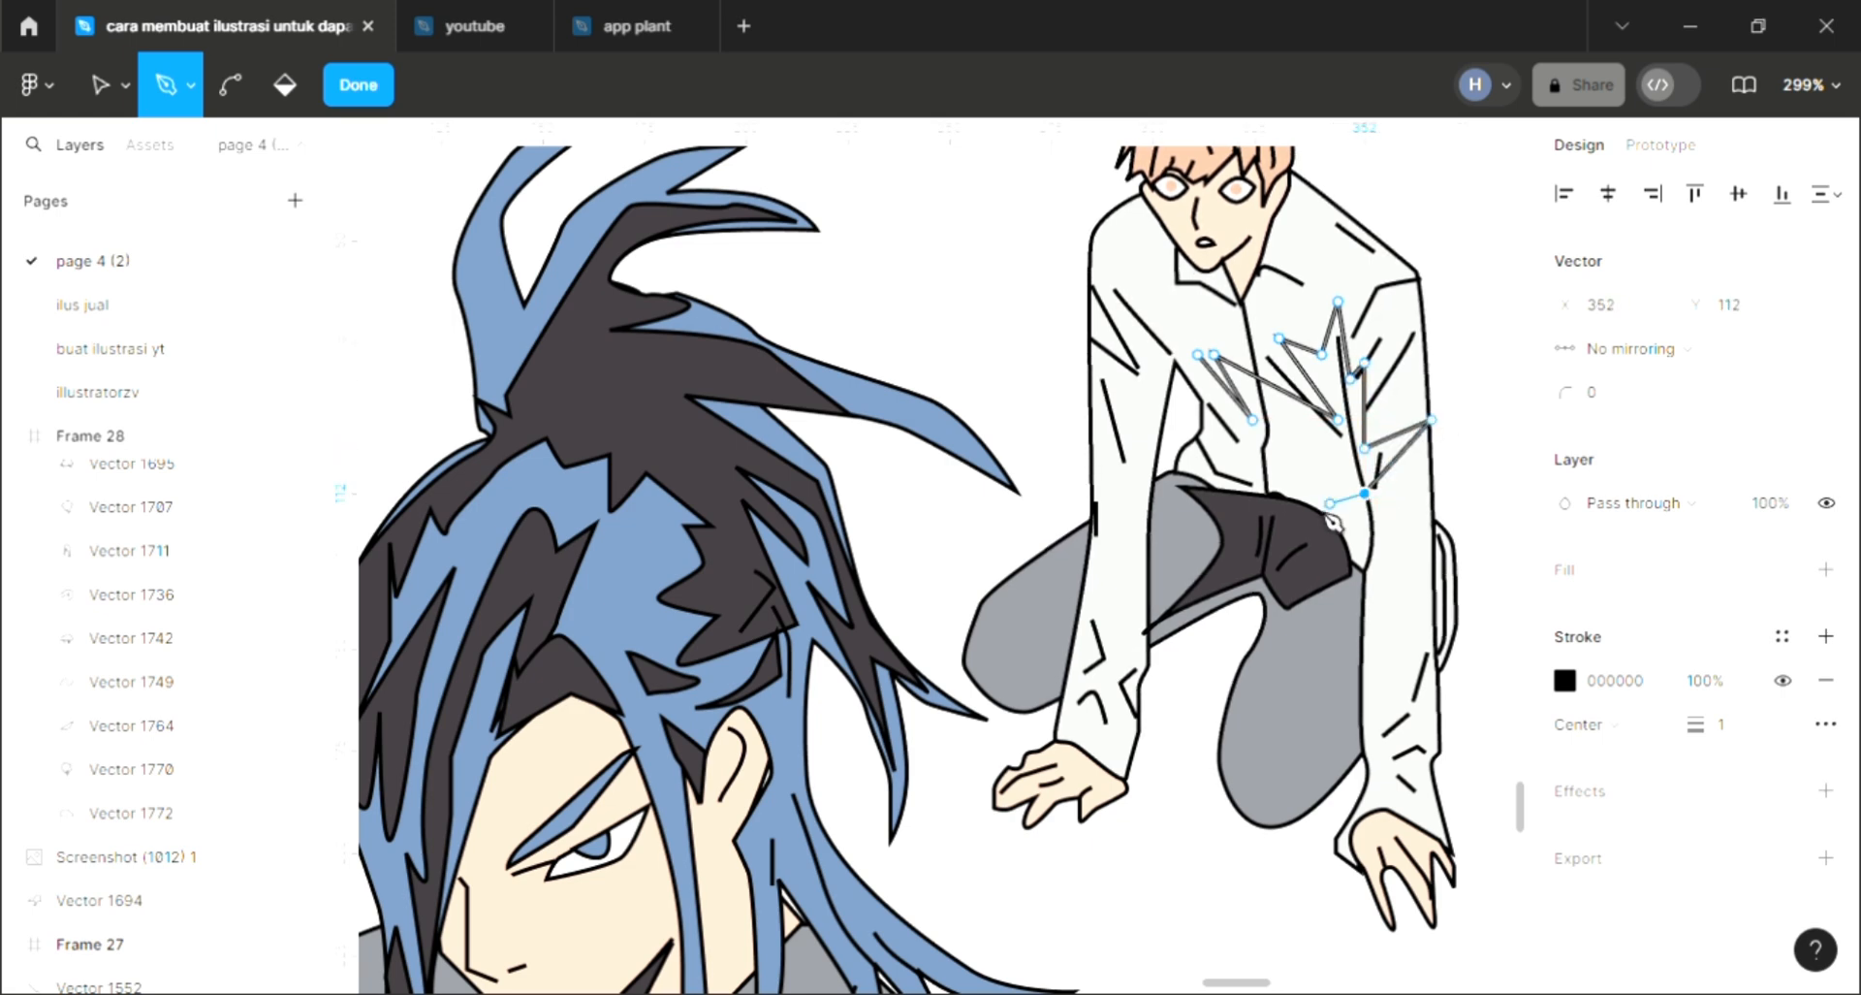
click(1351, 456)
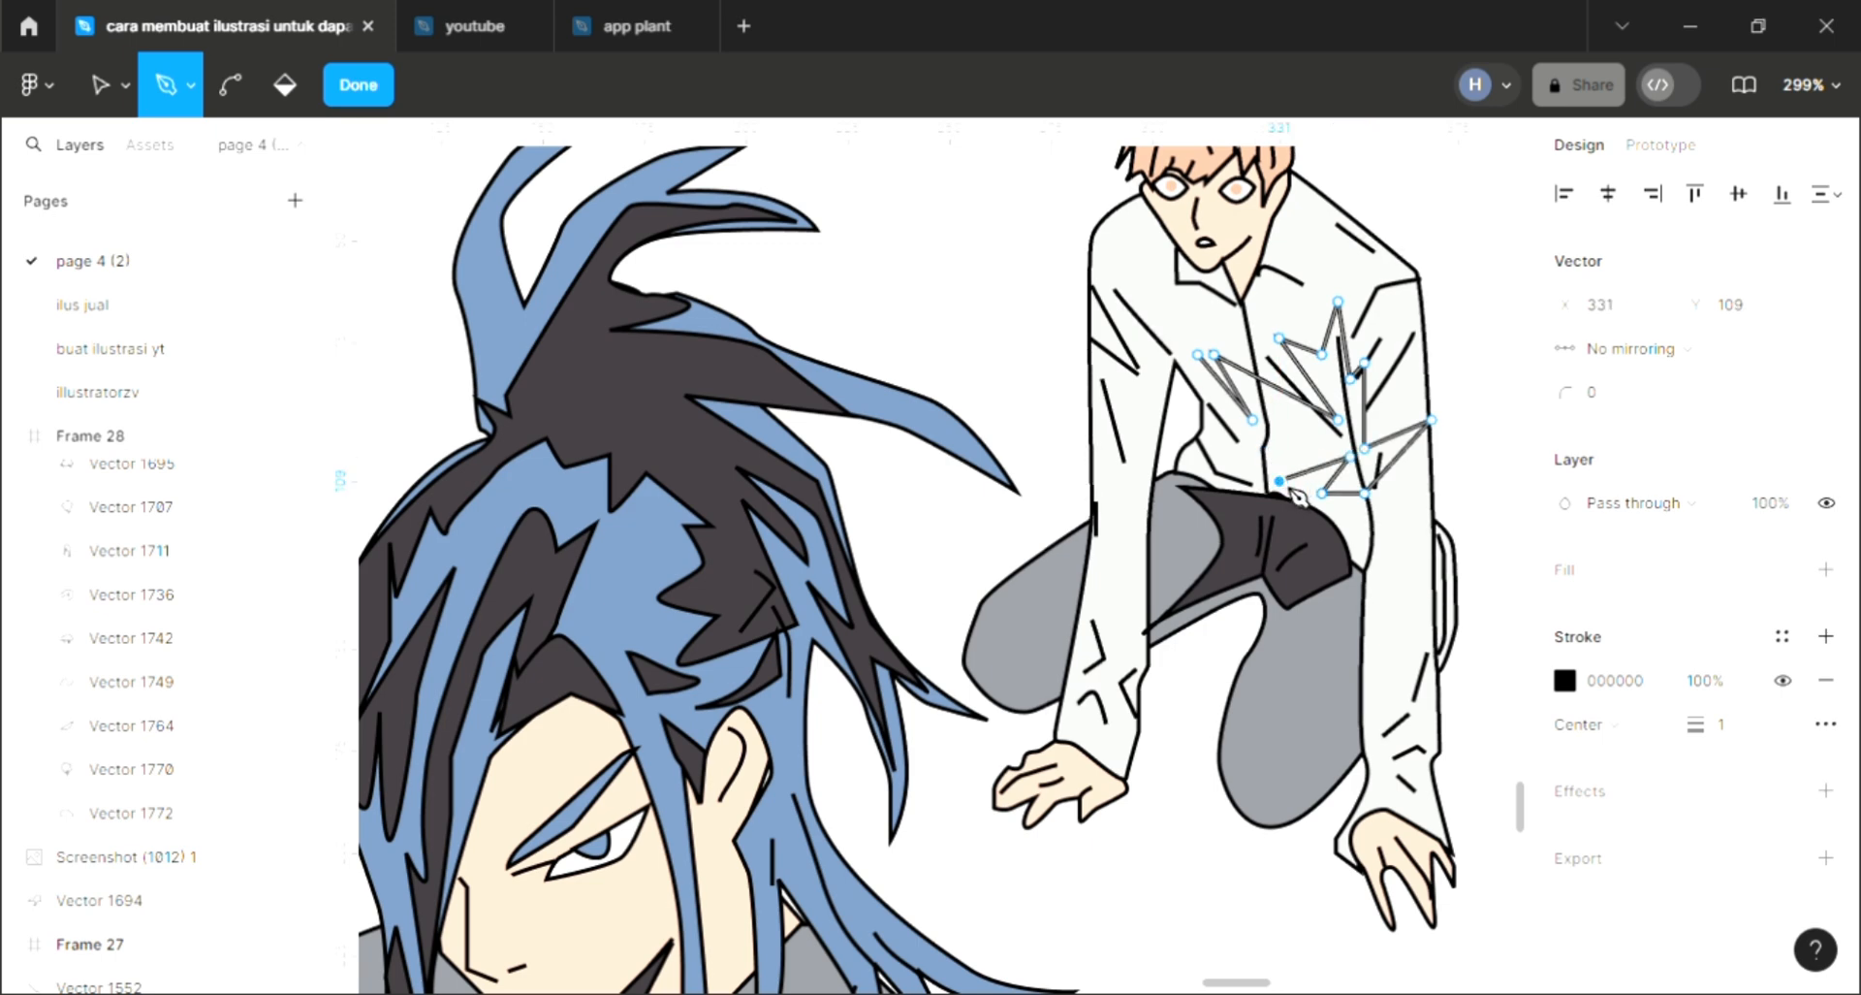
click(1291, 511)
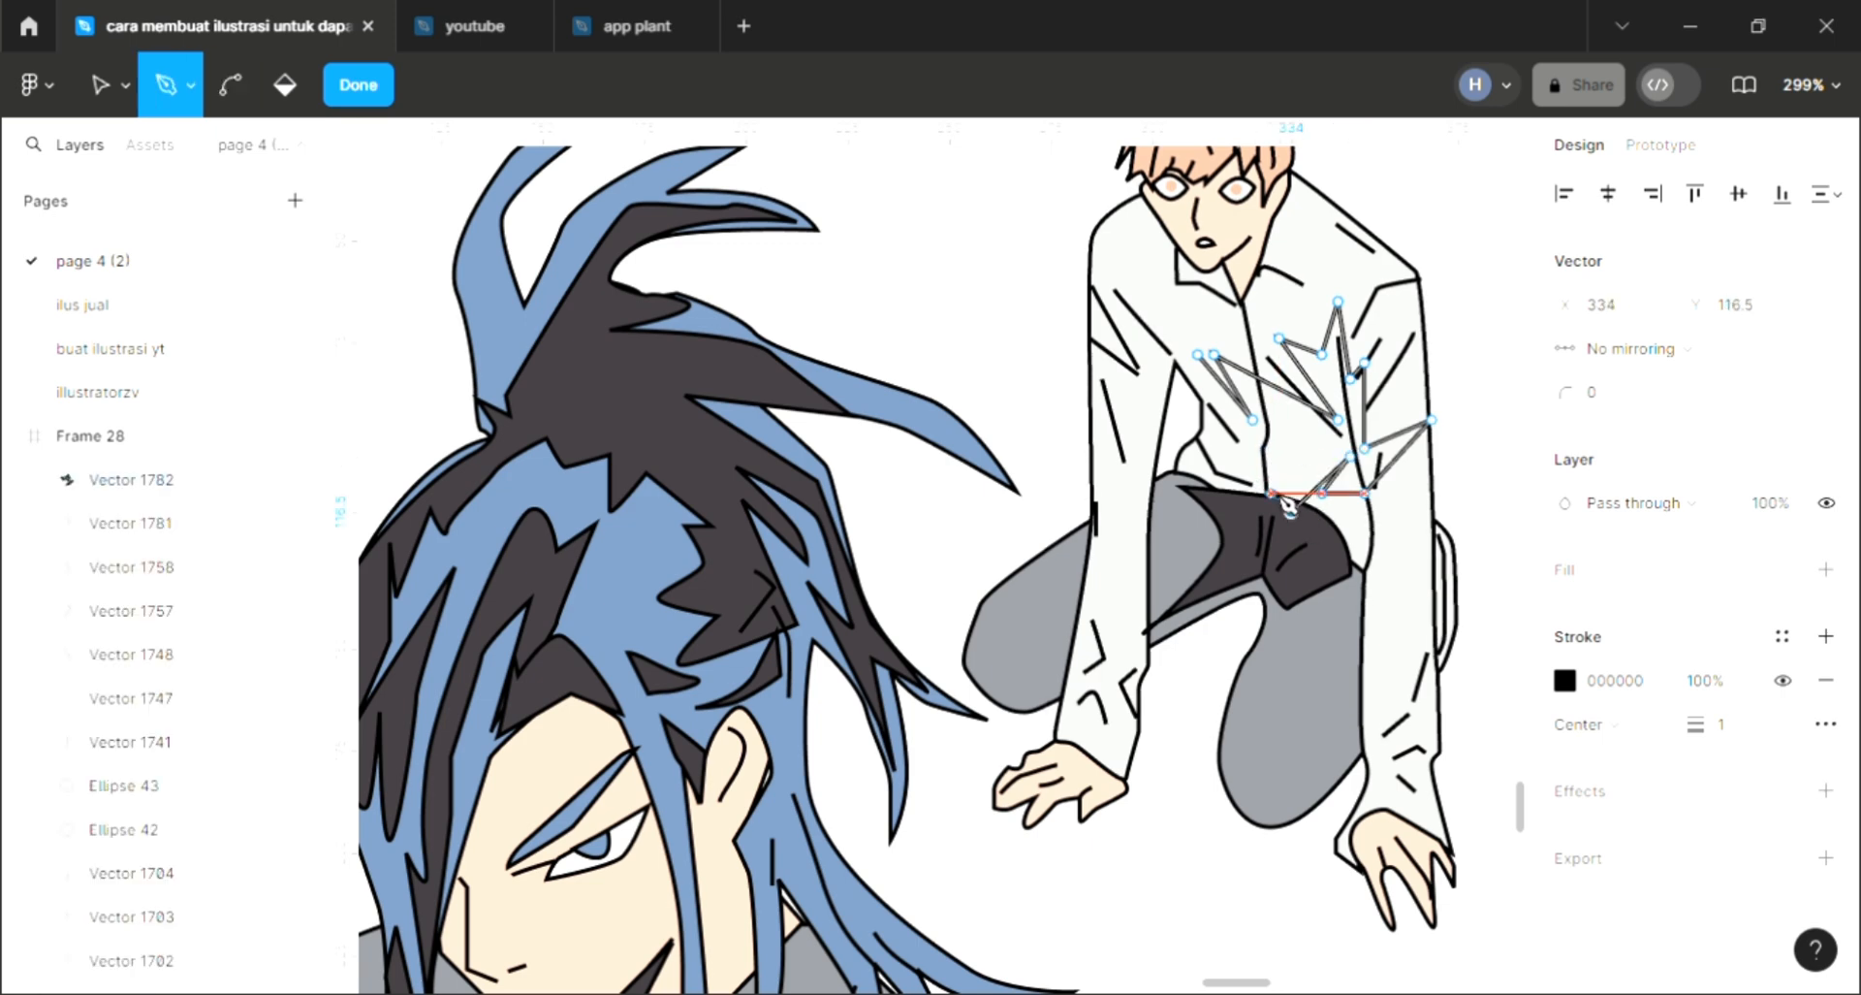
click(1271, 493)
click(1215, 503)
click(1185, 466)
click(1253, 436)
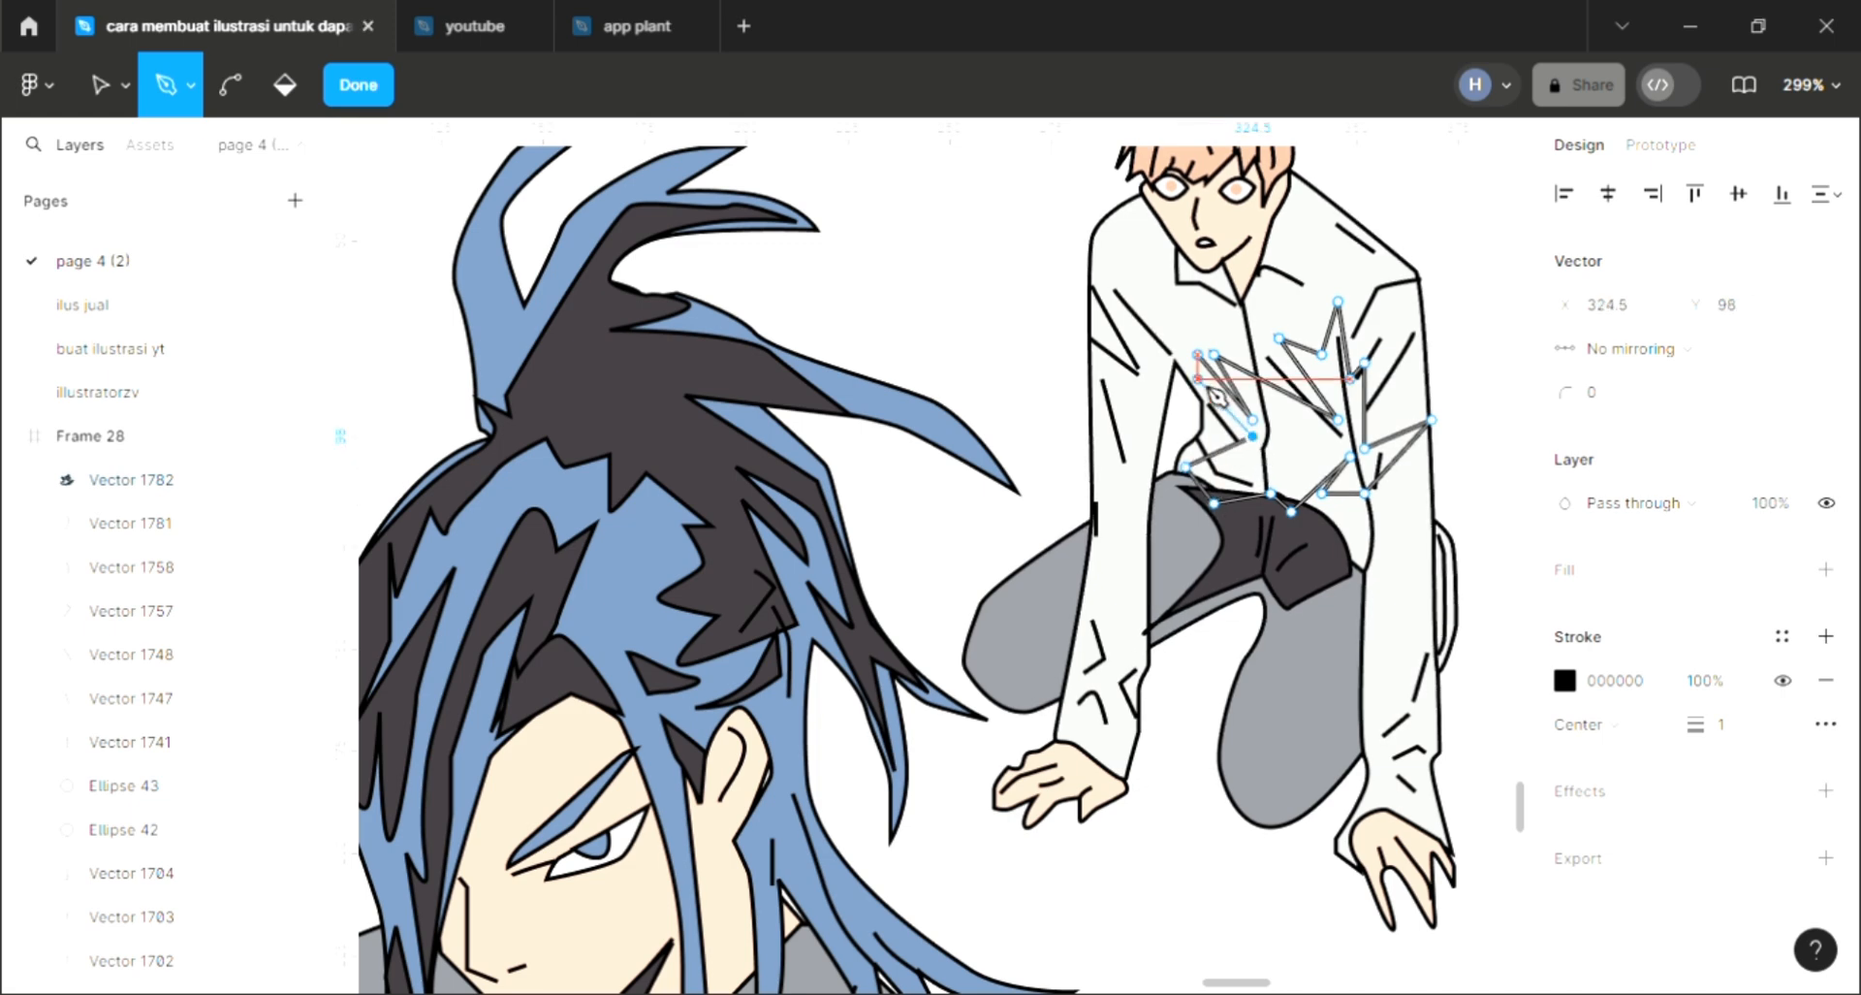
click(1201, 356)
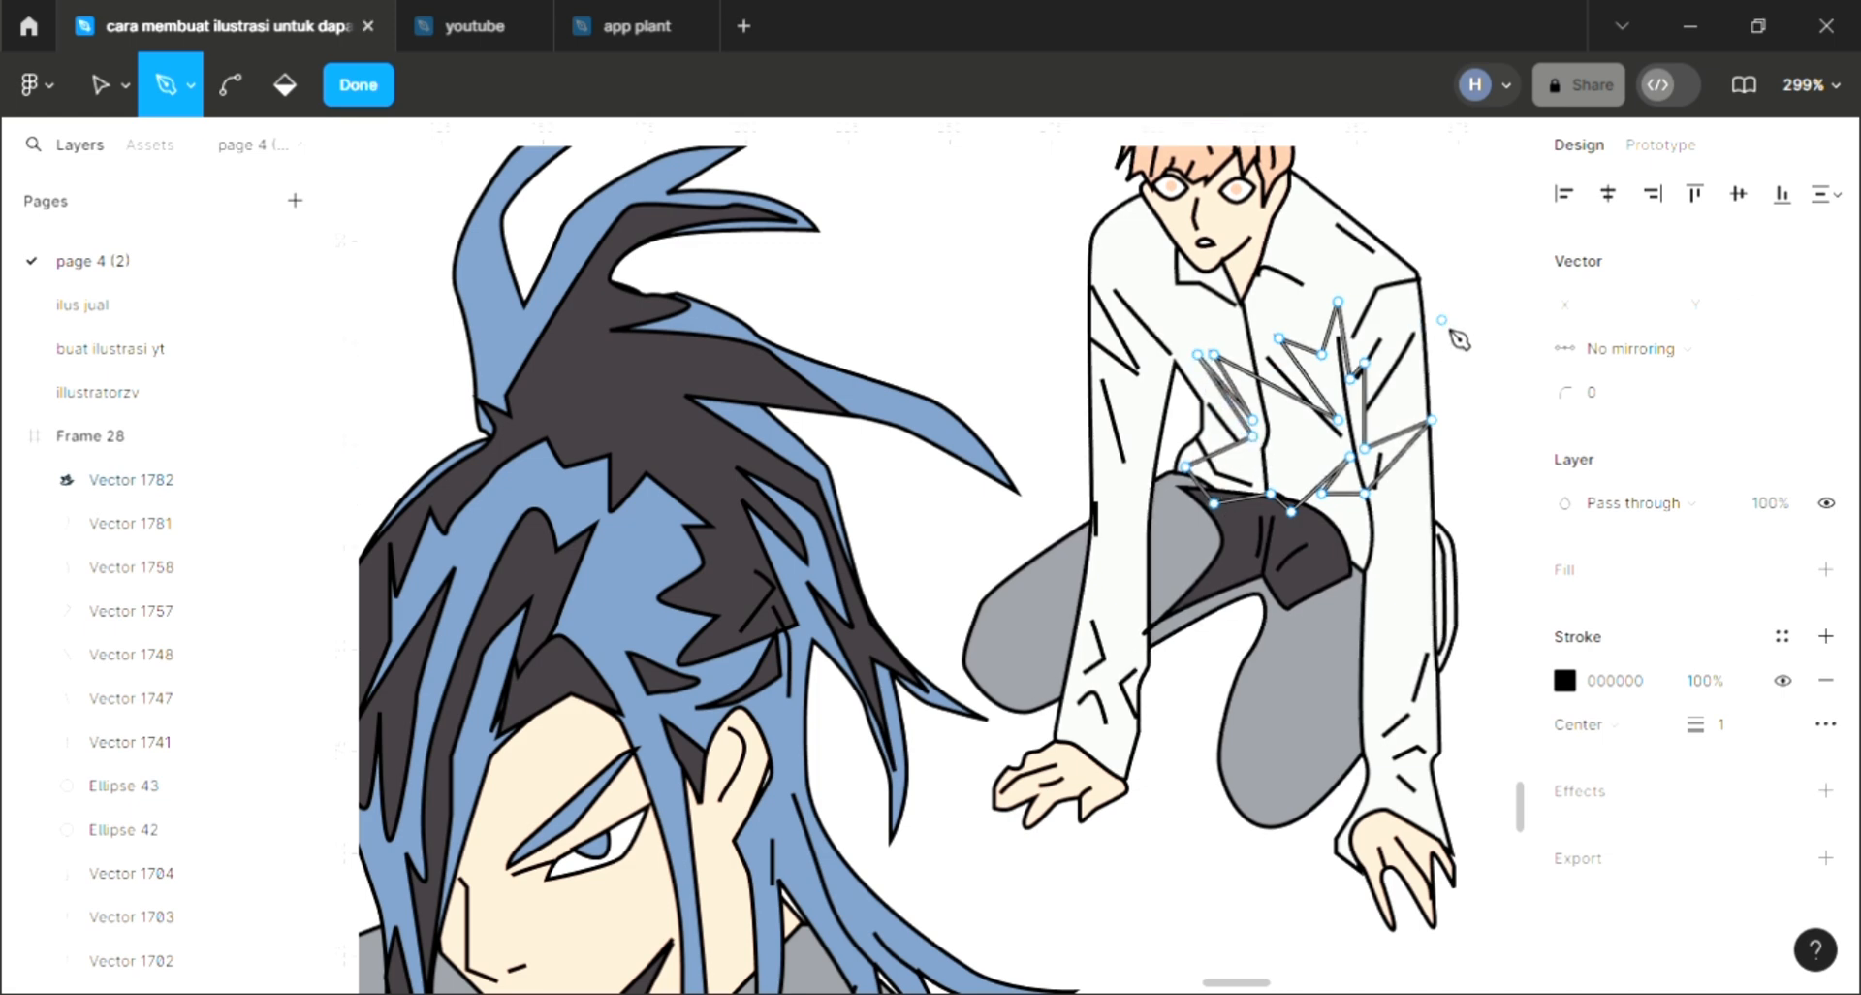
key(Escape)
Add a fill to the jagged shirt shape, sample the dark charcoal colour for it, and deselect it.
click(1825, 704)
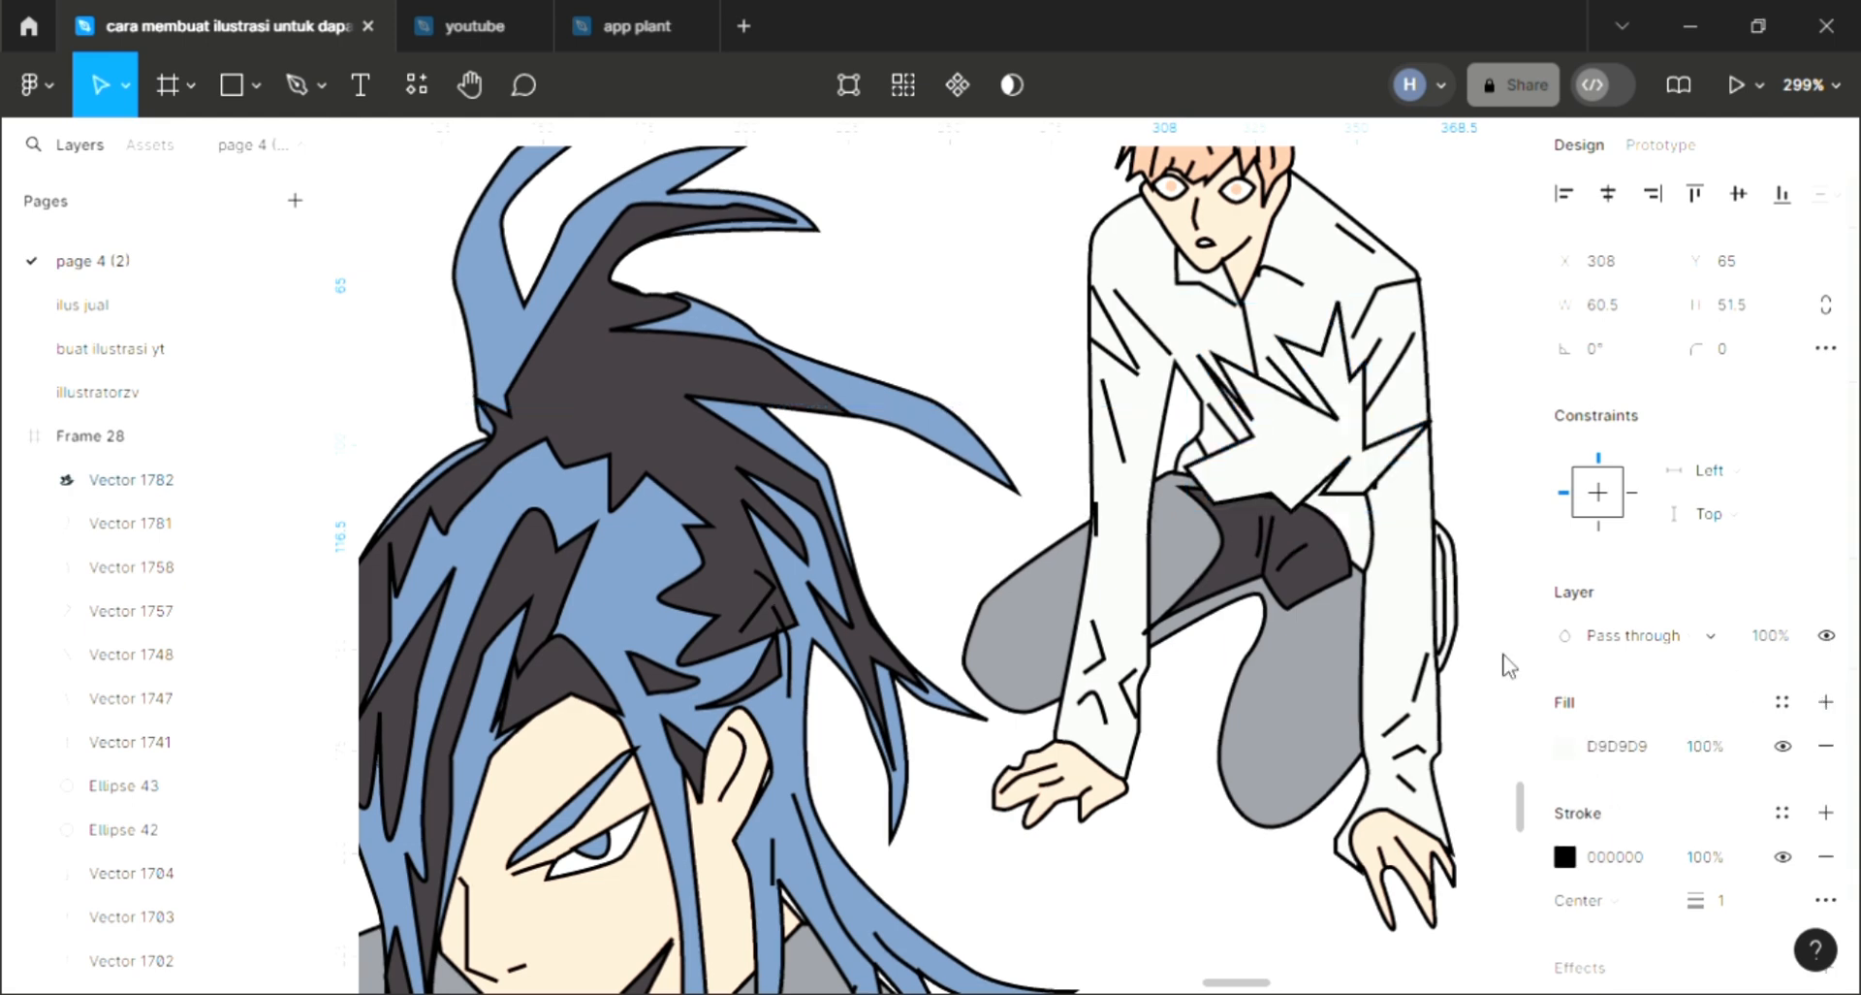
key(i)
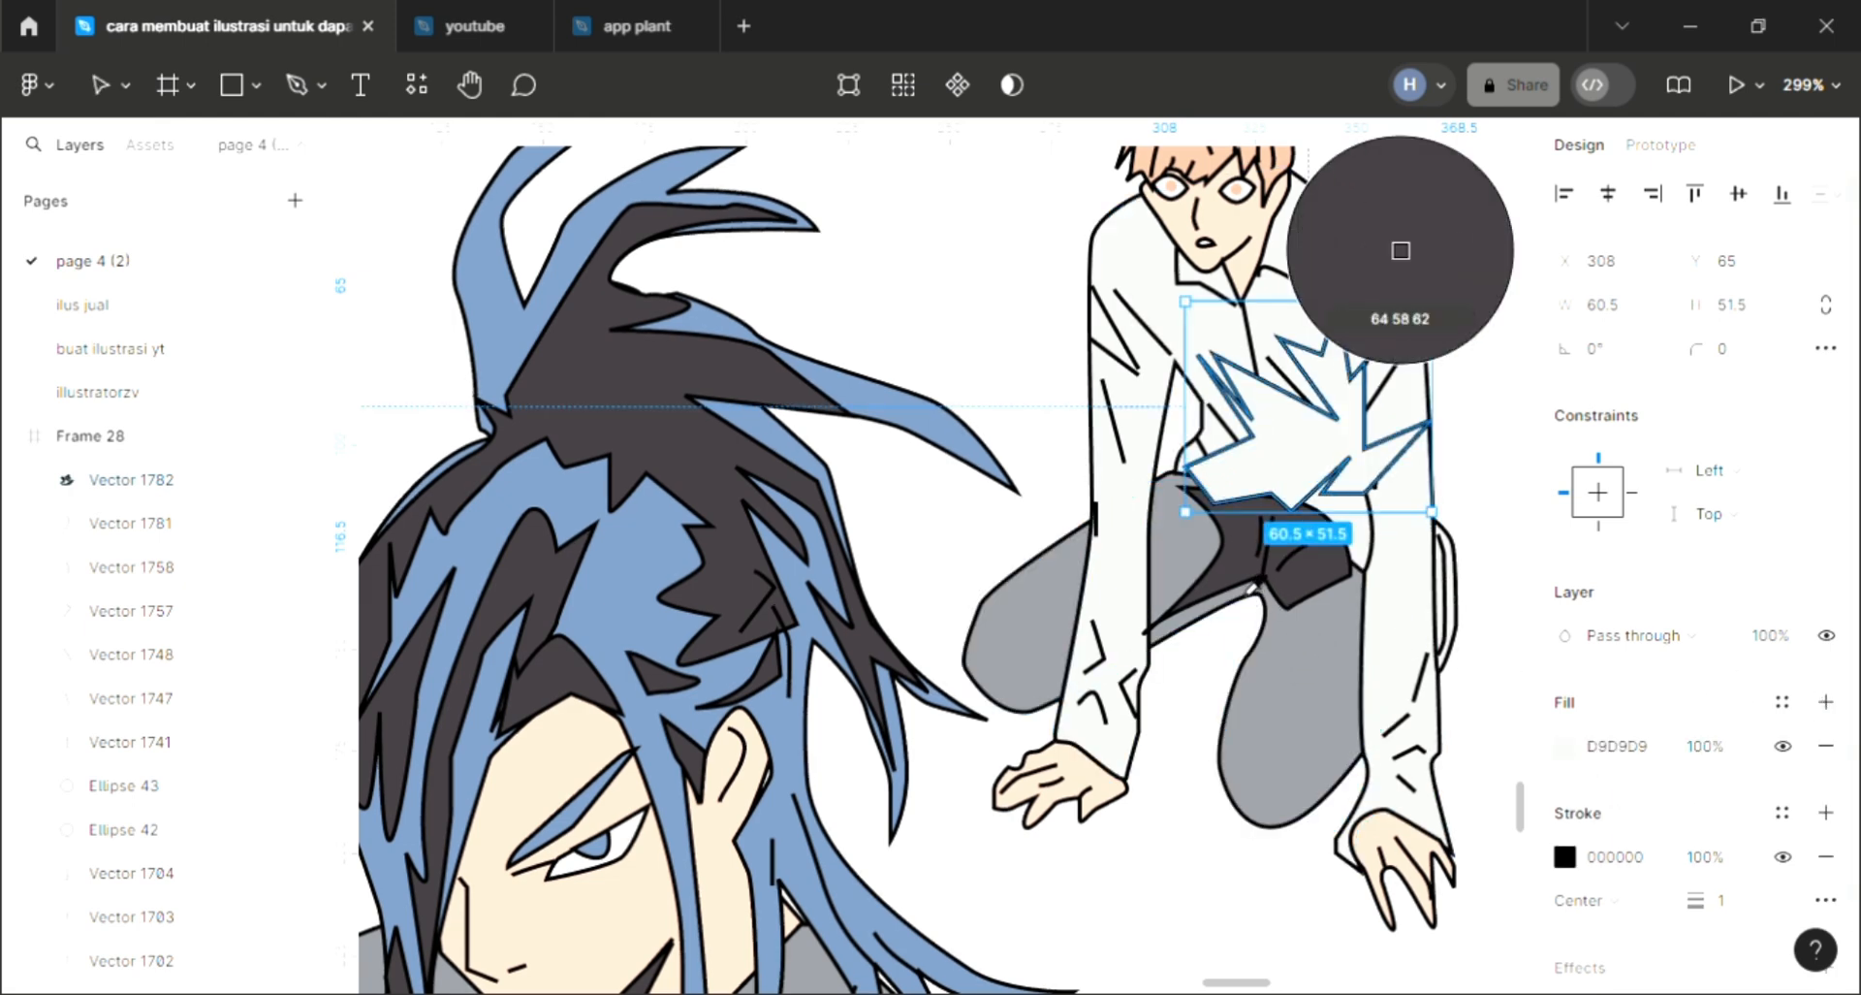
click(1215, 579)
click(942, 323)
Start a Pen outline across the crouching figure's grey lower leg, curving its upper edge and following the leg's rounded inner side.
scroll(1193, 442, down, 6)
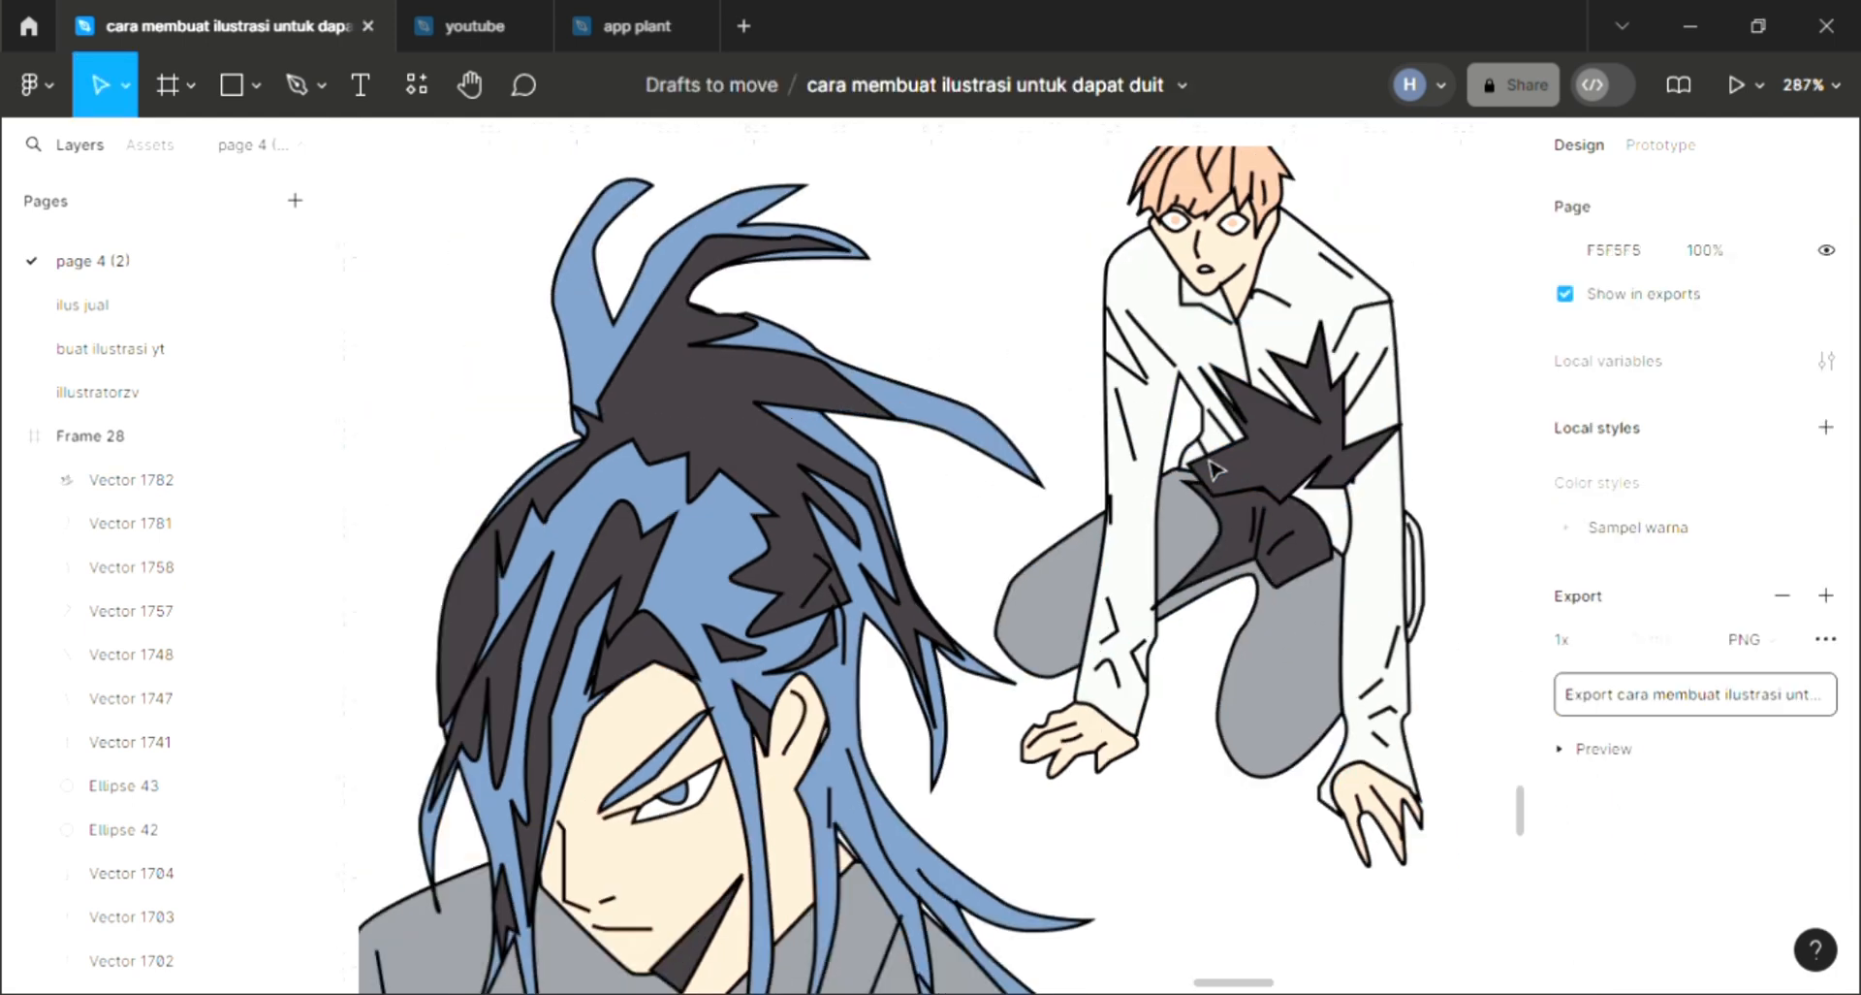
scroll(1182, 740, up, 4)
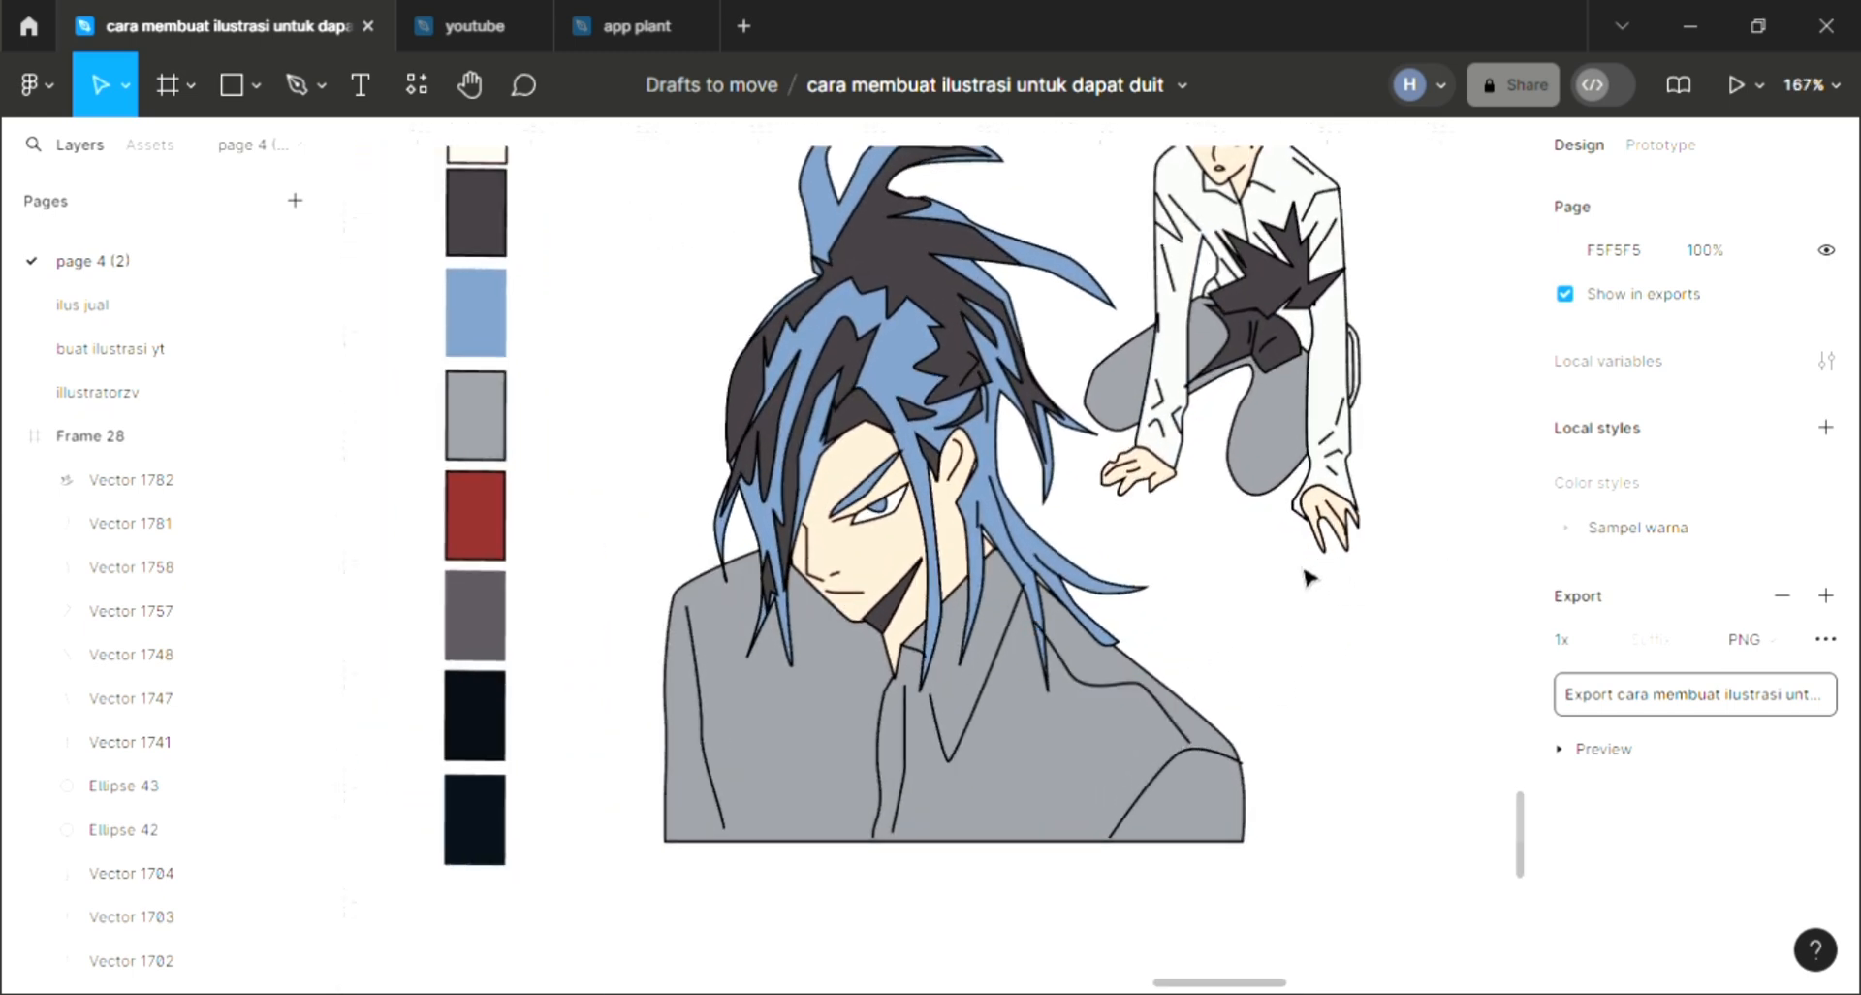
click(296, 84)
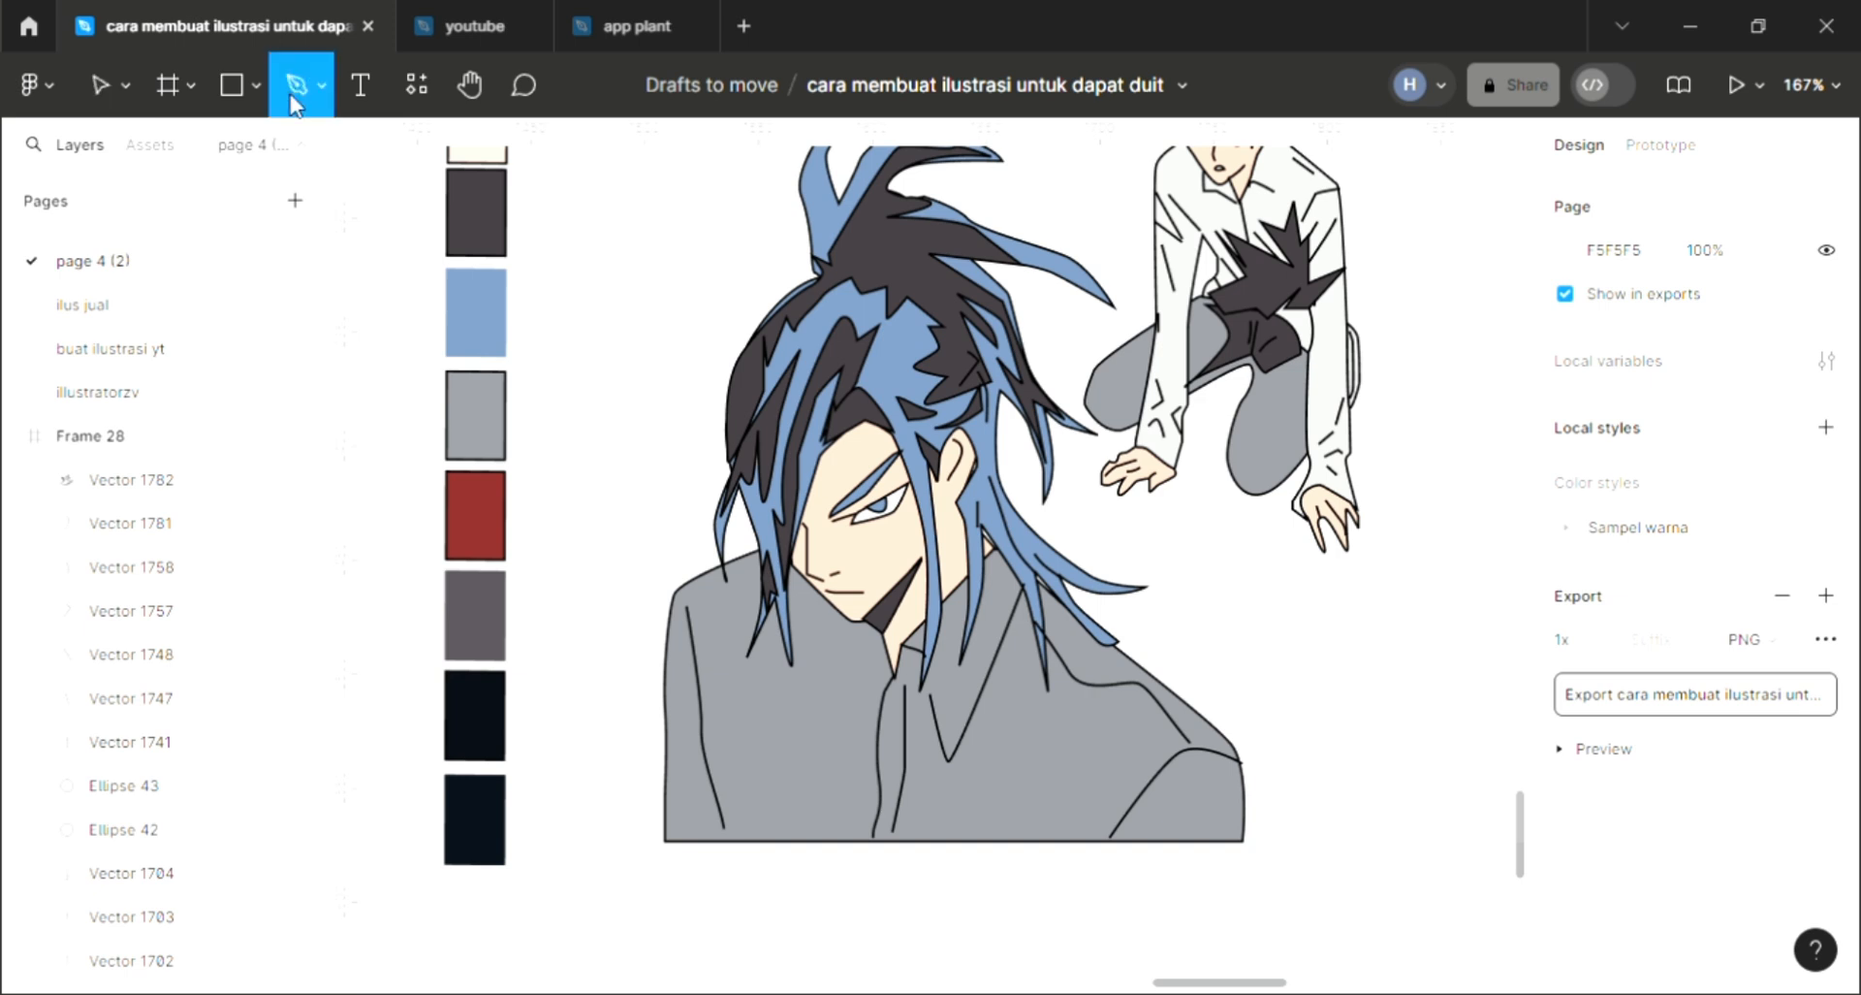
scroll(722, 698, down, 1)
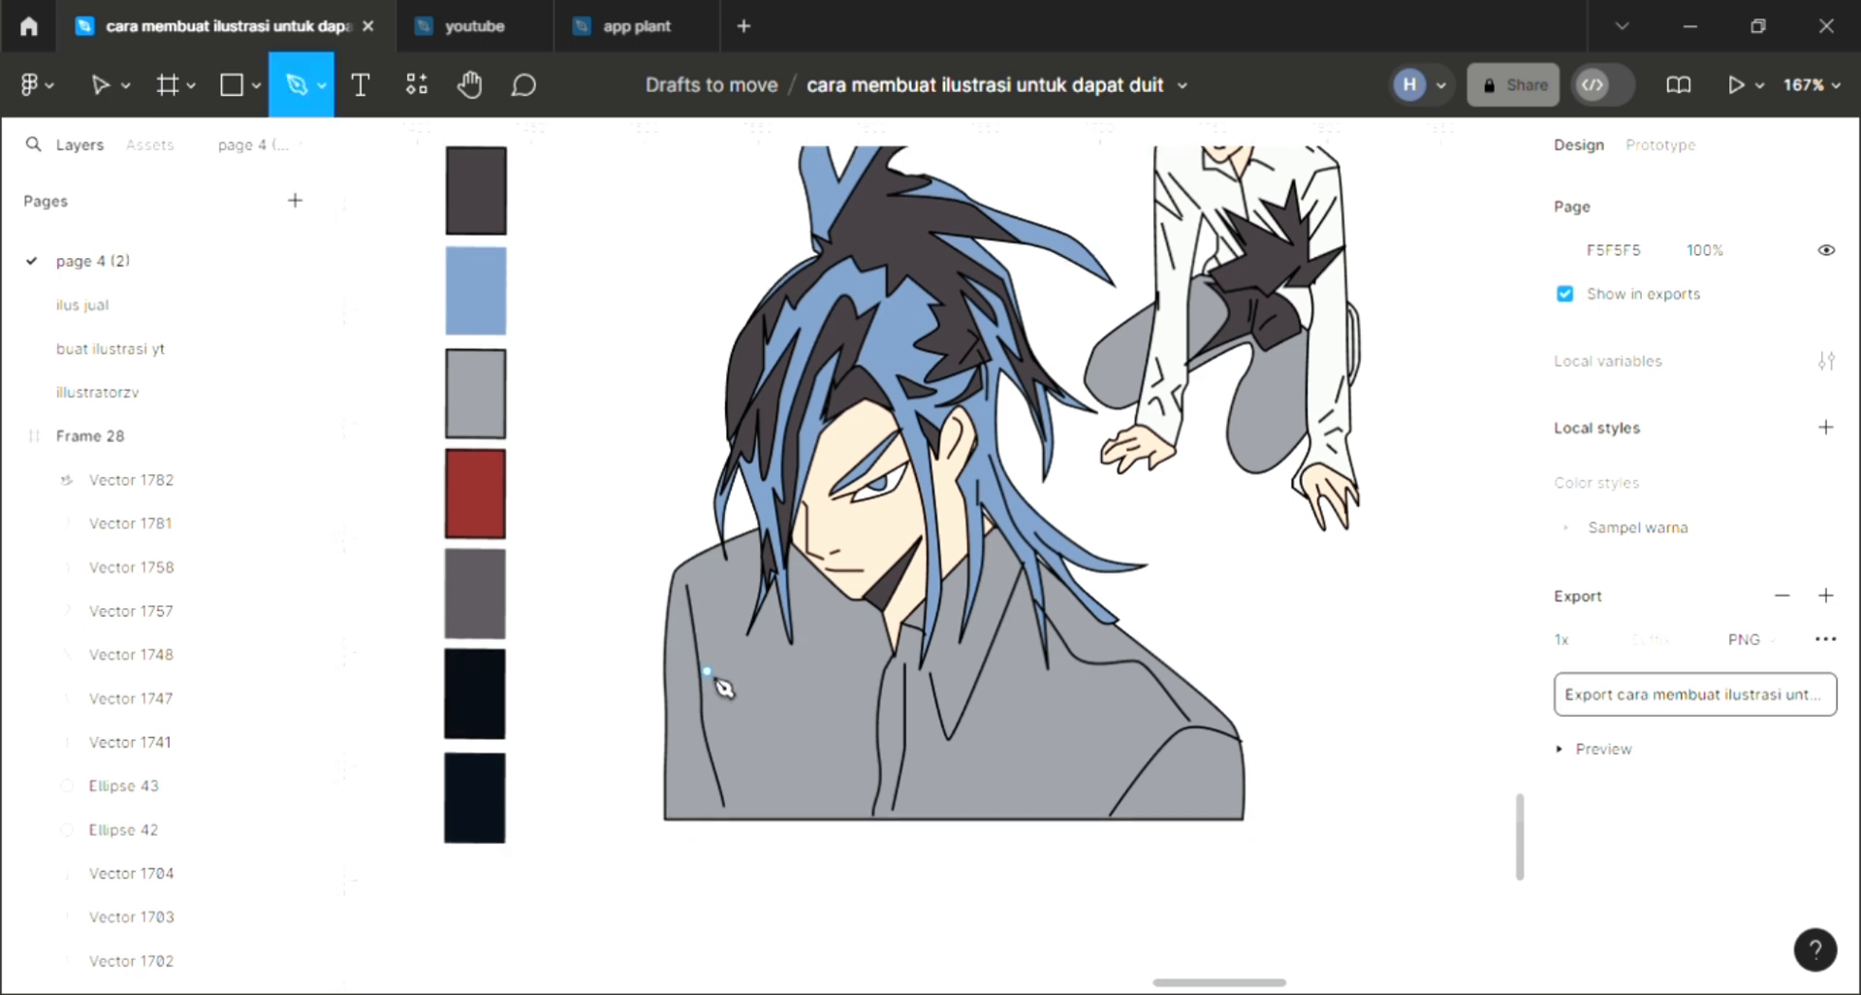
scroll(1265, 444, up, 3)
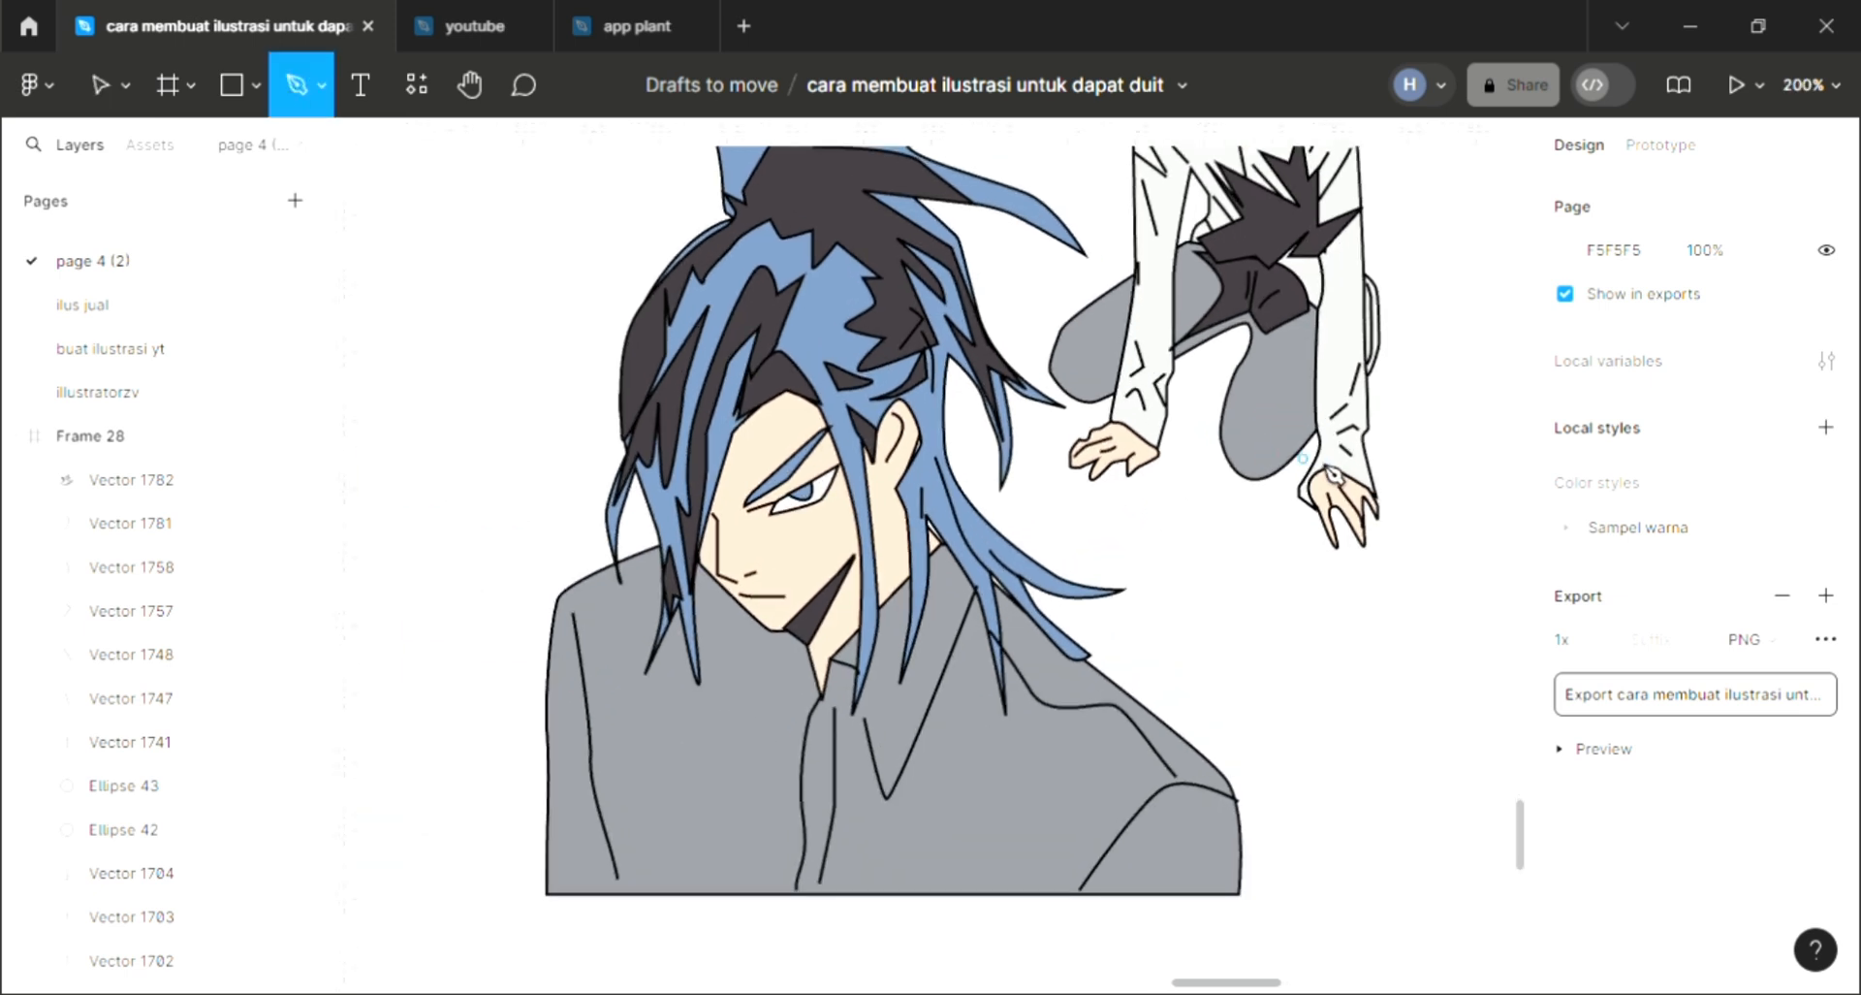
click(1316, 381)
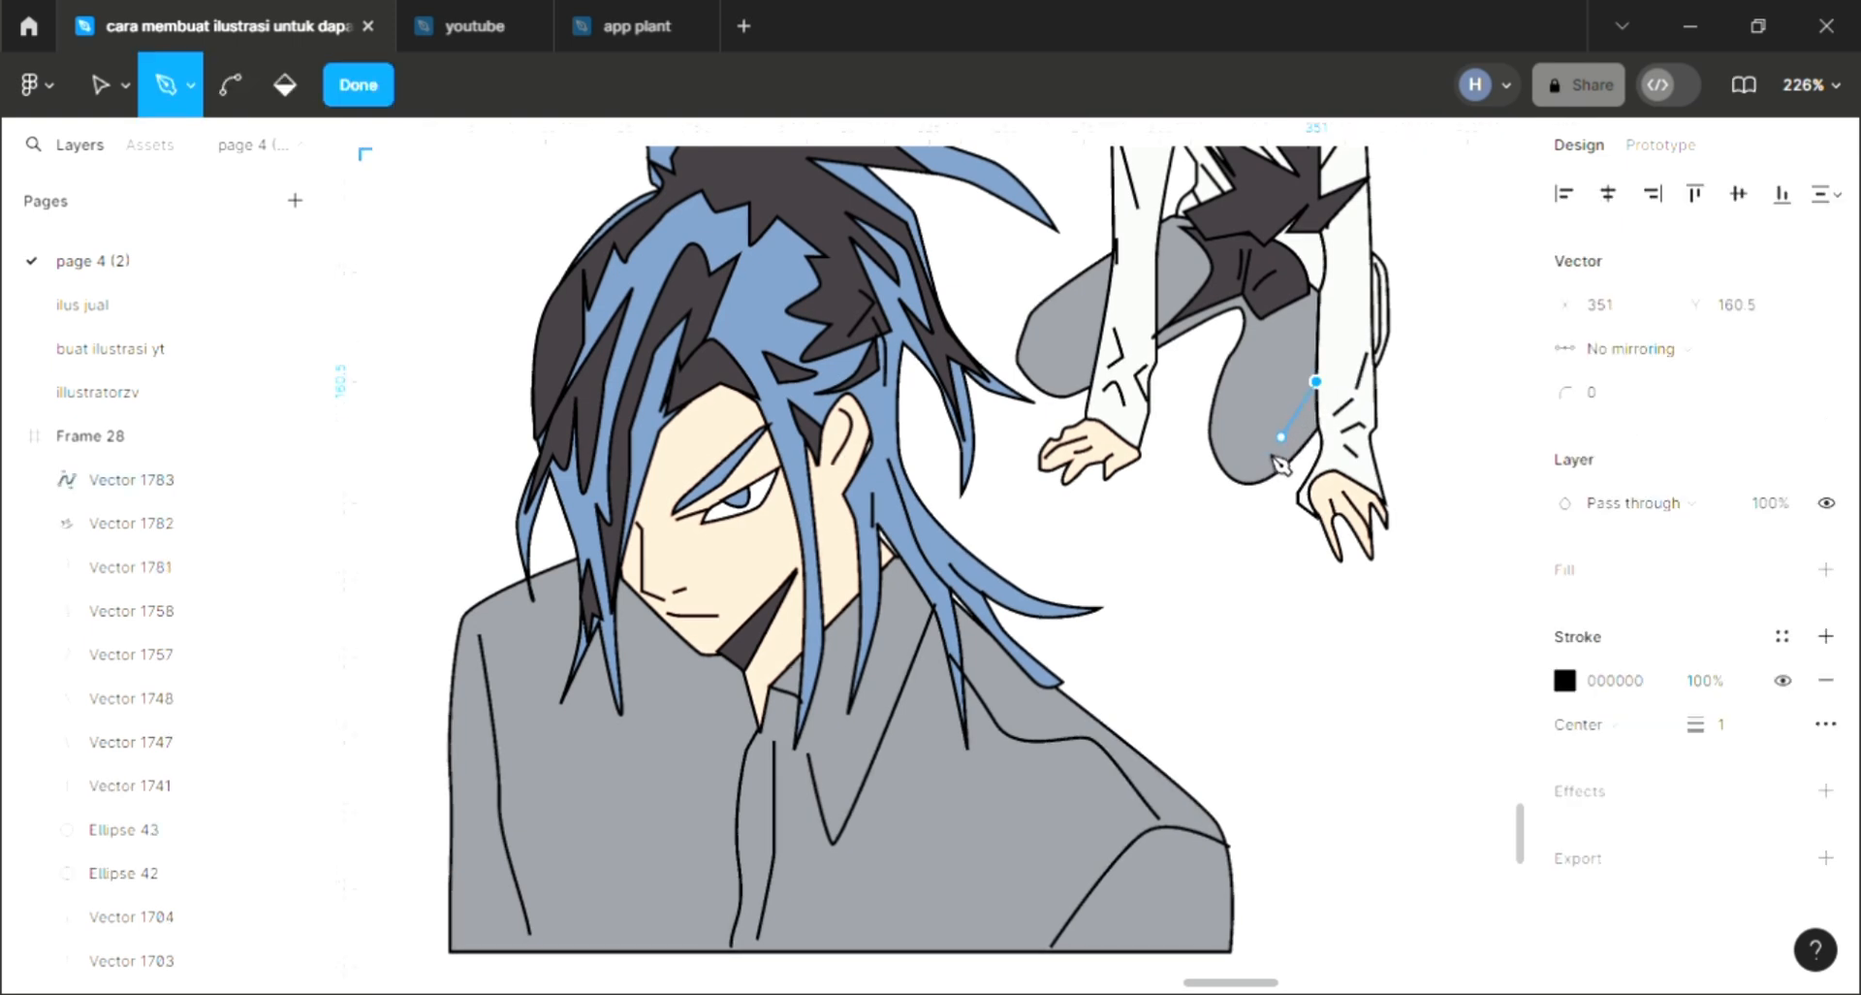
drag(1281, 436, 1261, 473)
scroll(1299, 472, up, 3)
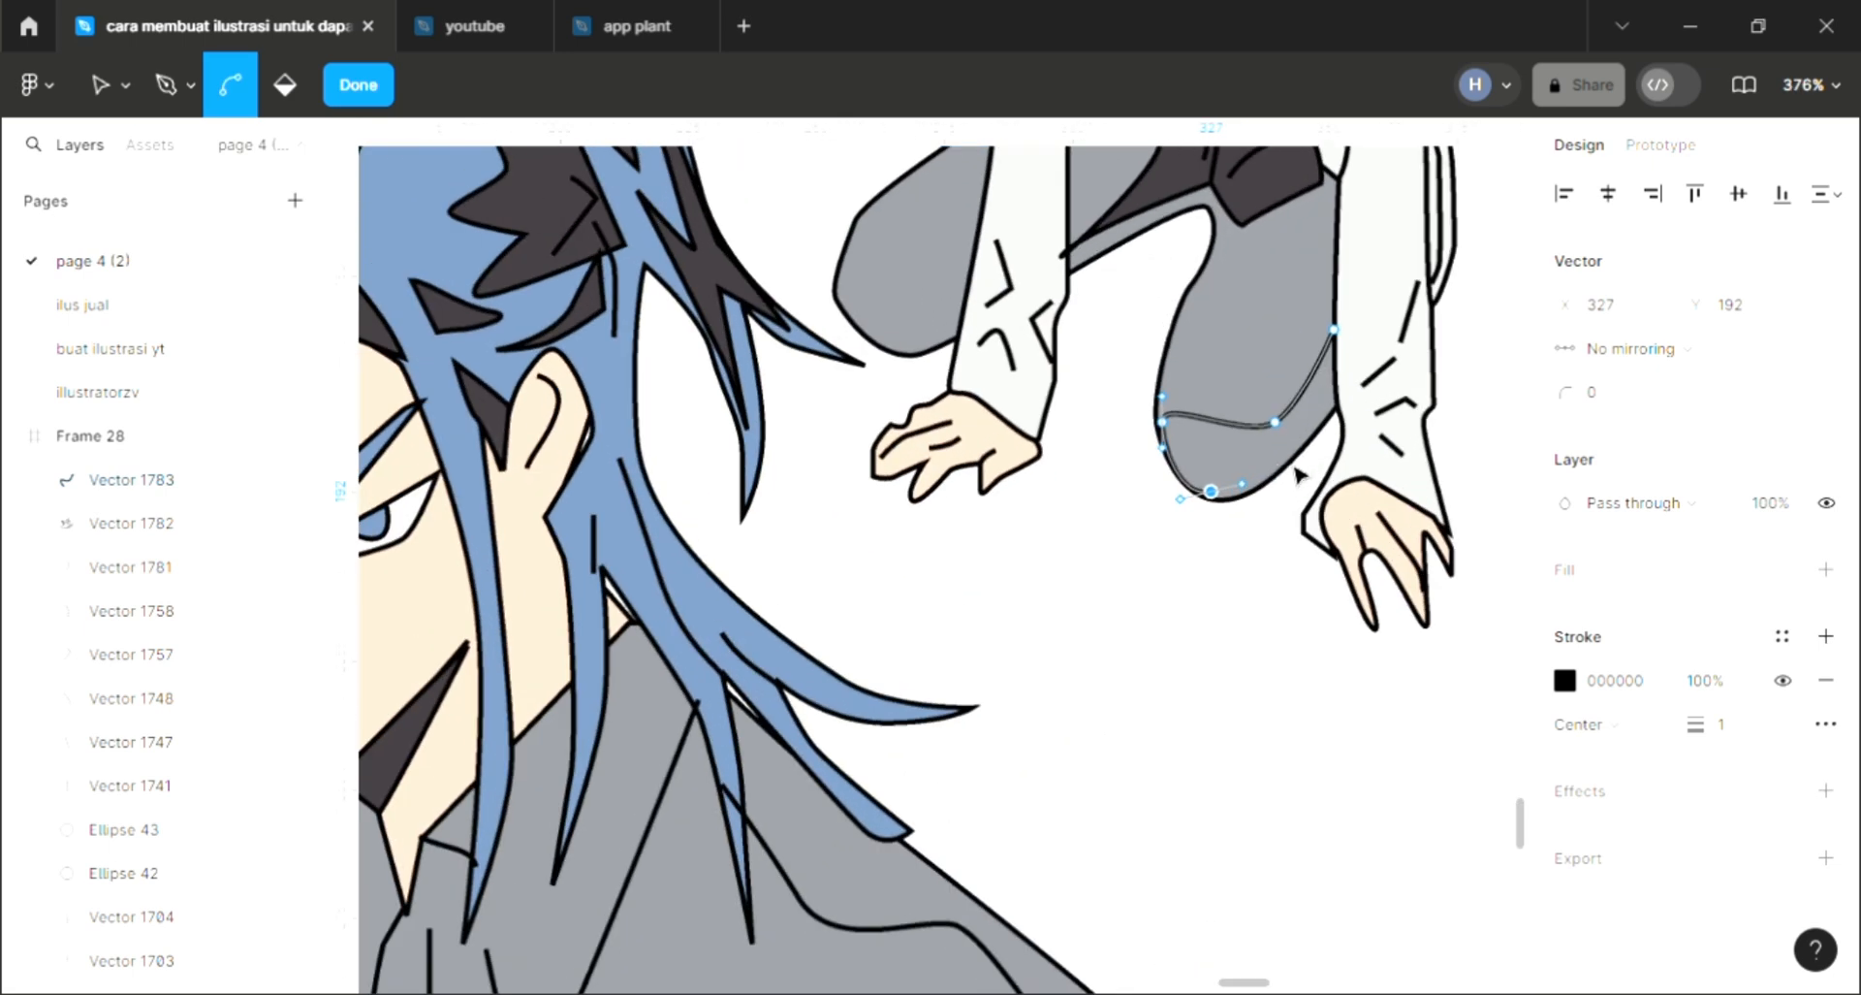
Redo the lowest point of the leg outline and close it along the leg's rounded edge, about 33.5 × 32.6 overall.
key(ctrl+z)
drag(1219, 496, 1260, 493)
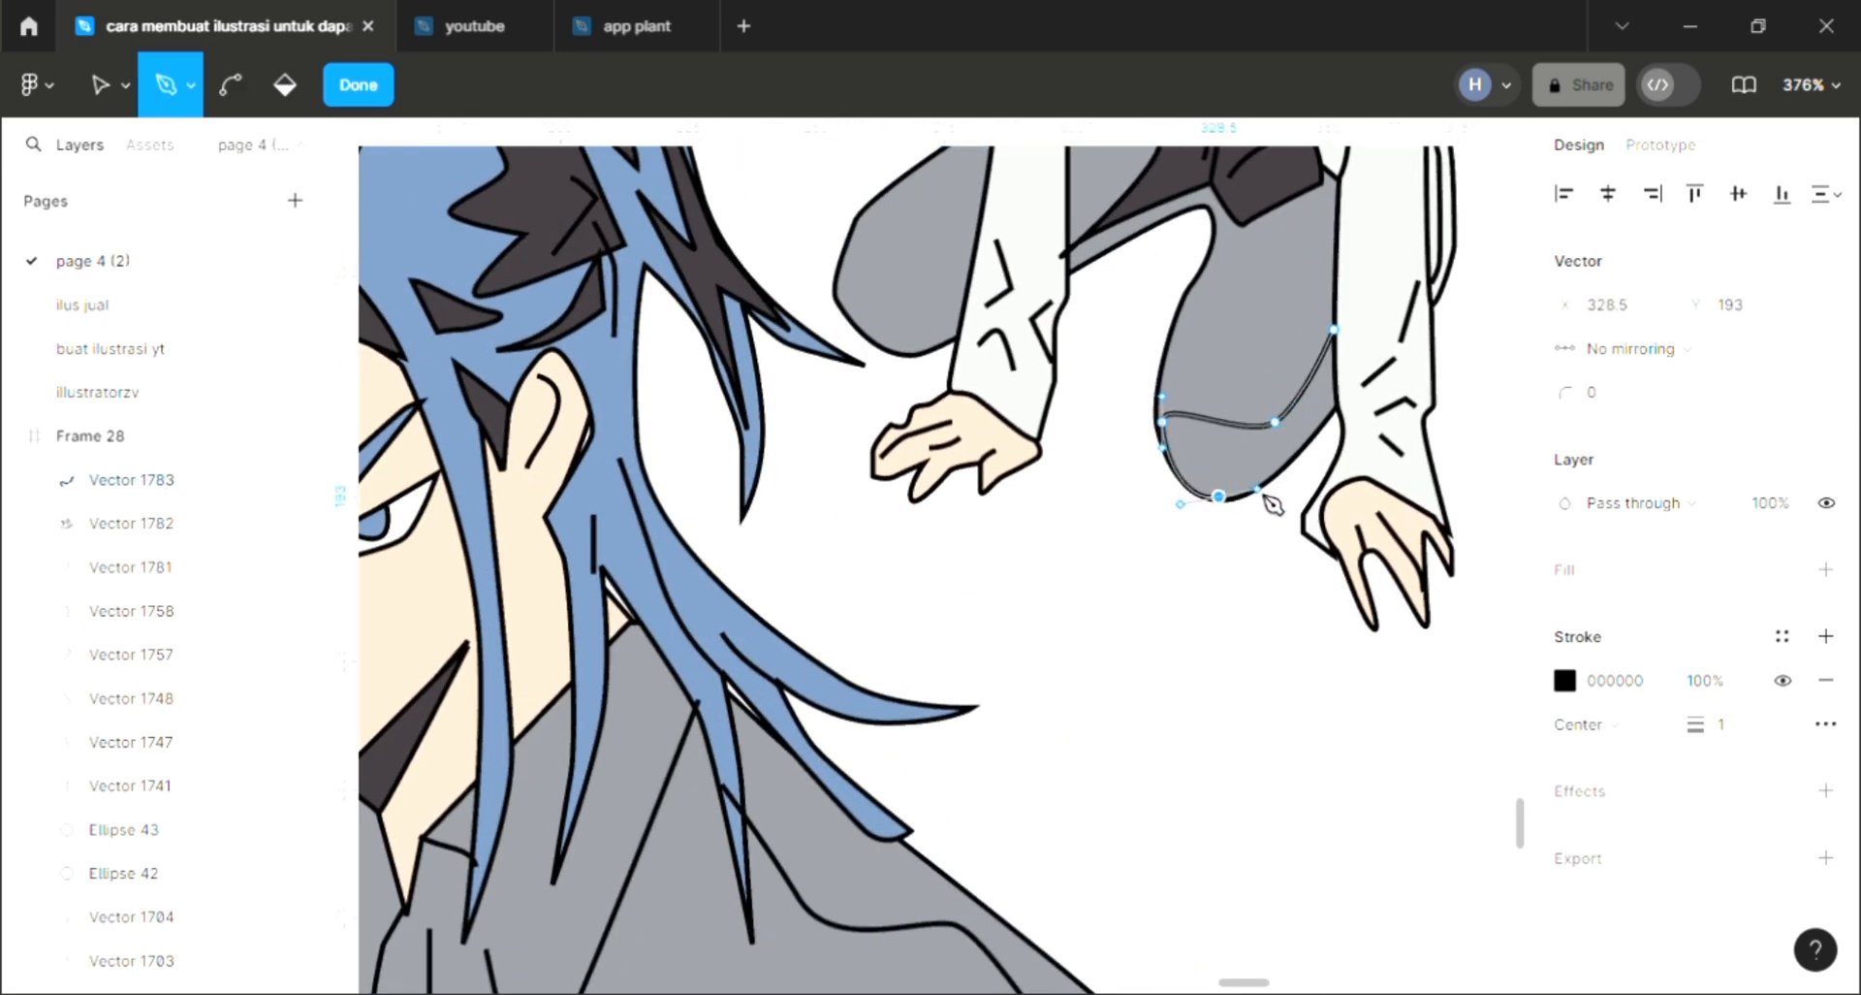
drag(1334, 400, 1355, 358)
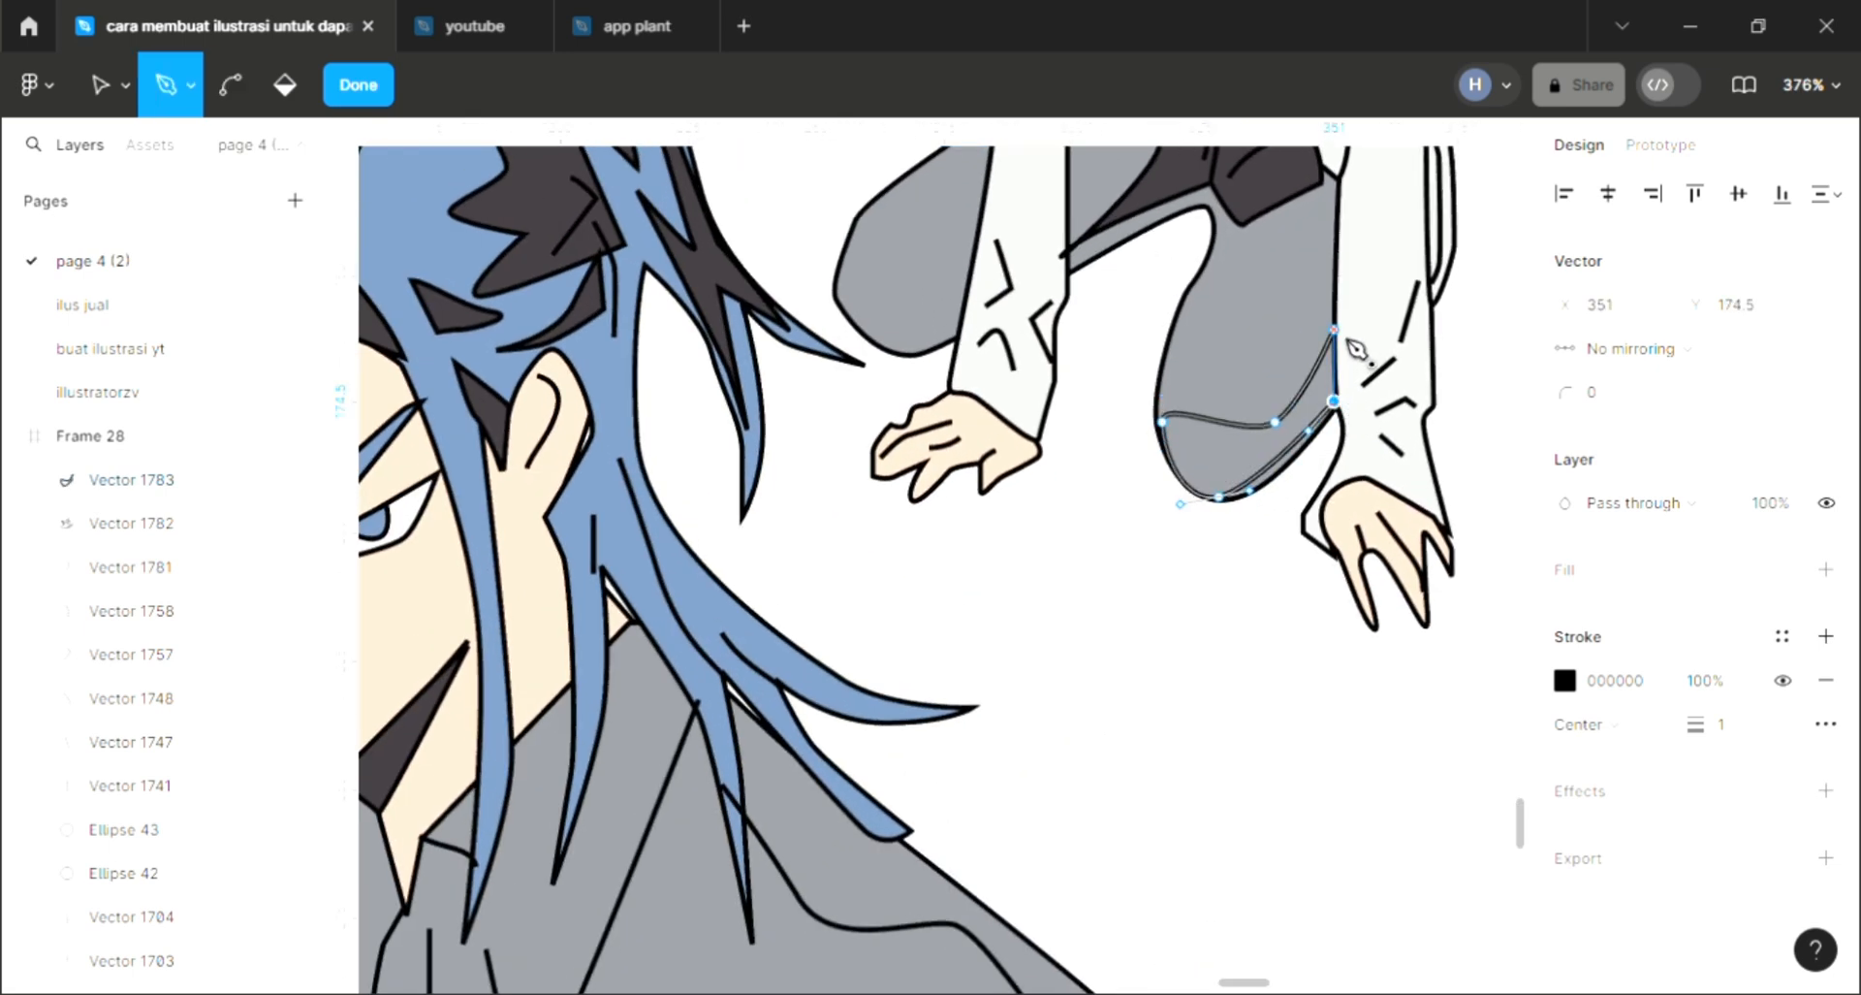
scroll(1352, 387, down, 3)
key(Escape)
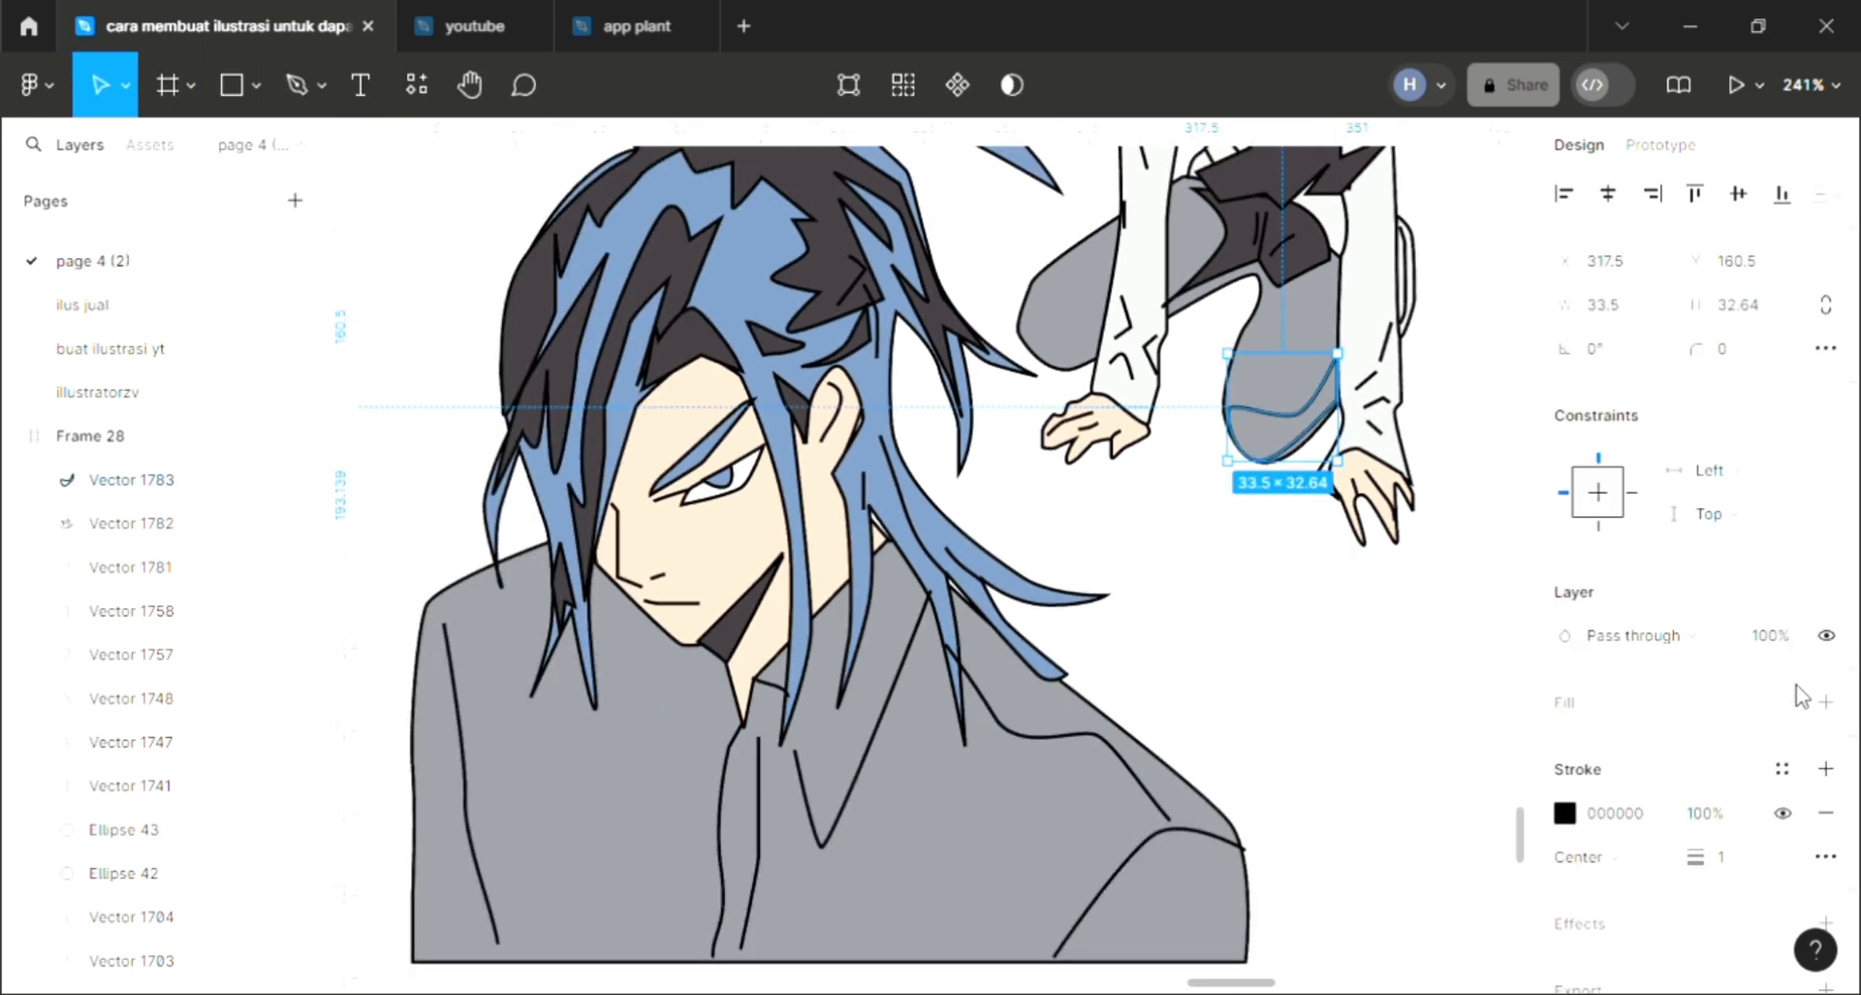
Add a fill to the lower-leg shape, sample the dark charcoal (RGB 64, 58, 62) for it, and deselect it.
click(1825, 702)
scroll(1390, 570, up, 3)
key(i)
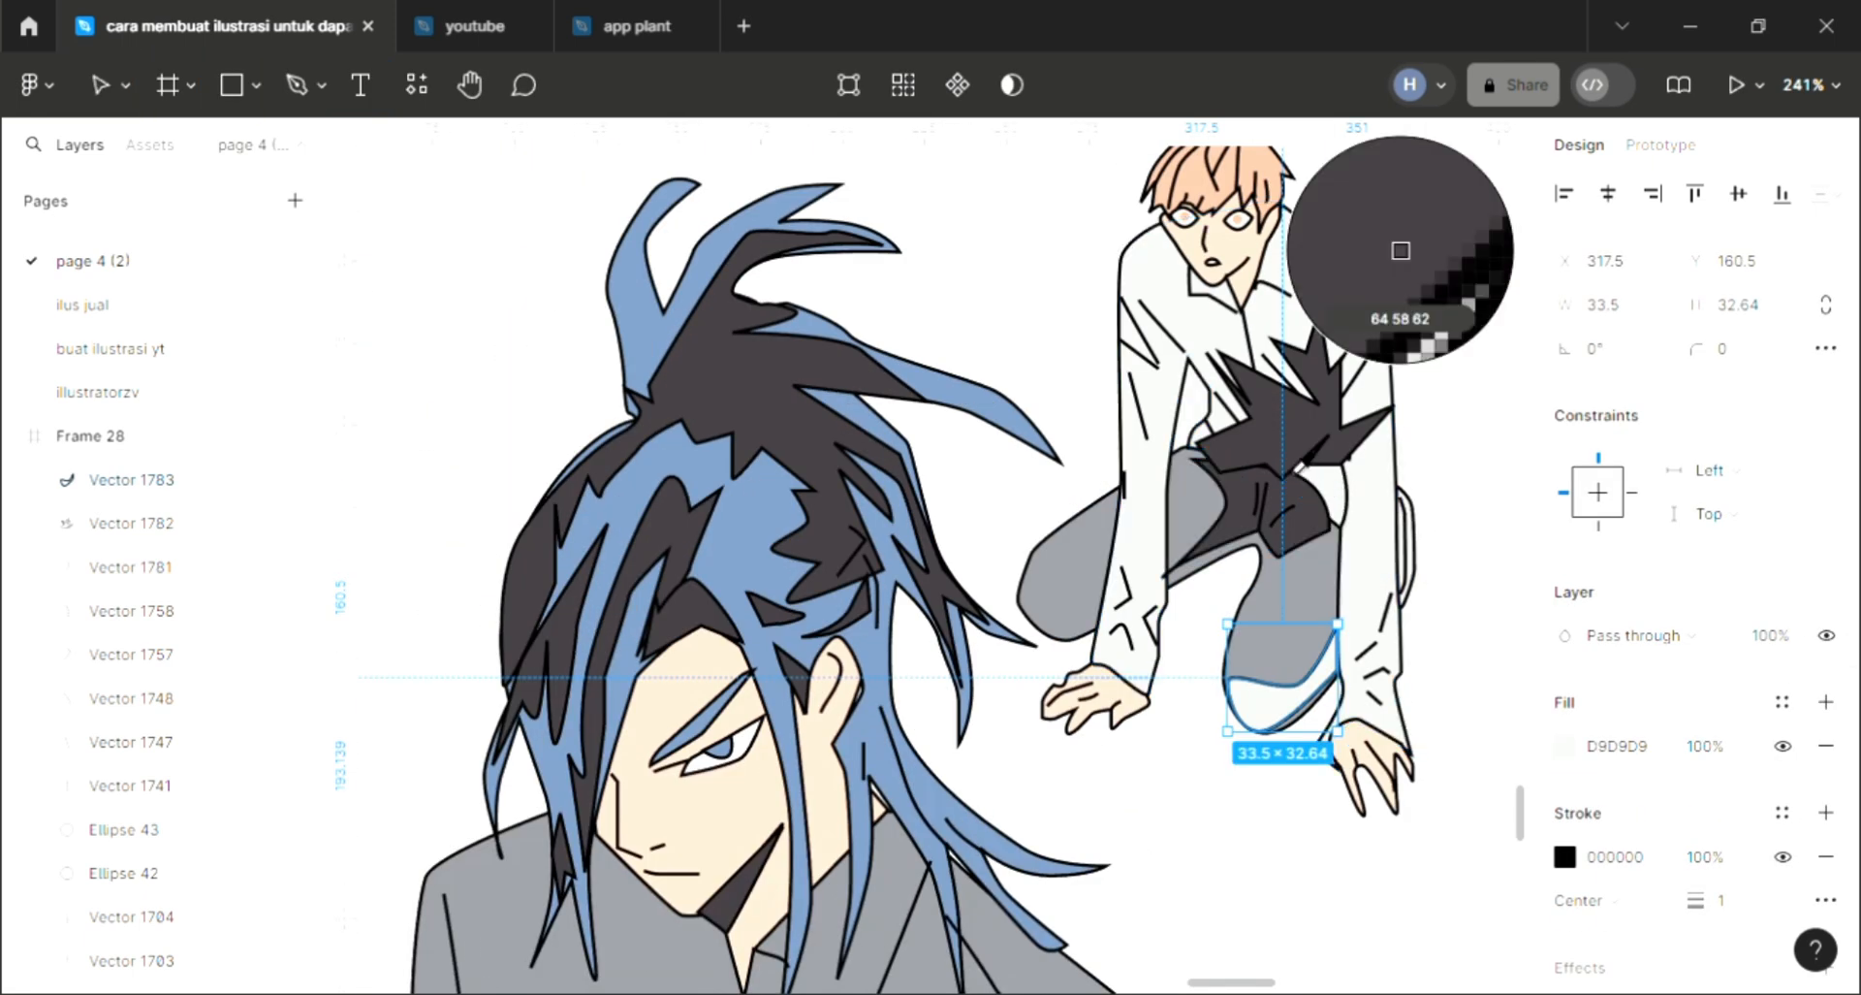
click(1291, 380)
click(1163, 853)
scroll(1152, 844, down, 2)
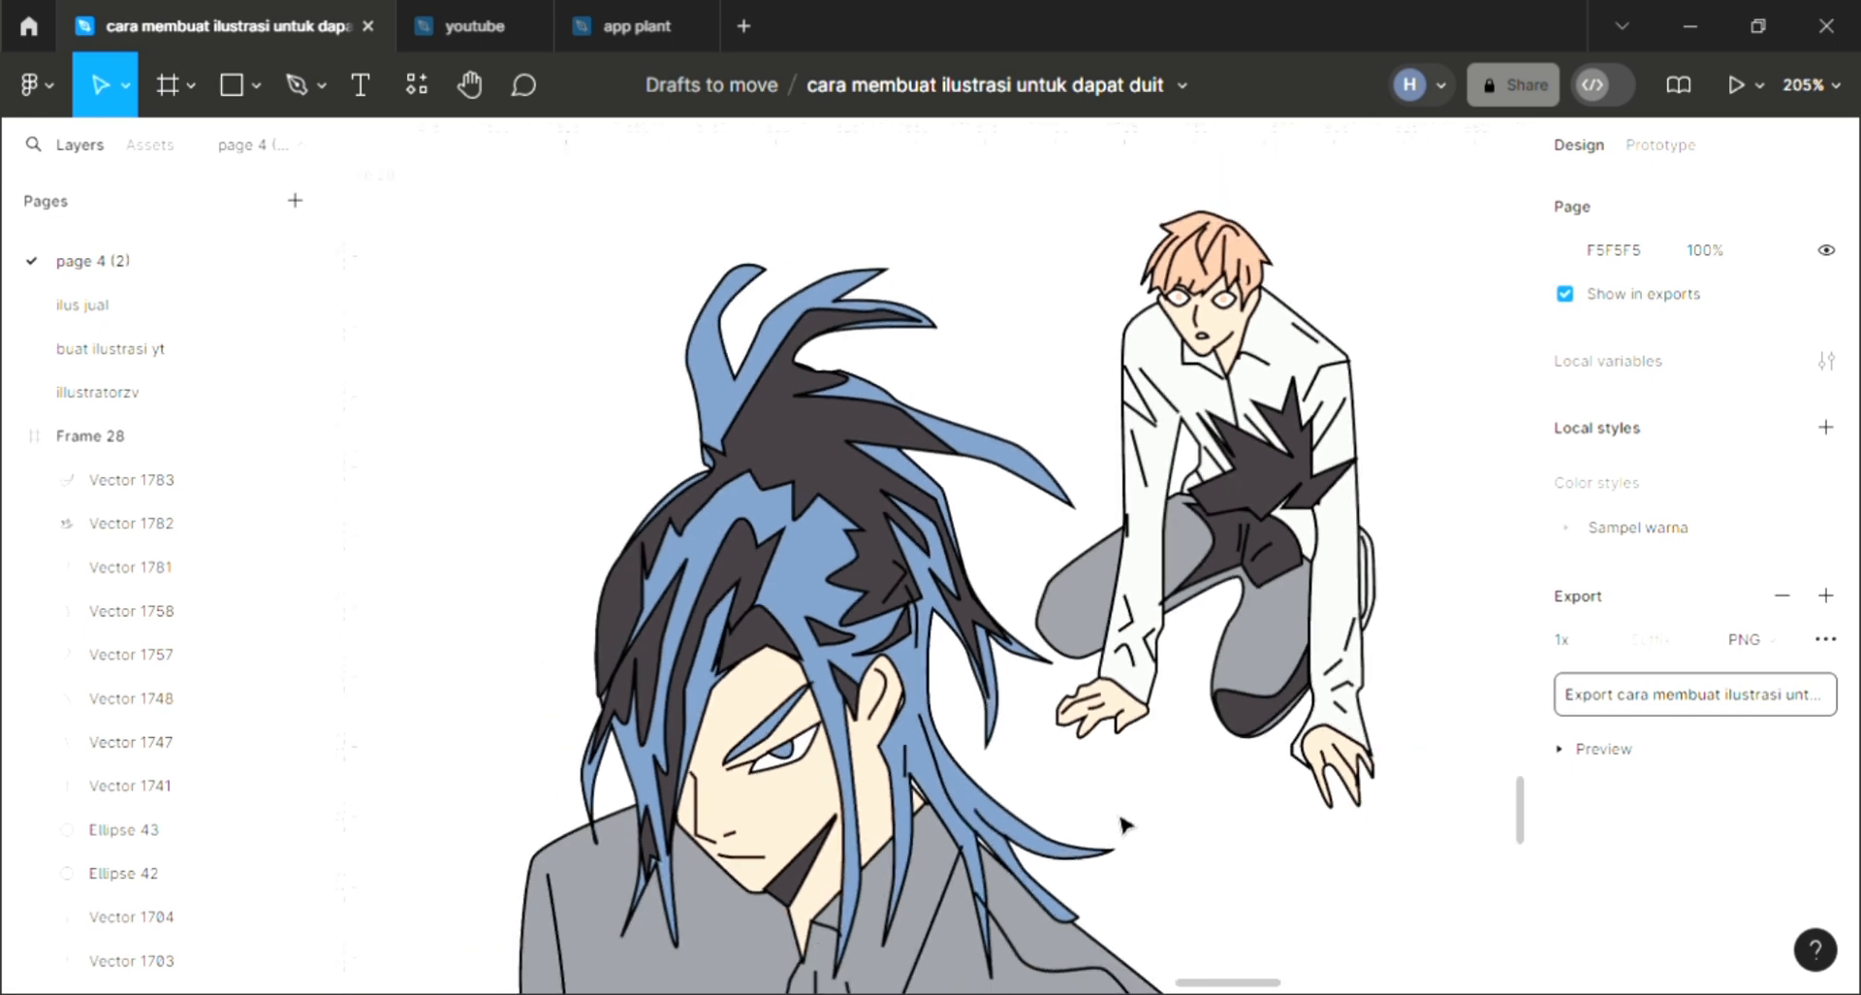
Draw the outer zigzag edge of a jagged shape up the left sleeve of the large figure's grey jacket, starting at the hem.
scroll(1103, 819, down, 1)
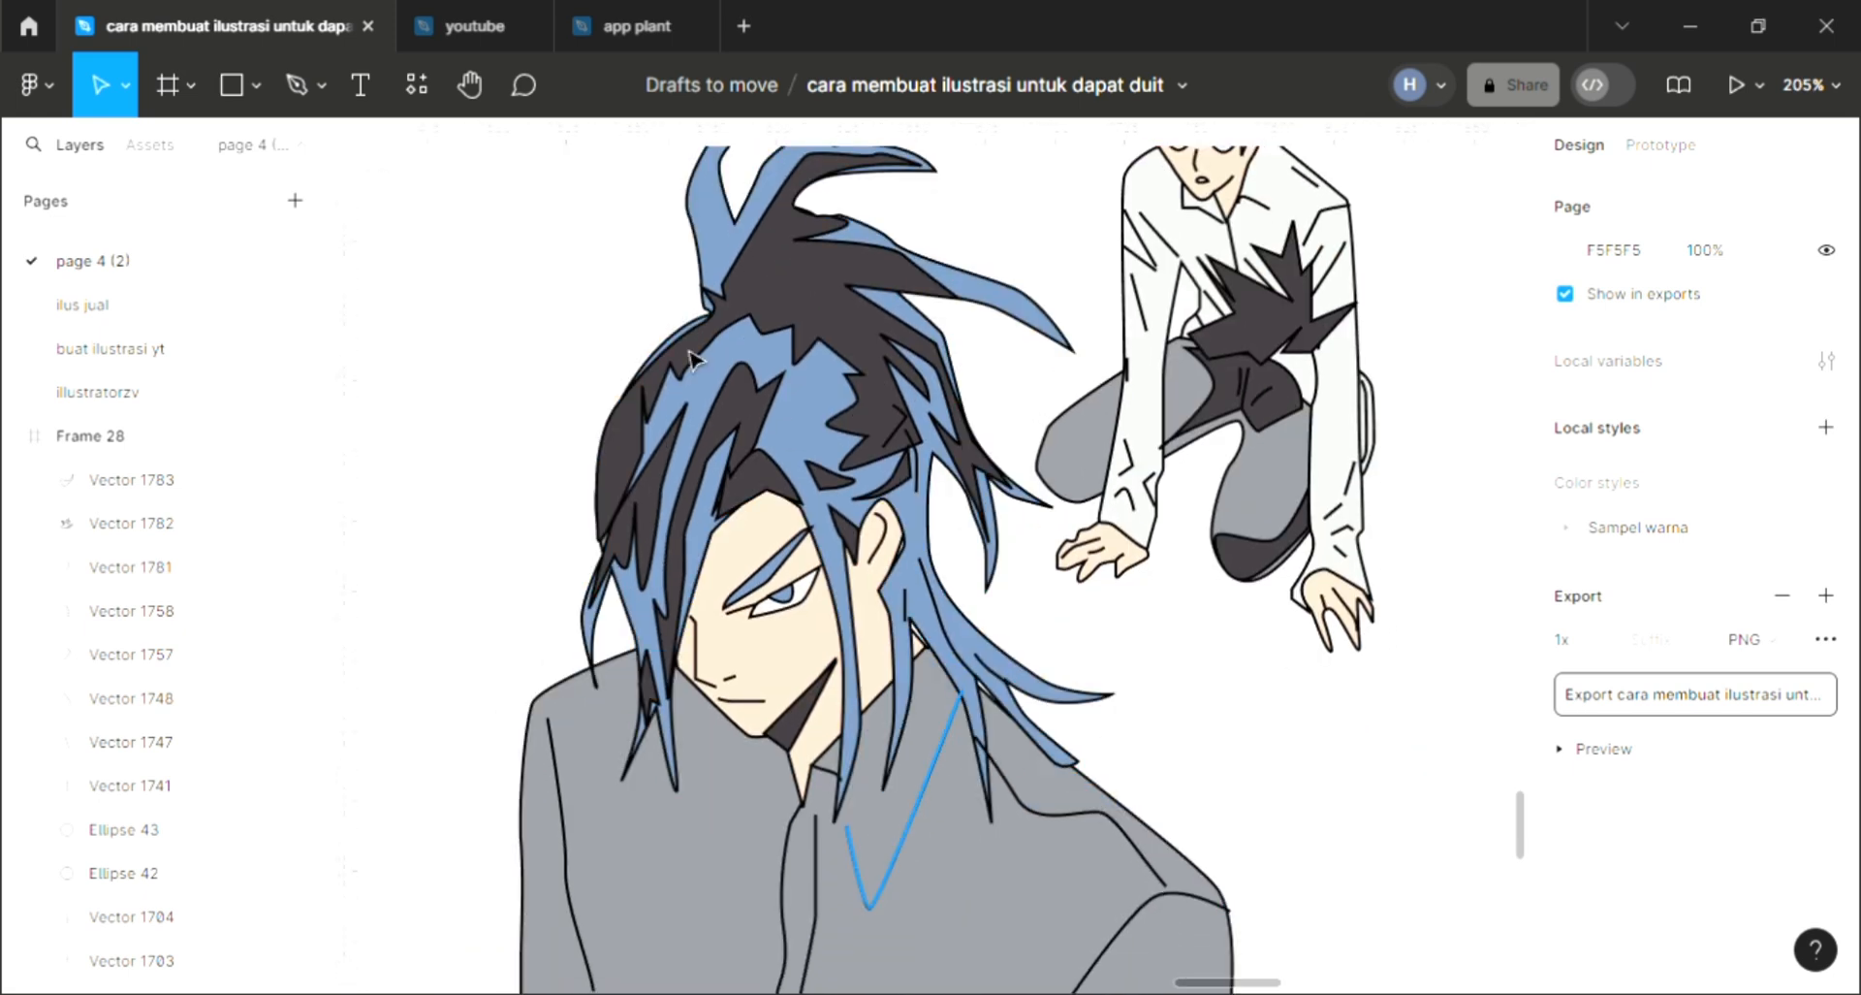
click(294, 90)
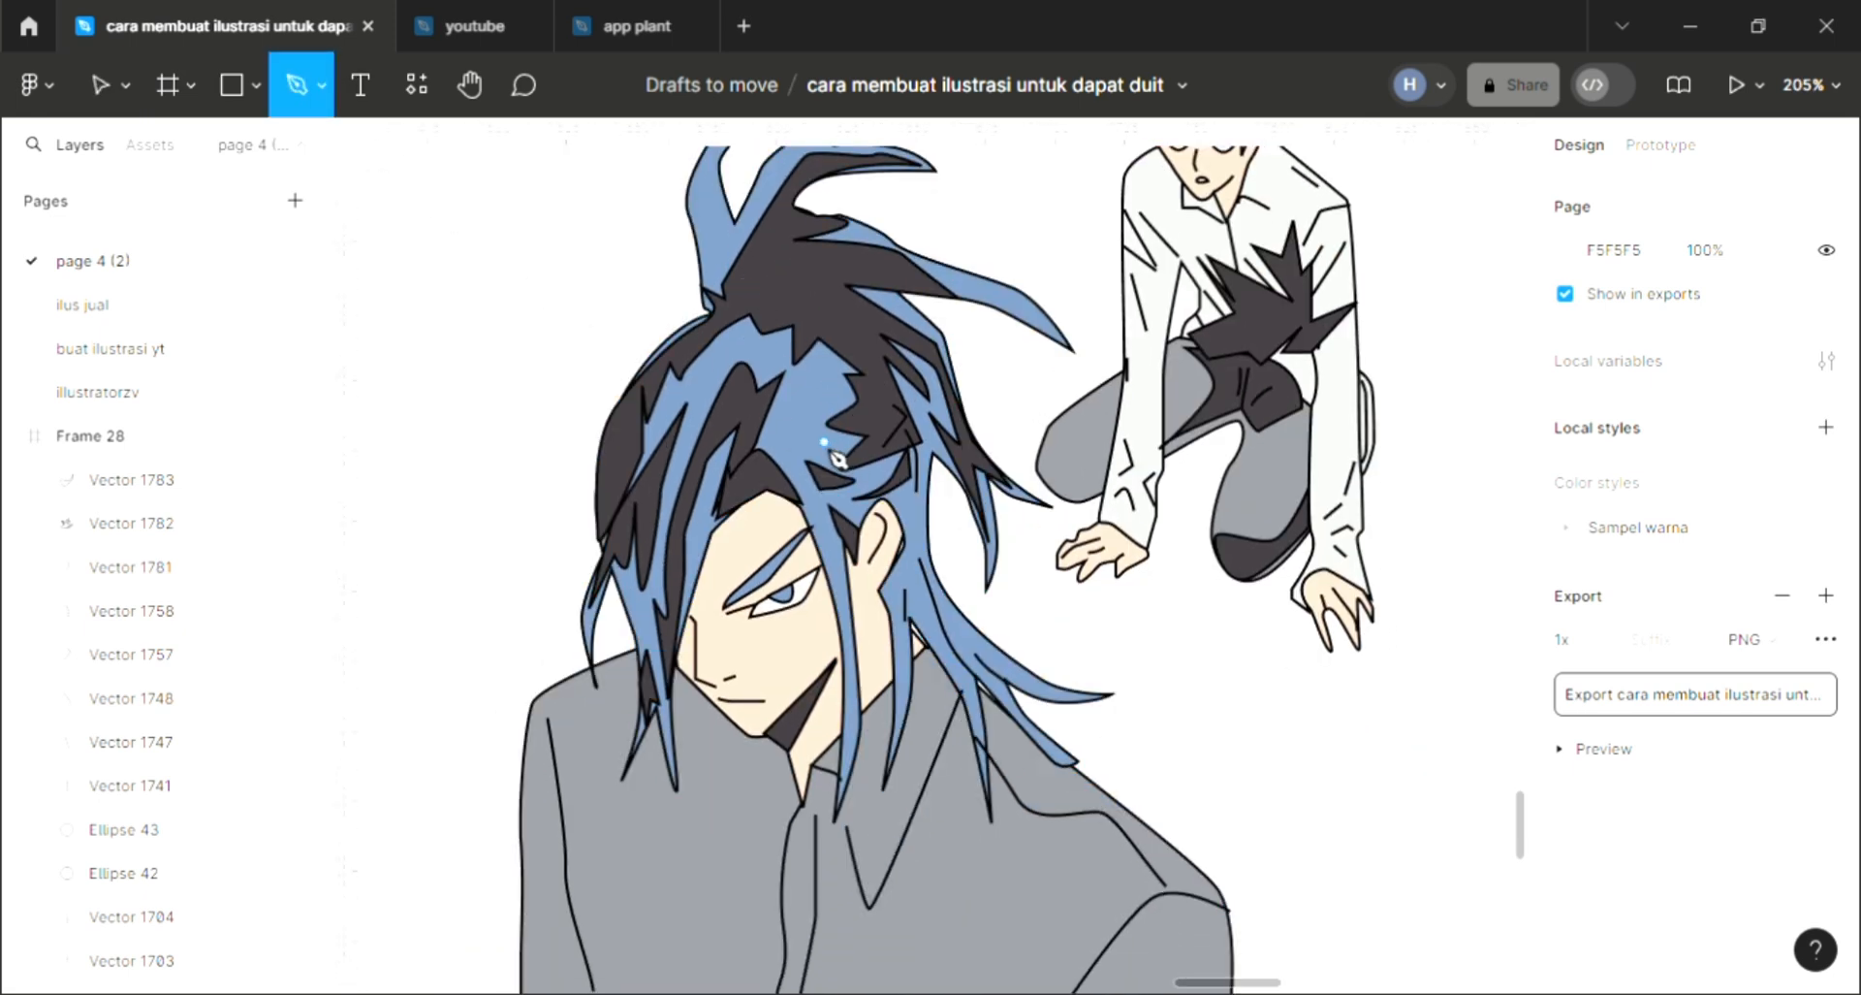
scroll(805, 619, down, 9)
scroll(659, 596, up, 1)
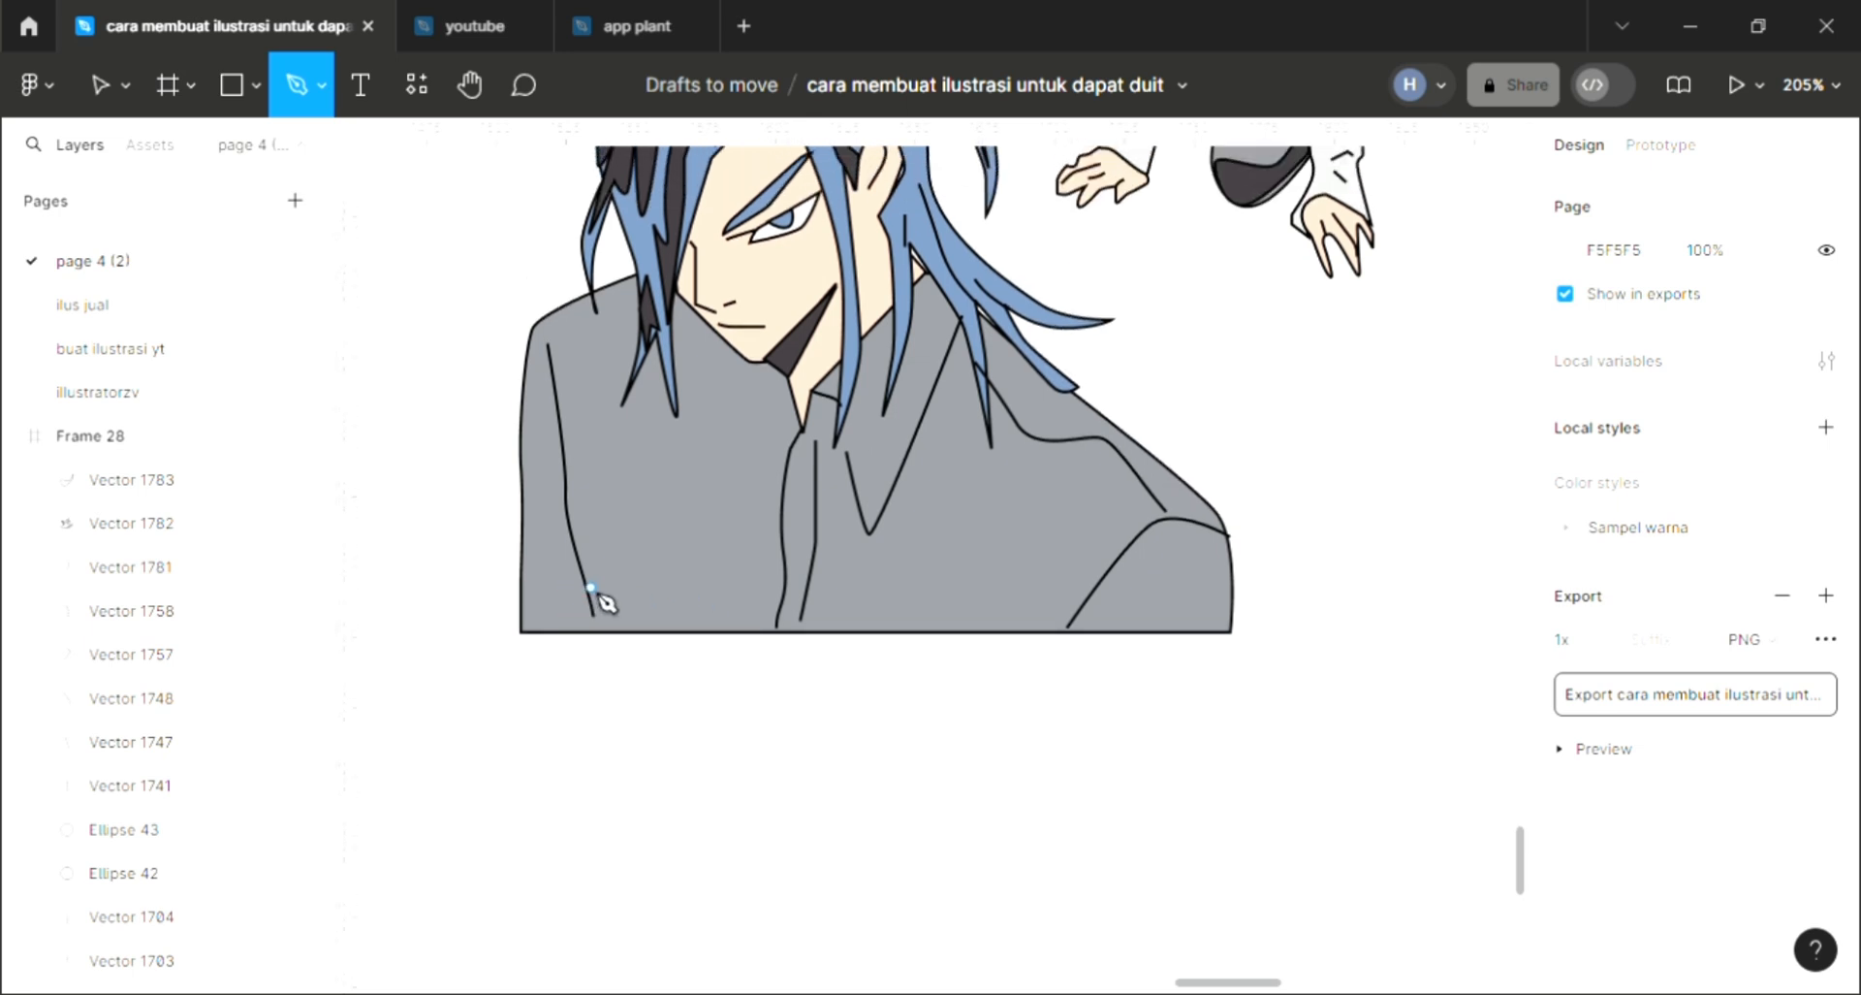
scroll(587, 596, up, 1)
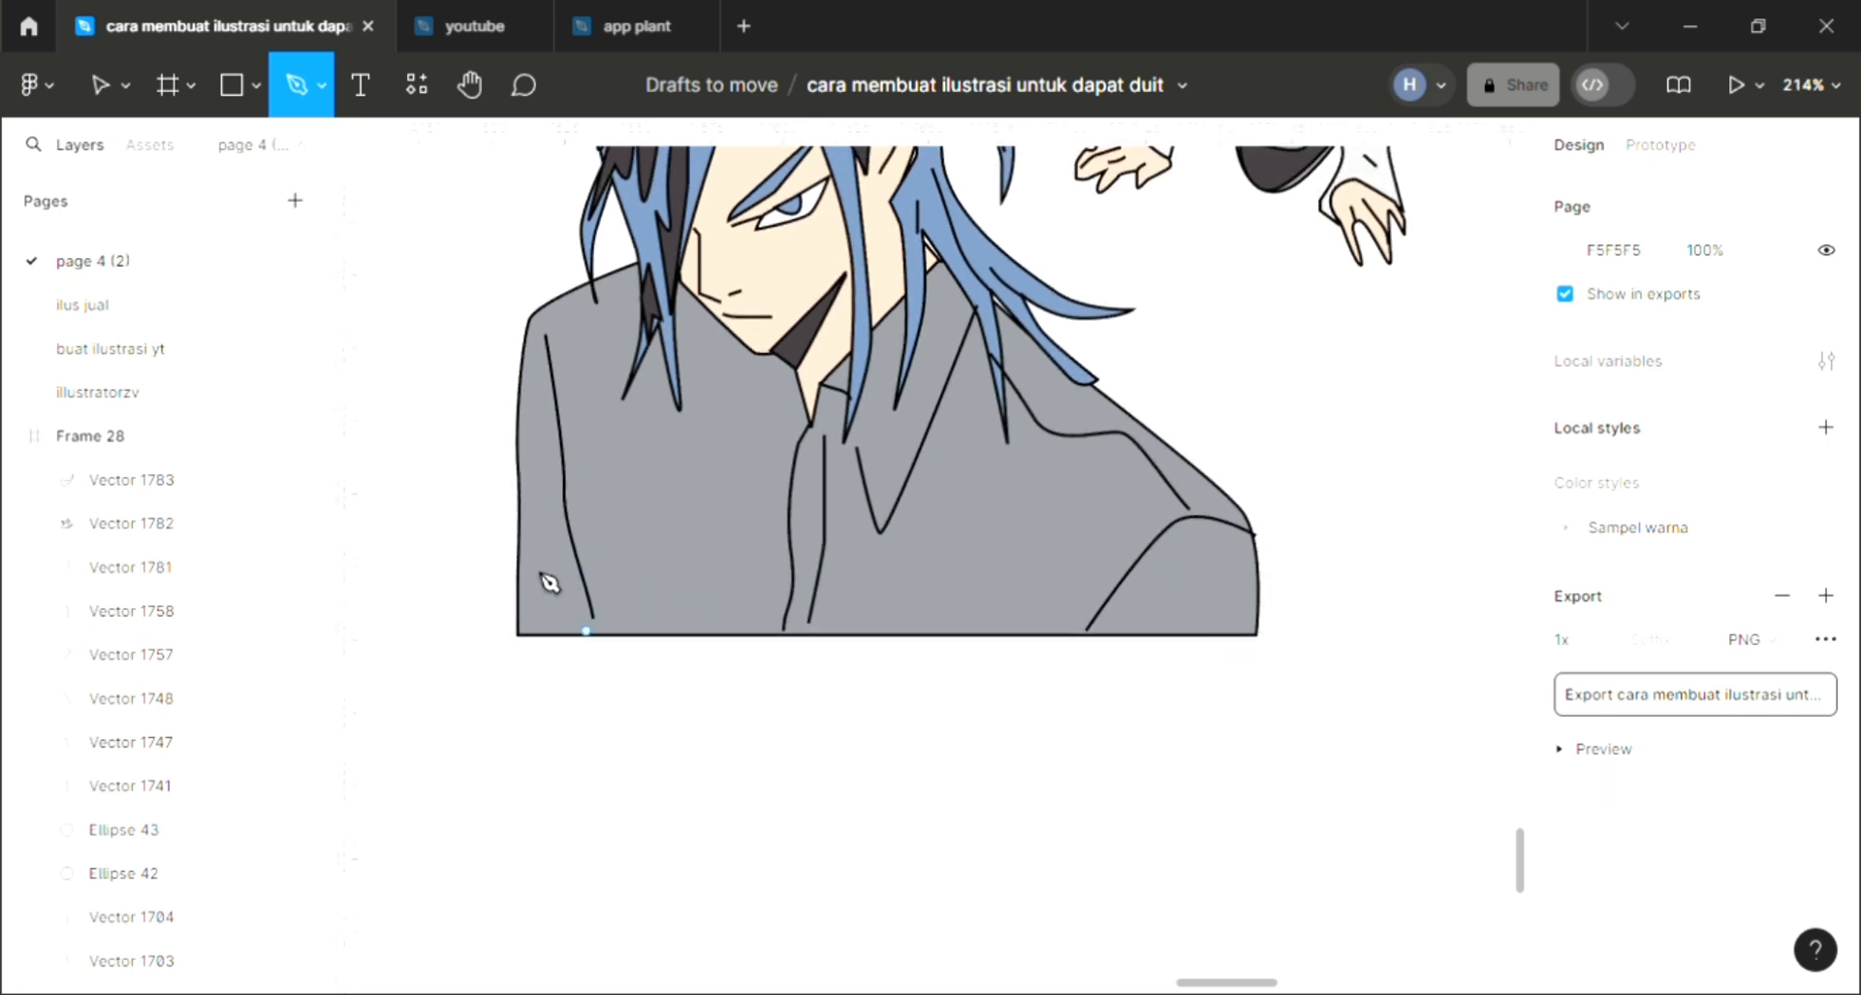
click(585, 630)
click(540, 531)
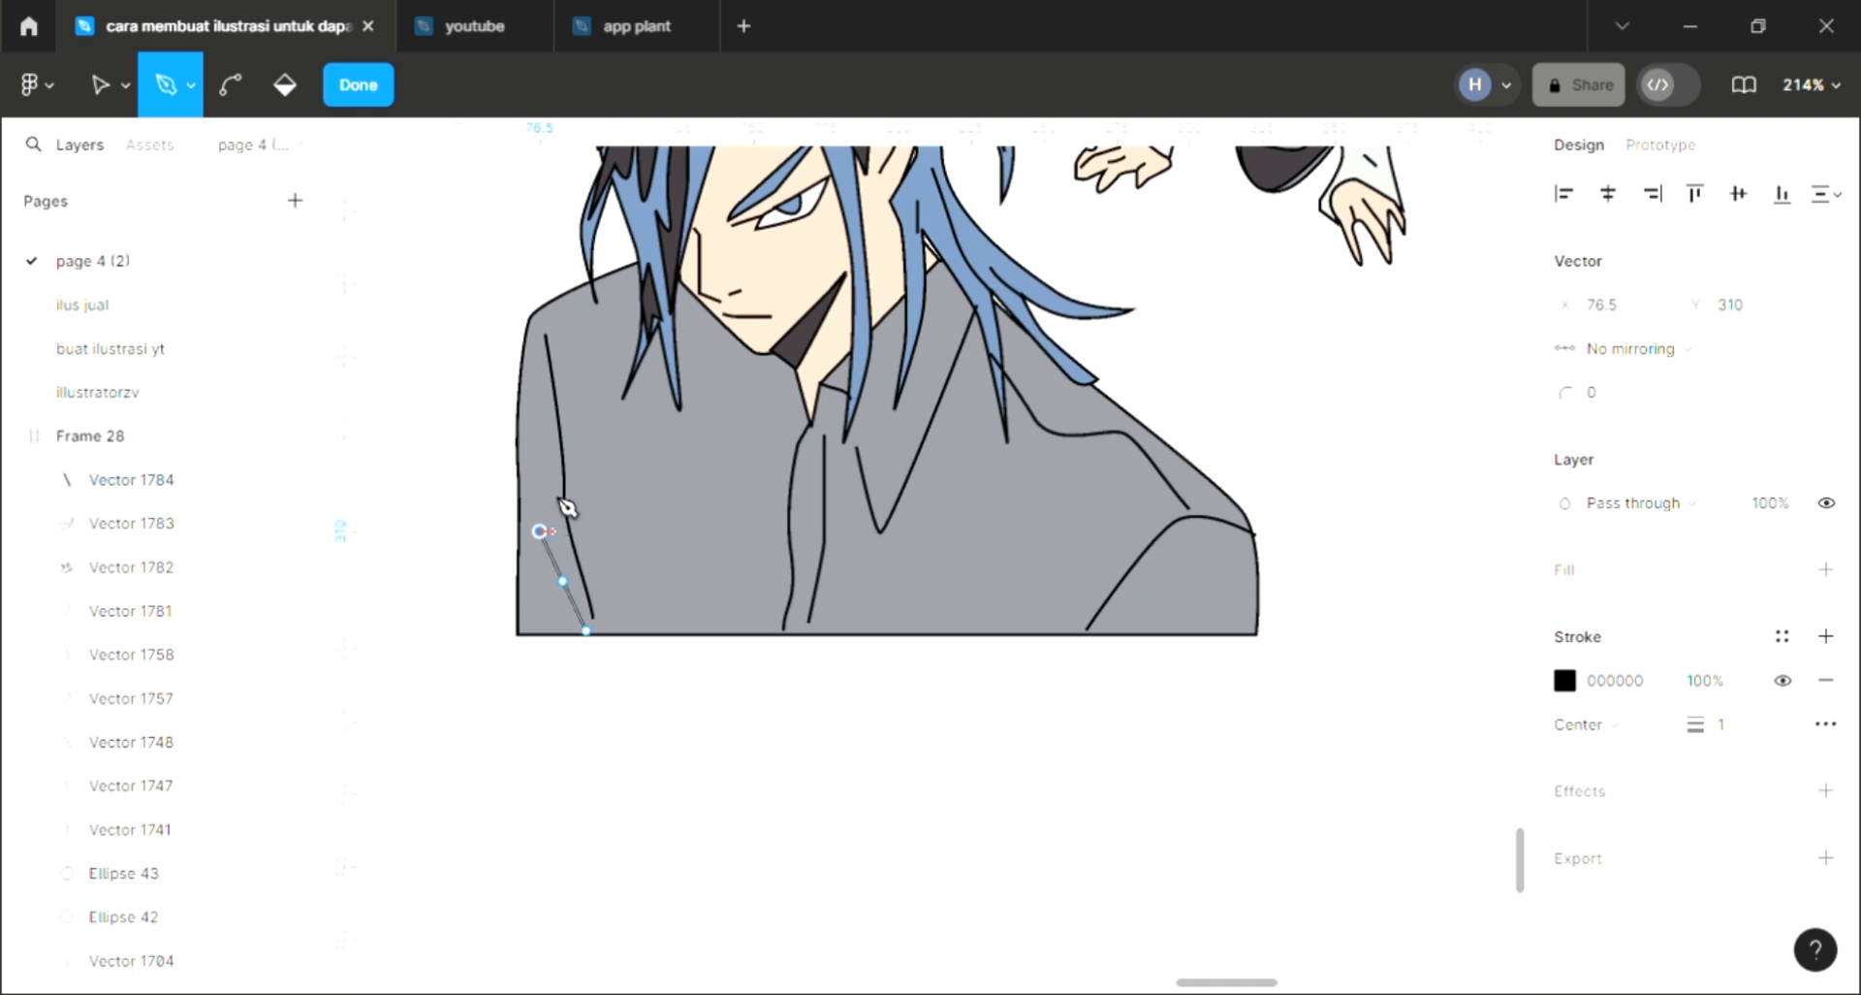
drag(562, 541, 558, 532)
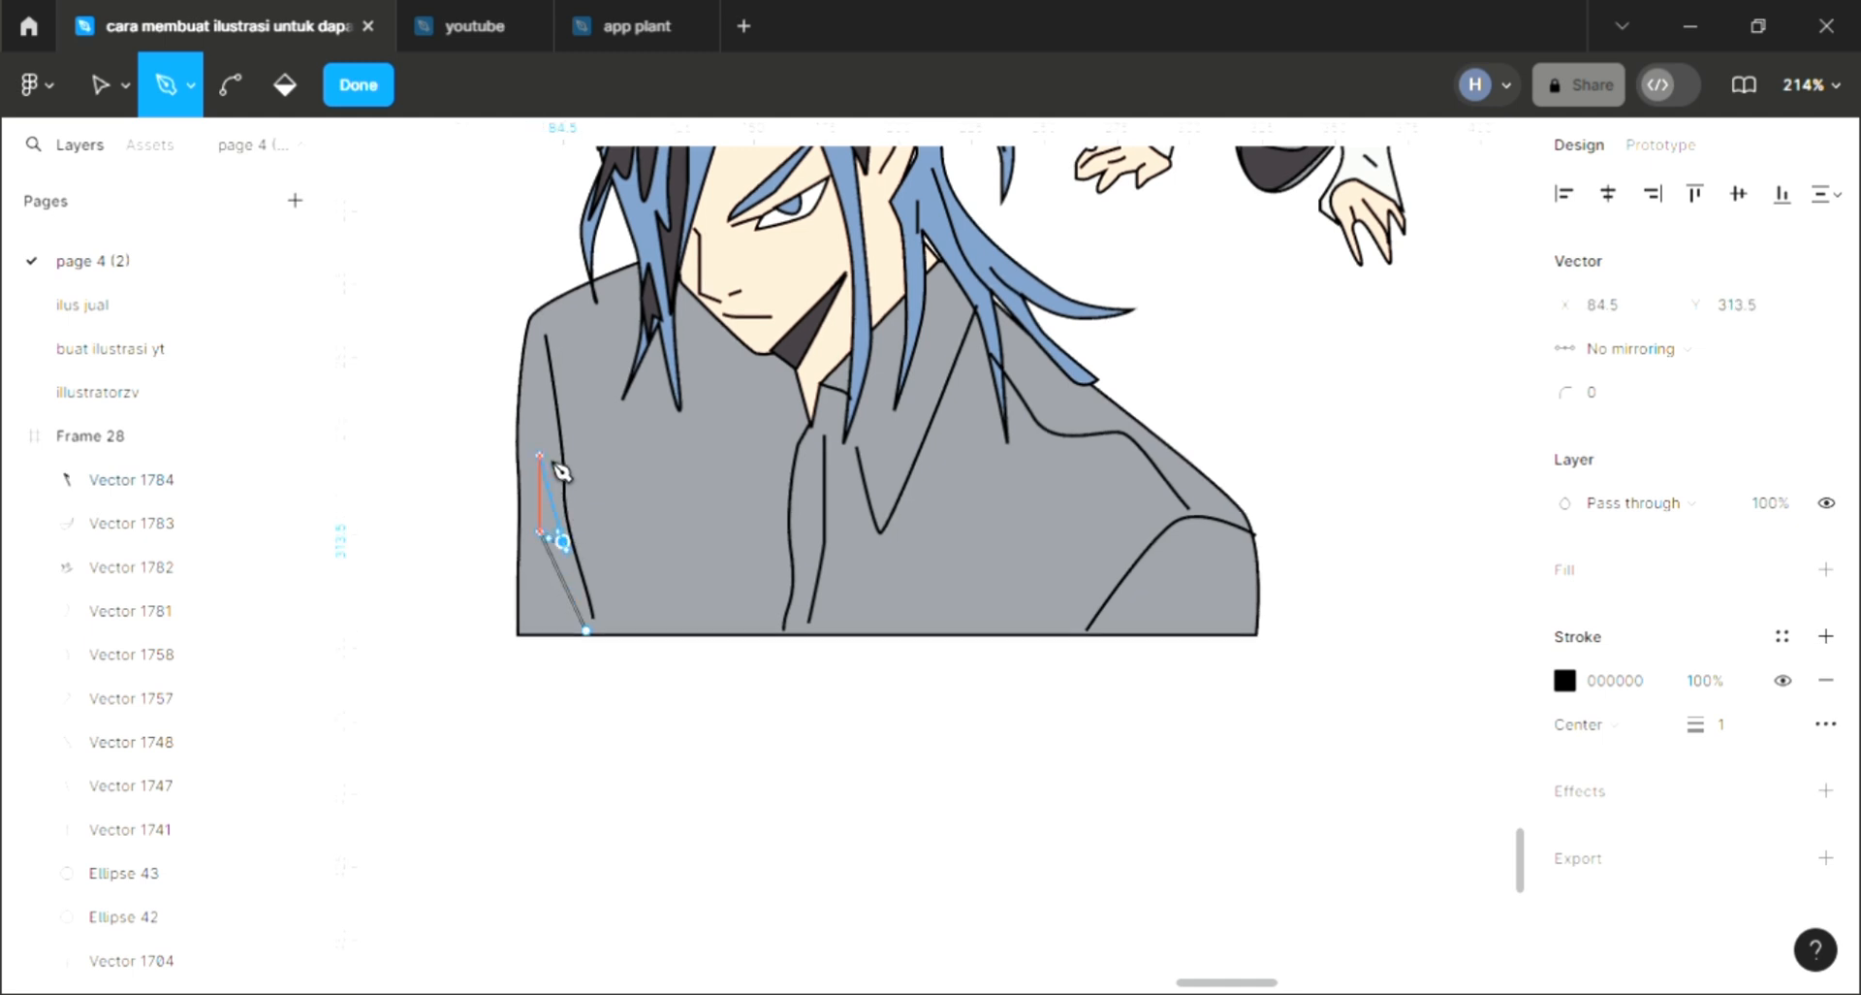
click(540, 384)
Continue the sleeve shape with a notched top and an inner edge back to the hem, closing it at about 25 × 84.5.
drag(573, 437, 584, 452)
click(612, 384)
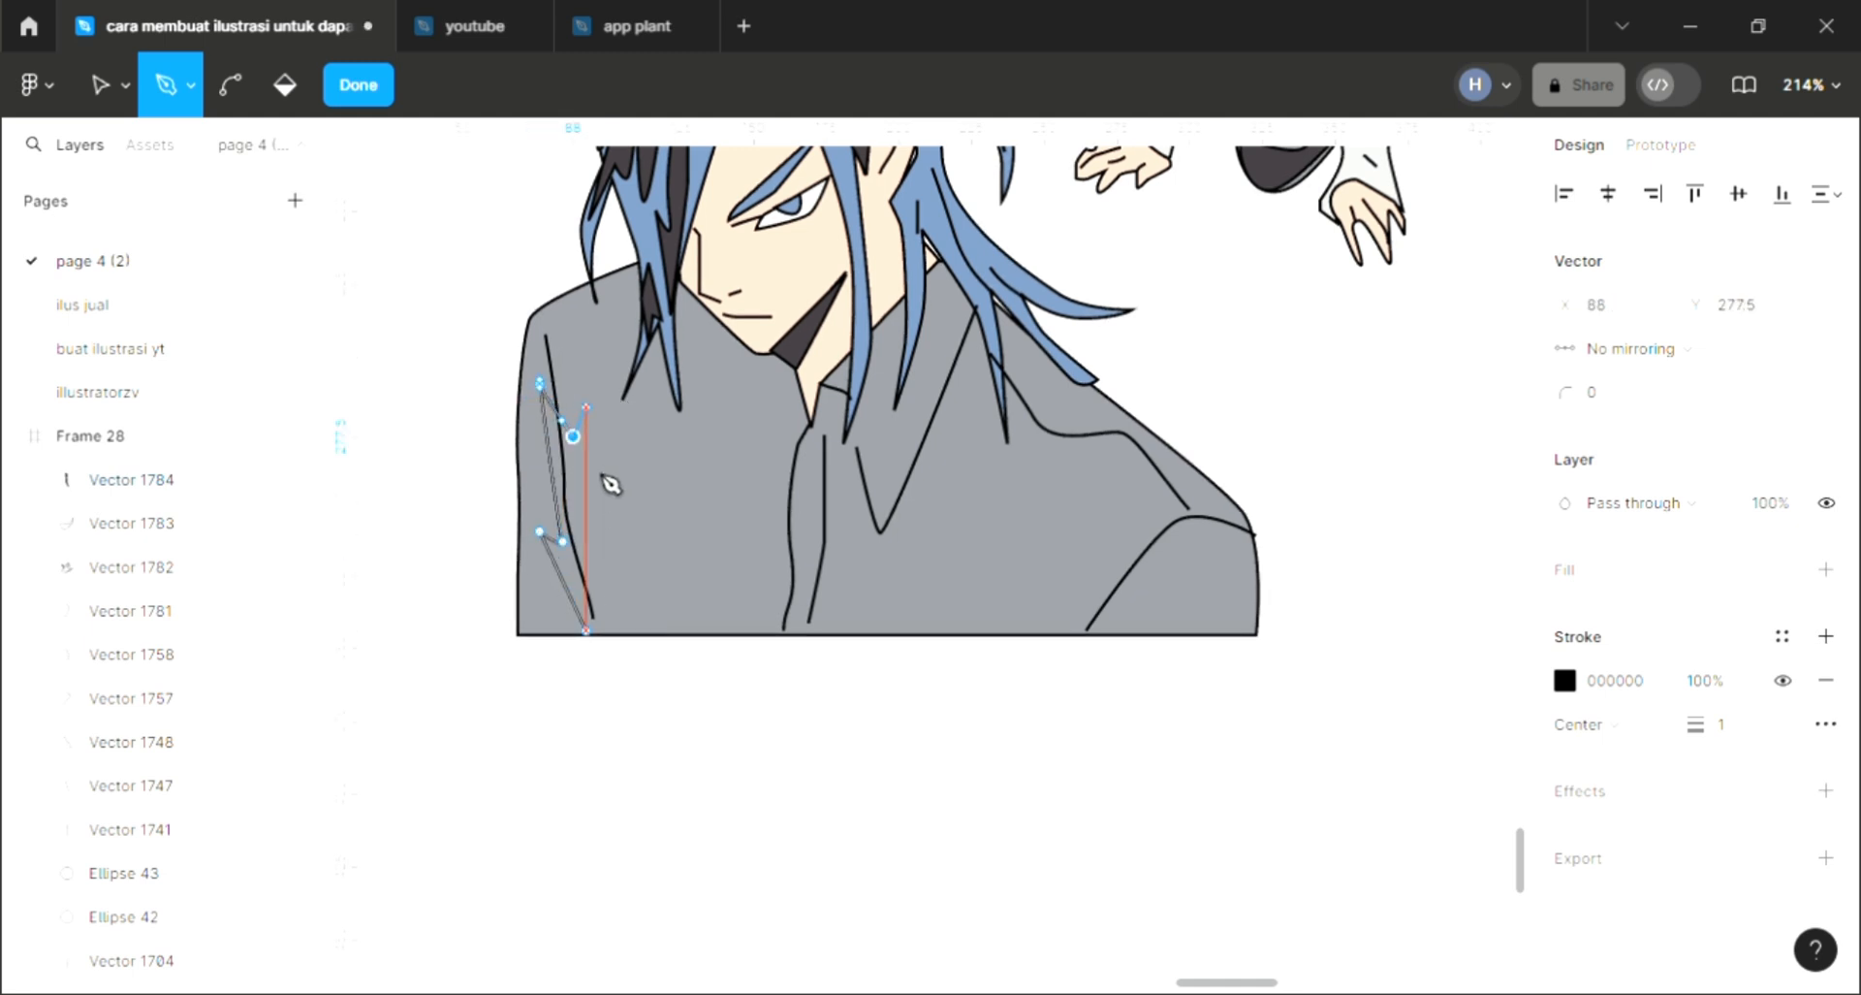
click(586, 531)
click(585, 631)
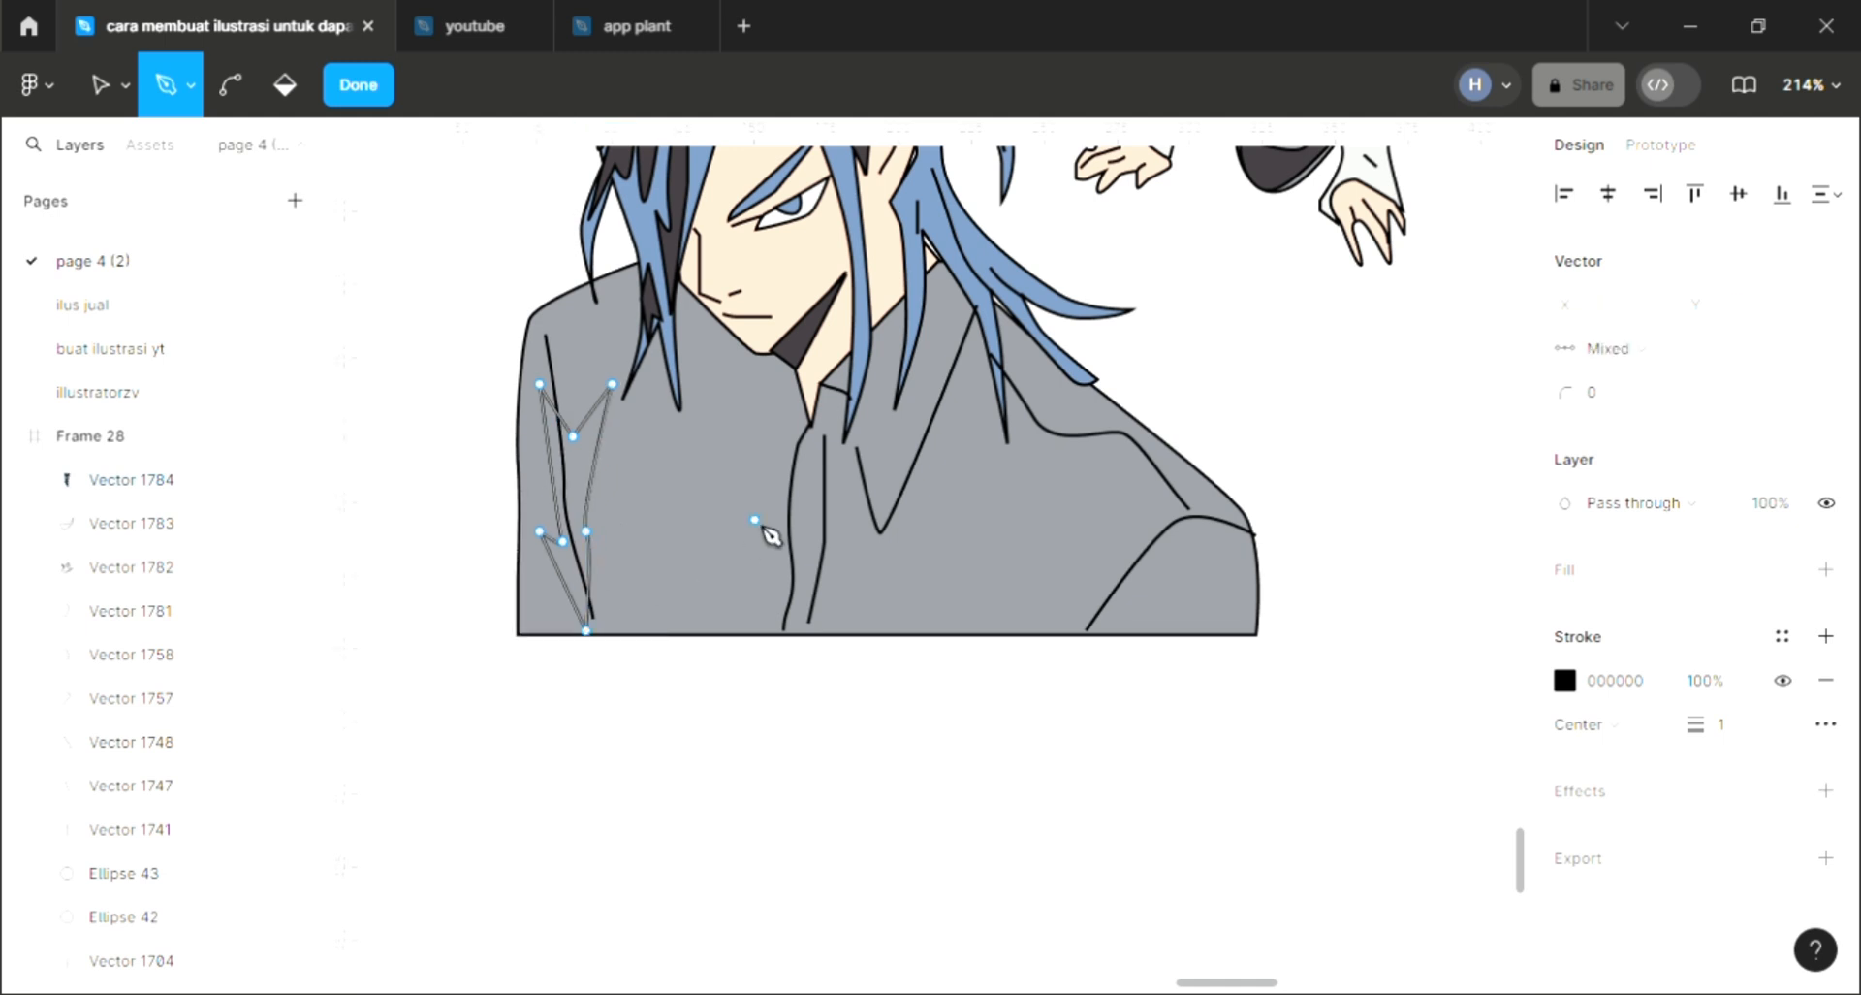
key(Escape)
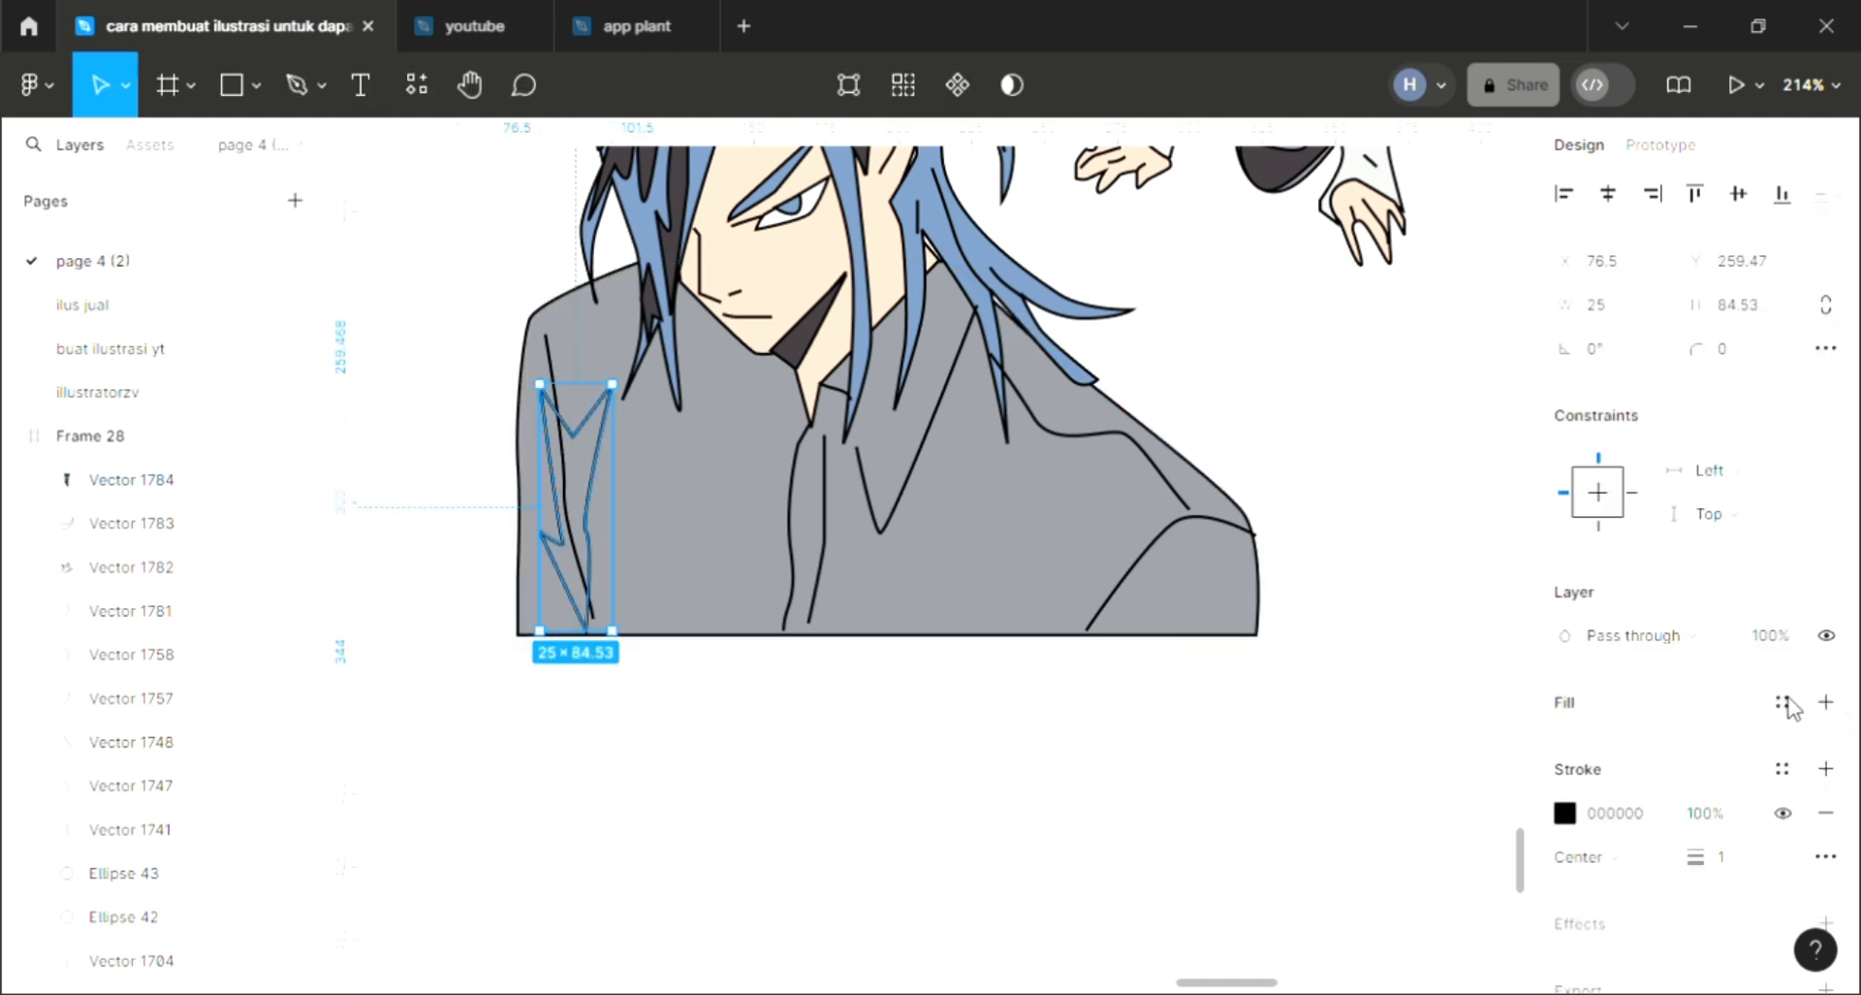
Fill the jagged sleeve shape with the dark charcoal sampled from the crouching figure's lower leg, and deselect it.
click(1783, 702)
click(1488, 514)
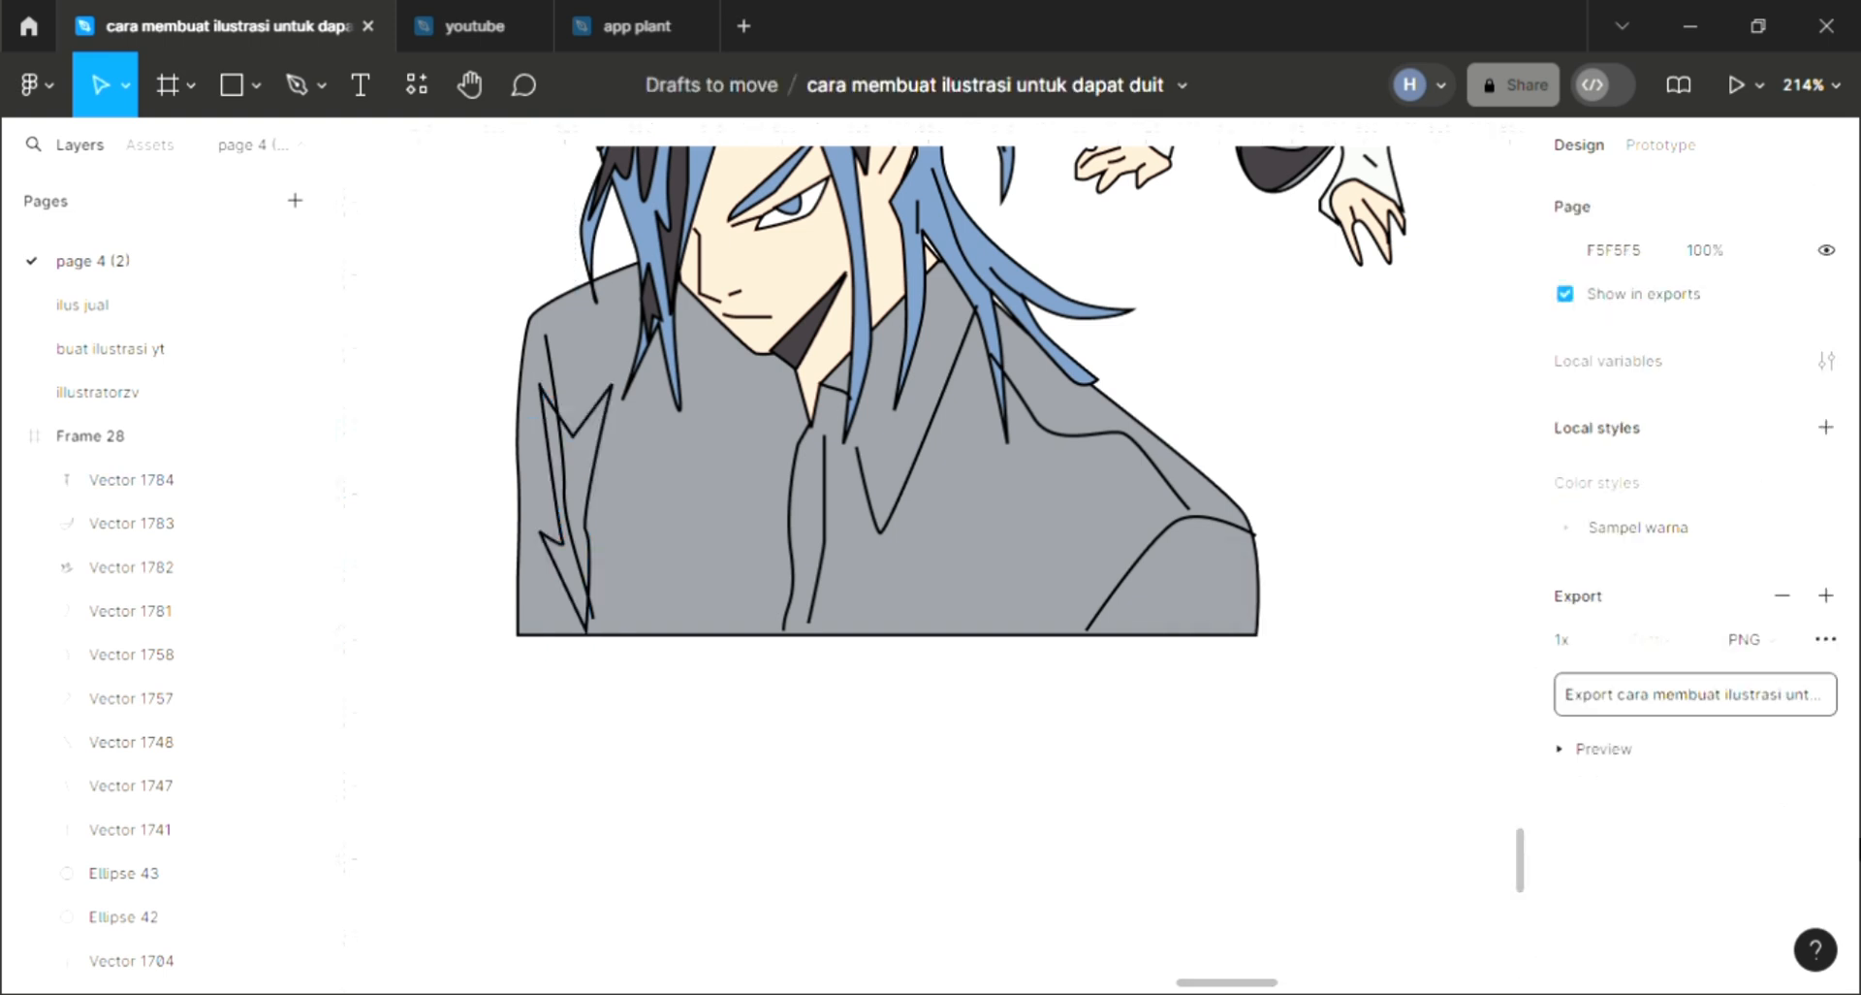
click(594, 528)
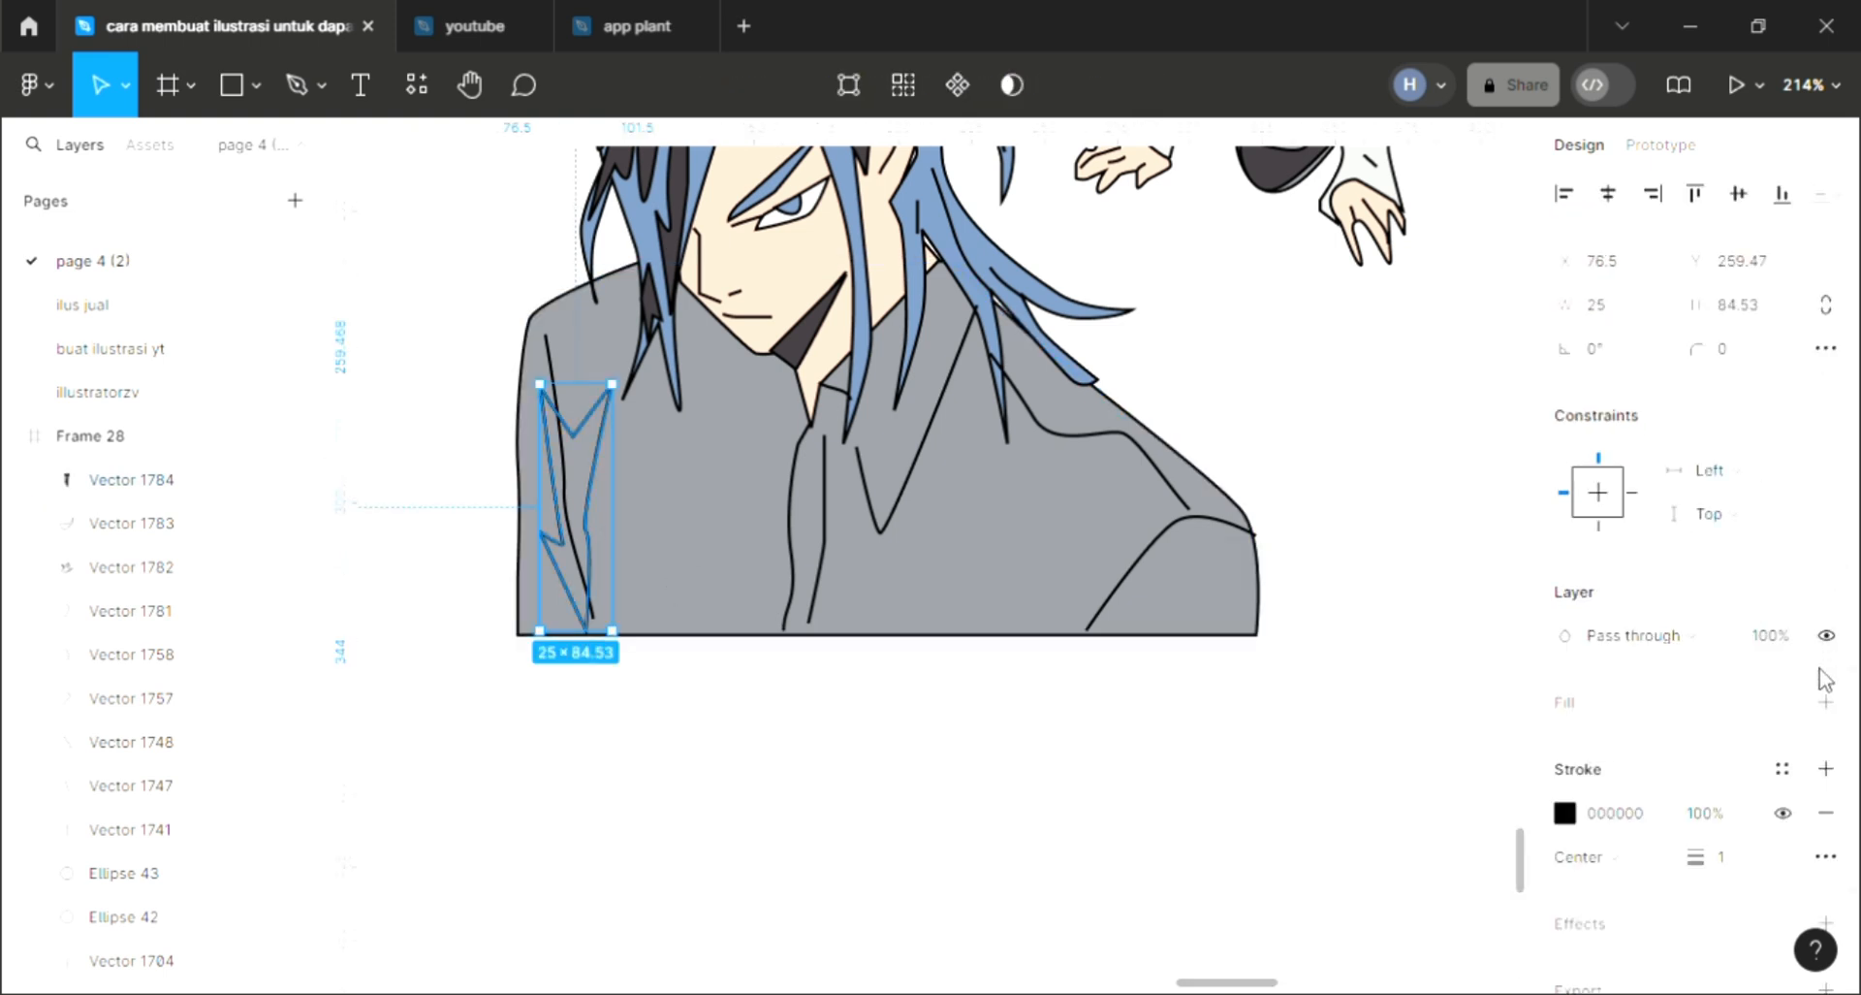
click(1595, 700)
scroll(1250, 620, up, 3)
key(i)
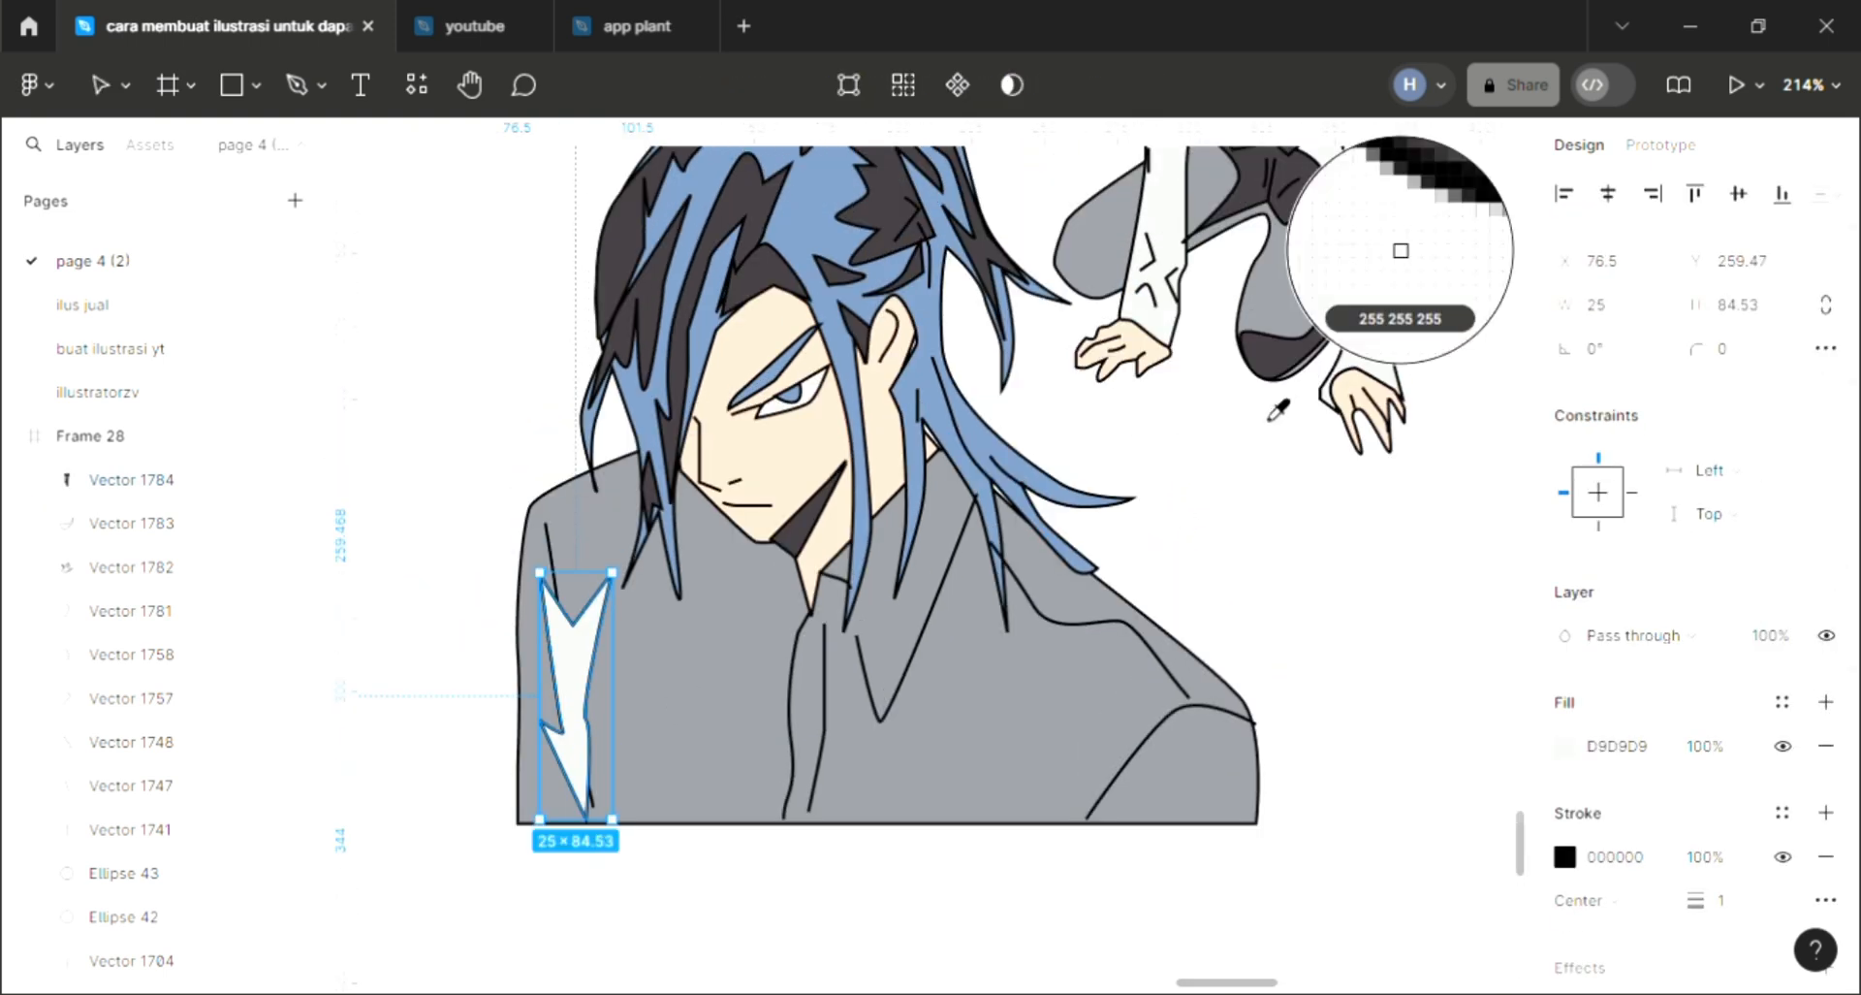
click(1281, 383)
key(Escape)
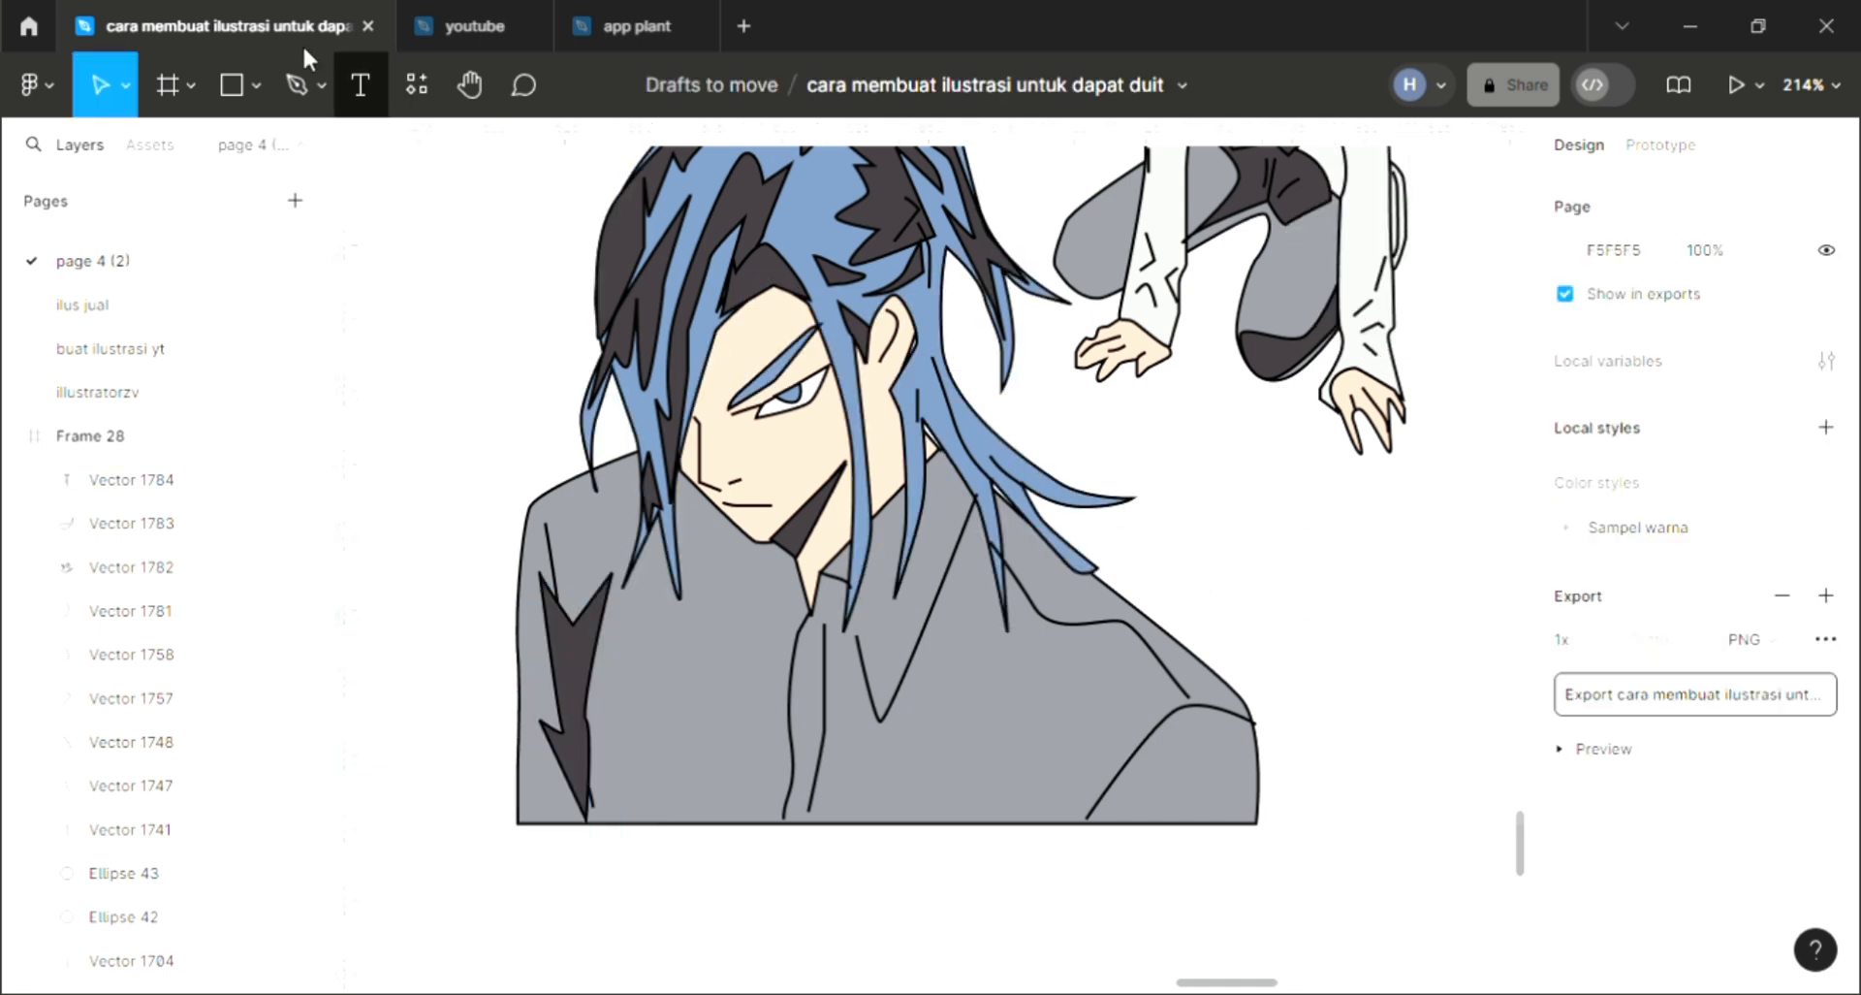
Draw the curved upper edge of another jagged shape with the Pen tool, from the jacket's right shoulder down towards the chest.
click(276, 86)
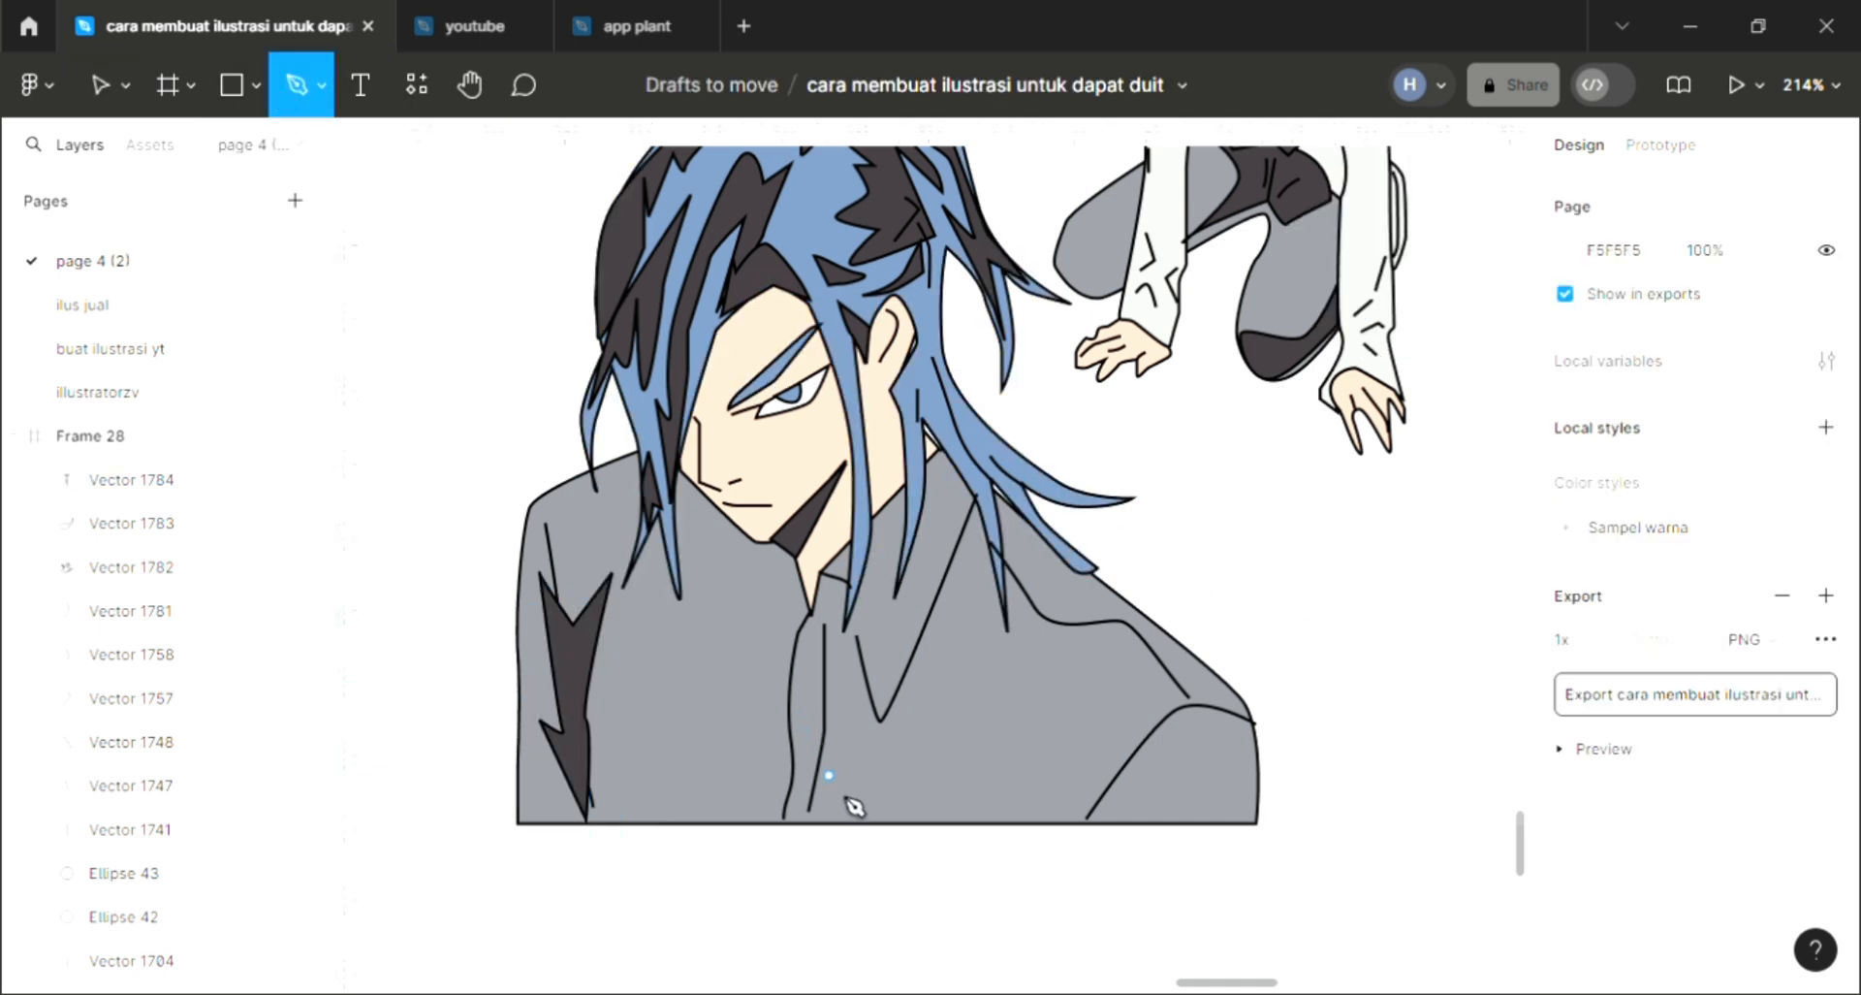
scroll(946, 887, up, 1)
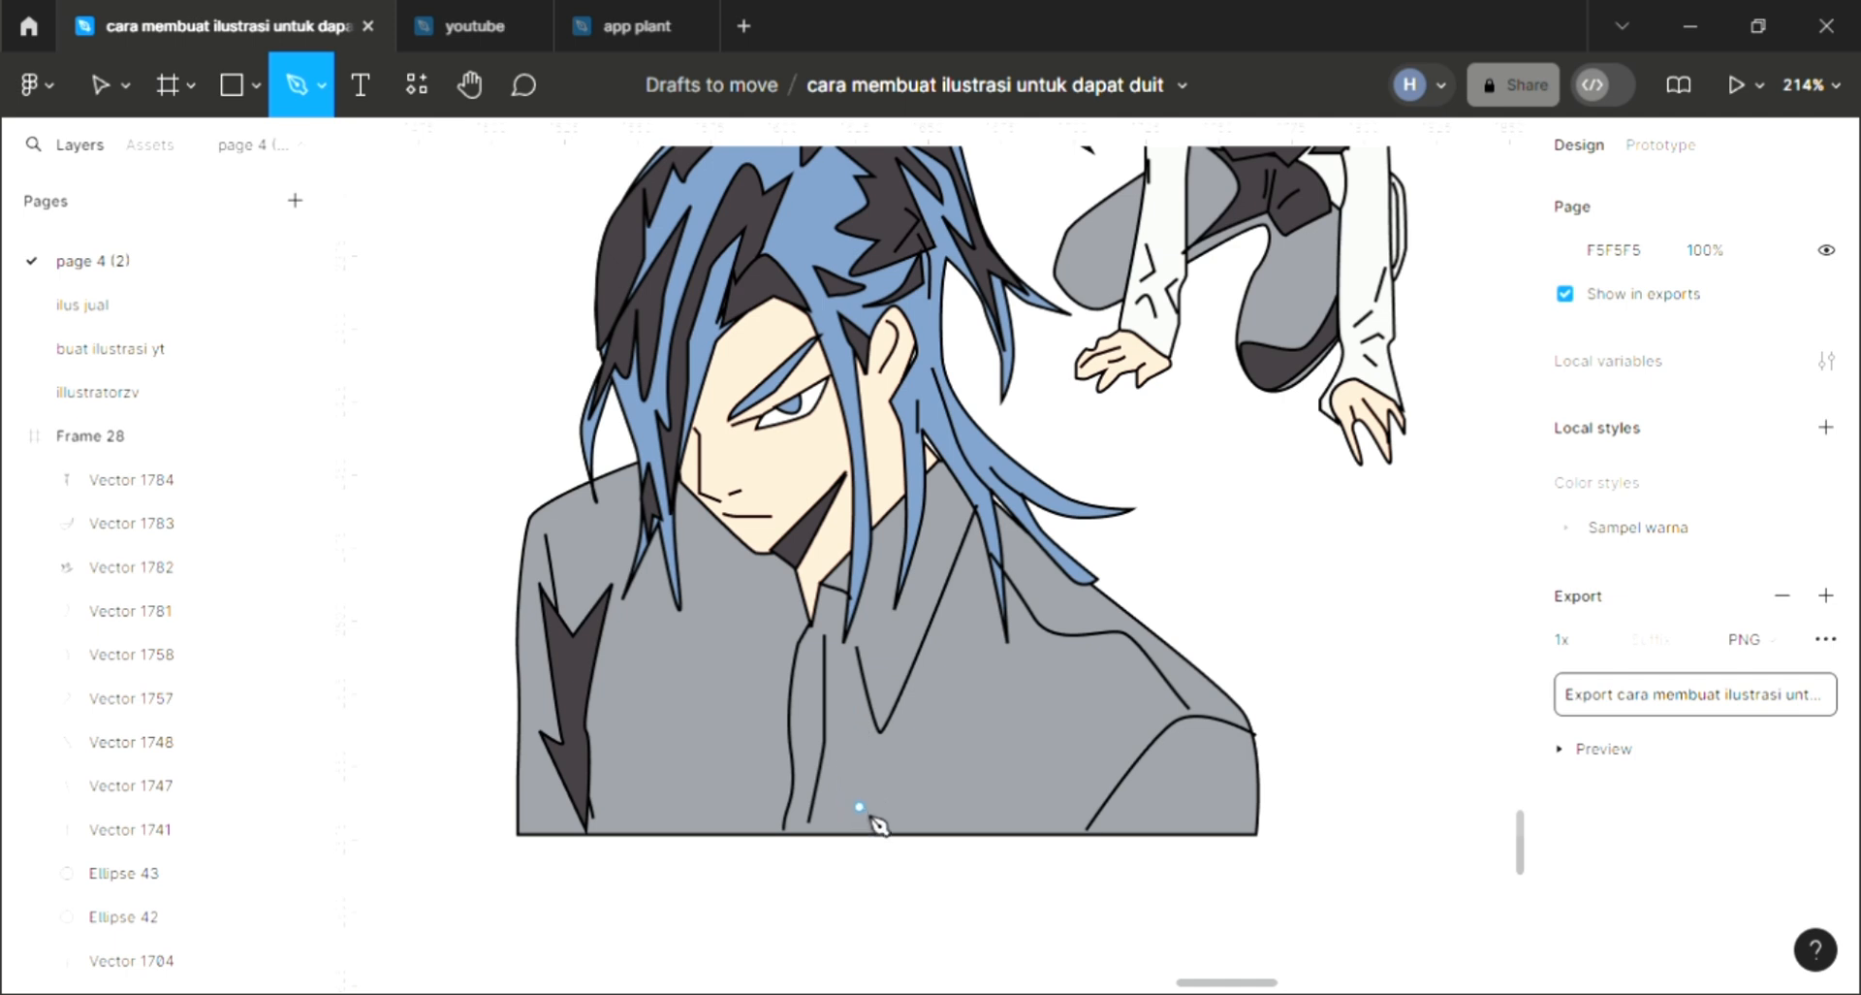
scroll(948, 844, up, 1)
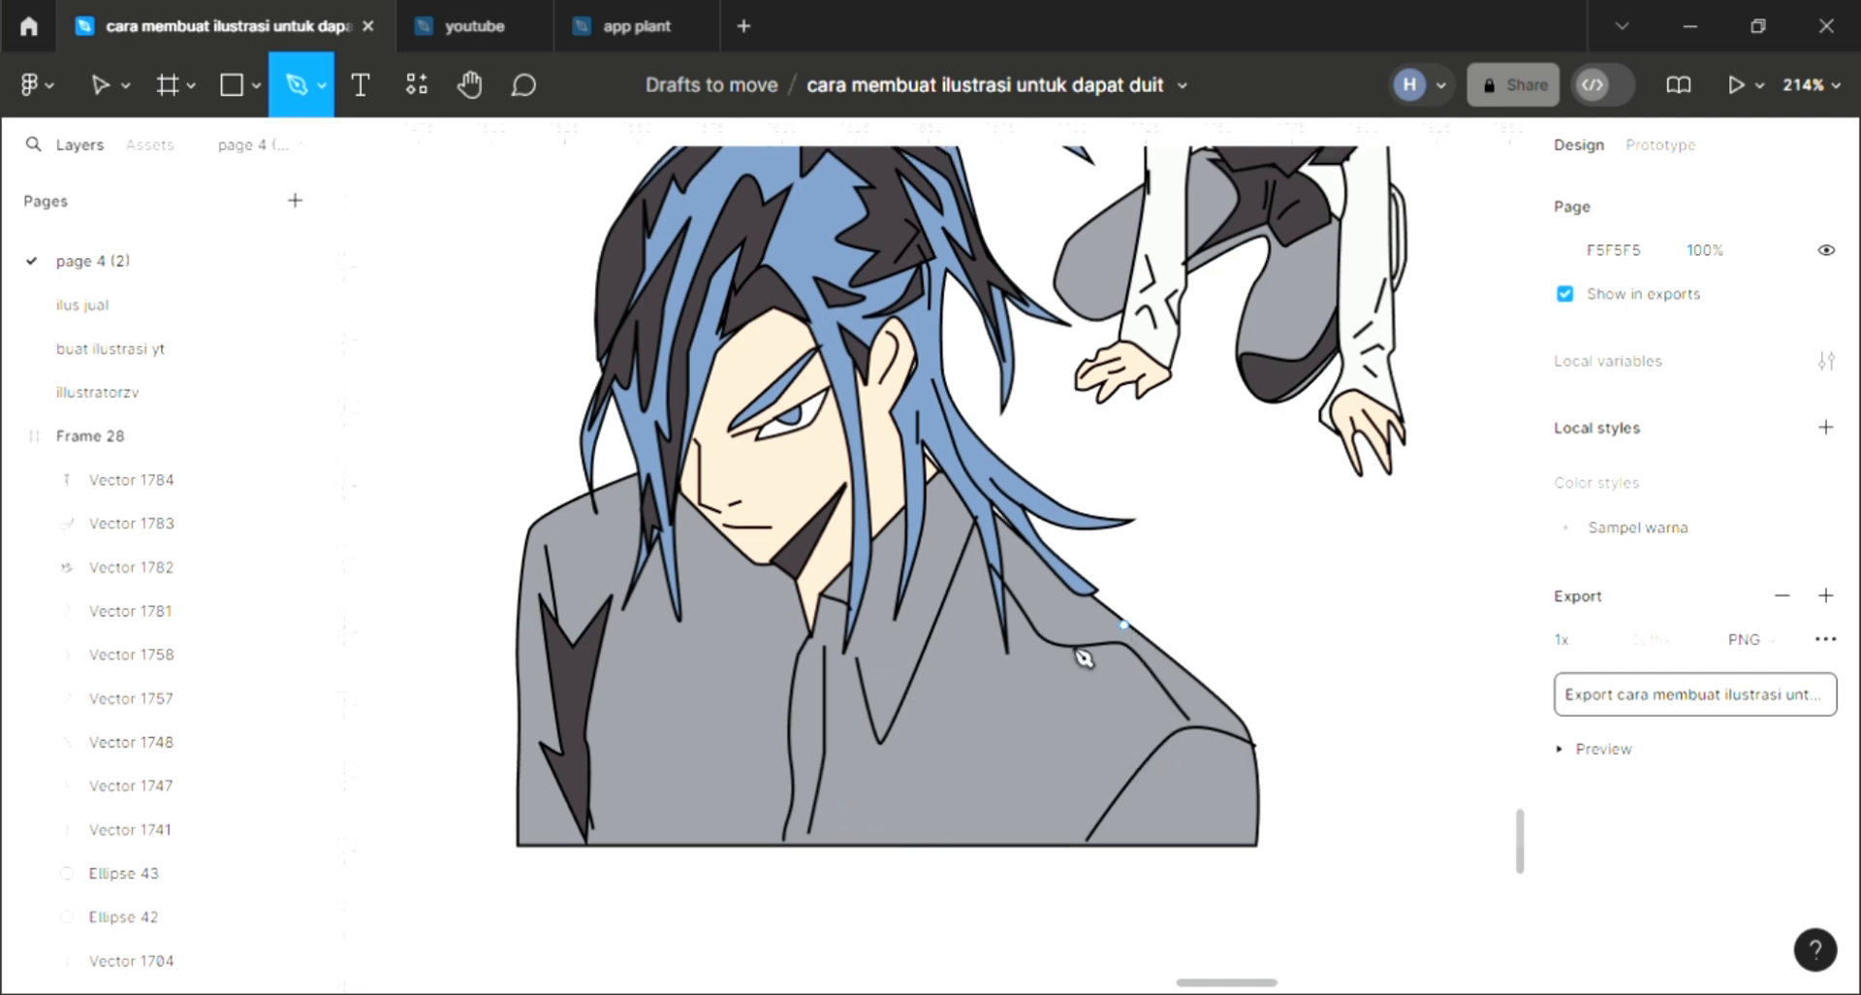
click(1034, 657)
click(971, 719)
click(920, 760)
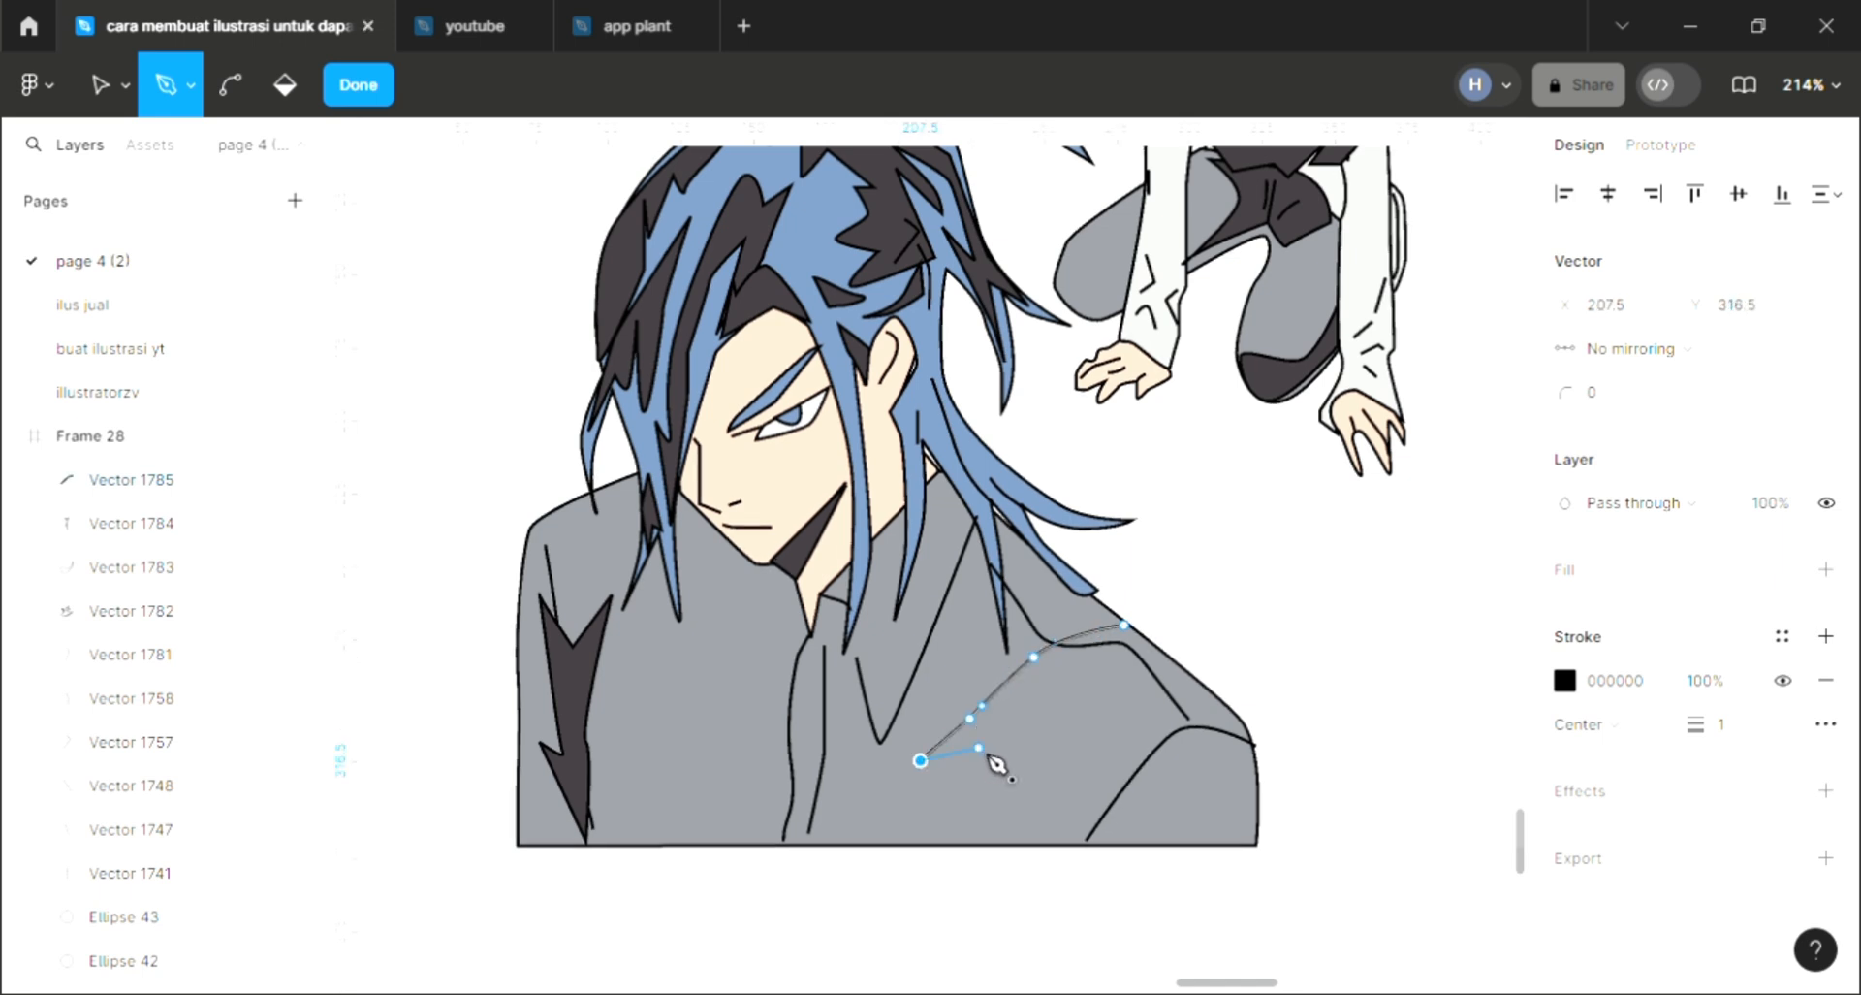
Continue the shoulder shape with a zigzag lower edge back to the outer sleeve and close it, about 106.5 × 66 overall.
click(979, 748)
click(954, 788)
click(1055, 747)
click(1033, 817)
drag(1156, 747, 1197, 734)
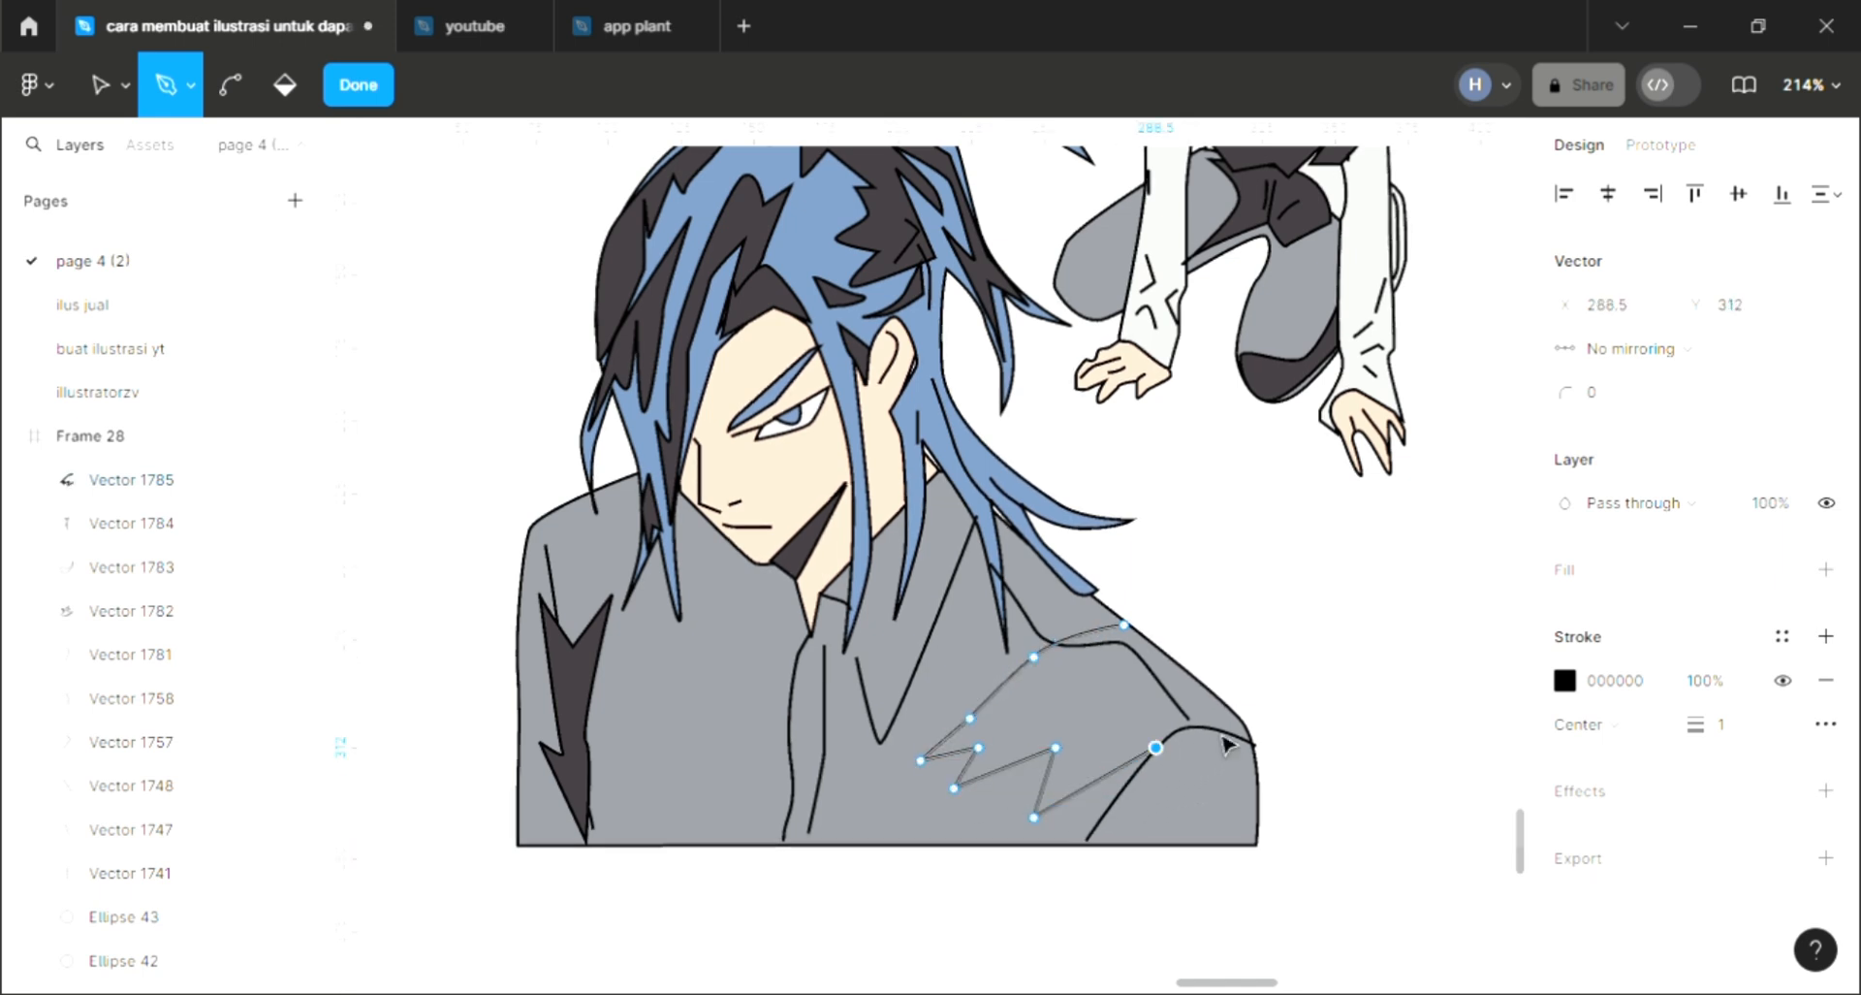
click(1229, 719)
click(1127, 630)
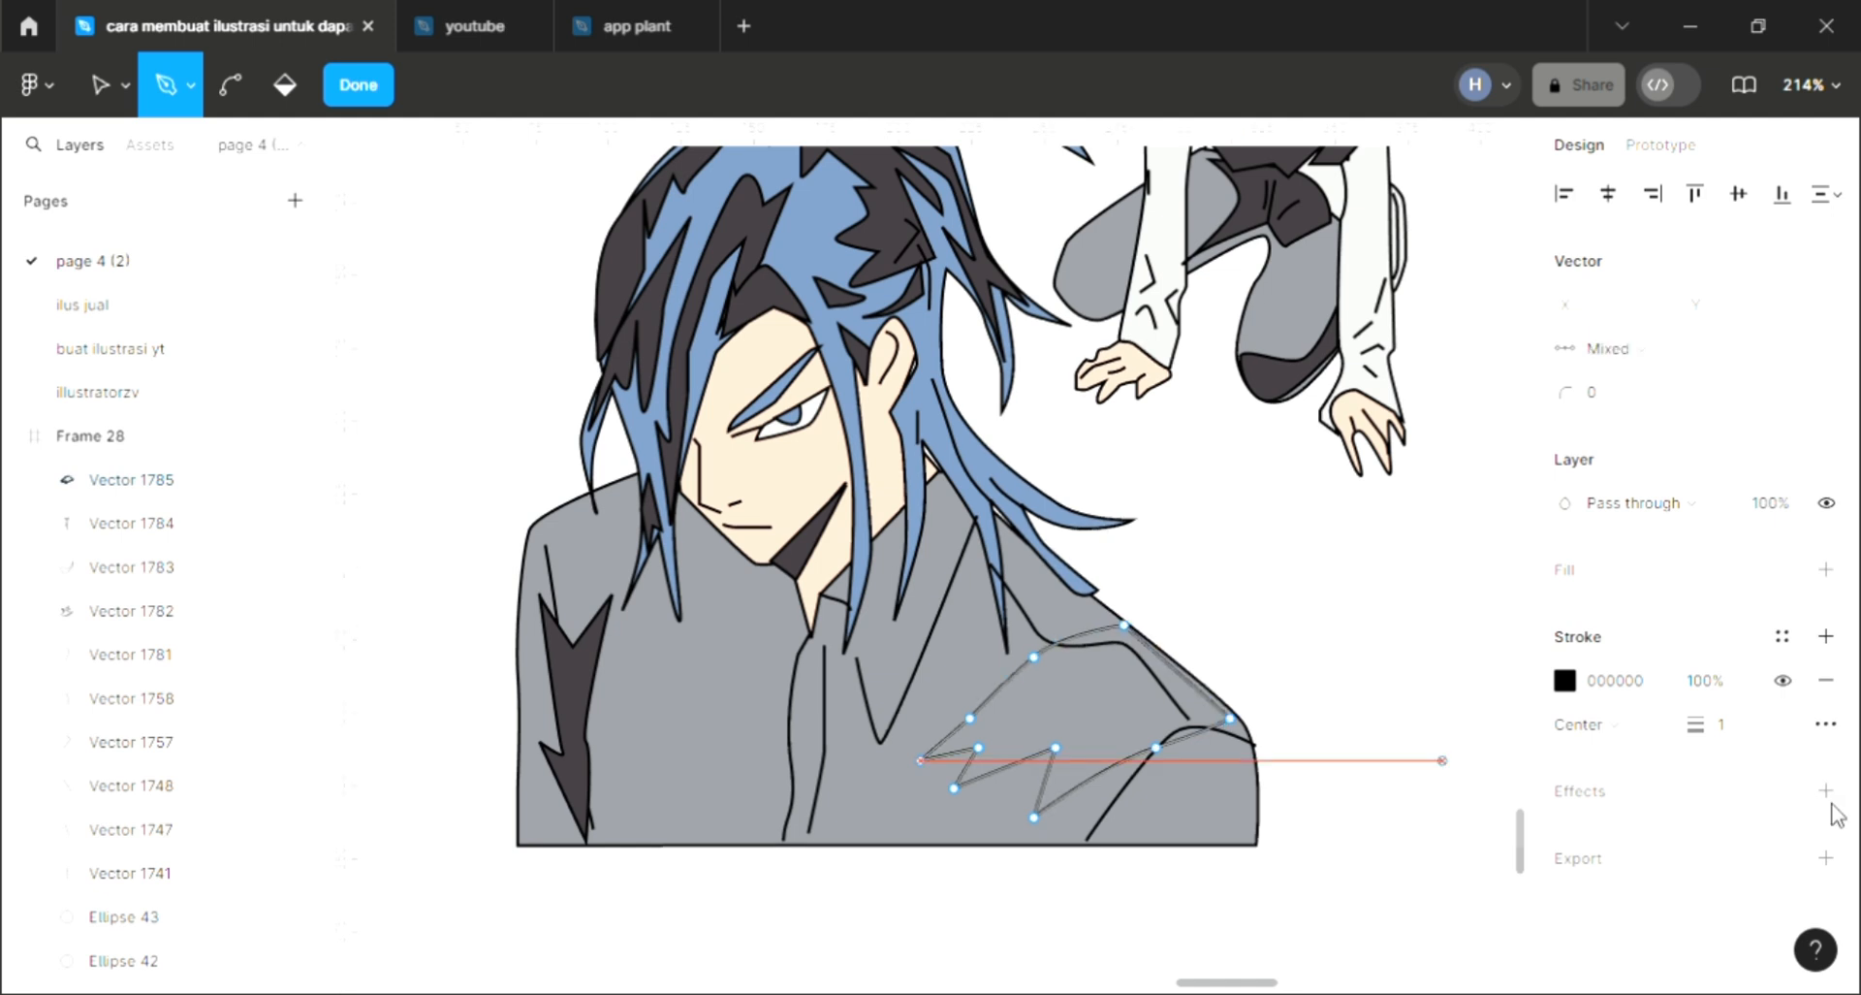
Add a fill to the jagged shoulder shape, sample dark charcoal 403A3E for it, and deselect it.
click(1825, 569)
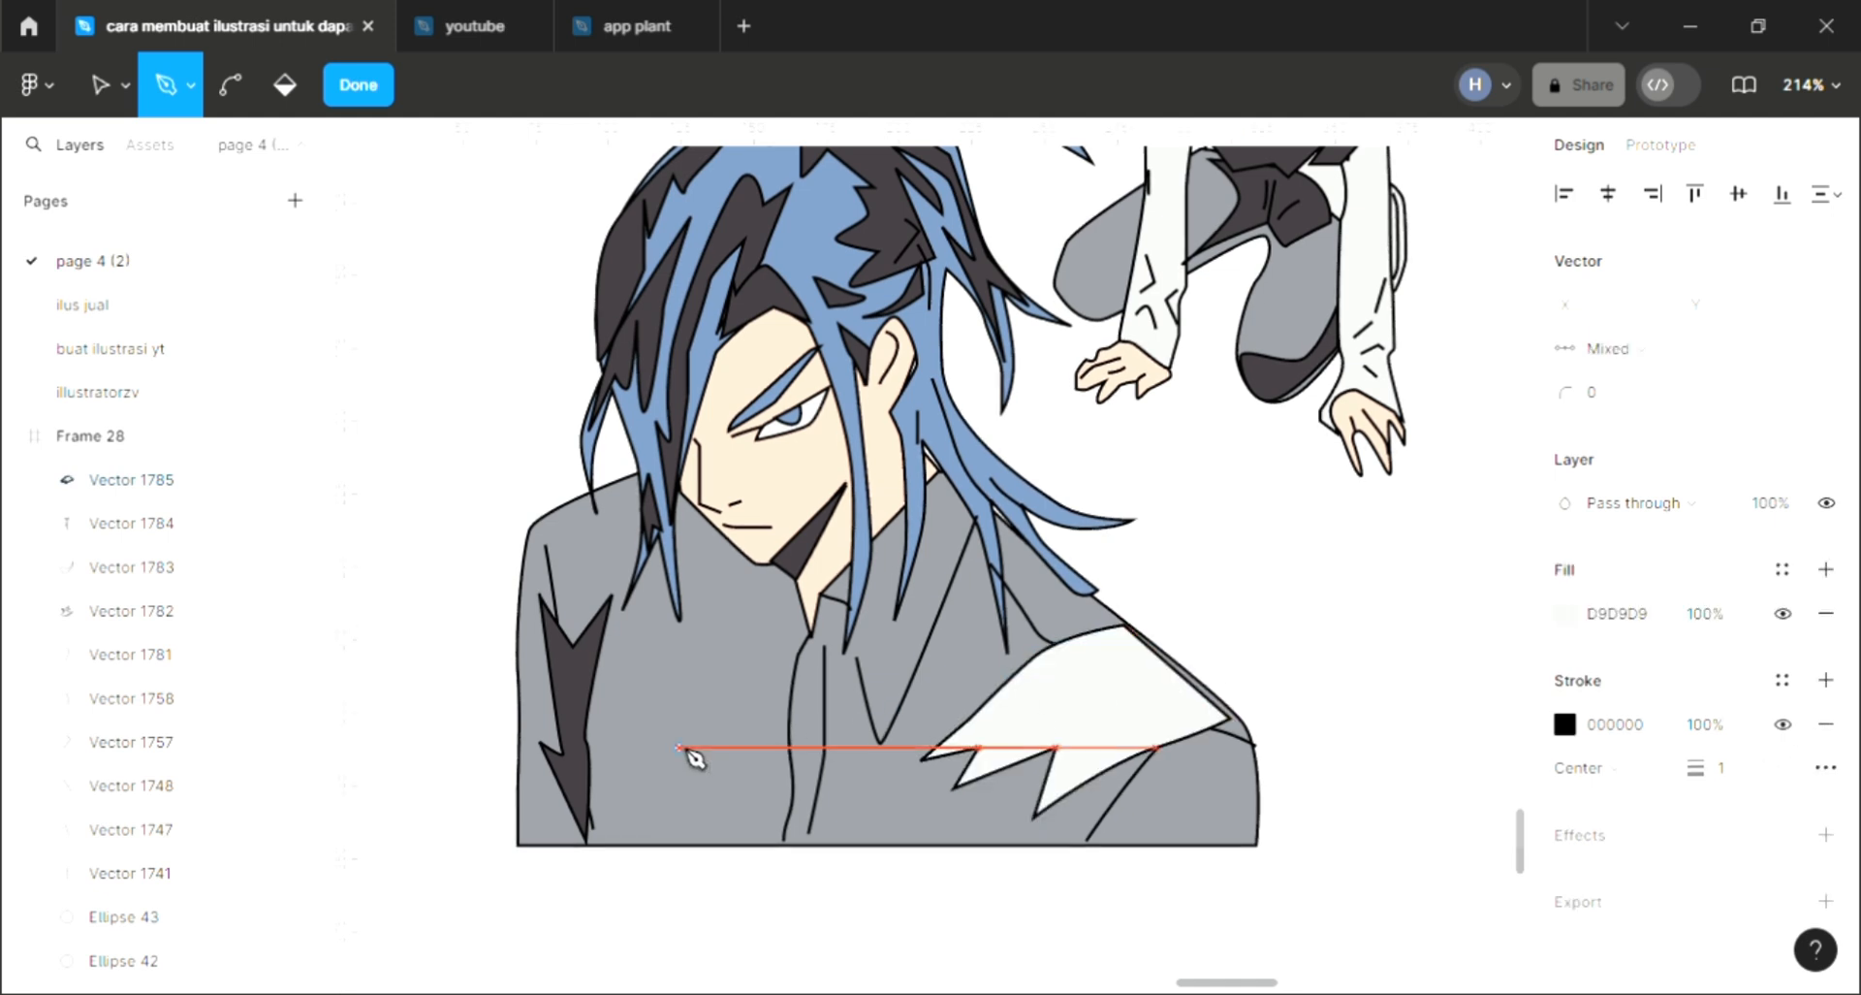
key(i)
click(1034, 667)
key(Escape)
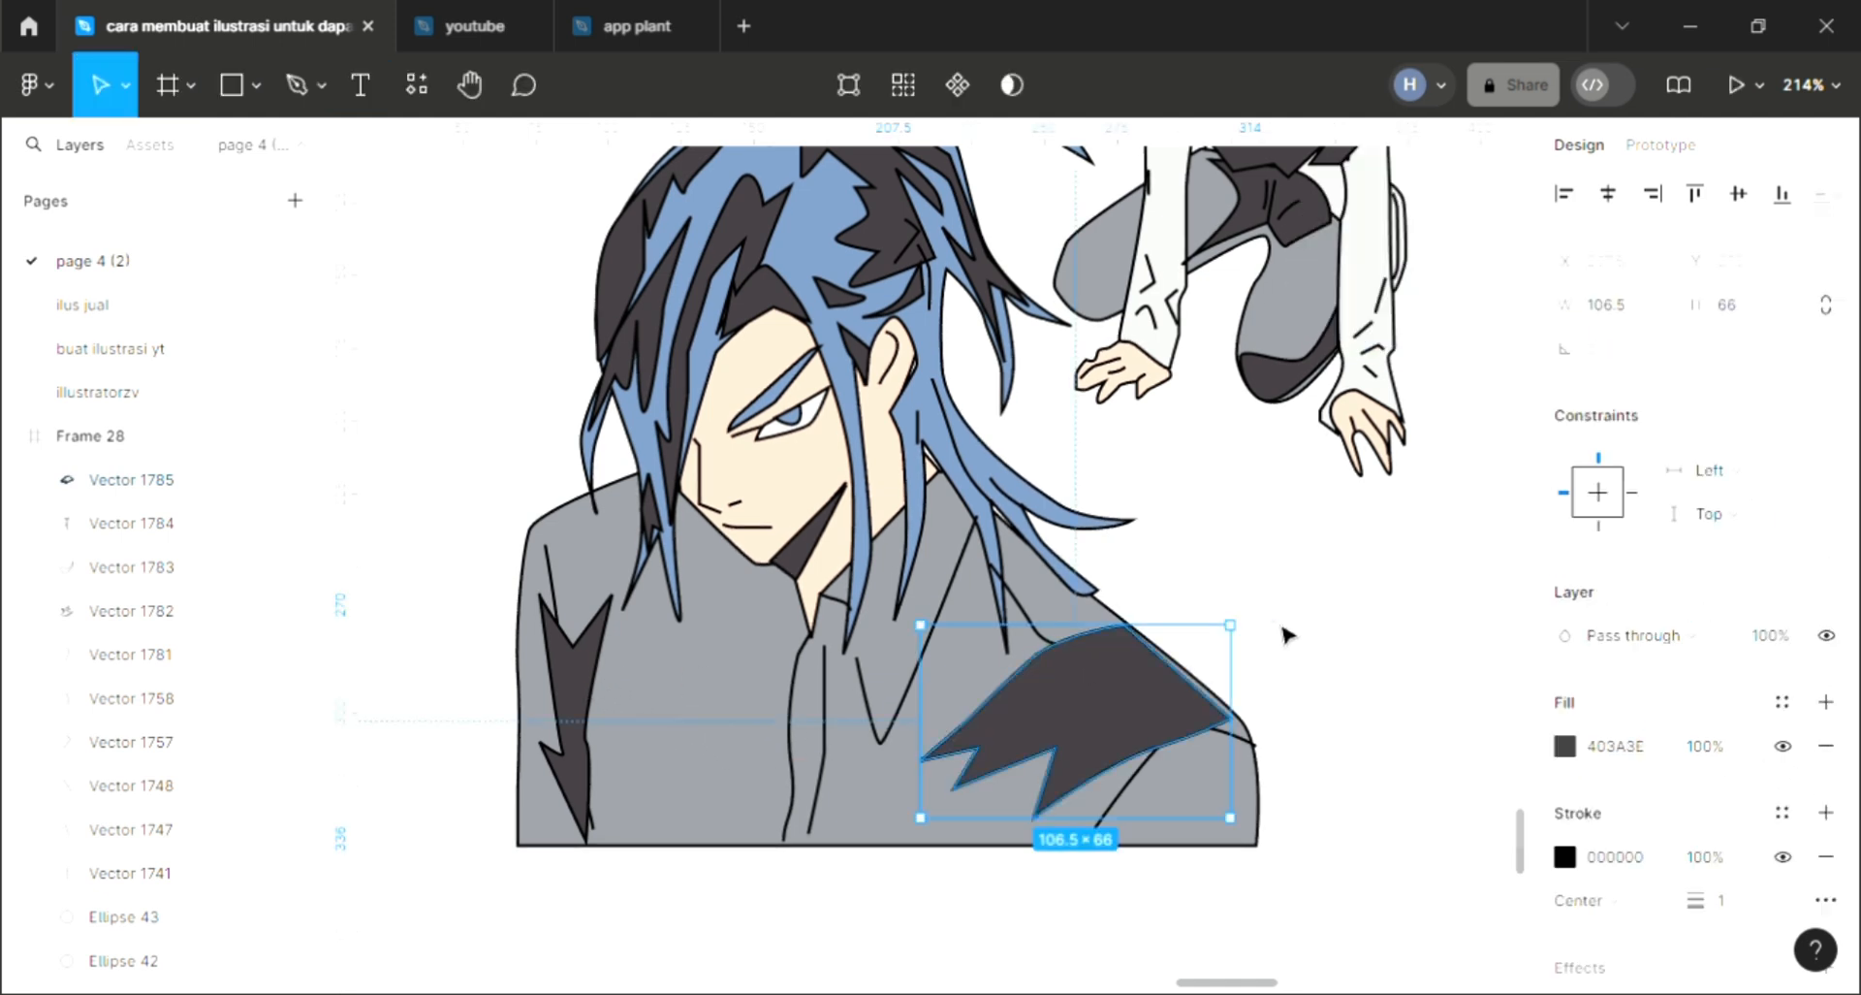
key(Escape)
Select Frame 28 with the whole illustration in view.
scroll(1283, 636, down, 3)
scroll(1284, 636, down, 6)
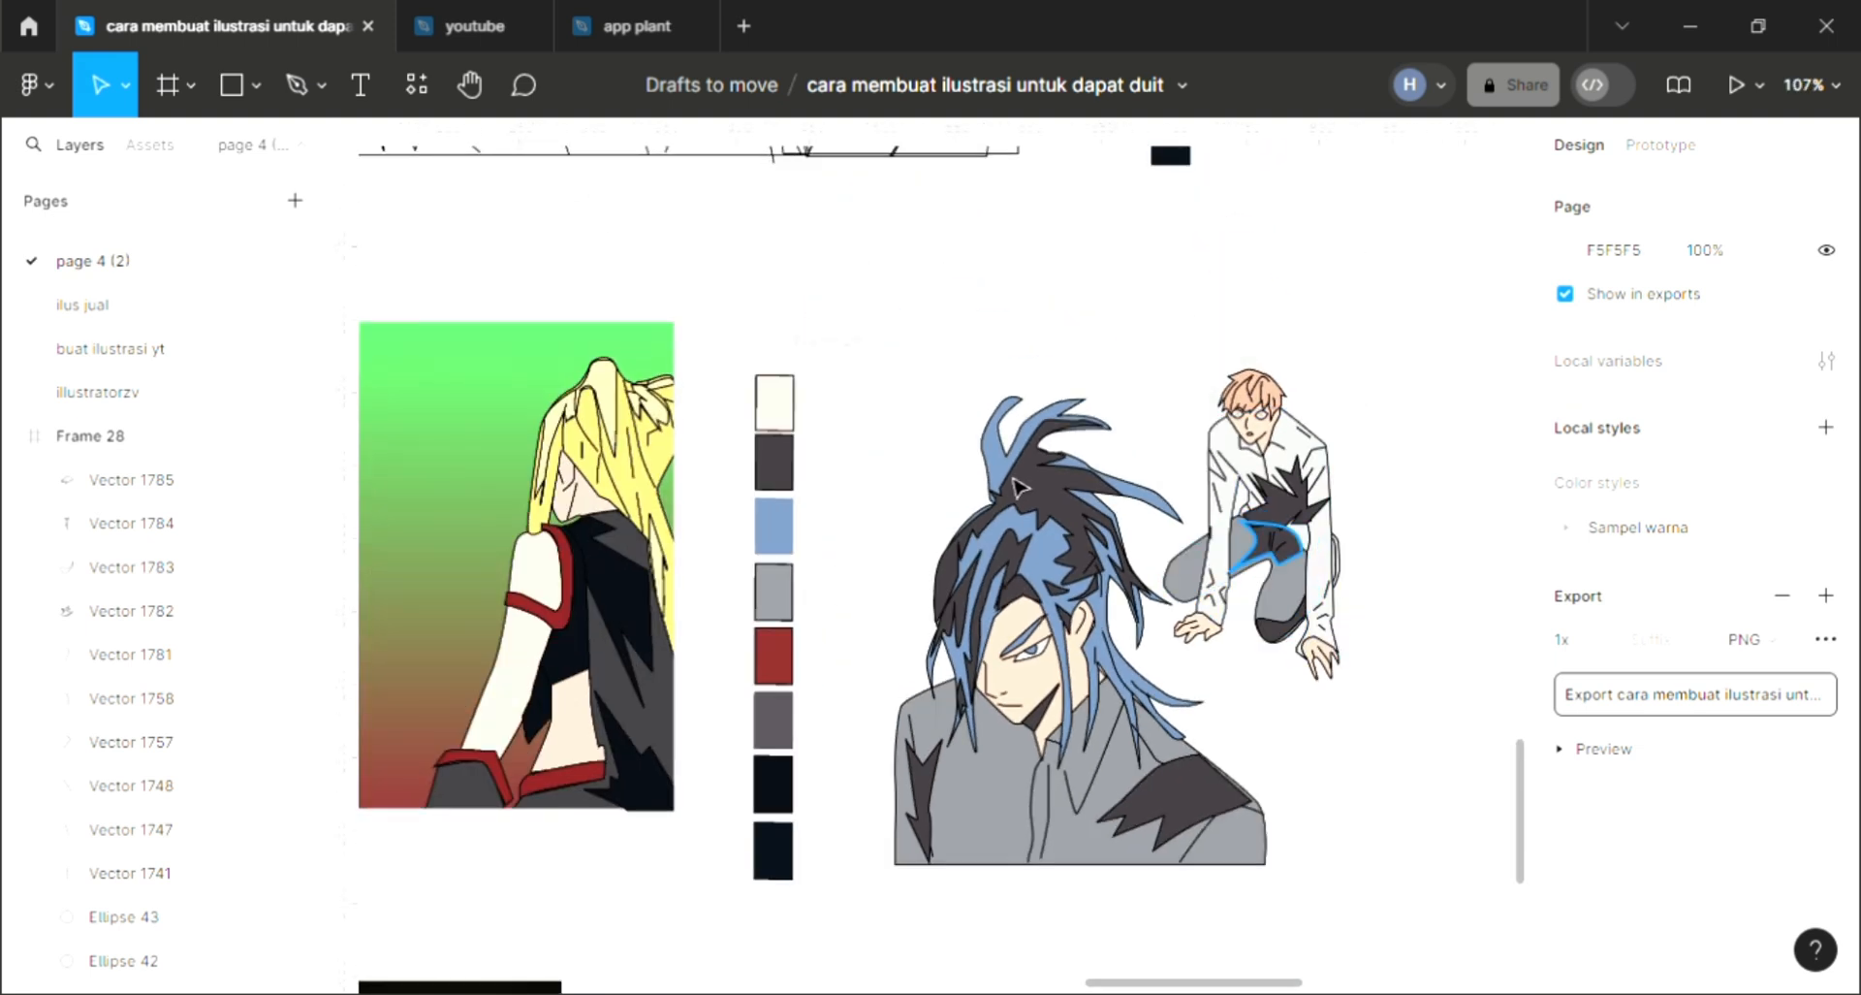
click(1093, 632)
scroll(1093, 640, right, 3)
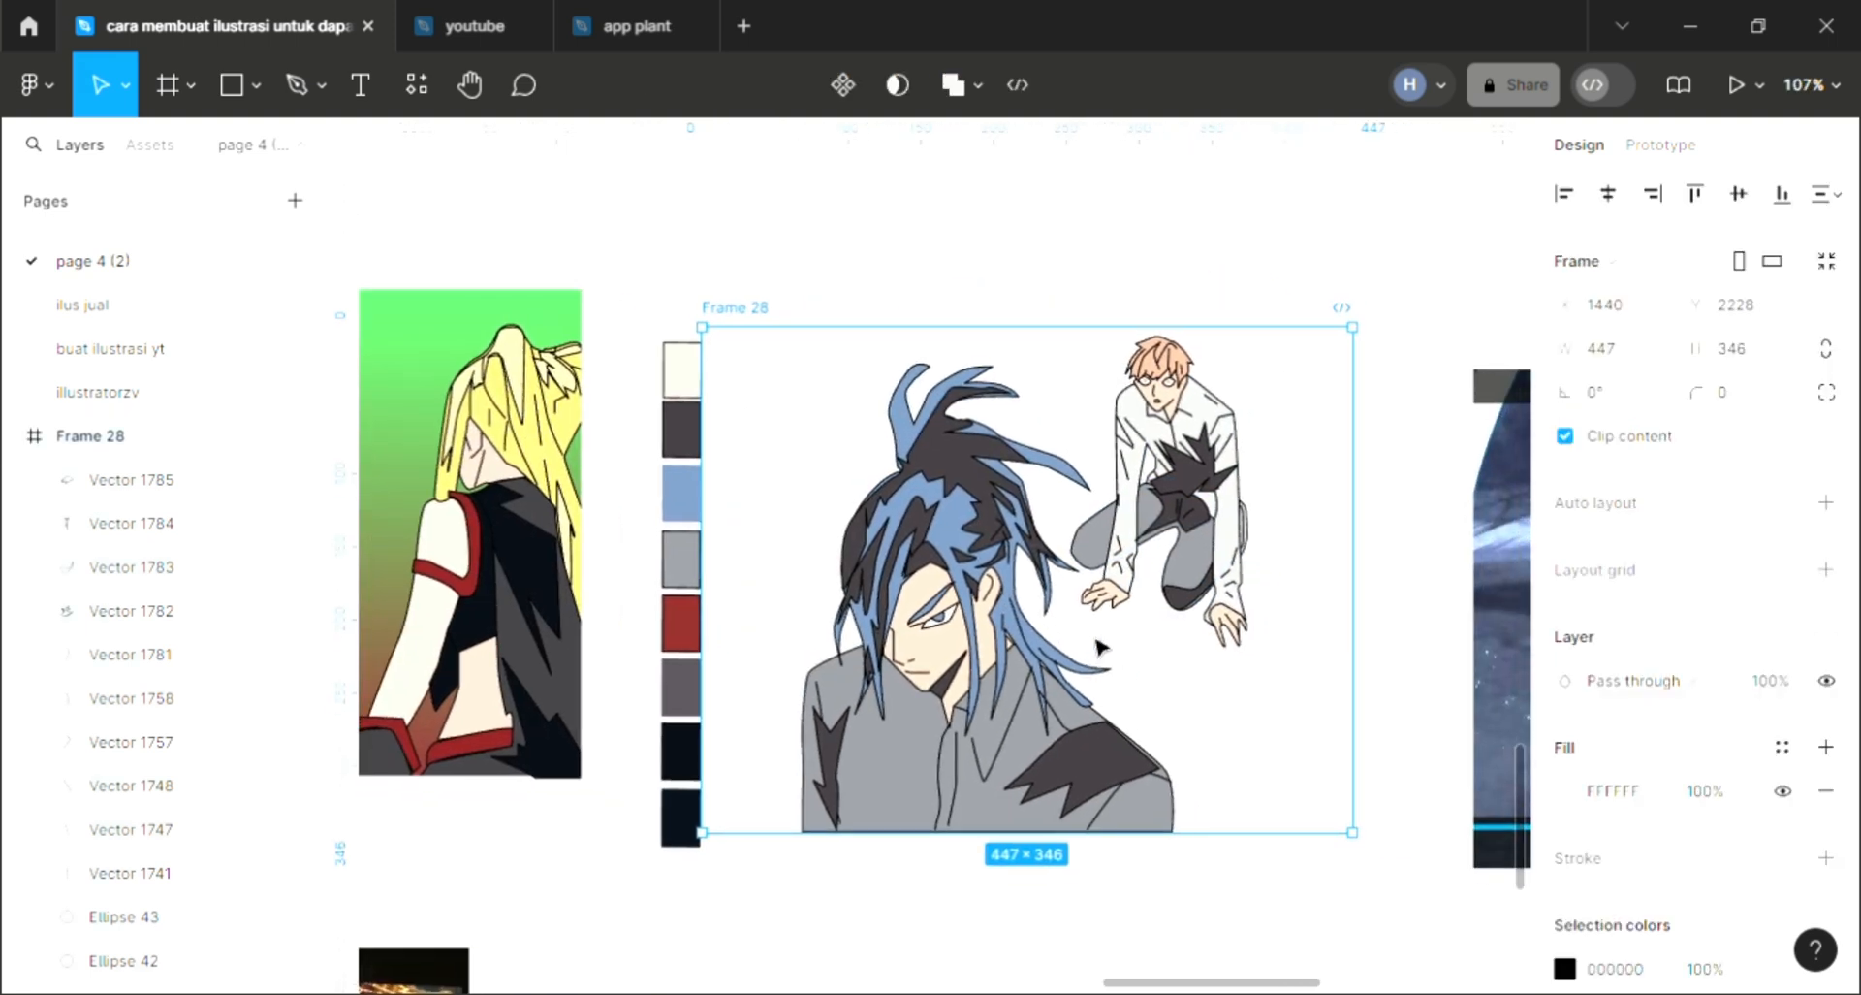
Give Frame 28 a red E05252 background fill and convert it to a linear gradient.
click(1563, 792)
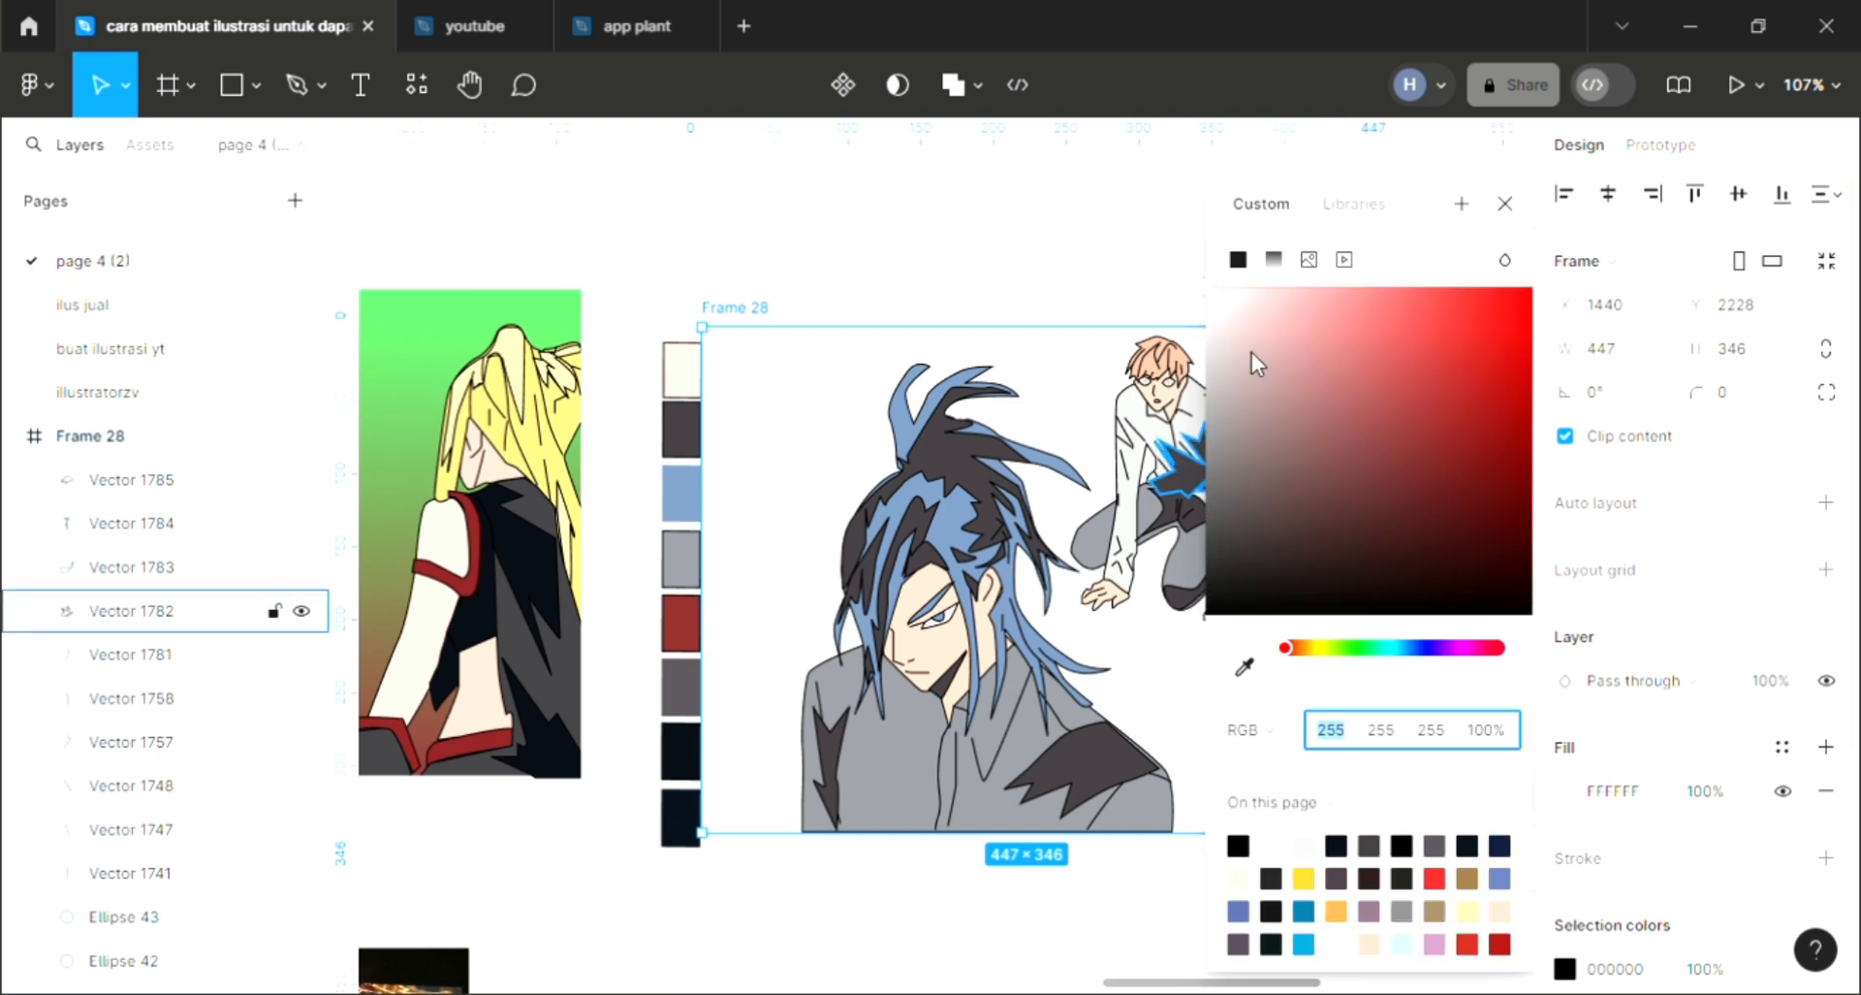
click(1412, 325)
click(1274, 260)
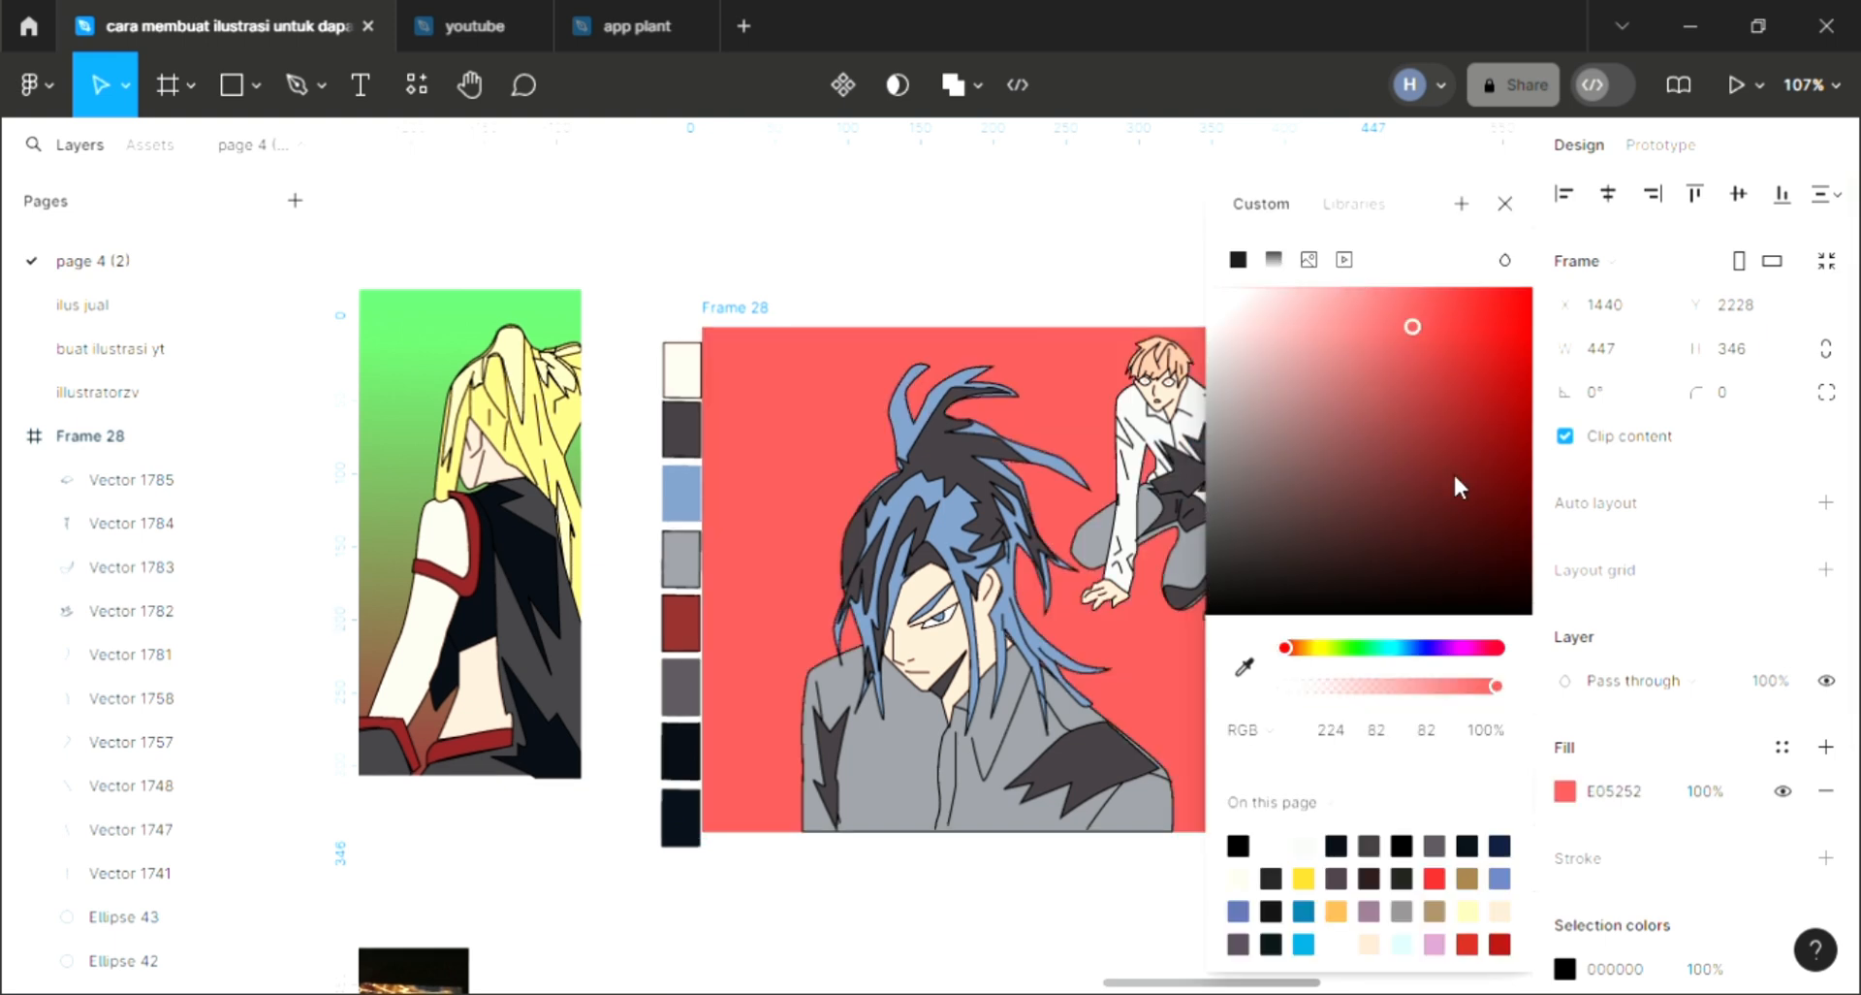
Set the background gradient's 0% stop to cyan 52E0E0 and deselect the frame.
click(1315, 521)
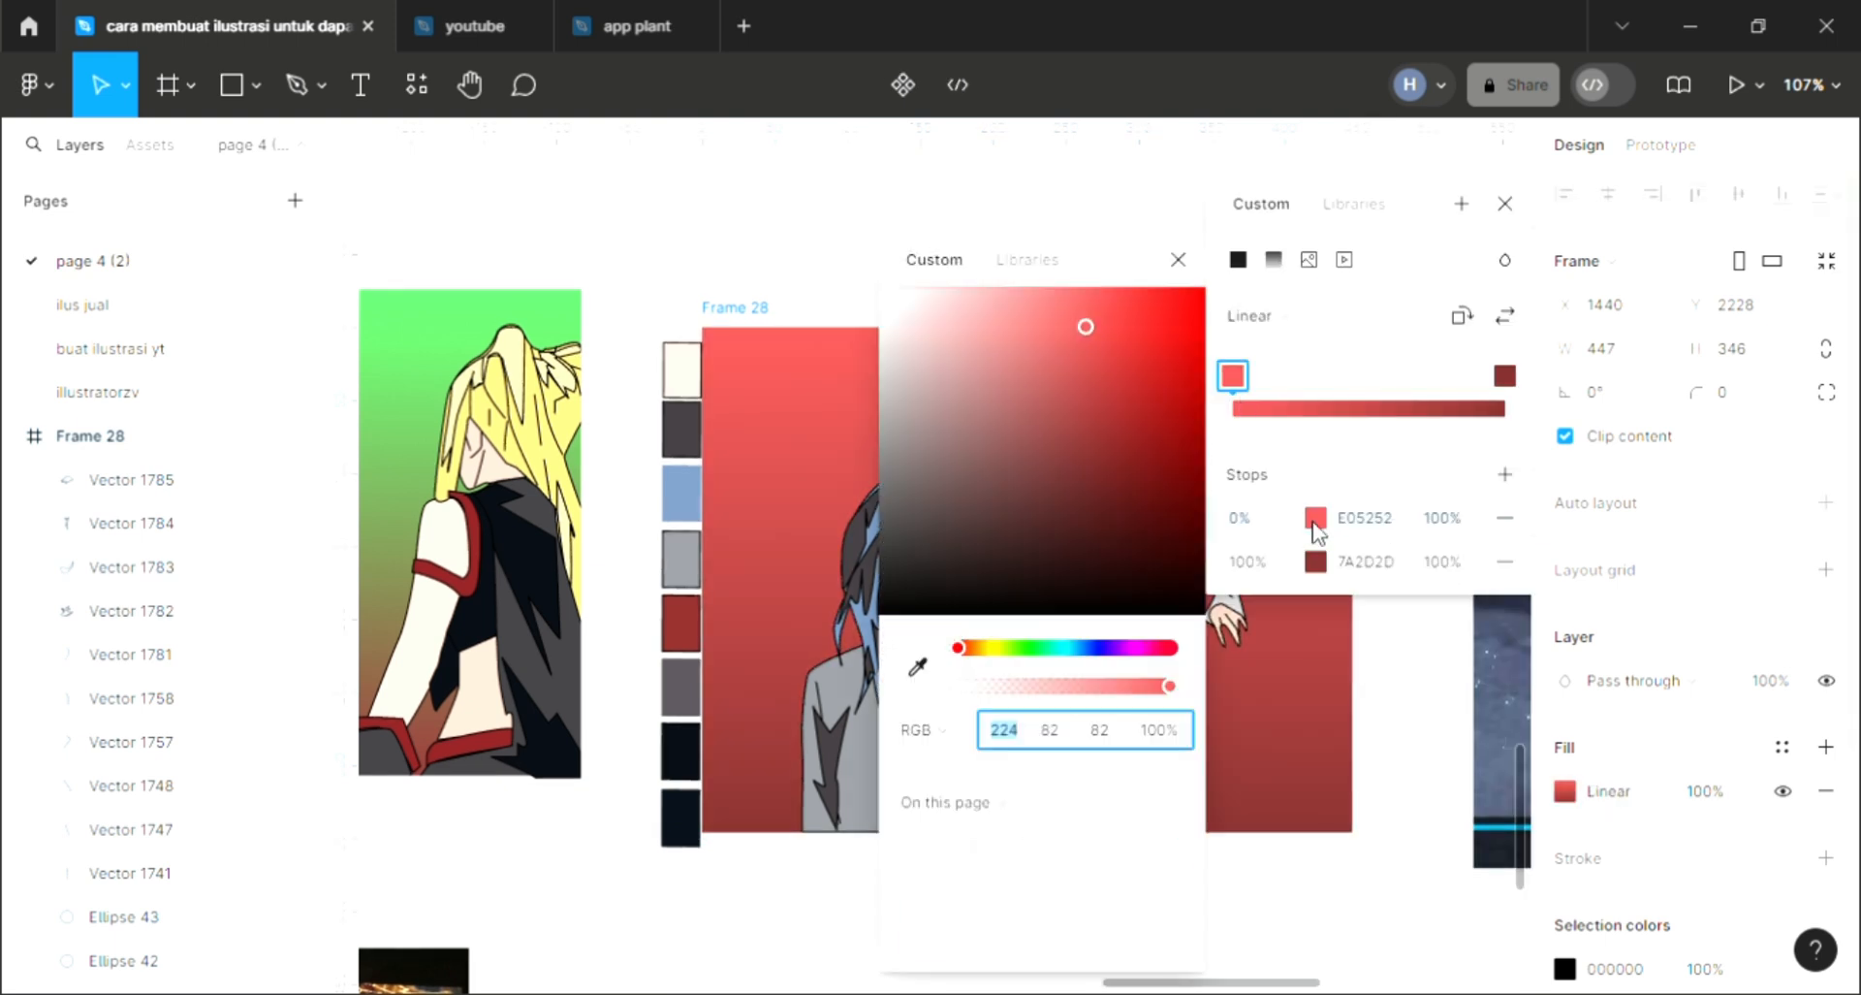
click(999, 648)
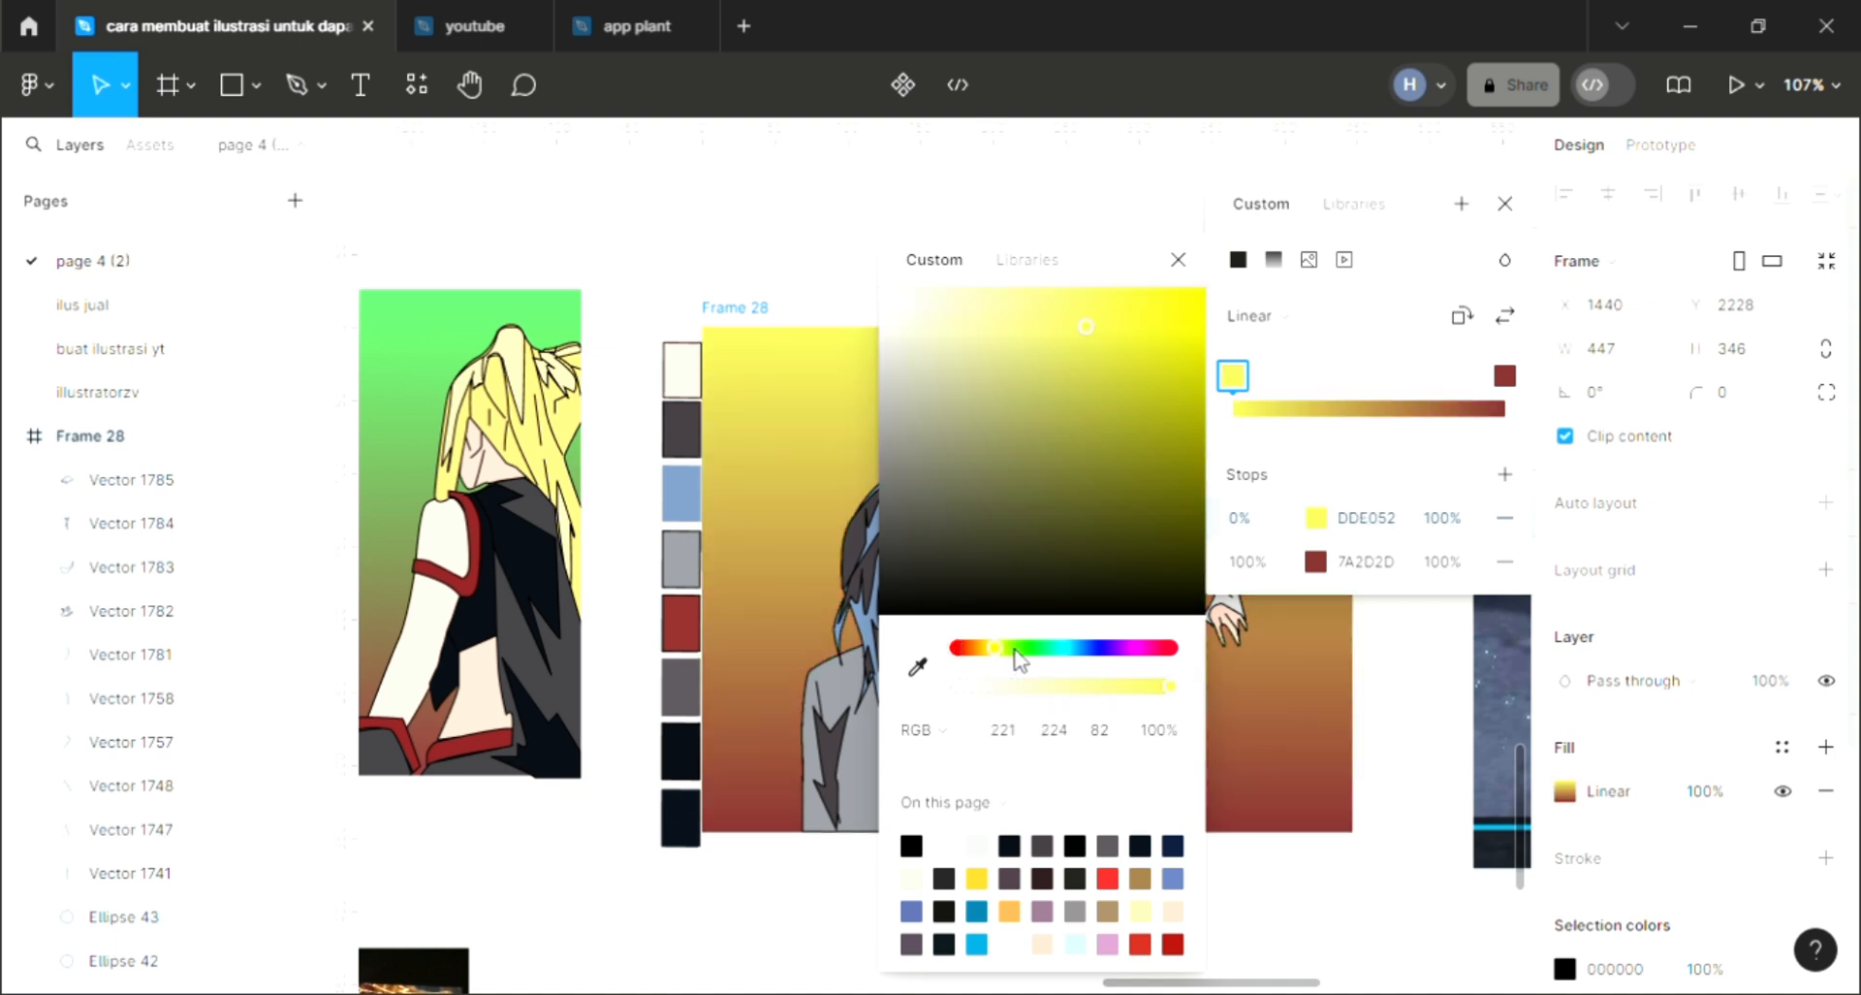
drag(1016, 651, 1067, 652)
click(1066, 648)
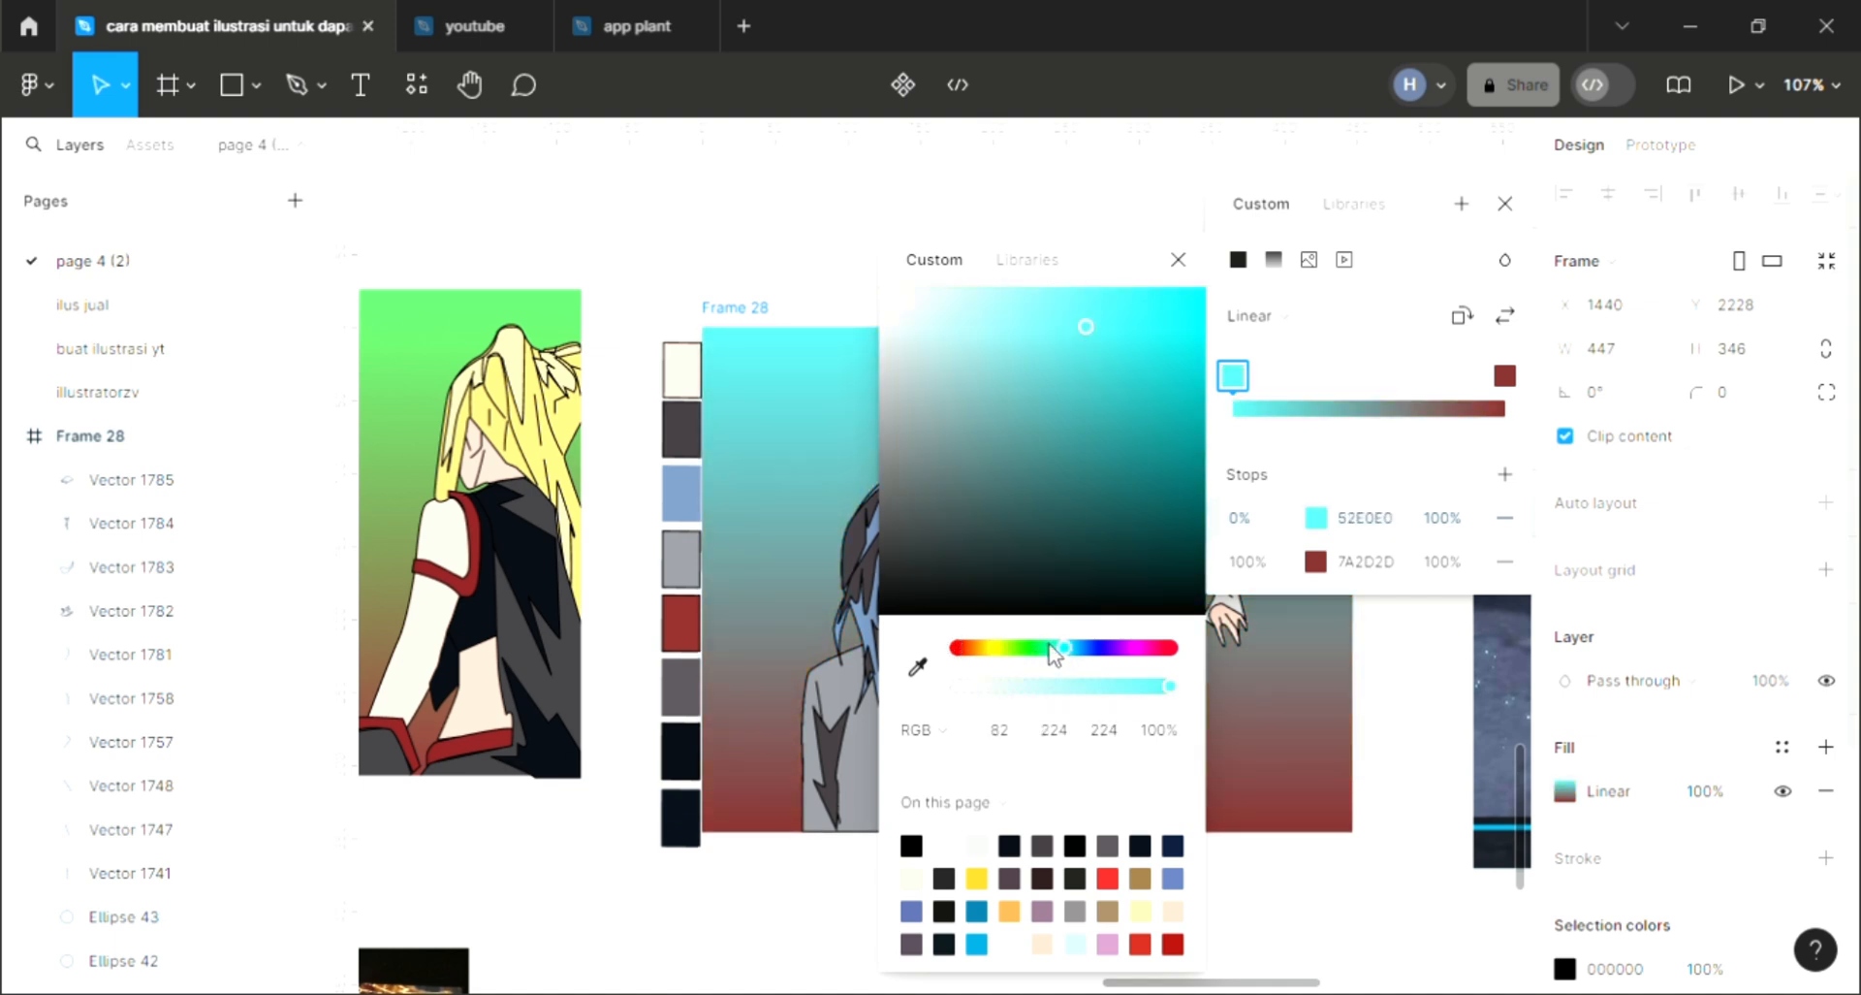
click(1508, 208)
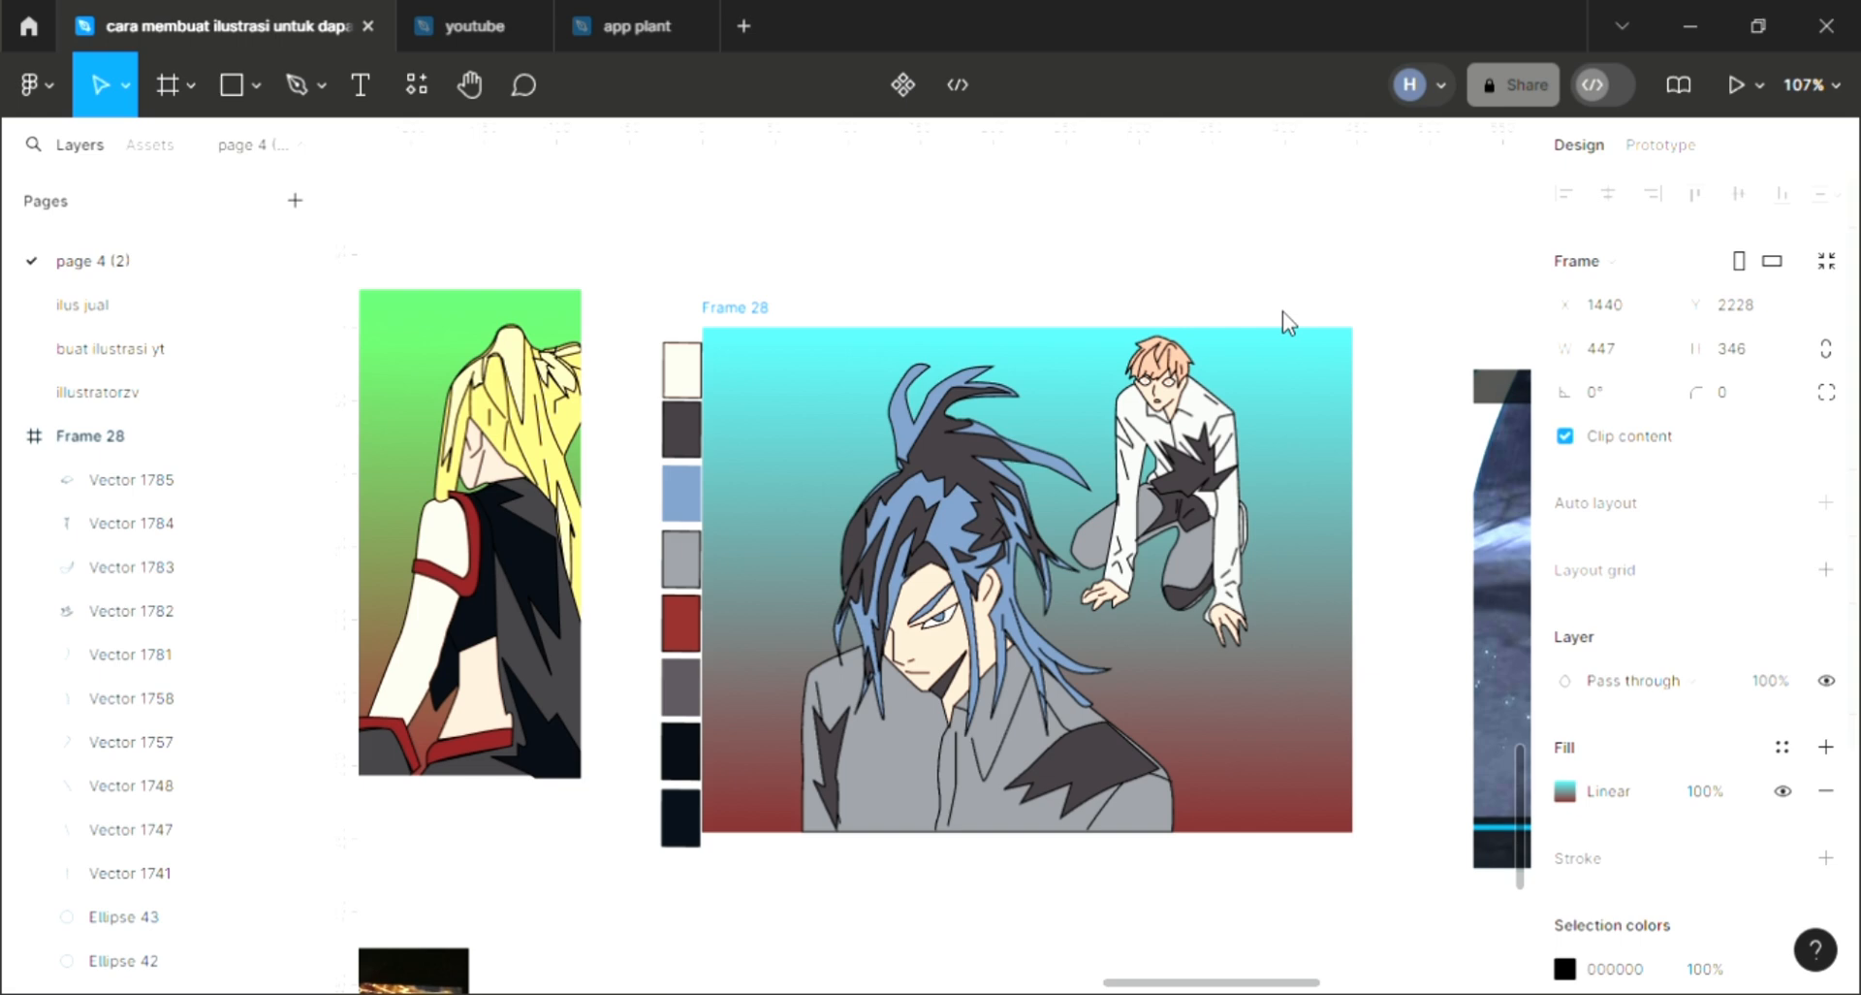
click(1251, 256)
Start a jagged background shape with the Pen tool, zigzagging from the frame's left side across the hair to the large figure's face.
scroll(1176, 419, up, 5)
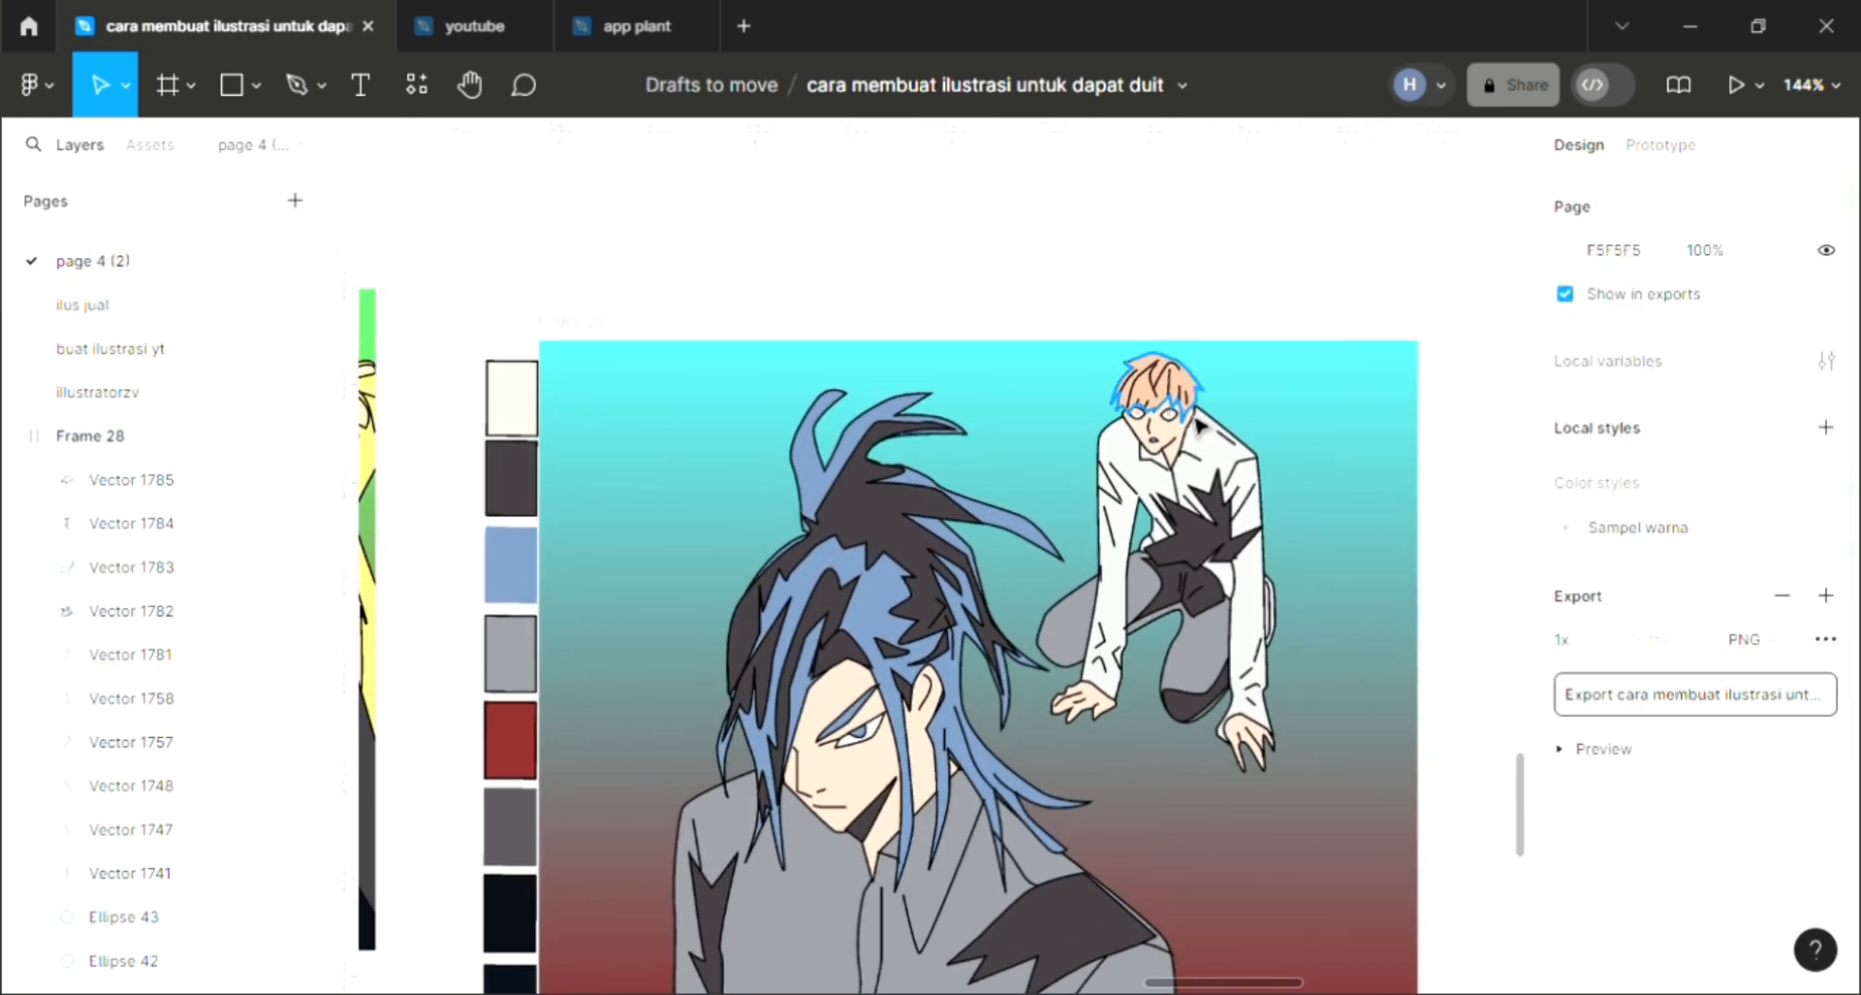
scroll(1199, 425, down, 1)
scroll(1212, 461, up, 2)
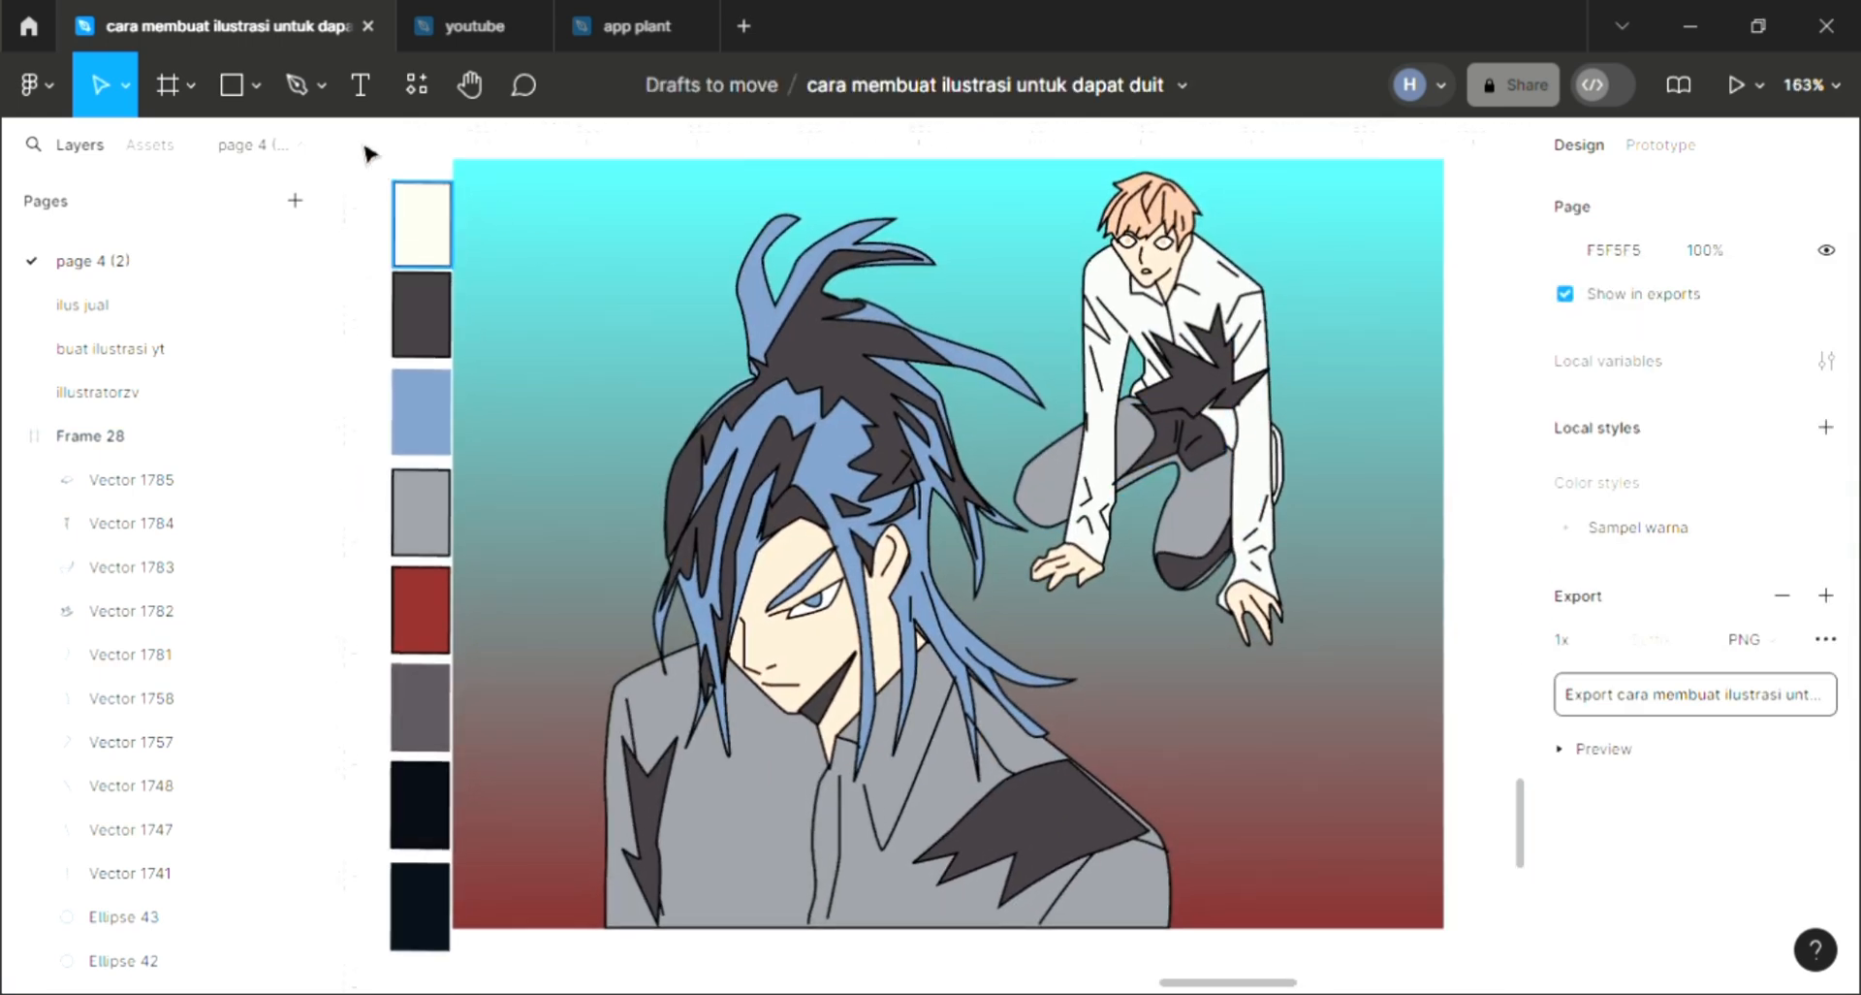
click(296, 85)
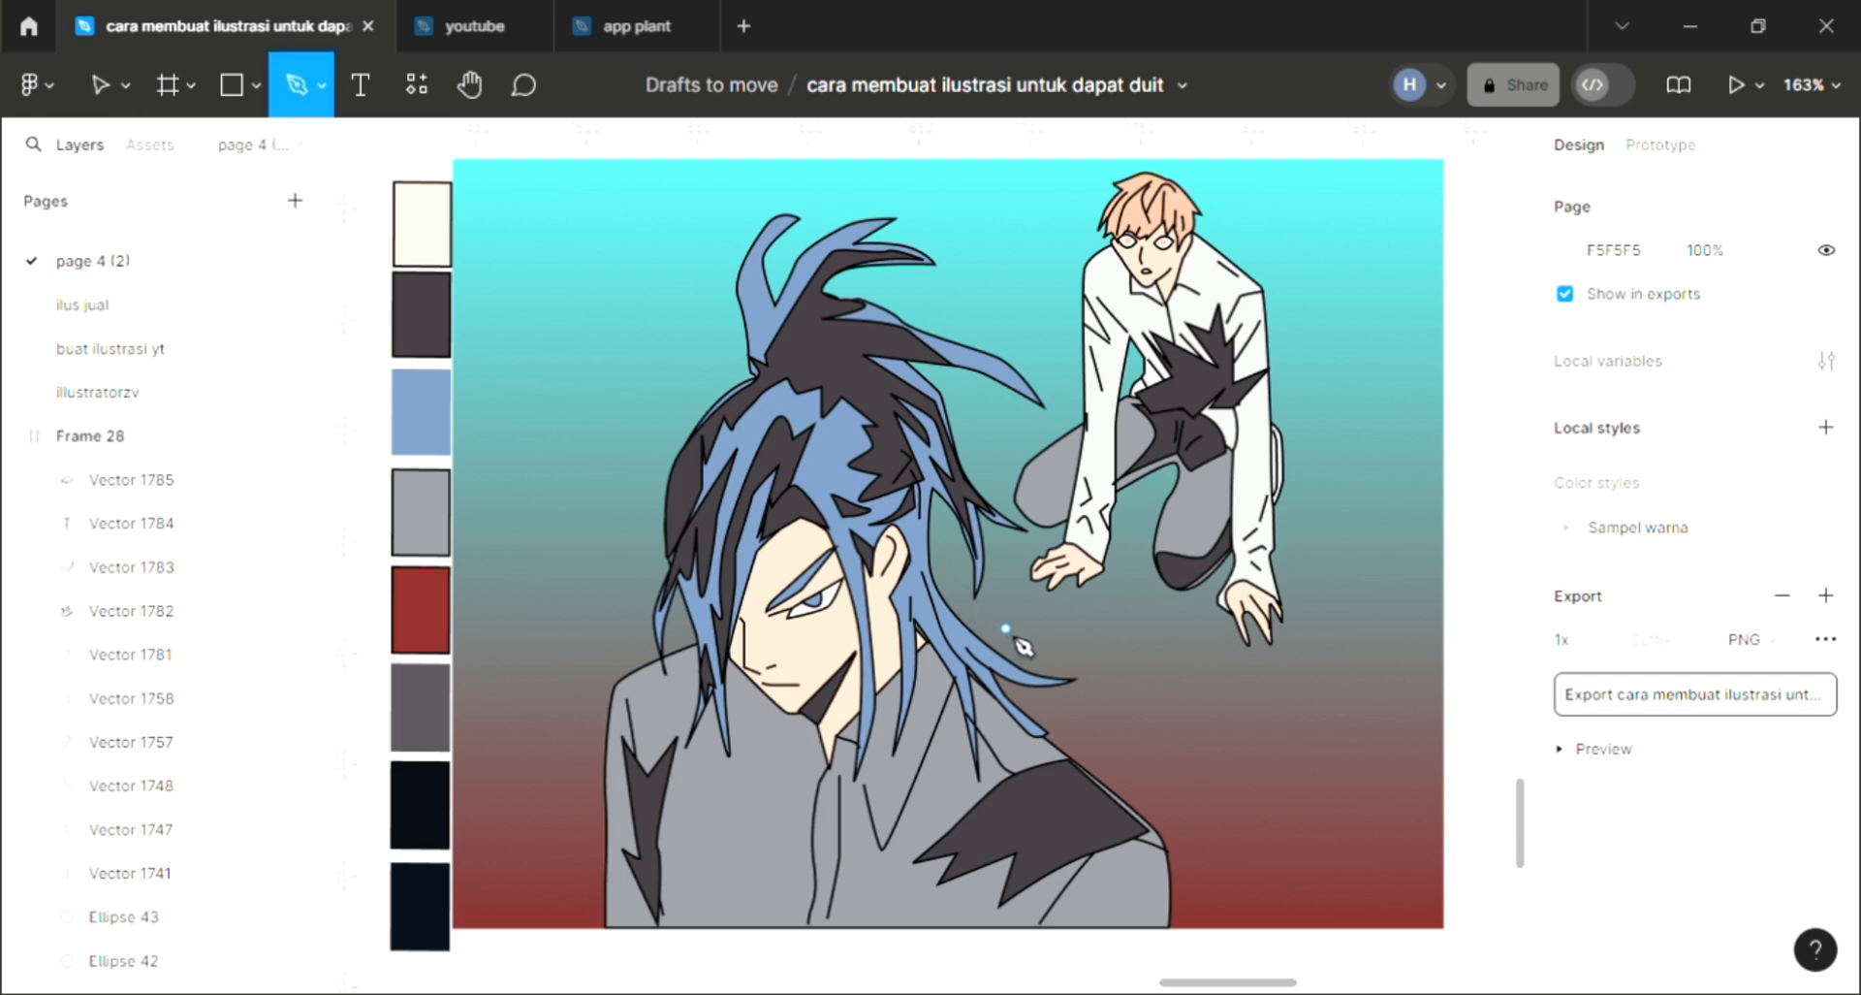
scroll(1020, 644, up, 1)
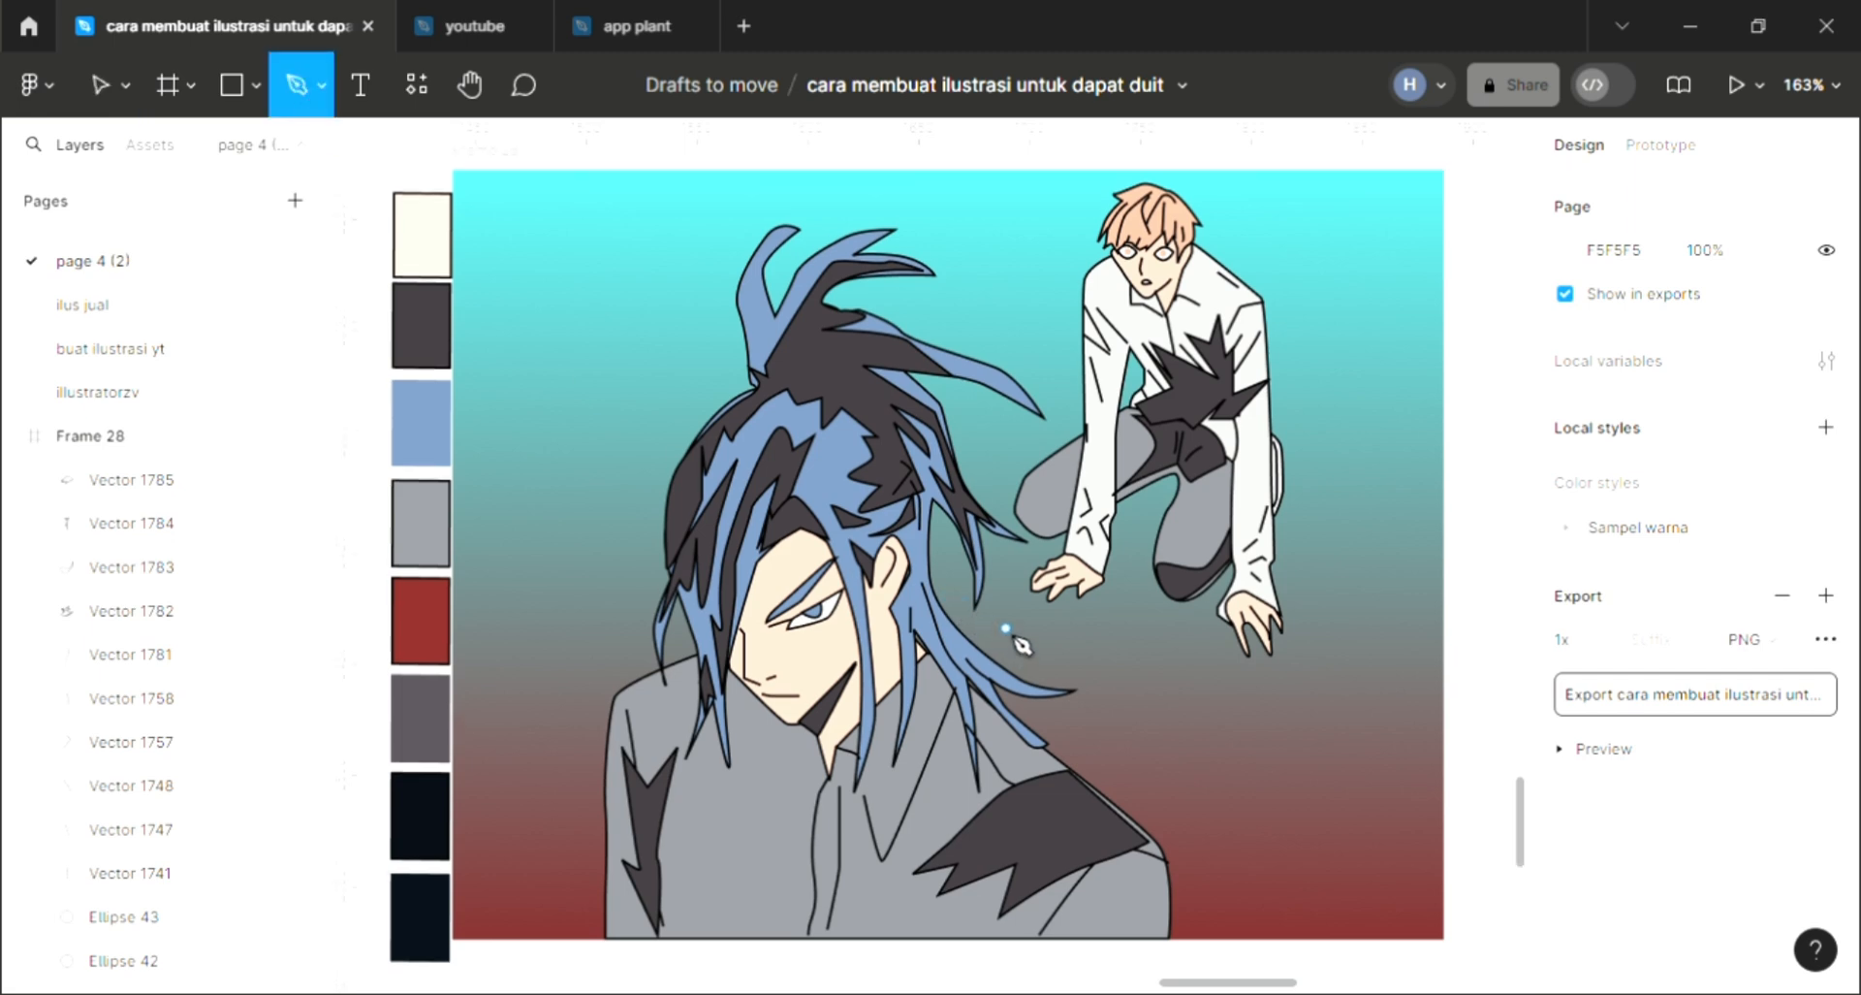
click(475, 516)
click(542, 481)
click(524, 567)
click(661, 510)
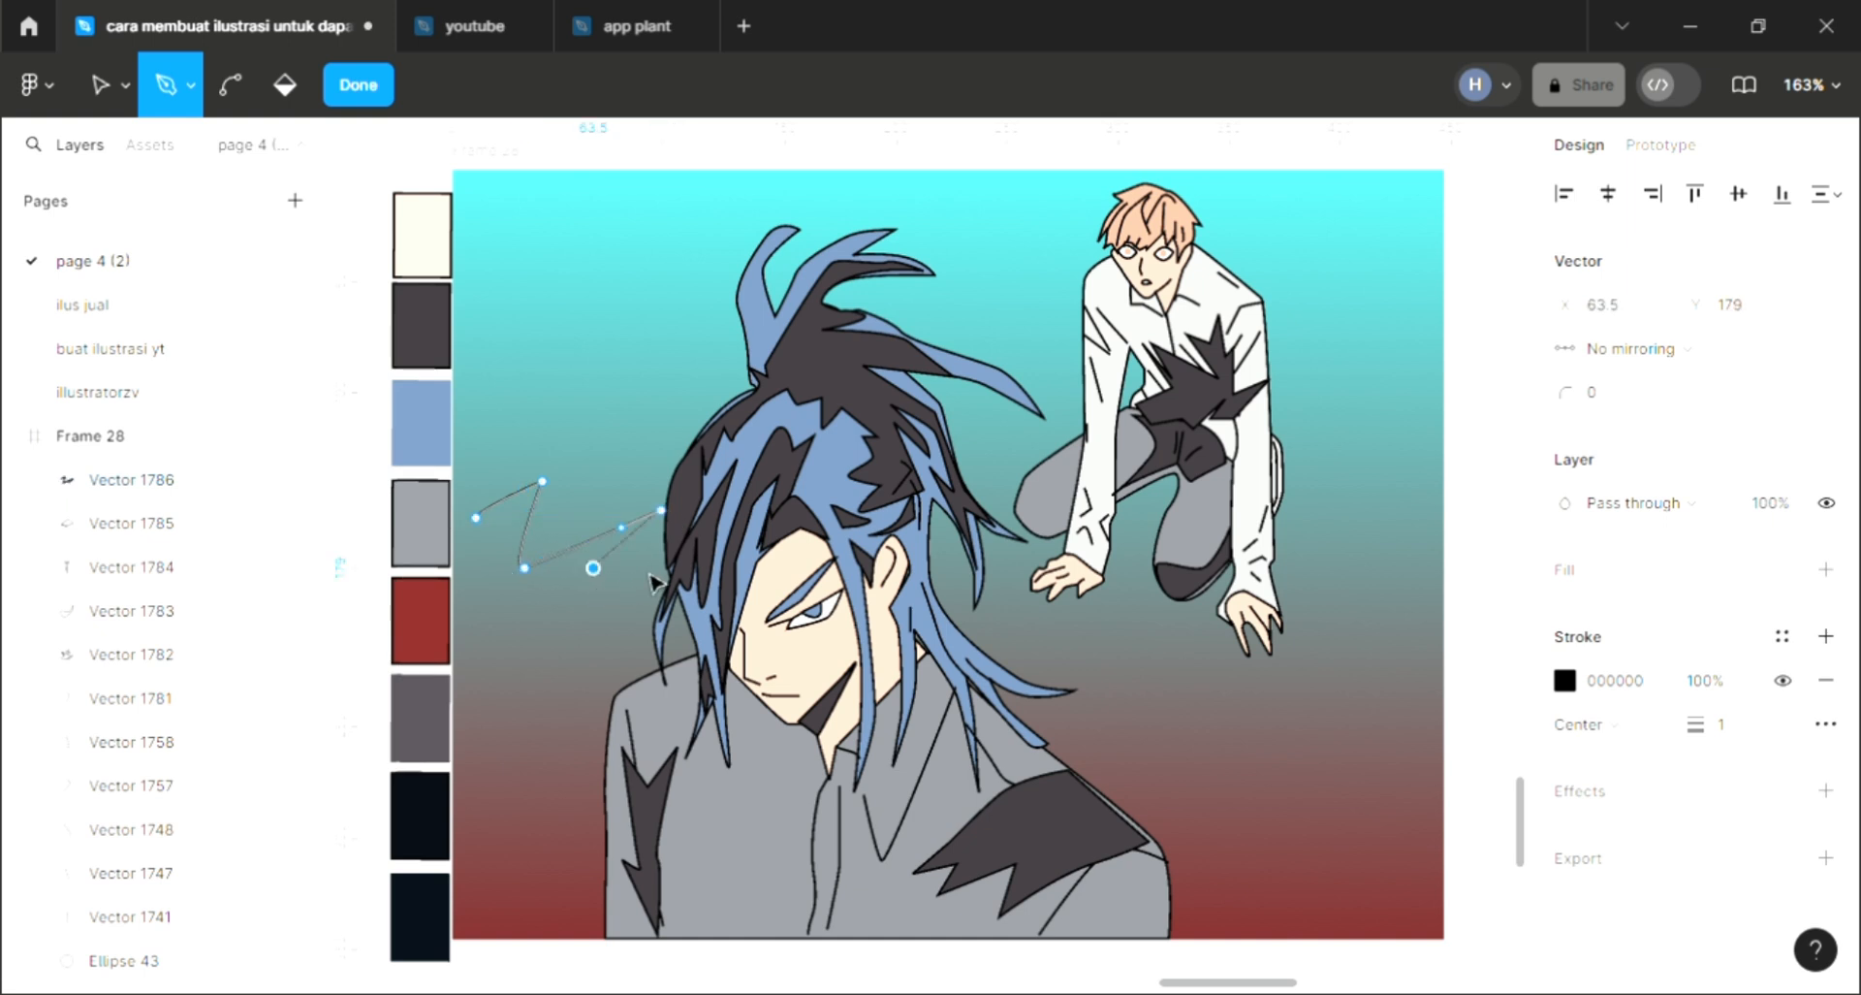
click(701, 546)
click(661, 624)
click(849, 594)
click(810, 678)
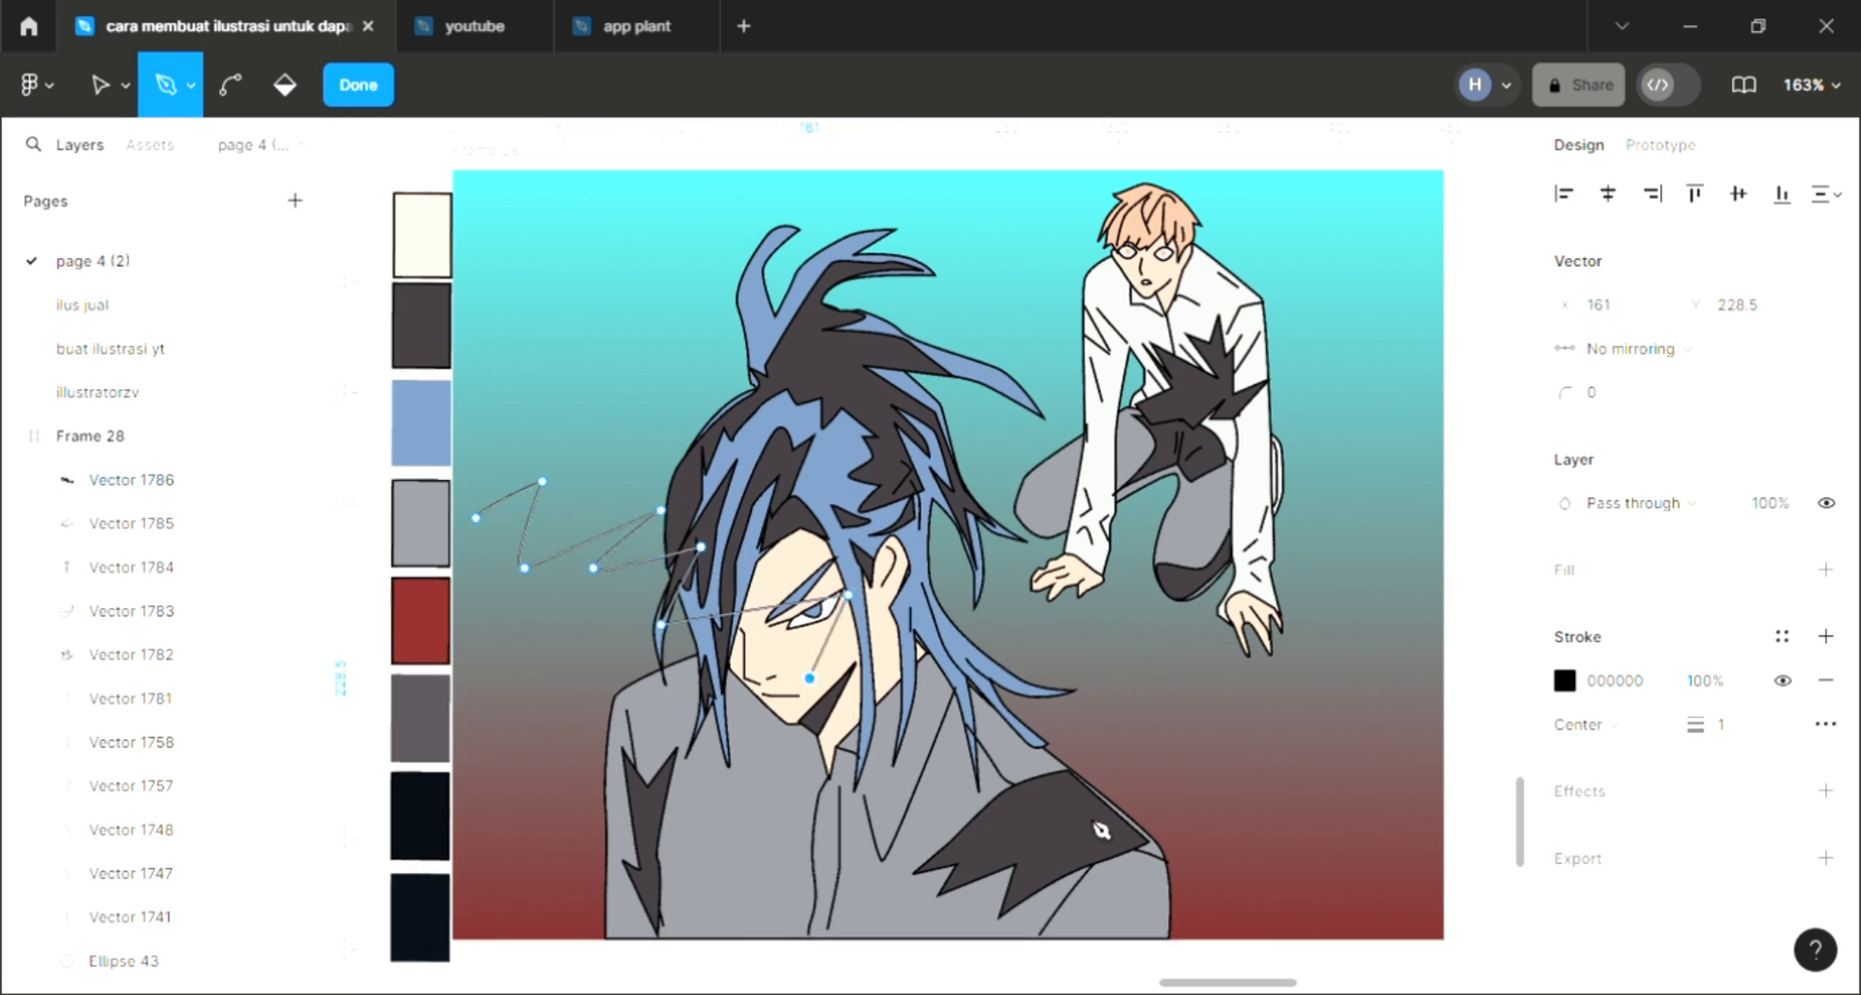
Continue the outline diagonally across the jacket to the frame's lower-right corner and add pointed zigzags there.
drag(1126, 846, 1186, 913)
click(1278, 927)
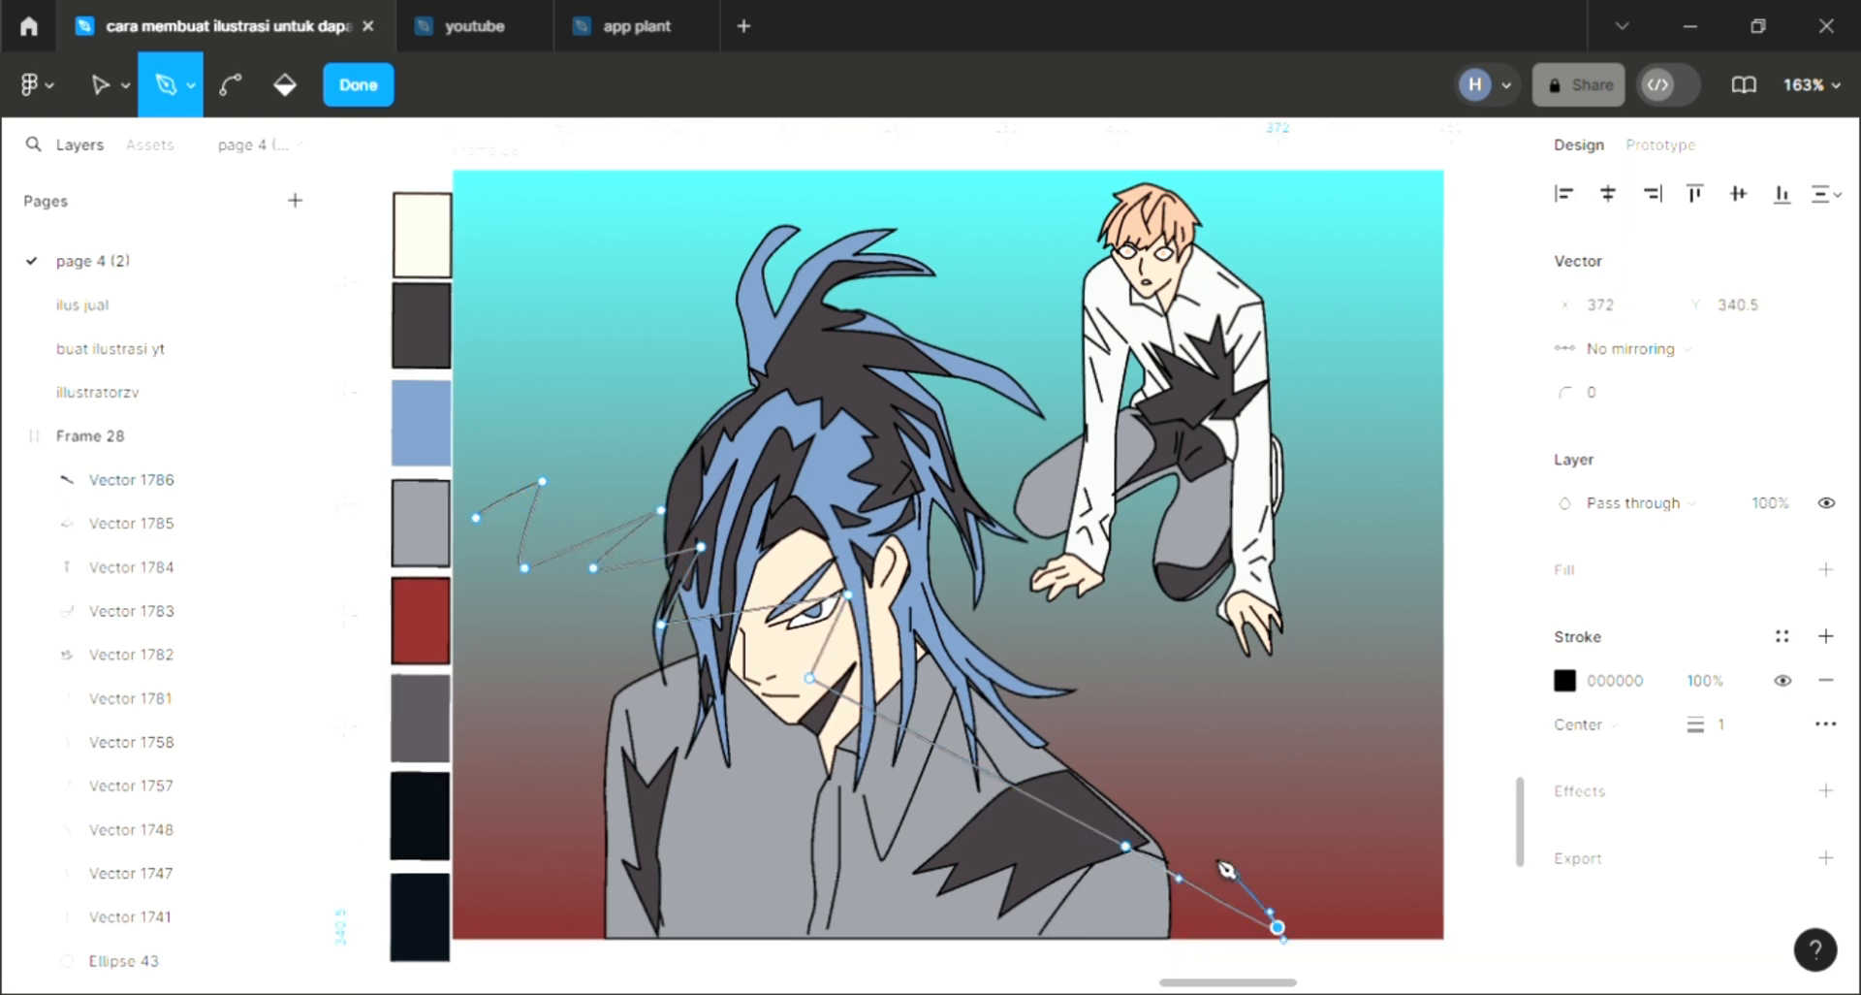
click(1211, 846)
drag(1395, 927, 1384, 913)
click(1242, 771)
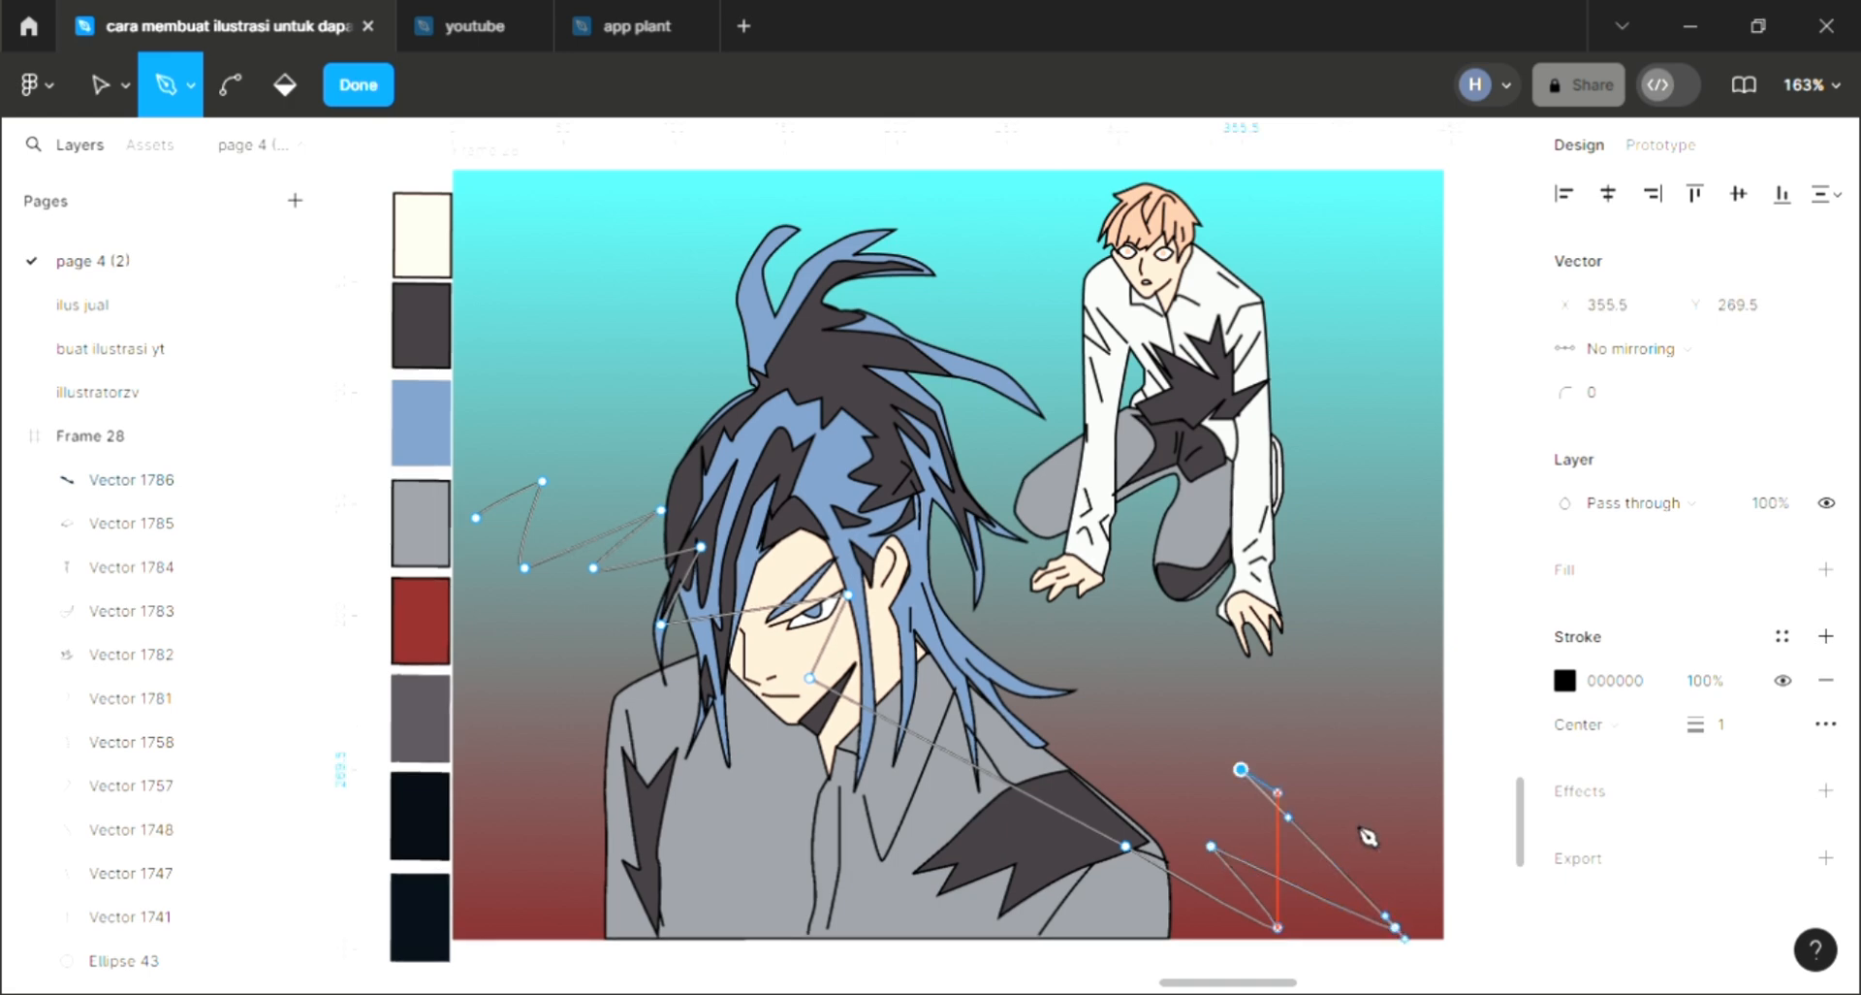
click(1351, 820)
Bring the outline back up towards the large figure's hair and zigzag beside the crouching figure.
drag(1071, 608, 1009, 566)
click(968, 546)
click(1090, 445)
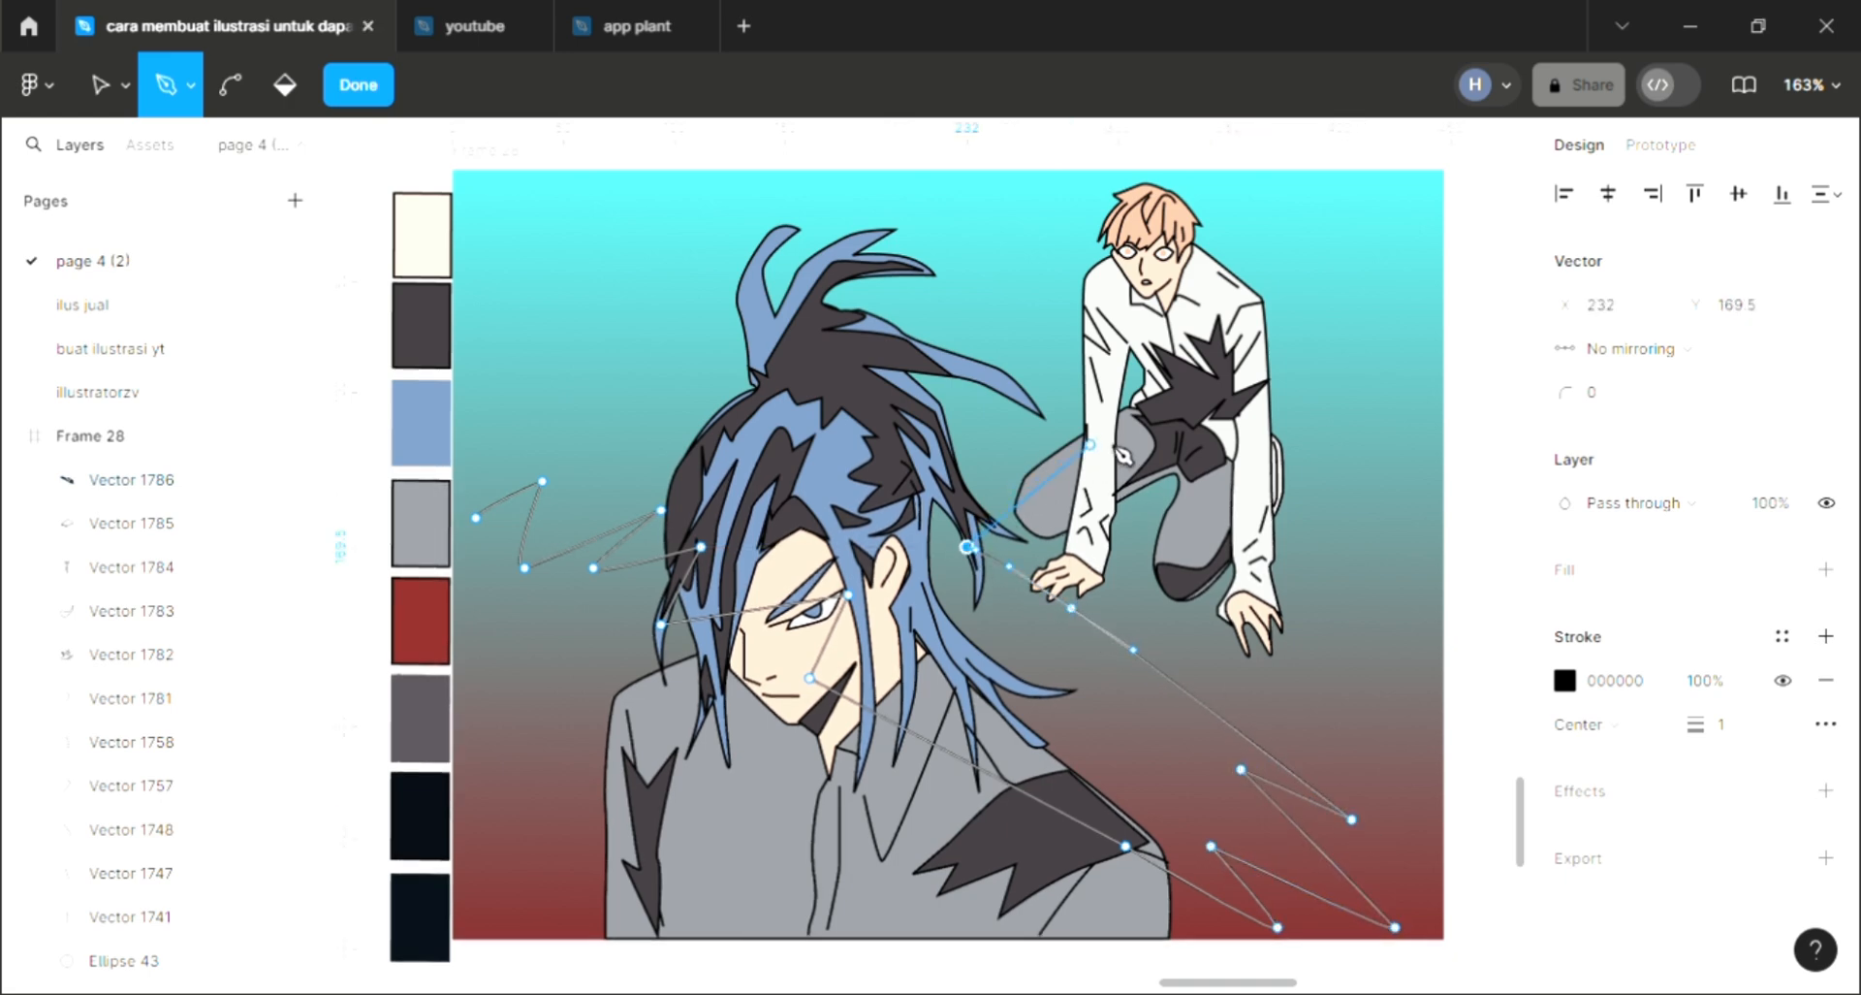
click(1110, 436)
click(1002, 462)
click(1071, 372)
click(968, 372)
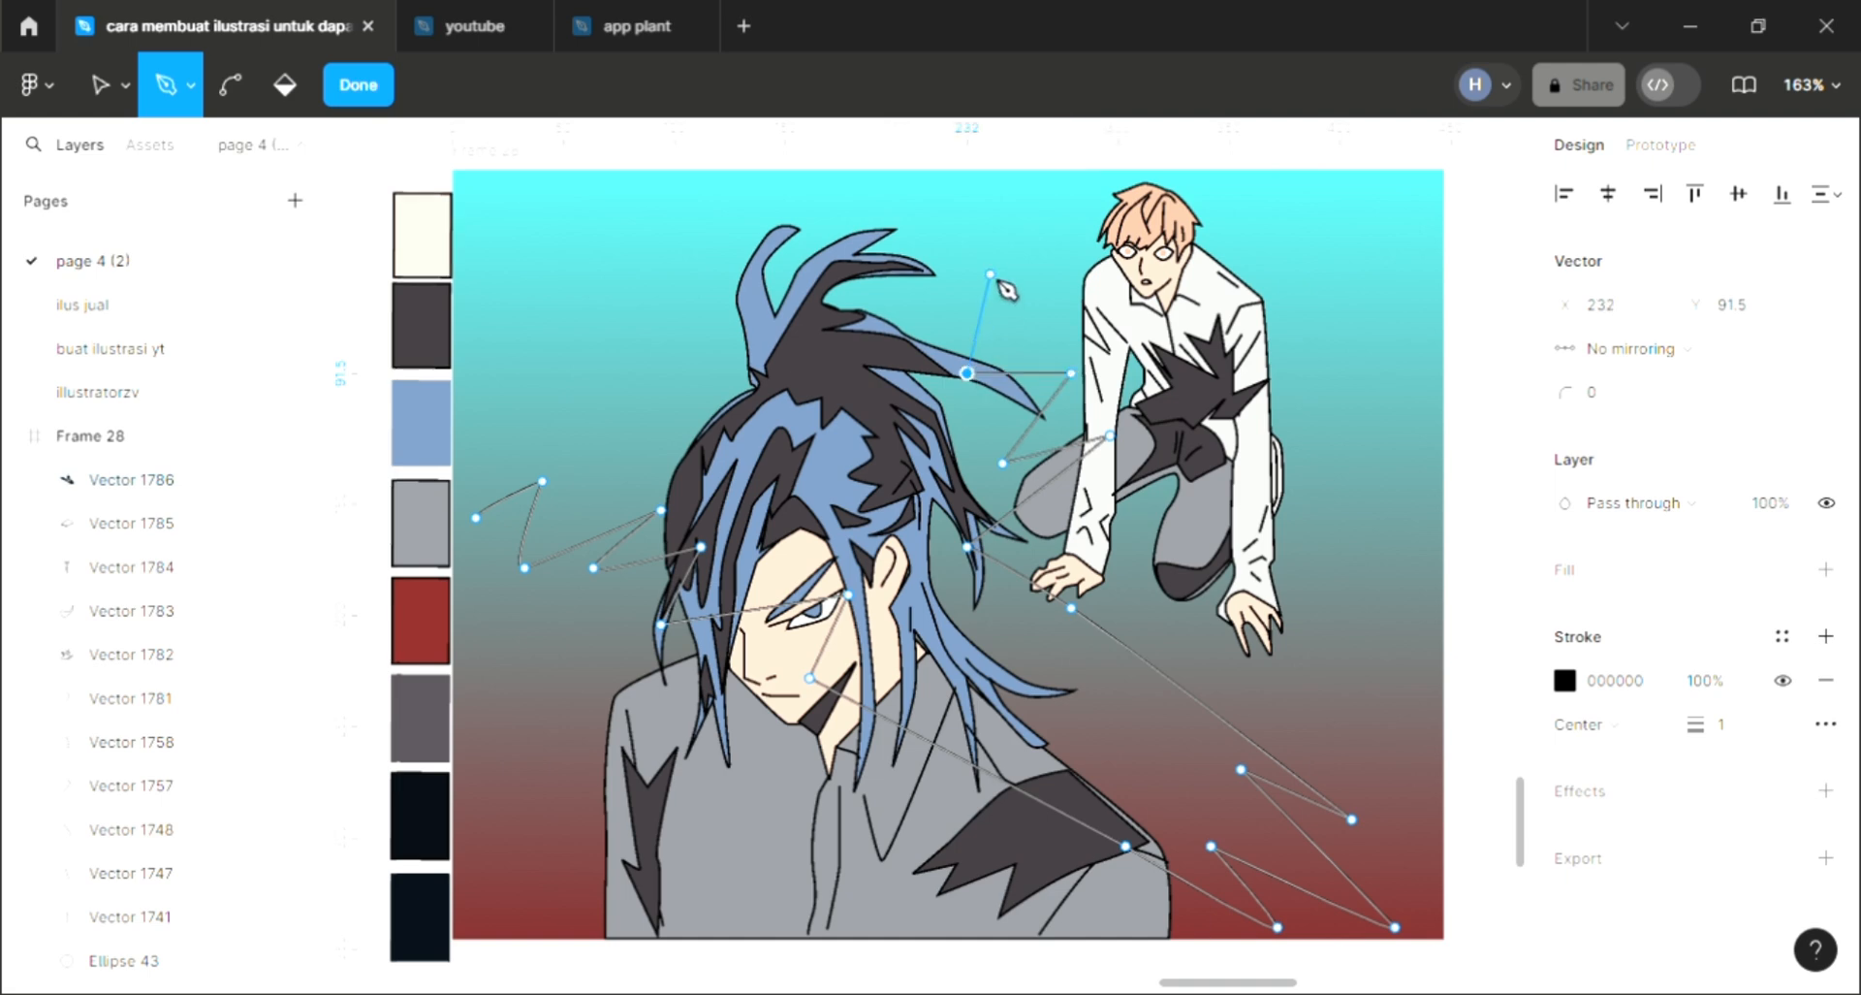
Continue the outline with a spike beside the ponytail, a dip behind its base, and more spikes in the frame's upper-left area.
click(989, 272)
click(855, 362)
click(752, 361)
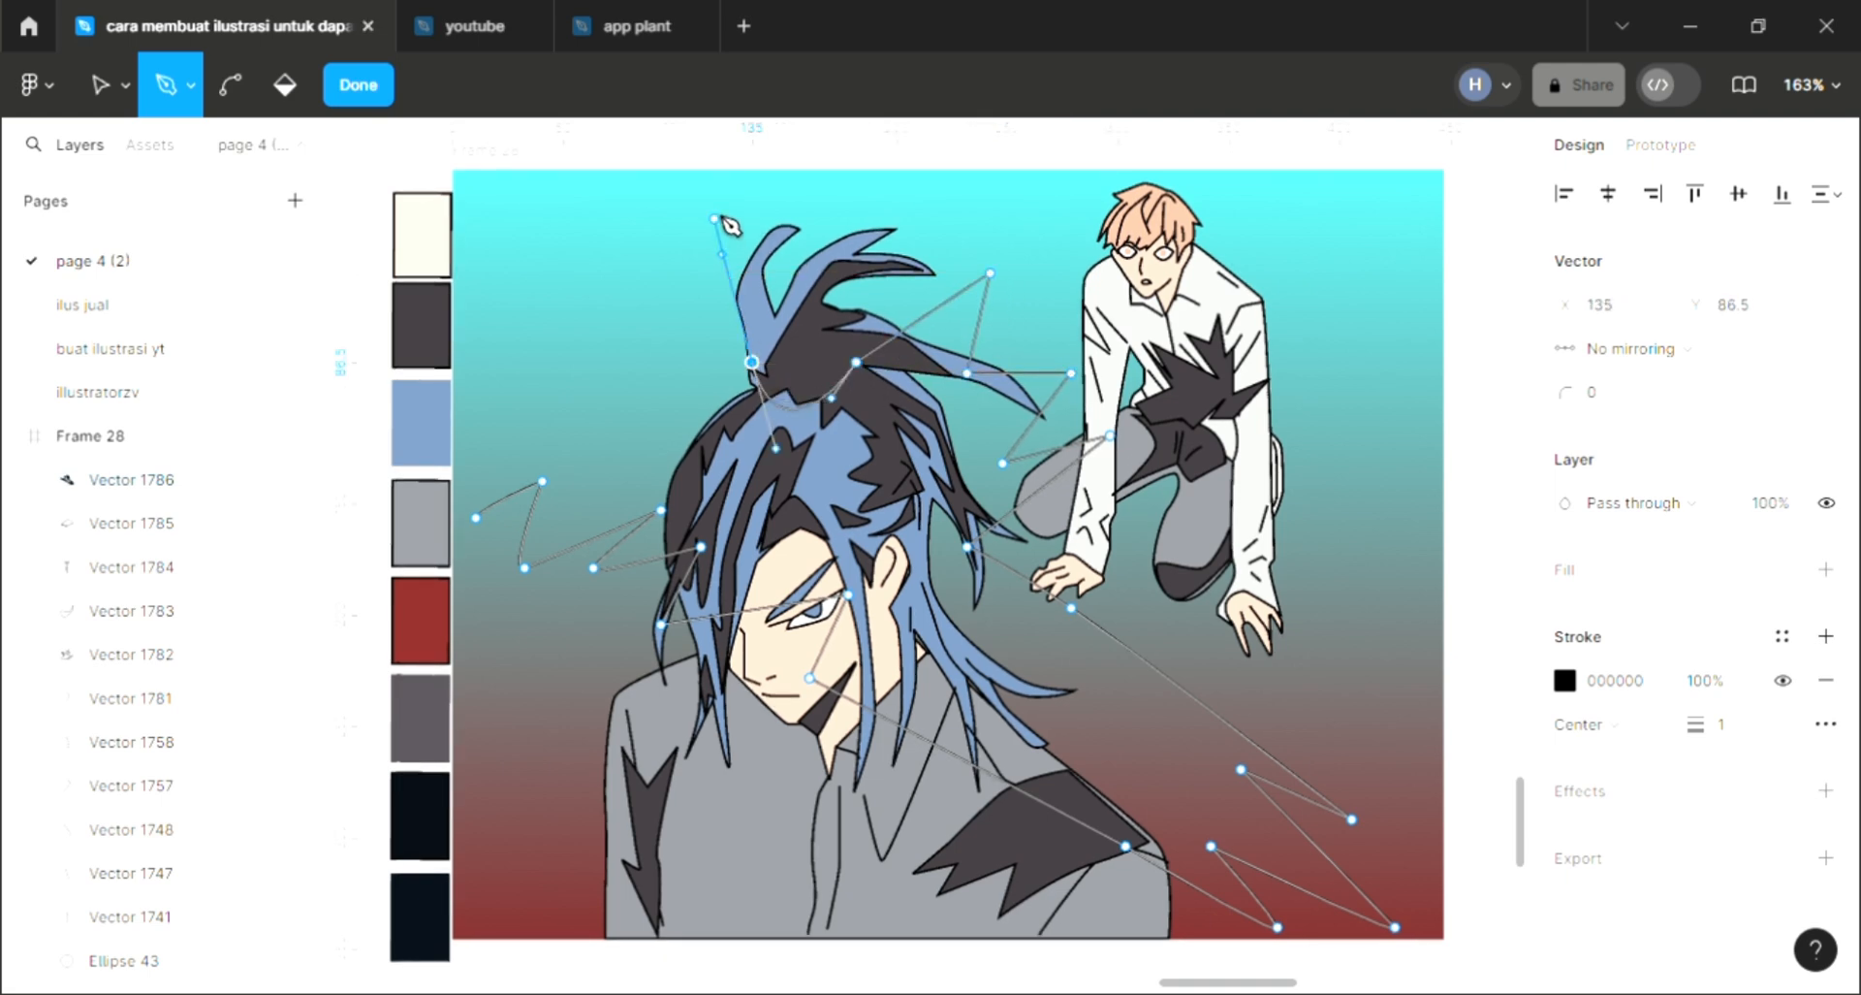
click(714, 208)
click(669, 292)
click(586, 313)
click(650, 373)
click(564, 373)
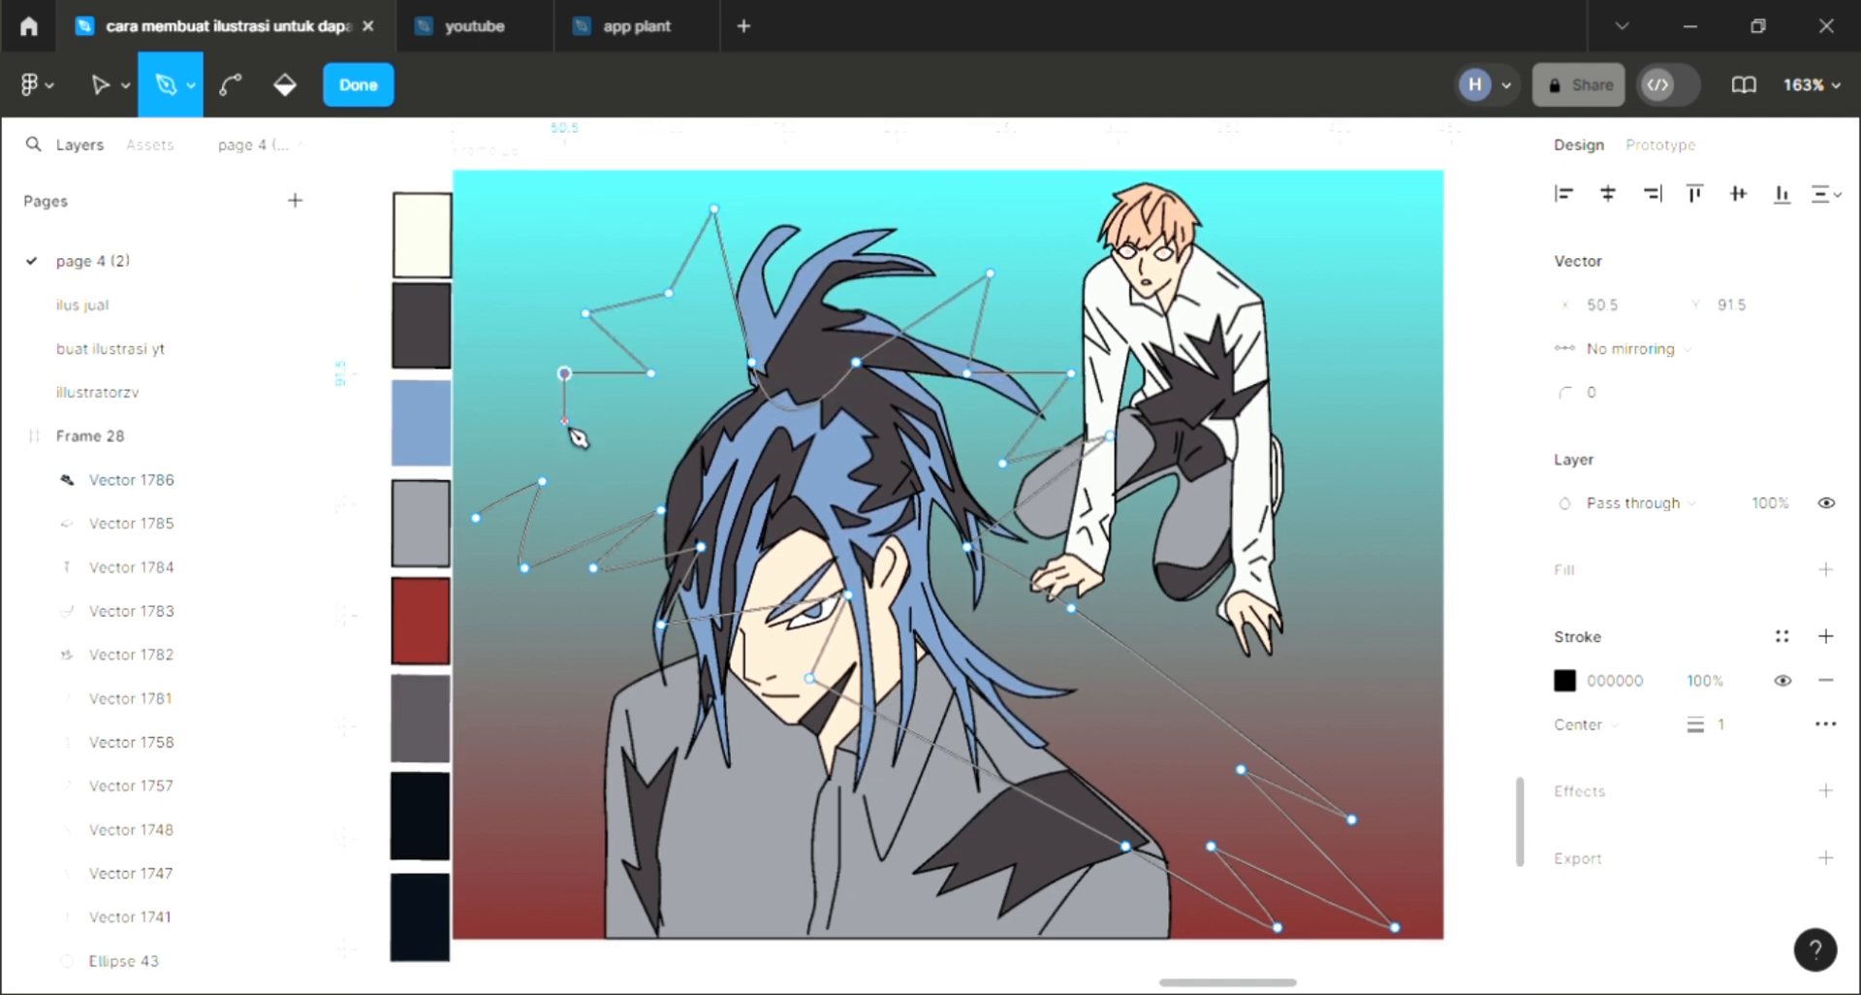
Complete the outline's stepped left end, close it at its starting point, and finish the shape at about 424 × 324 overall.
drag(565, 421, 552, 418)
click(463, 420)
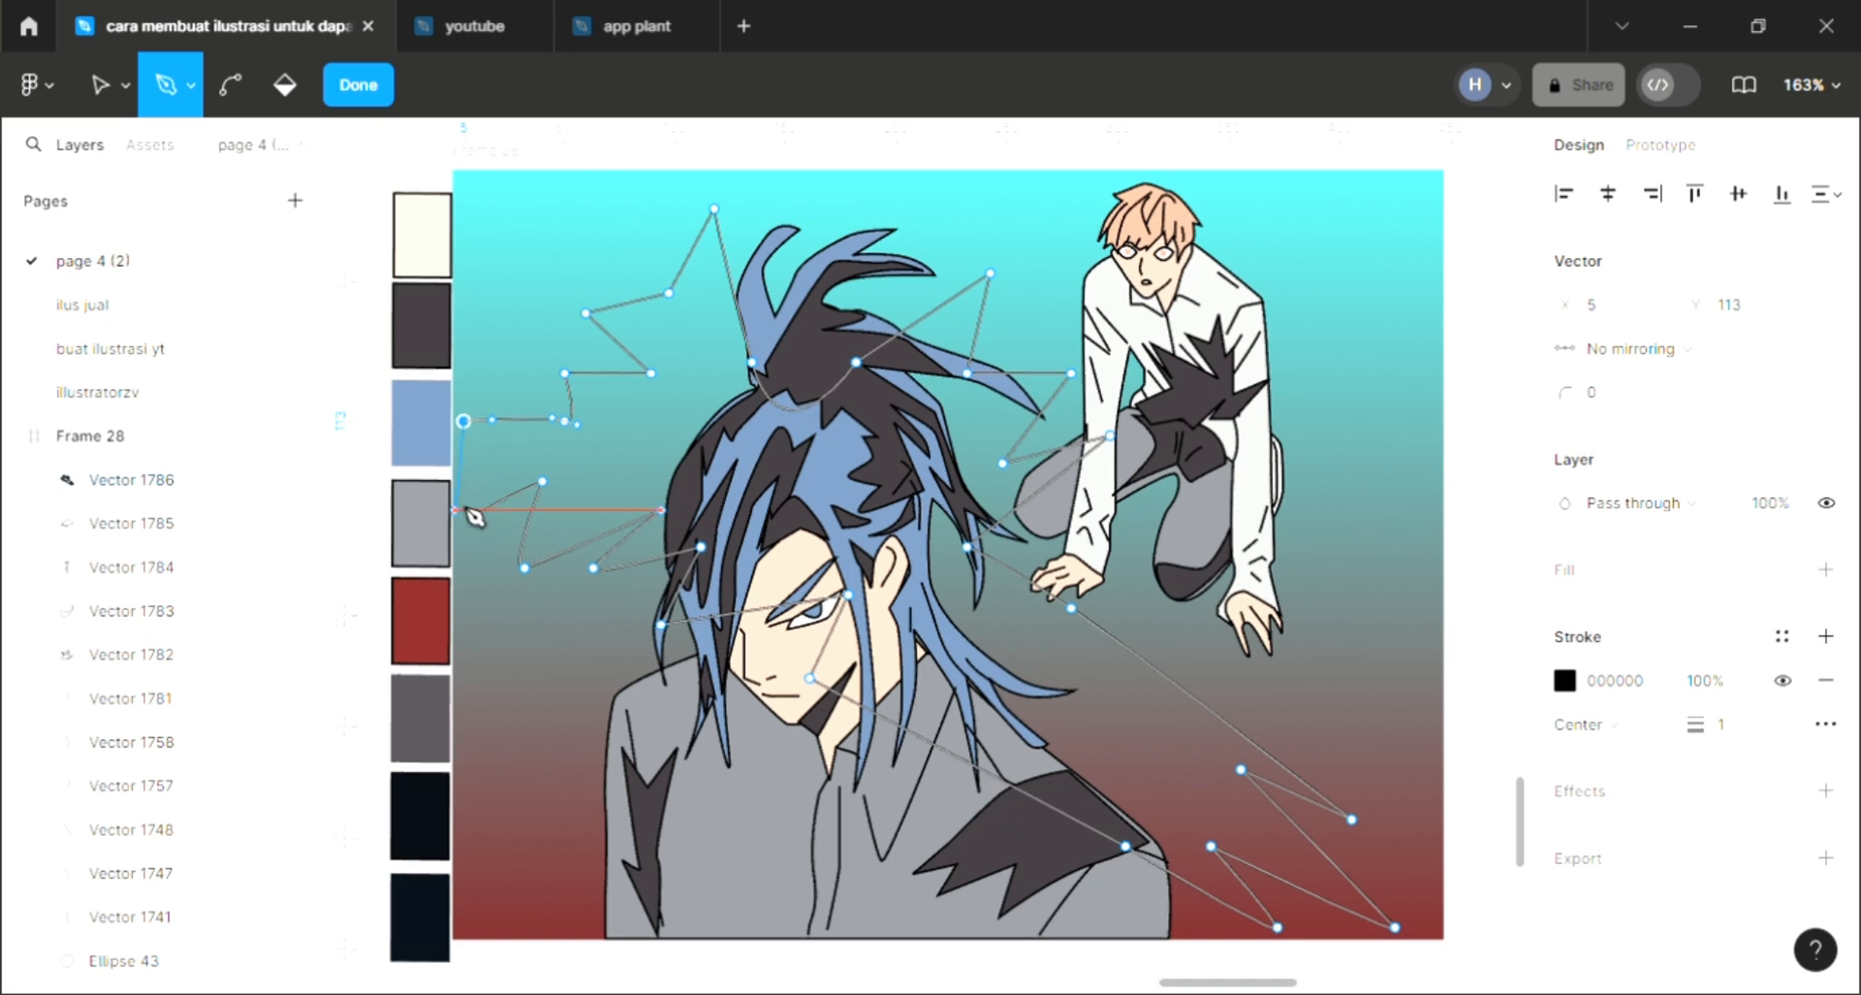
click(455, 463)
click(501, 464)
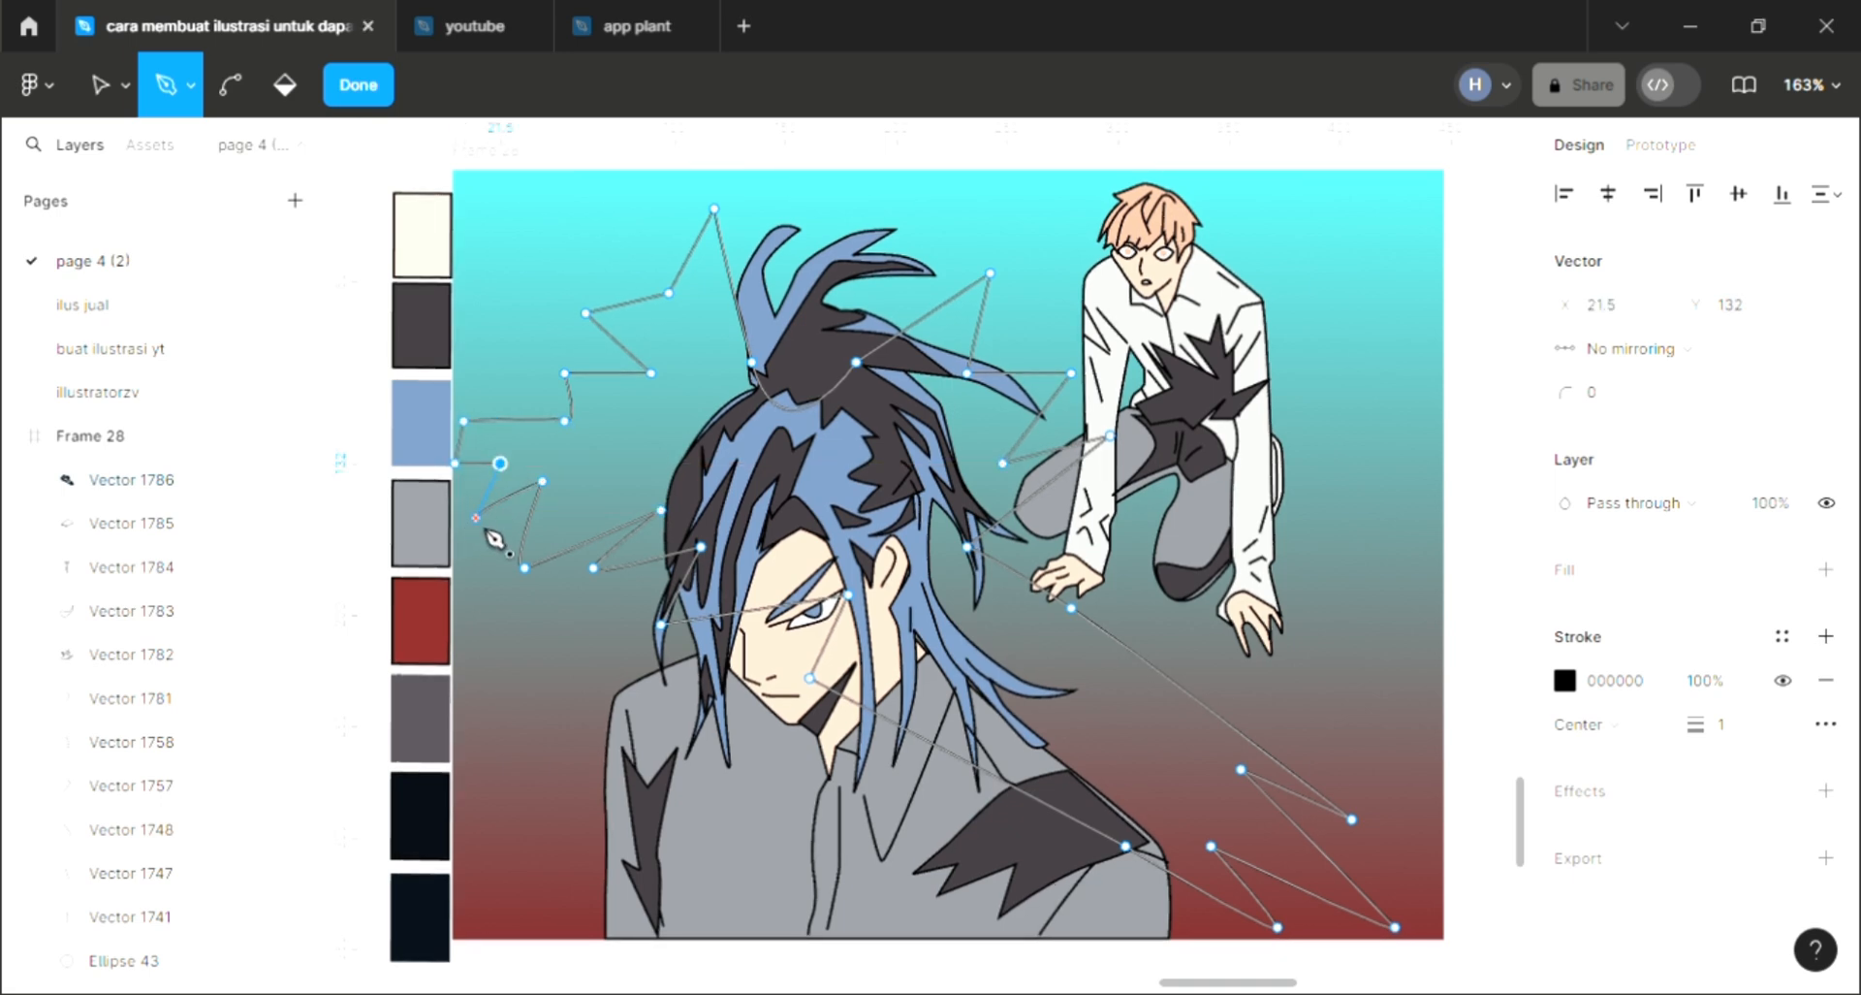
click(478, 519)
key(Escape)
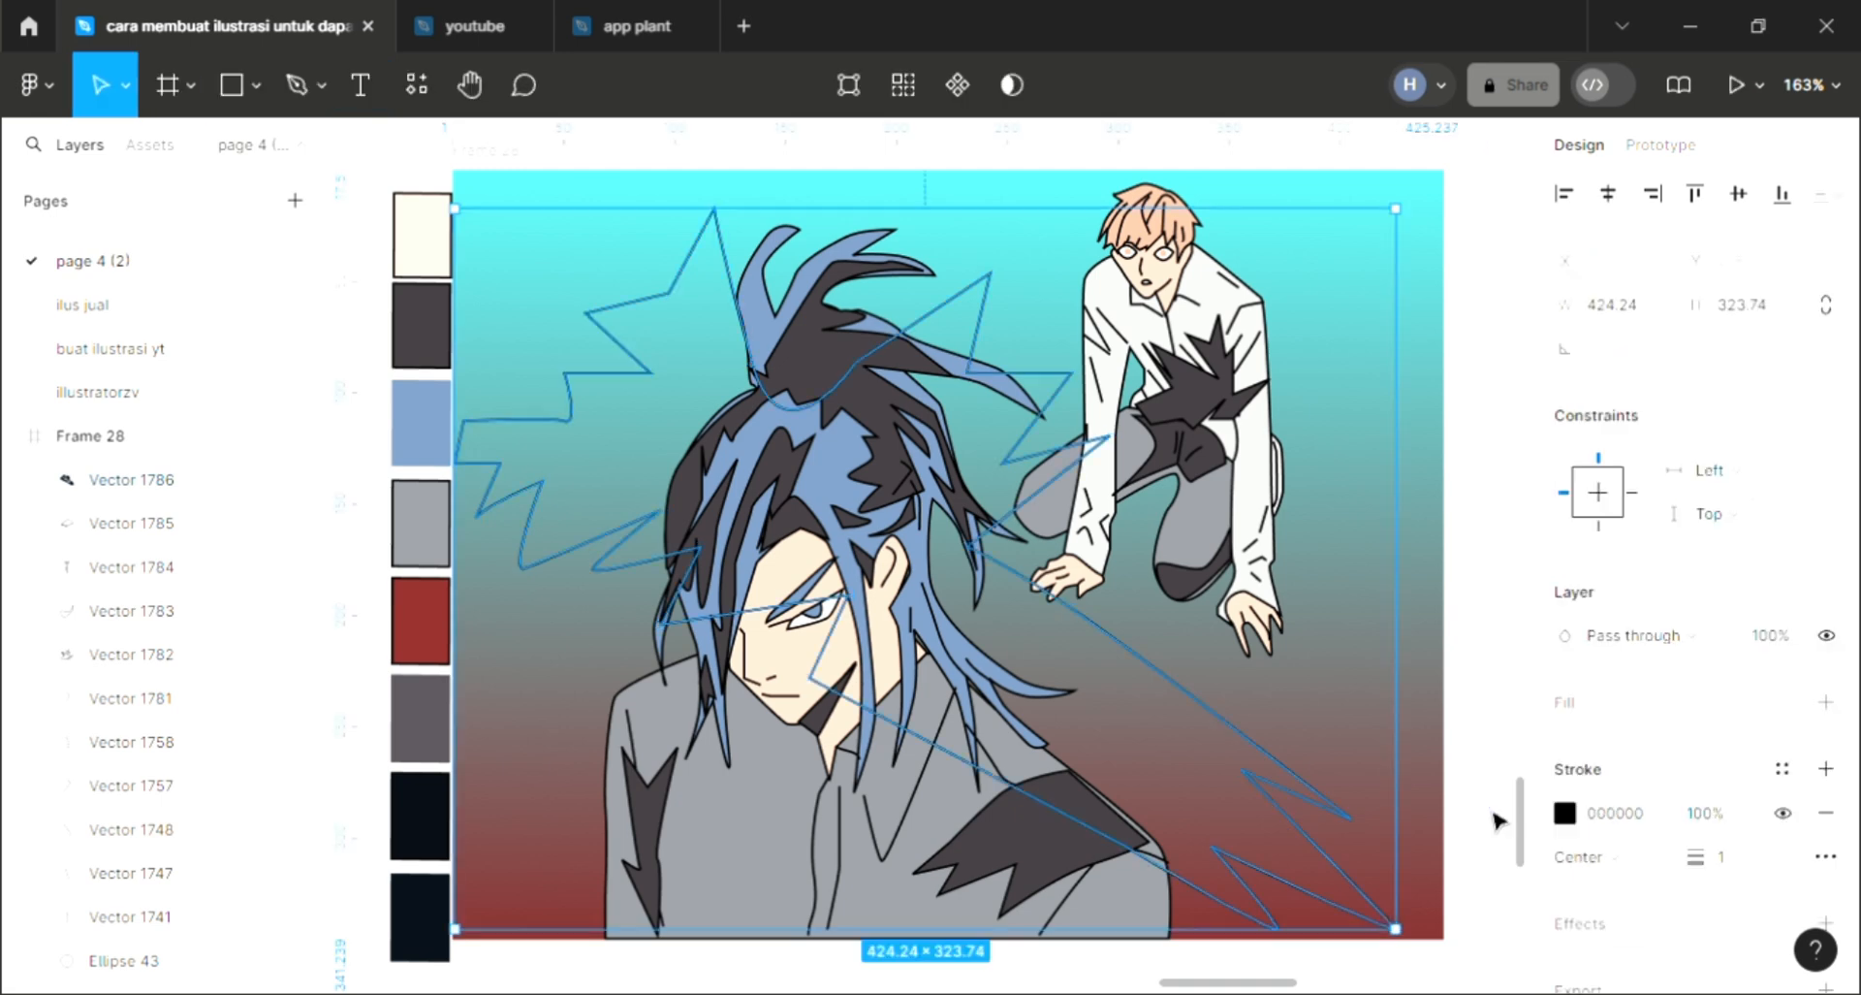
Add a fill to the large jagged shape and sample the palette's blue 728EB3 for it.
click(1826, 702)
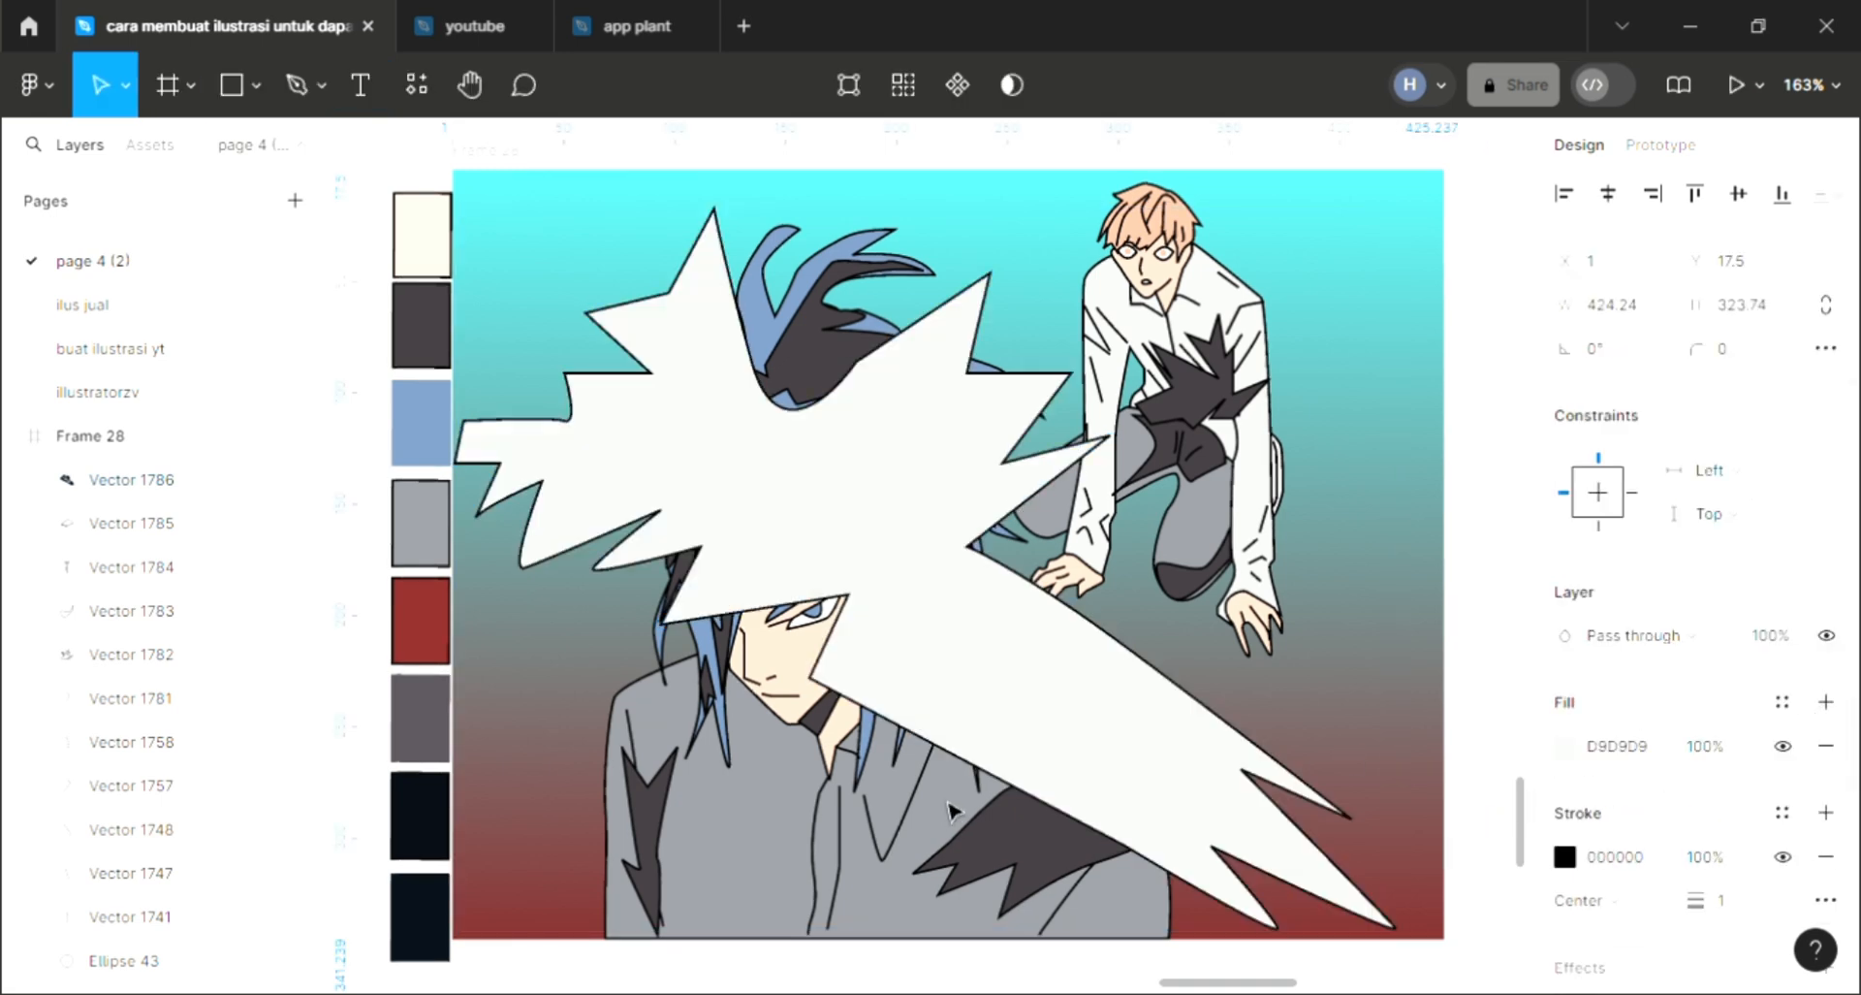
scroll(921, 795, up, 1)
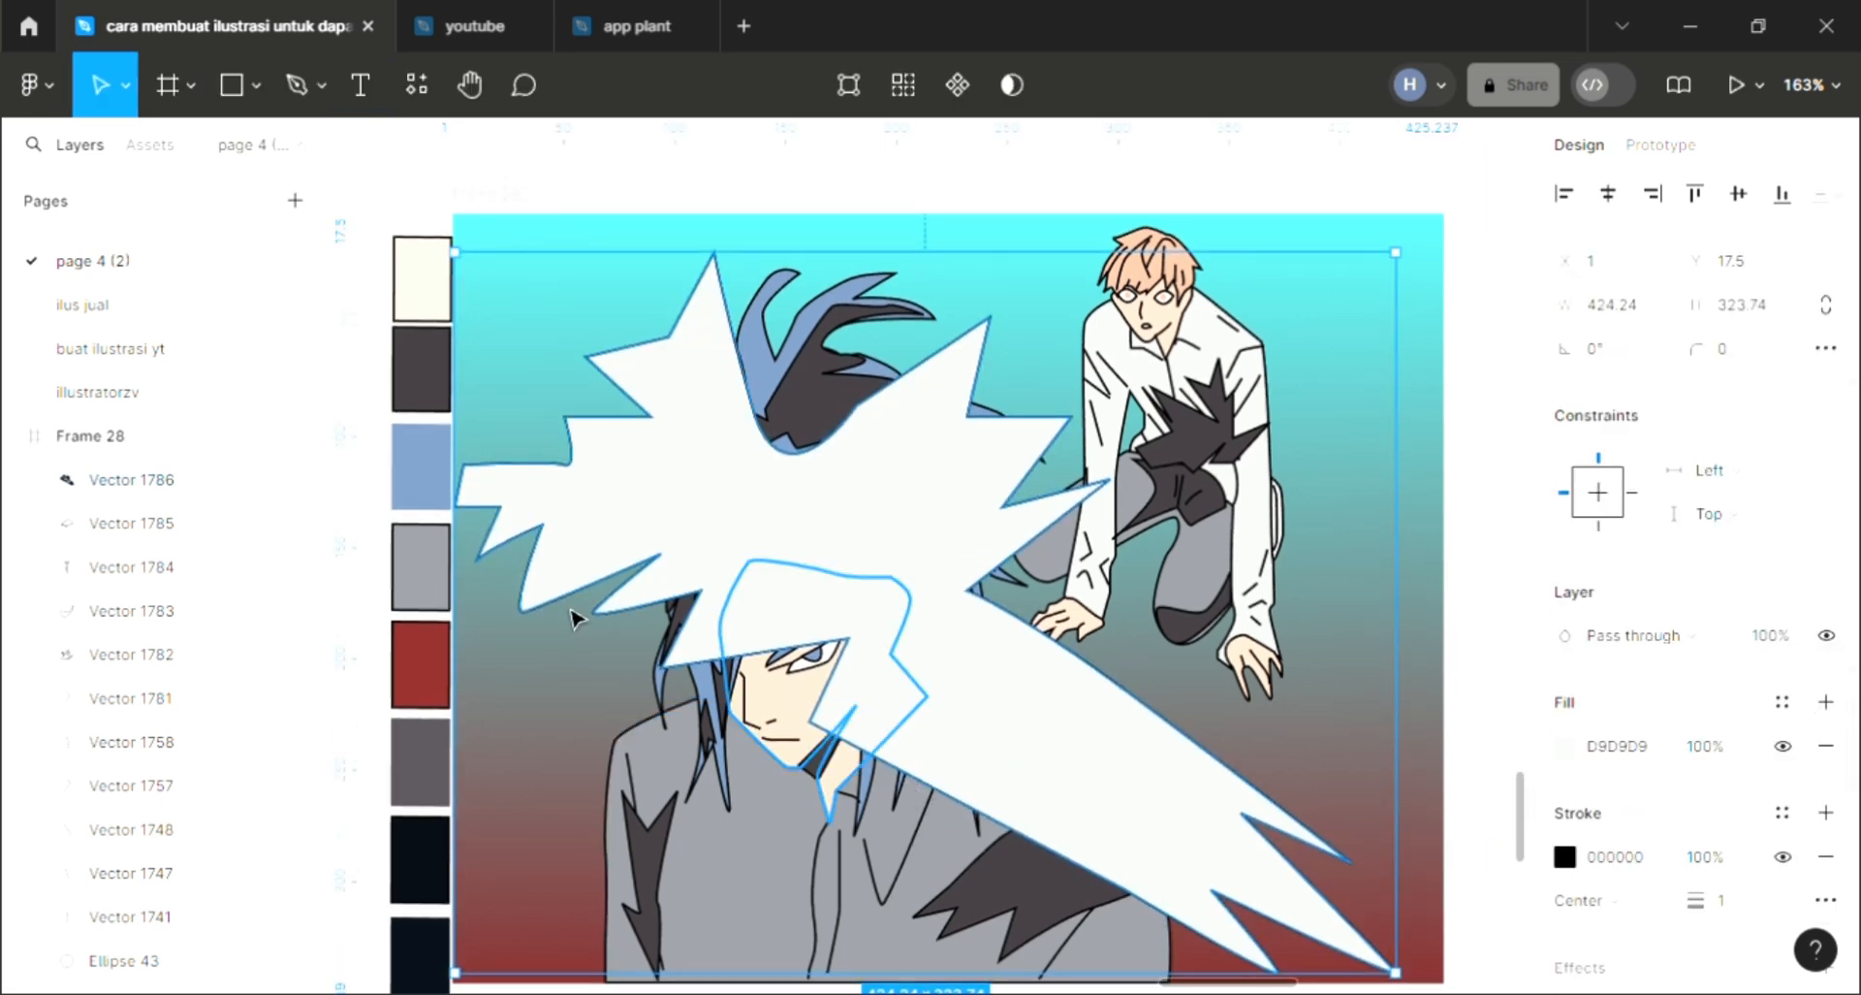
key(i)
click(433, 511)
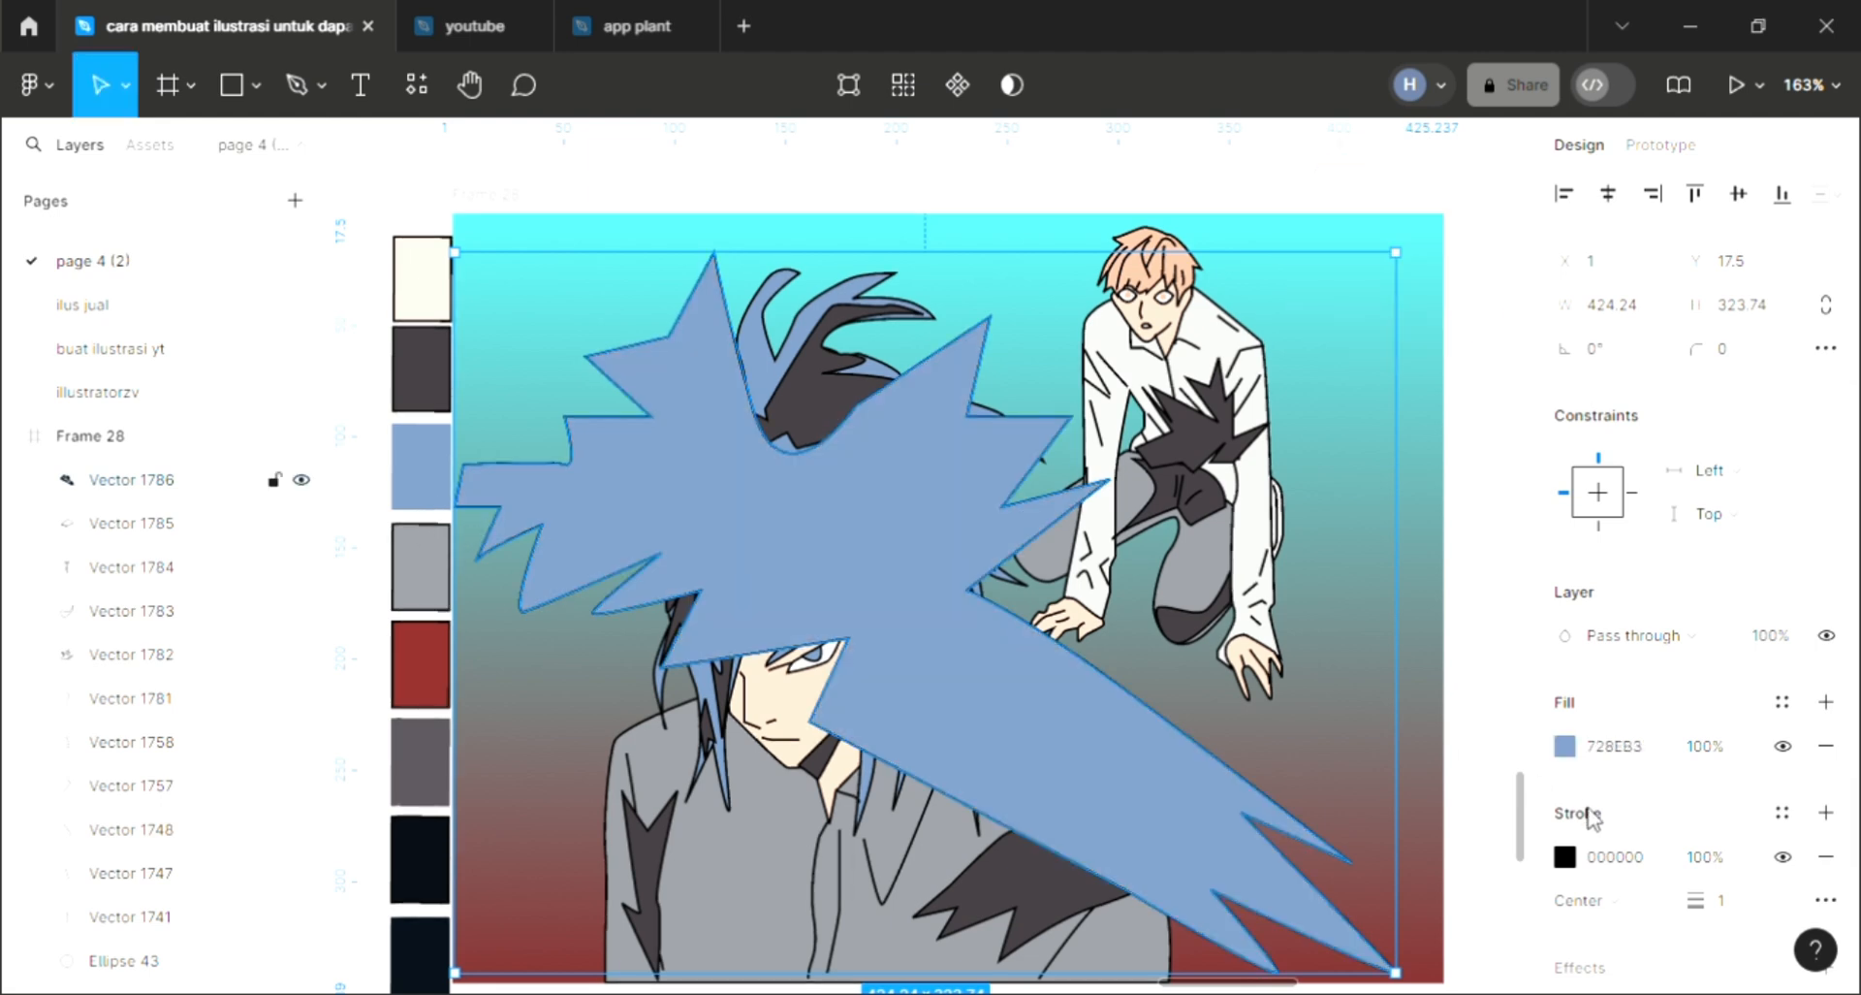
Lighten the jagged shape's fill to pale blue ABC9F0.
click(1565, 745)
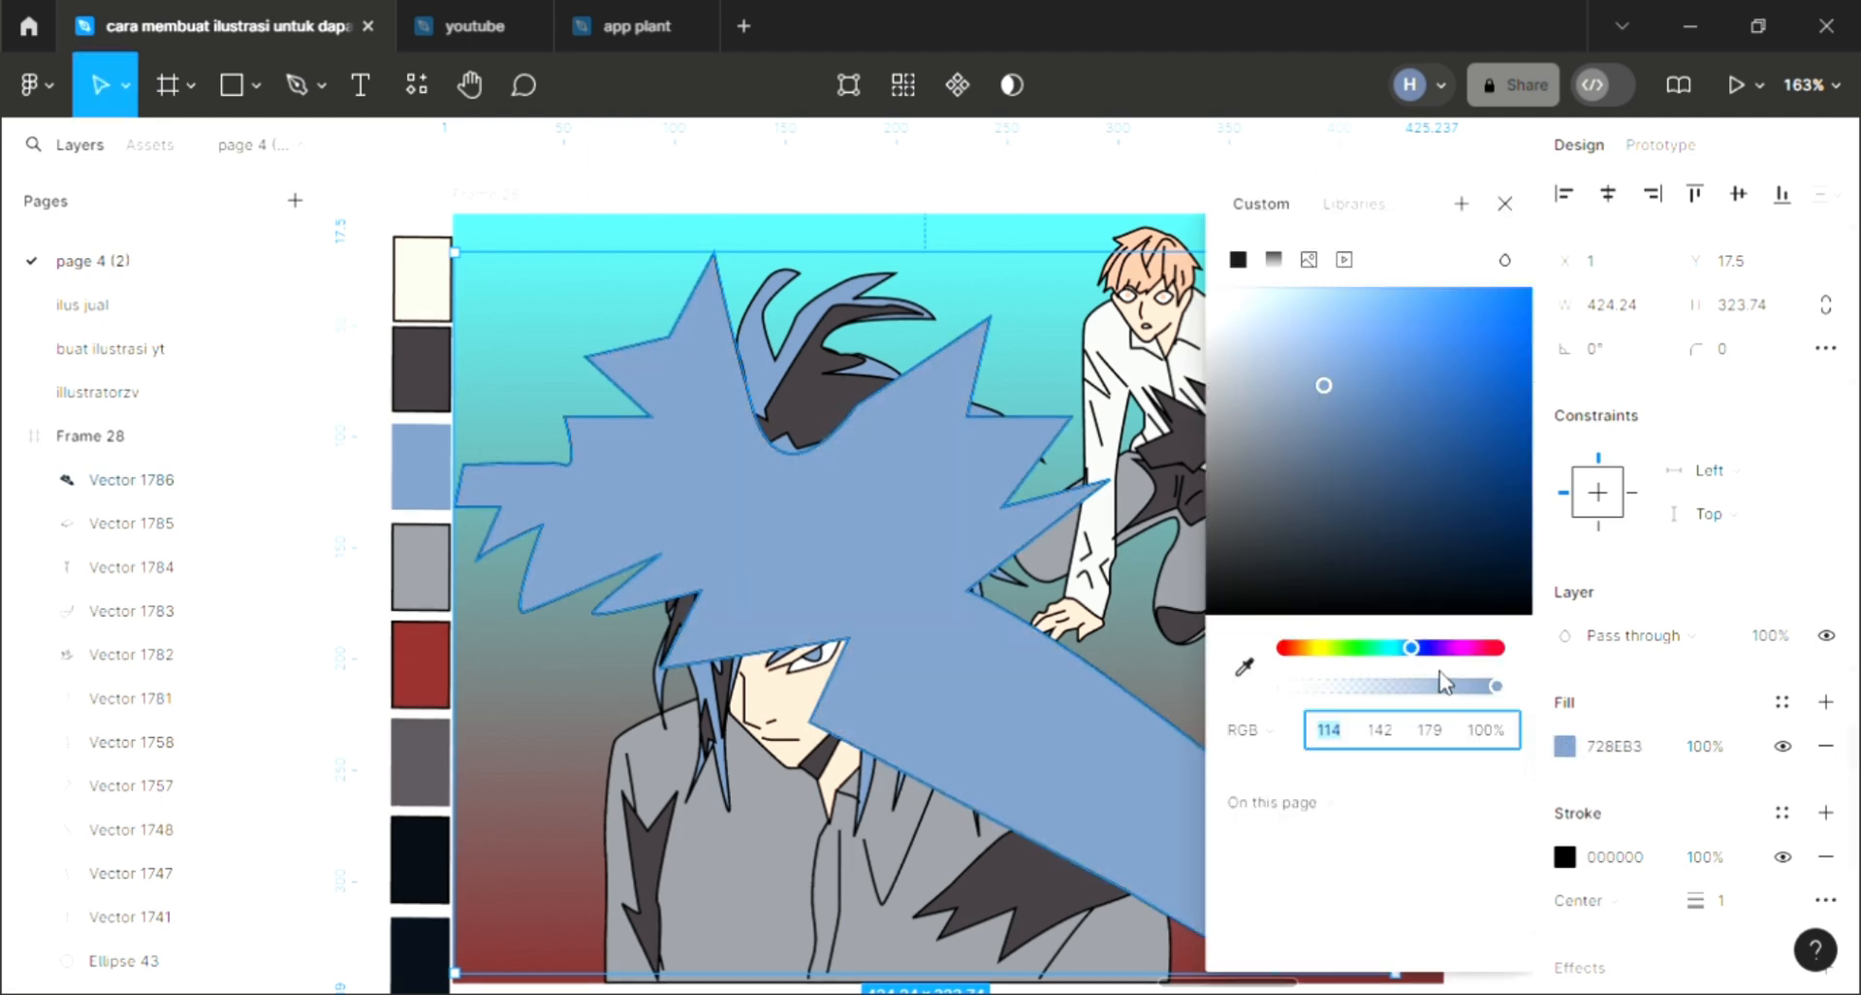
click(1318, 313)
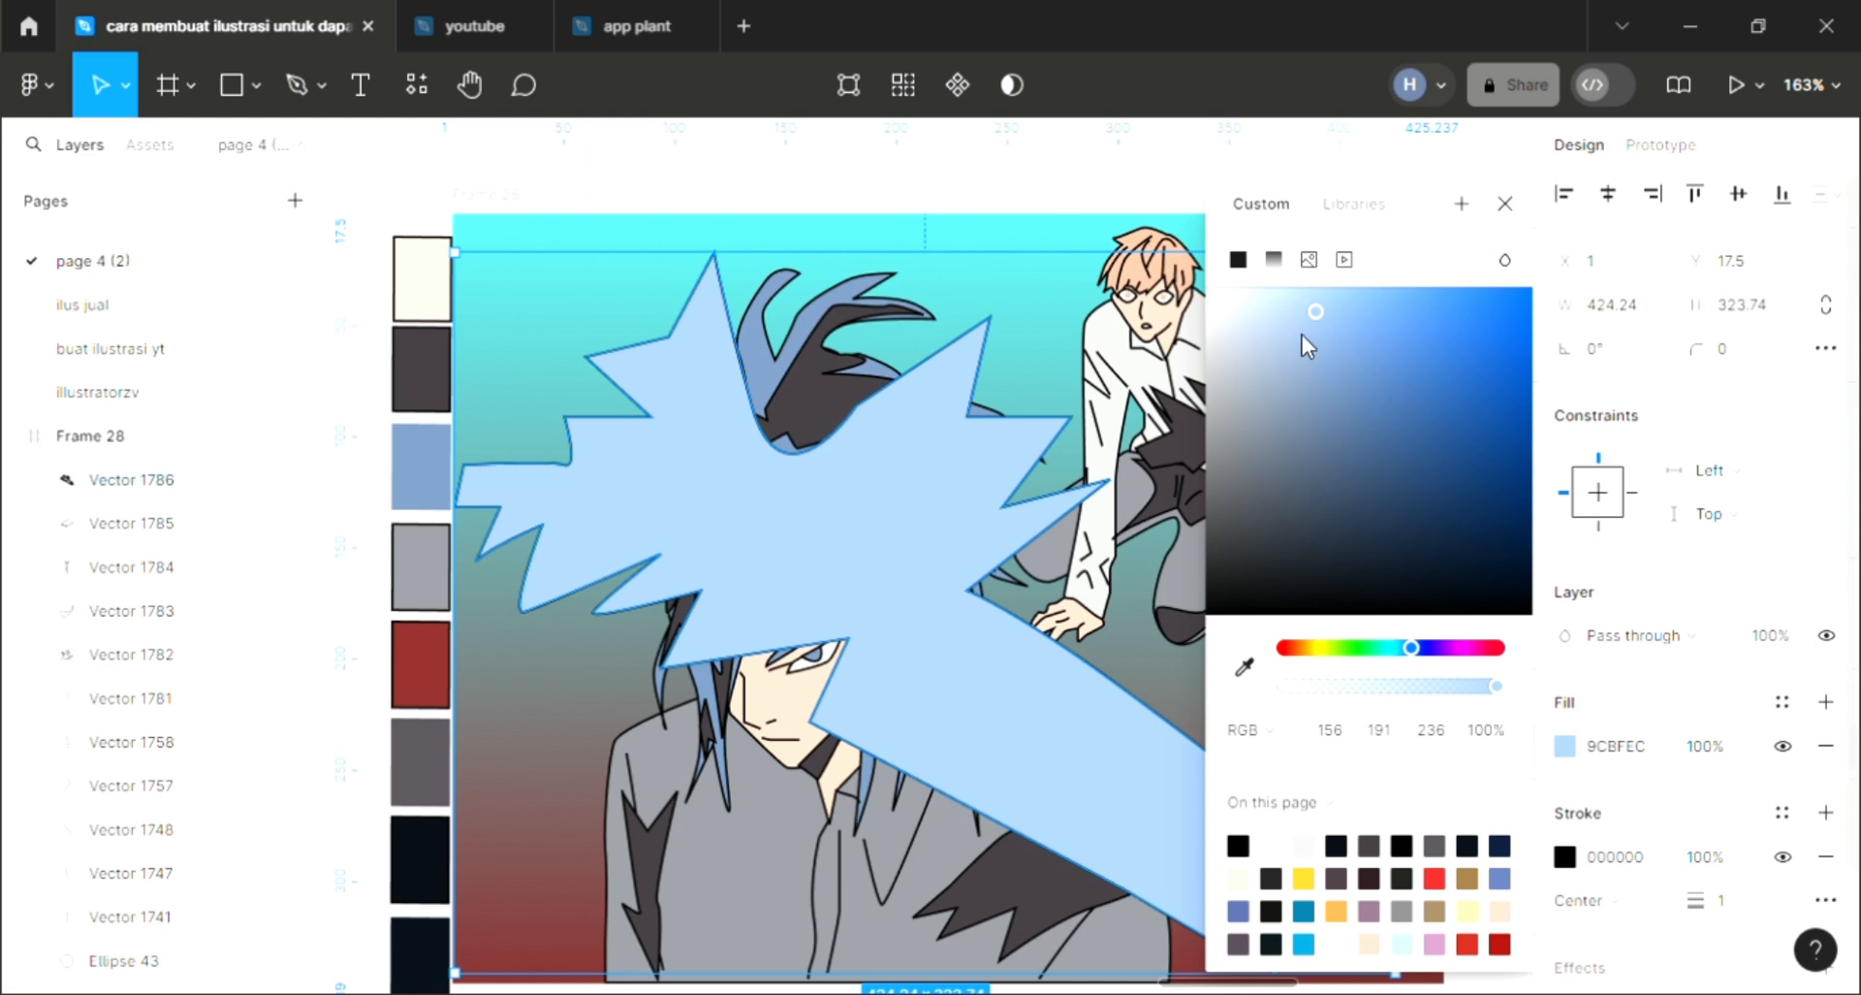
click(1300, 307)
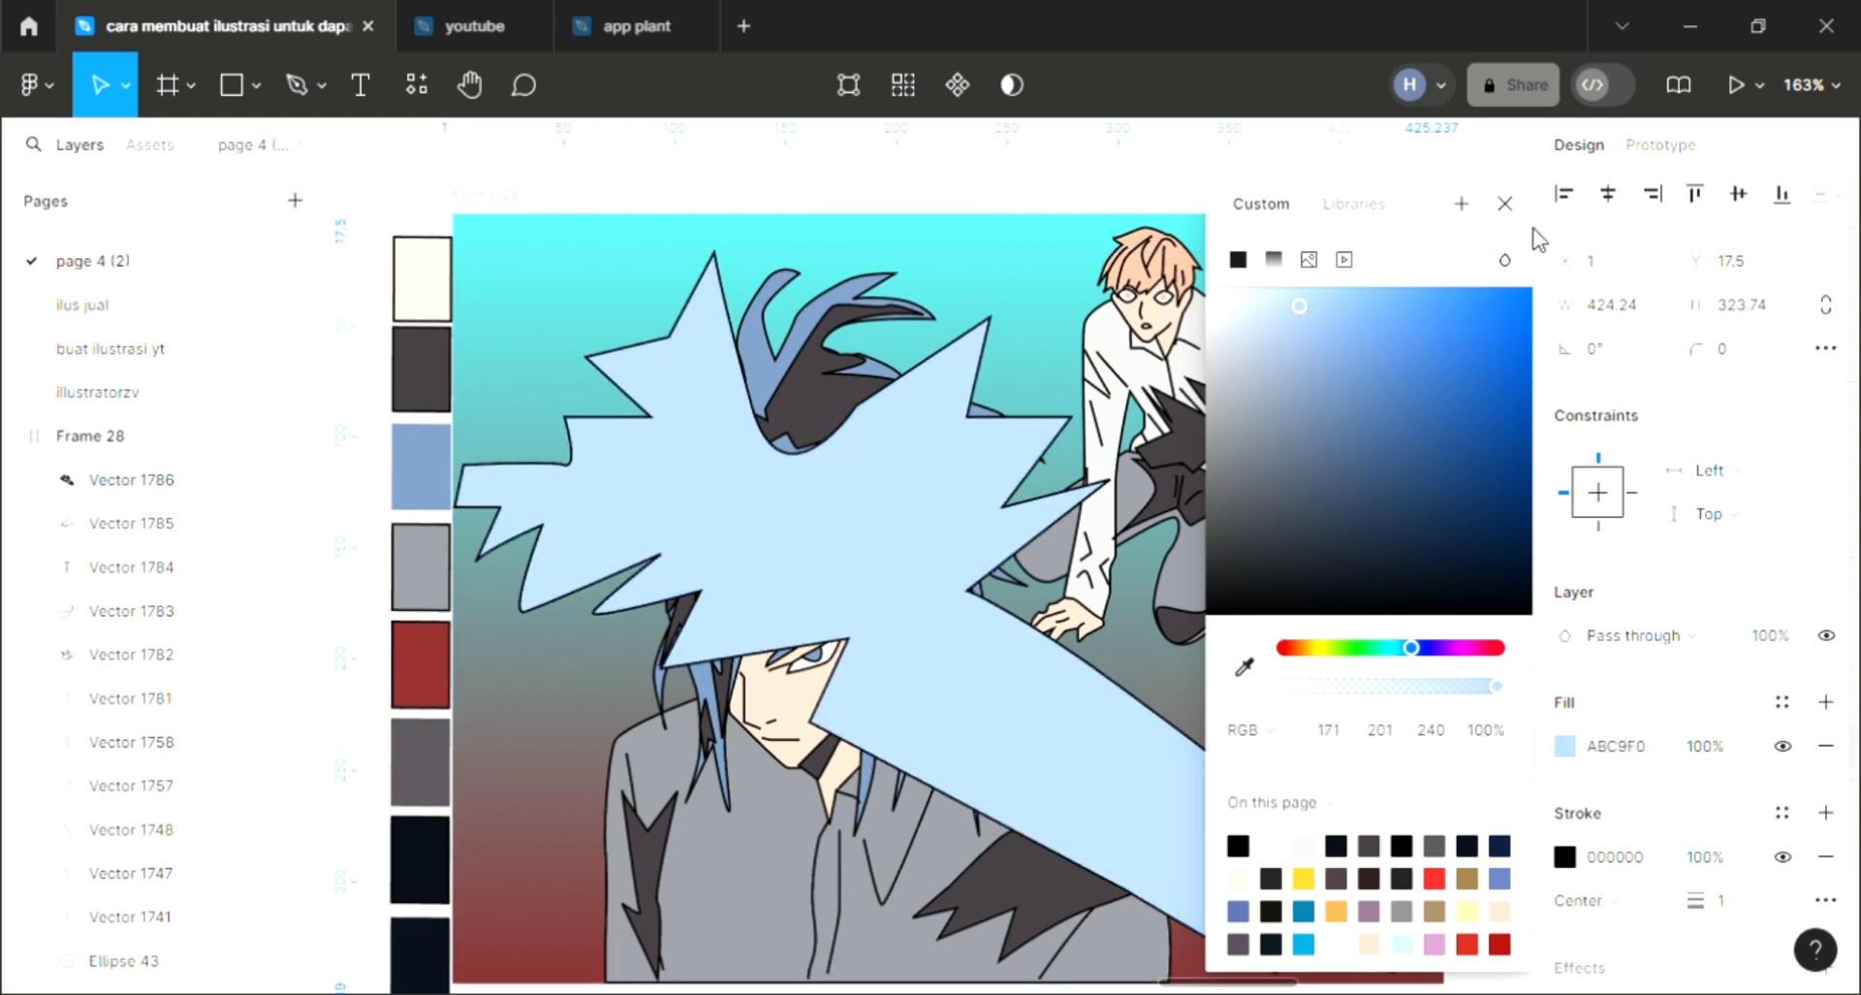
click(1506, 205)
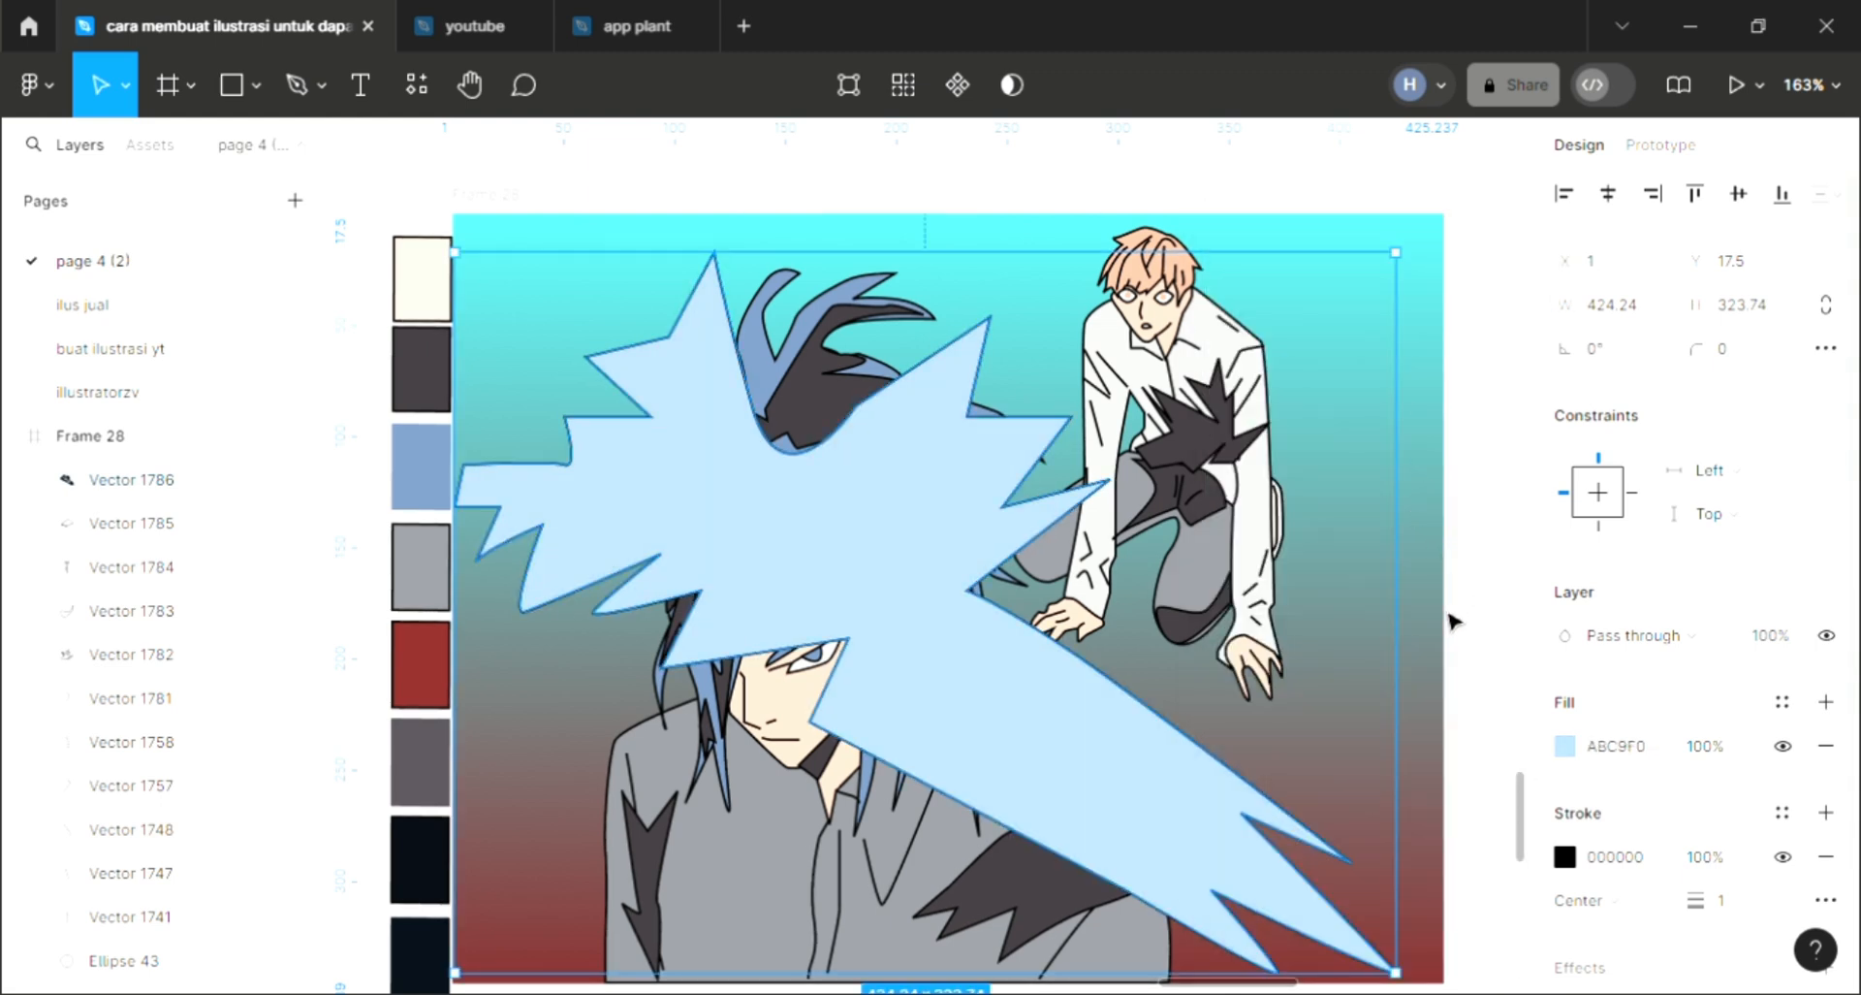
Send the pale blue jagged shape behind both figures and deselect it.
key(ctrl+shift+bracketleft)
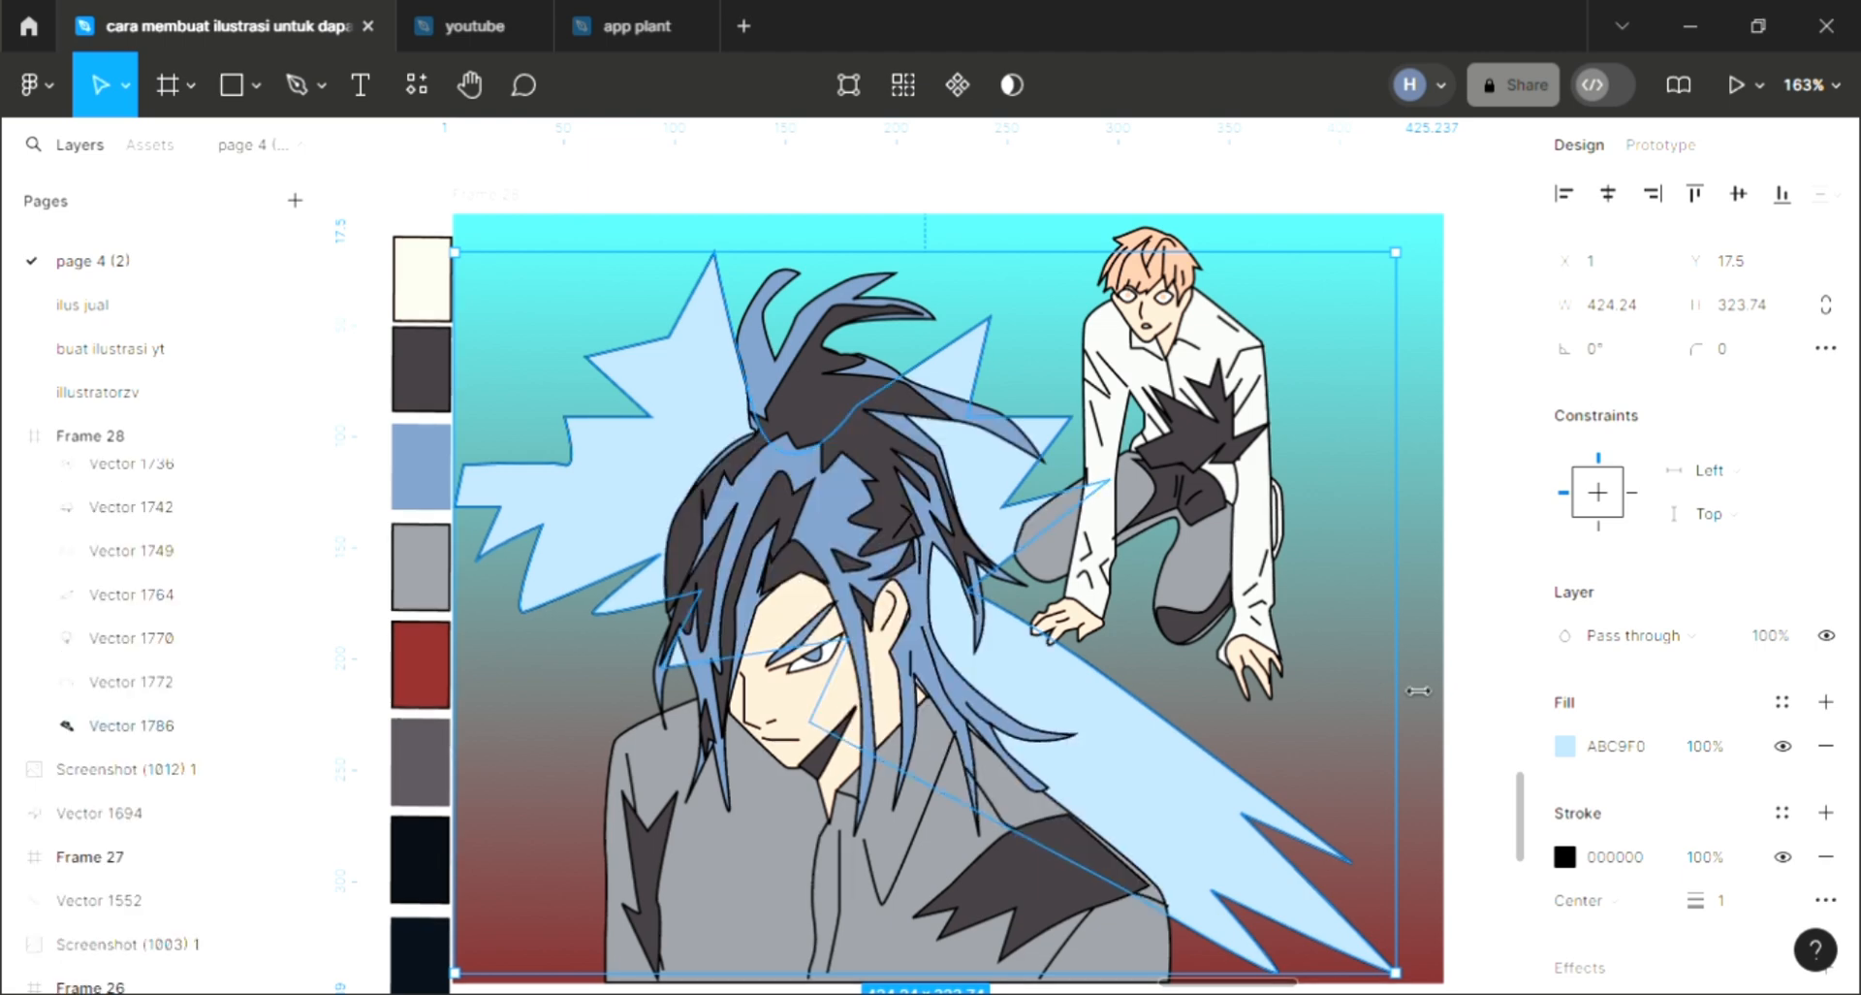
click(1366, 672)
scroll(1163, 572, down, 1)
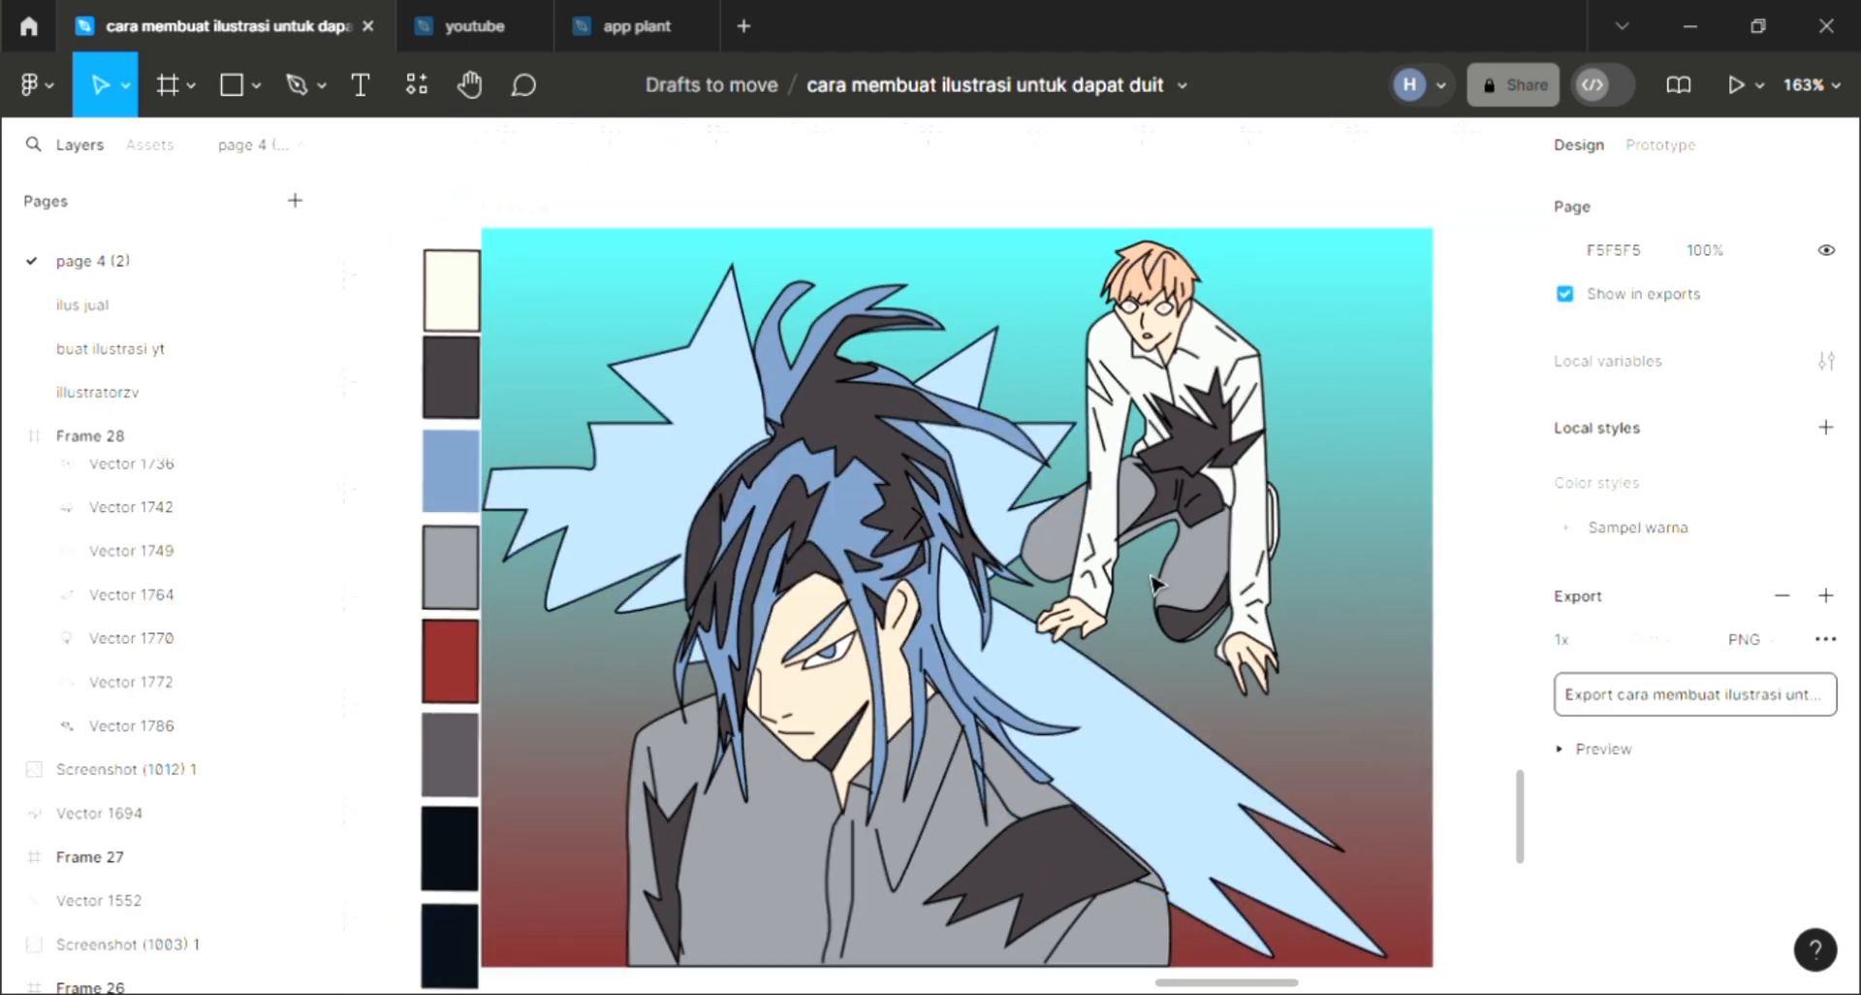
Resize the pale blue jagged shape by its corners to about 452 × 427, extending it past the frame's upper, left and lower edges.
double_click(665, 613)
key(Escape)
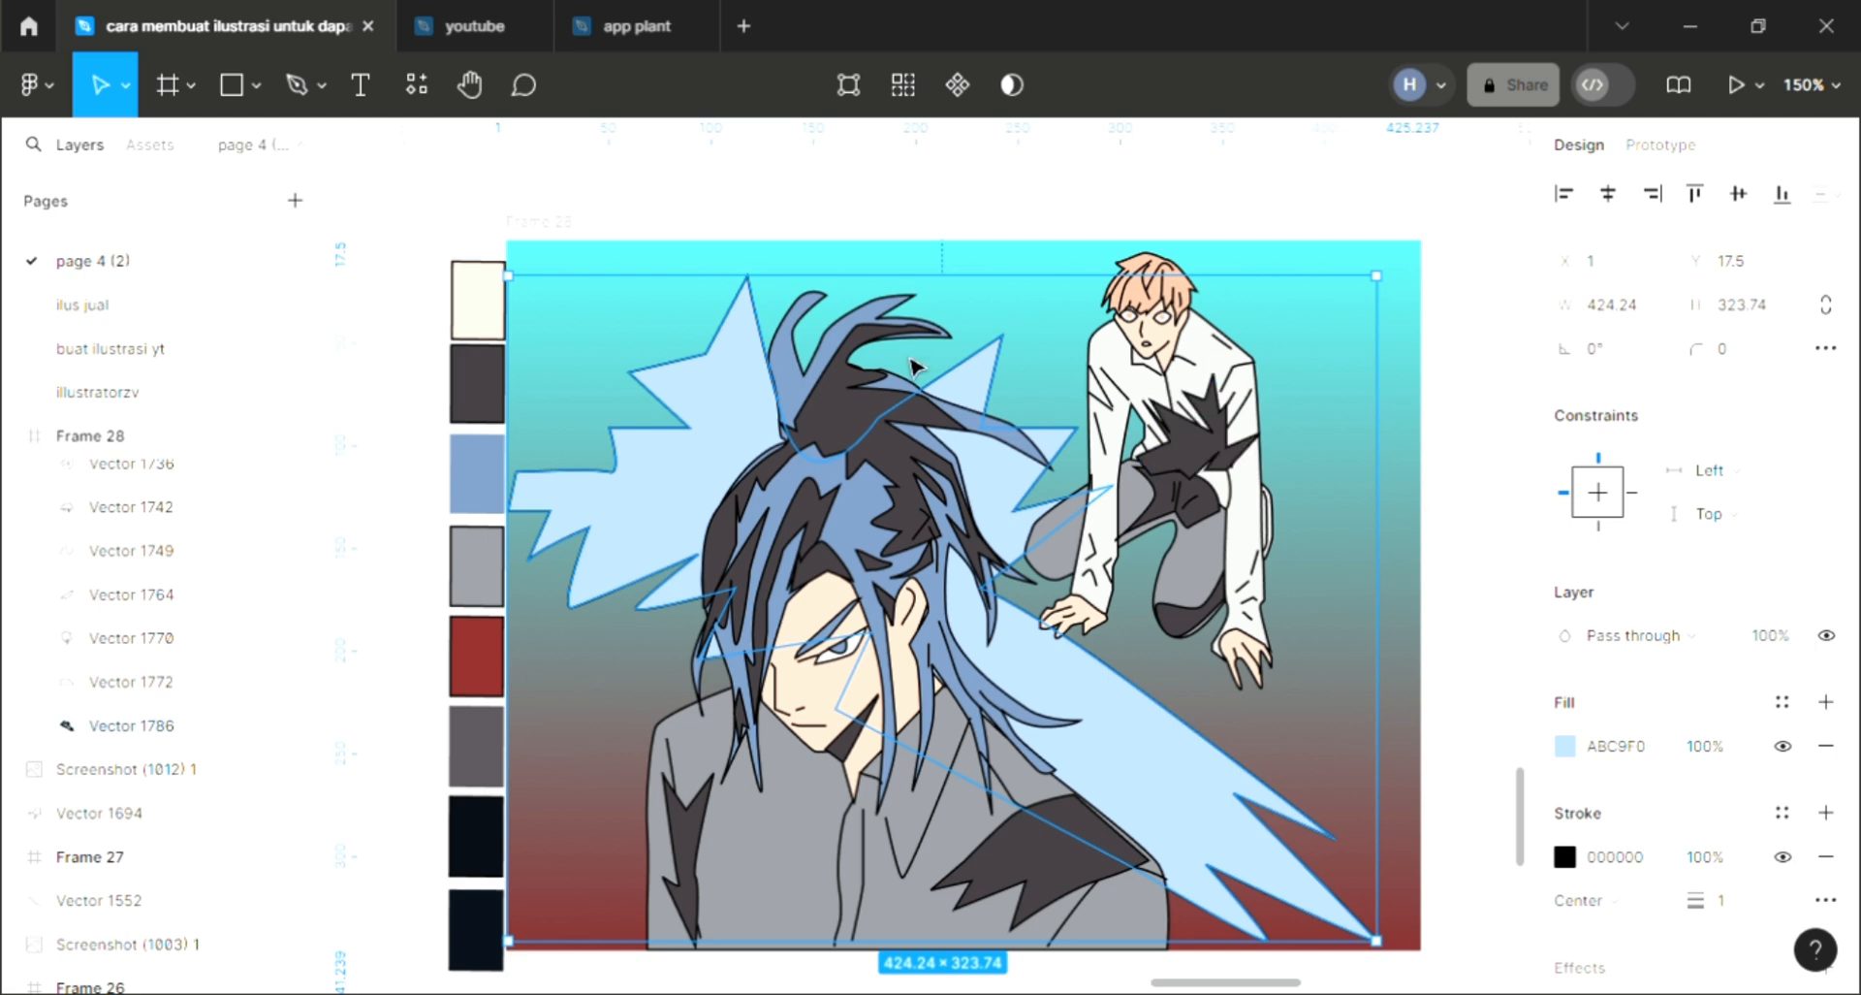
drag(521, 974, 557, 734)
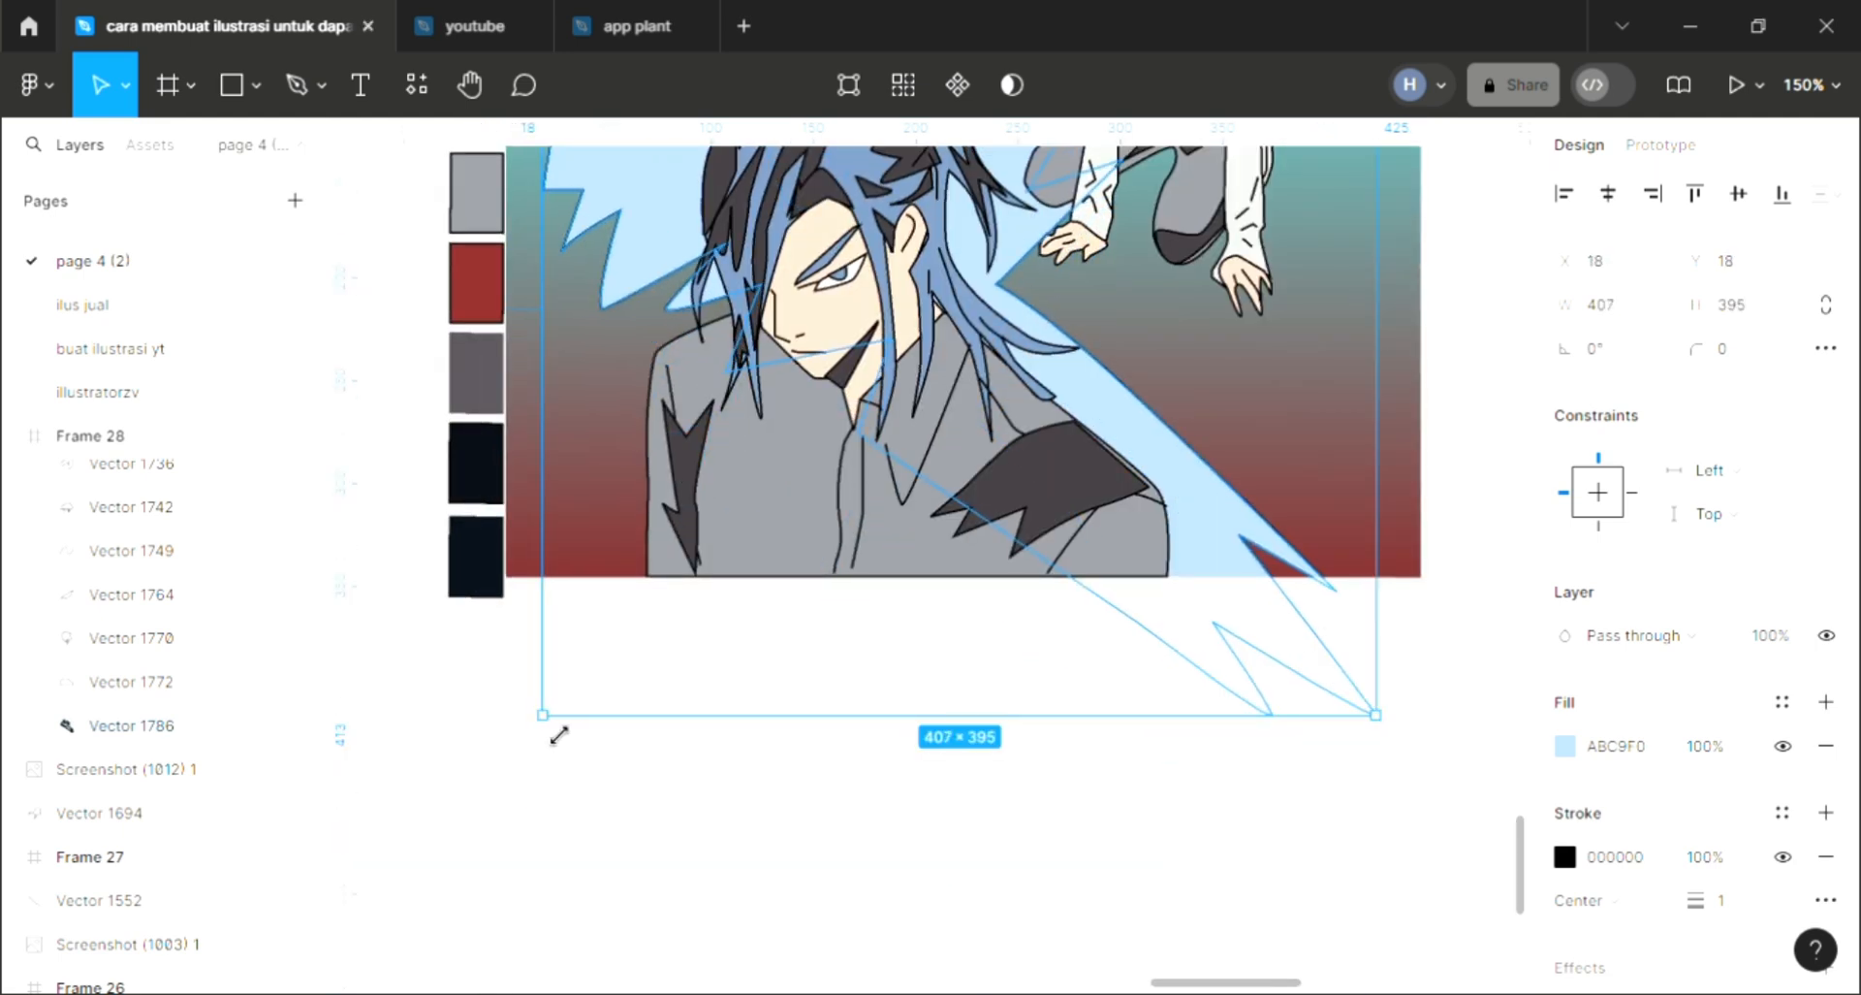
scroll(823, 776, up, 3)
scroll(817, 776, up, 4)
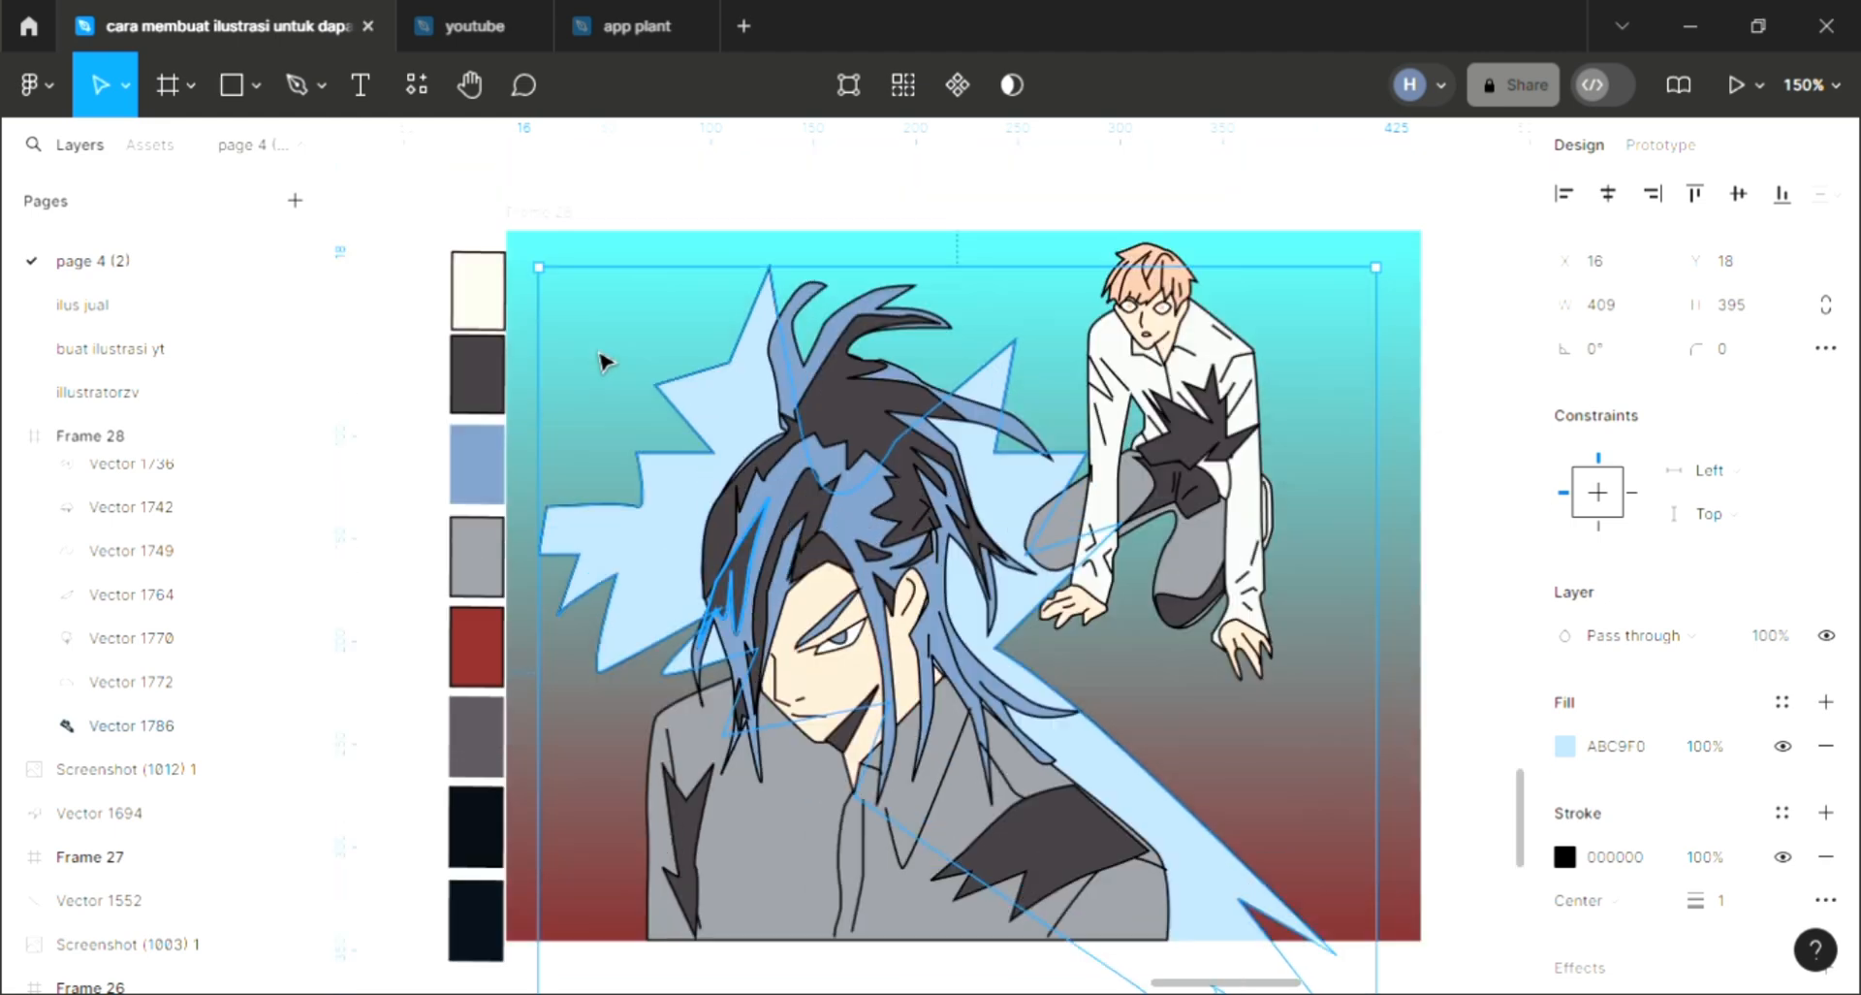
drag(560, 284, 518, 244)
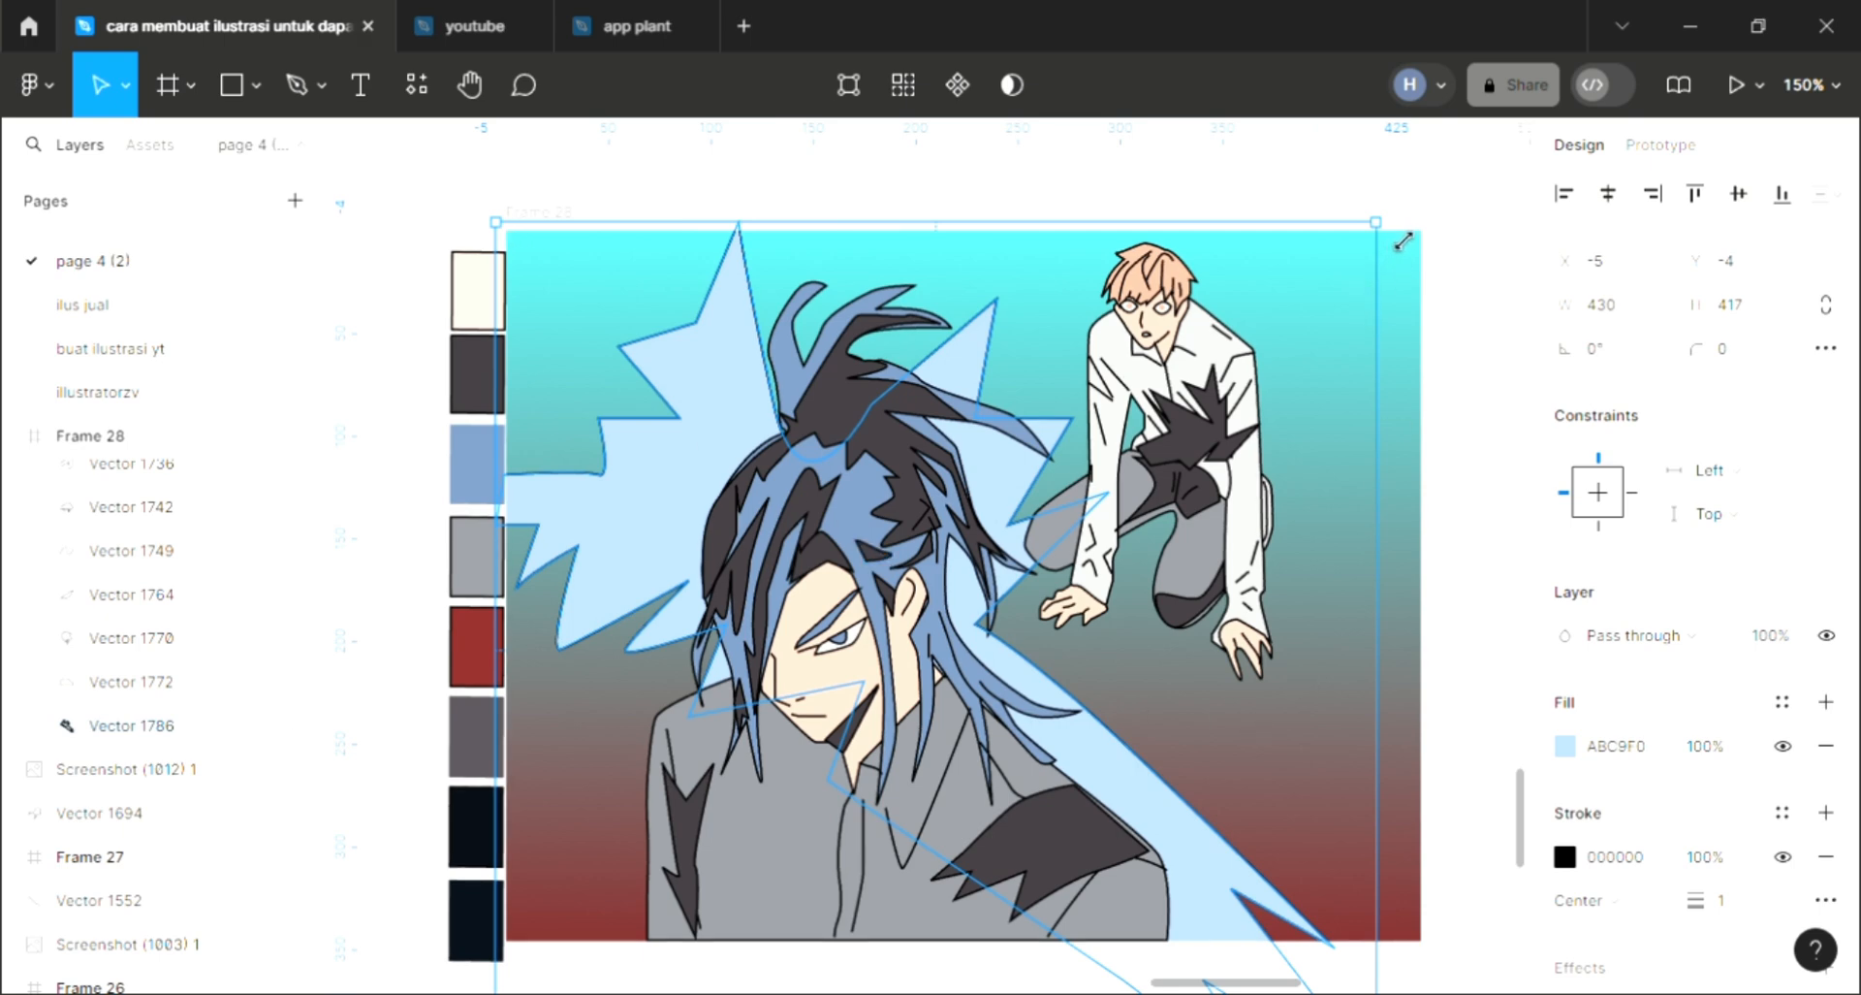
drag(1403, 242, 1442, 221)
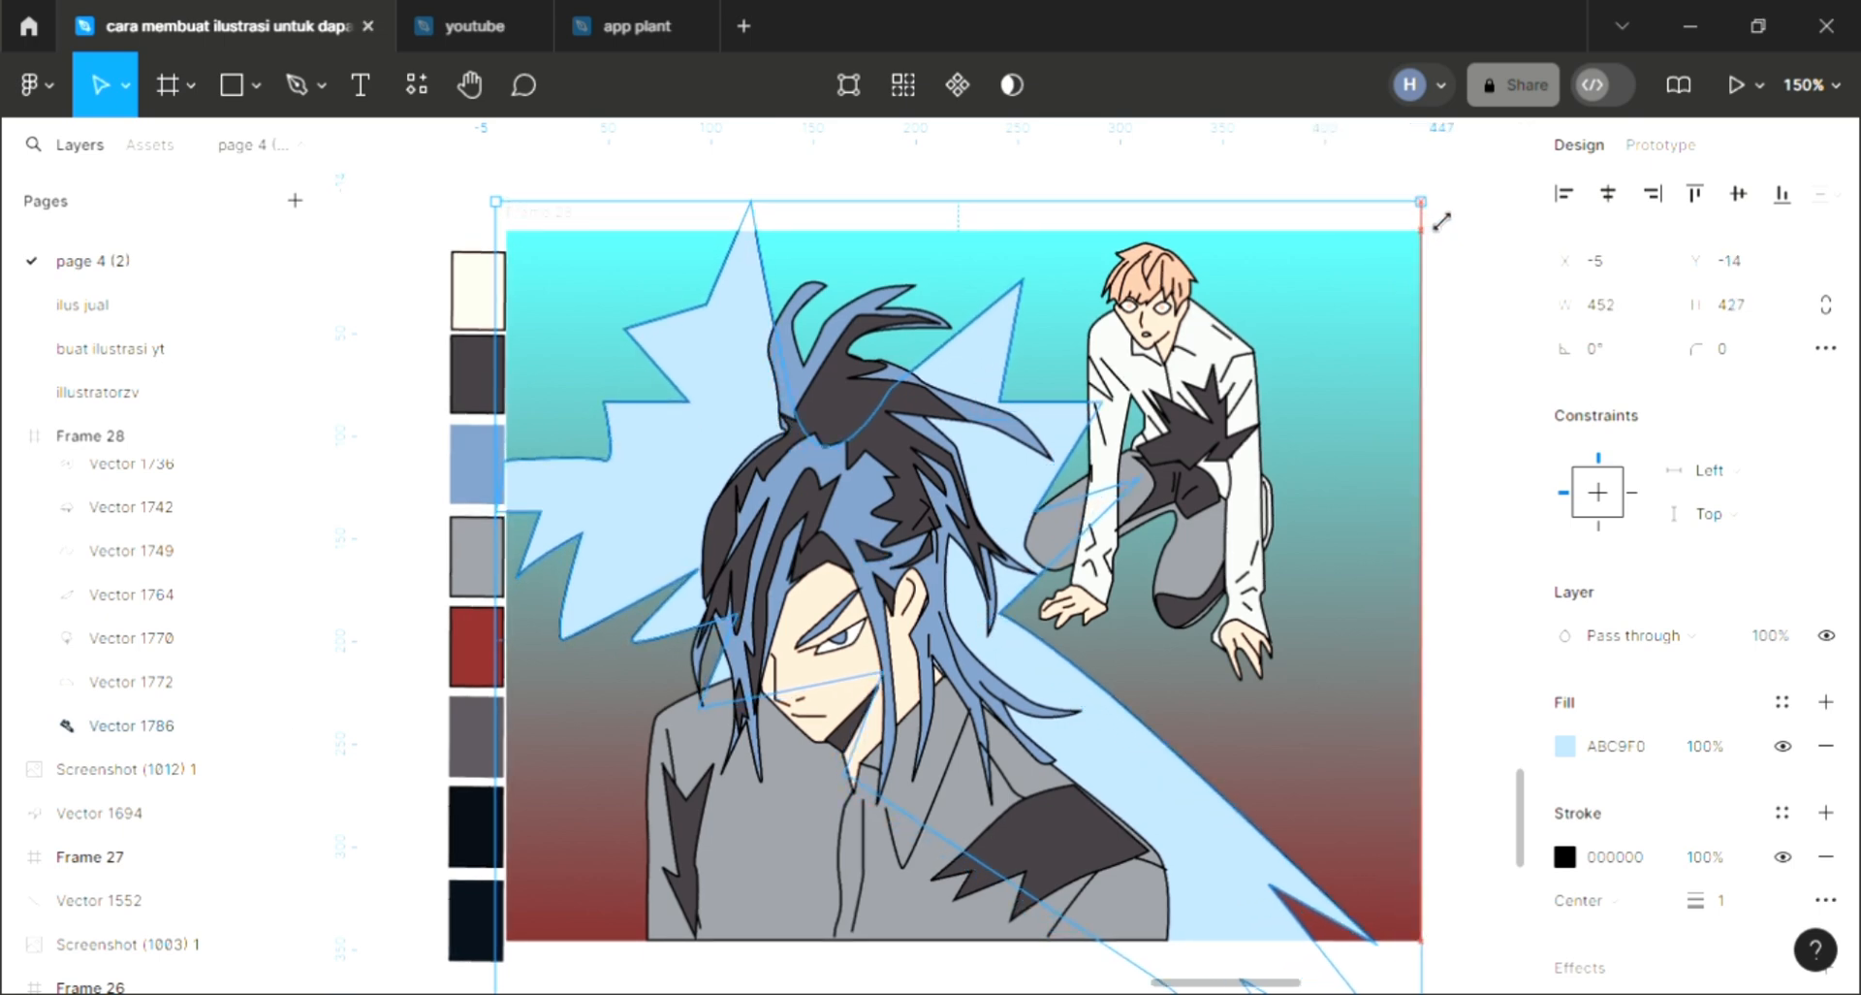
Select Frame 28 and move it slightly down and to the right, away from the colour swatches beside it.
click(1473, 620)
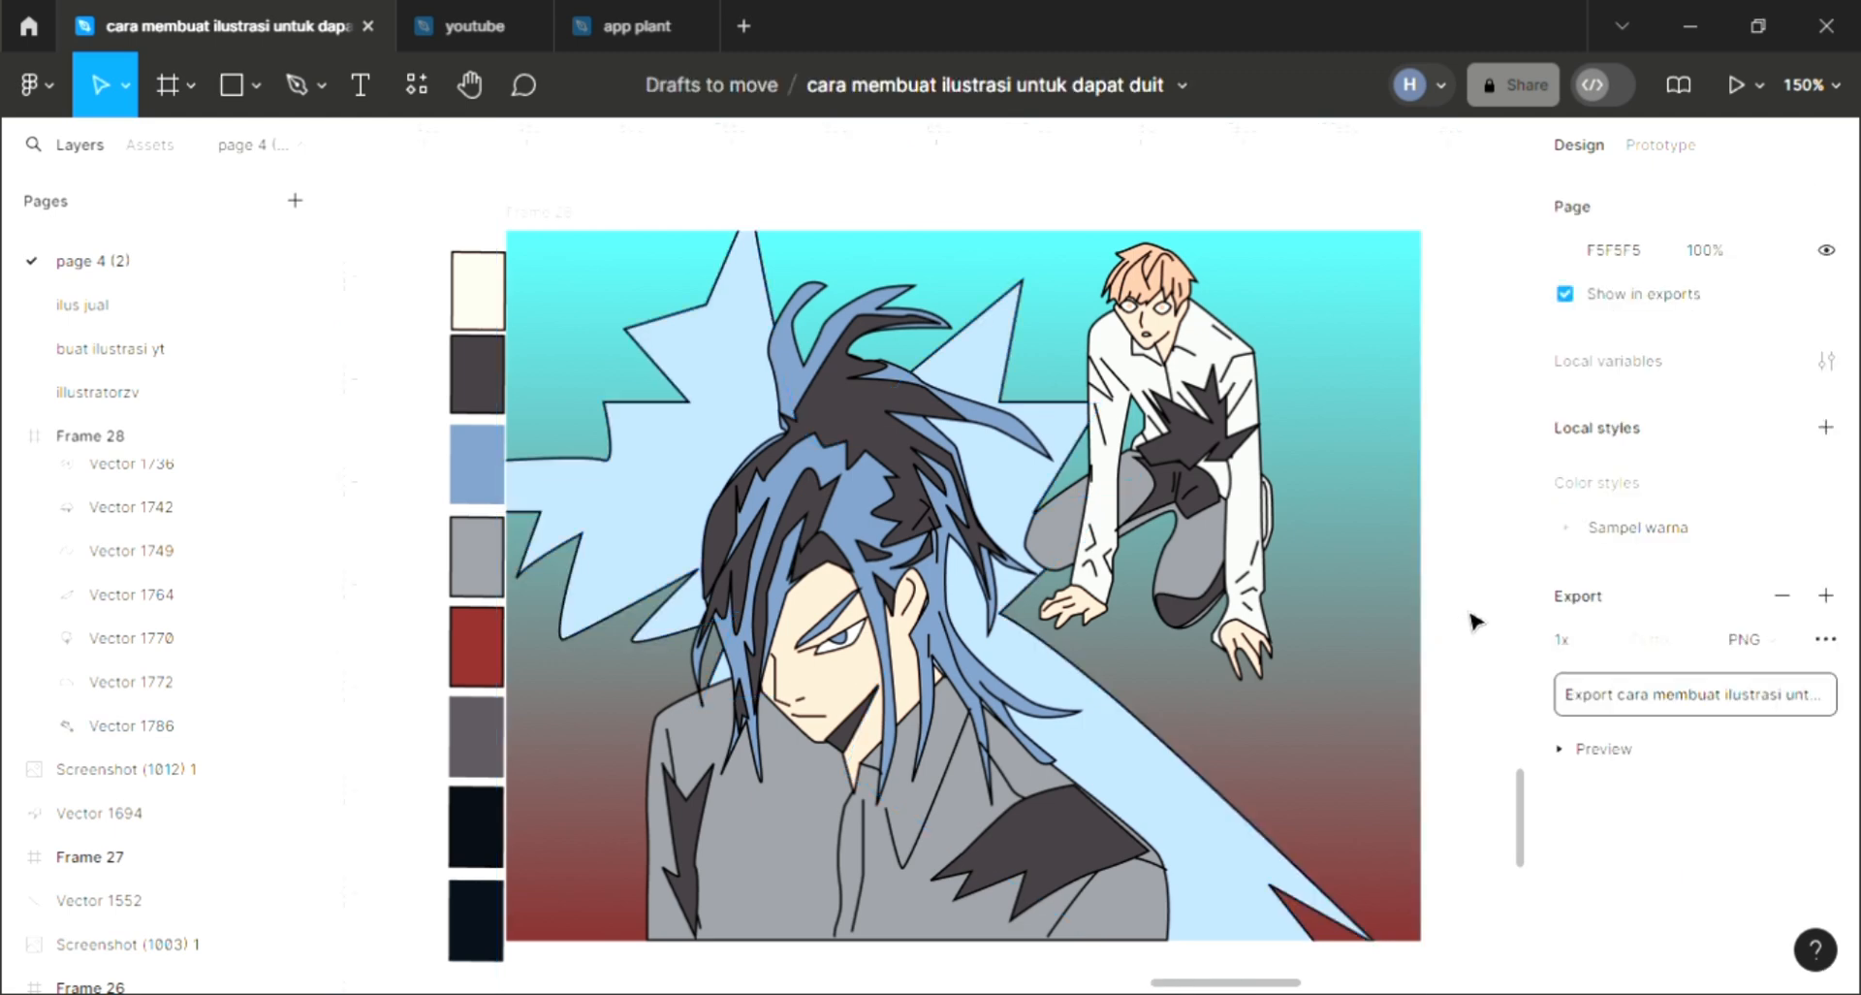
click(1163, 761)
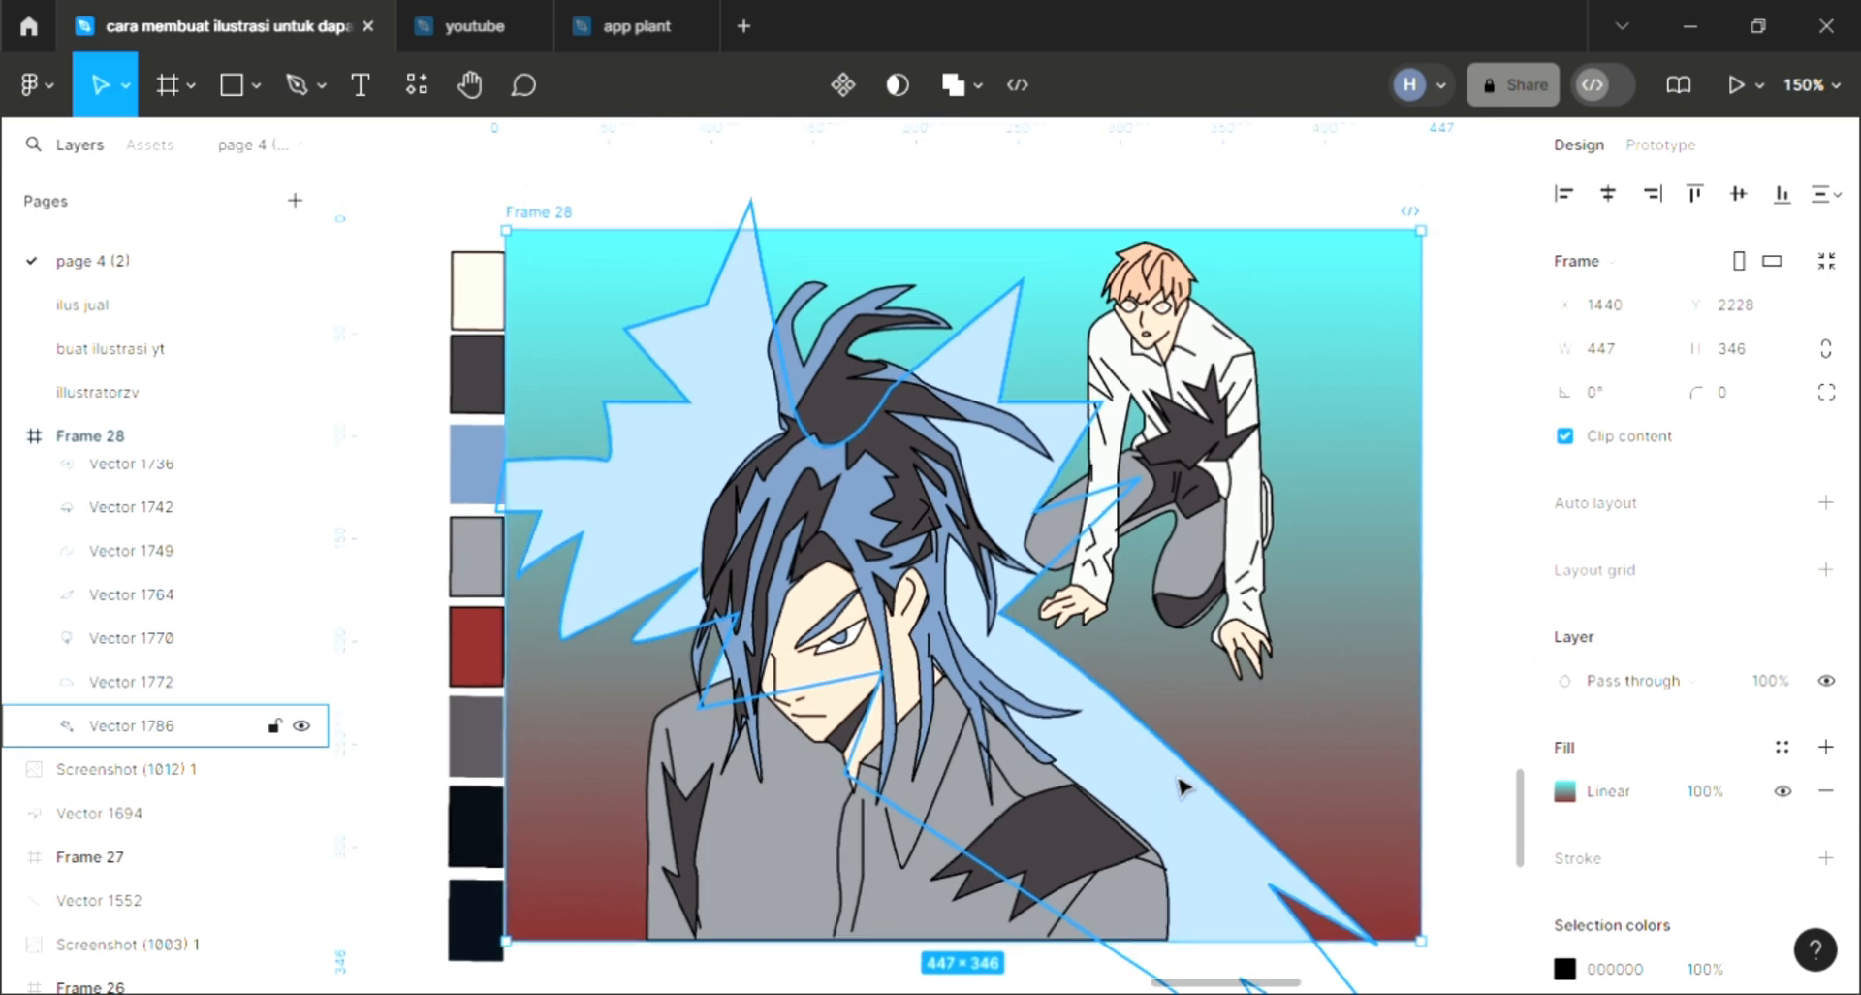
click(1411, 567)
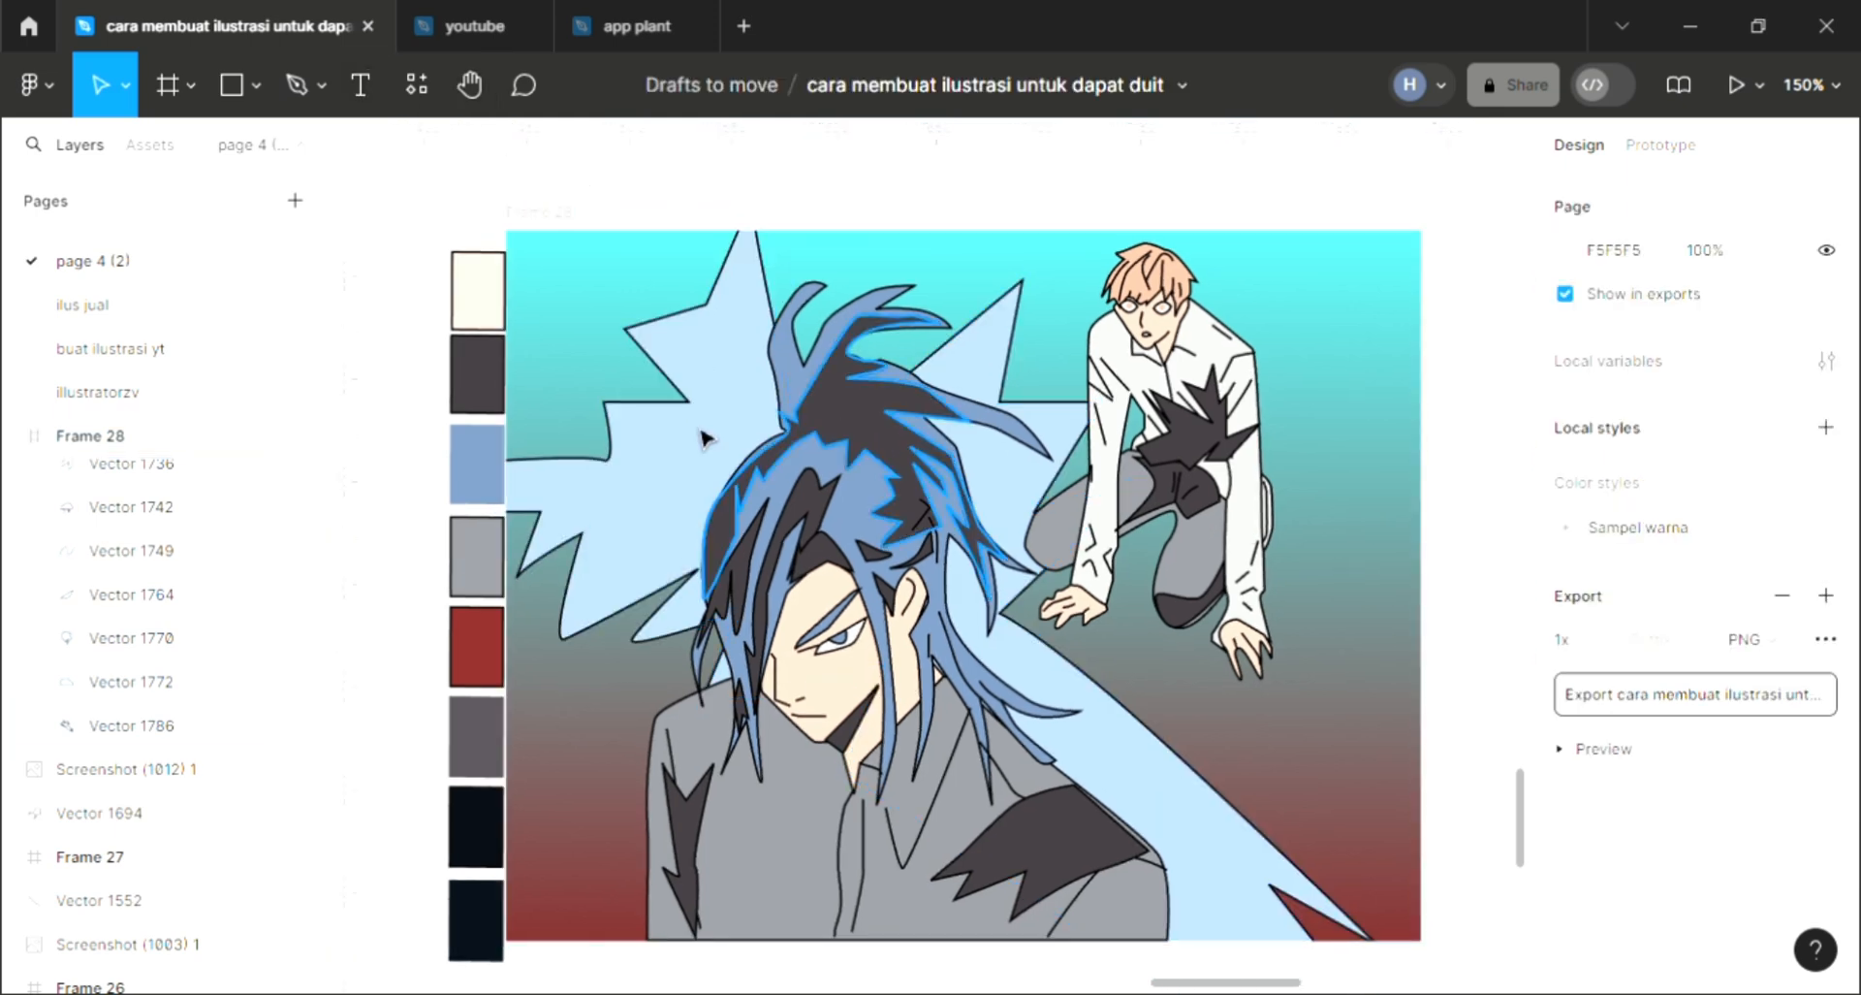
click(681, 462)
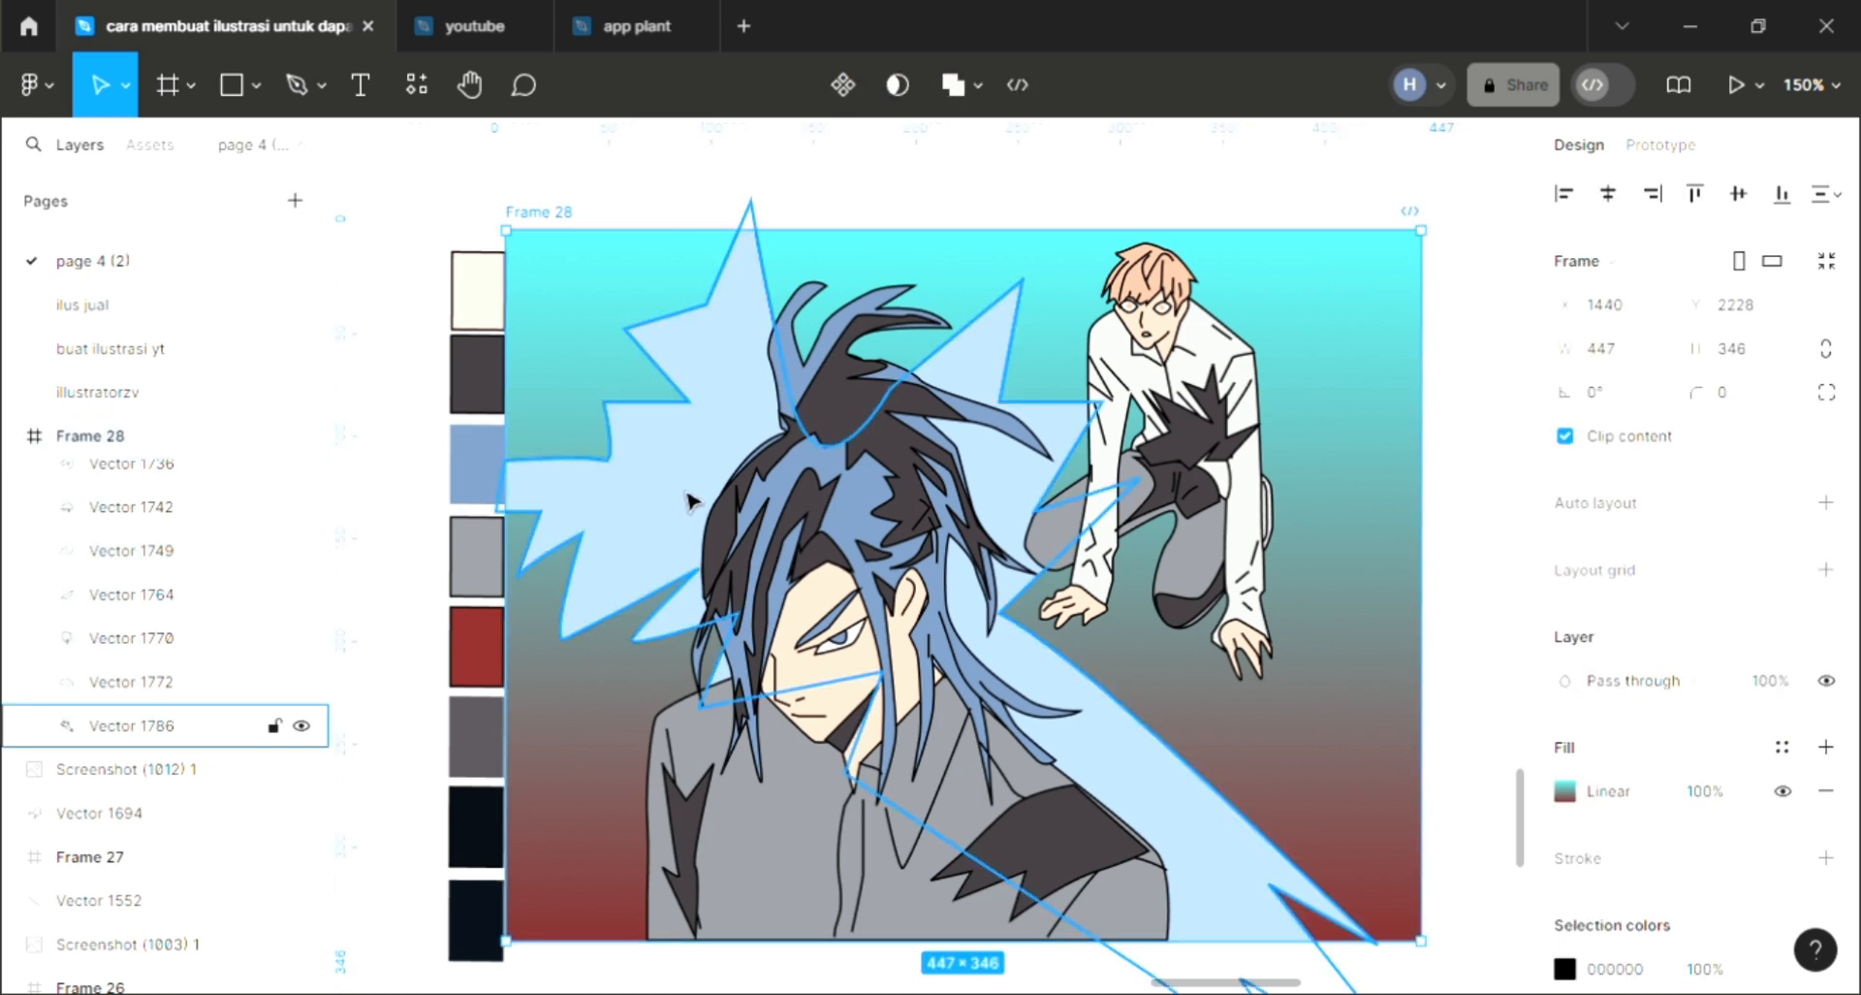
mouse_move(688, 499)
mouse_down()
mouse_move(657, 503)
mouse_move(689, 533)
mouse_up()
click(918, 225)
Draw short black detail lines inside both ears of the kneeling figure with the Pen tool, the one in the right-hand ear about 2 × 4.
scroll(981, 315, down, 1)
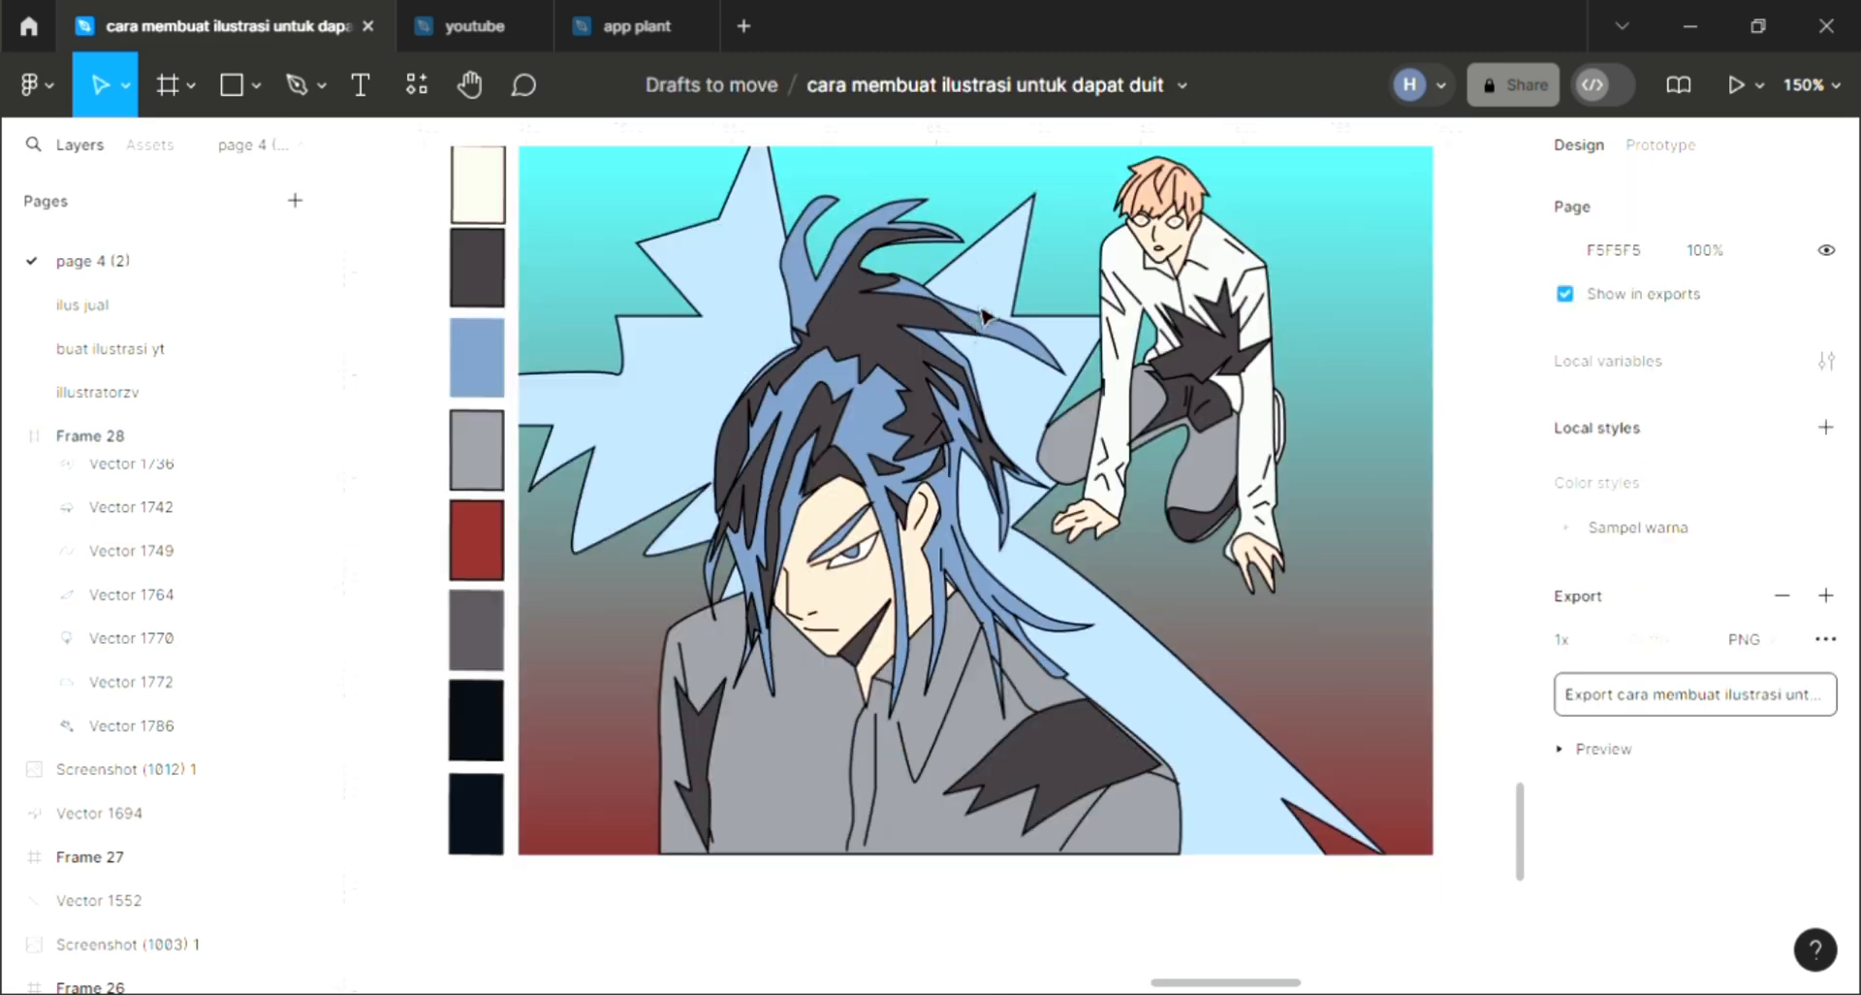
scroll(982, 315, up, 3)
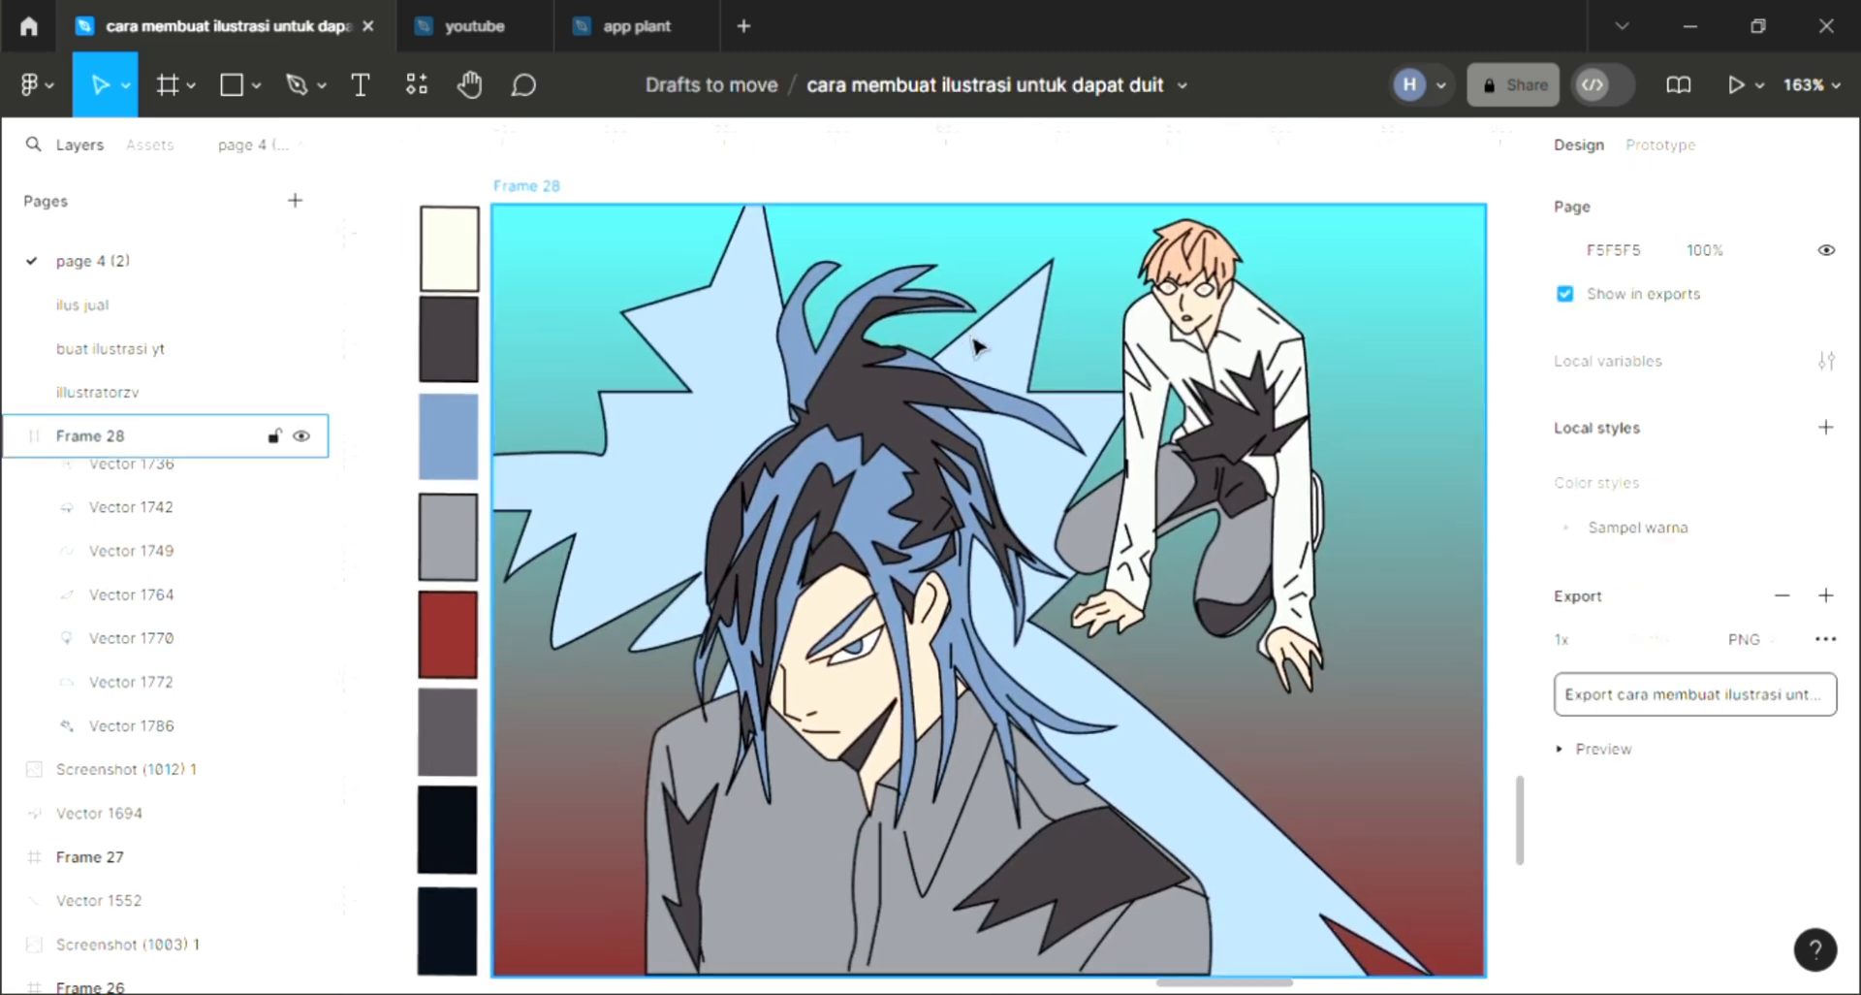
scroll(977, 345, left, 1)
scroll(1232, 437, down, 1)
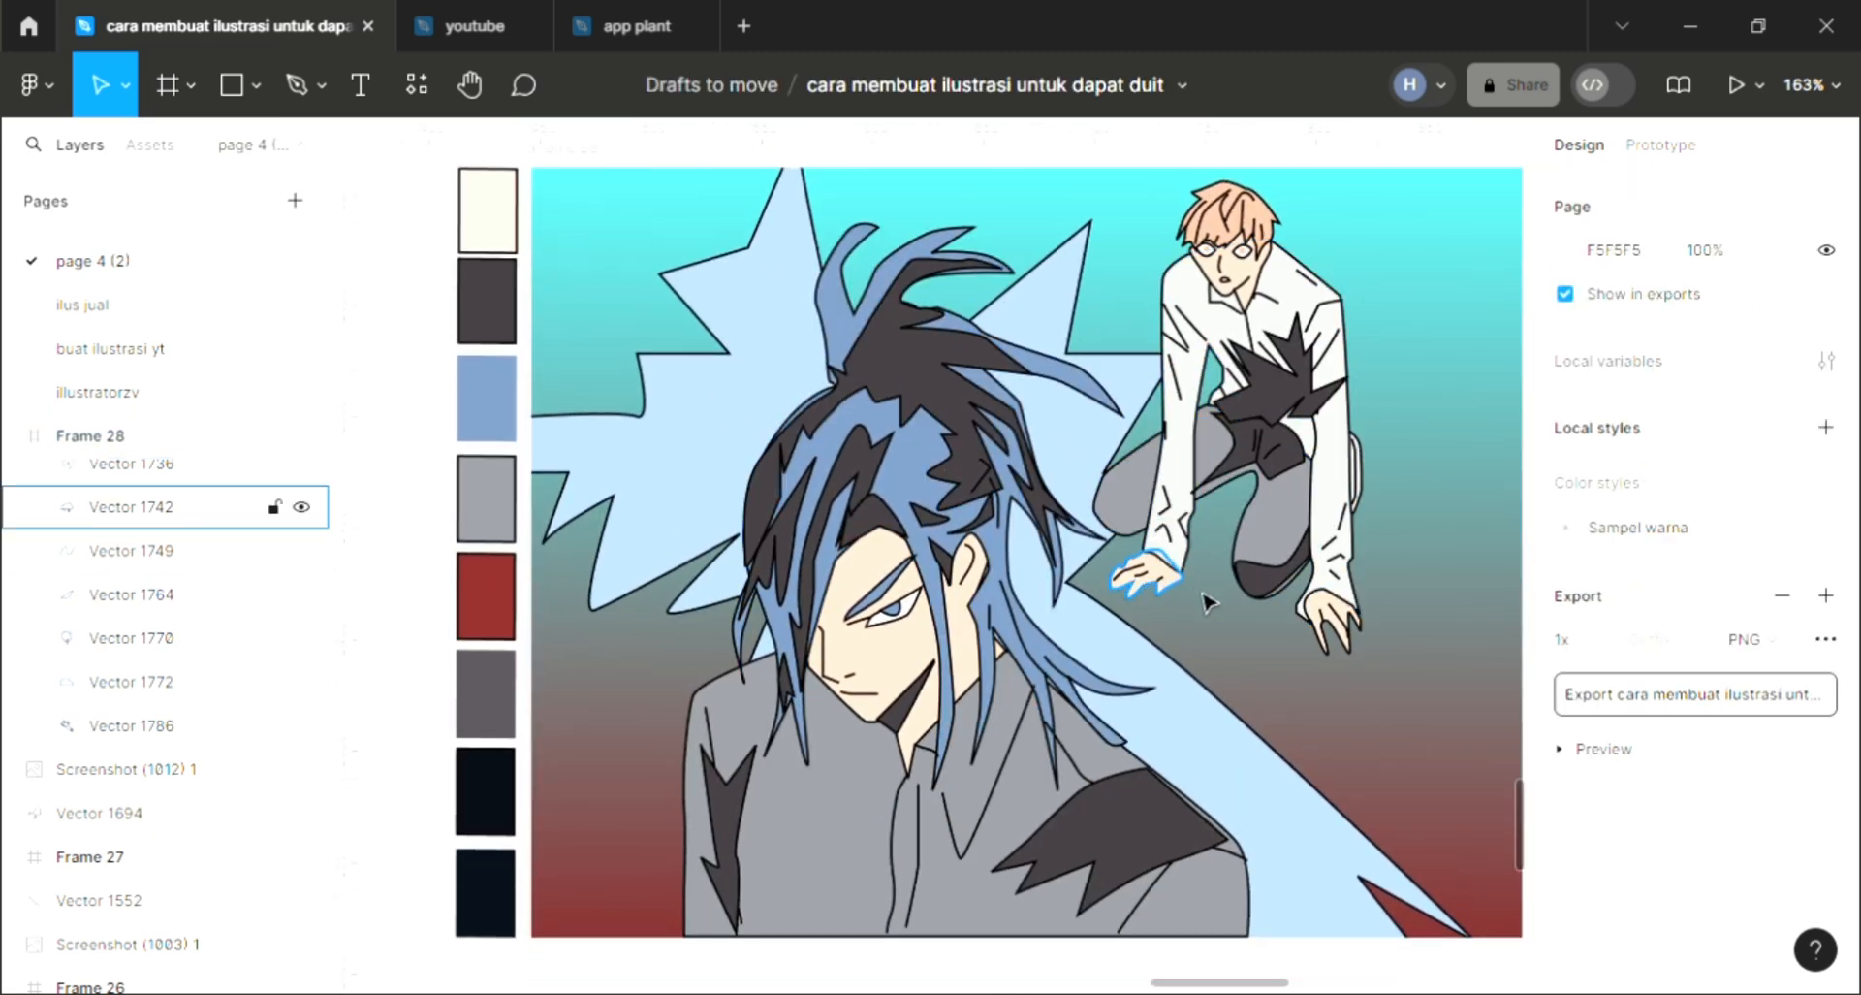
scroll(1207, 604, right, 1)
click(297, 84)
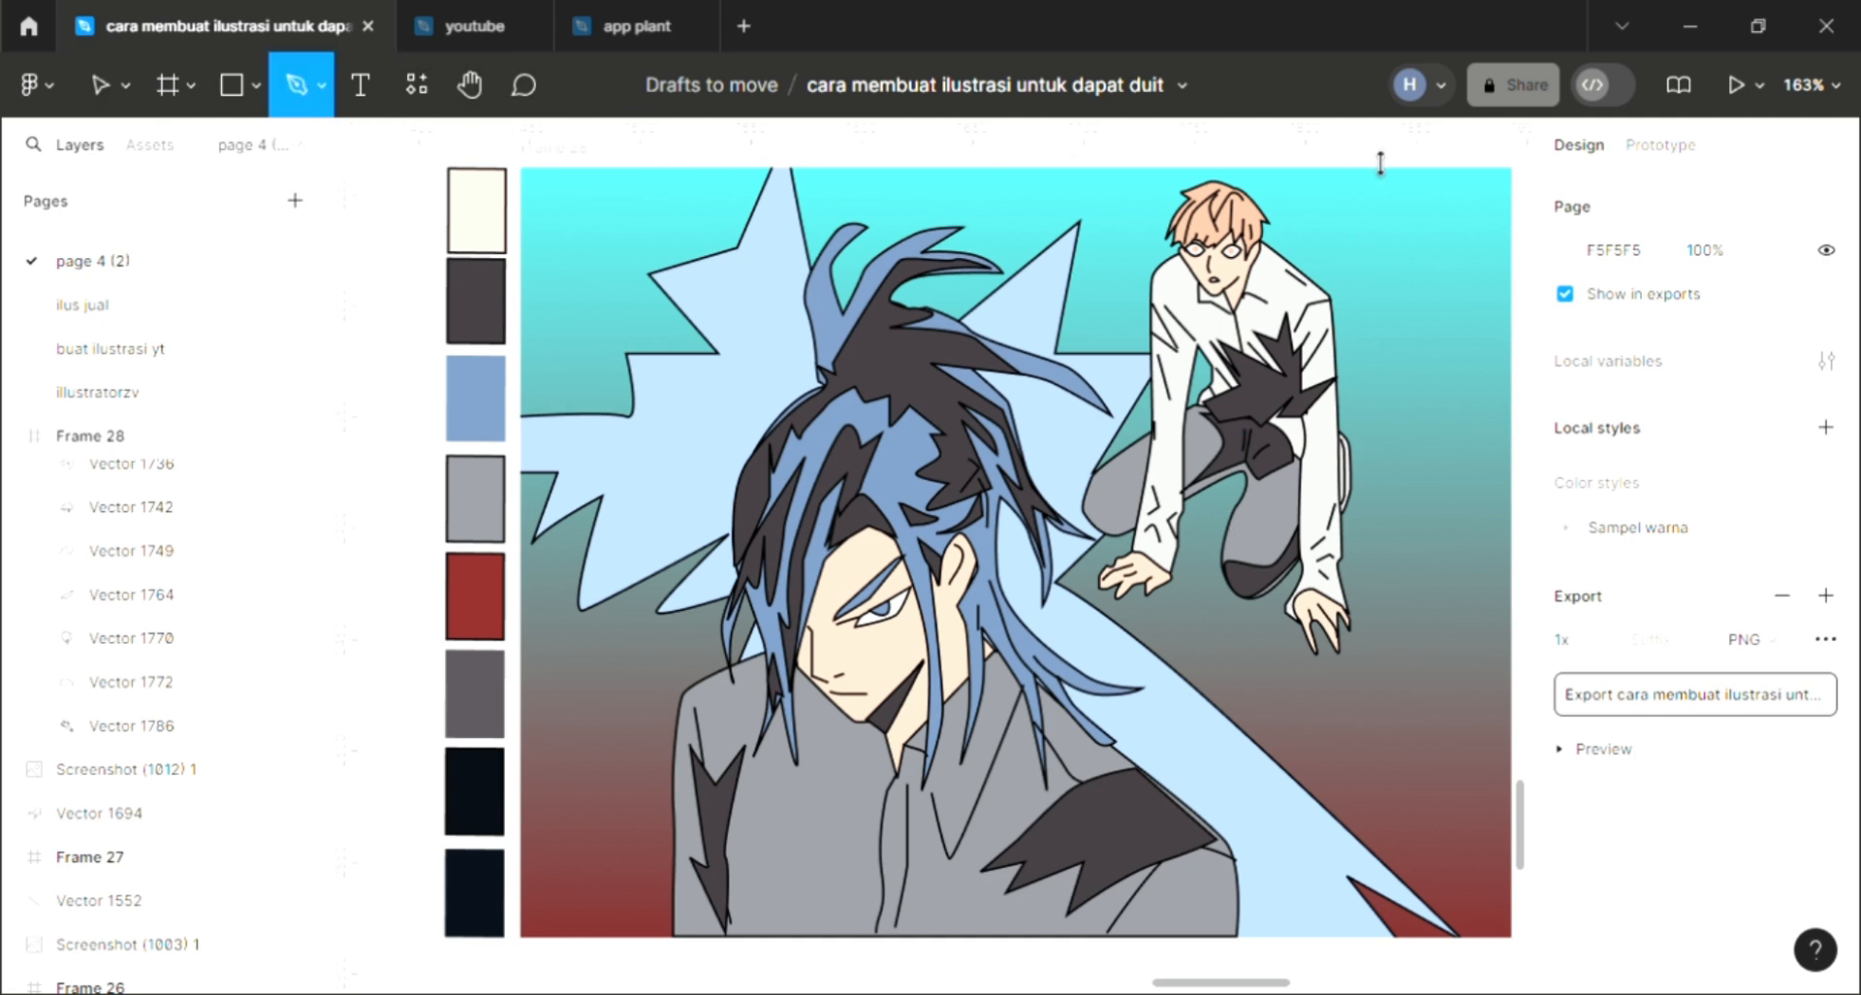
scroll(1234, 287, up, 10)
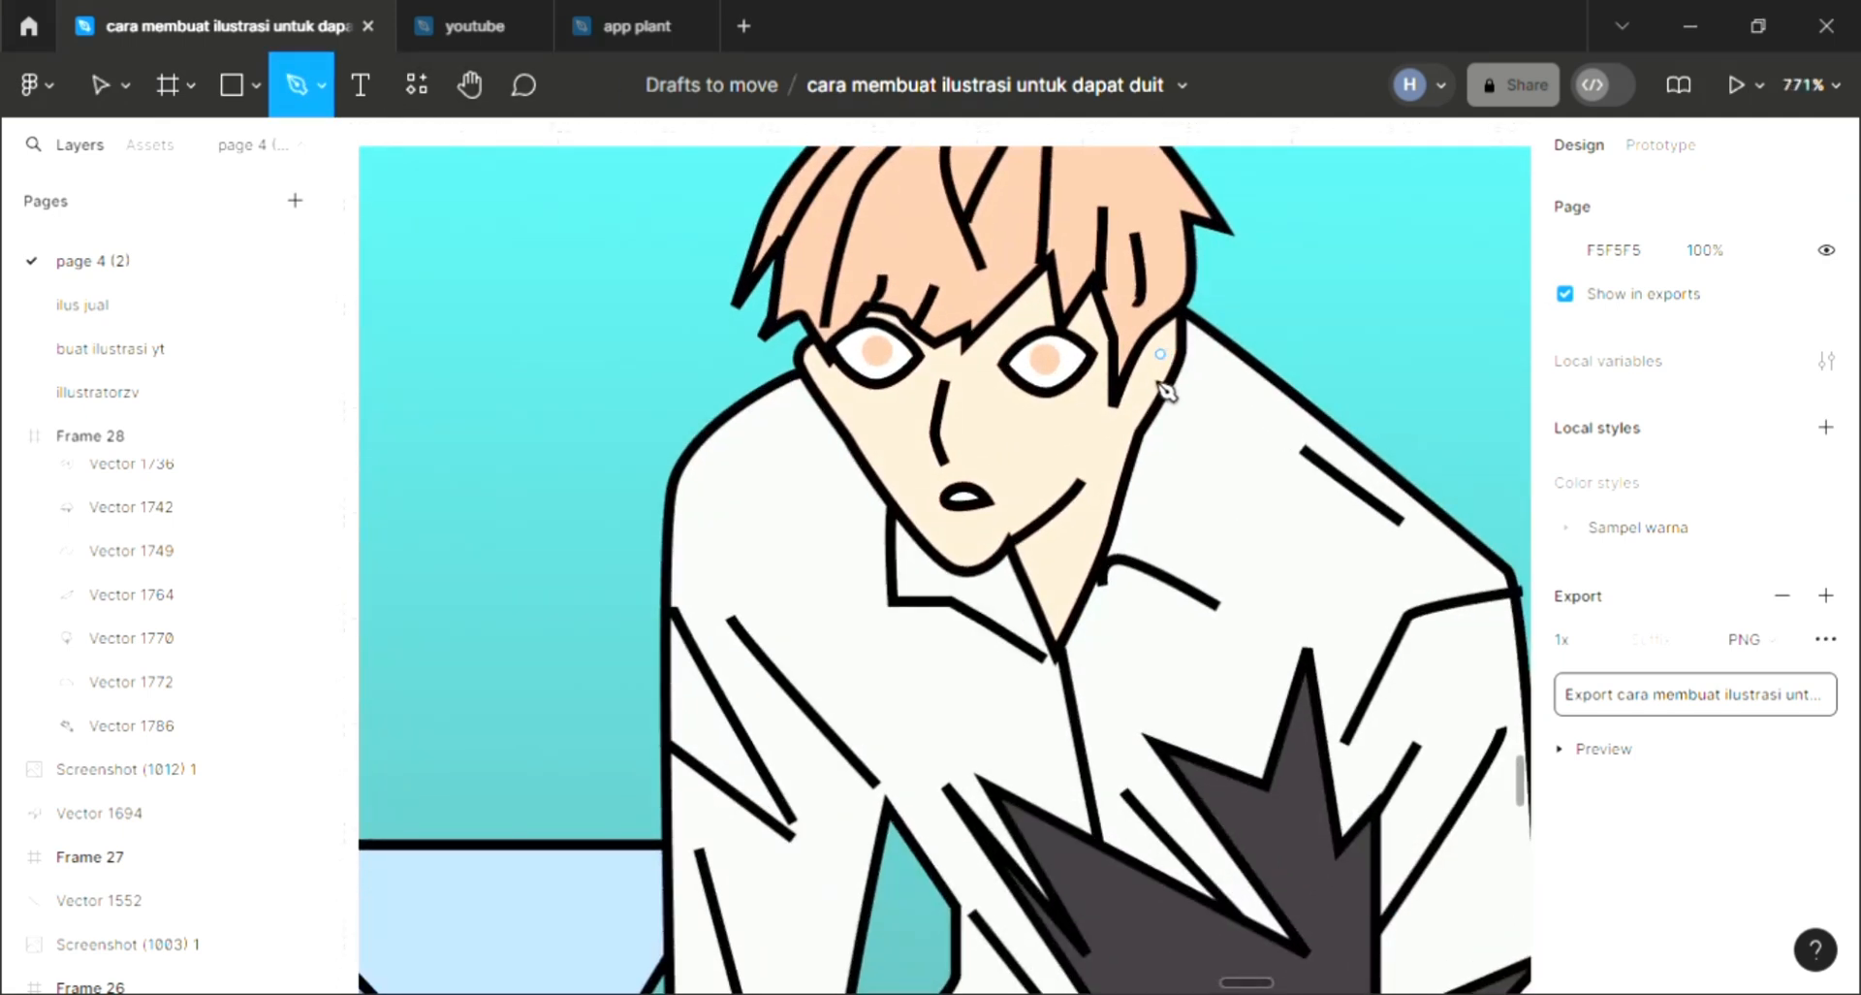
key(Escape)
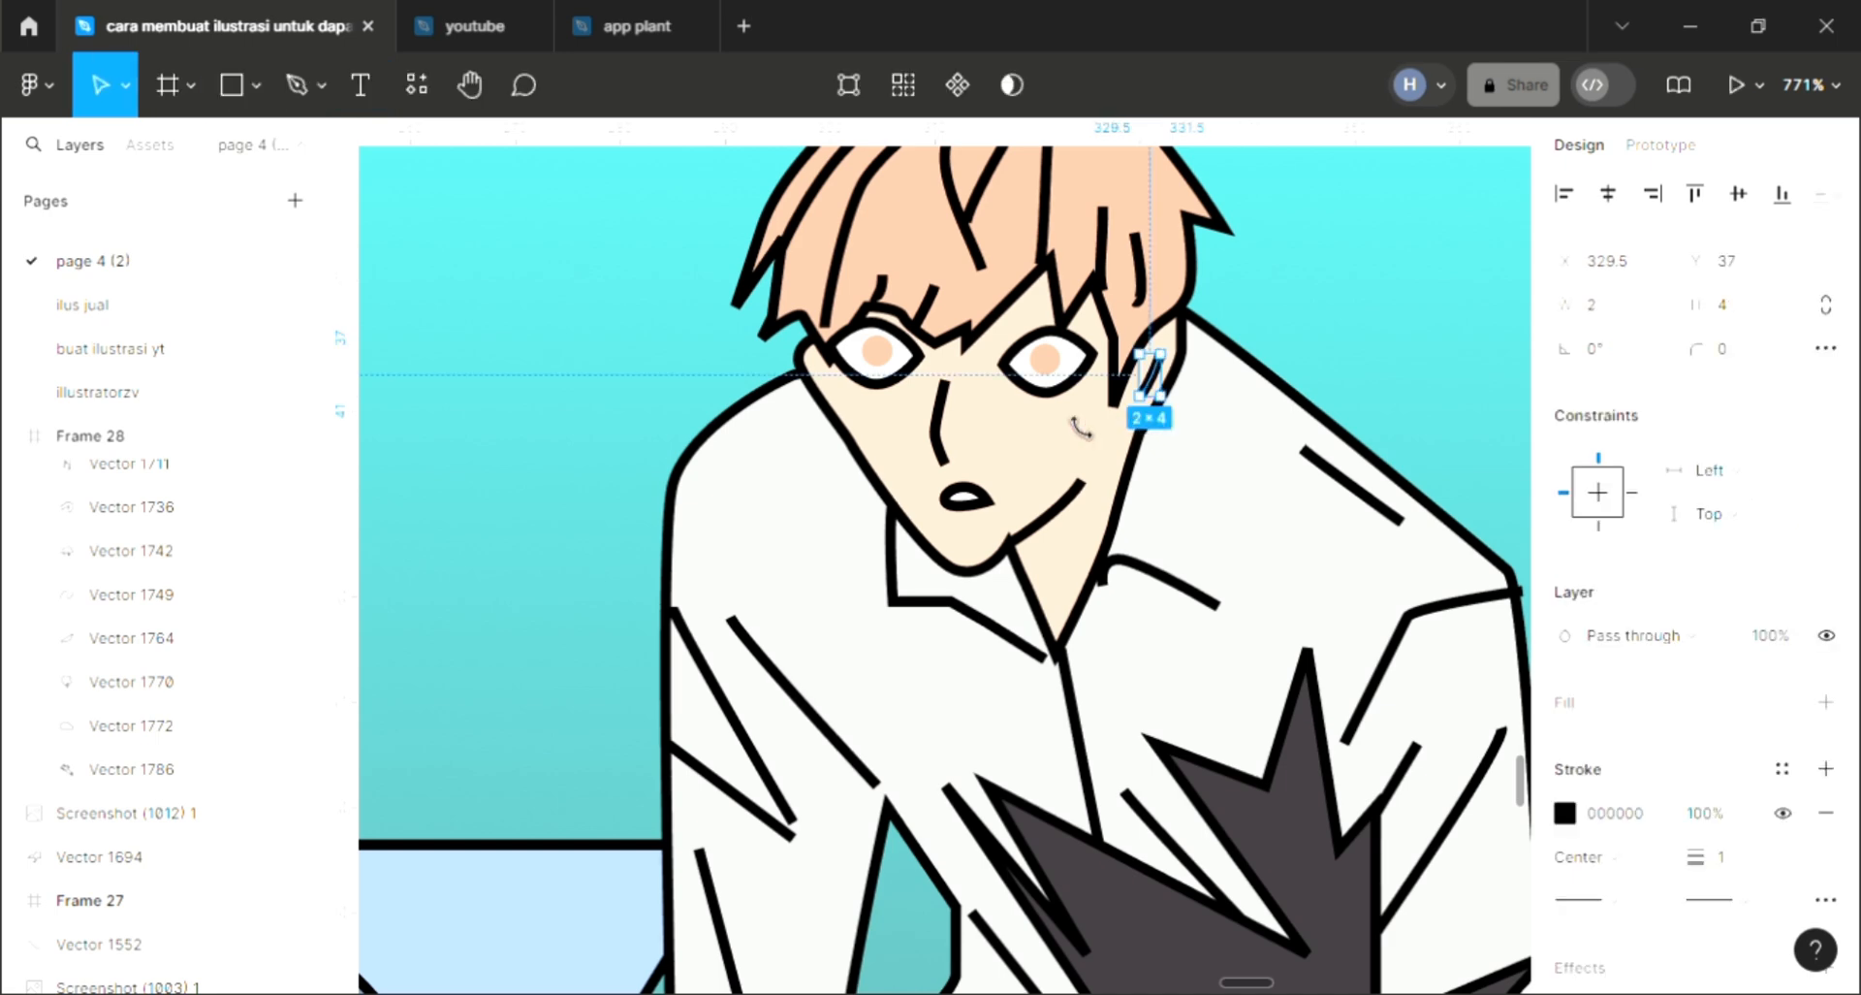
click(819, 372)
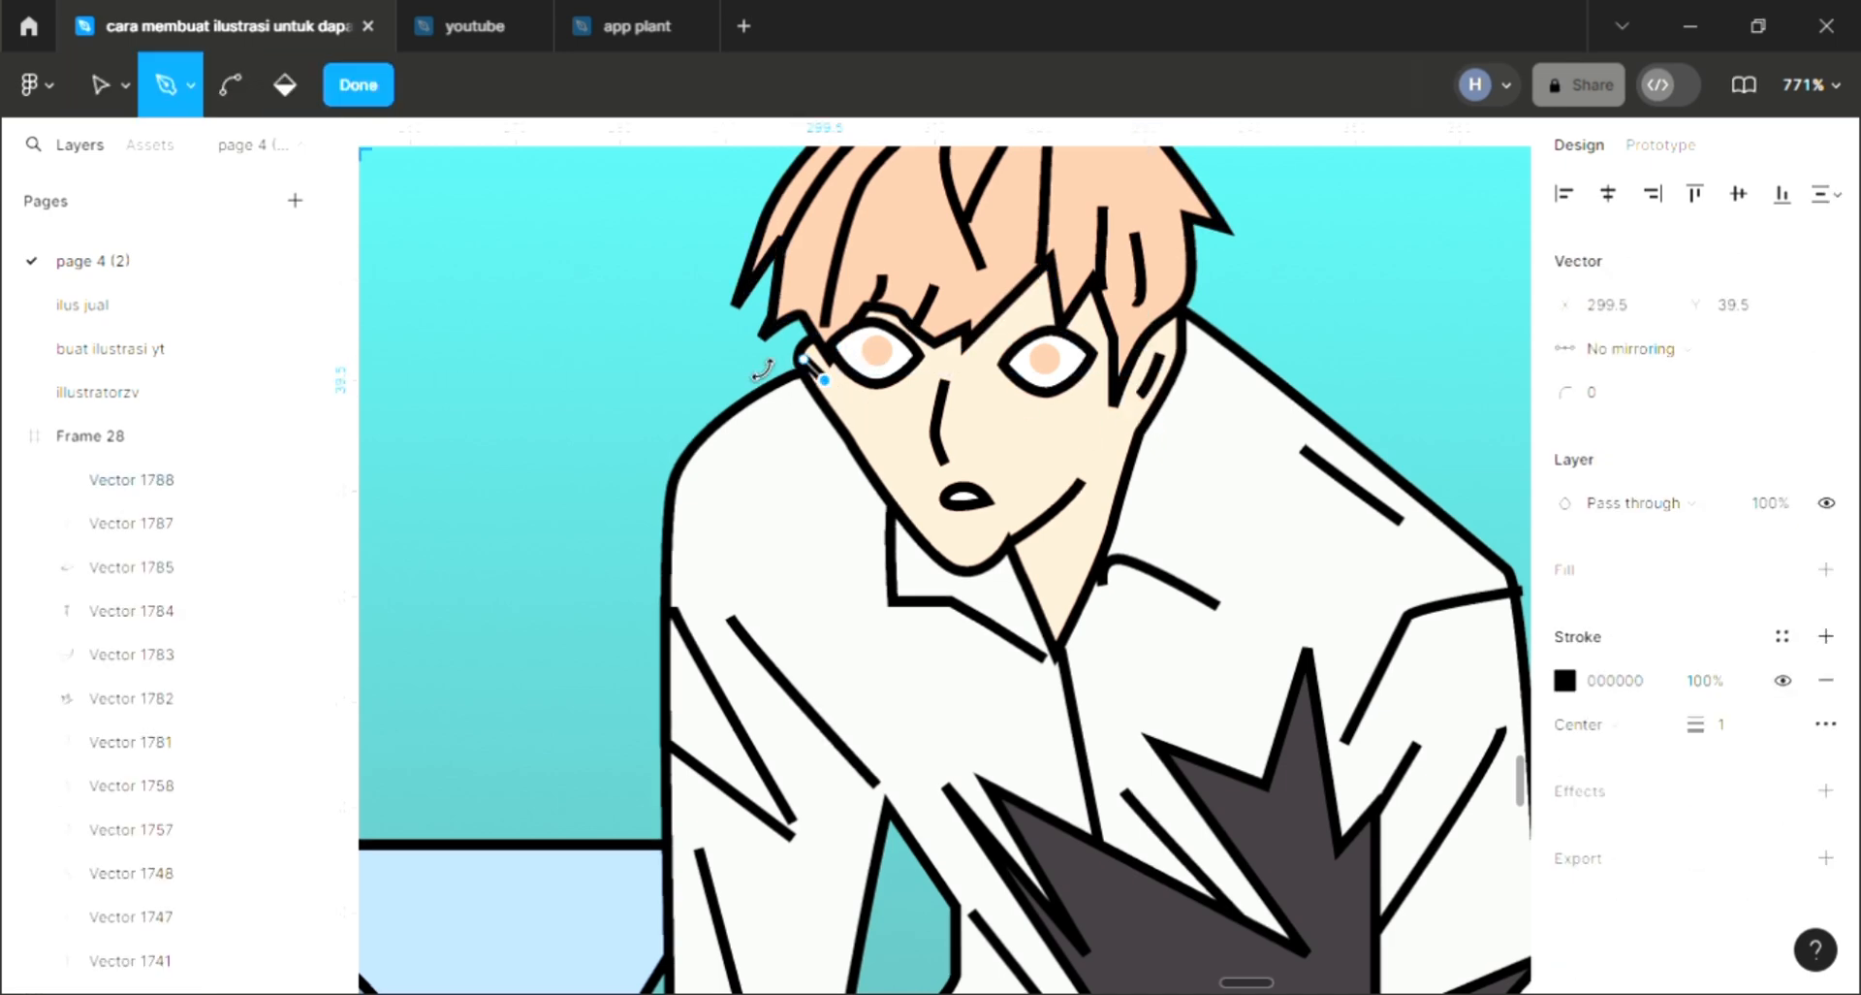
key(Escape)
key(Escape)
scroll(761, 366, down, 6)
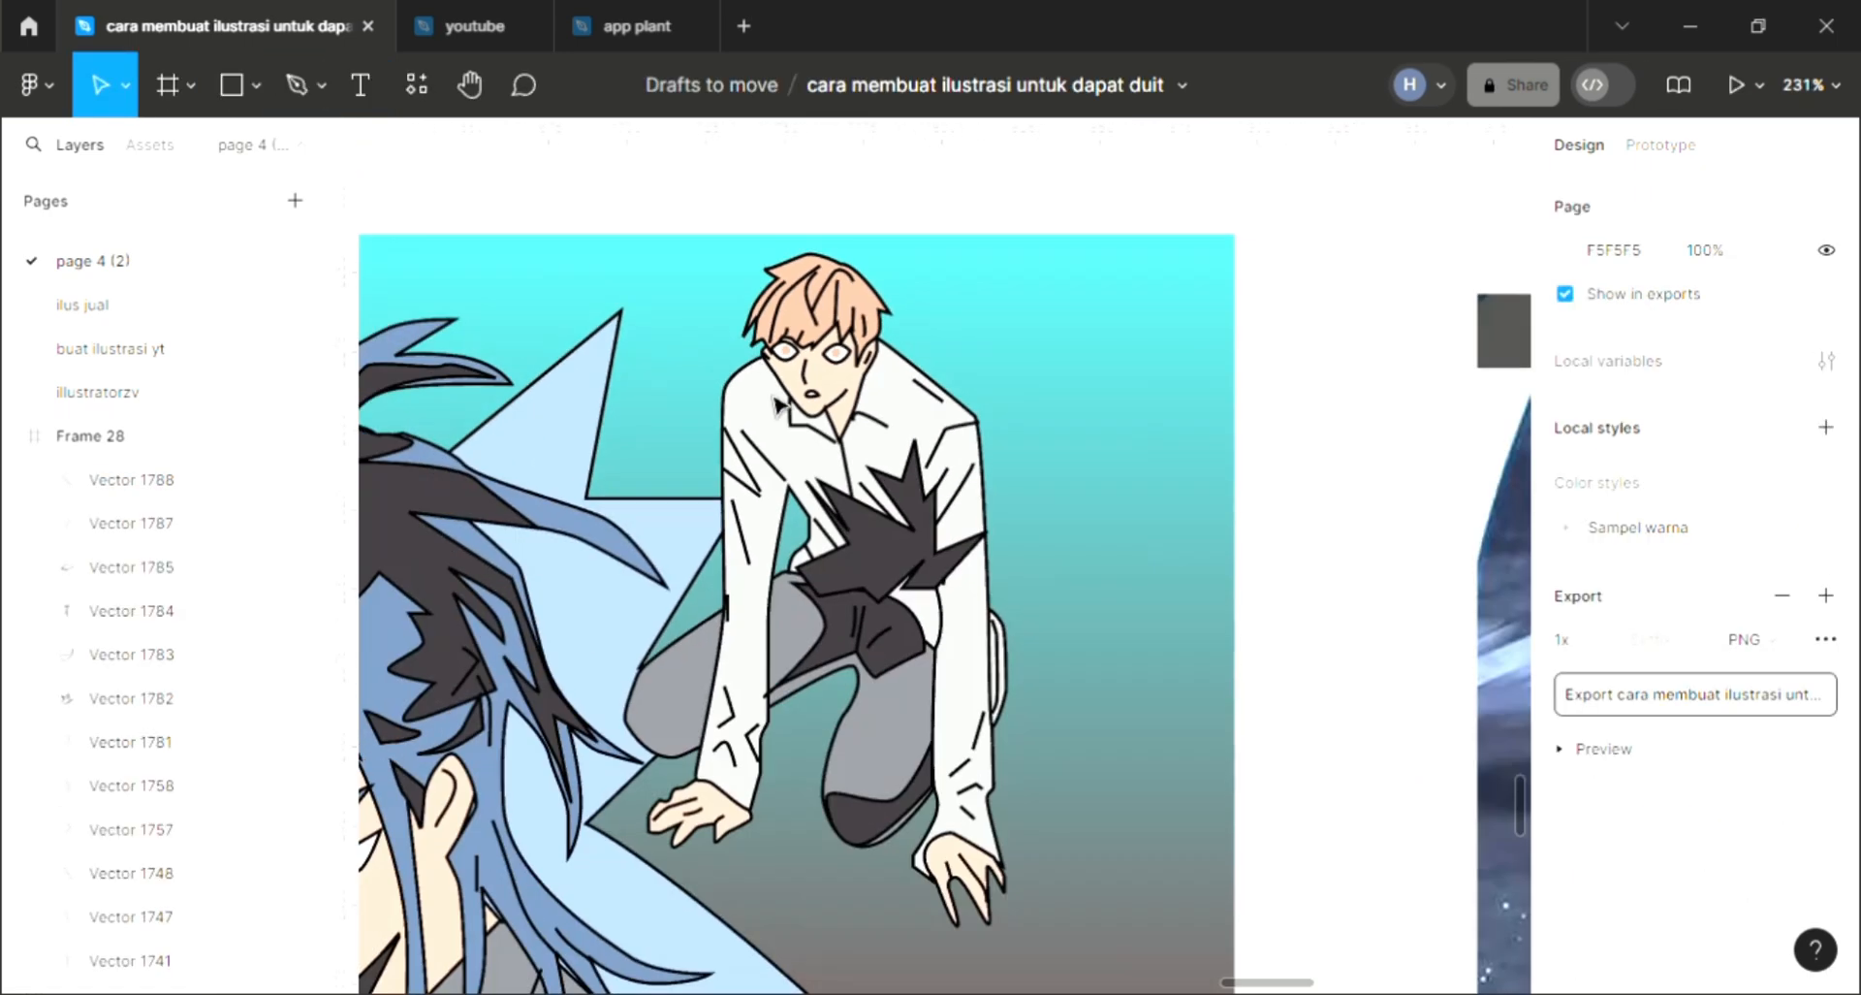
scroll(776, 404, left, 2)
scroll(776, 405, down, 2)
scroll(775, 404, left, 1)
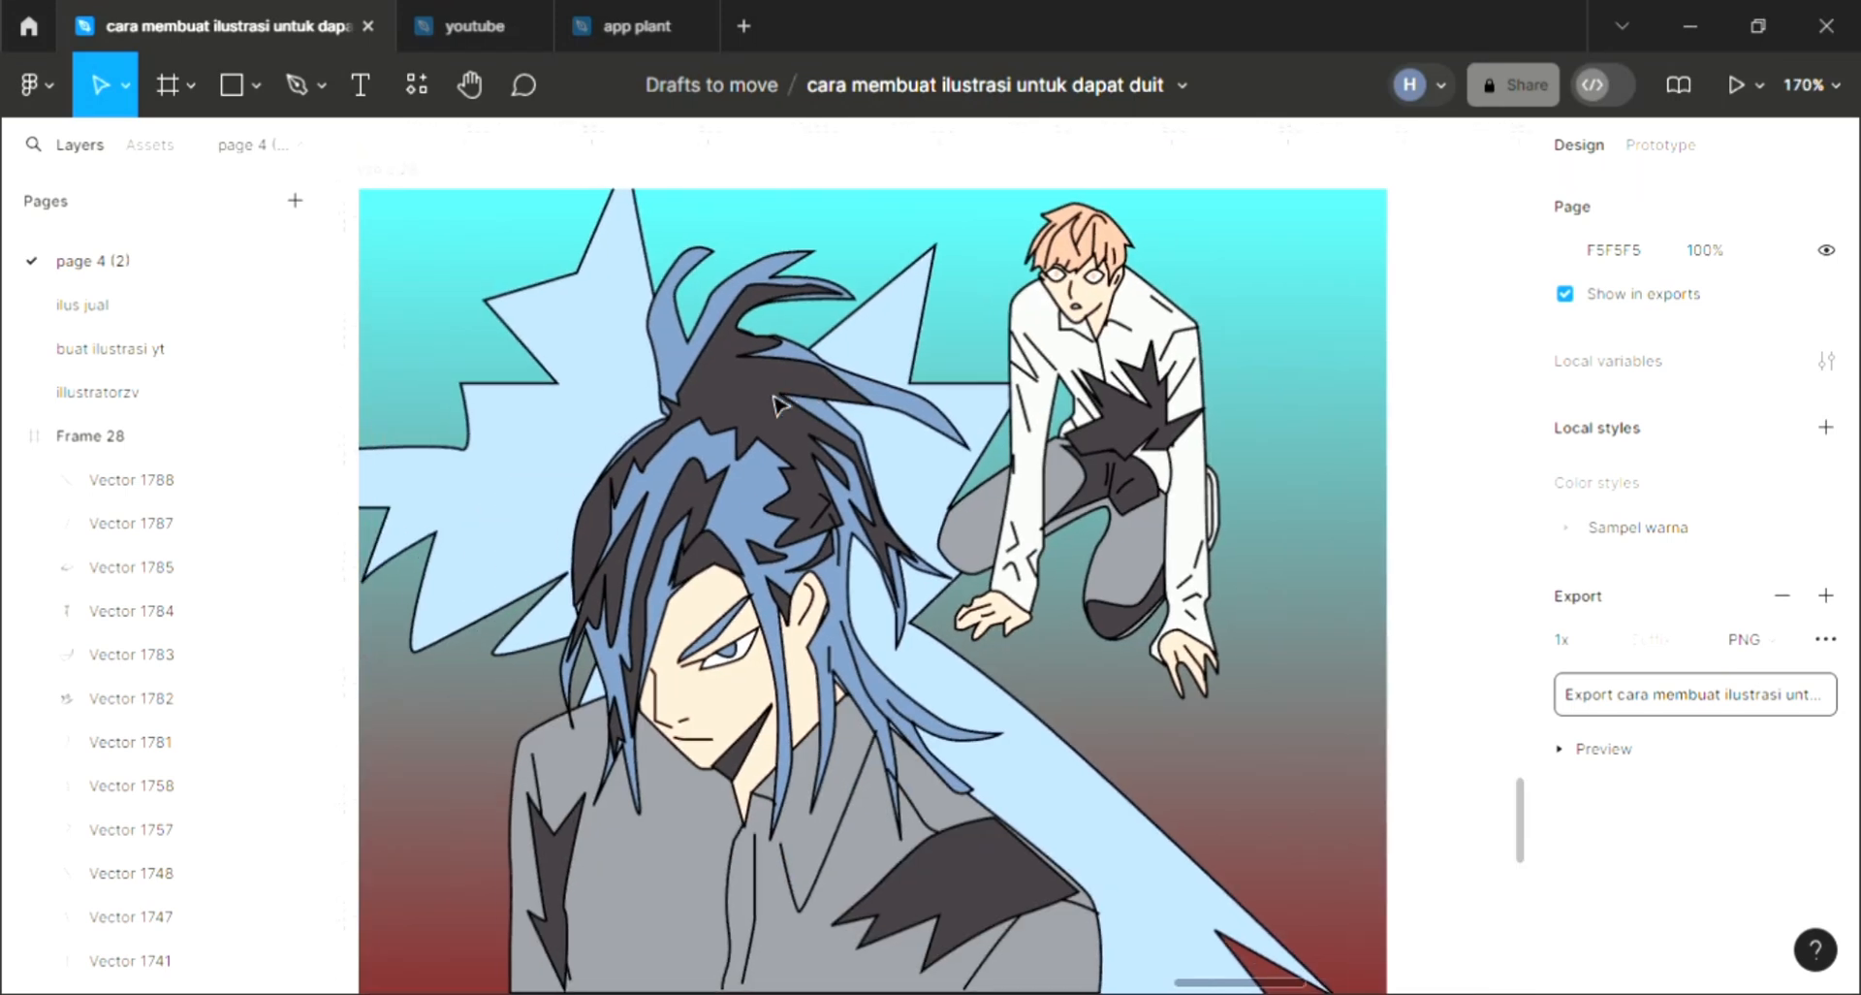